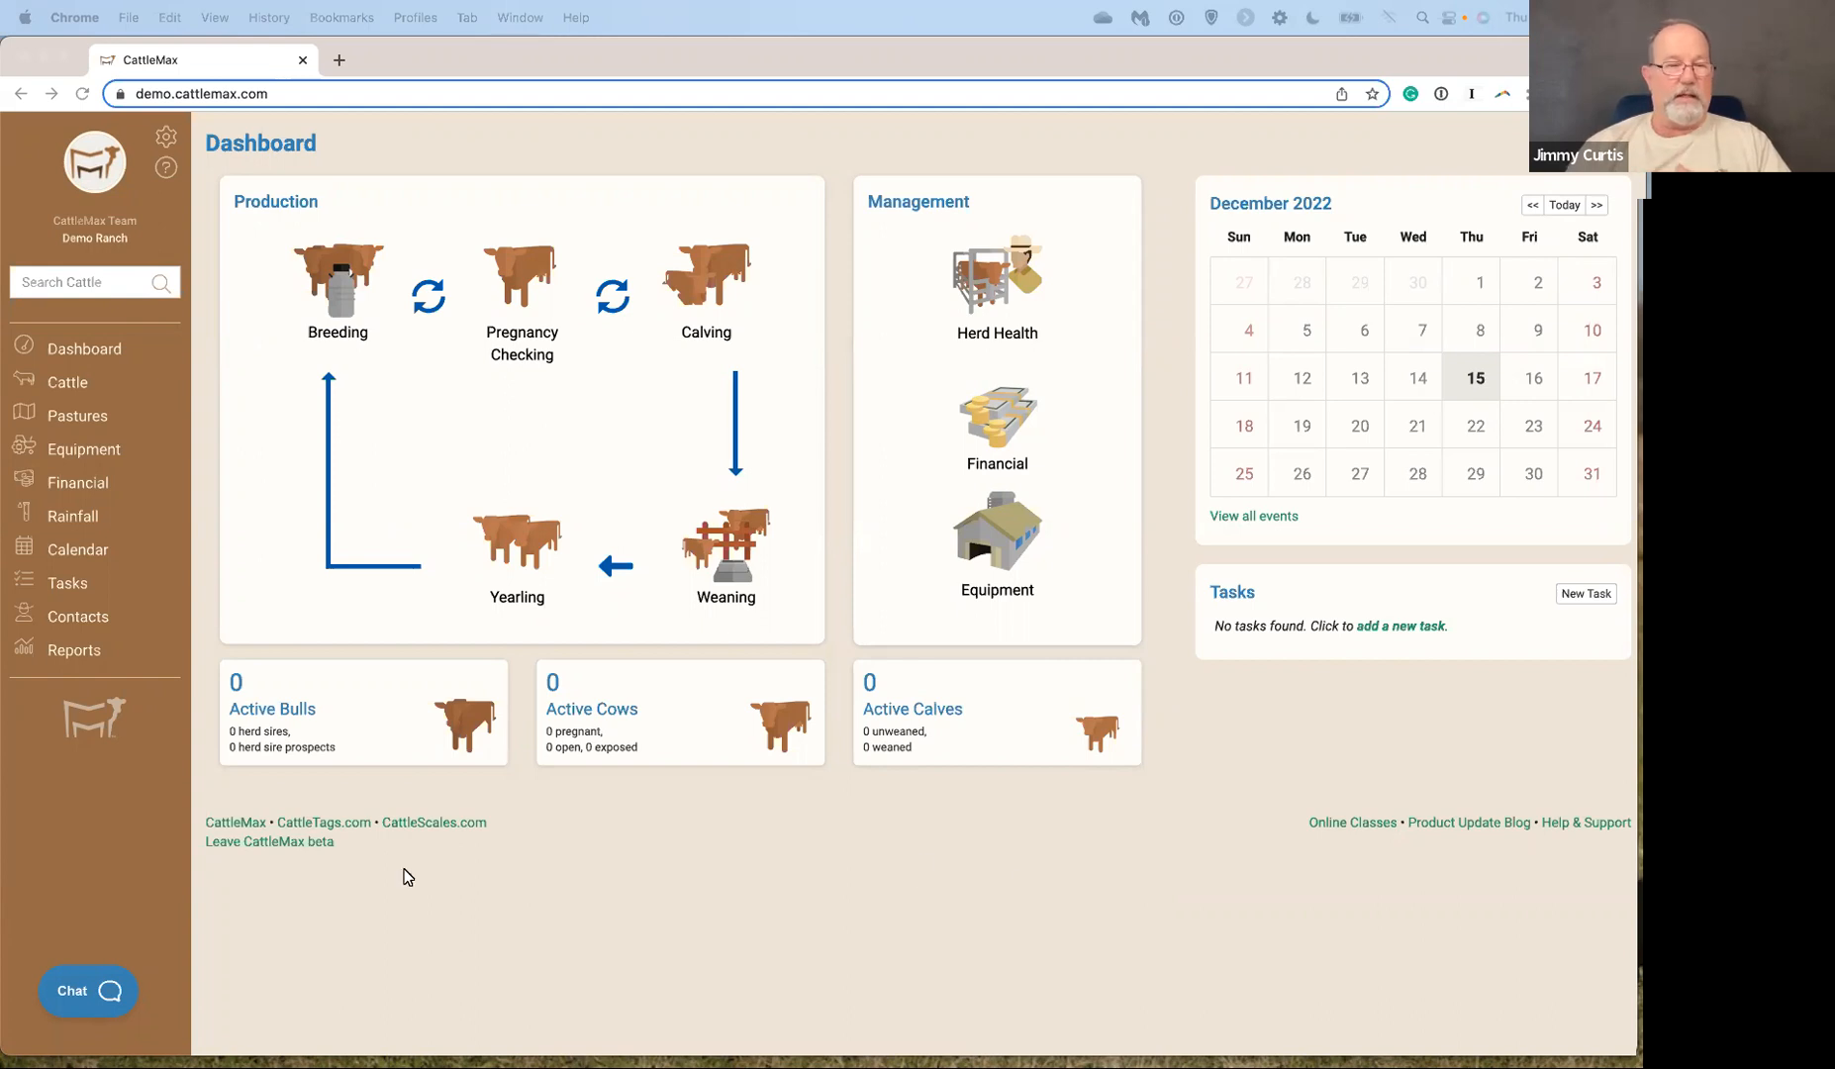
Switch to the blank Excel workbook and enter the column header "Ear Tag" in cell A1.
{"action": "mouse_move", "coordinate": [348, 1035]}
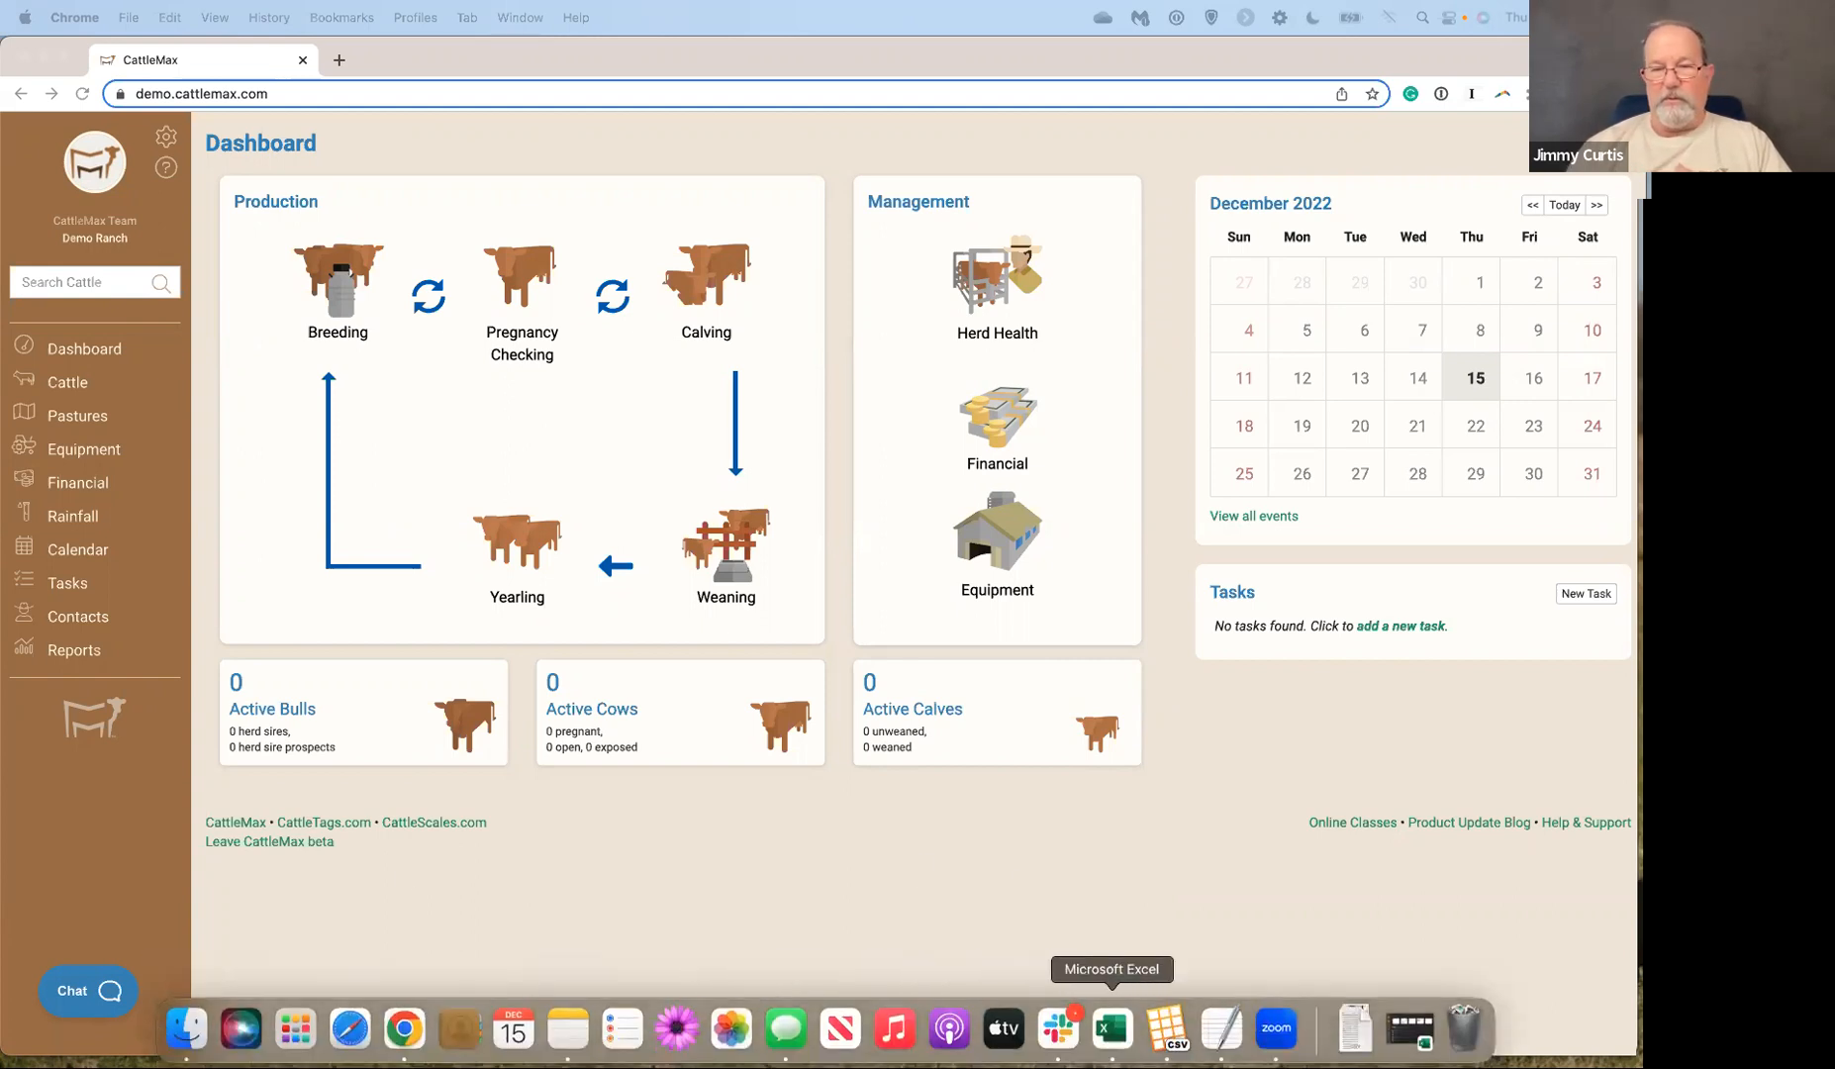
{"action": "left_click", "coordinate": [1111, 1030]}
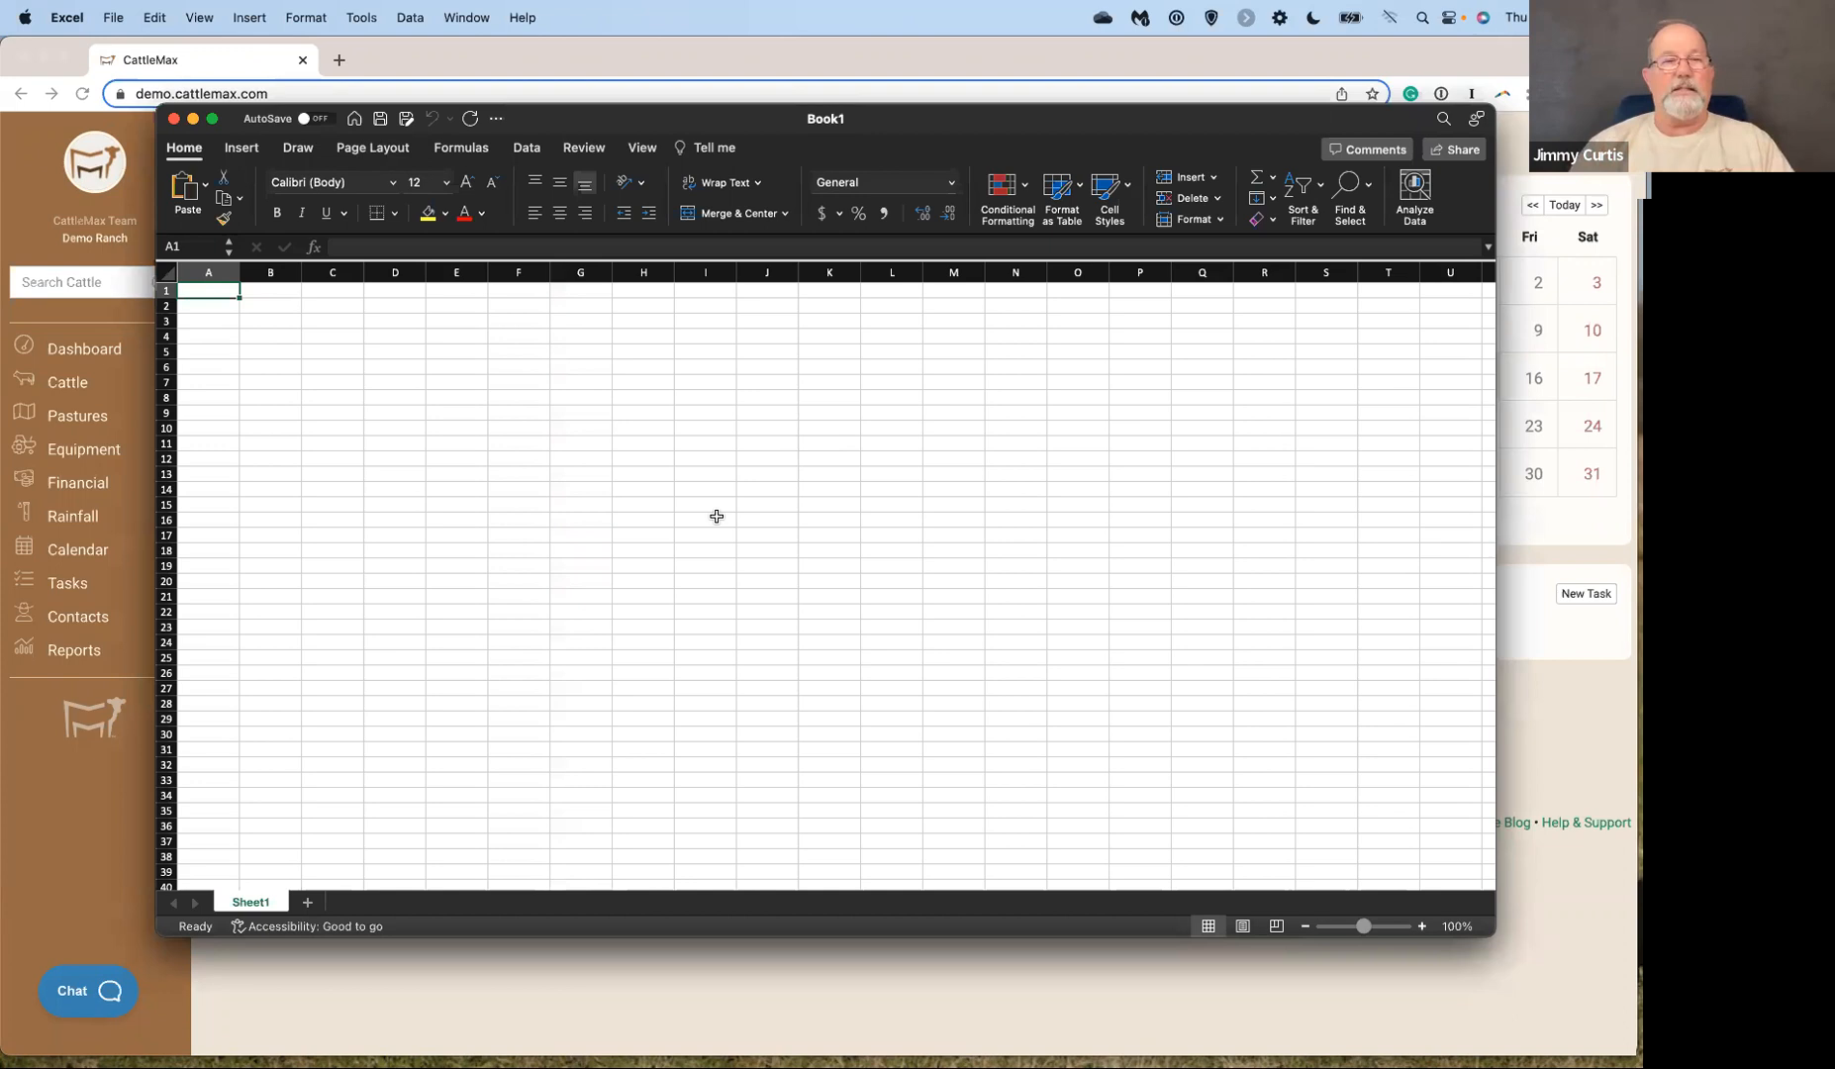
{"action": "type", "text": "/ea"}
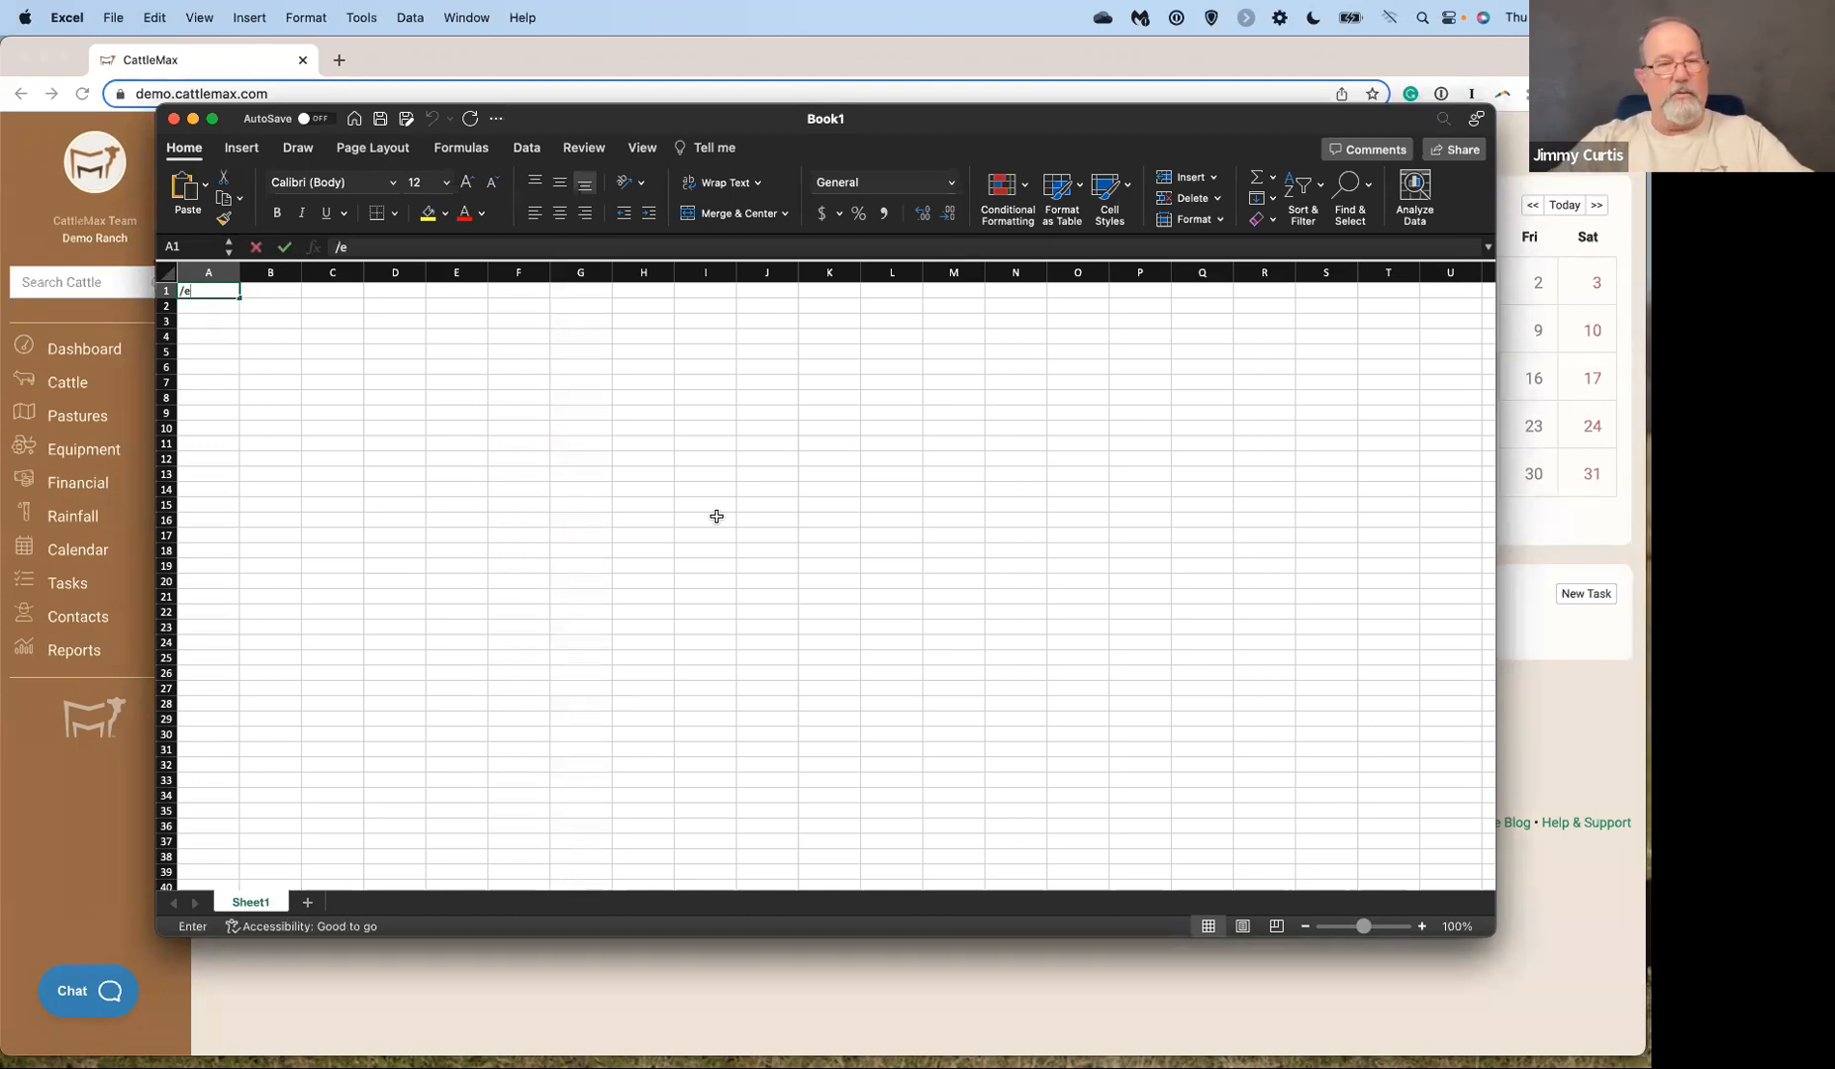
{"action": "key", "text": "BackSpace"}
{"action": "key", "text": "BackSpace"}
{"action": "key", "text": "BackSpace"}
{"action": "type", "text": "Ear Tag"}
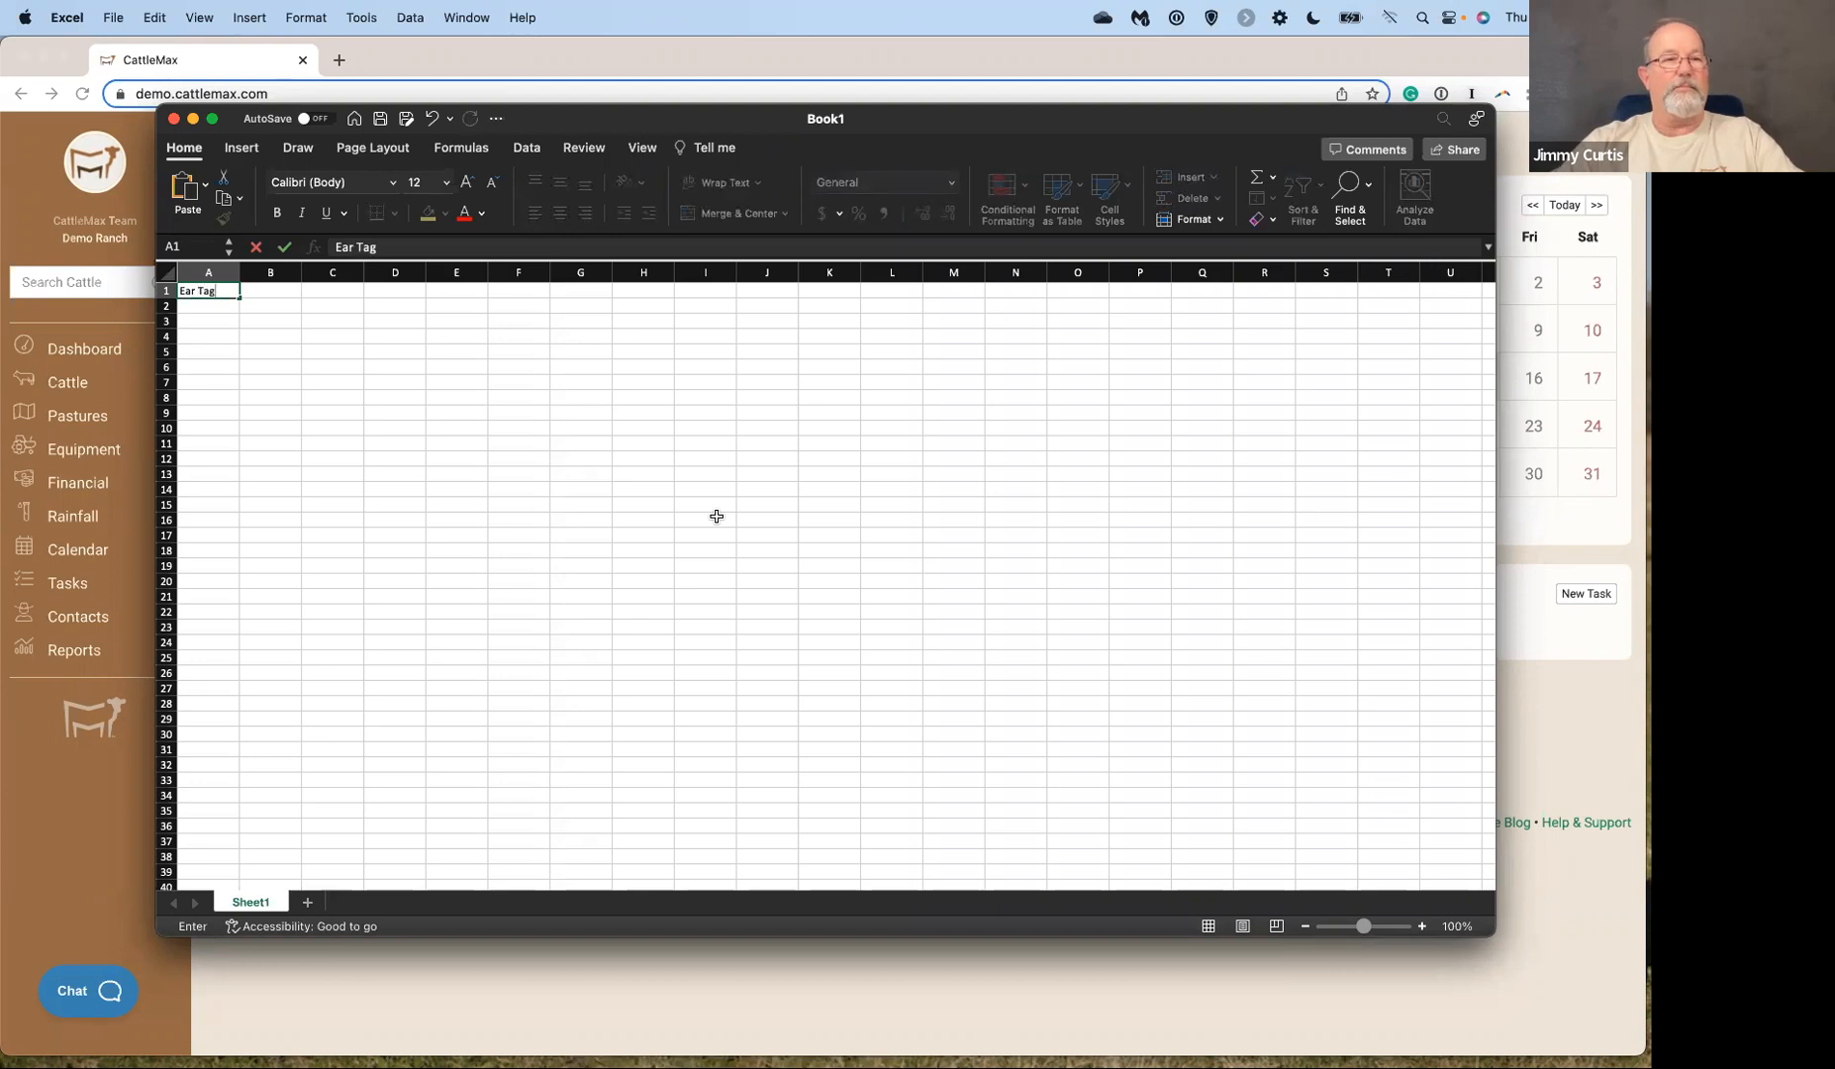
{"action": "key", "text": "Tab"}
Enter the column header "Ph Number" in cell B1.
{"action": "type", "text": "Ph"}
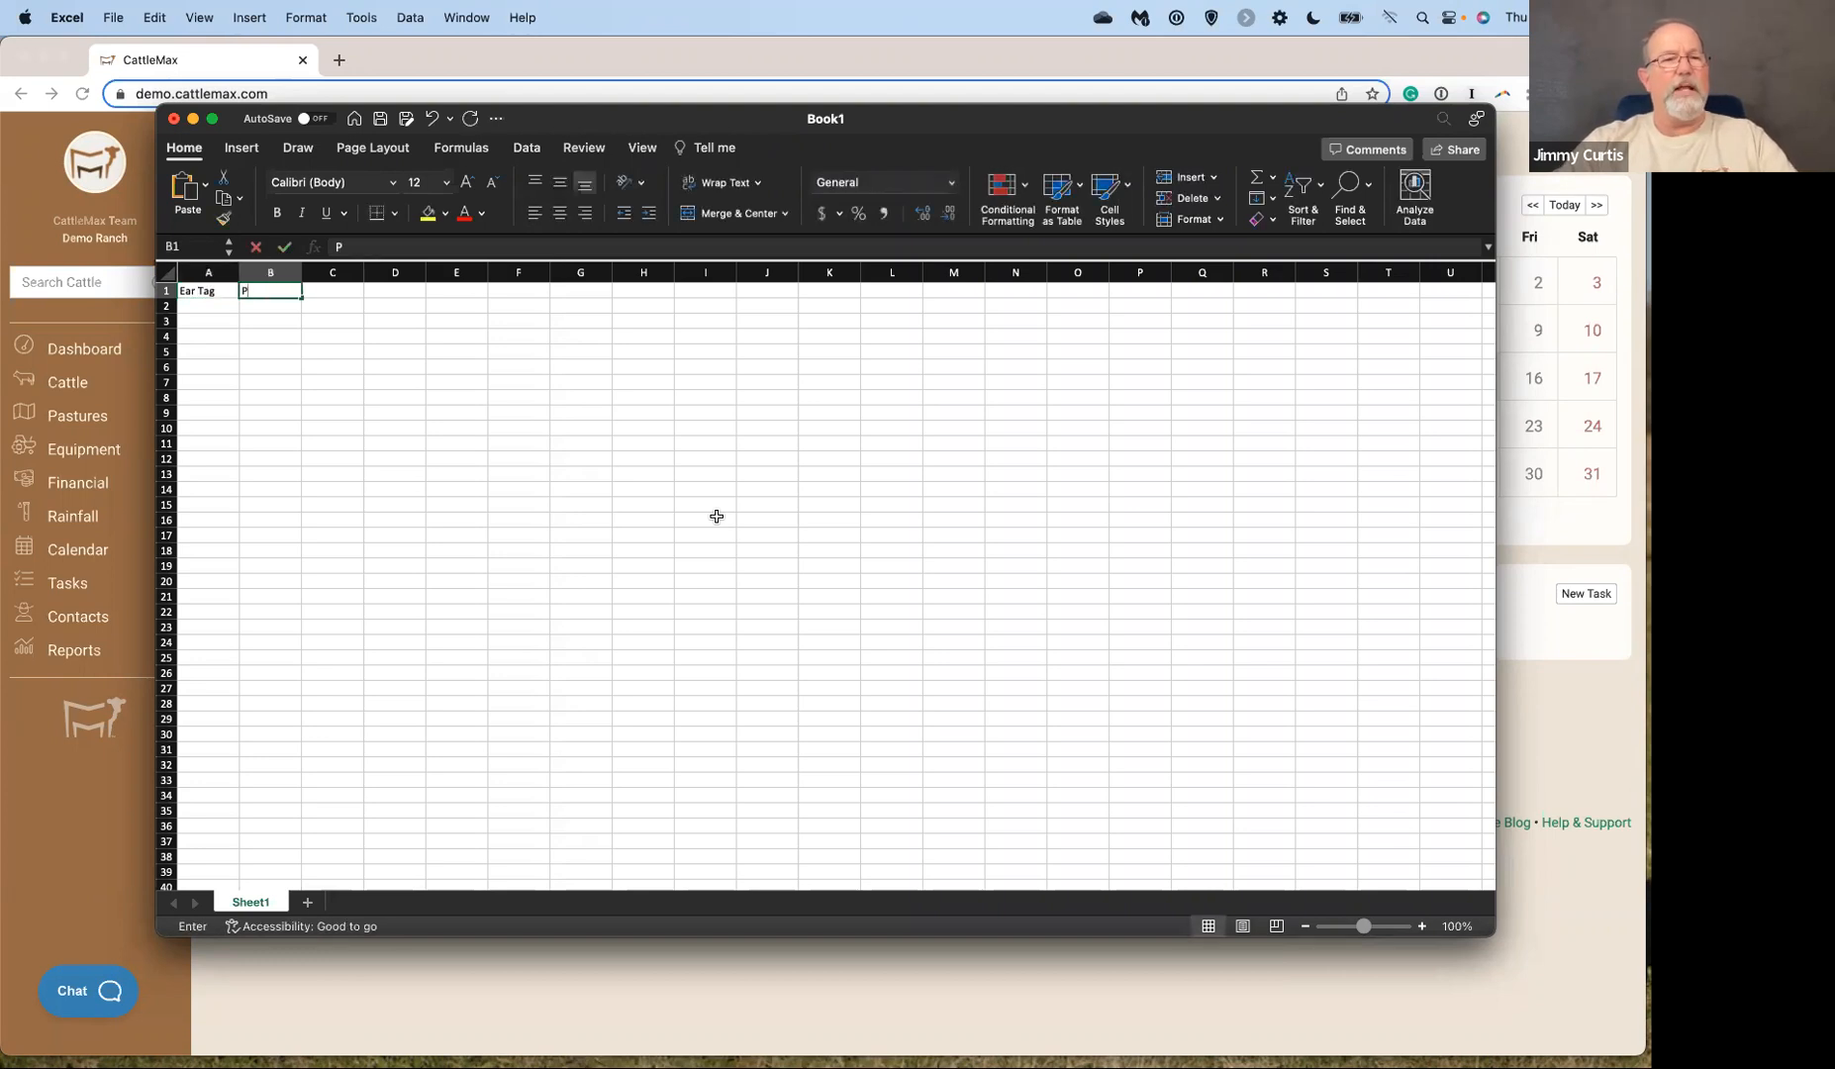
{"action": "key", "text": "BackSpace"}
{"action": "type", "text": "h Numvber"}
{"action": "key", "text": "BackSpace"}
{"action": "key", "text": "BackSpace"}
{"action": "key", "text": "BackSpace"}
{"action": "key", "text": "BackSpace"}
{"action": "type", "text": "ber"}
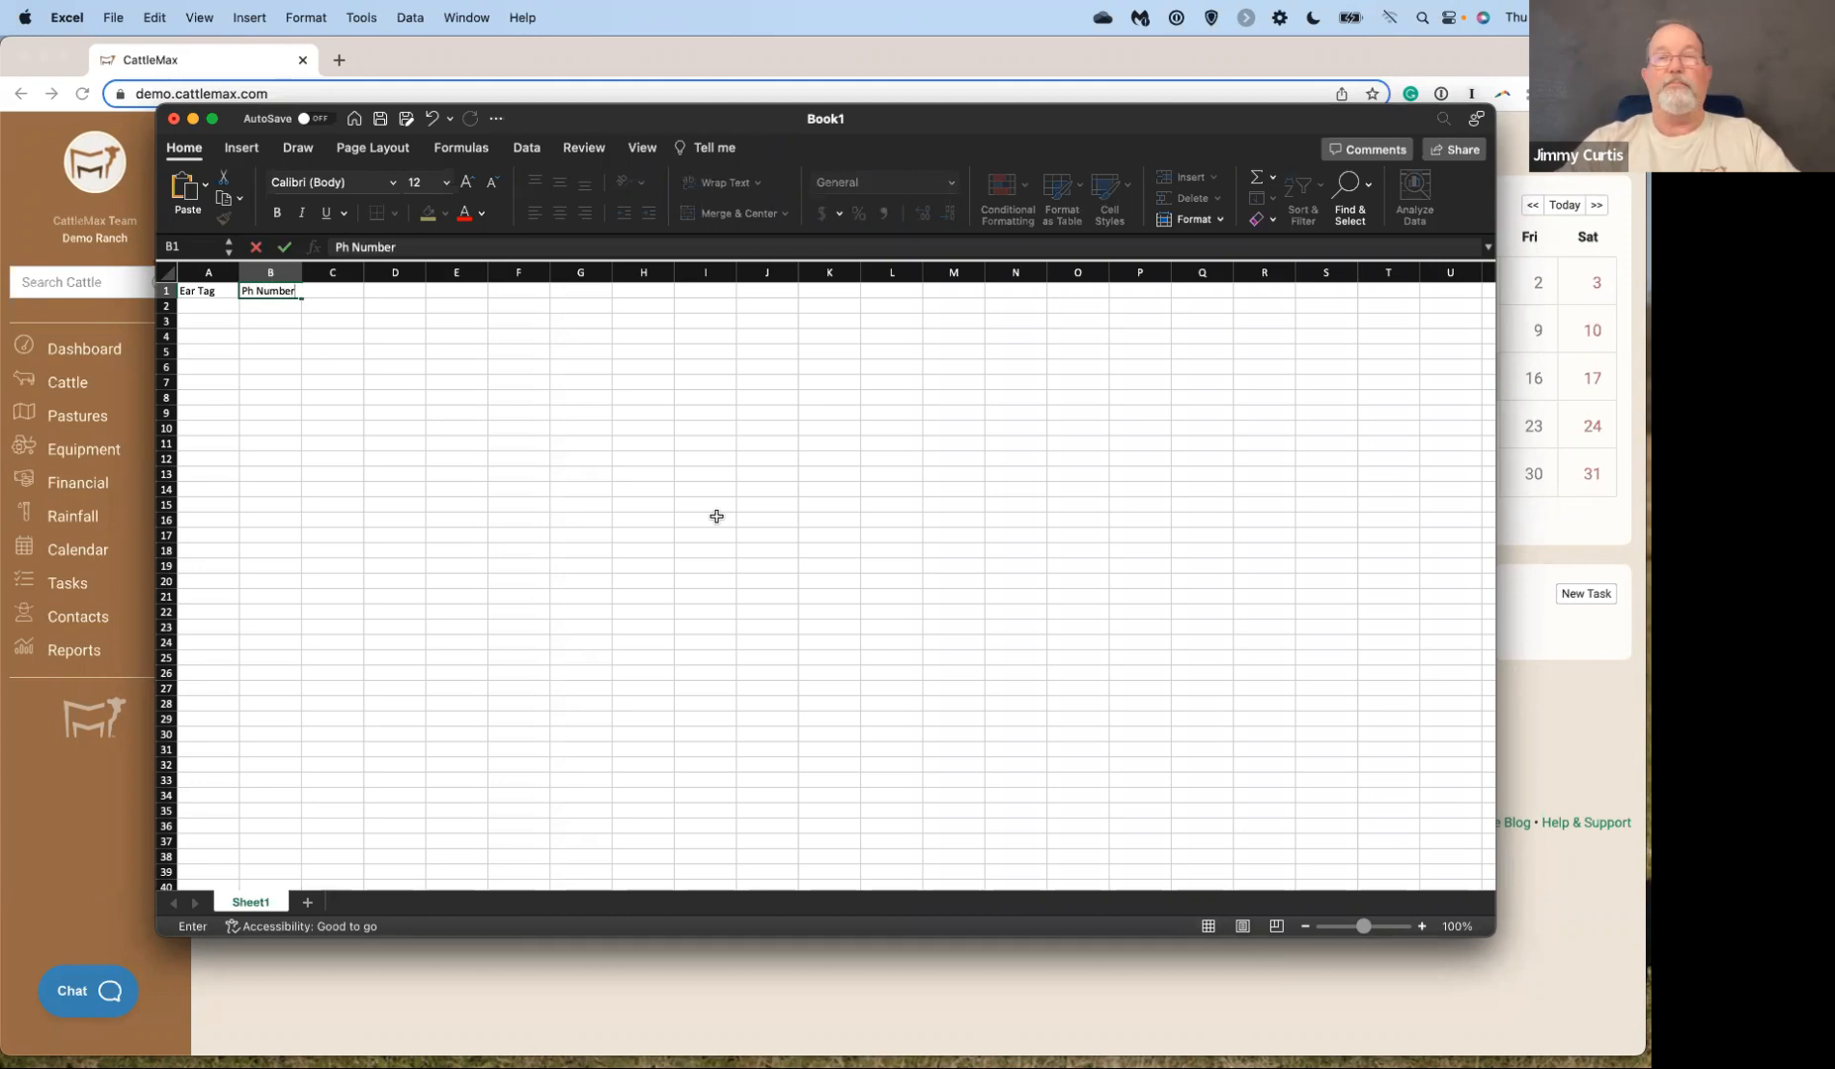
{"action": "key", "text": "Tab"}
Add the column headers "name", "birth date" and "breed" in cells C1 through E1.
{"action": "type", "text": "name"}
{"action": "key", "text": "Tab"}
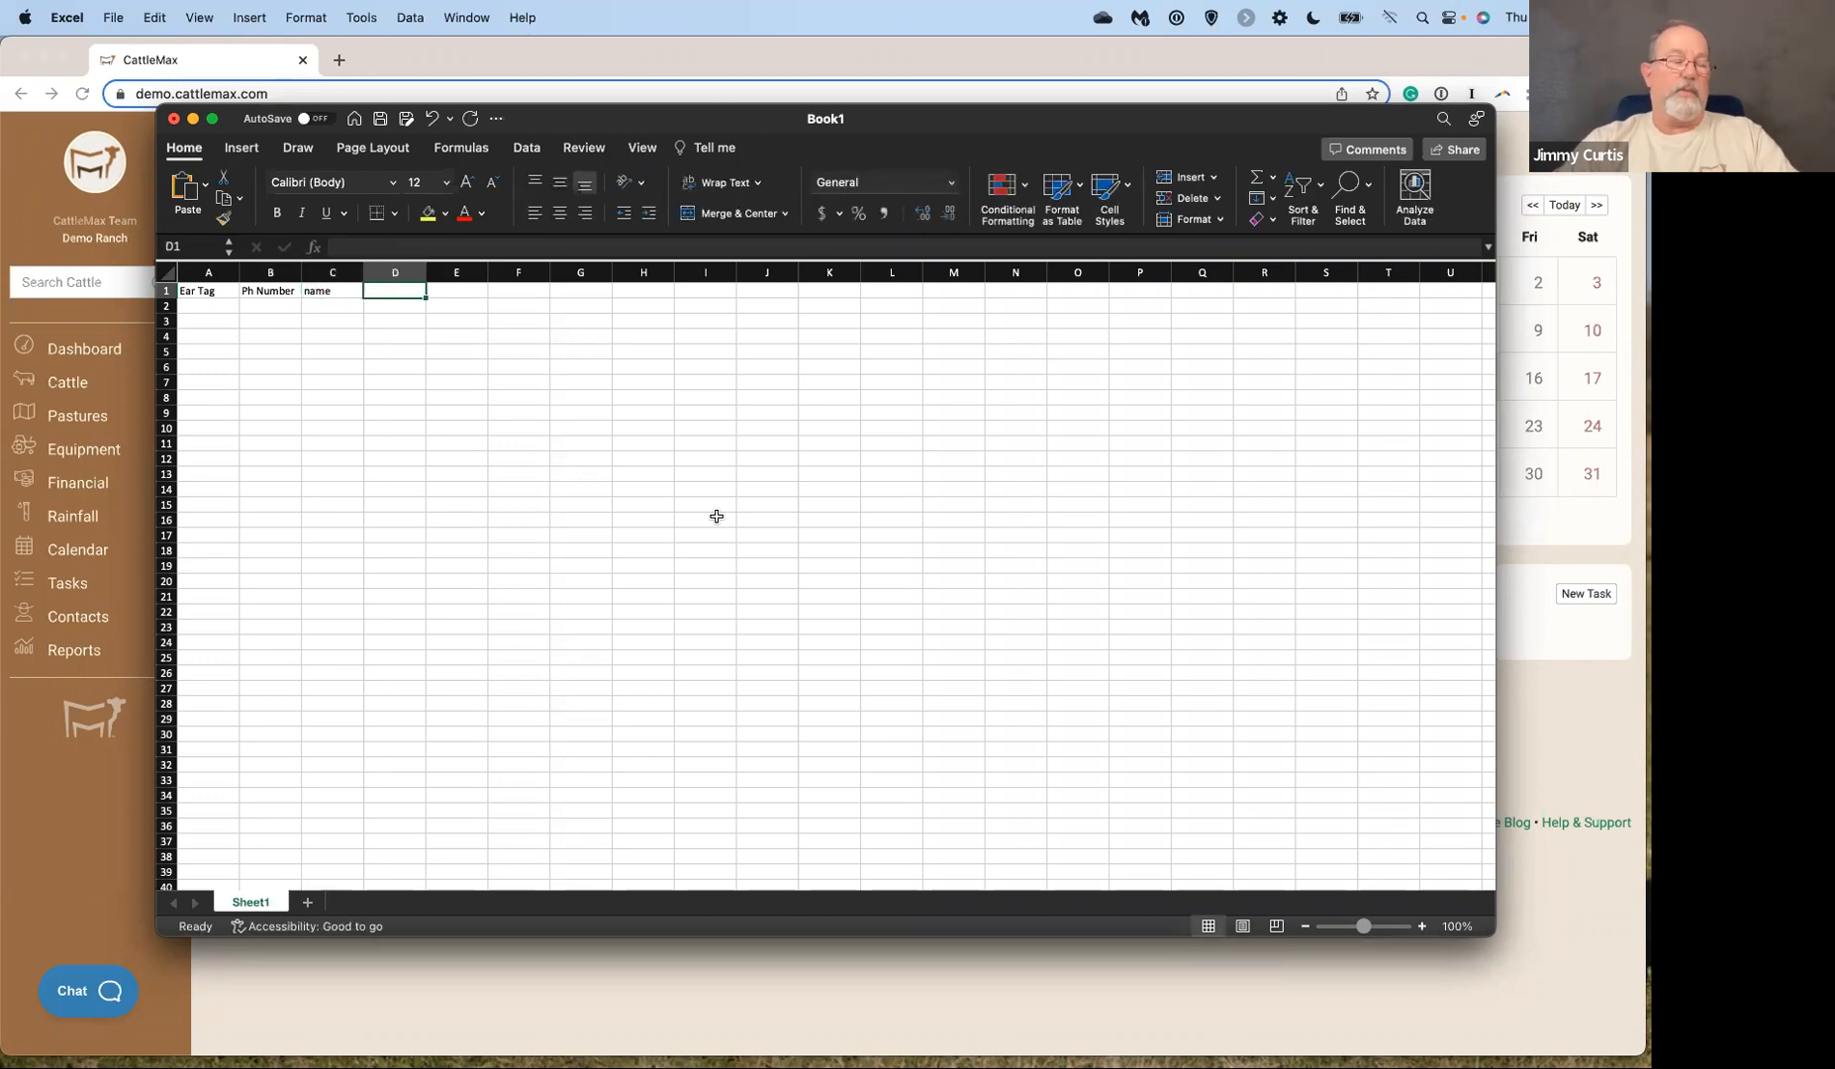
{"action": "type", "text": "birth dat"}
{"action": "key", "text": "Tab"}
{"action": "type", "text": "breed"}
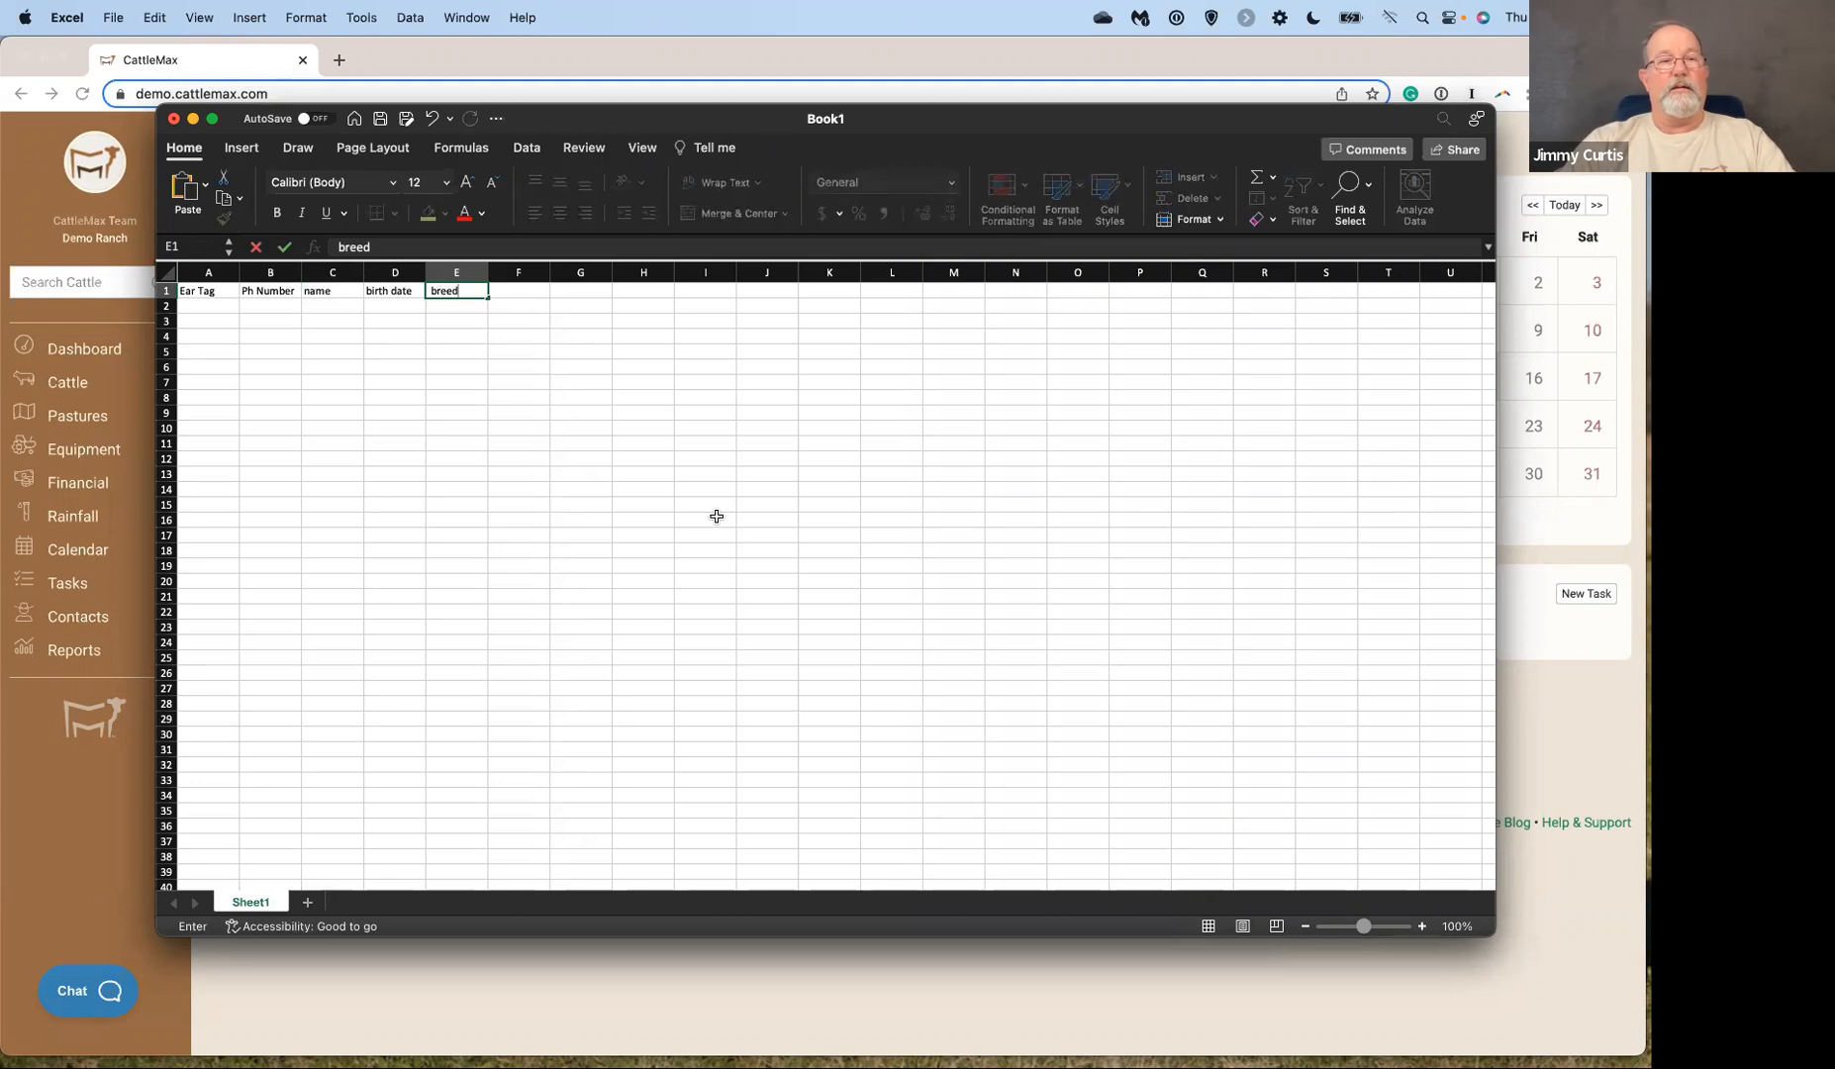
{"action": "key", "text": "Tab"}
Add the column headers "birth weight", "color", "dams ear tag" and "sire ear tag" in cells F1 through I1.
{"action": "type", "text": "birth weight"}
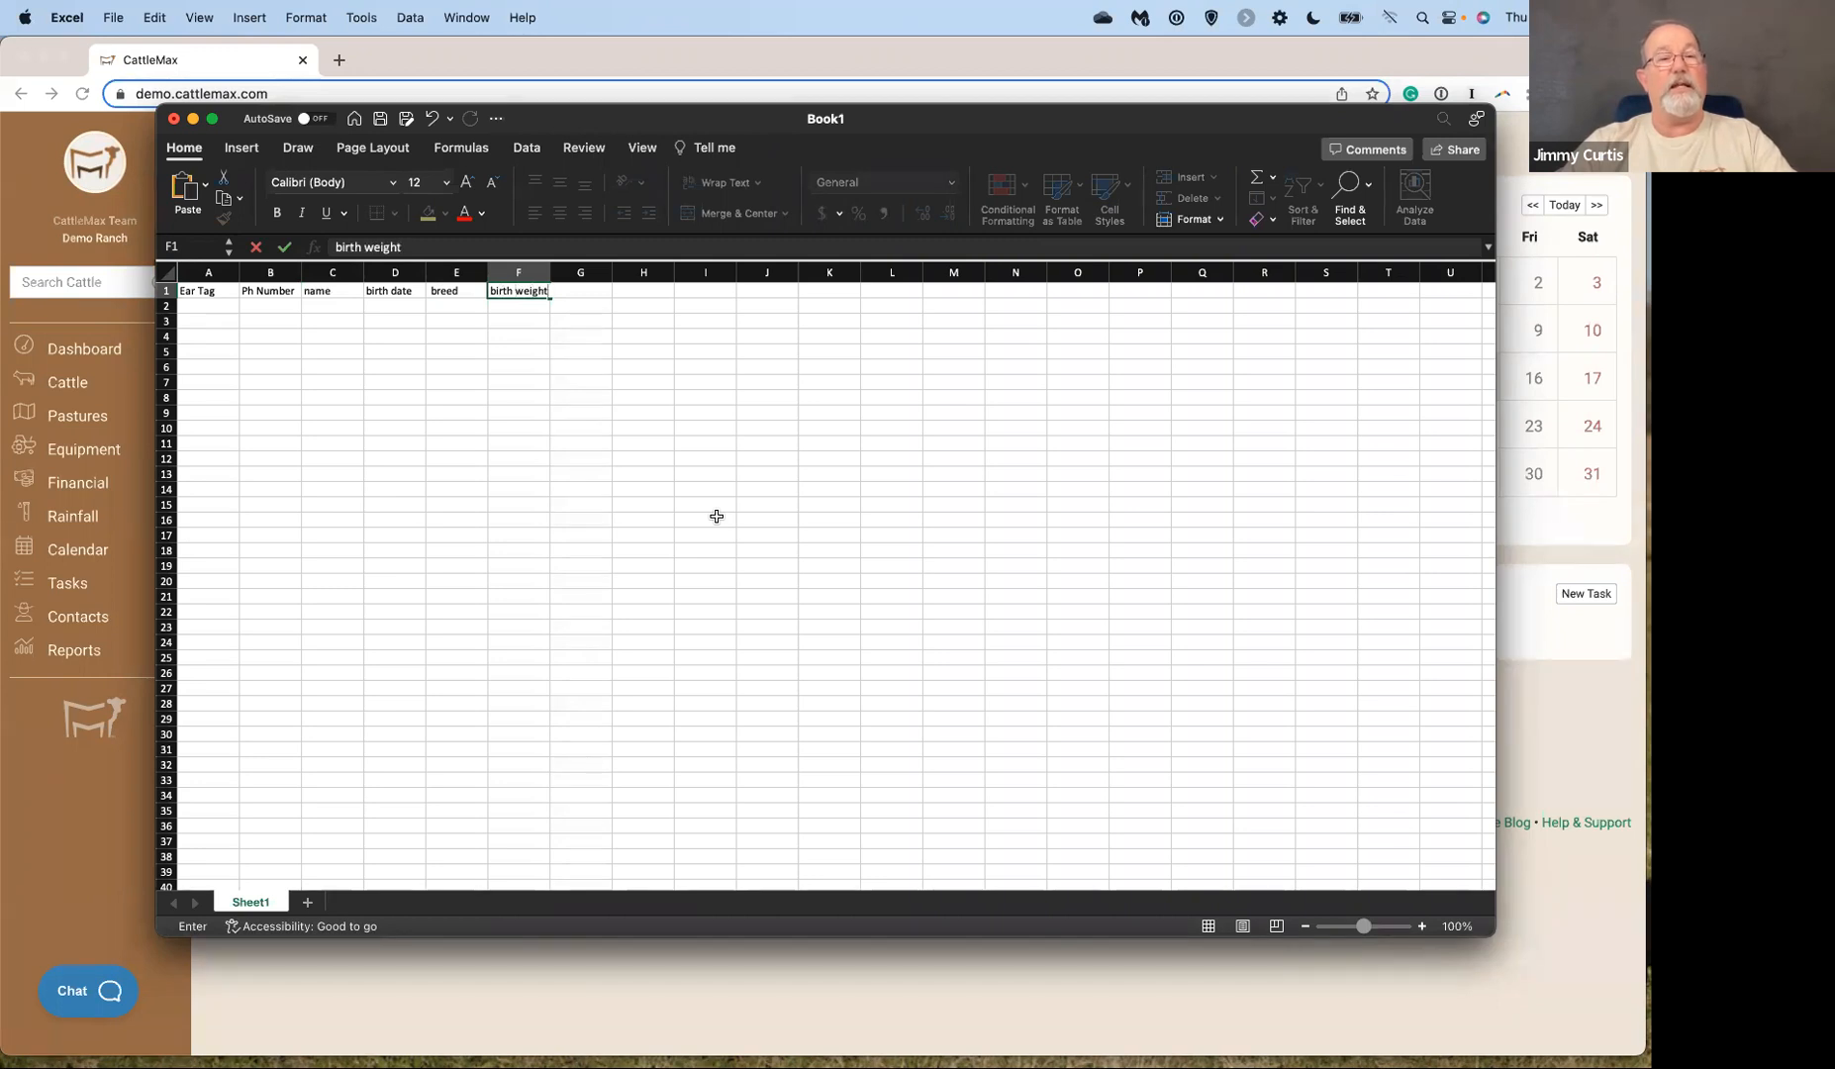
{"action": "key", "text": "Tab"}
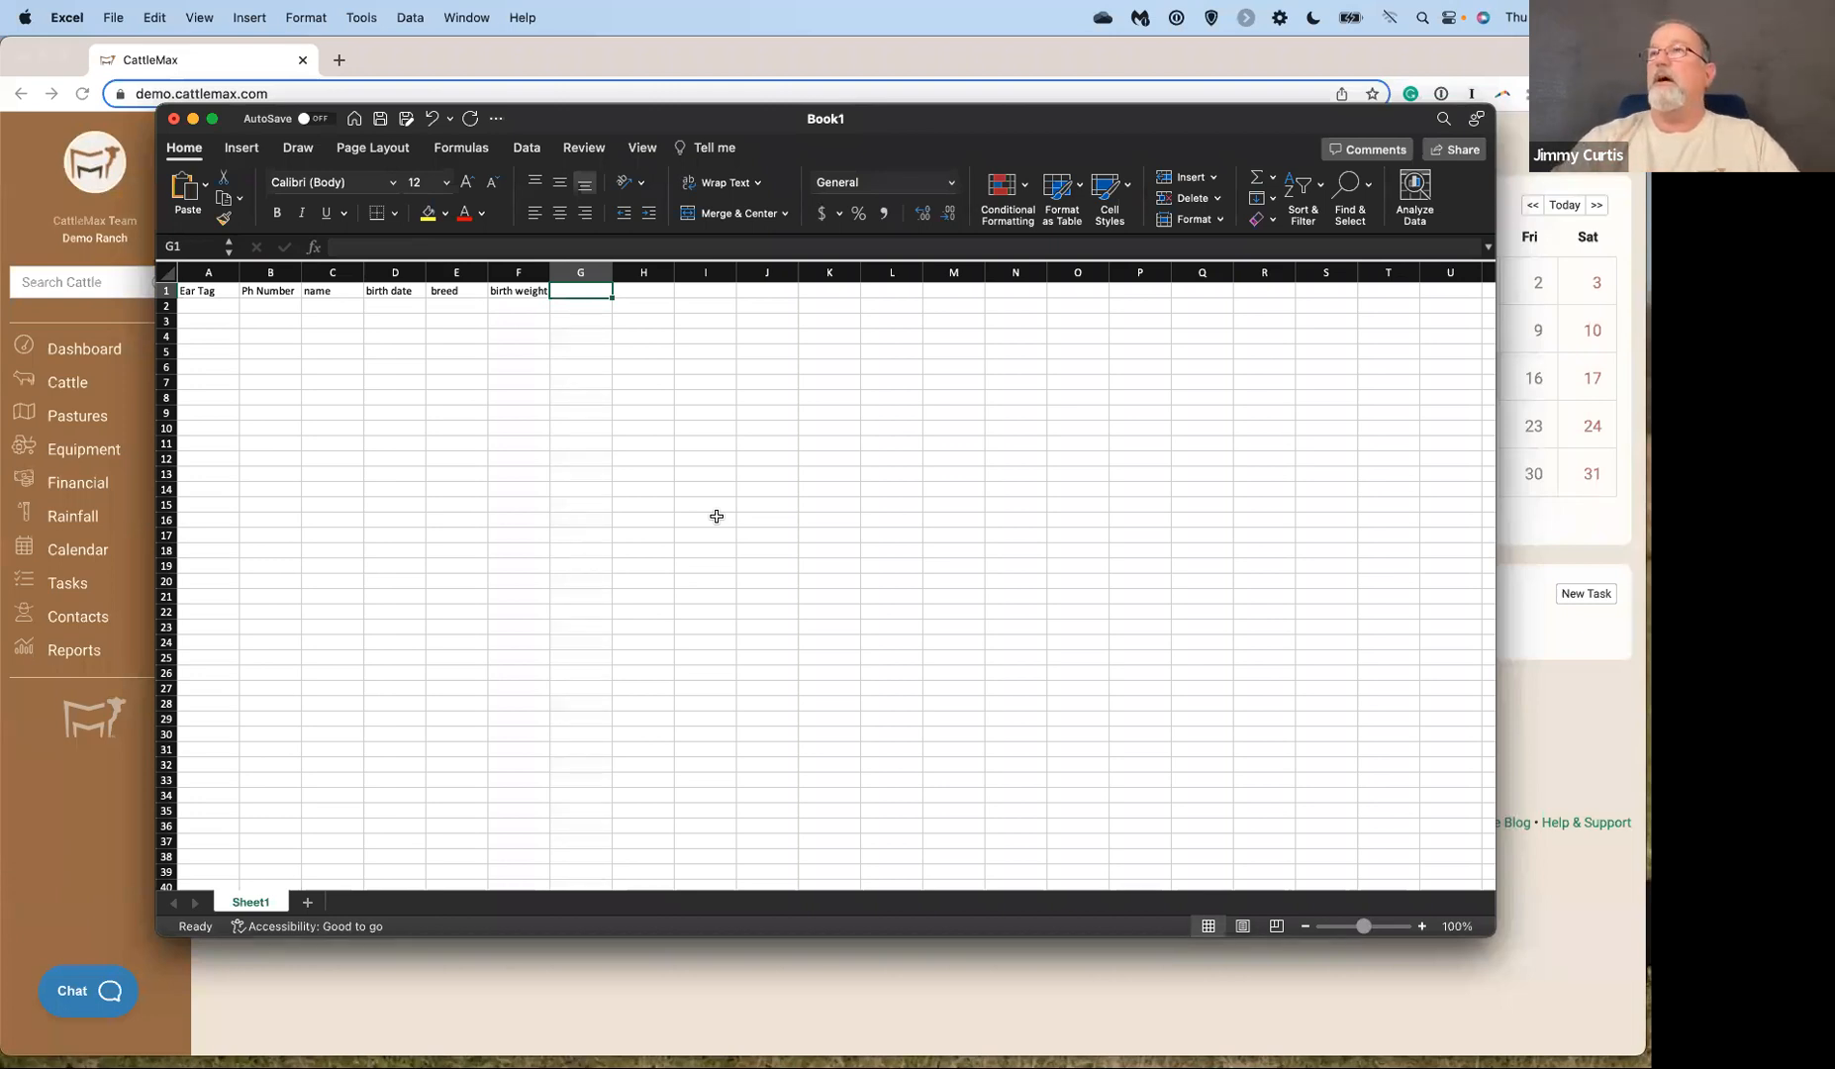
{"action": "type", "text": "color"}
{"action": "key", "text": "Tab"}
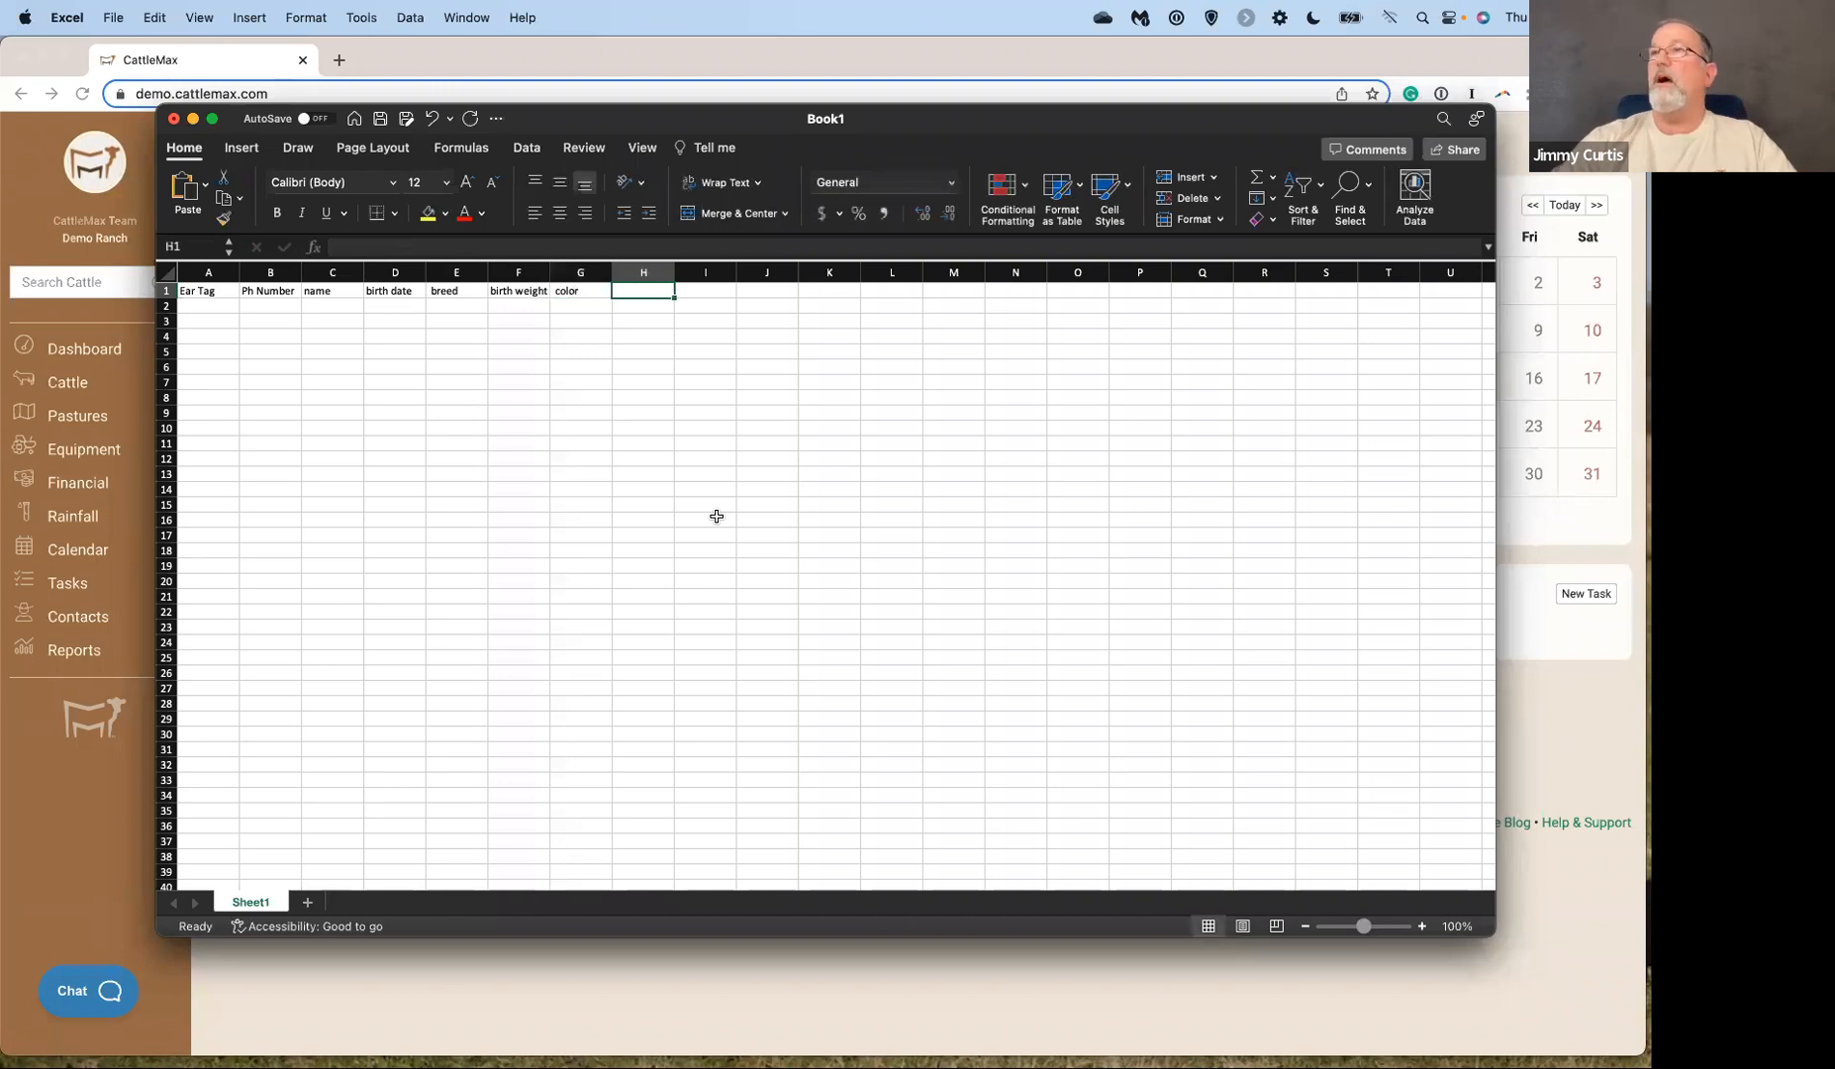
{"action": "type", "text": "dams ear tag"}
{"action": "key", "text": "Tab"}
{"action": "type", "text": "sire ear tag"}
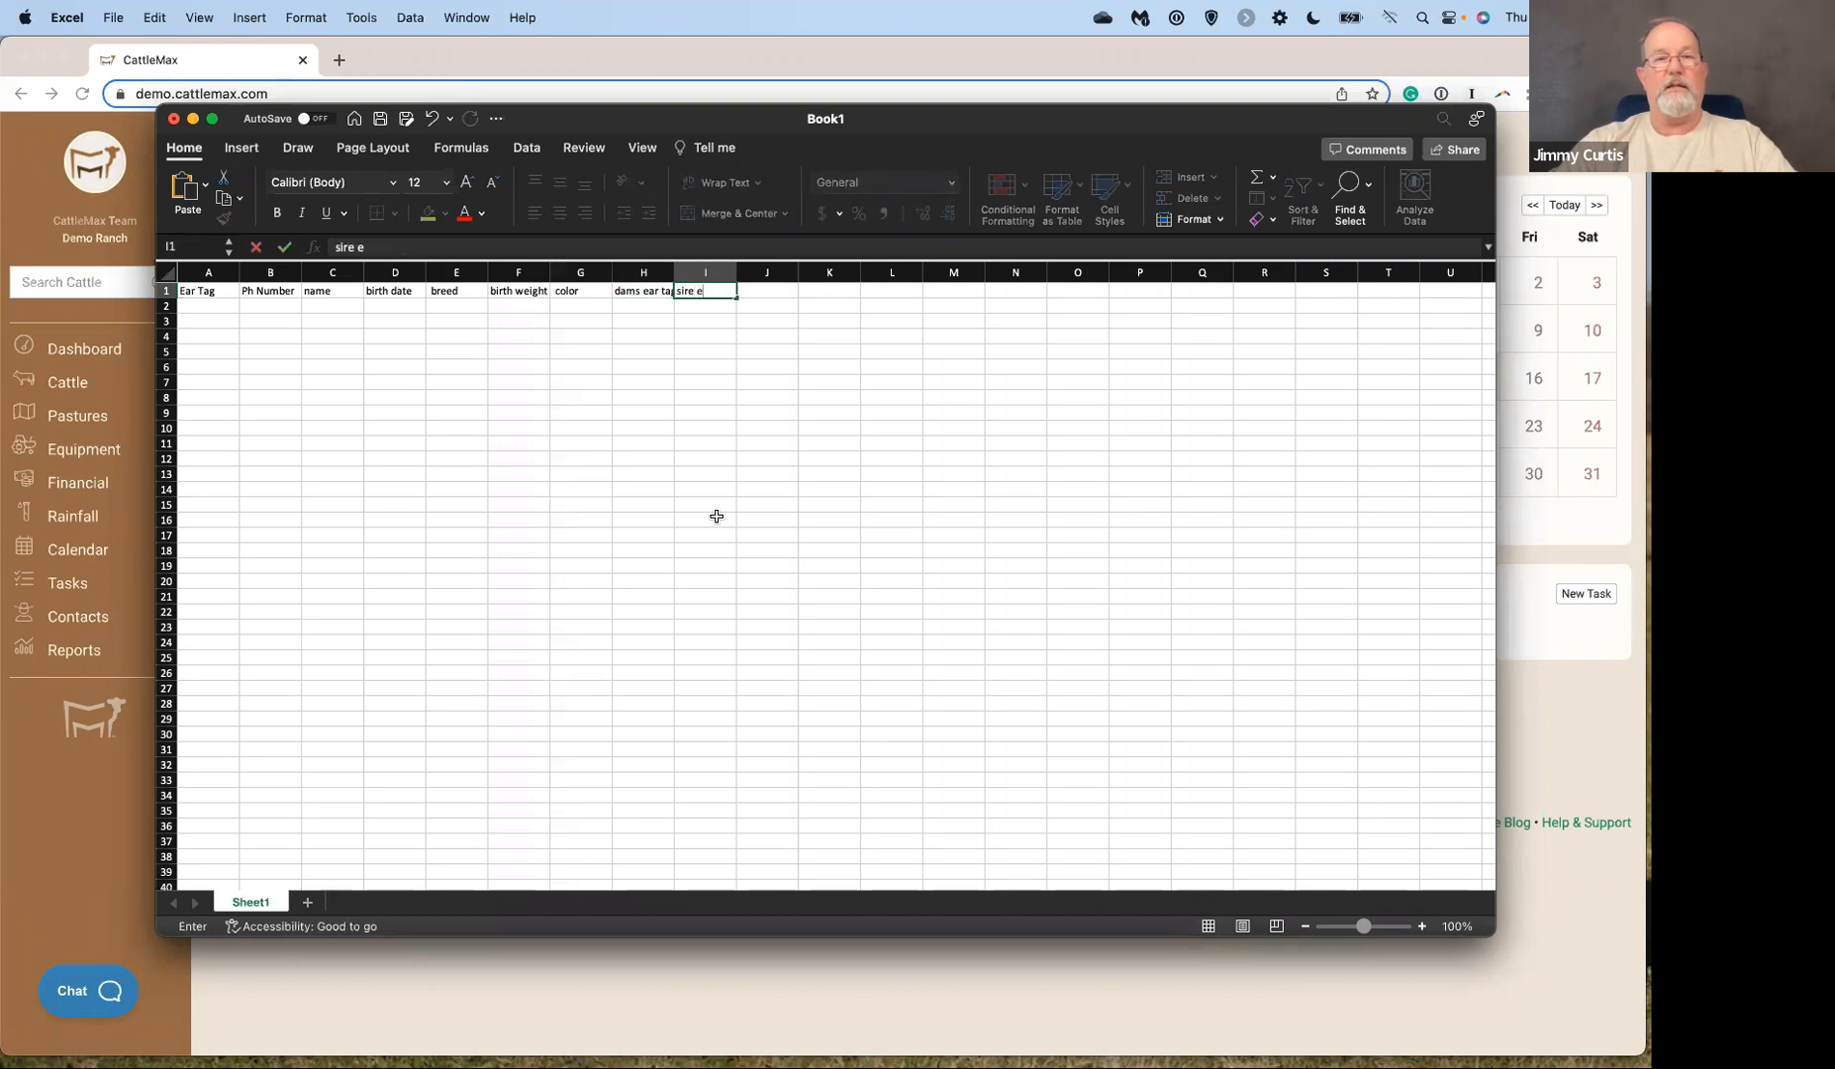
{"action": "key", "text": "Tab"}
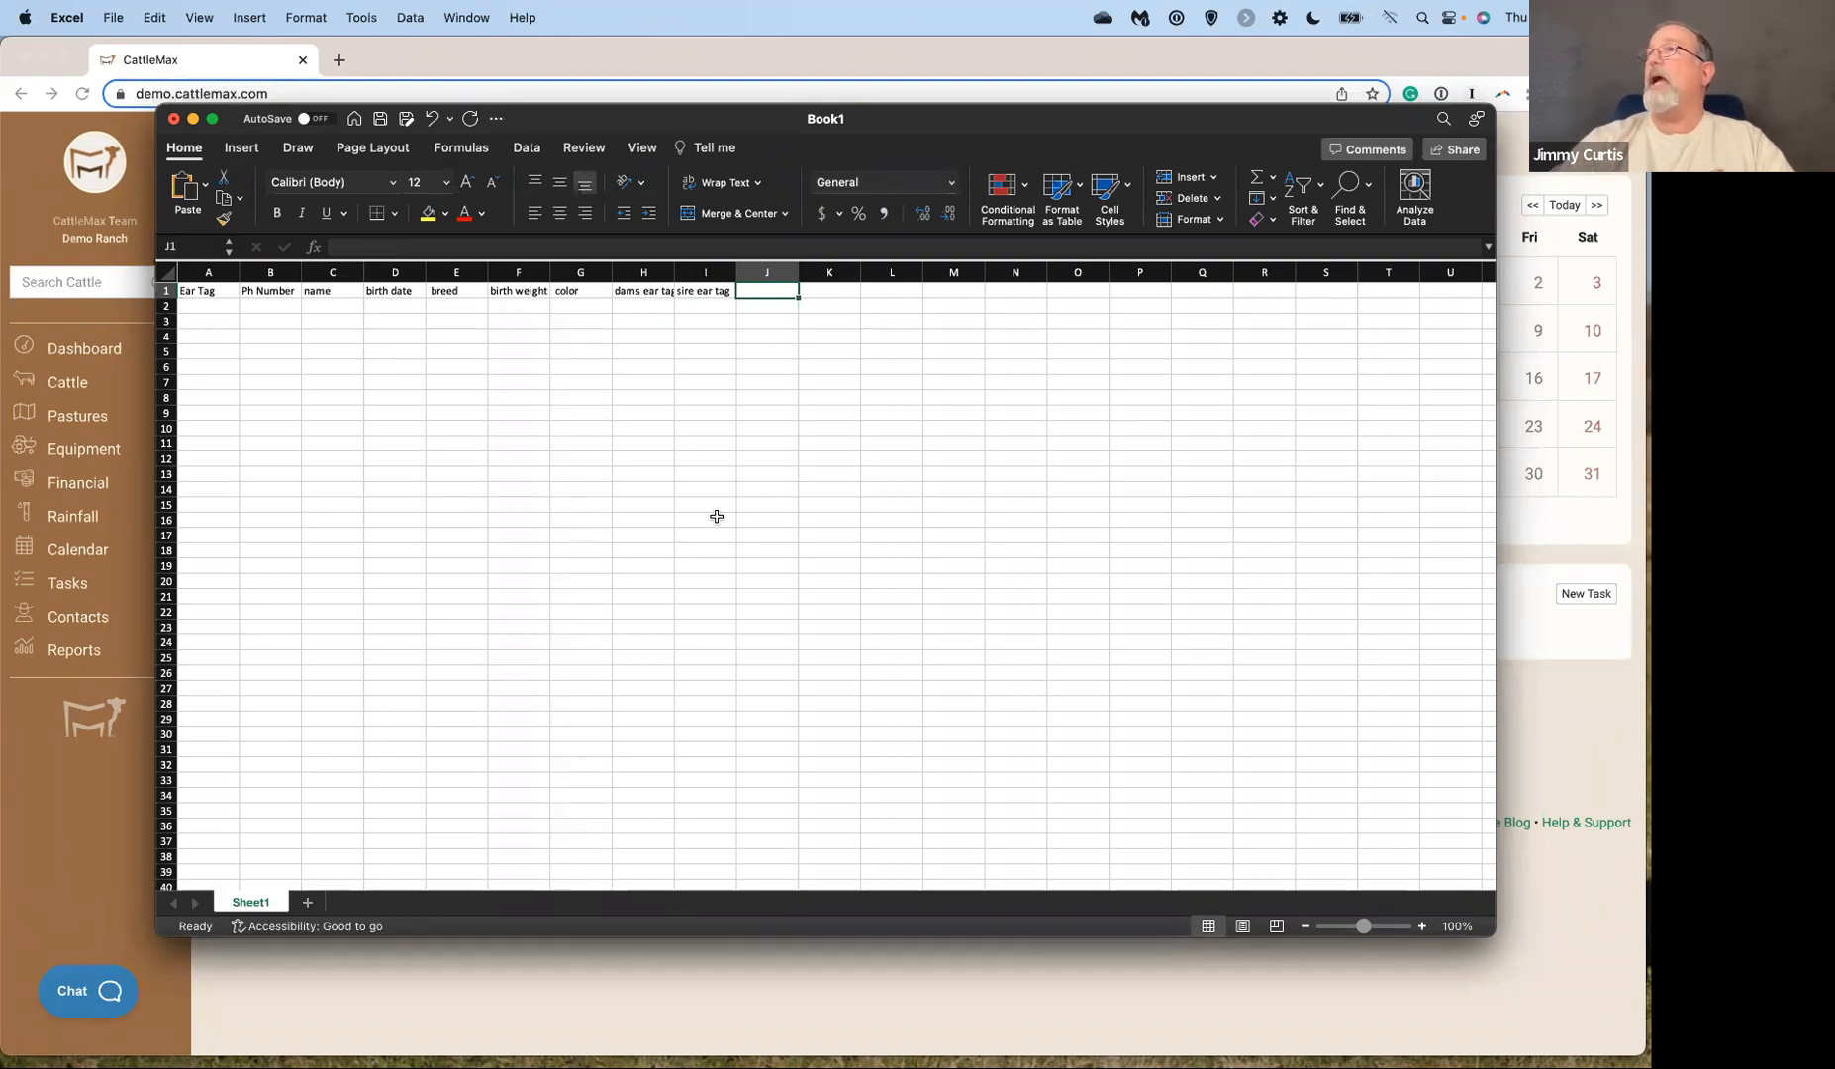
Add the column headers "Status" and "Animal type" in cells J1 and K1.
{"action": "type", "text": "Stats"}
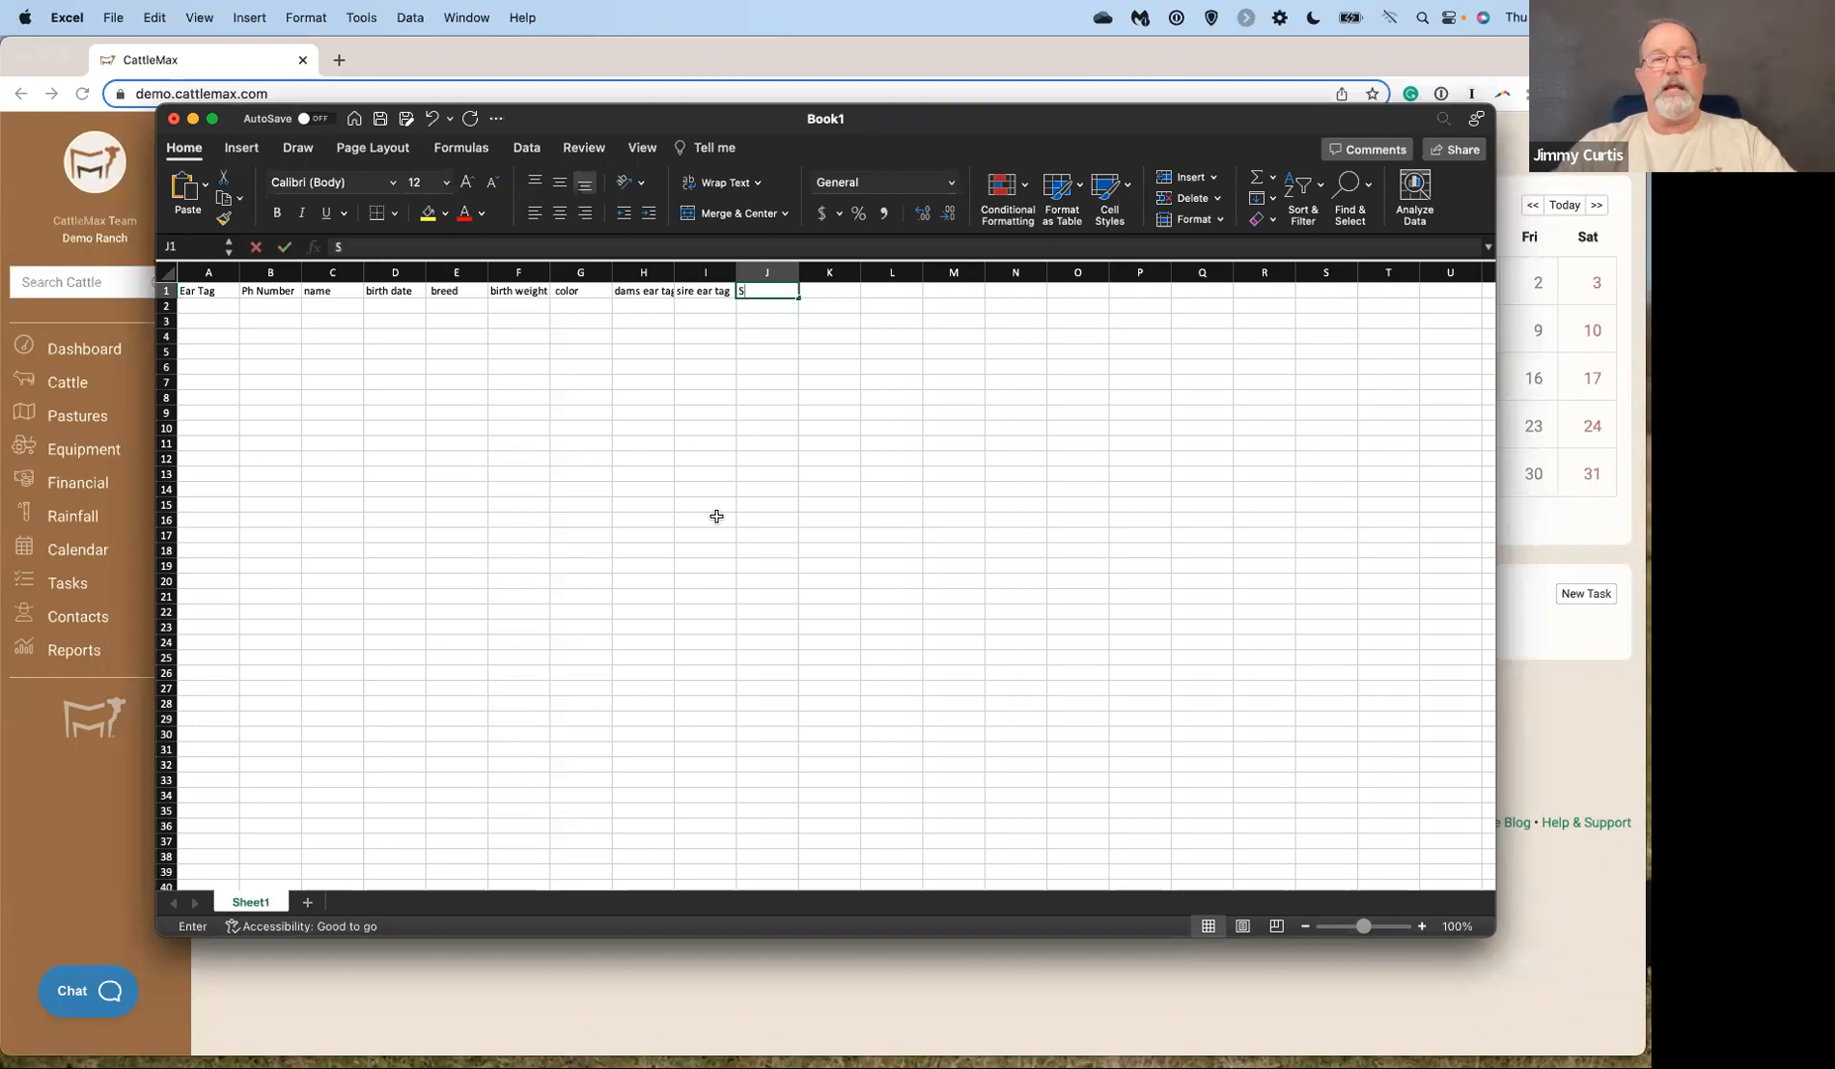
{"action": "key", "text": "BackSpace"}
{"action": "type", "text": "us"}
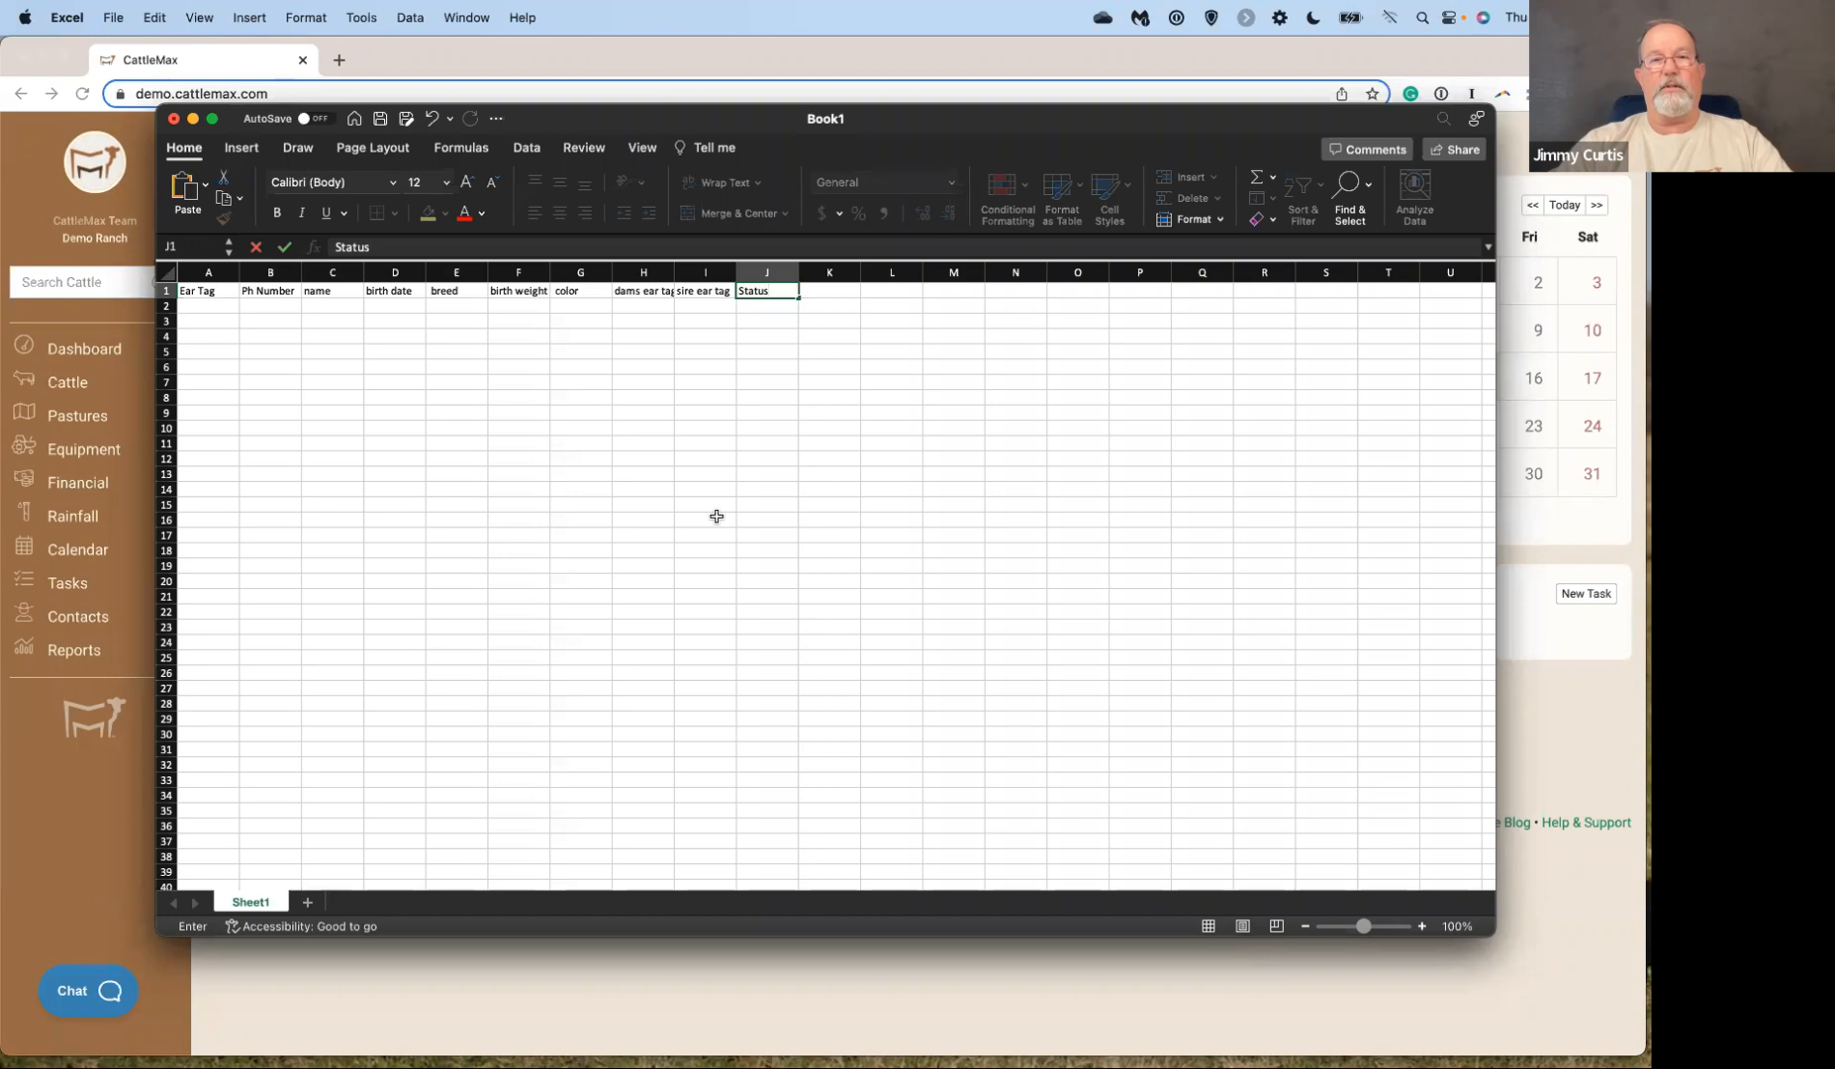
{"action": "key", "text": "Tab"}
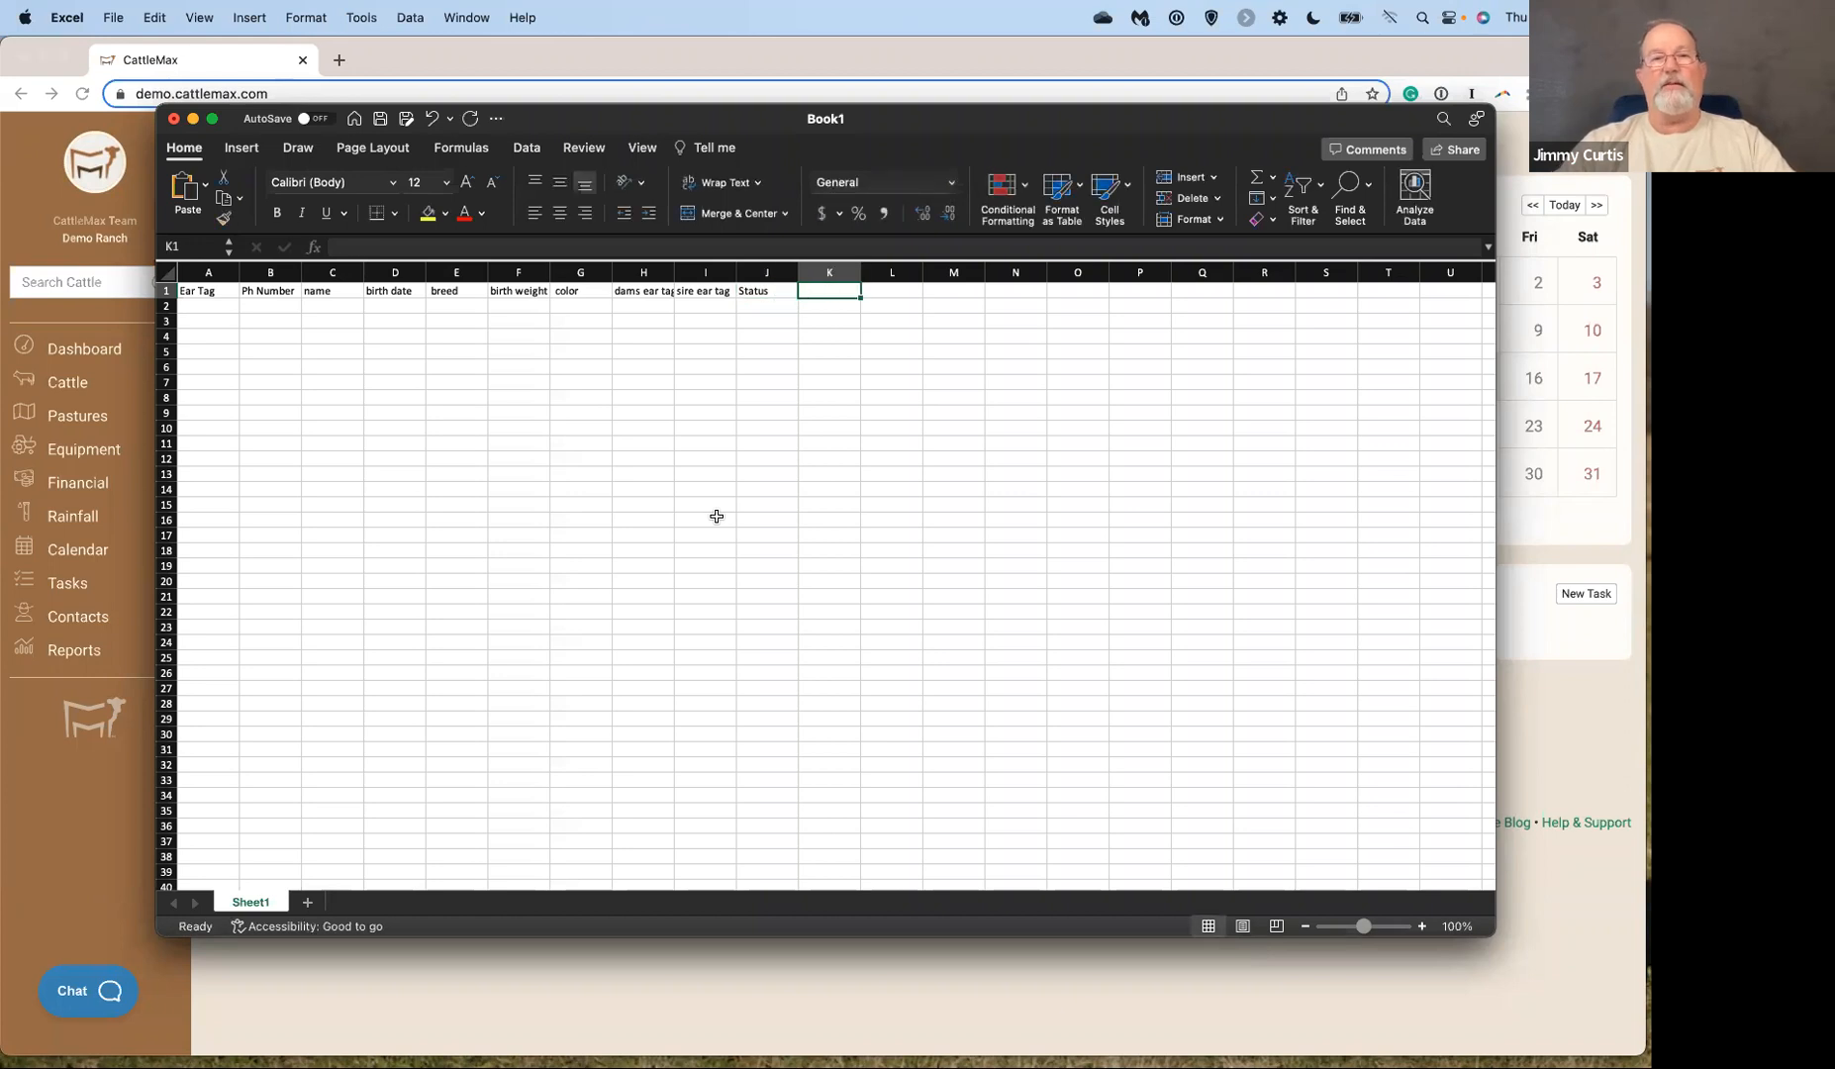
{"action": "type", "text": "A"}
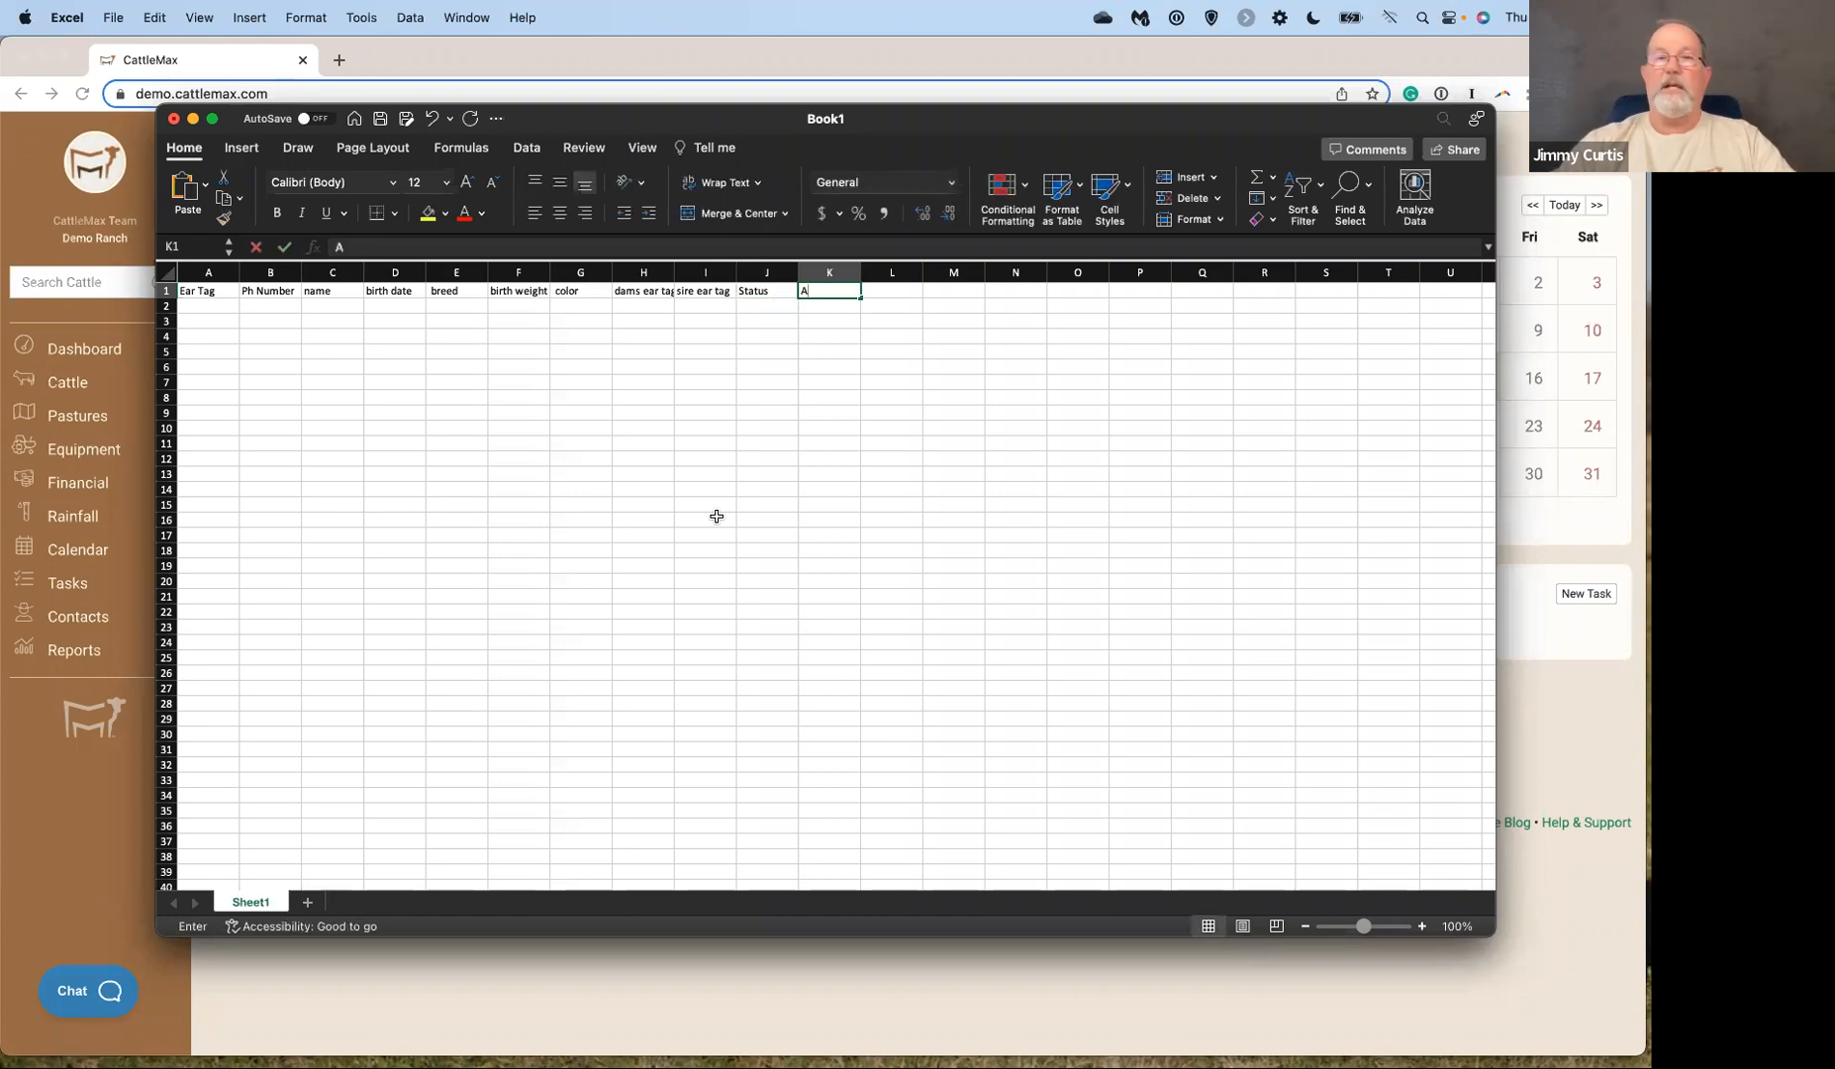
{"action": "type", "text": "nimal ty"}
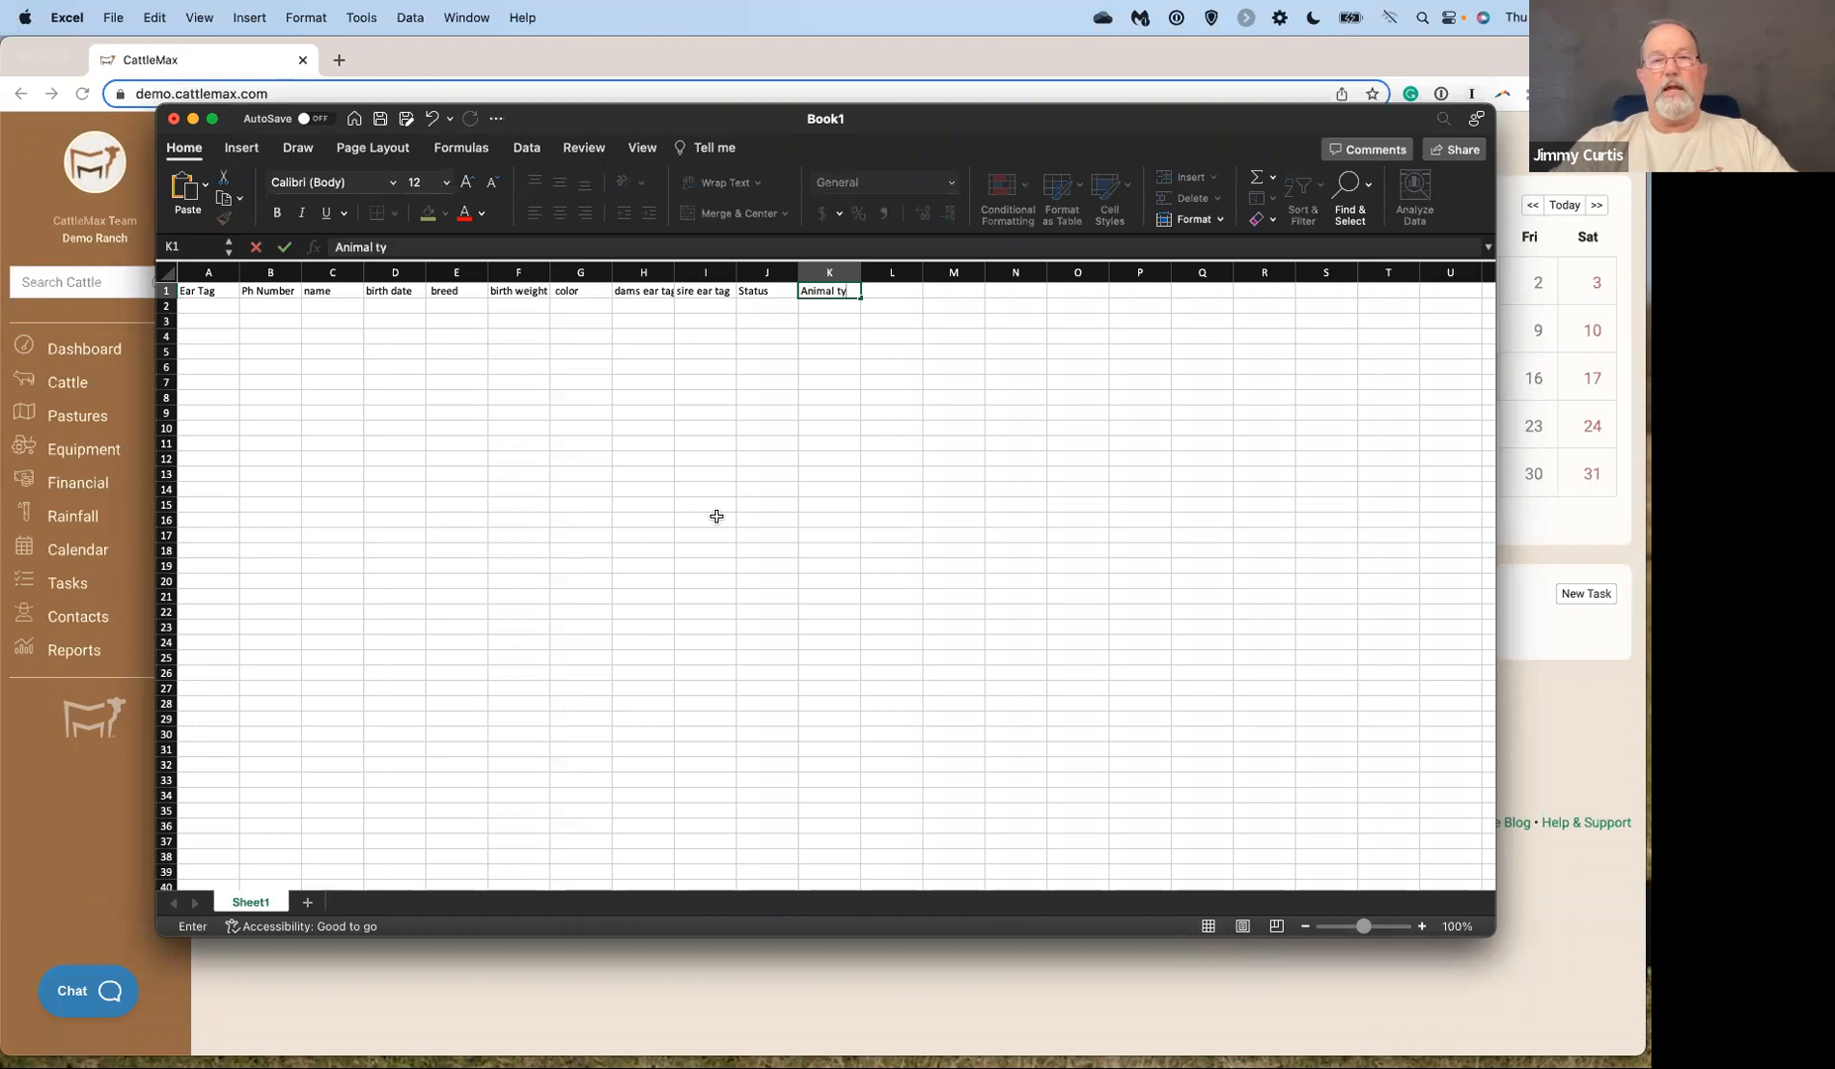
{"action": "type", "text": "pe"}
{"action": "key", "text": "Tab"}
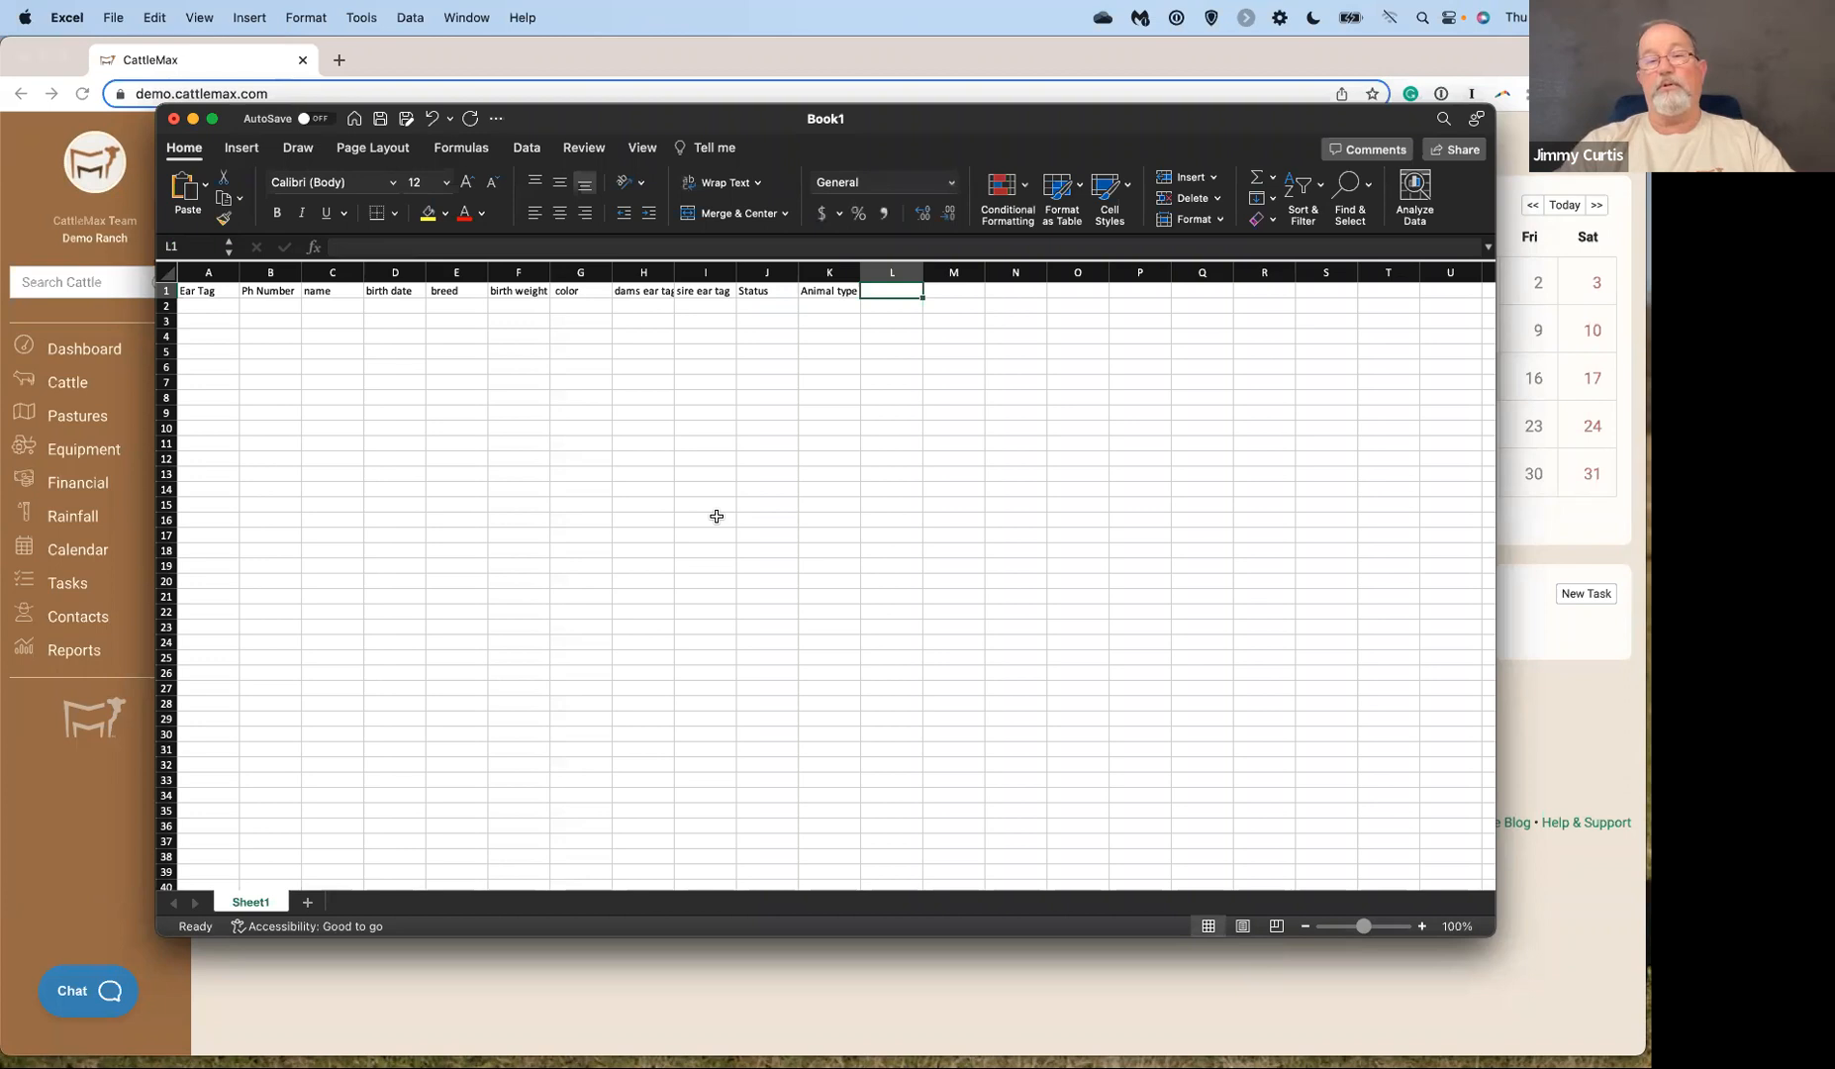
Add the column headers "Sex" and "Pasture" in cells L1 and M1.
{"action": "type", "text": "Sex"}
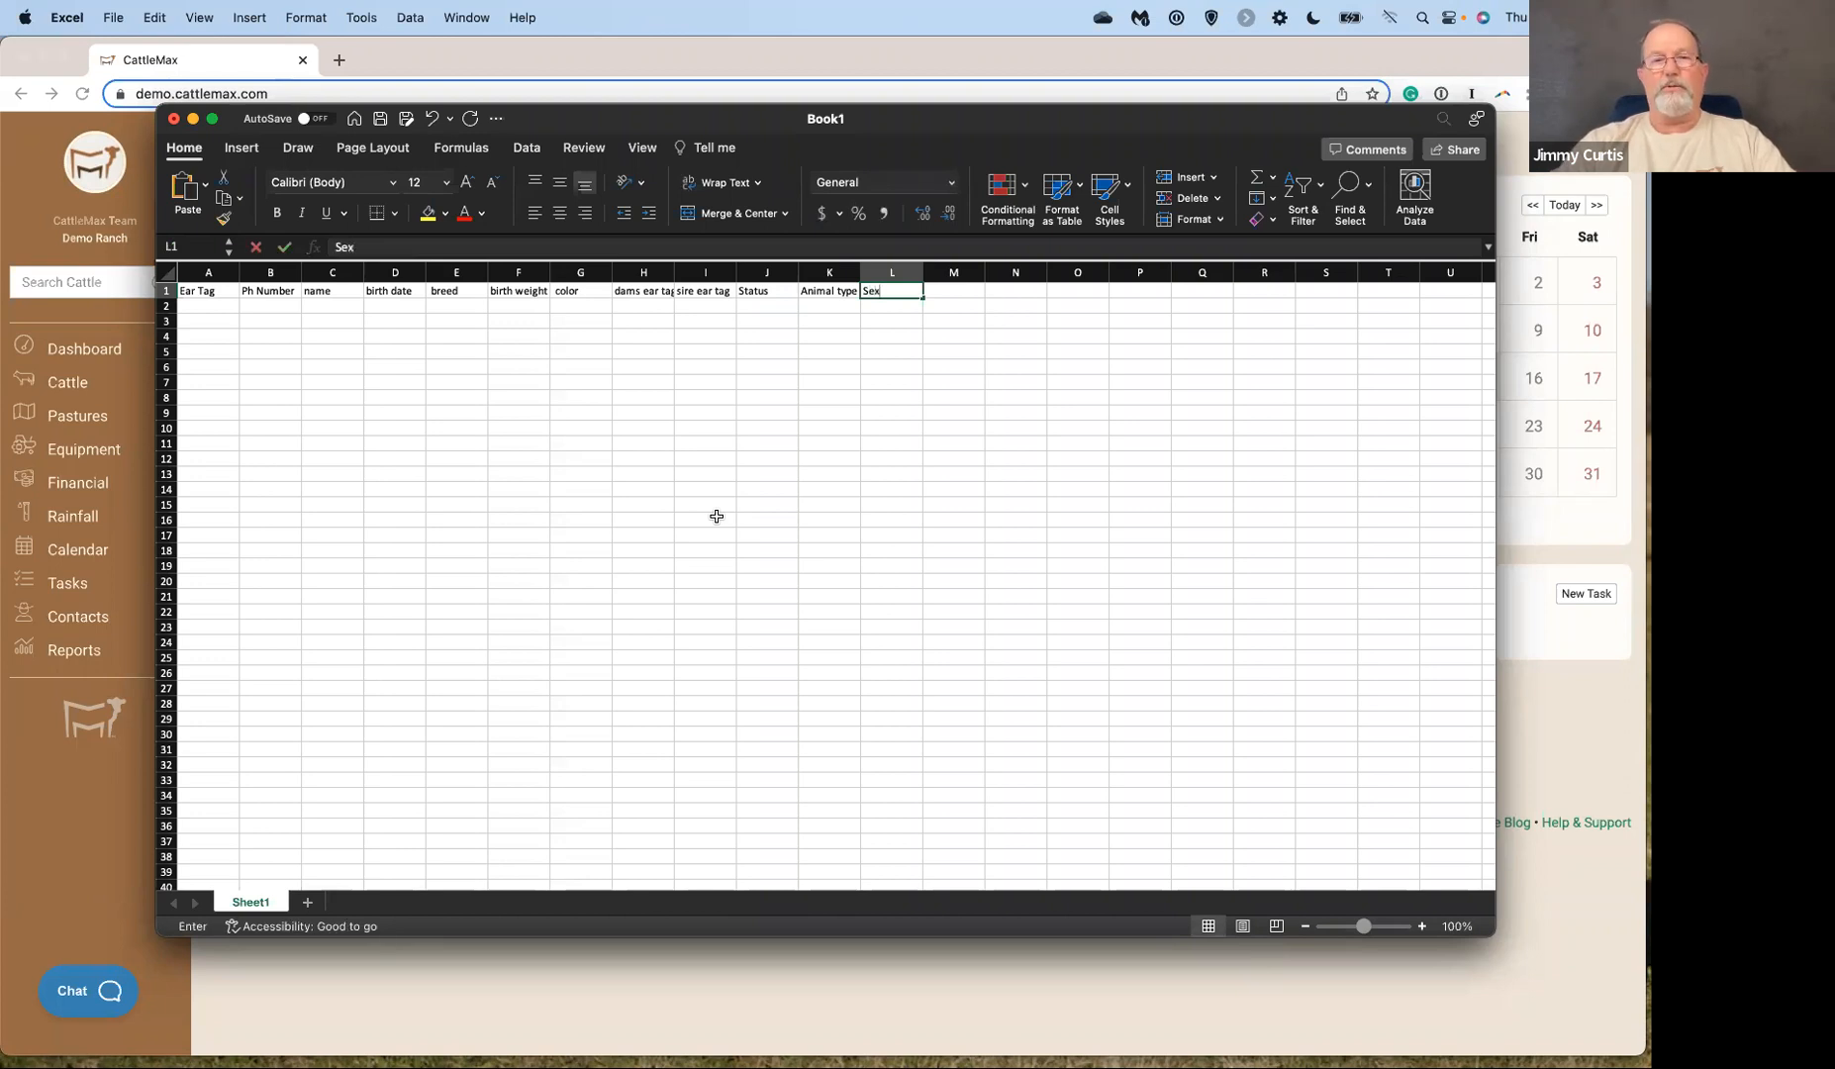
{"action": "key", "text": "Tab"}
{"action": "type", "text": "Pat"}
{"action": "type", "text": "sture"}
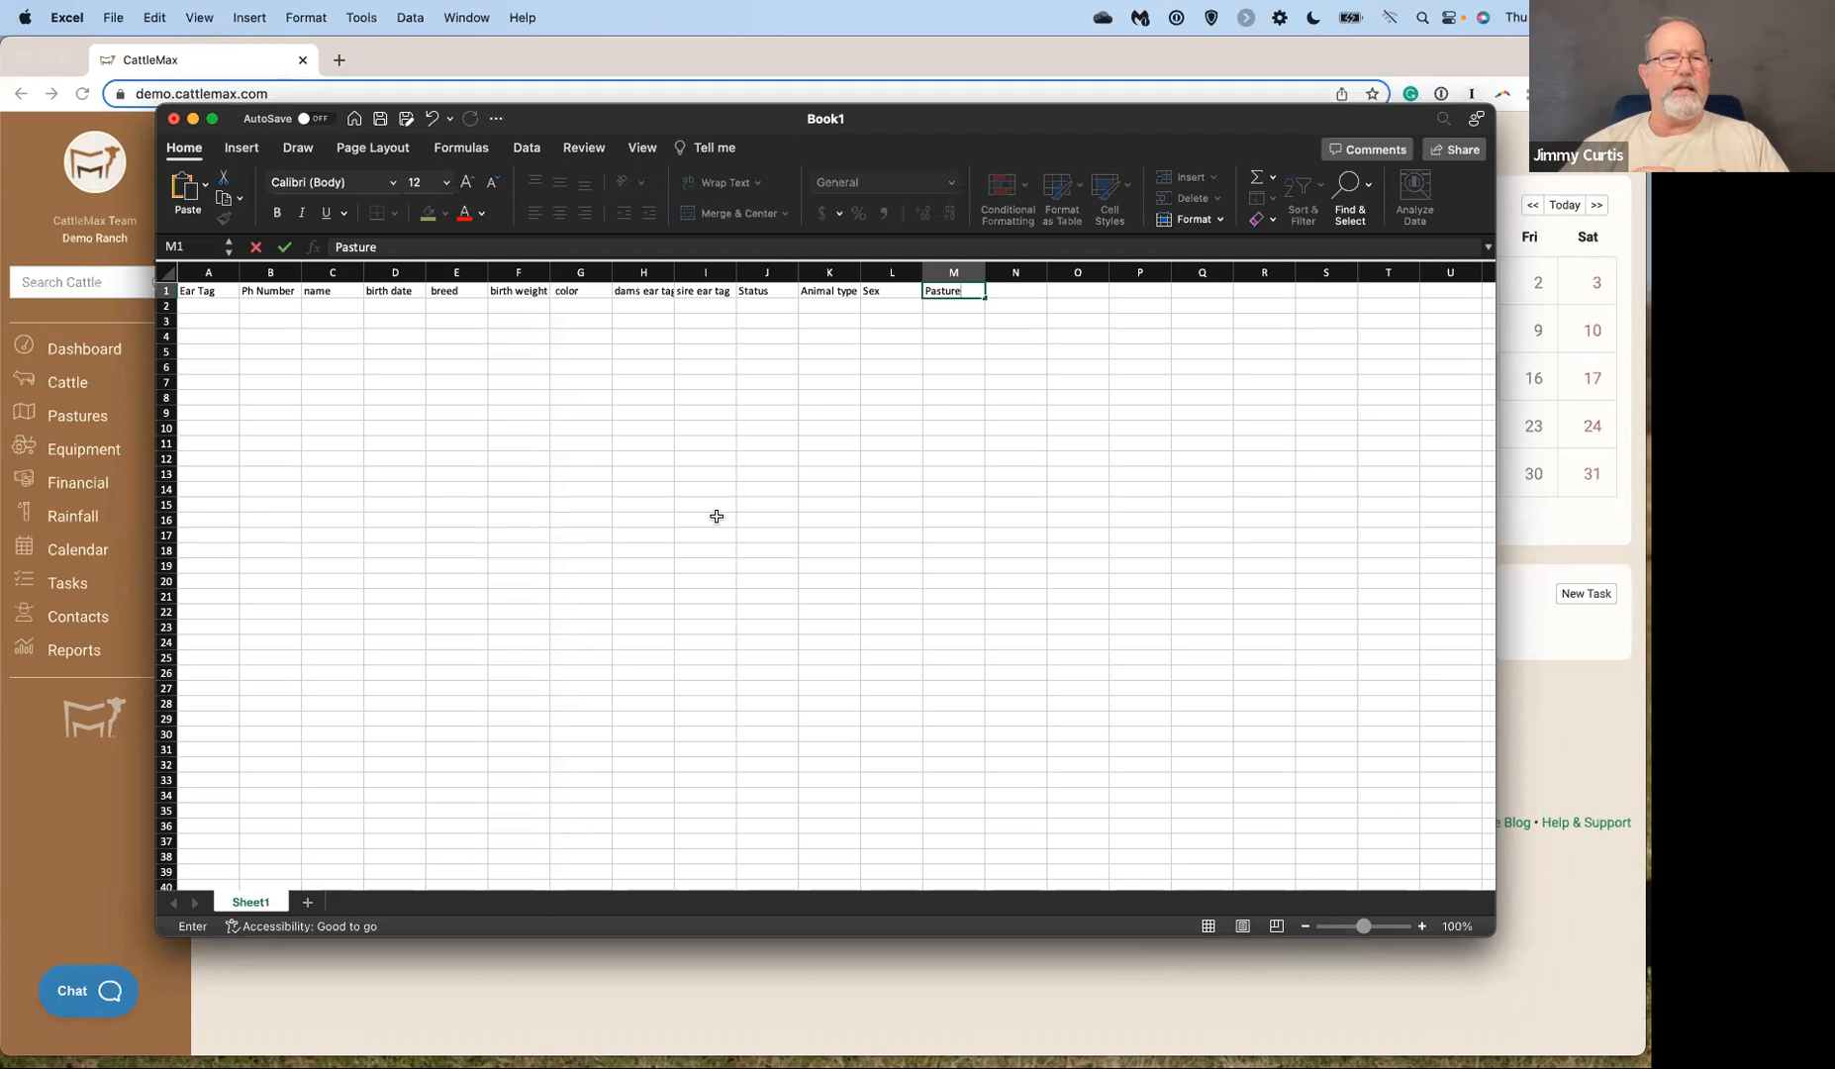
Start the first animal record in row 2 with ear tag 201, Ph Number 201 and name Bossy.
{"action": "left_click", "coordinate": [210, 307]}
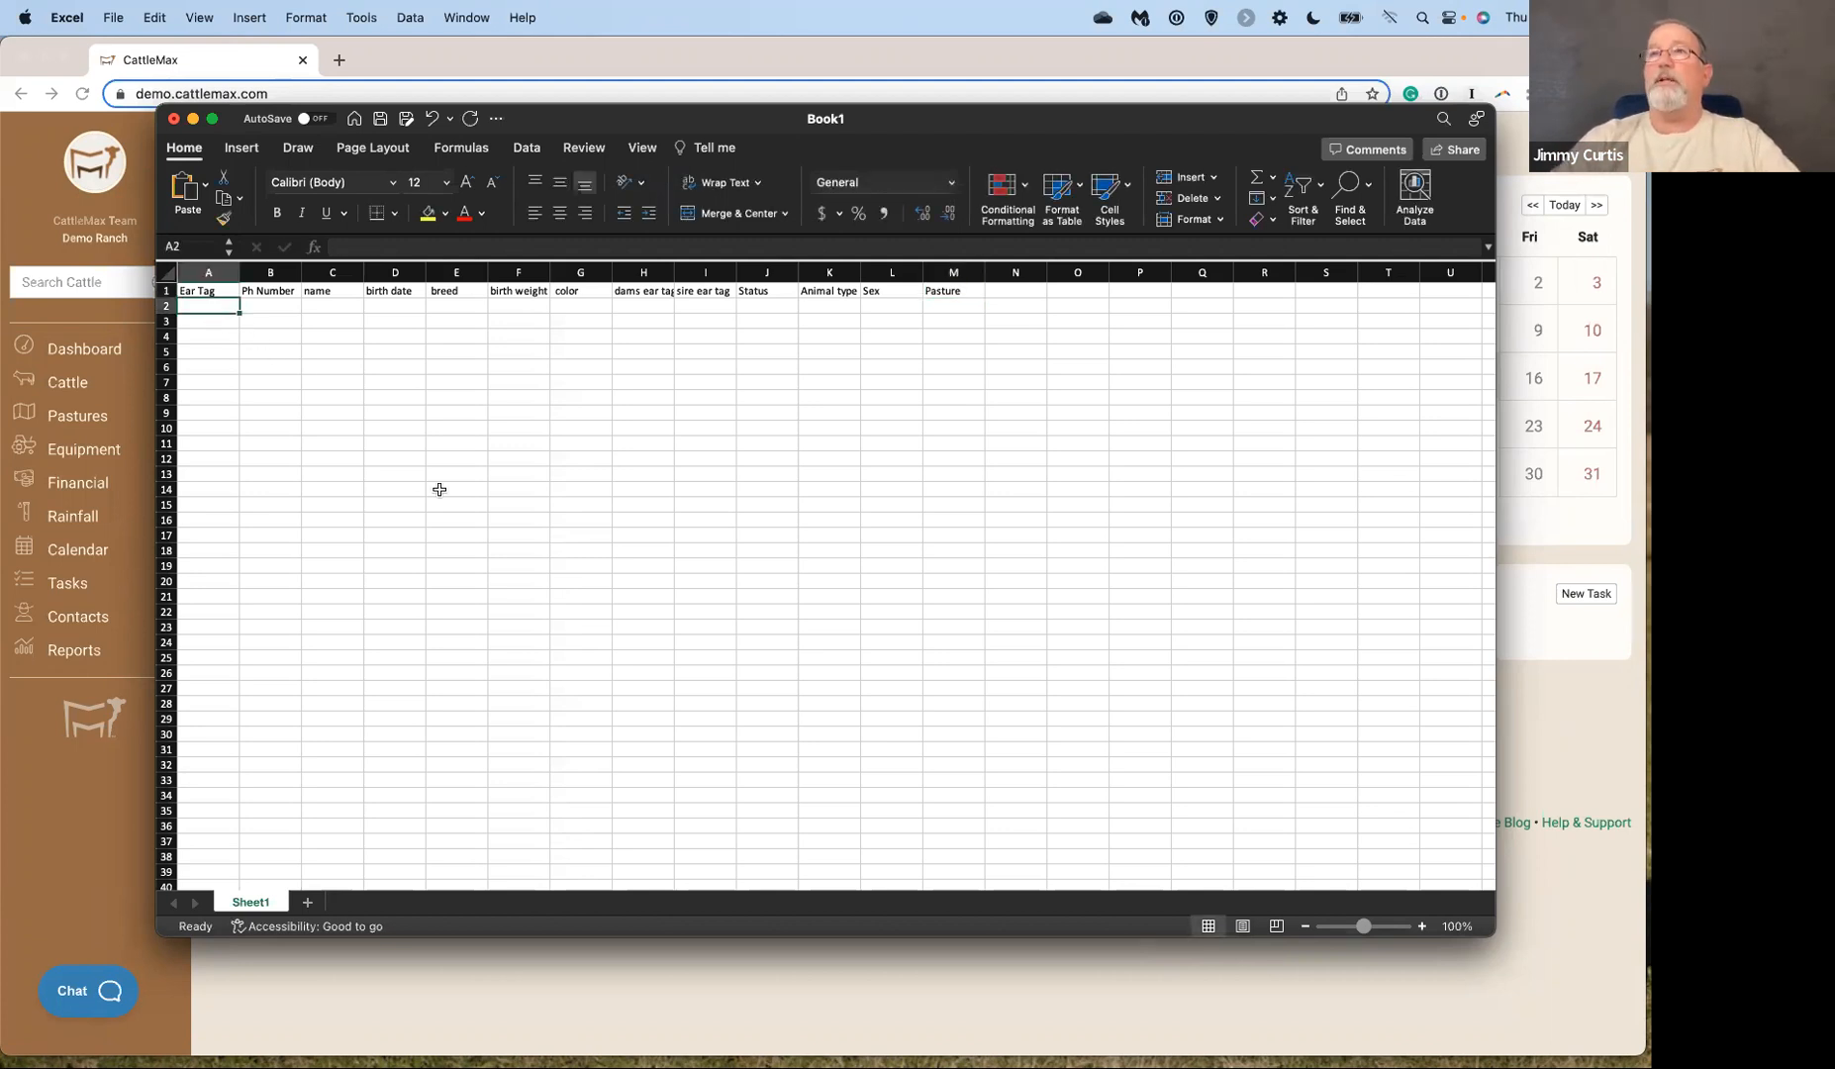
{"action": "type", "text": "201"}
{"action": "key", "text": "Tab"}
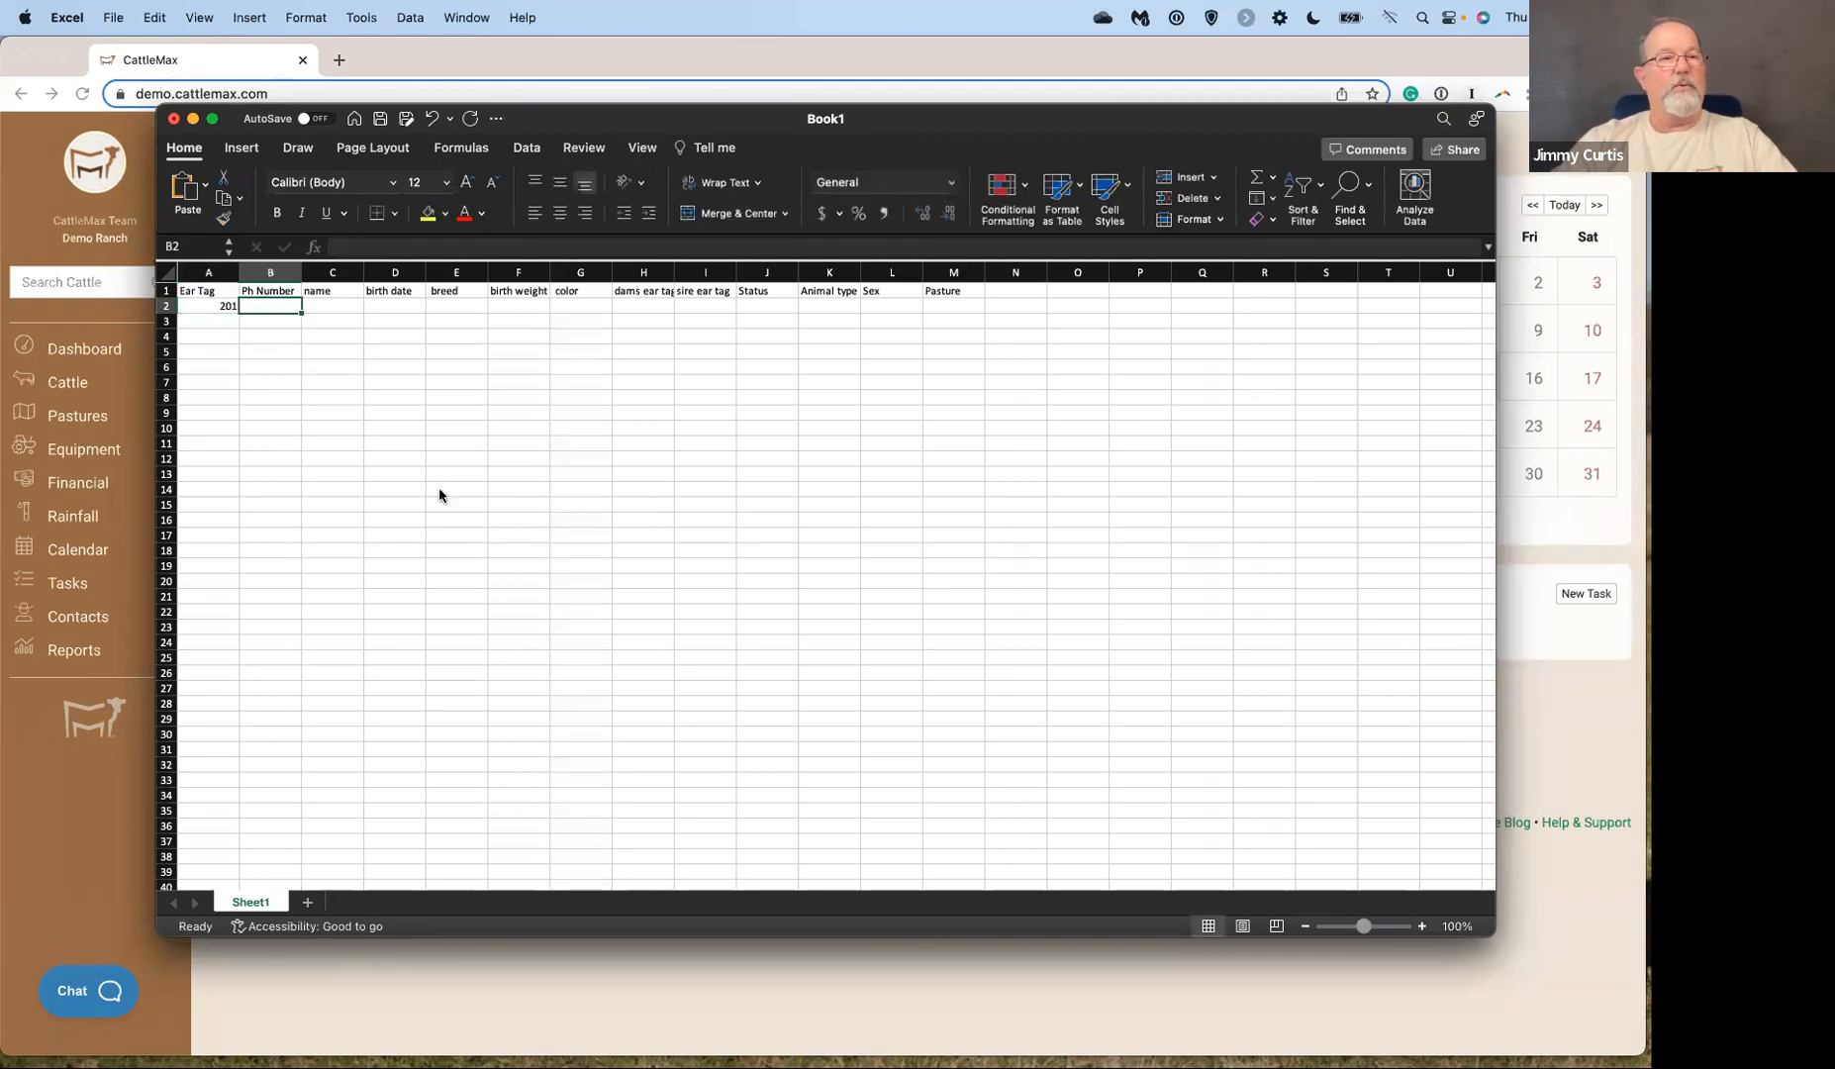
{"action": "type", "text": "201"}
{"action": "key", "text": "Tab"}
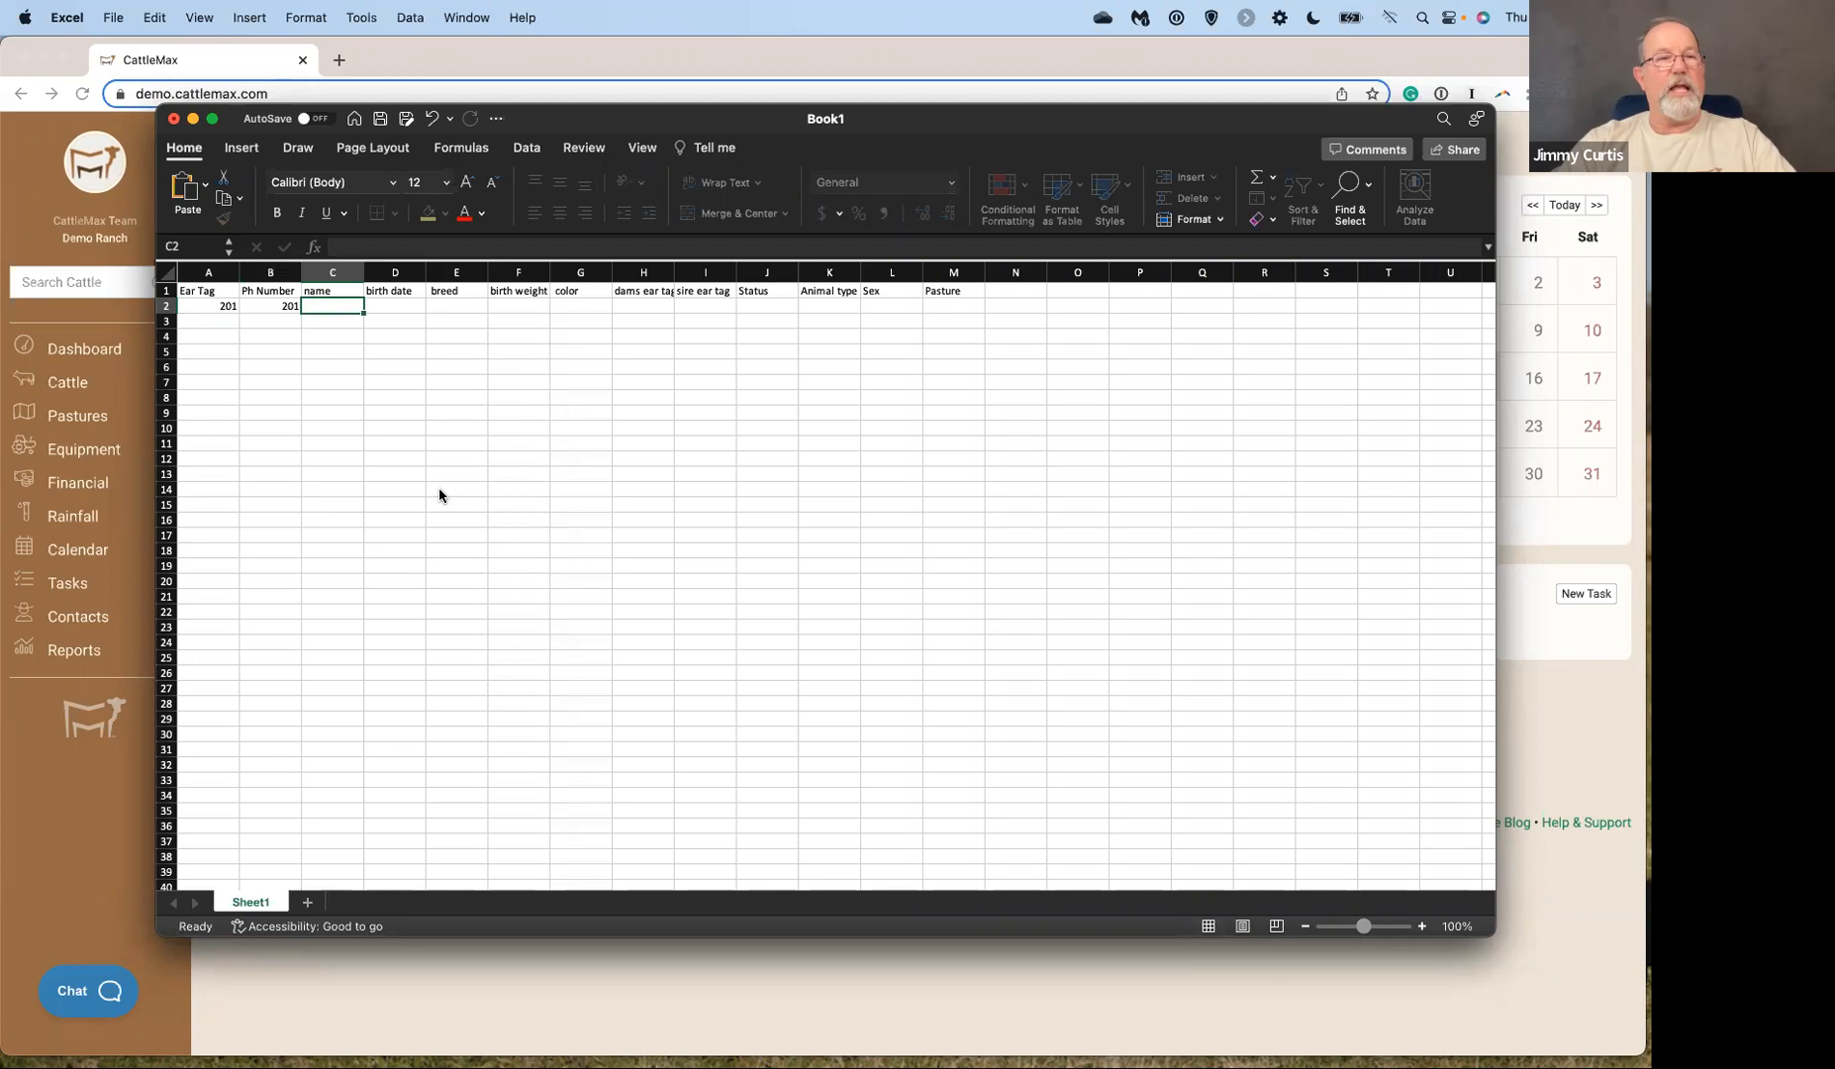
{"action": "type", "text": "Bossy"}
{"action": "key", "text": "Tab"}
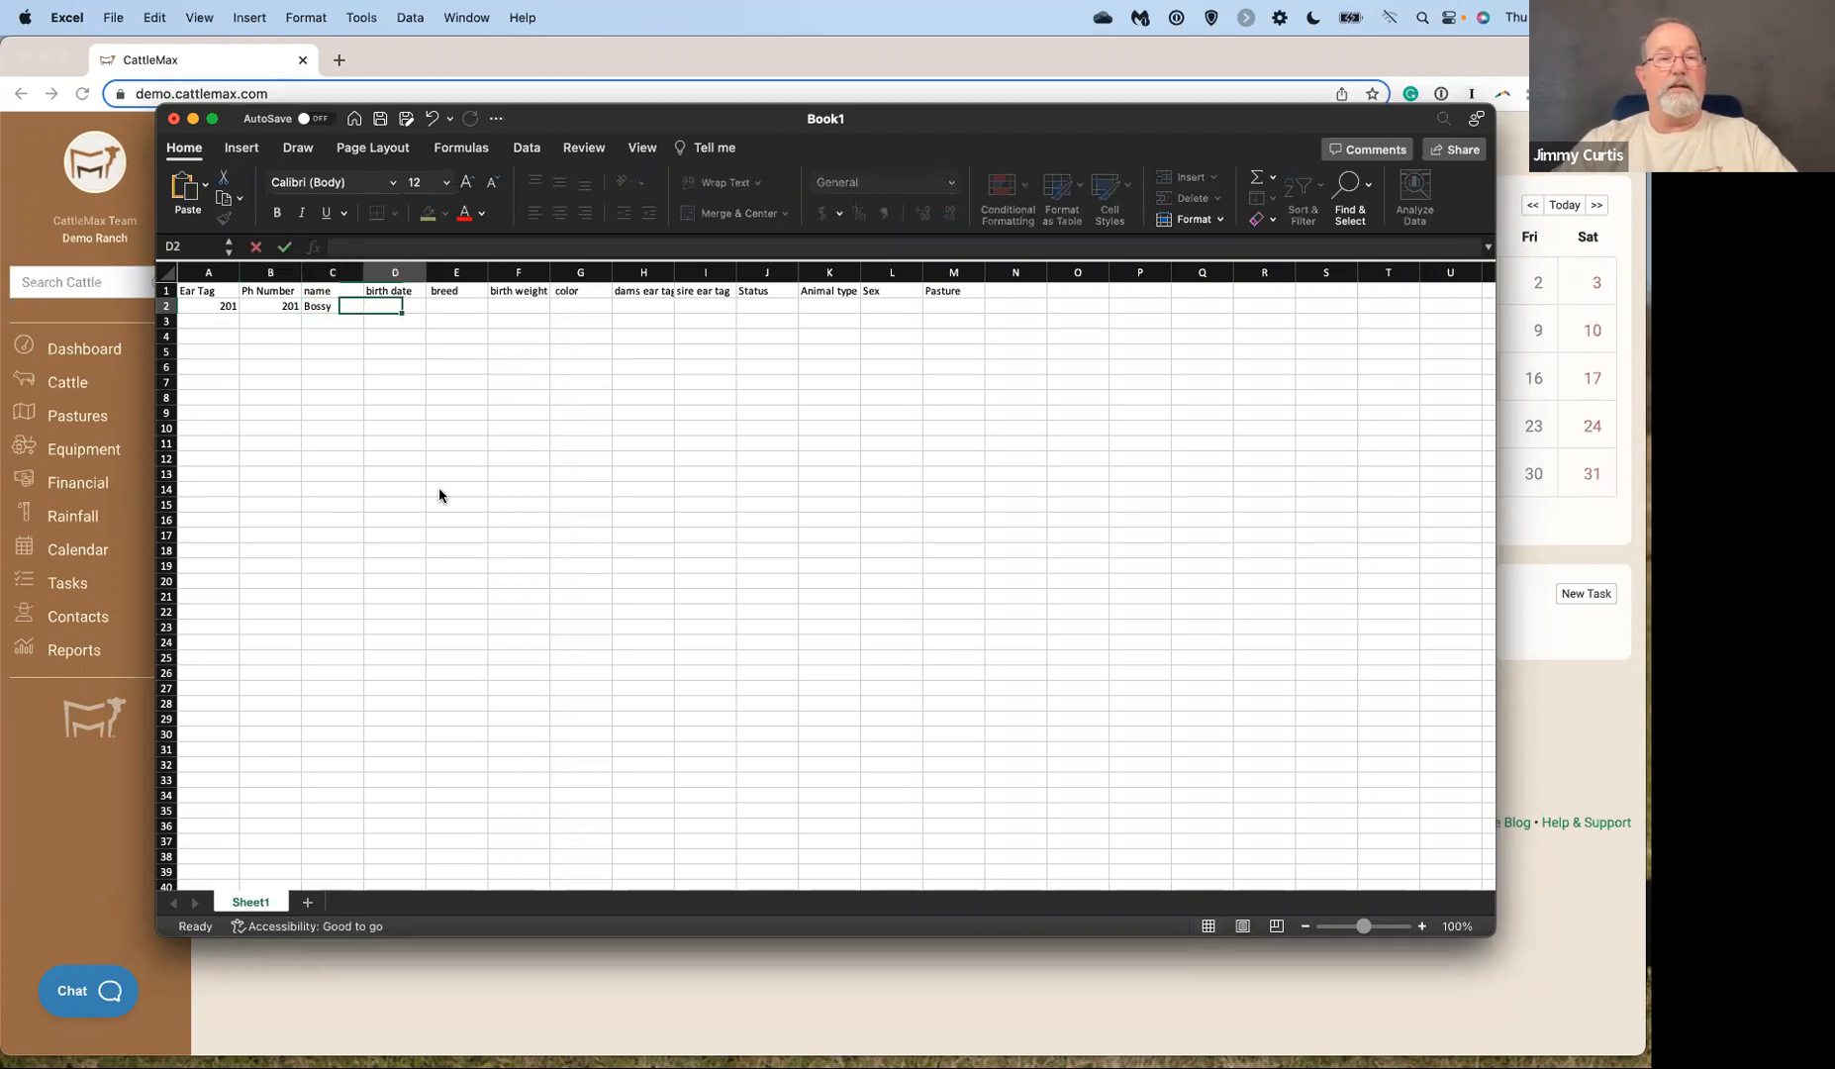
Enter the birth date 03-01-2020 and the breed Hereford for the animal in row 2.
{"action": "type", "text": "03-01-2020"}
{"action": "key", "text": "Tab"}
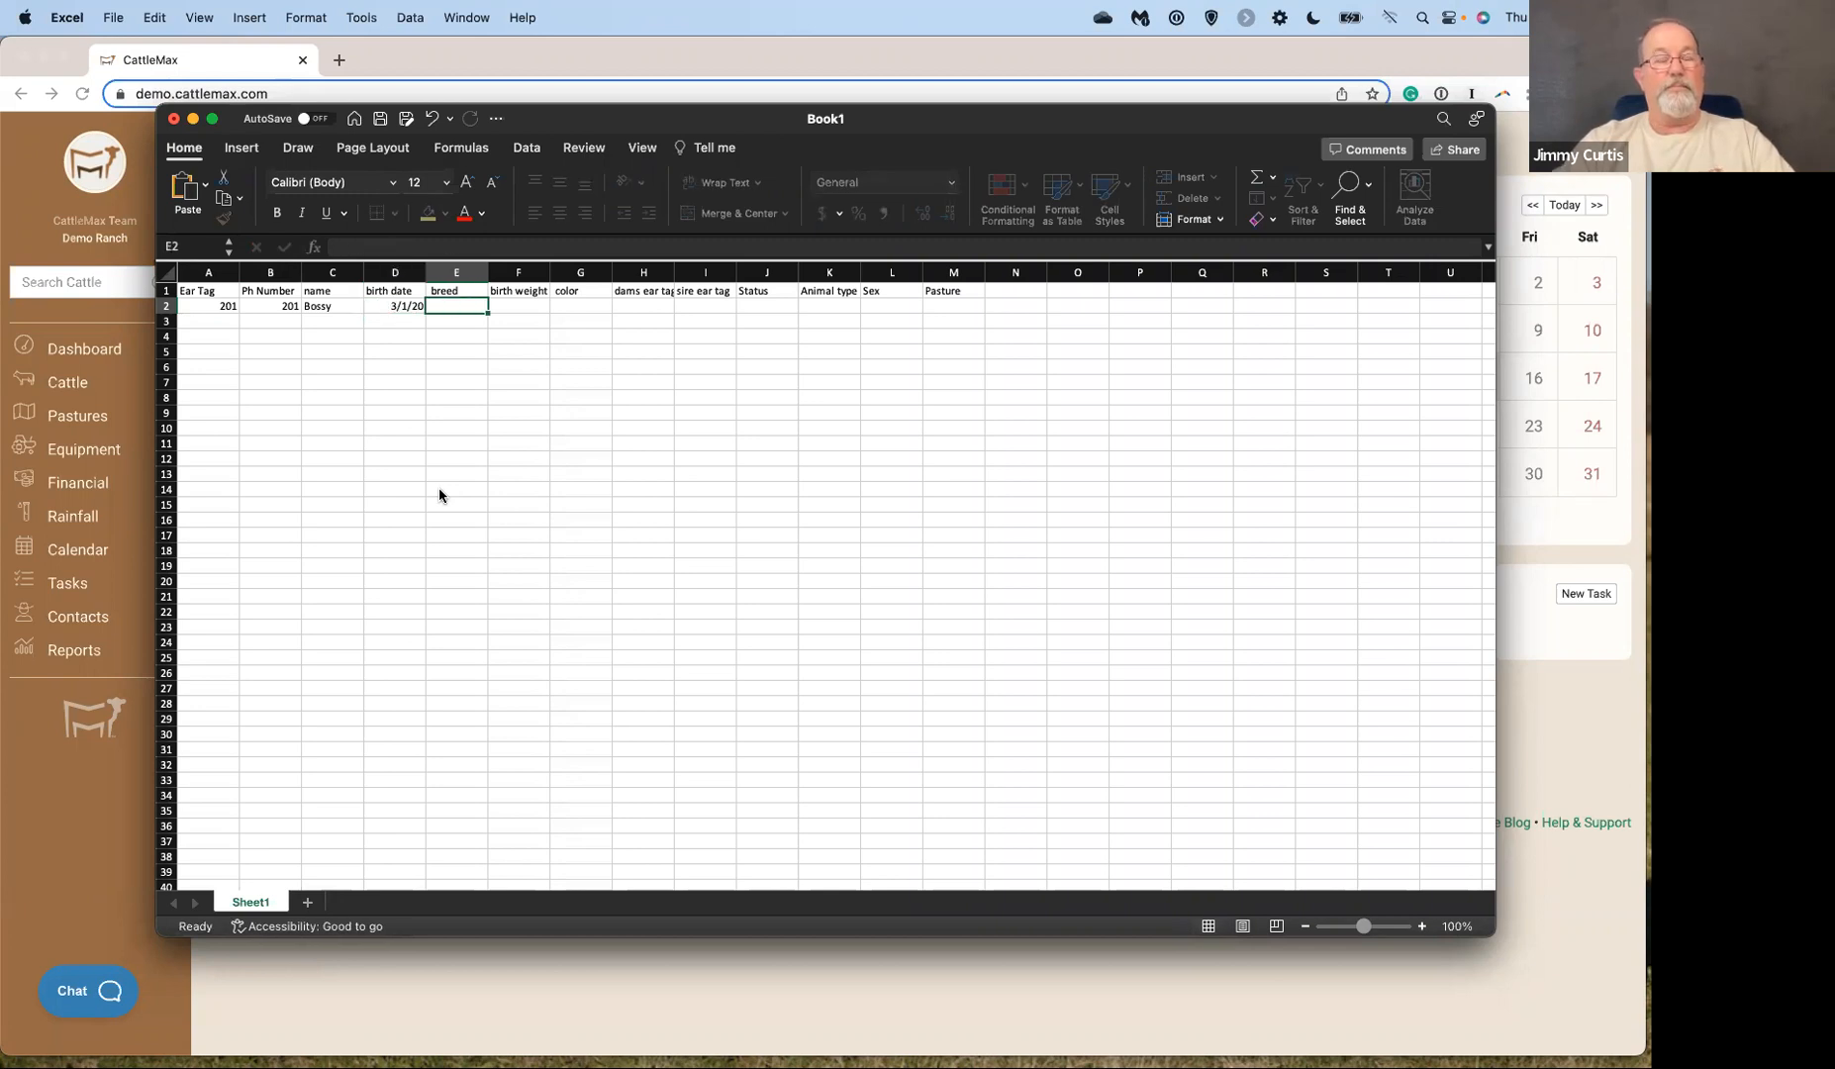
{"action": "type", "text": "Hereford"}
{"action": "key", "text": "Tab"}
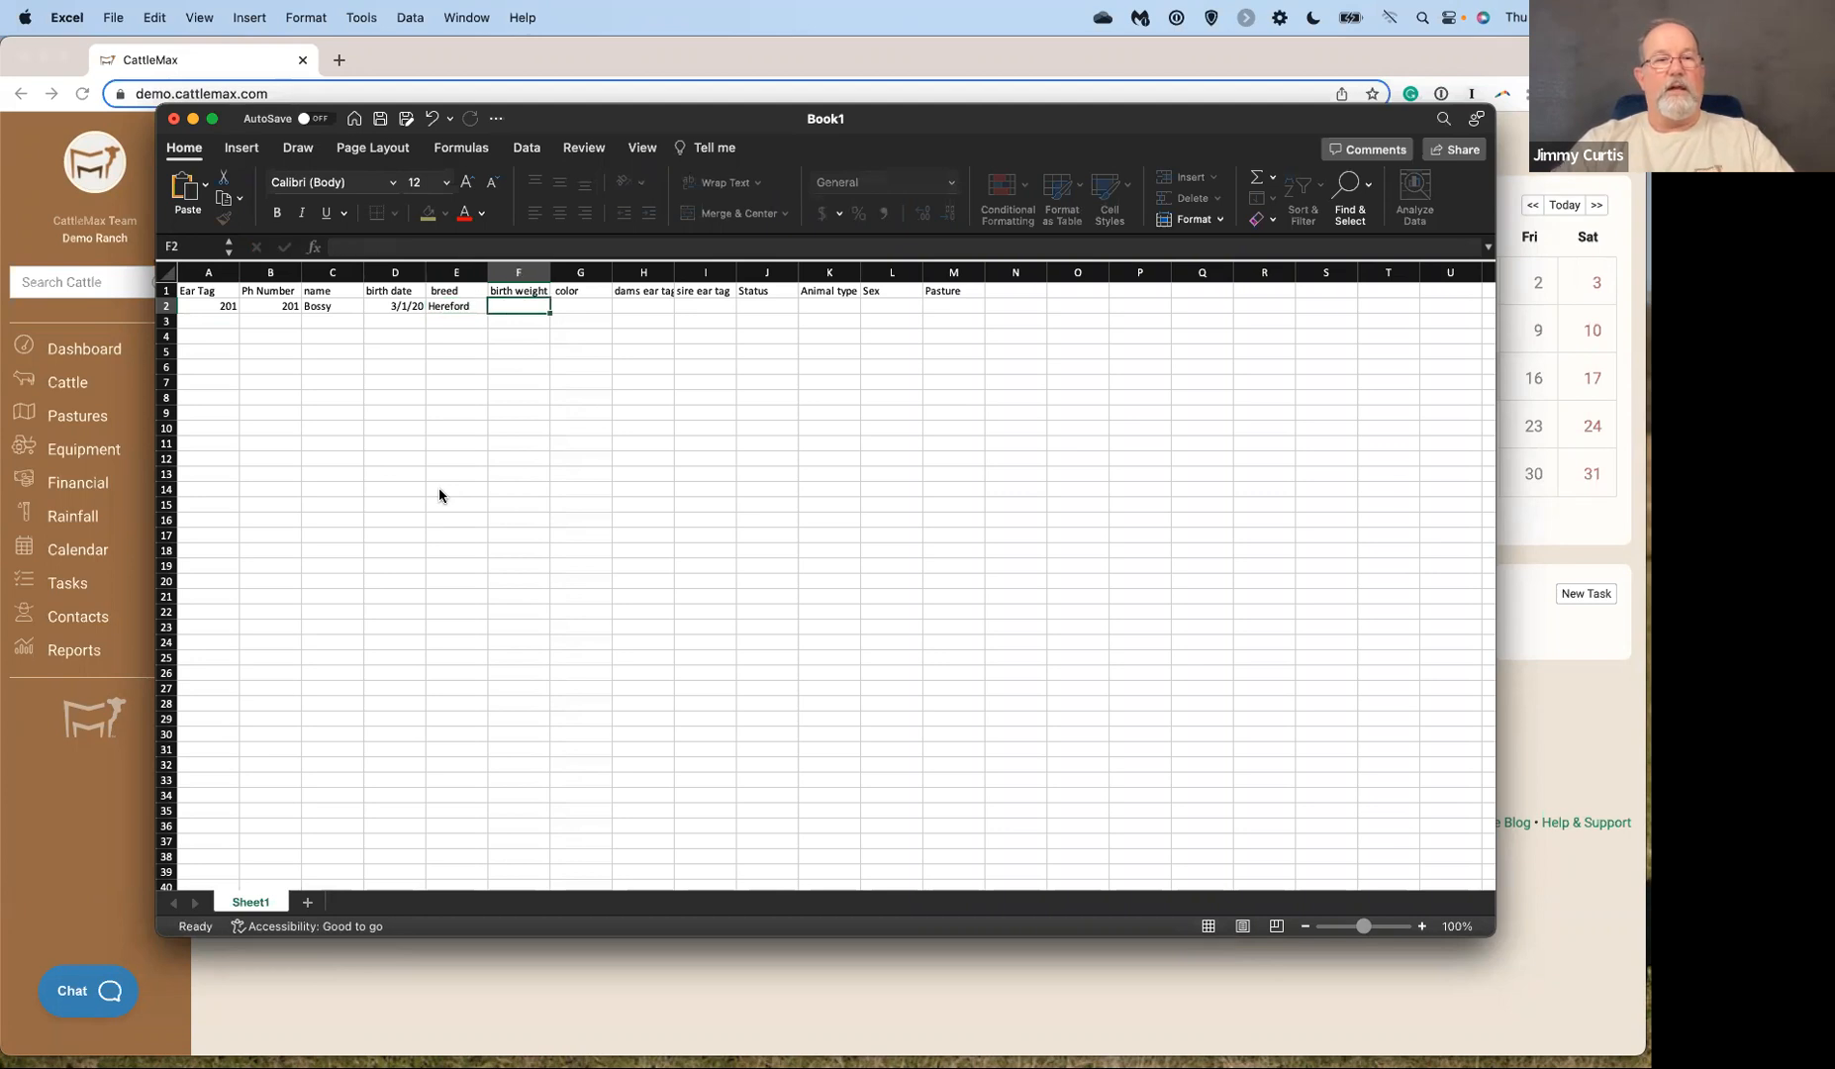
Enter a birth weight of 65 and the color Red and White for the animal in row 2.
{"action": "type", "text": "65"}
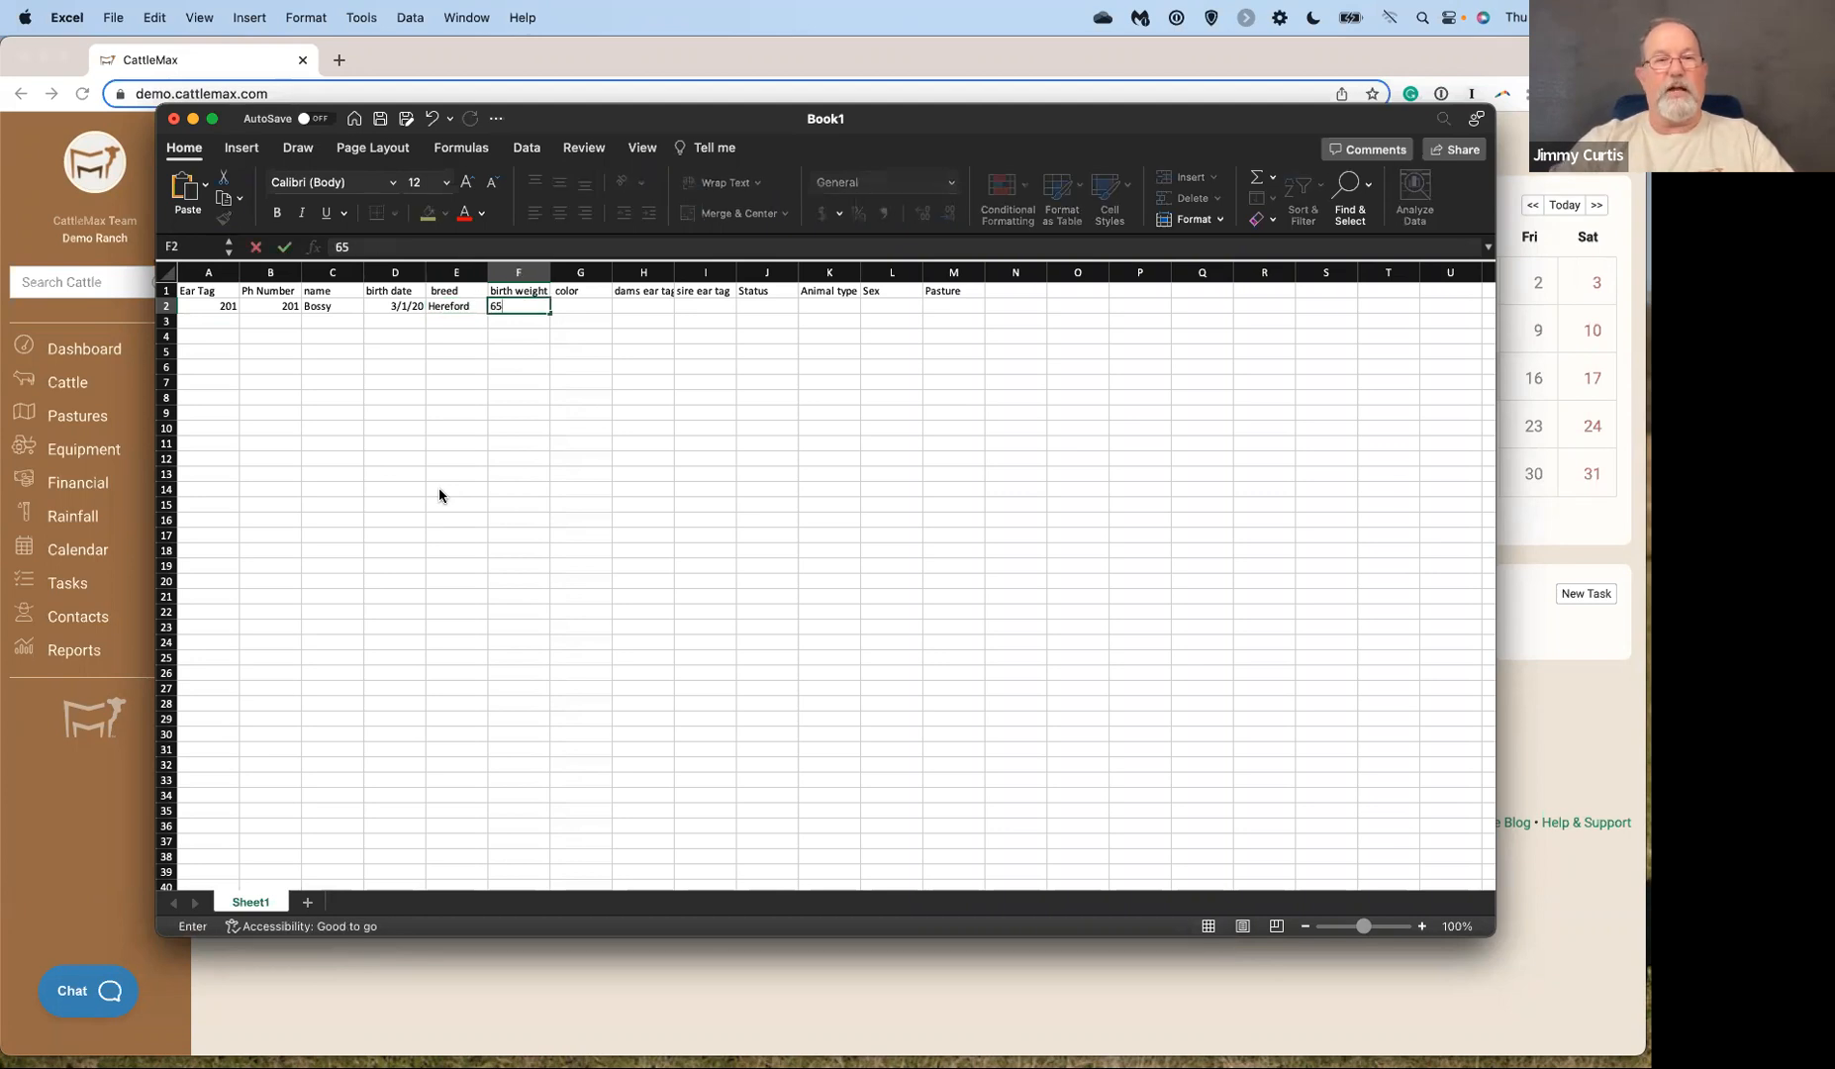
{"action": "key", "text": "Tab"}
{"action": "type", "text": "Re"}
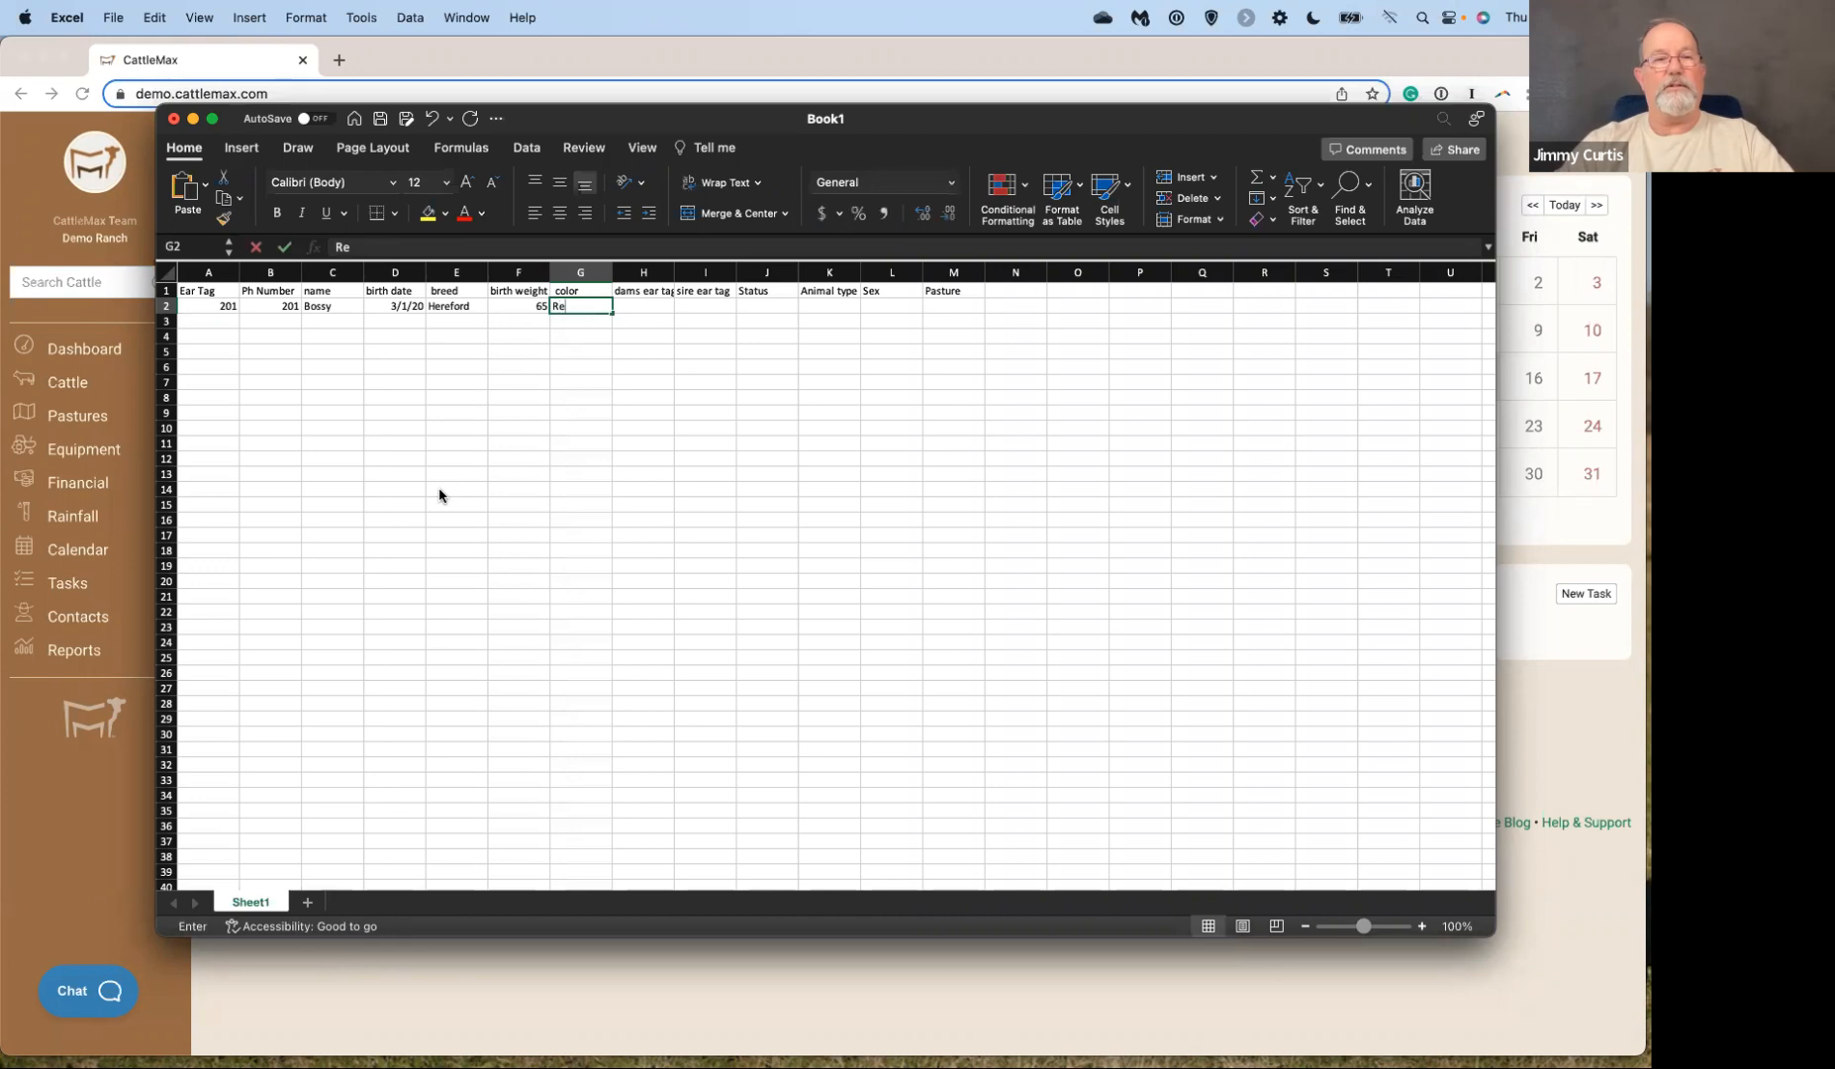
{"action": "type", "text": "d and White"}
{"action": "key", "text": "Tab"}
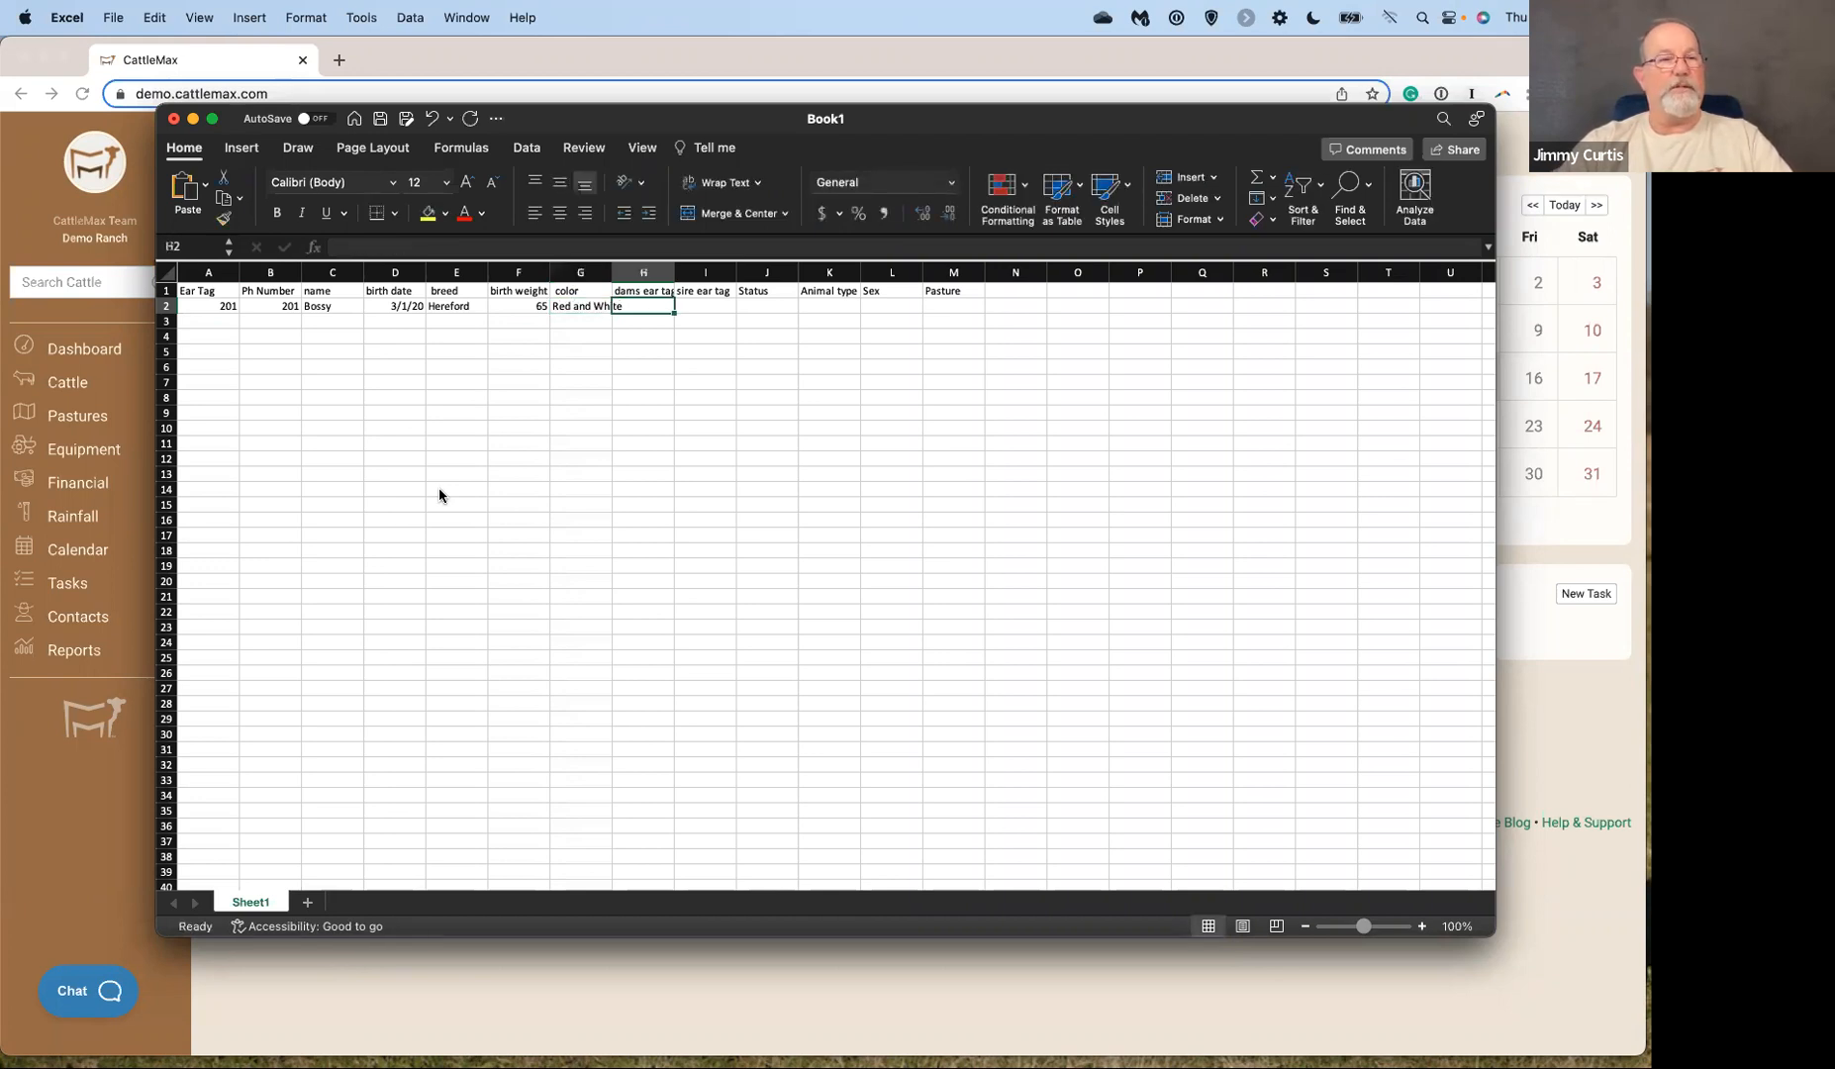
Enter K201 as the dam's ear tag and R365 as the sire's ear tag in row 2.
{"action": "type", "text": "K201"}
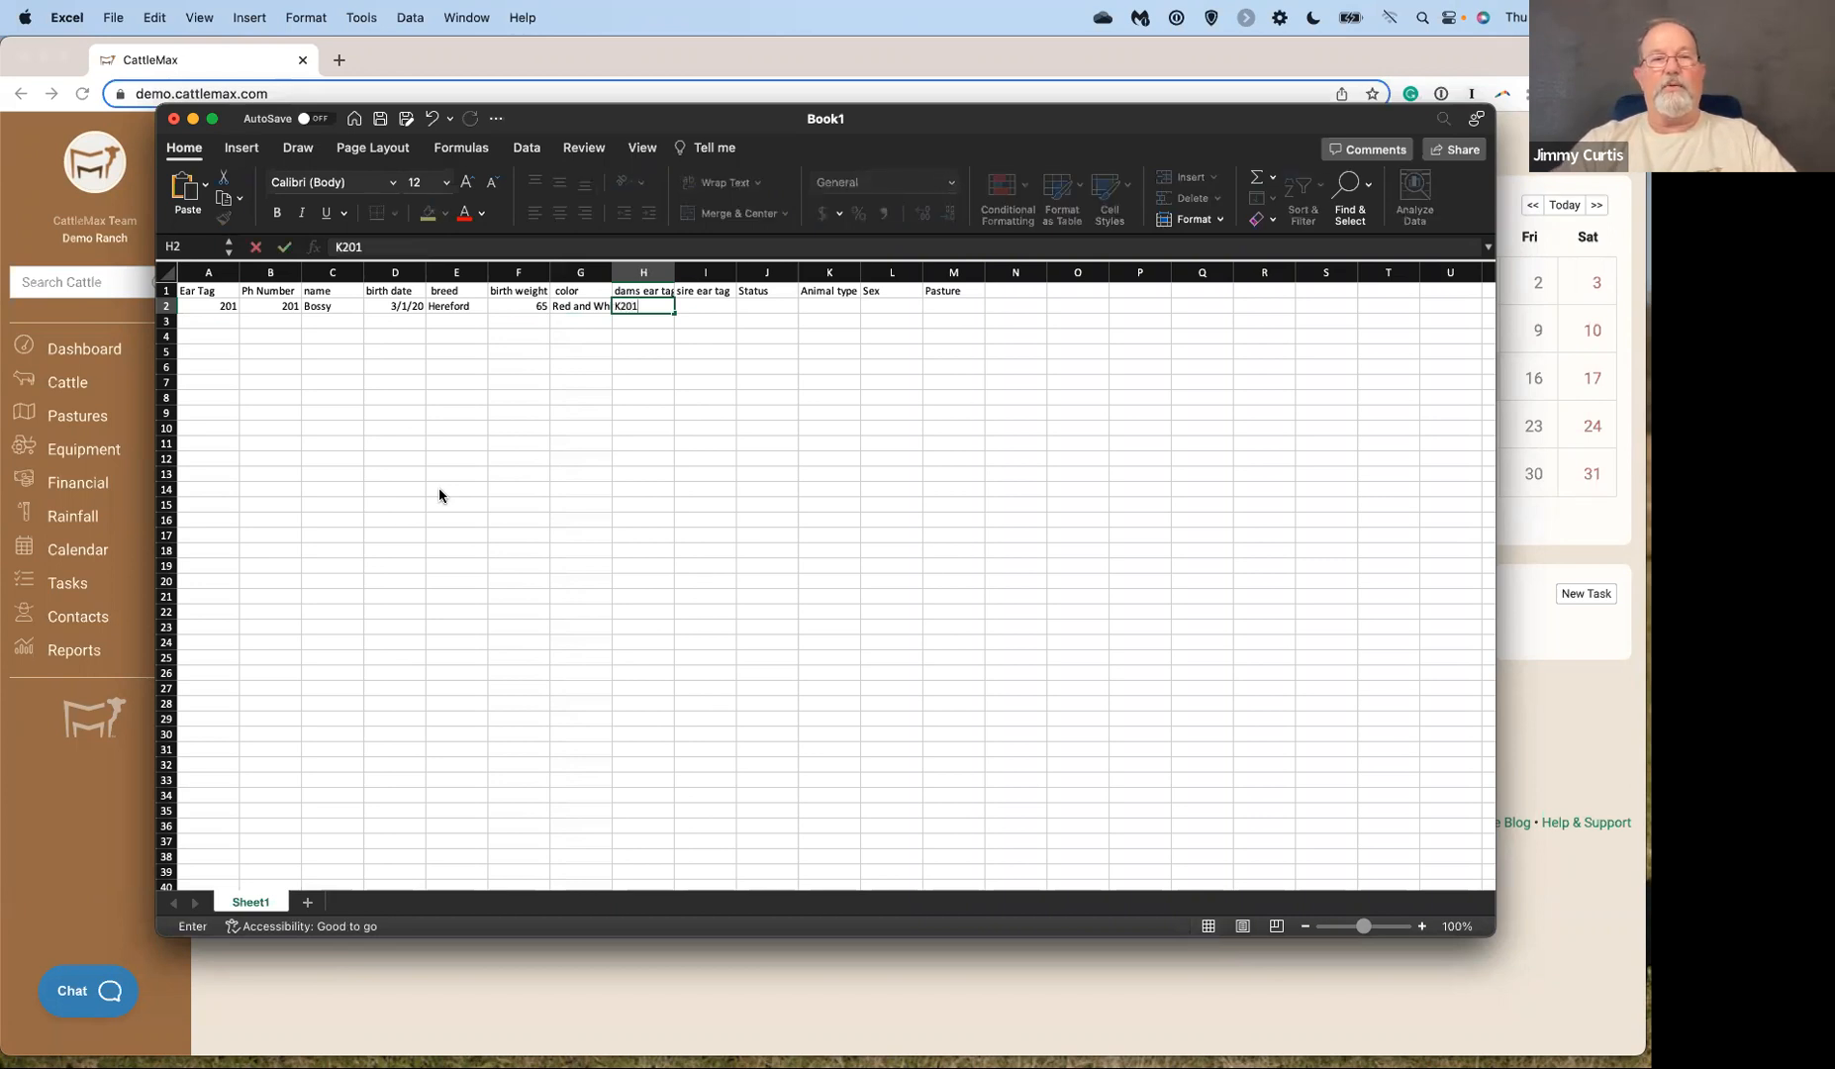
{"action": "key", "text": "Tab"}
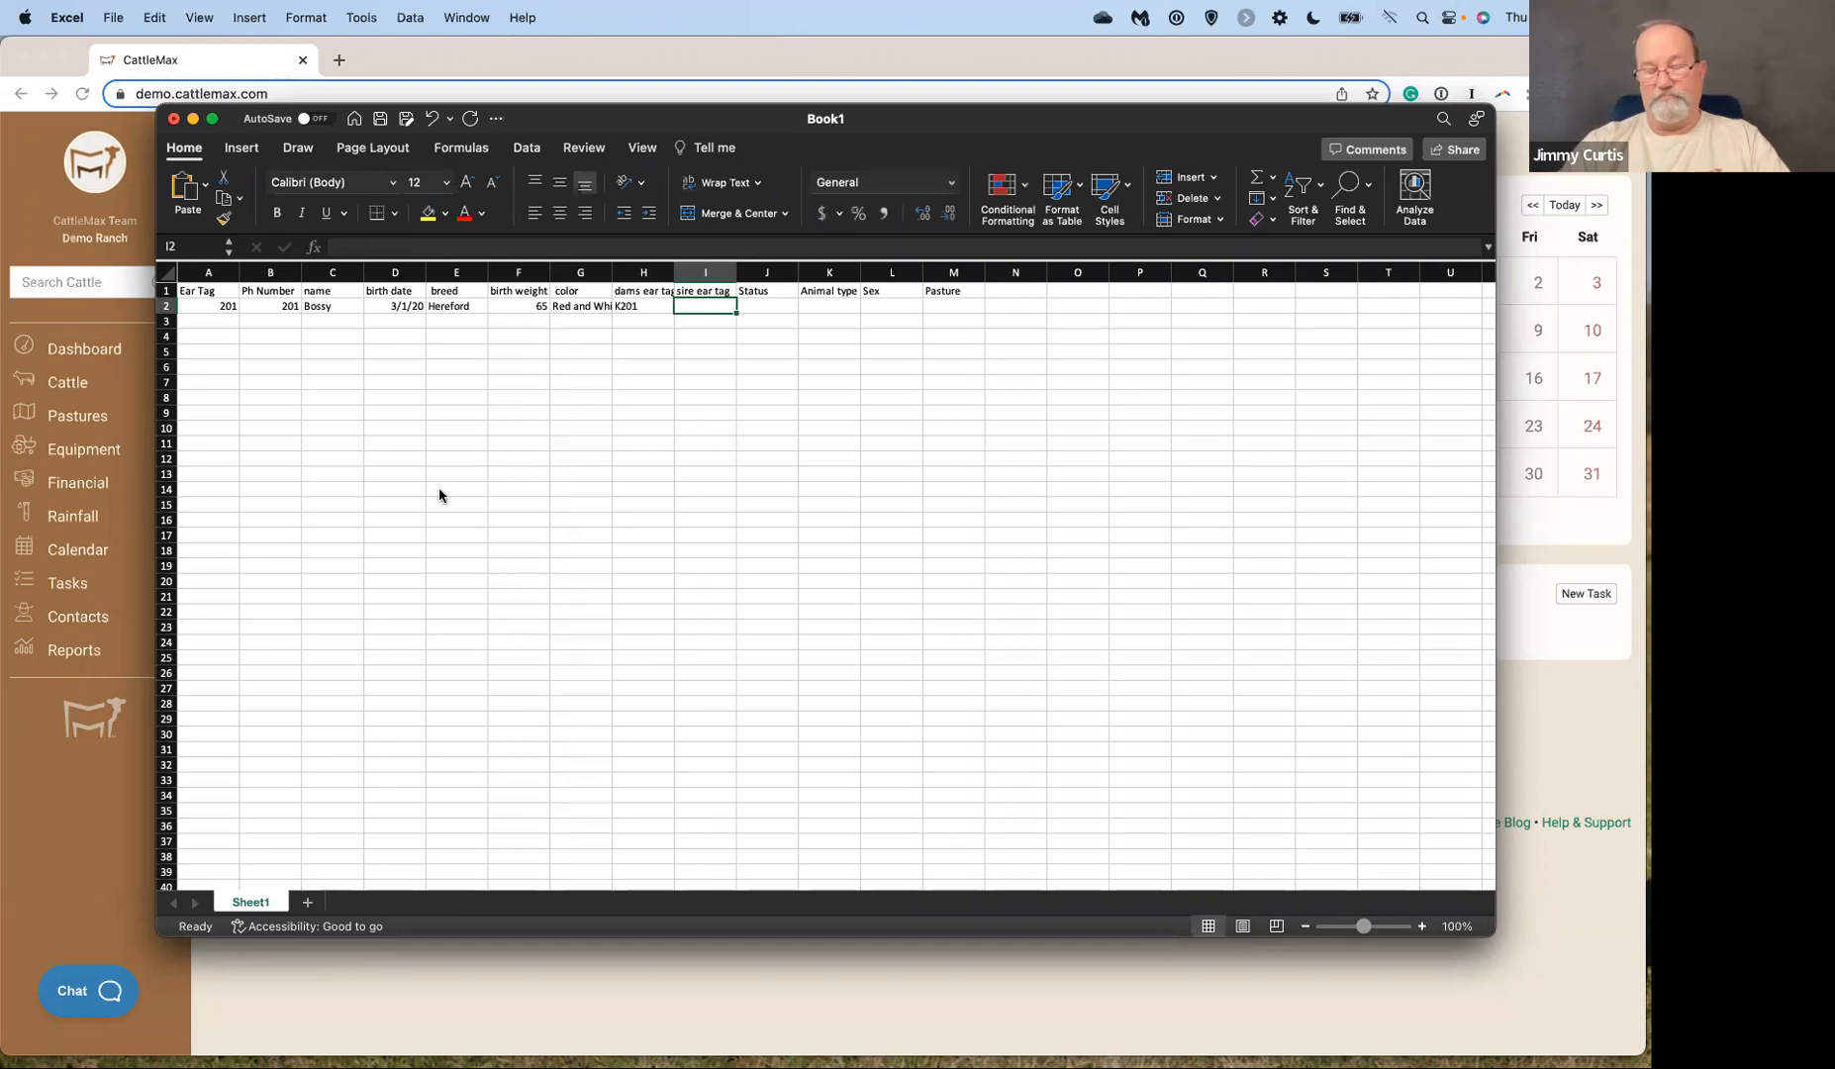
{"action": "type", "text": "R"}
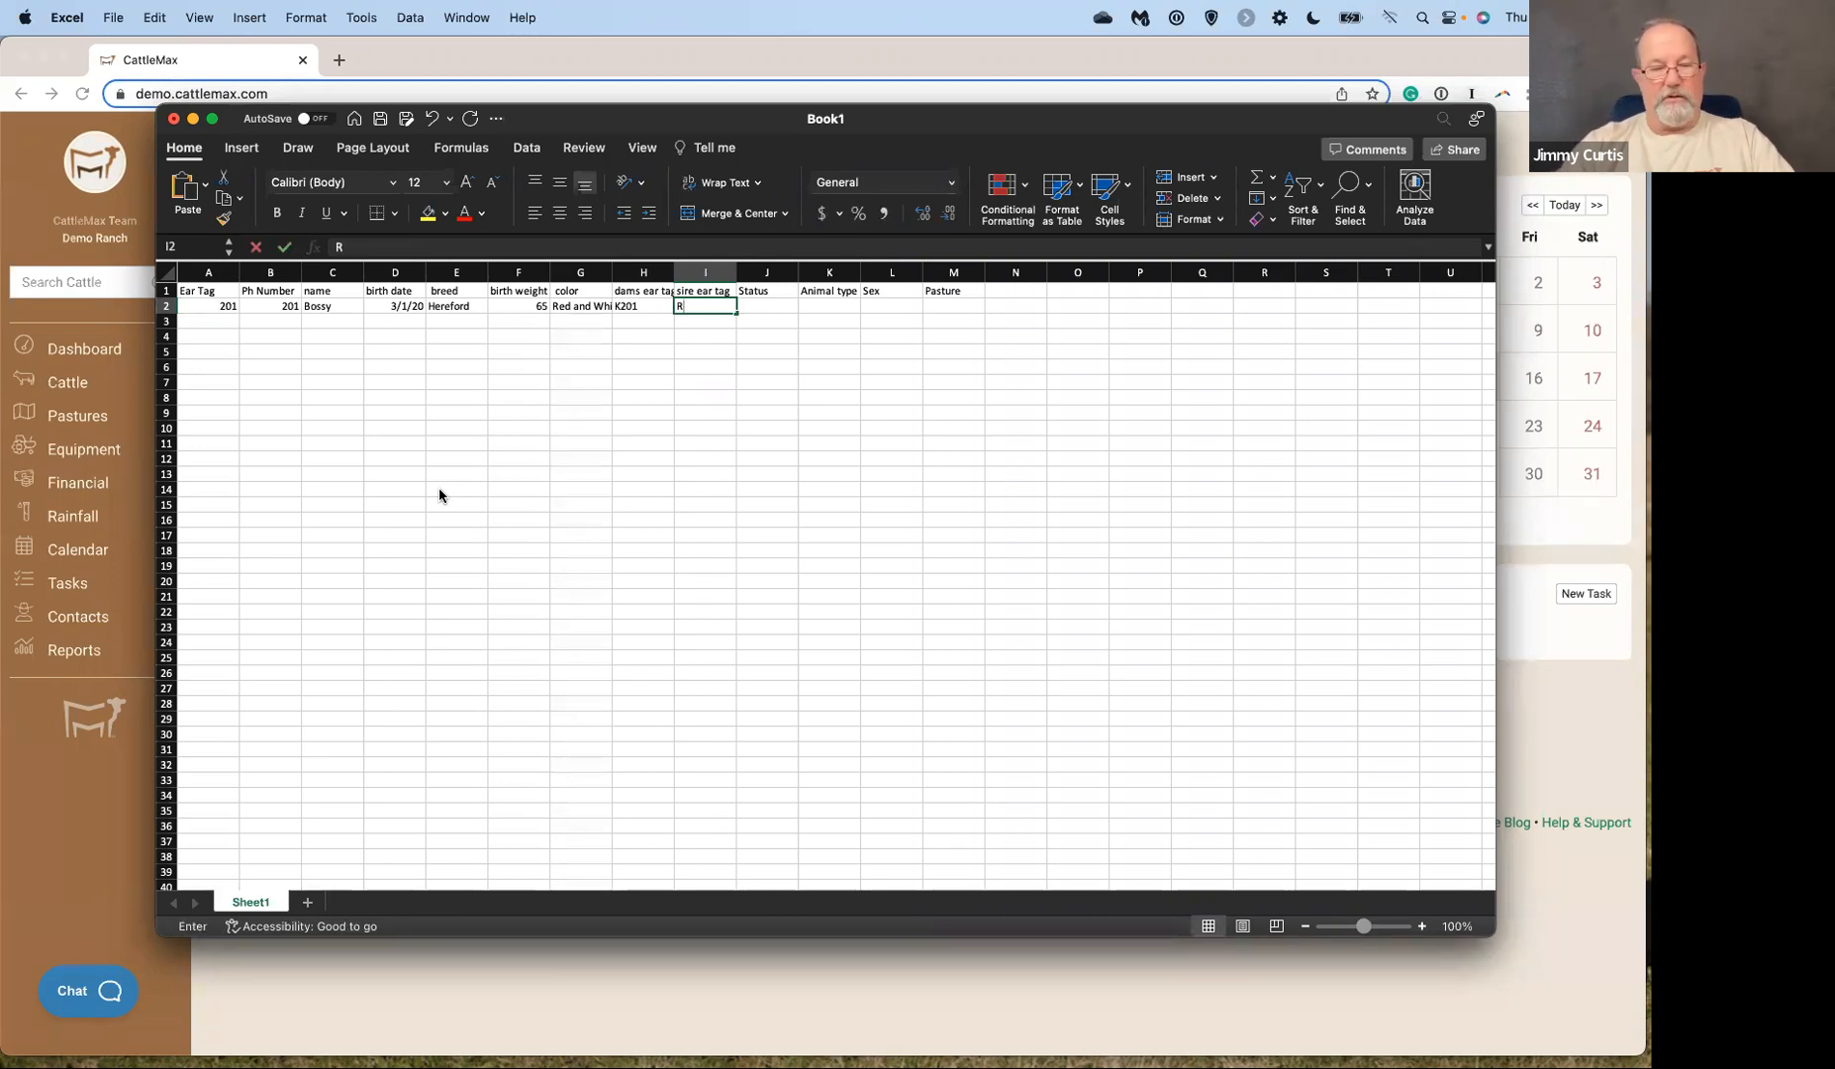
{"action": "type", "text": "365"}
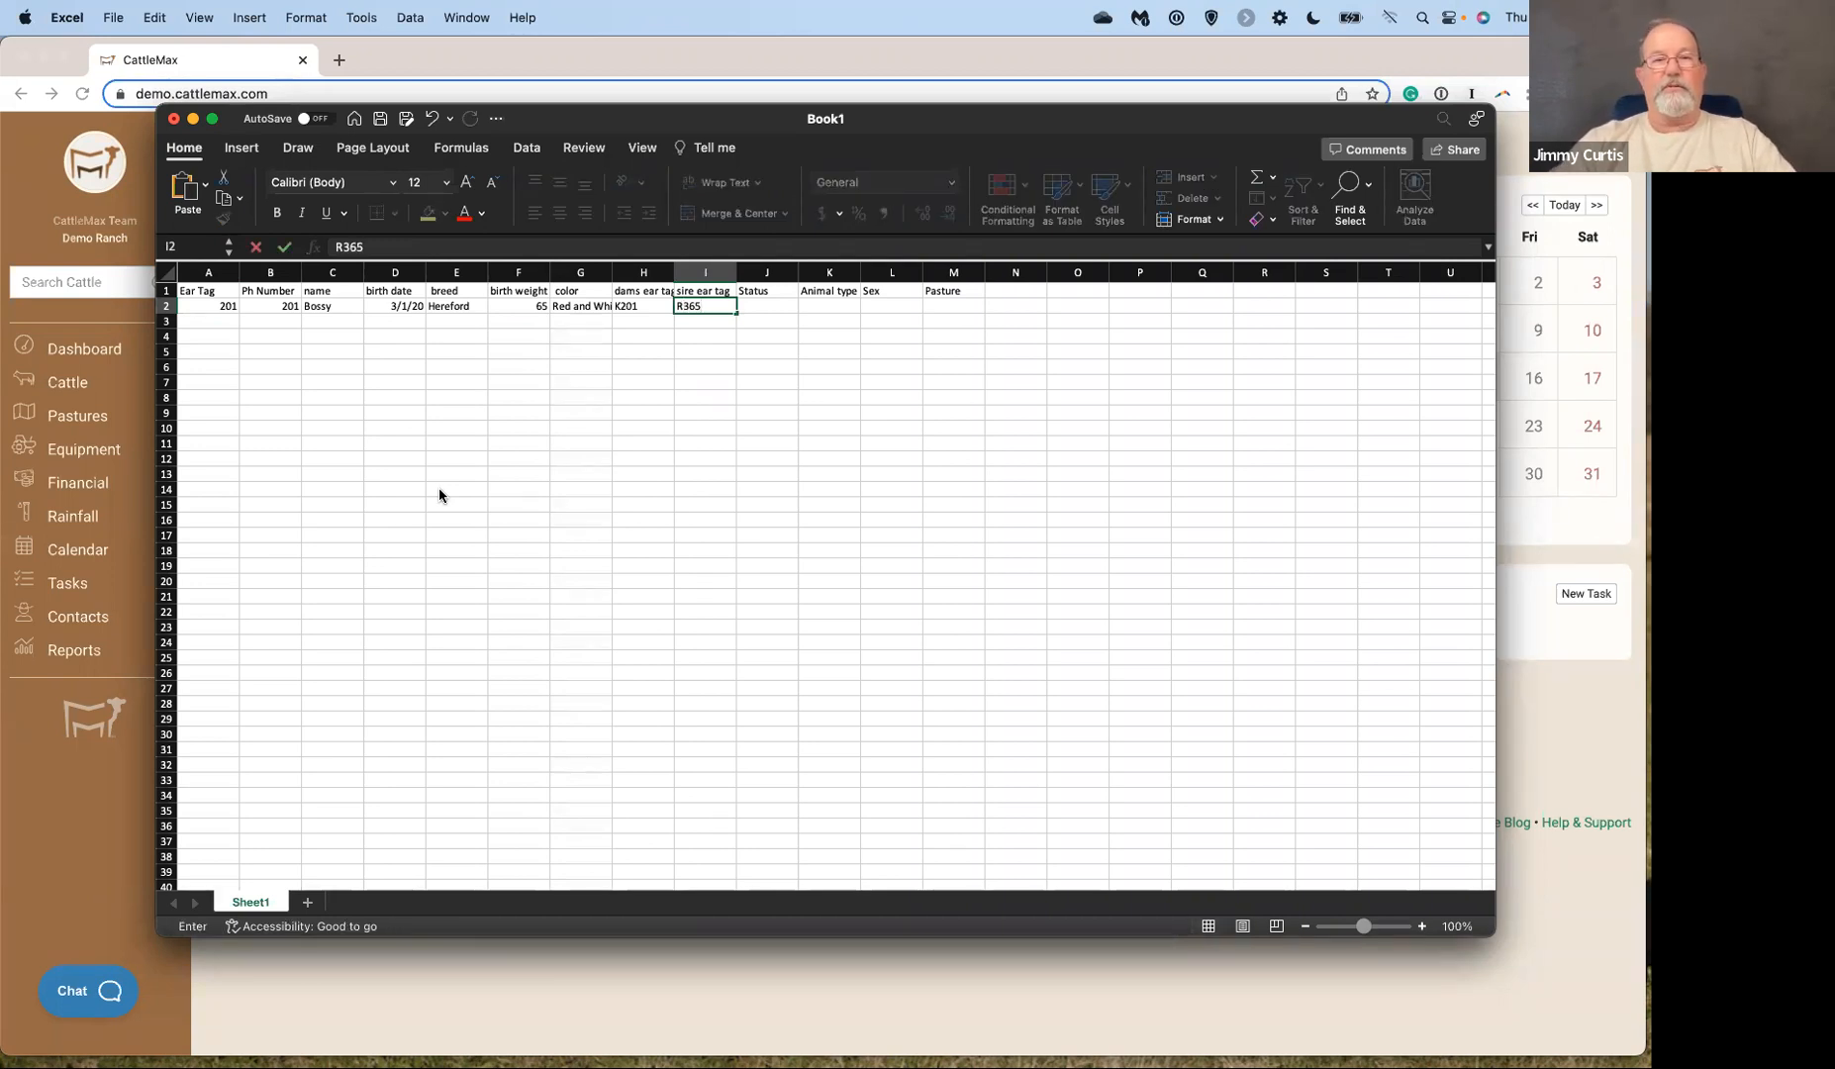
{"action": "key", "text": "Tab"}
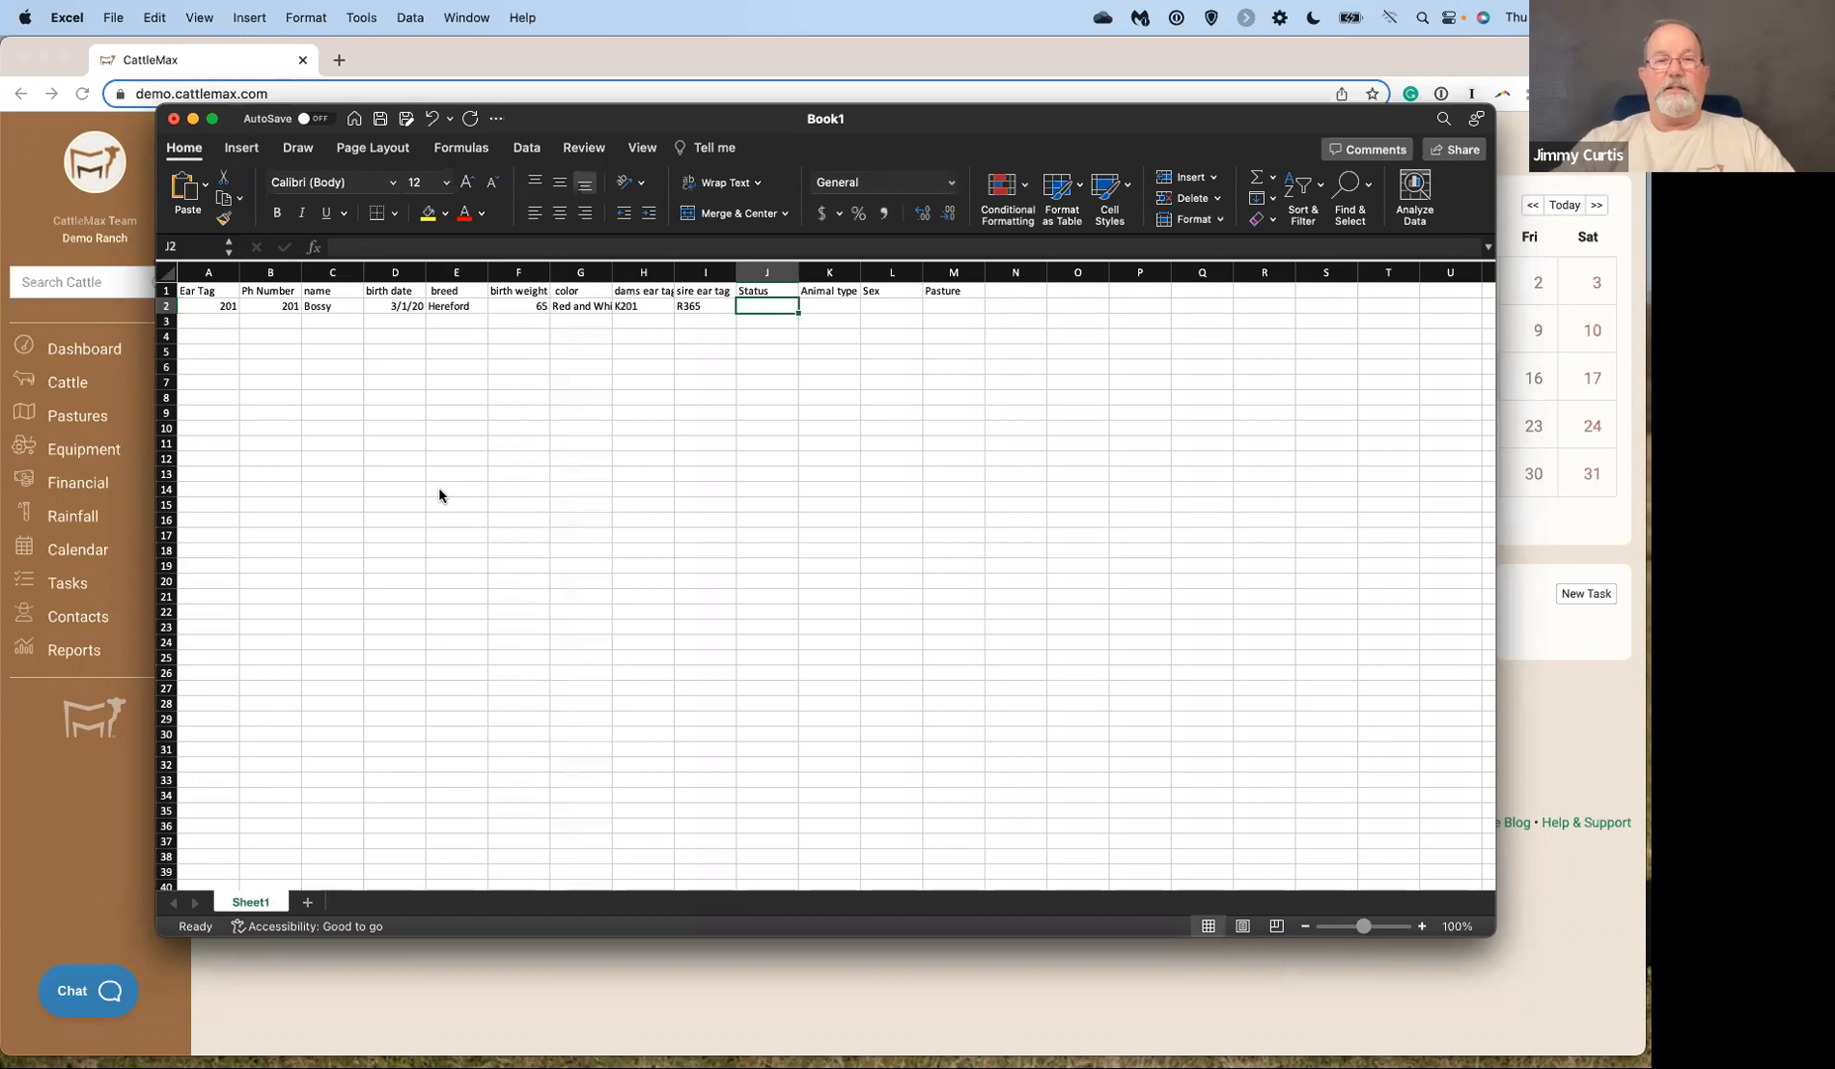
Complete the animal record in row 2 with status Active, animal type Cow, sex Heifer and pasture Back 100.
{"action": "type", "text": "Active"}
{"action": "key", "text": "Tab"}
{"action": "type", "text": "Cow"}
{"action": "key", "text": "Tab"}
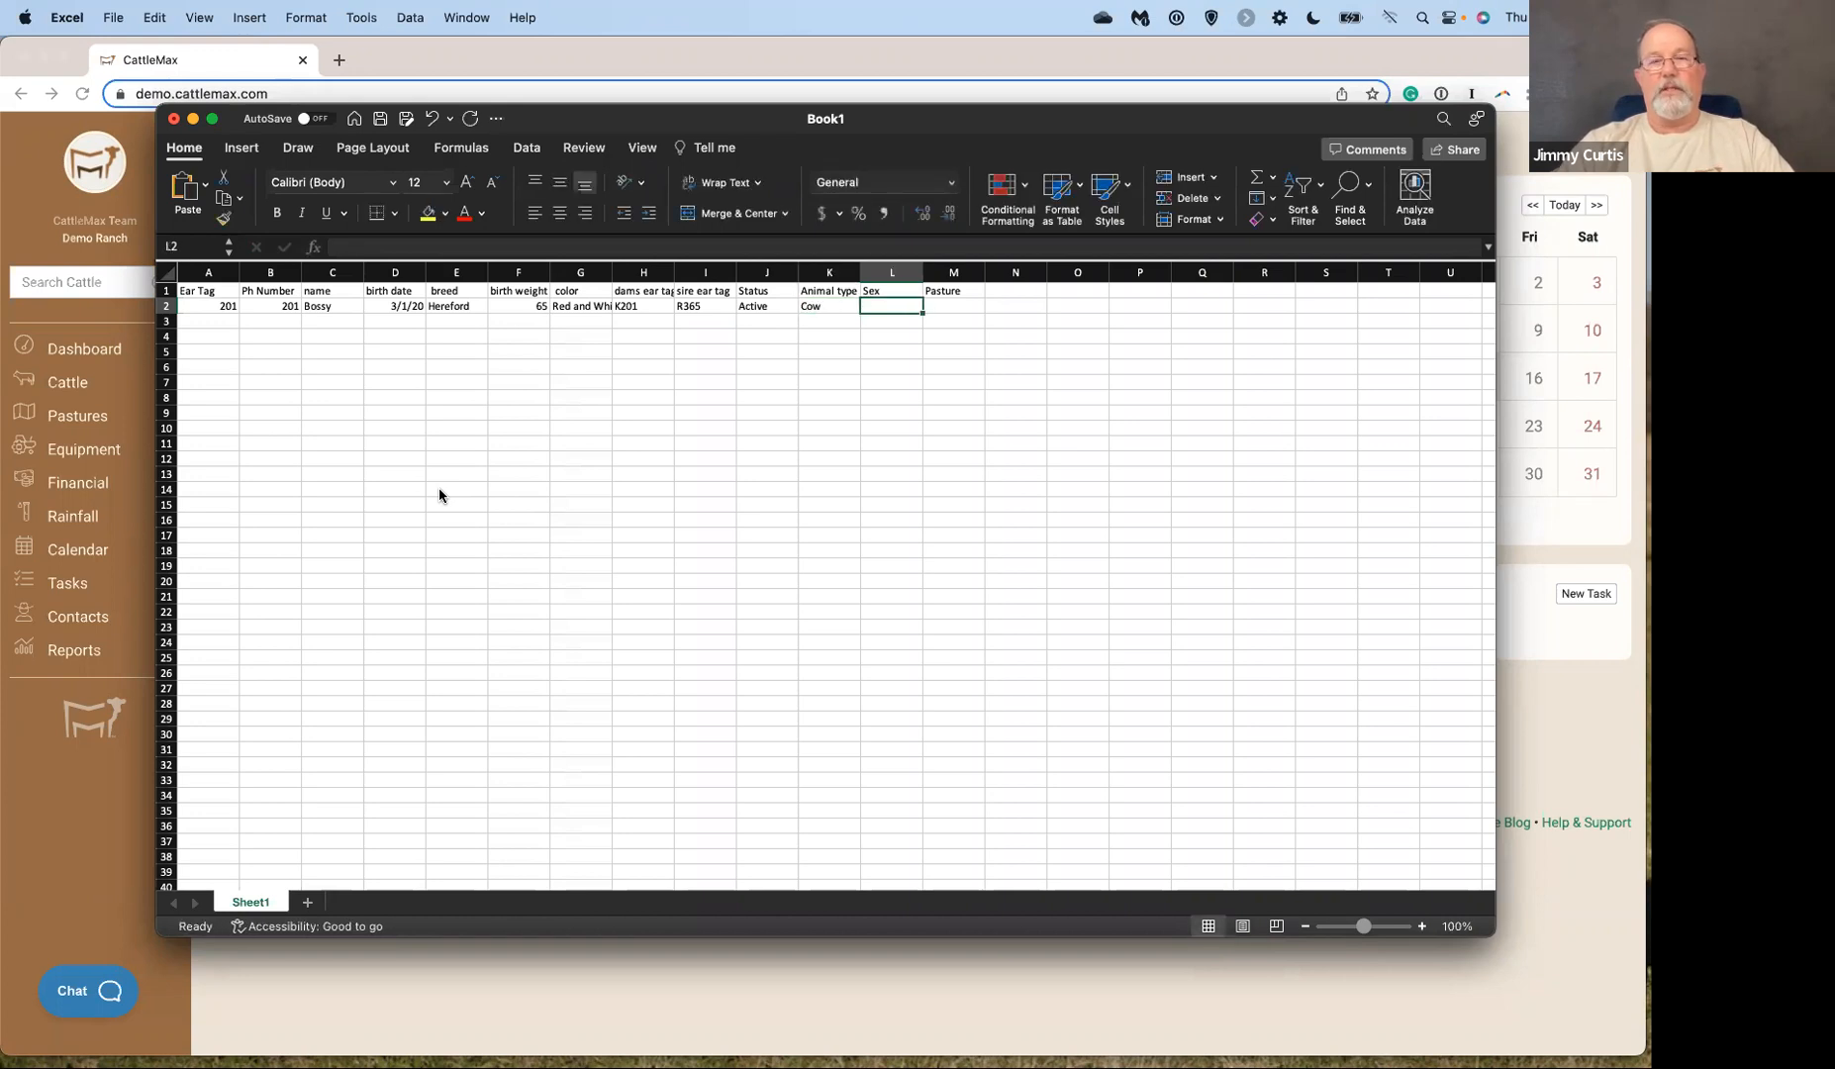
{"action": "type", "text": "Heifer"}
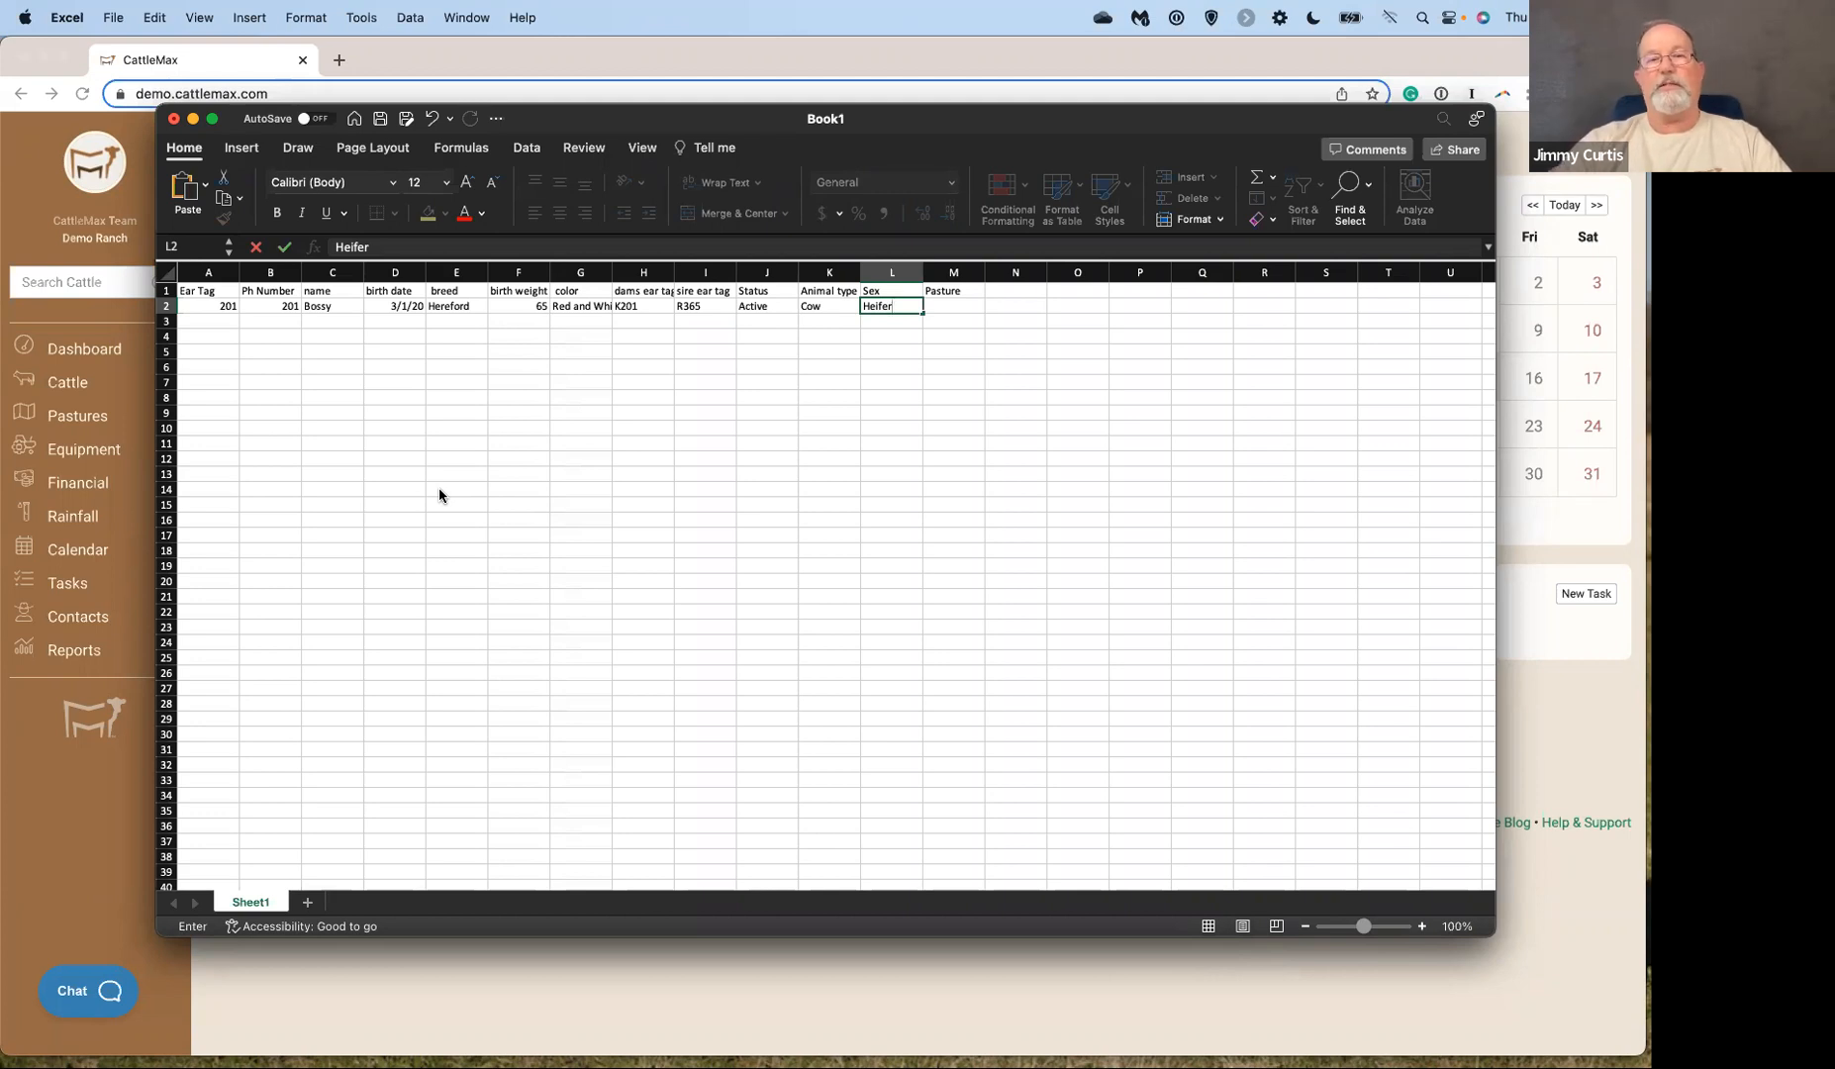
{"action": "type", "text": "Back 100"}
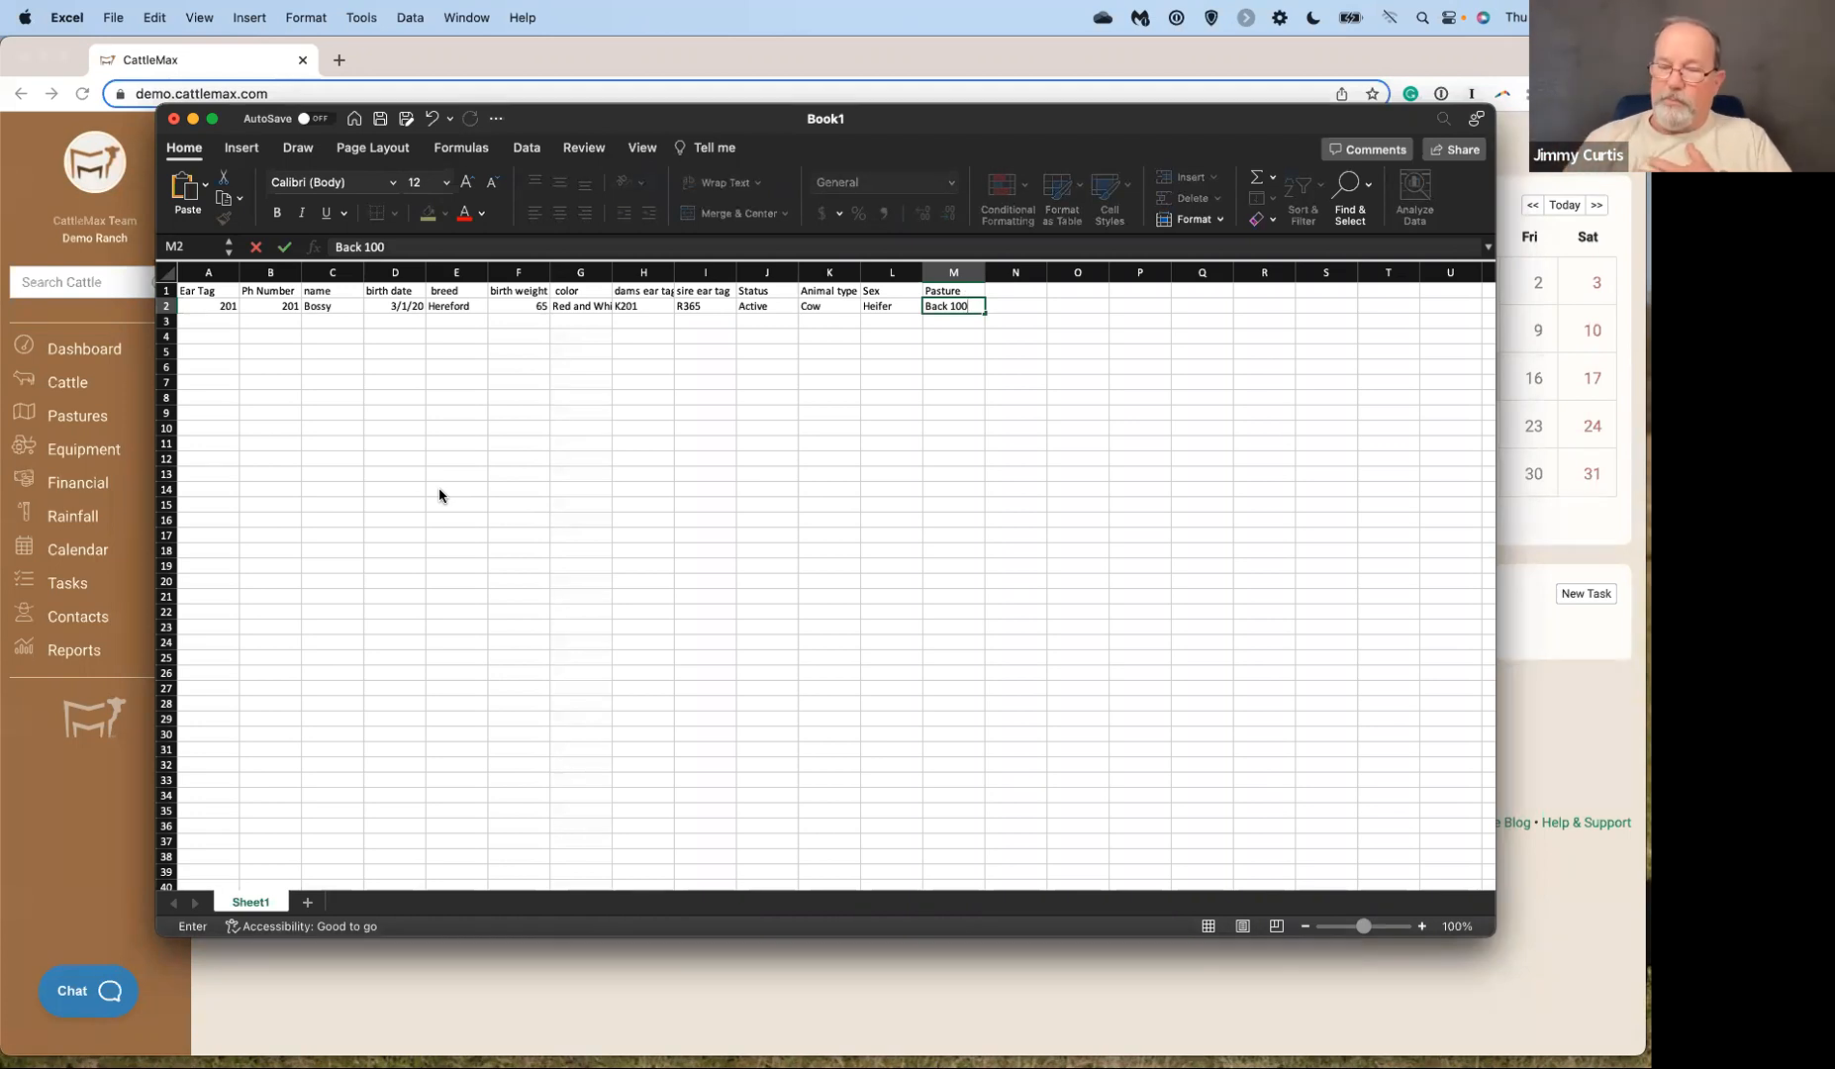
{"action": "key", "text": "Return"}
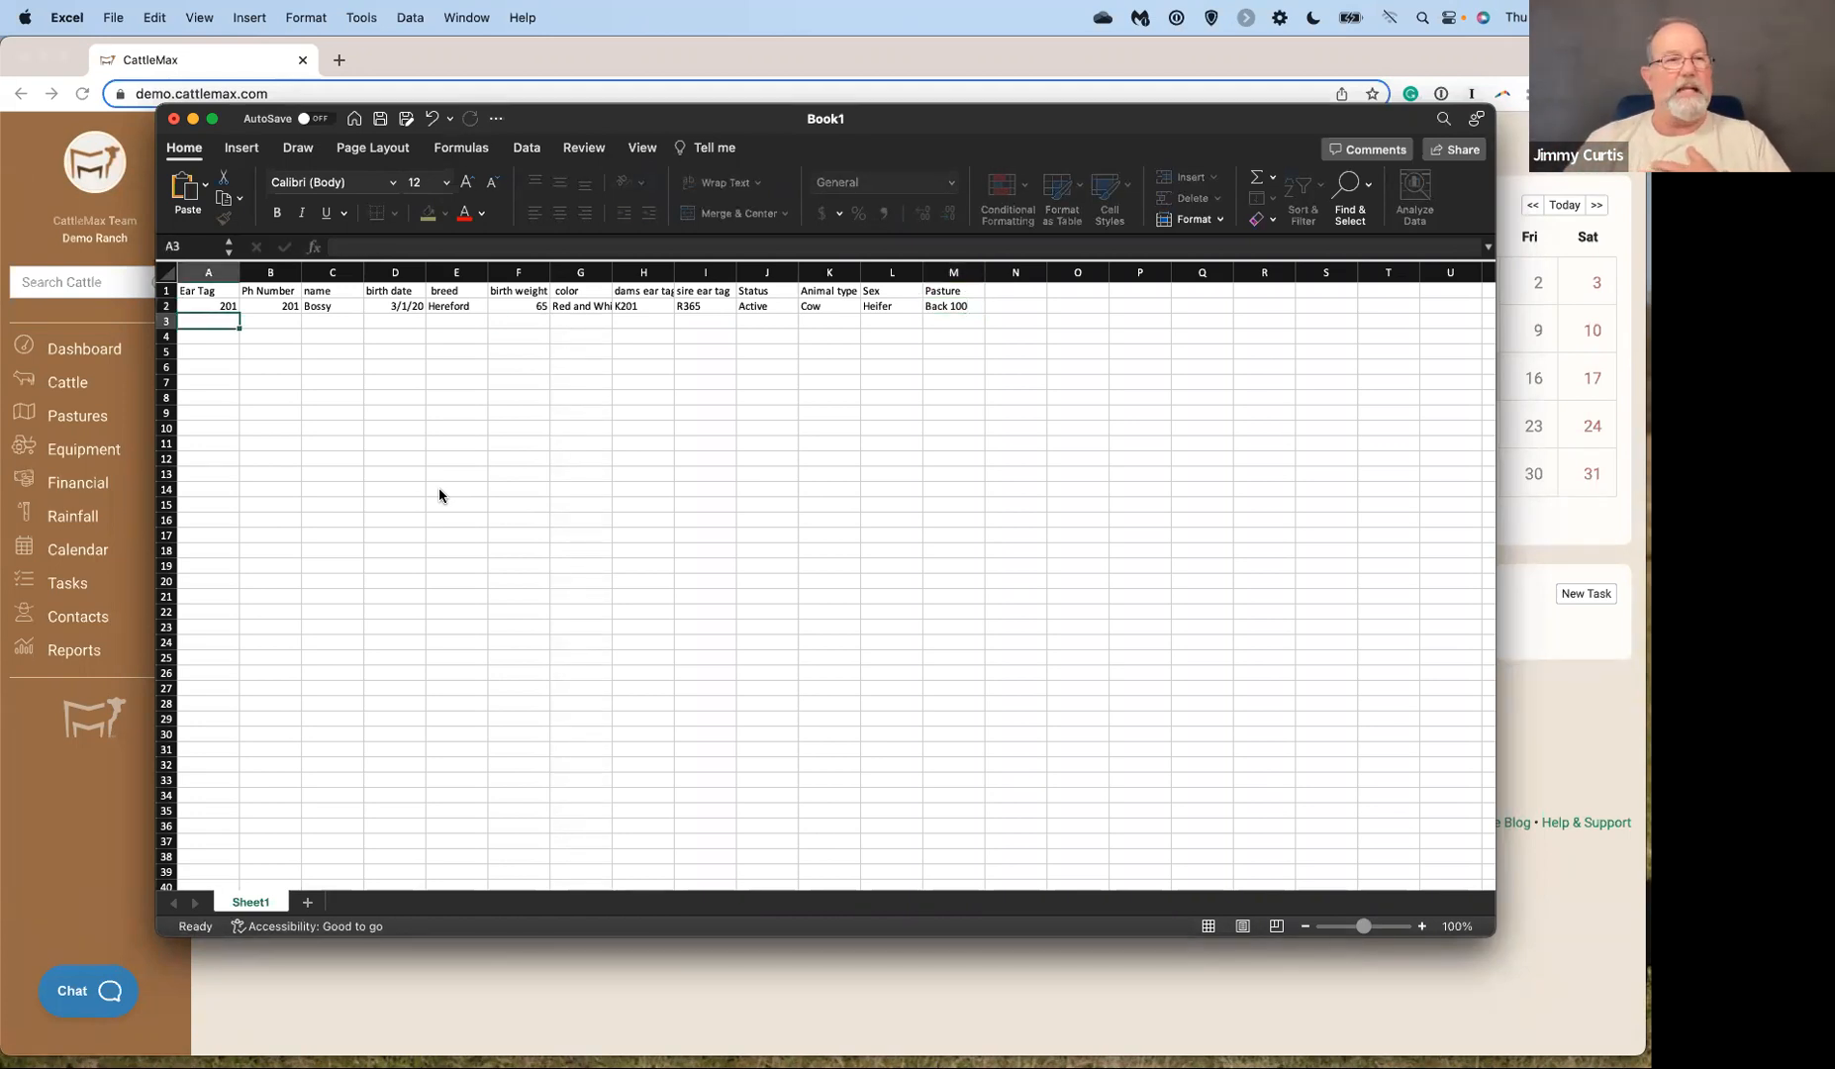
Start a second animal record in row 3 with ear tag 4020, Ph Number 4020 and name Red.
{"action": "type", "text": "4020"}
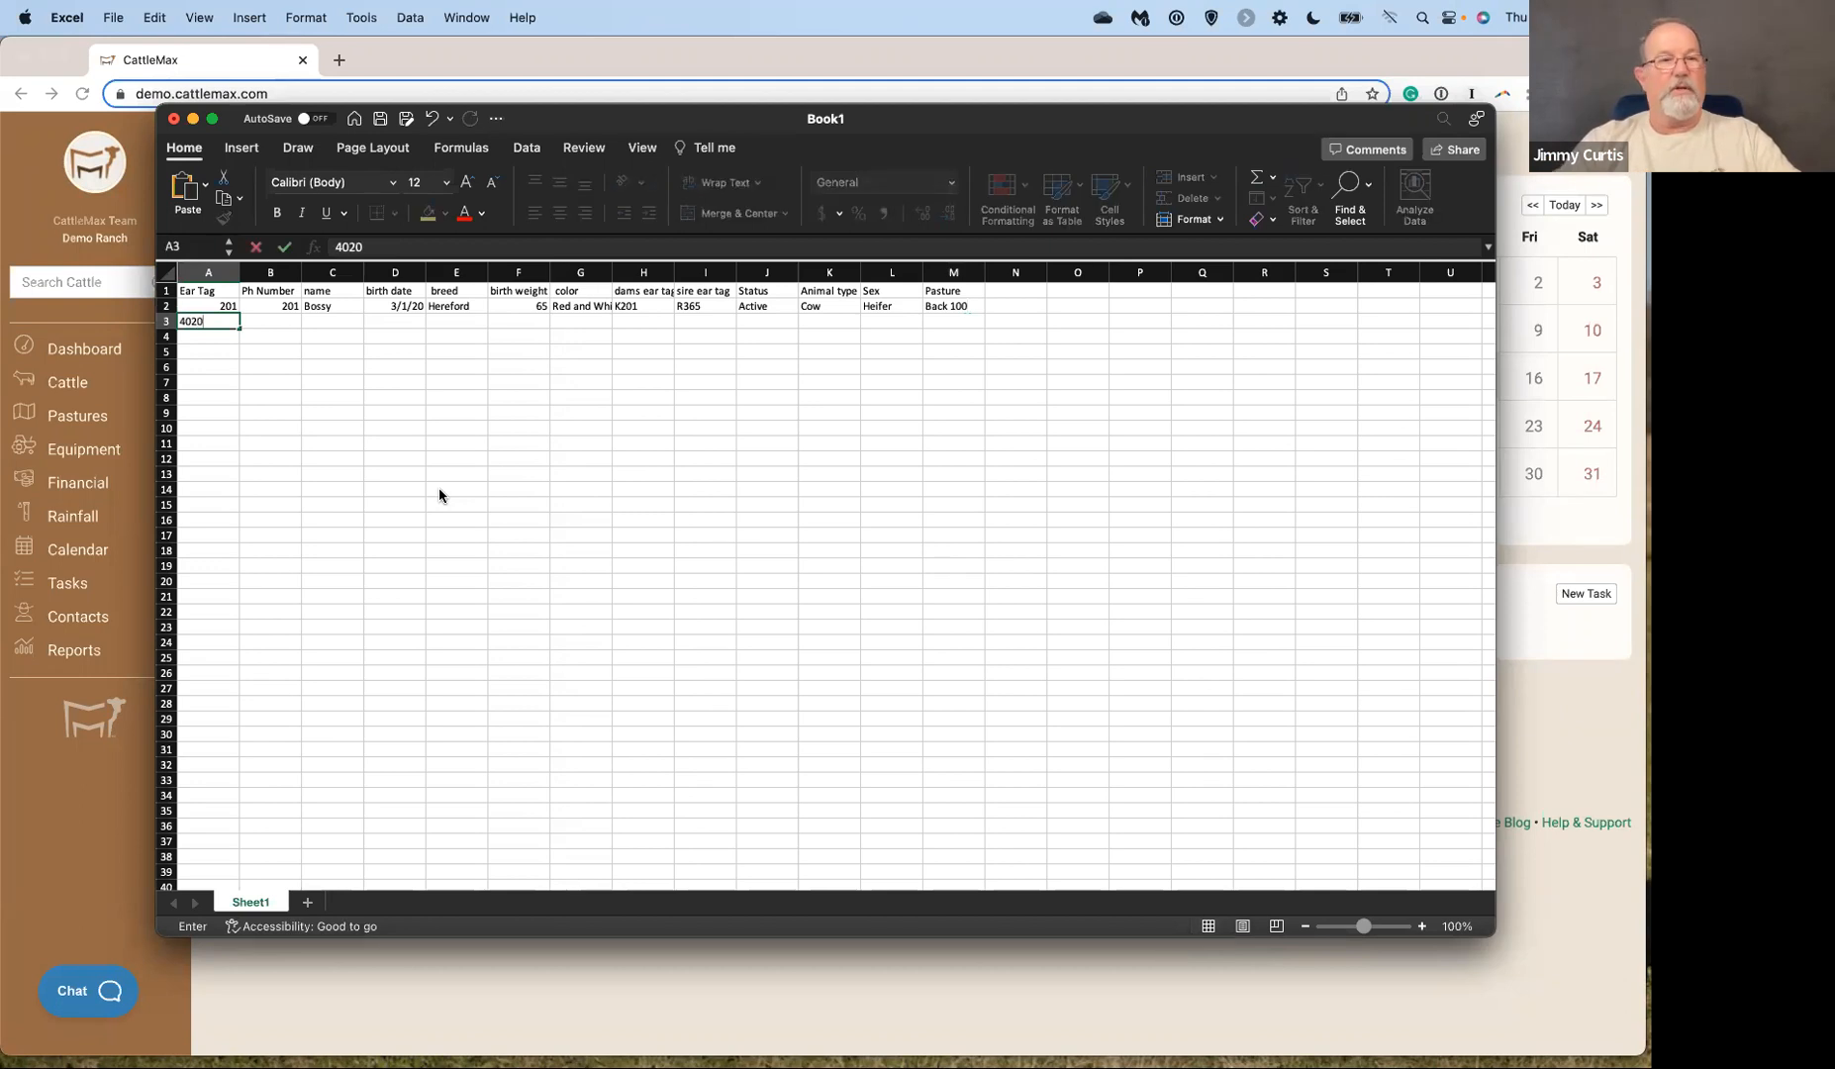
{"action": "key", "text": "Tab"}
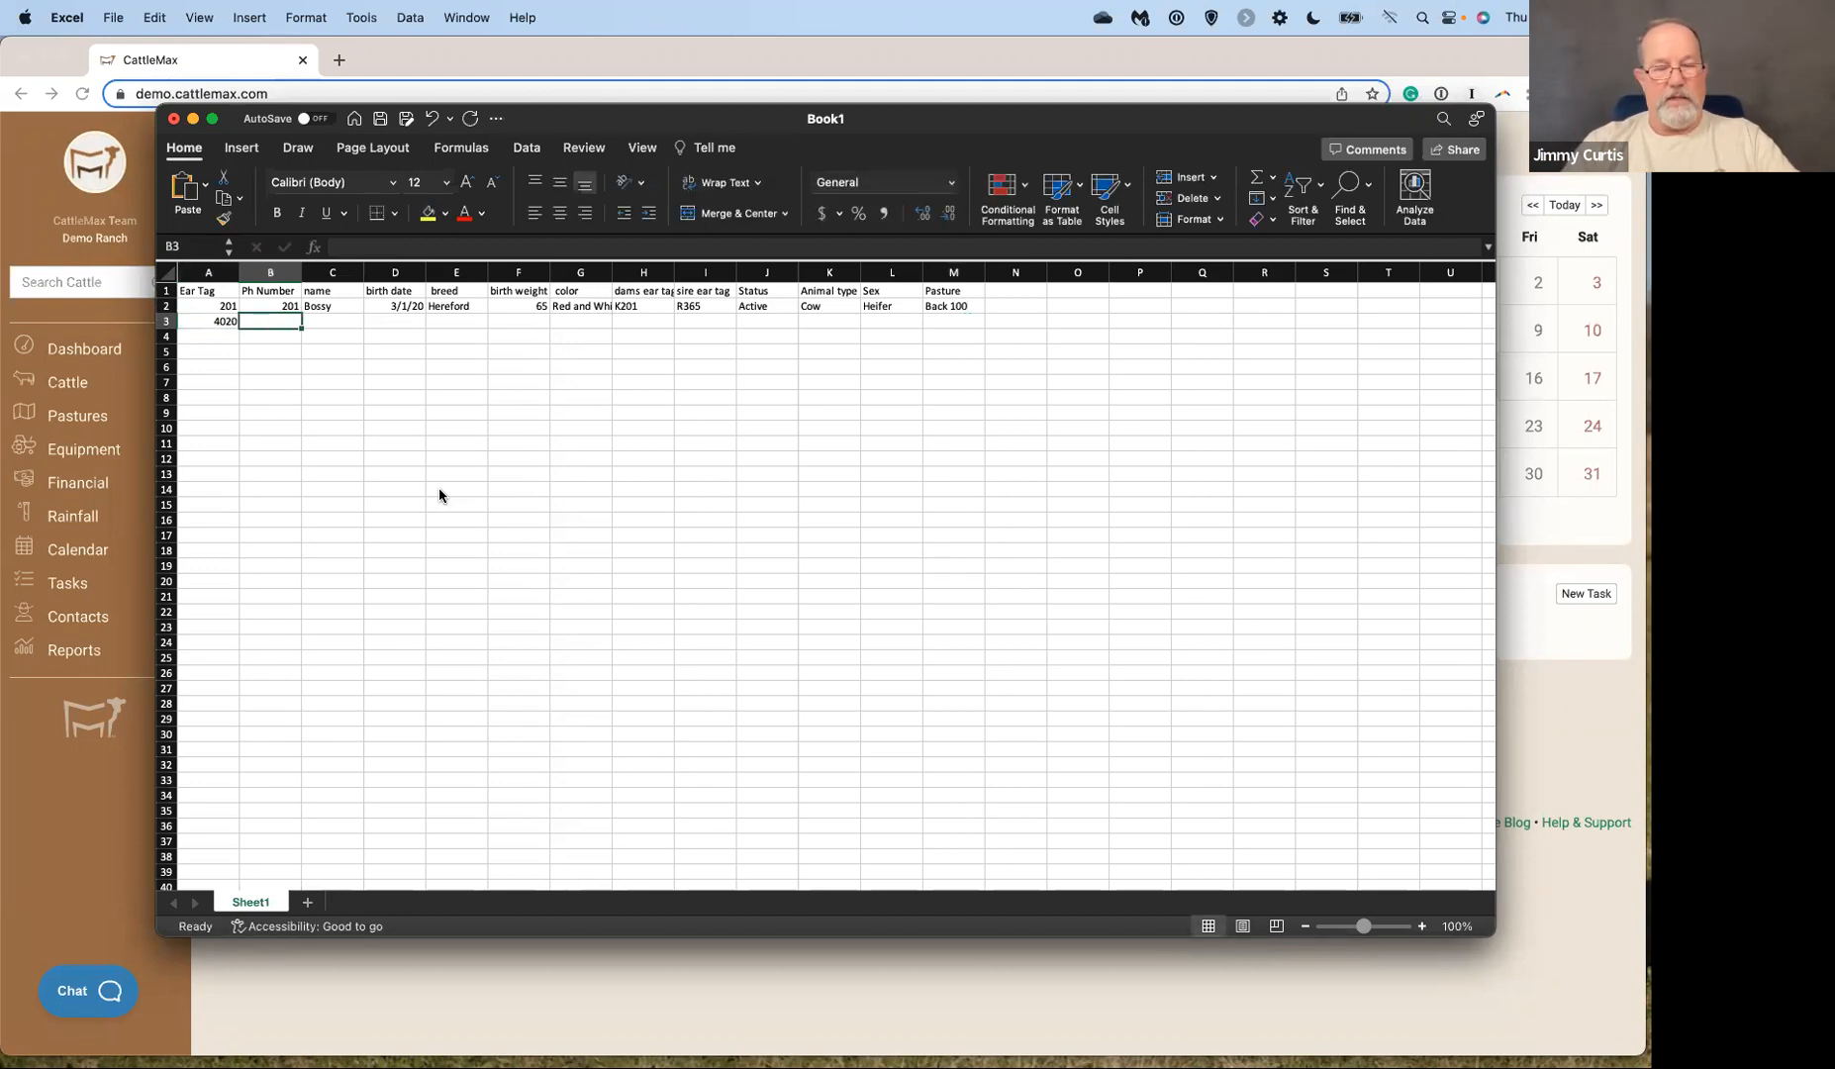
{"action": "type", "text": "4020"}
{"action": "key", "text": "Tab"}
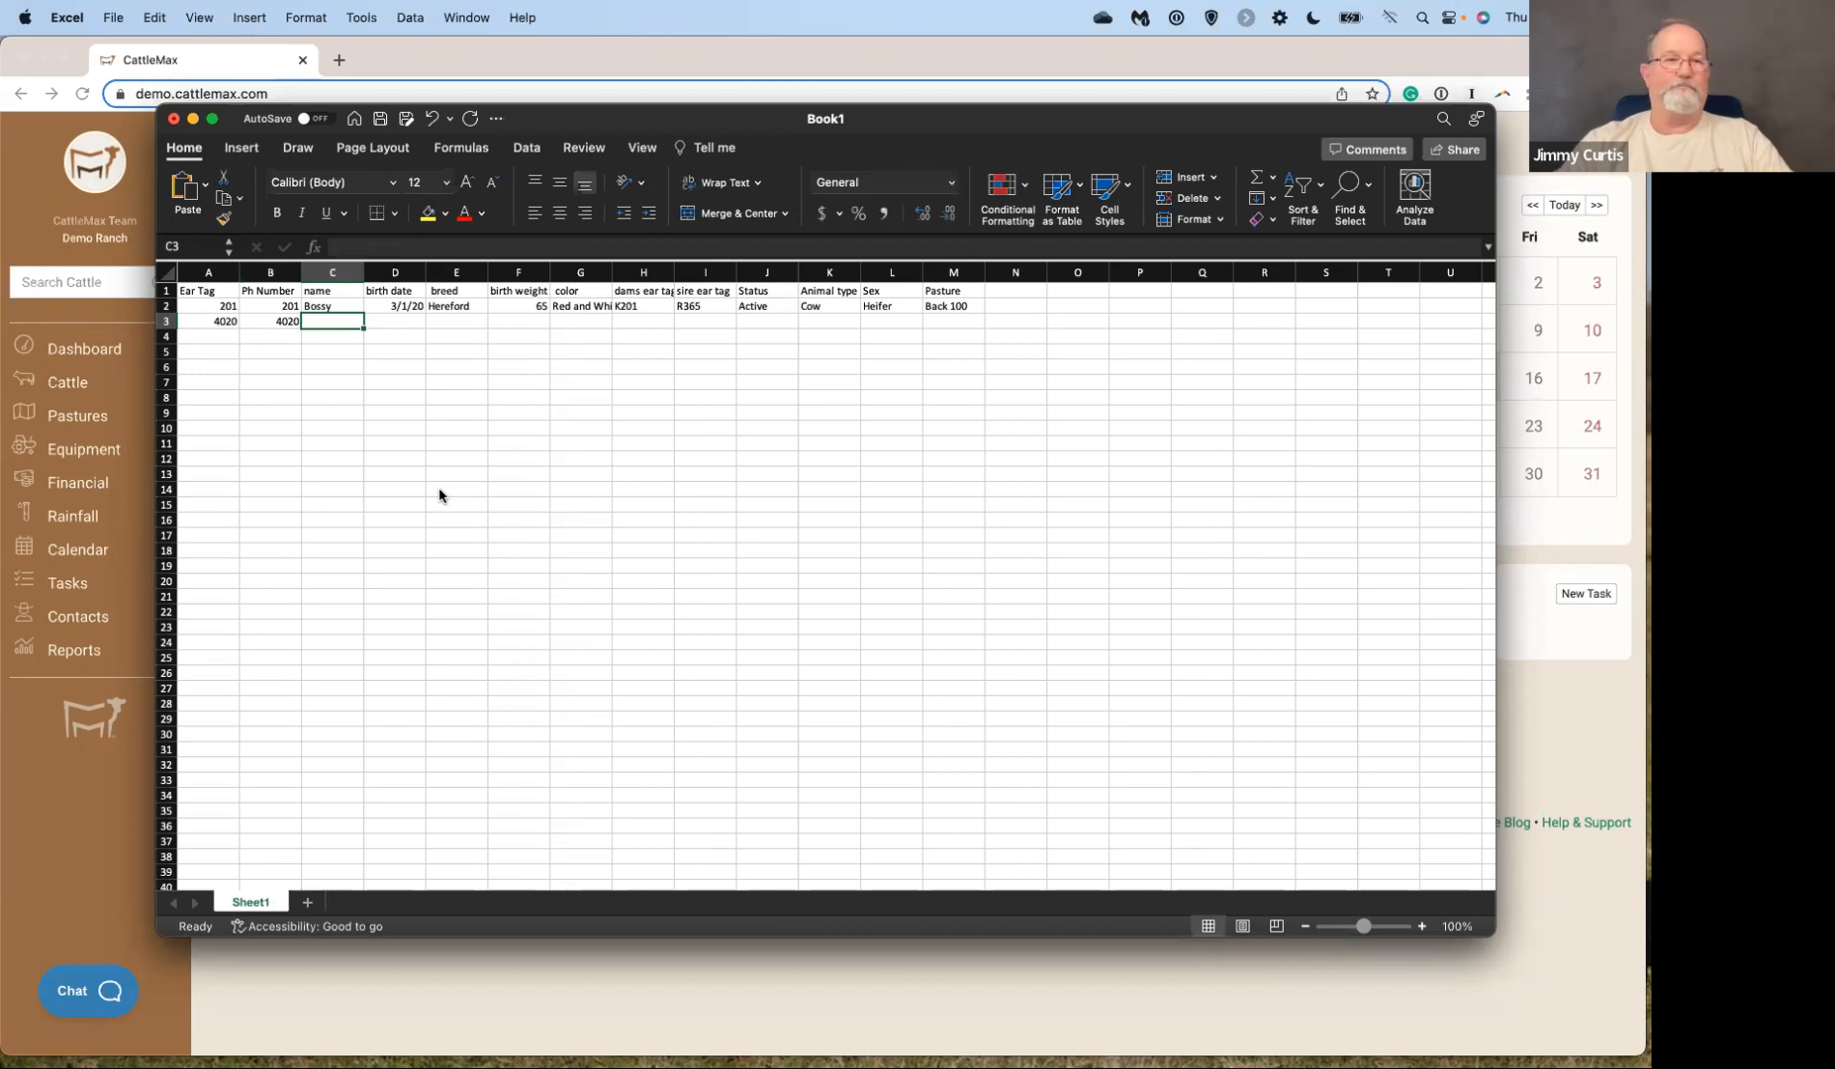
{"action": "type", "text": "Red"}
{"action": "key", "text": "Tab"}
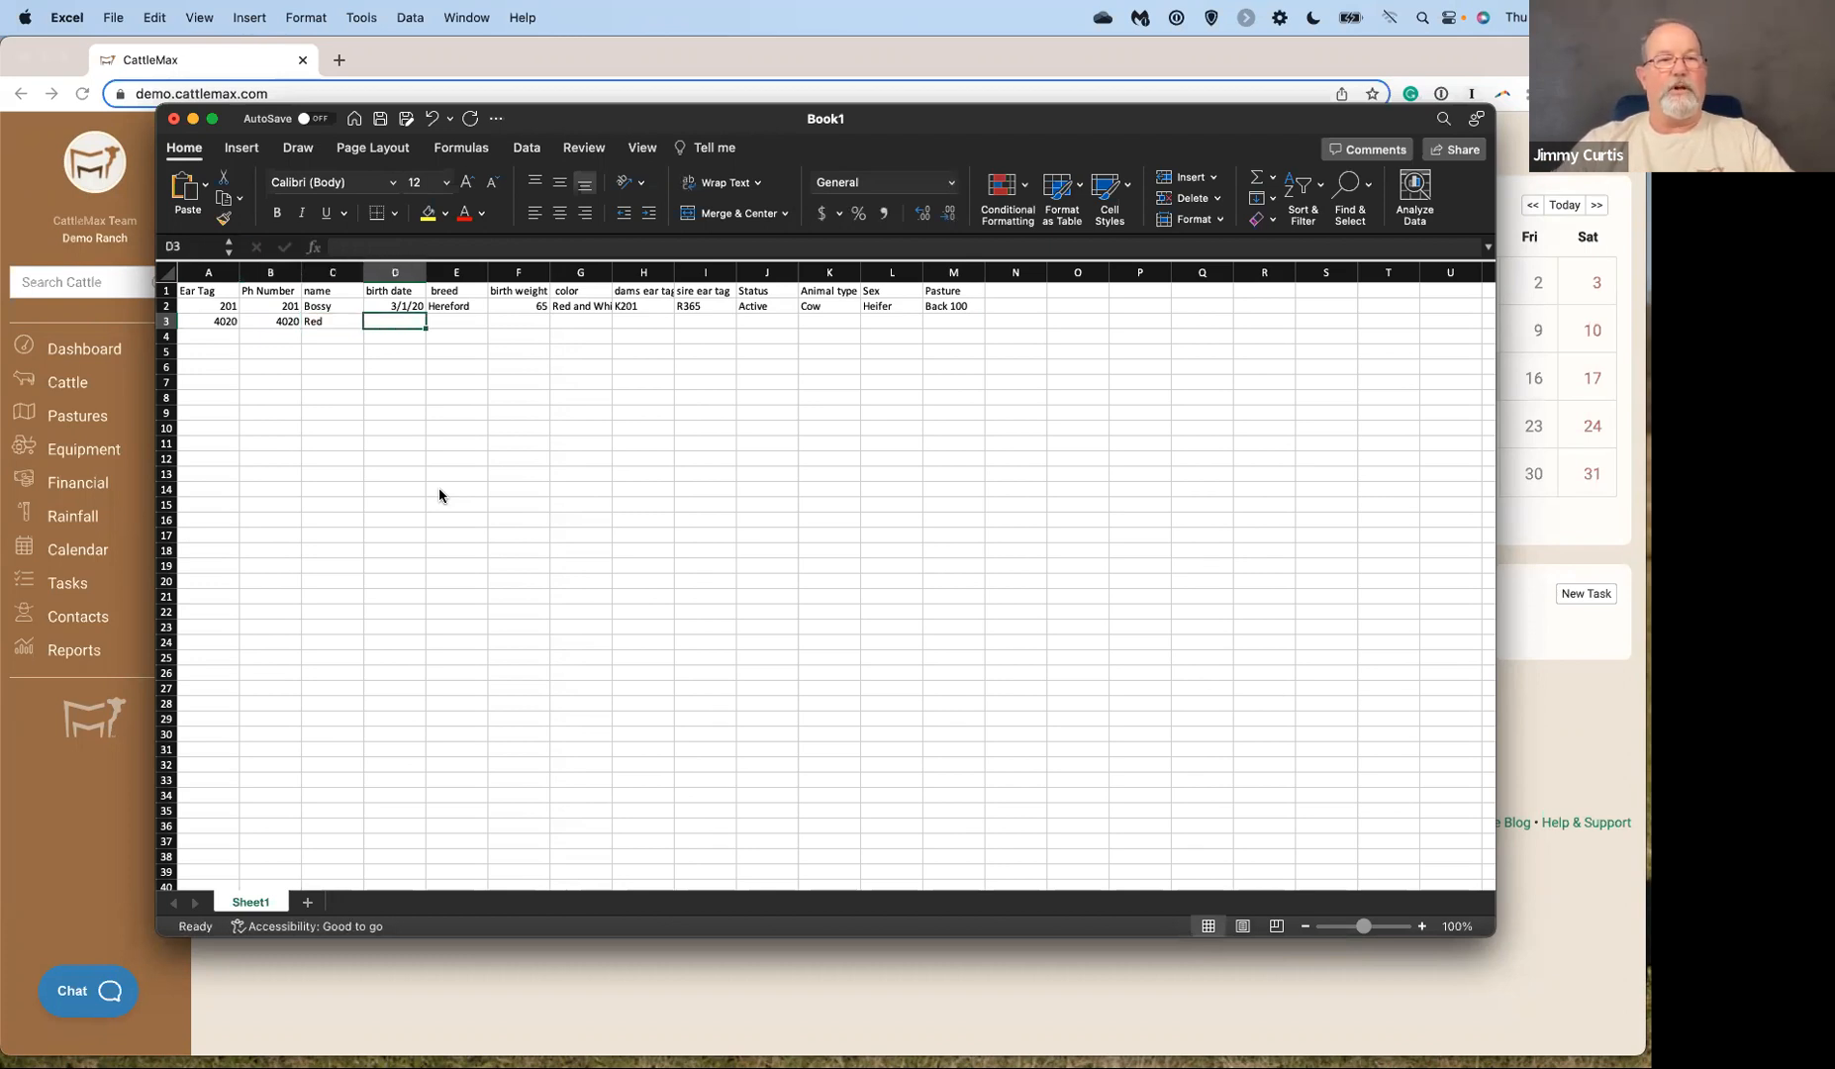
Enter birth date 05-10-2017, breed Hereford, birth weight 70 and color Red and White for the animal in row 3.
{"action": "type", "text": "05-10-2017"}
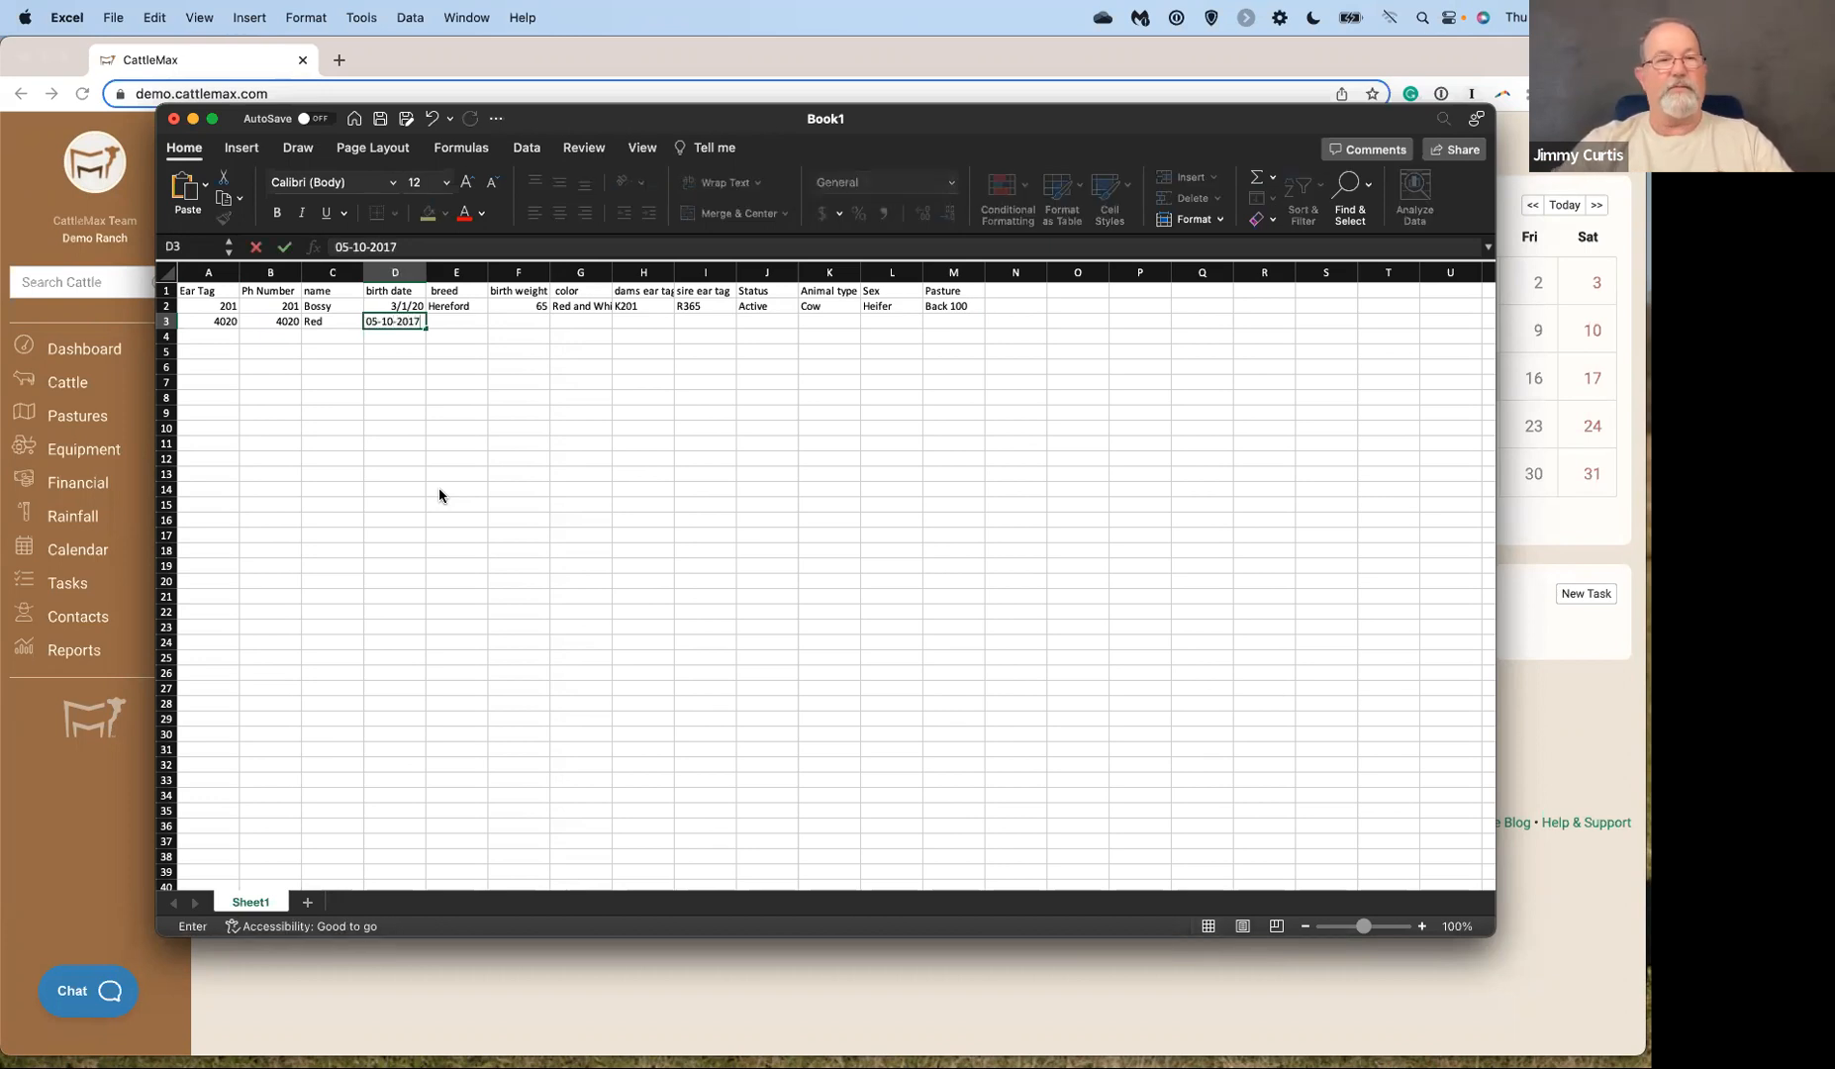
{"action": "key", "text": "Tab"}
{"action": "type", "text": "H"}
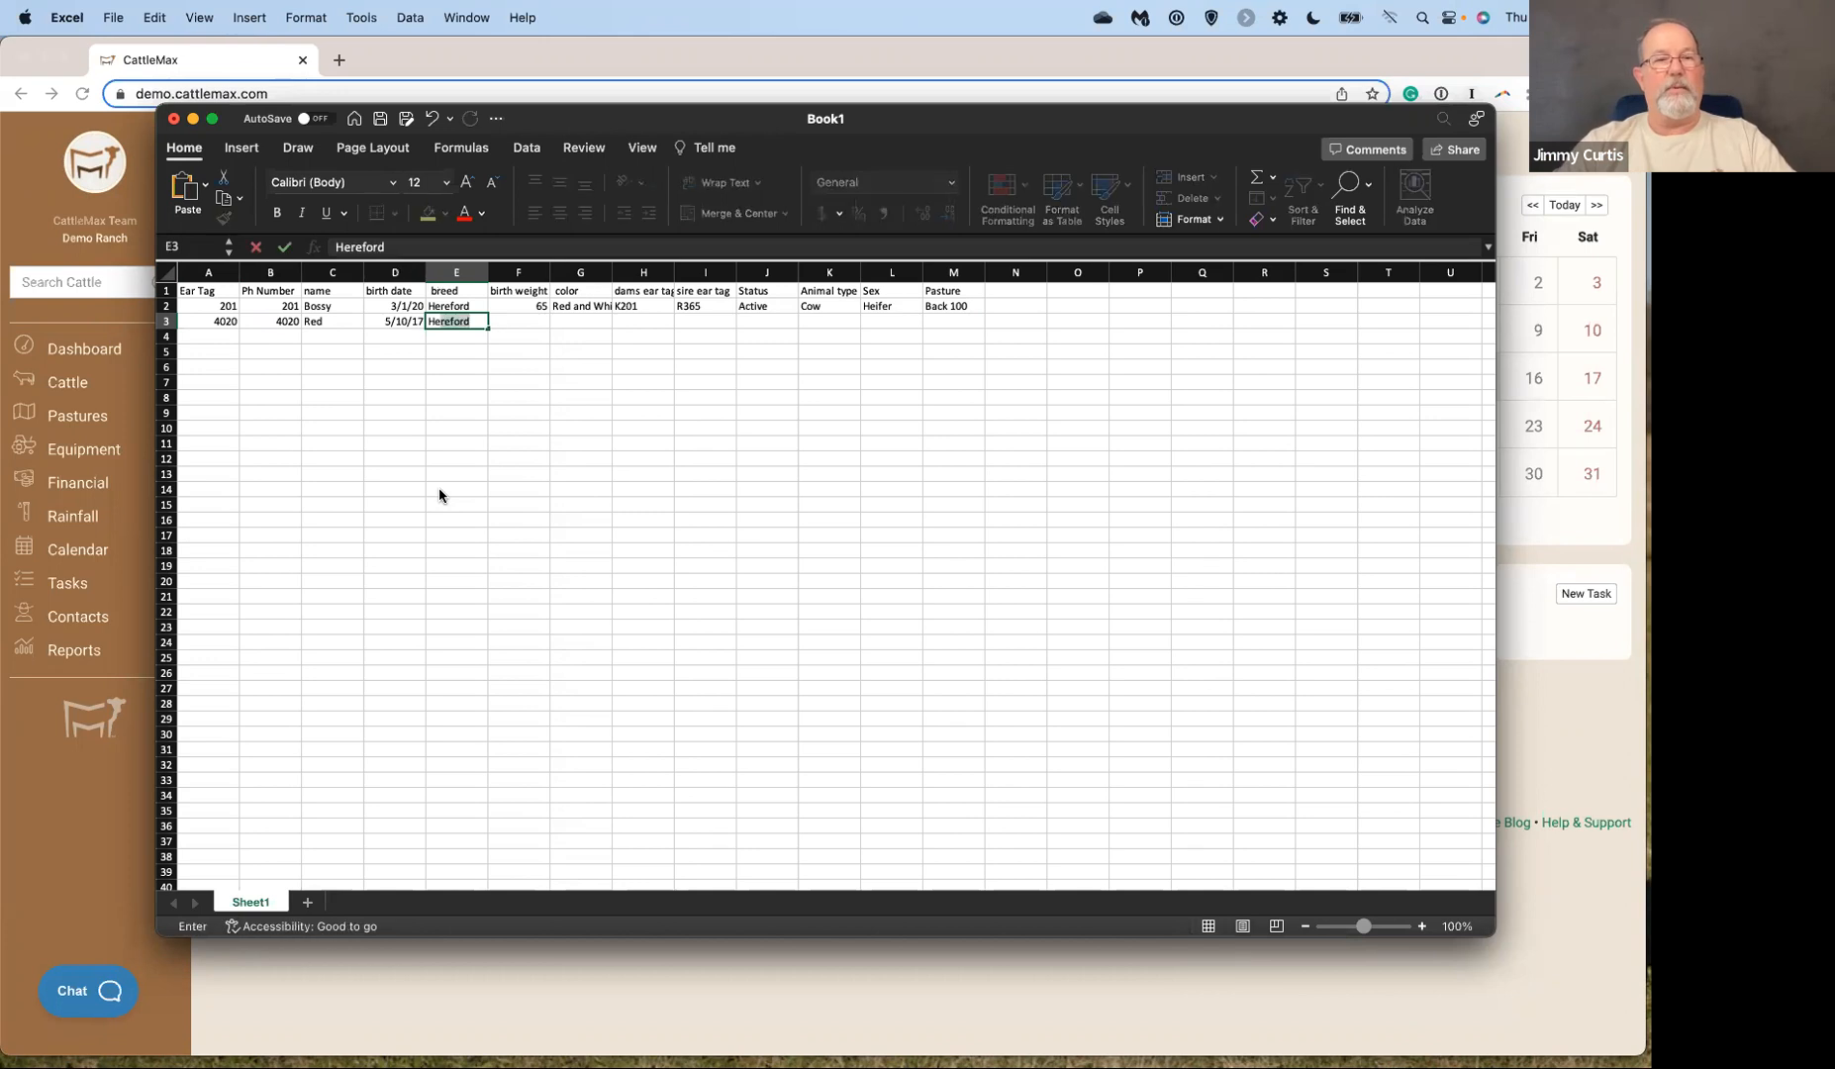
{"action": "key", "text": "Tab"}
{"action": "type", "text": "70"}
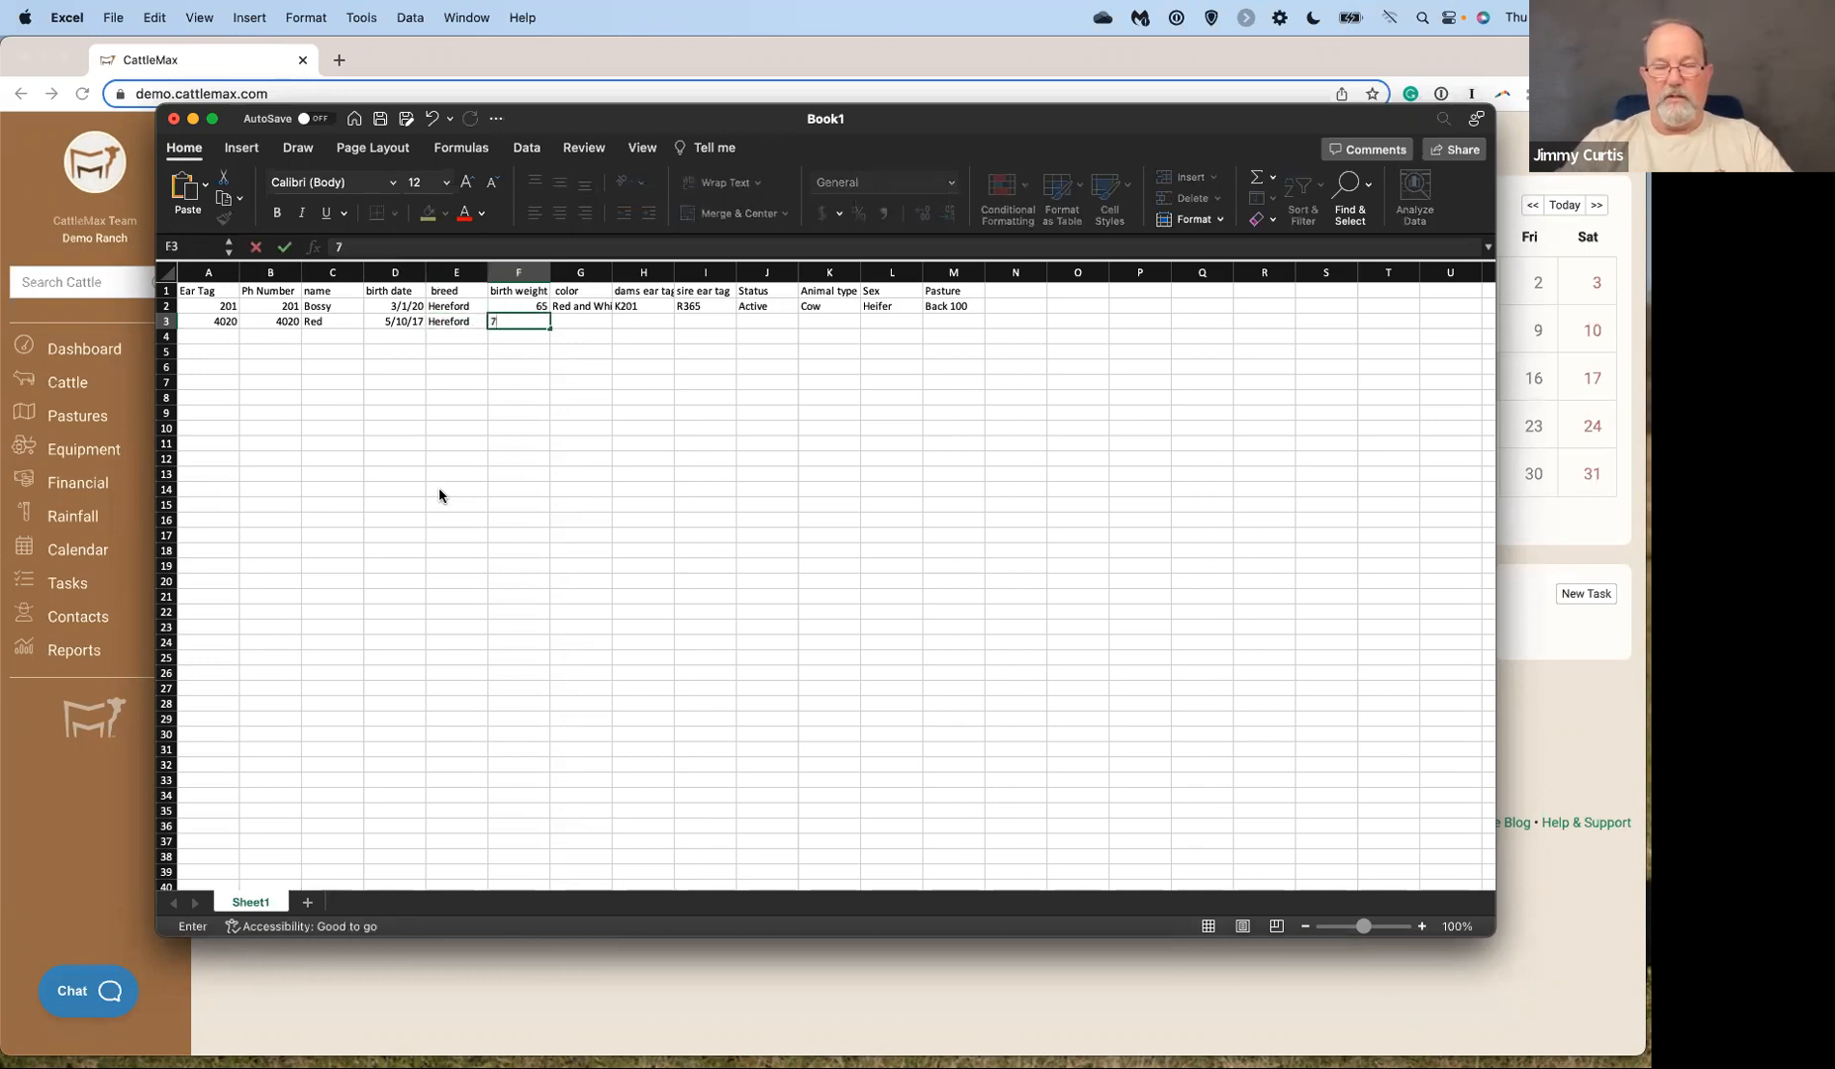
{"action": "key", "text": "Tab"}
{"action": "type", "text": "Re"}
{"action": "key", "text": "Tab"}
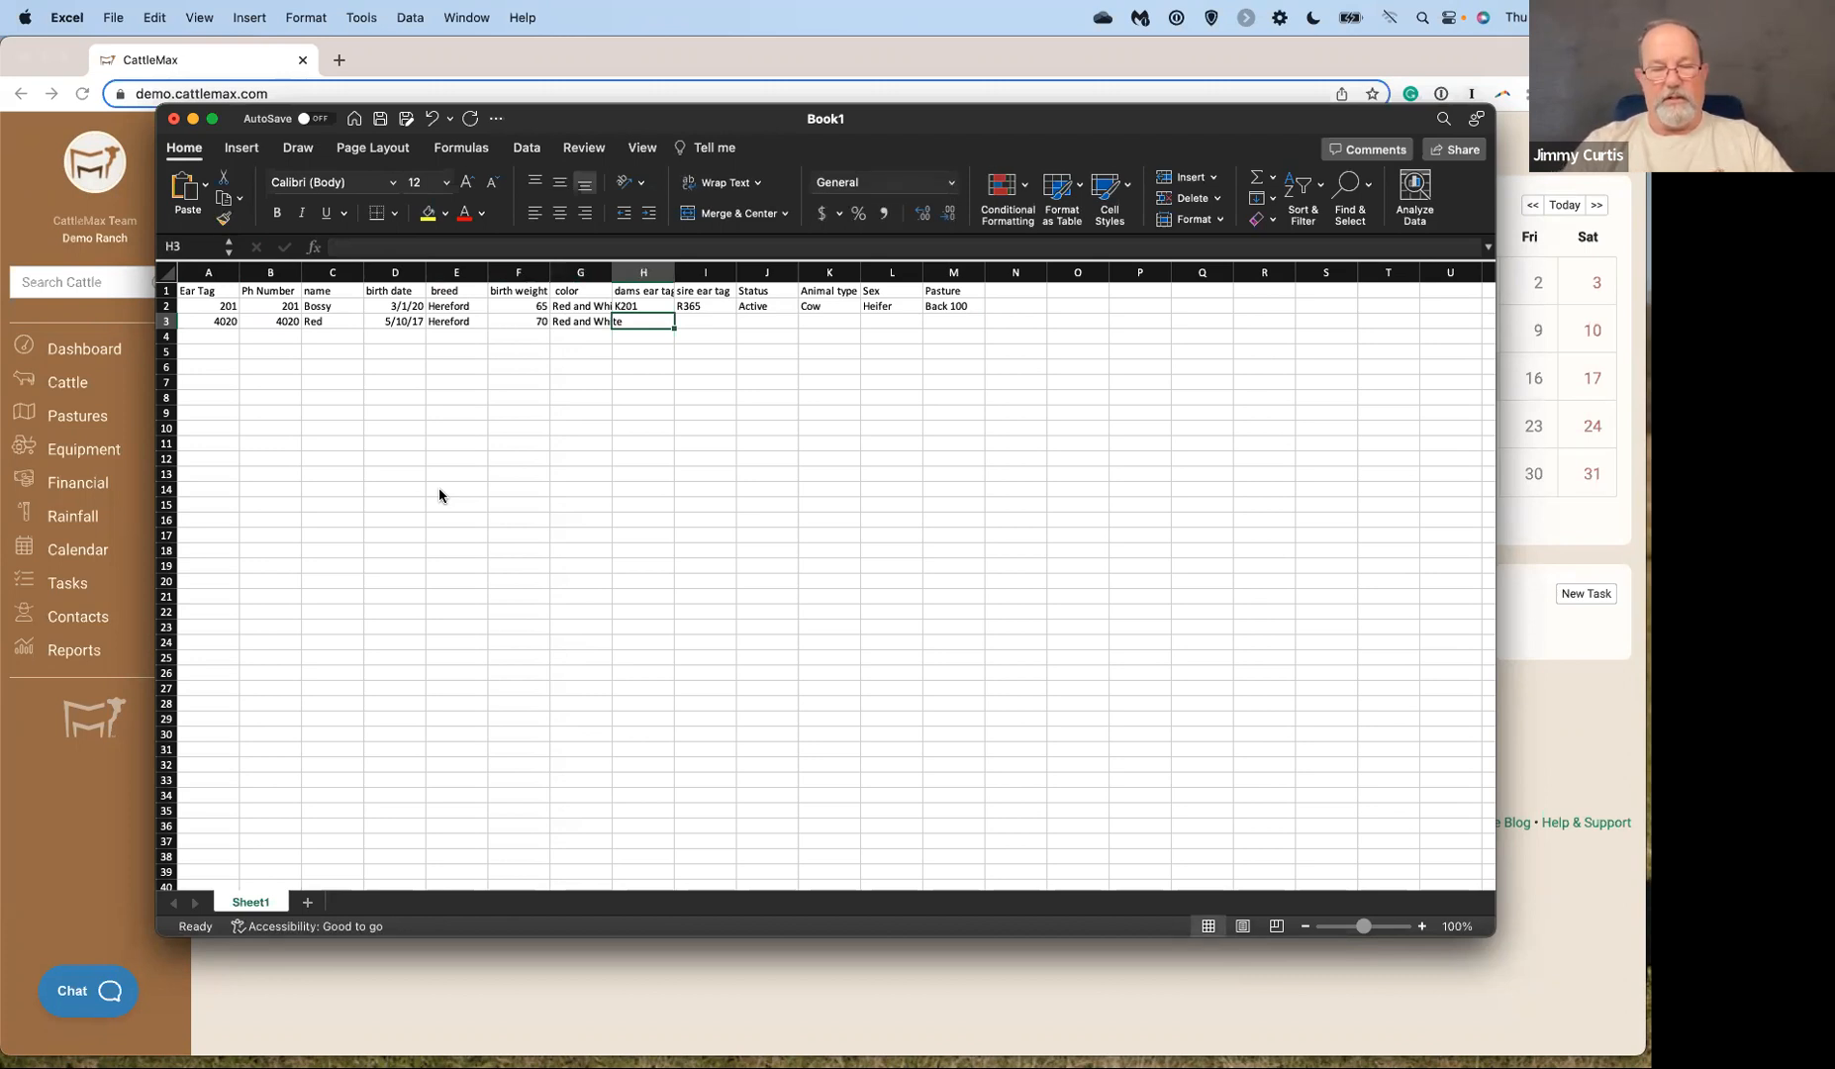
Enter 4021 as the dam's ear tag and 56-9 as the sire's ear tag in row 3.
{"action": "type", "text": "4021"}
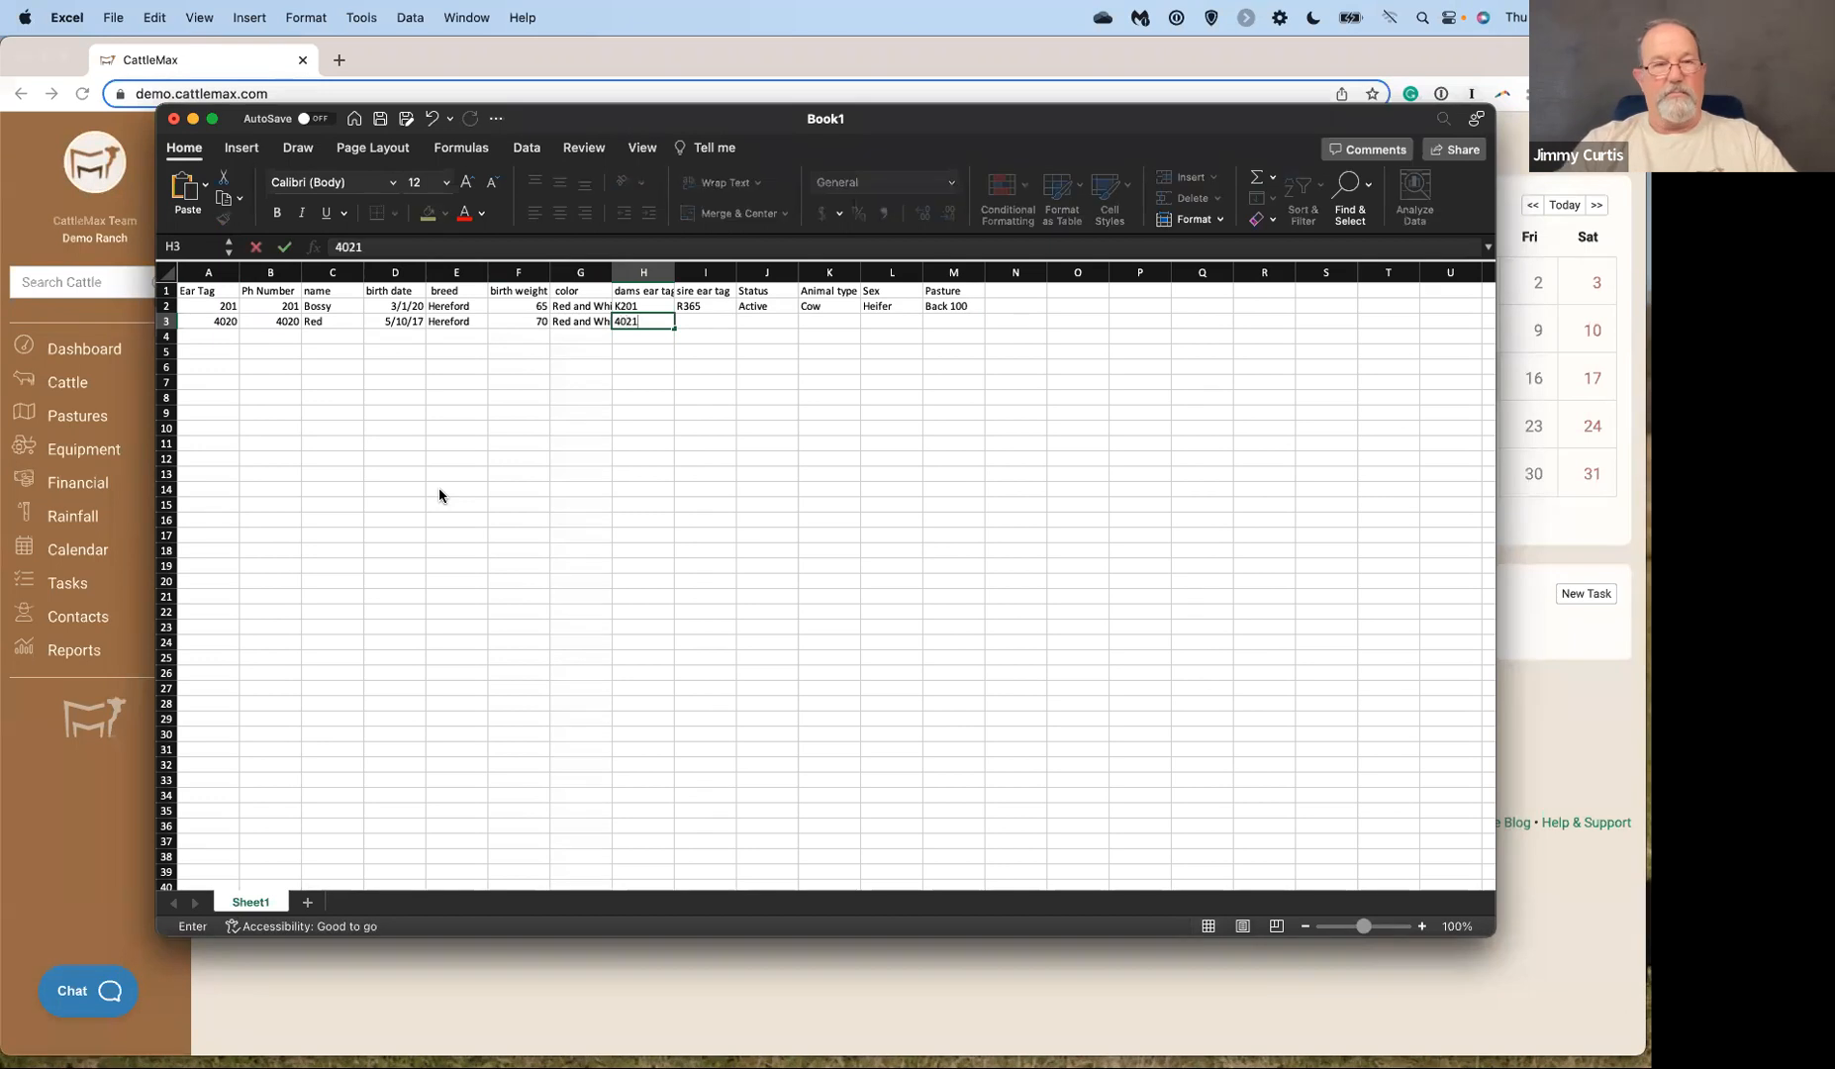
{"action": "key", "text": "Tab"}
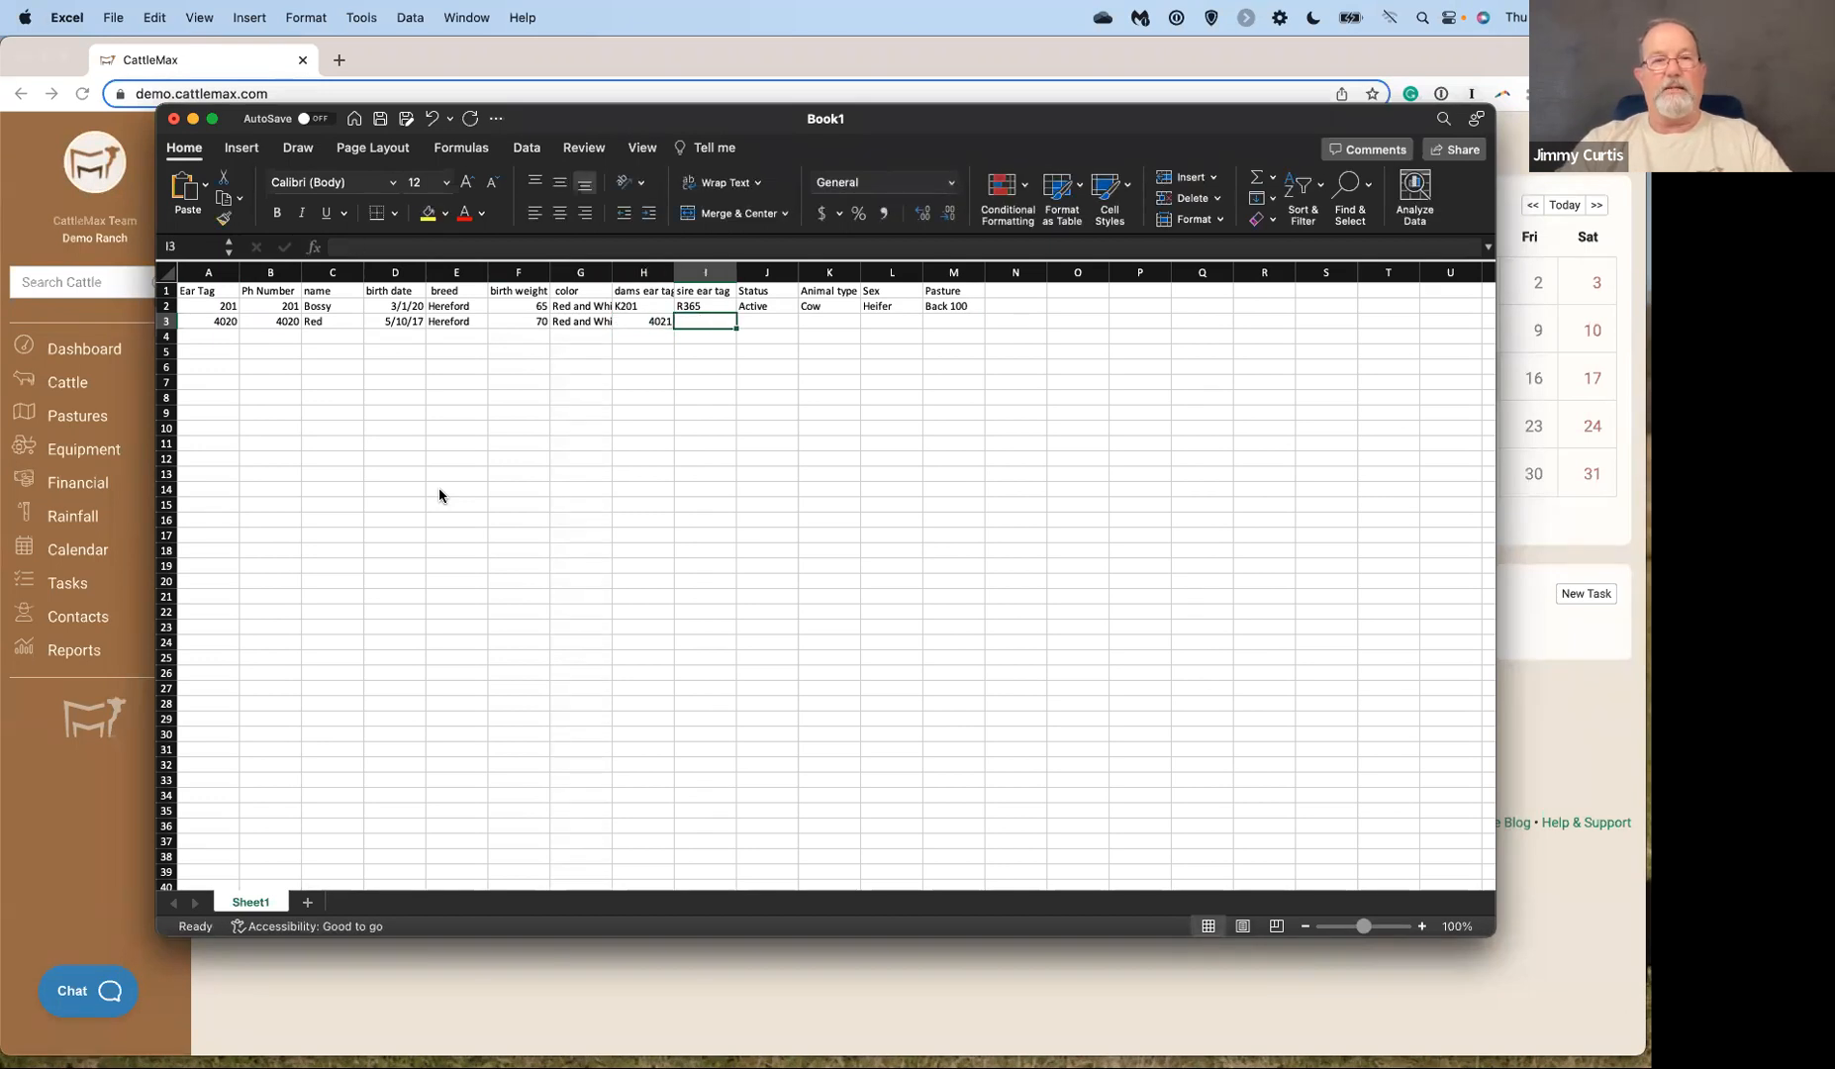
{"action": "type", "text": "56-9"}
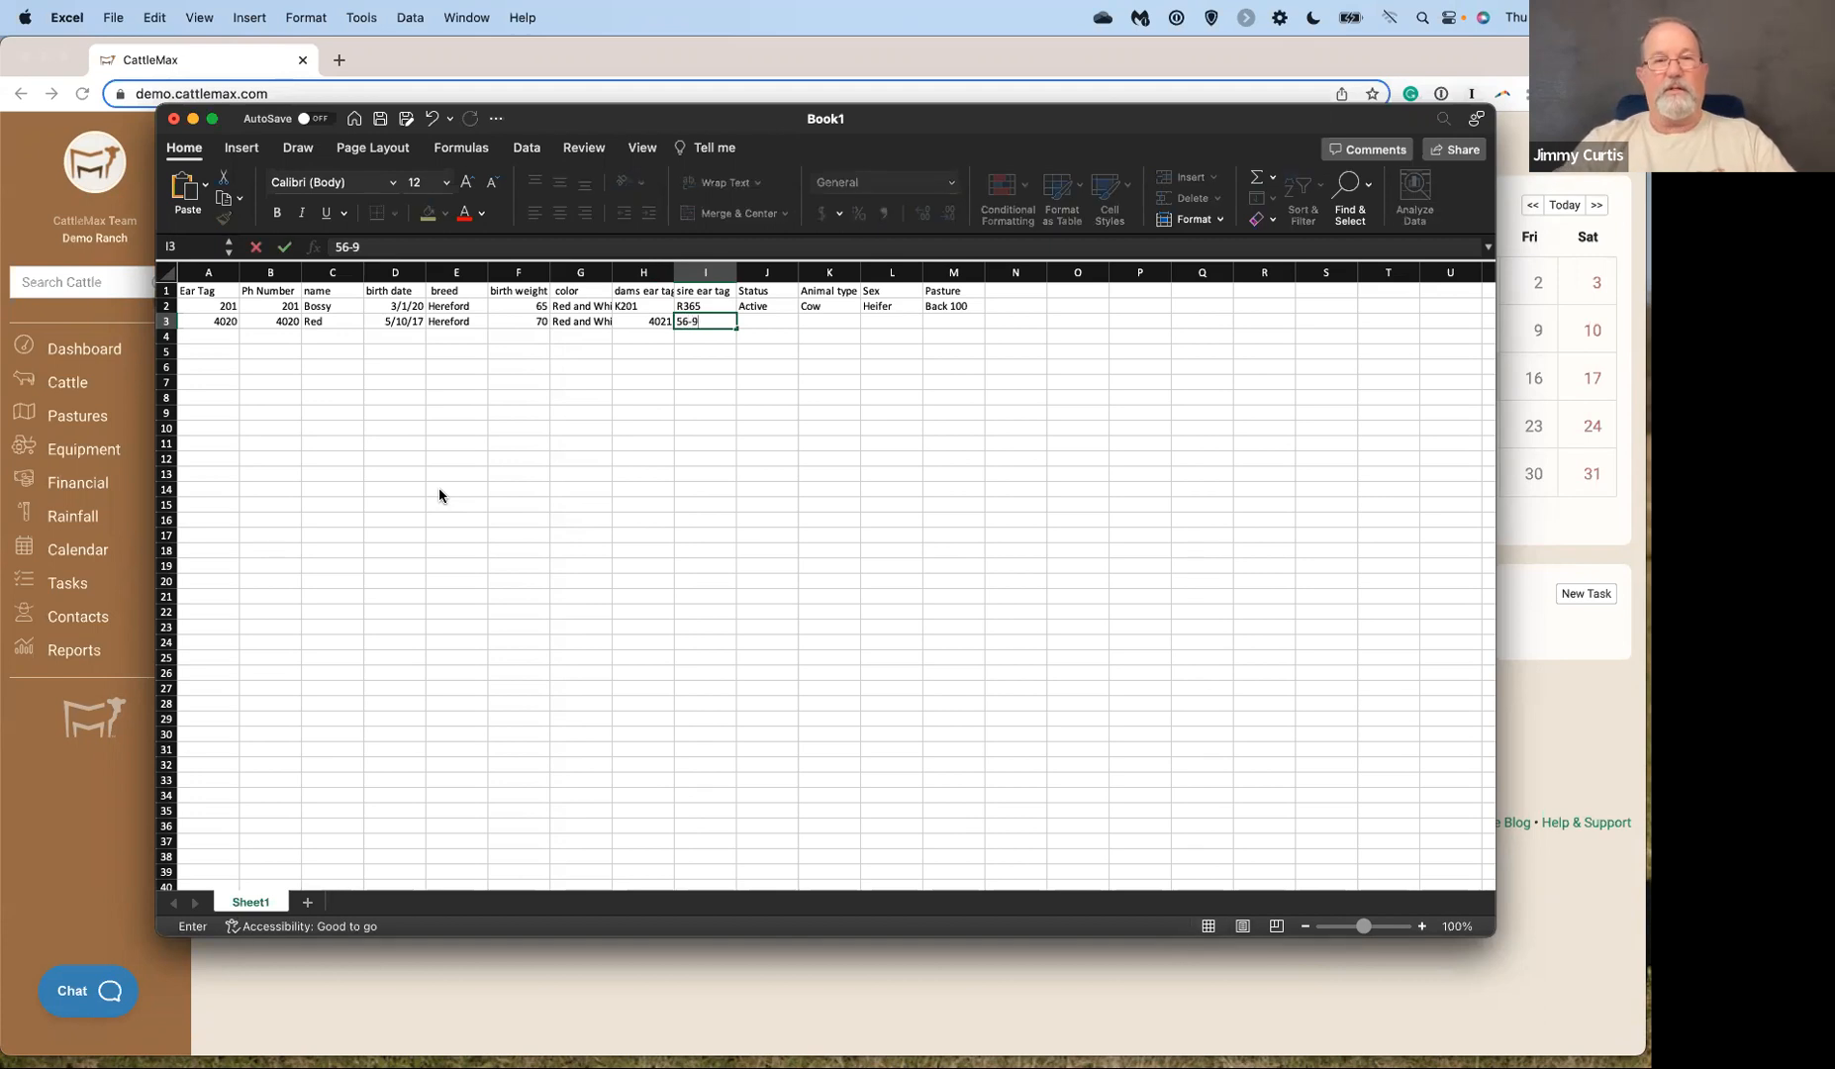
{"action": "key", "text": "Tab"}
Complete row 3 with status Active, animal type Bull, sex Bull and pasture Bull Pasture.
{"action": "type", "text": "Active"}
{"action": "key", "text": "Tab"}
{"action": "type", "text": "Bull"}
{"action": "key", "text": "Tab"}
{"action": "type", "text": "Bull"}
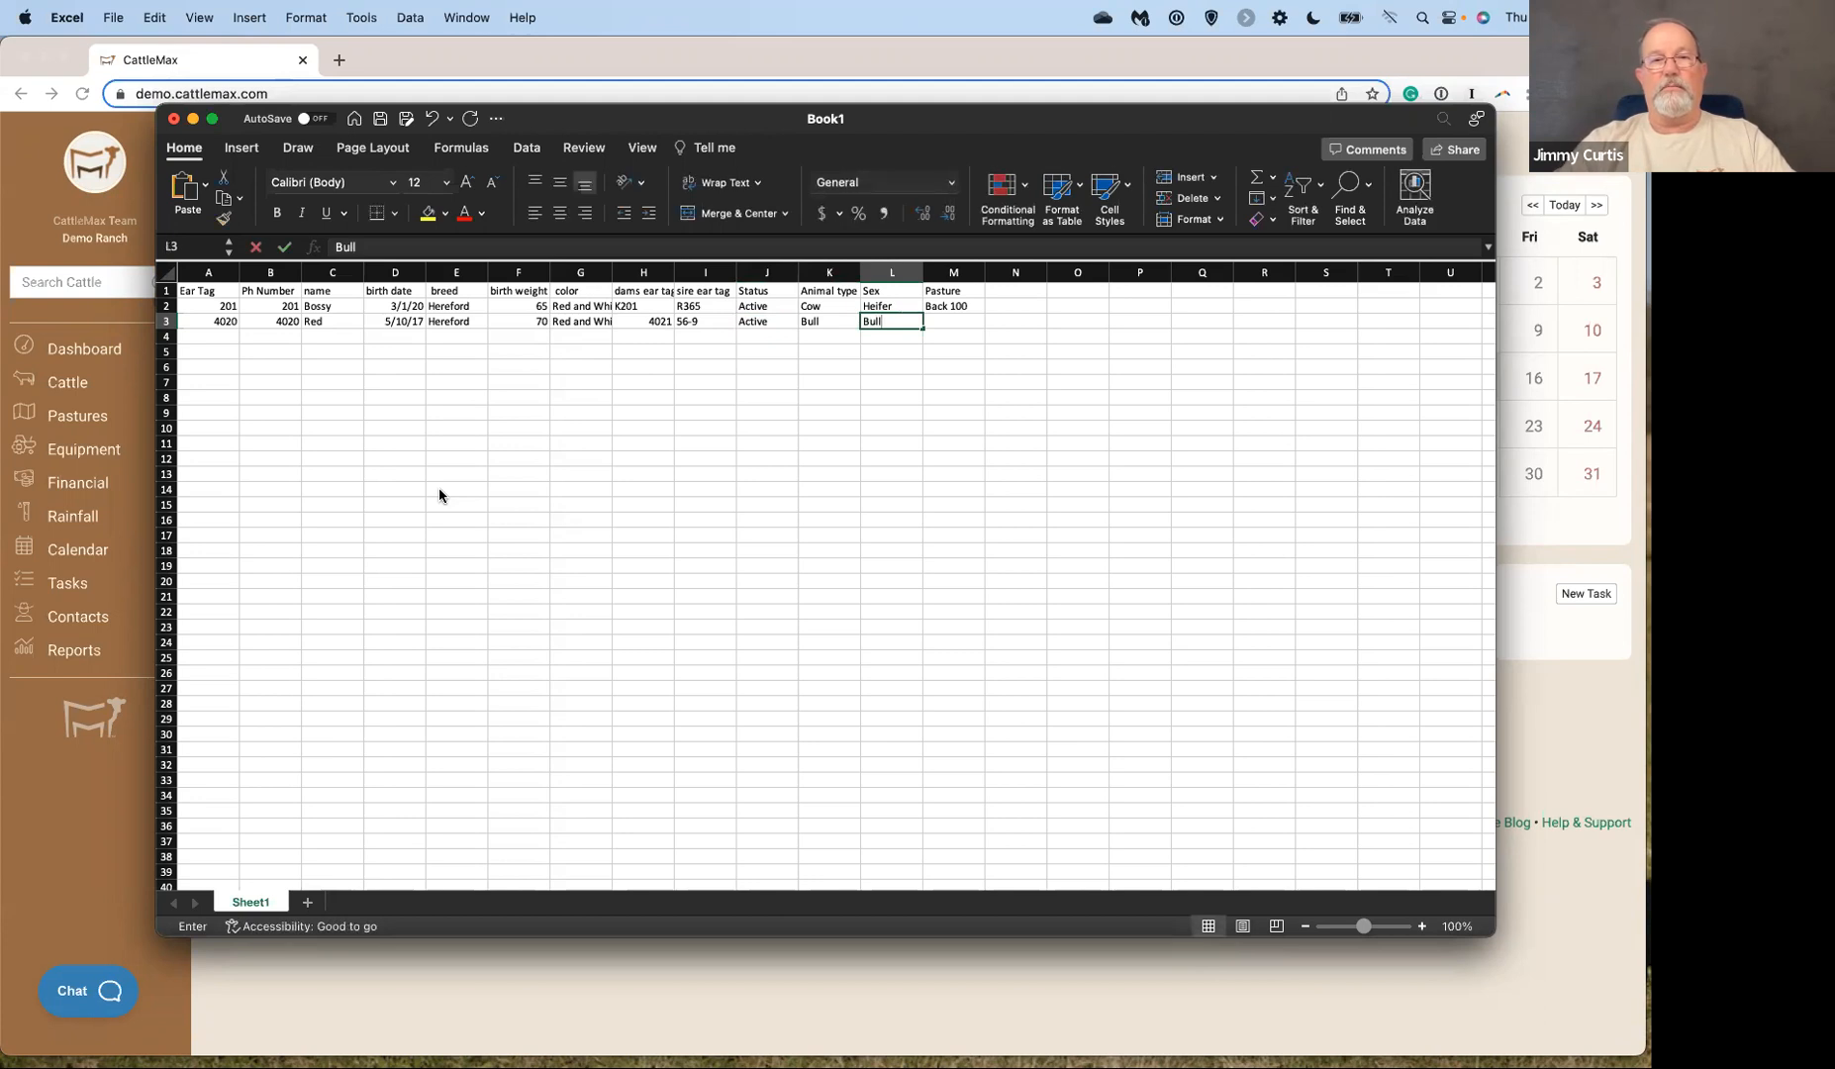
{"action": "key", "text": "Tab"}
{"action": "type", "text": "Bu"}
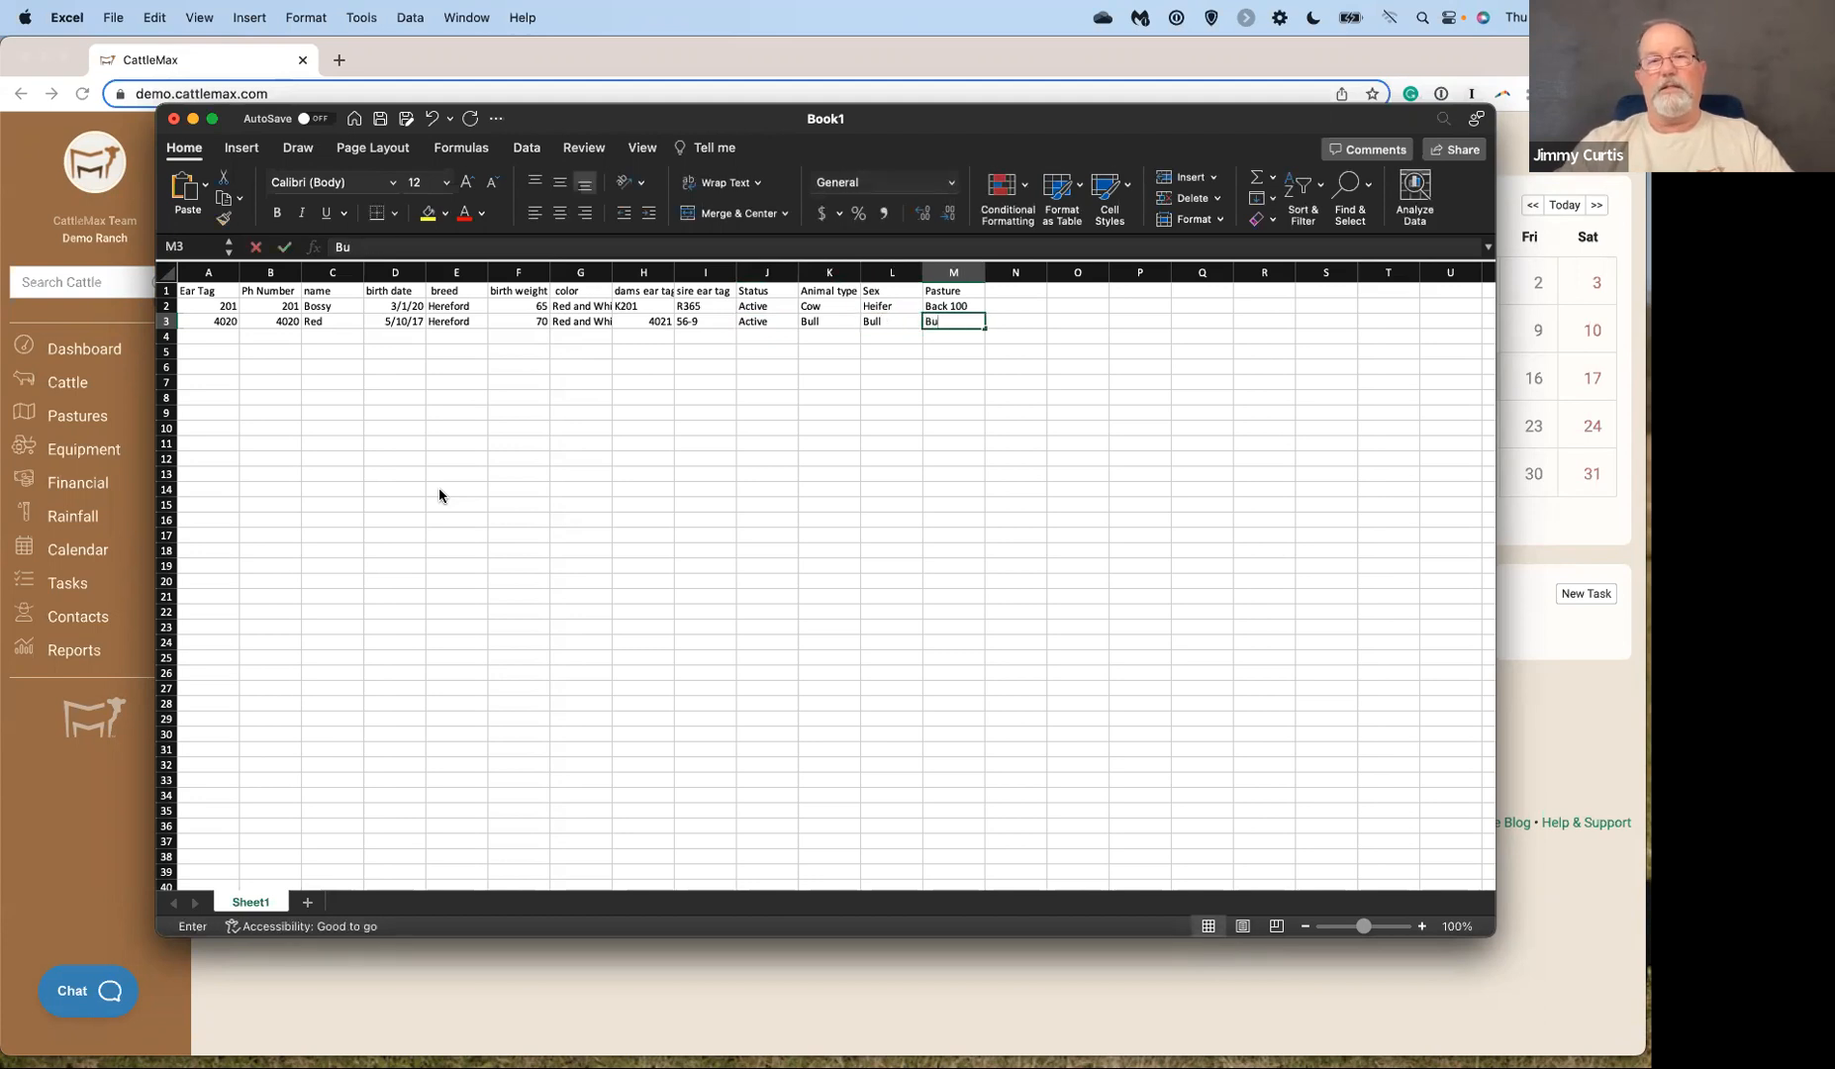
{"action": "type", "text": "ll Pasty"}
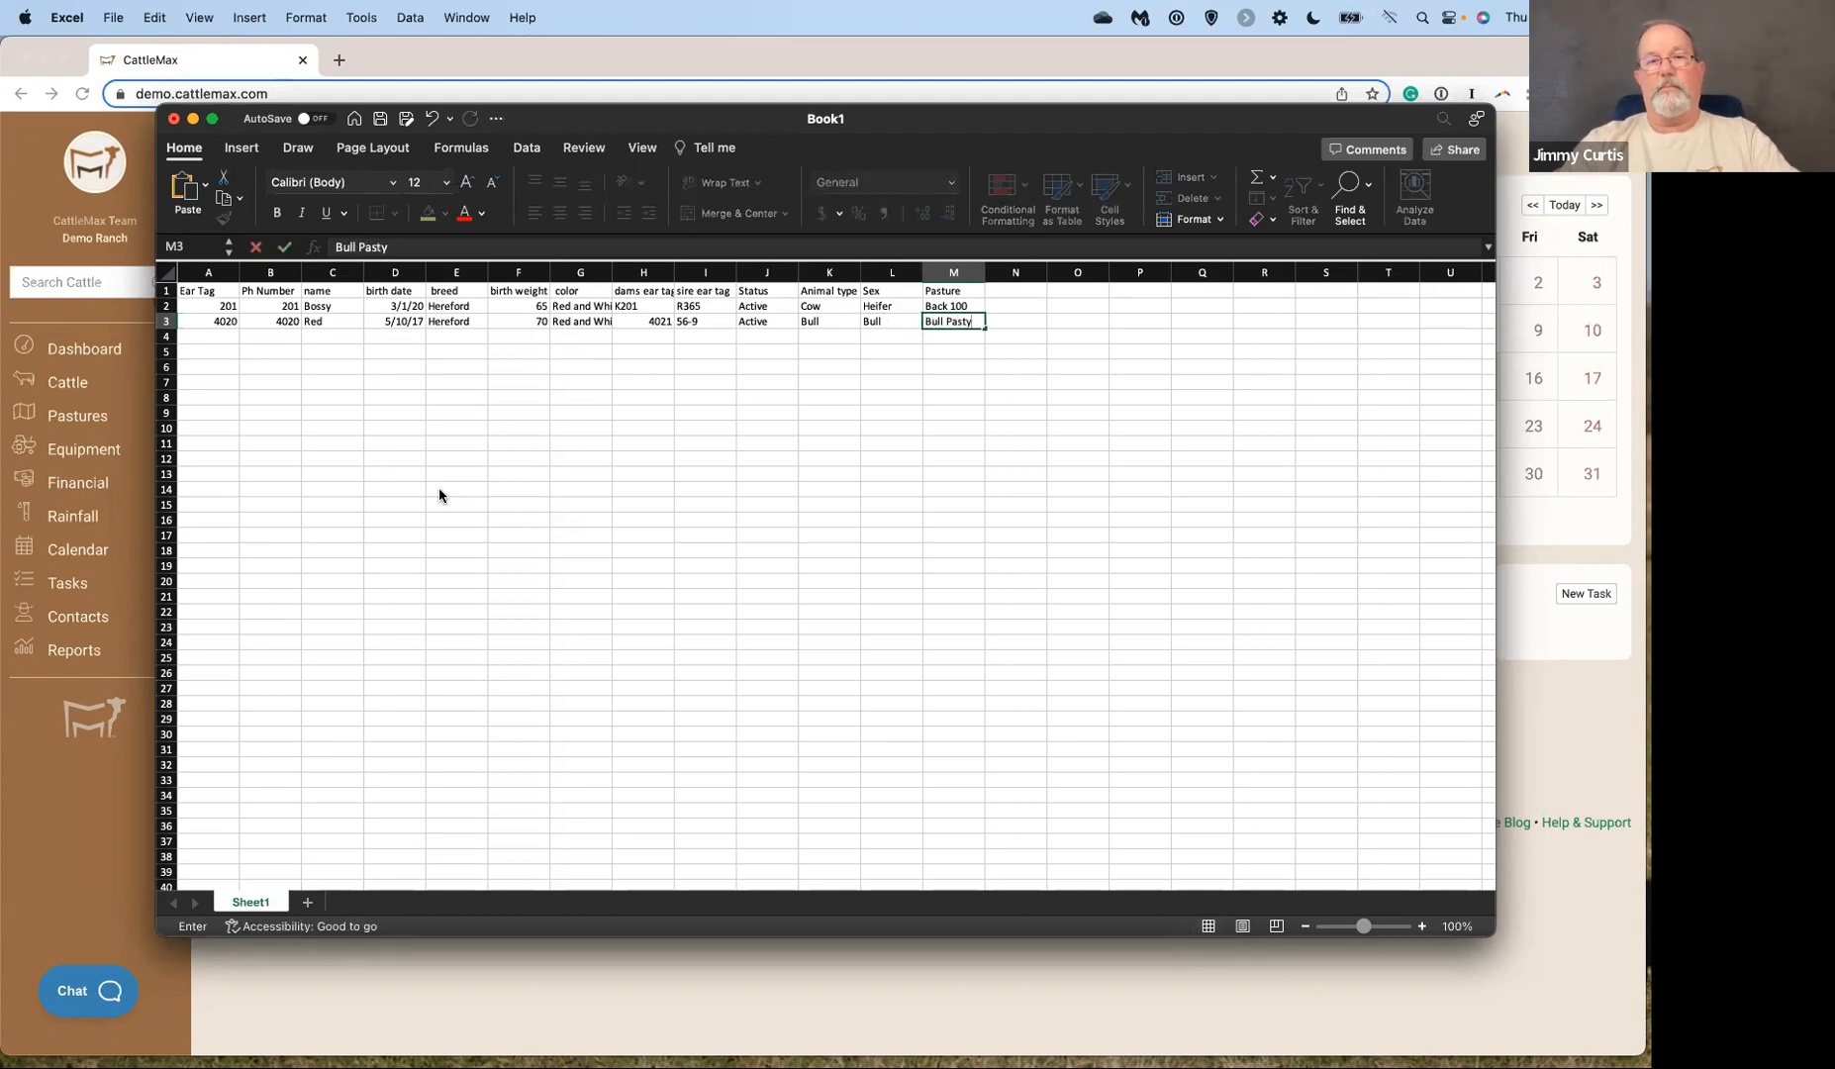
{"action": "key", "text": "BackSpace"}
{"action": "type", "text": "ure"}
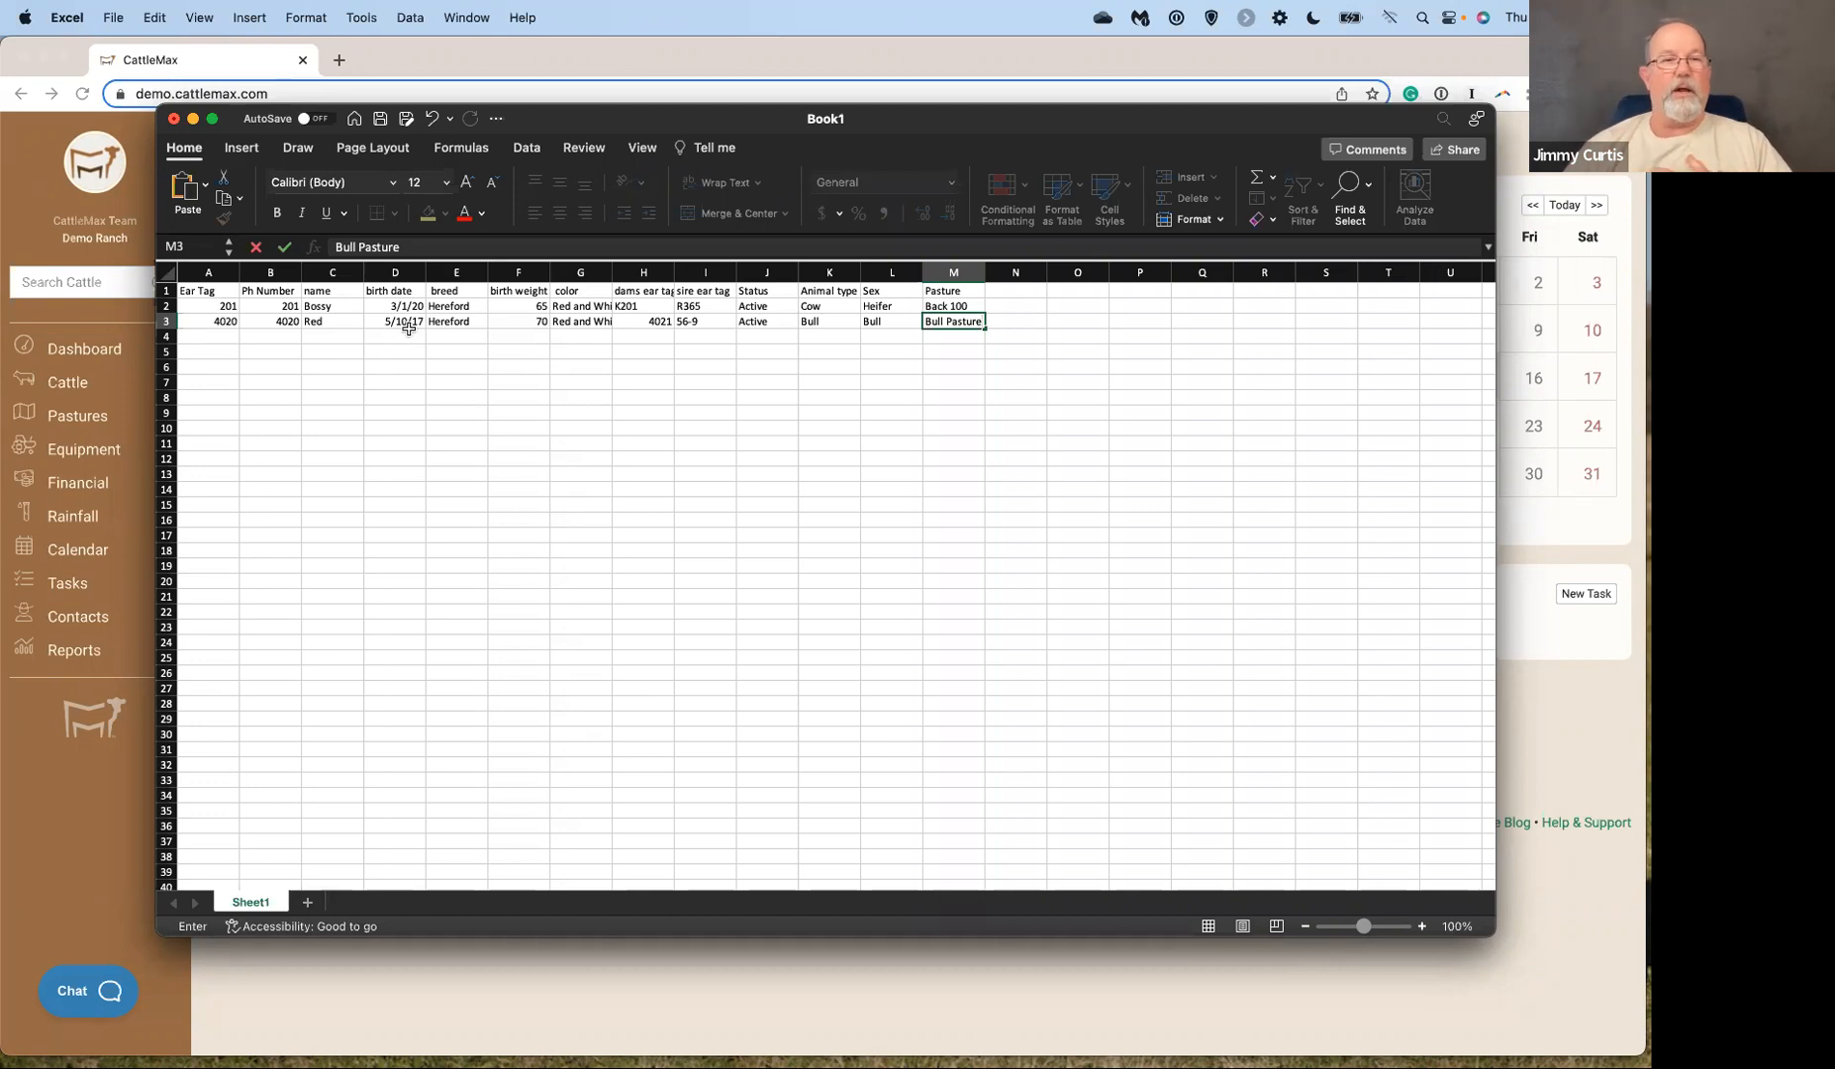
Format the entire birth date column as dates using the 2012-03-14 type.
{"action": "left_click", "coordinate": [396, 274]}
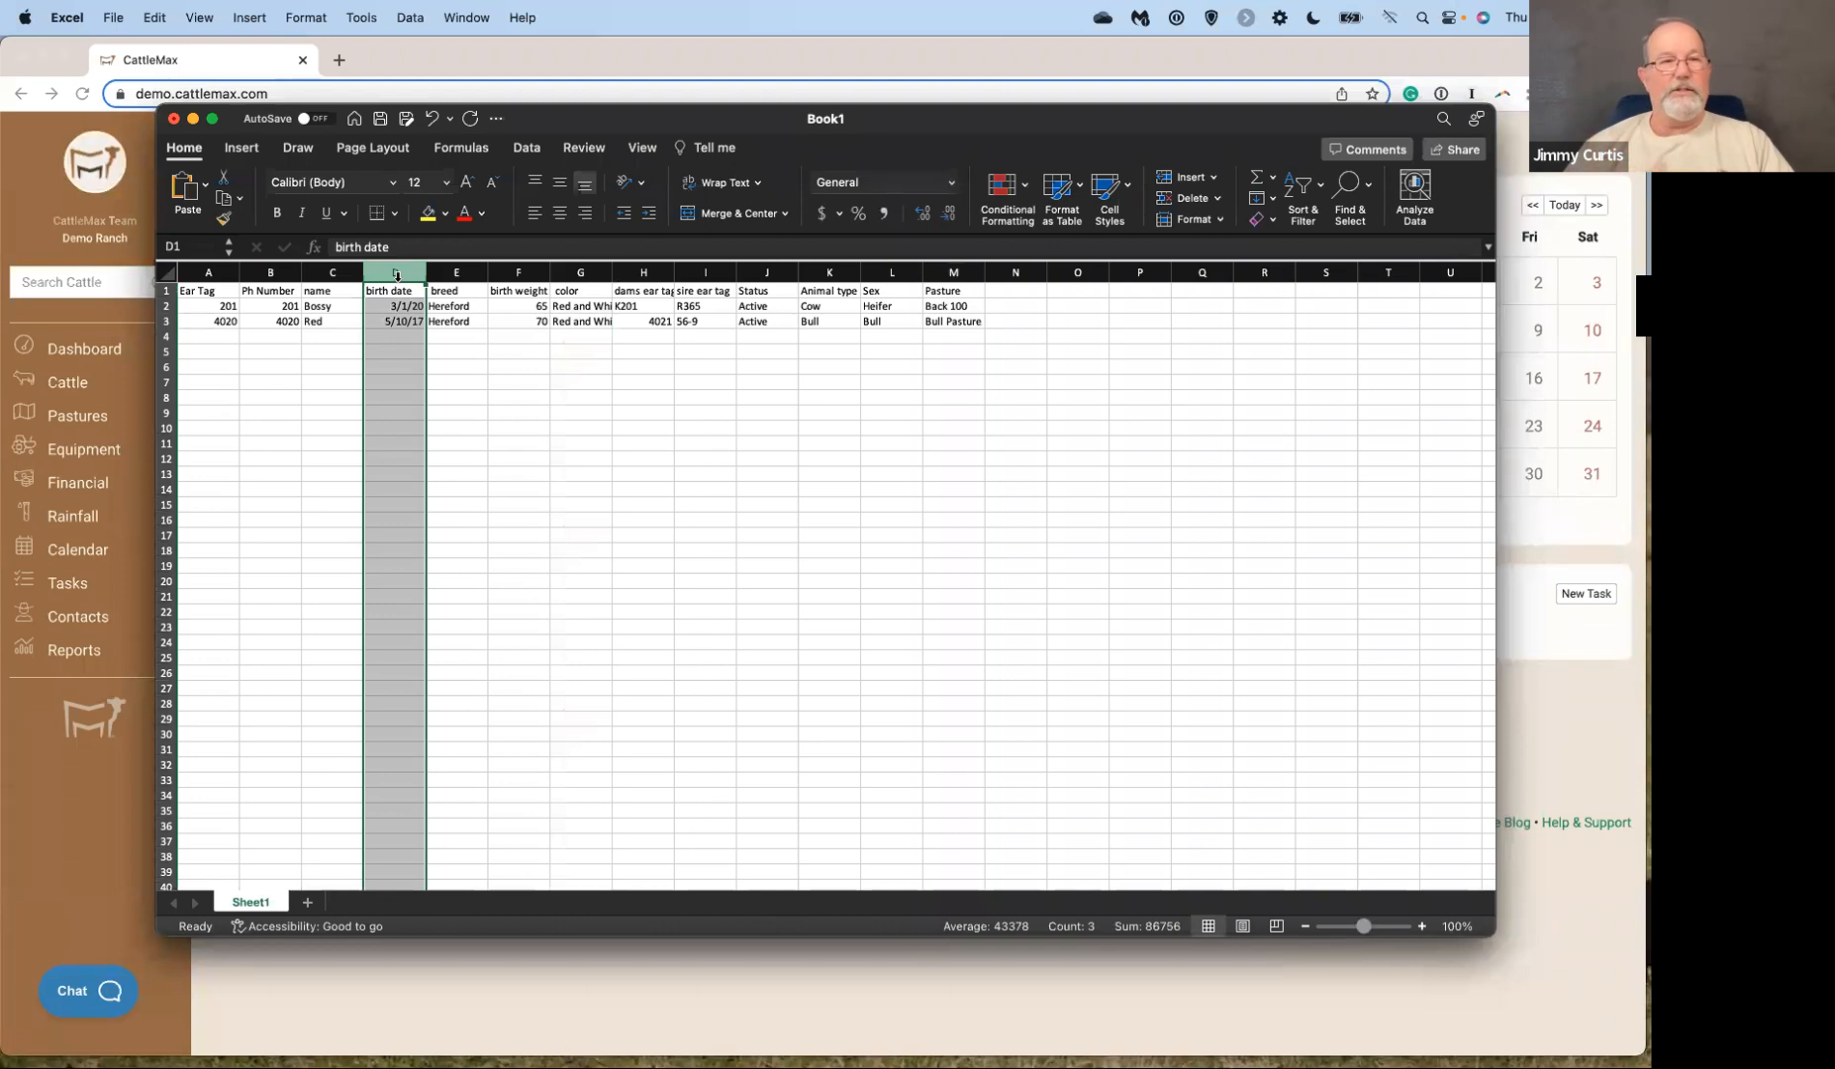
{"action": "right_click", "coordinate": [386, 367]}
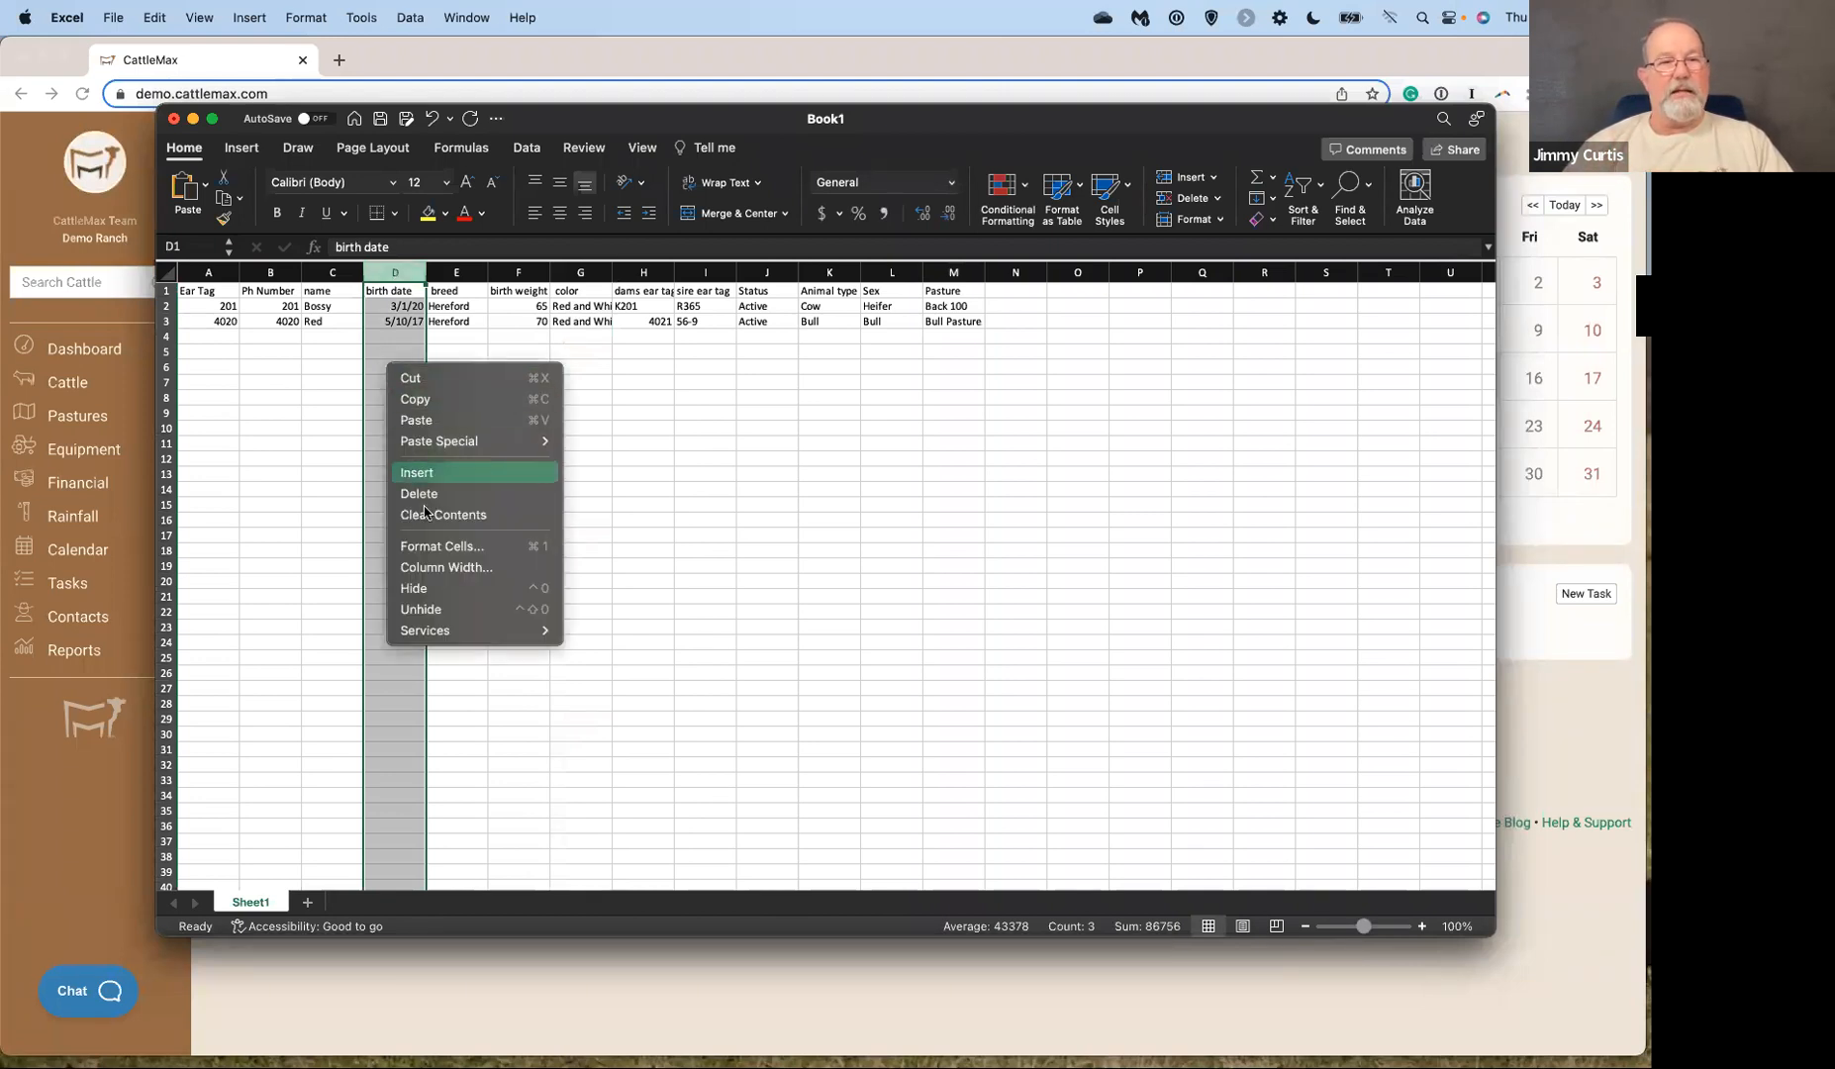
{"action": "left_click", "coordinate": [428, 548]}
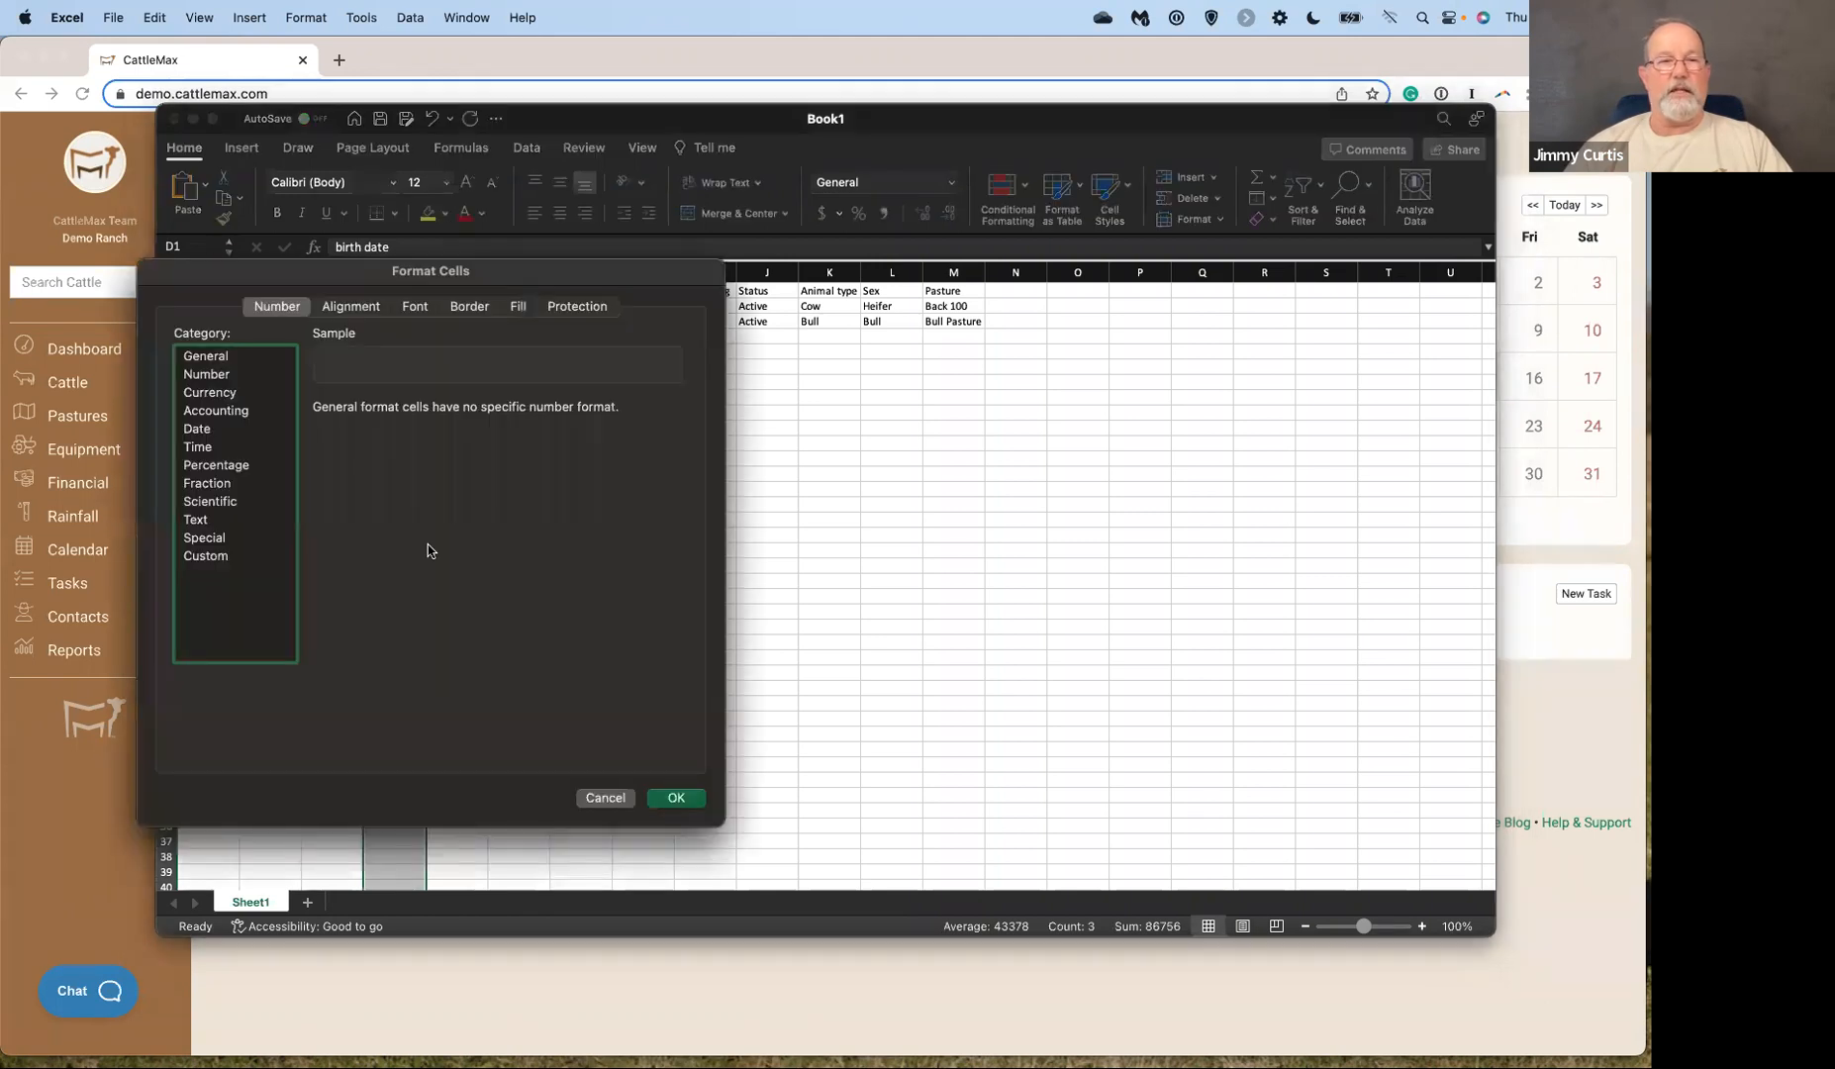
{"action": "left_click", "coordinate": [198, 430]}
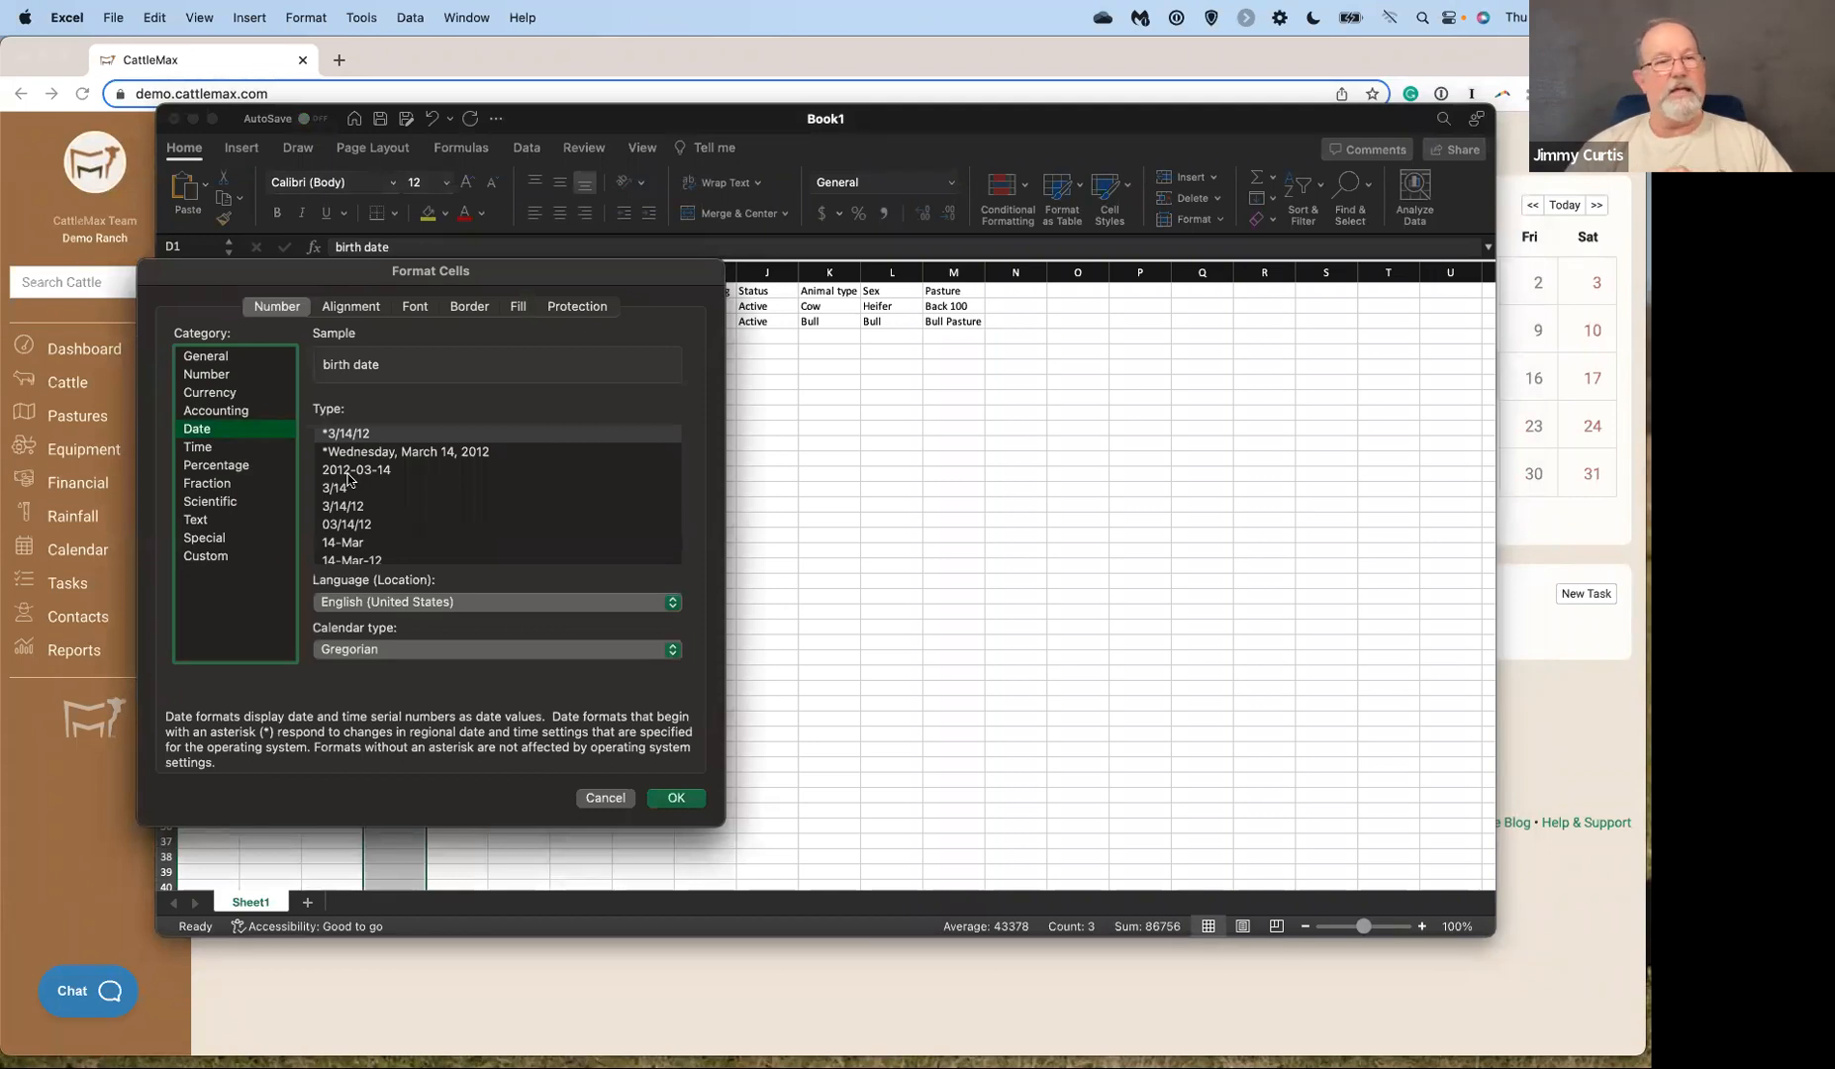
{"action": "left_click", "coordinate": [348, 473]}
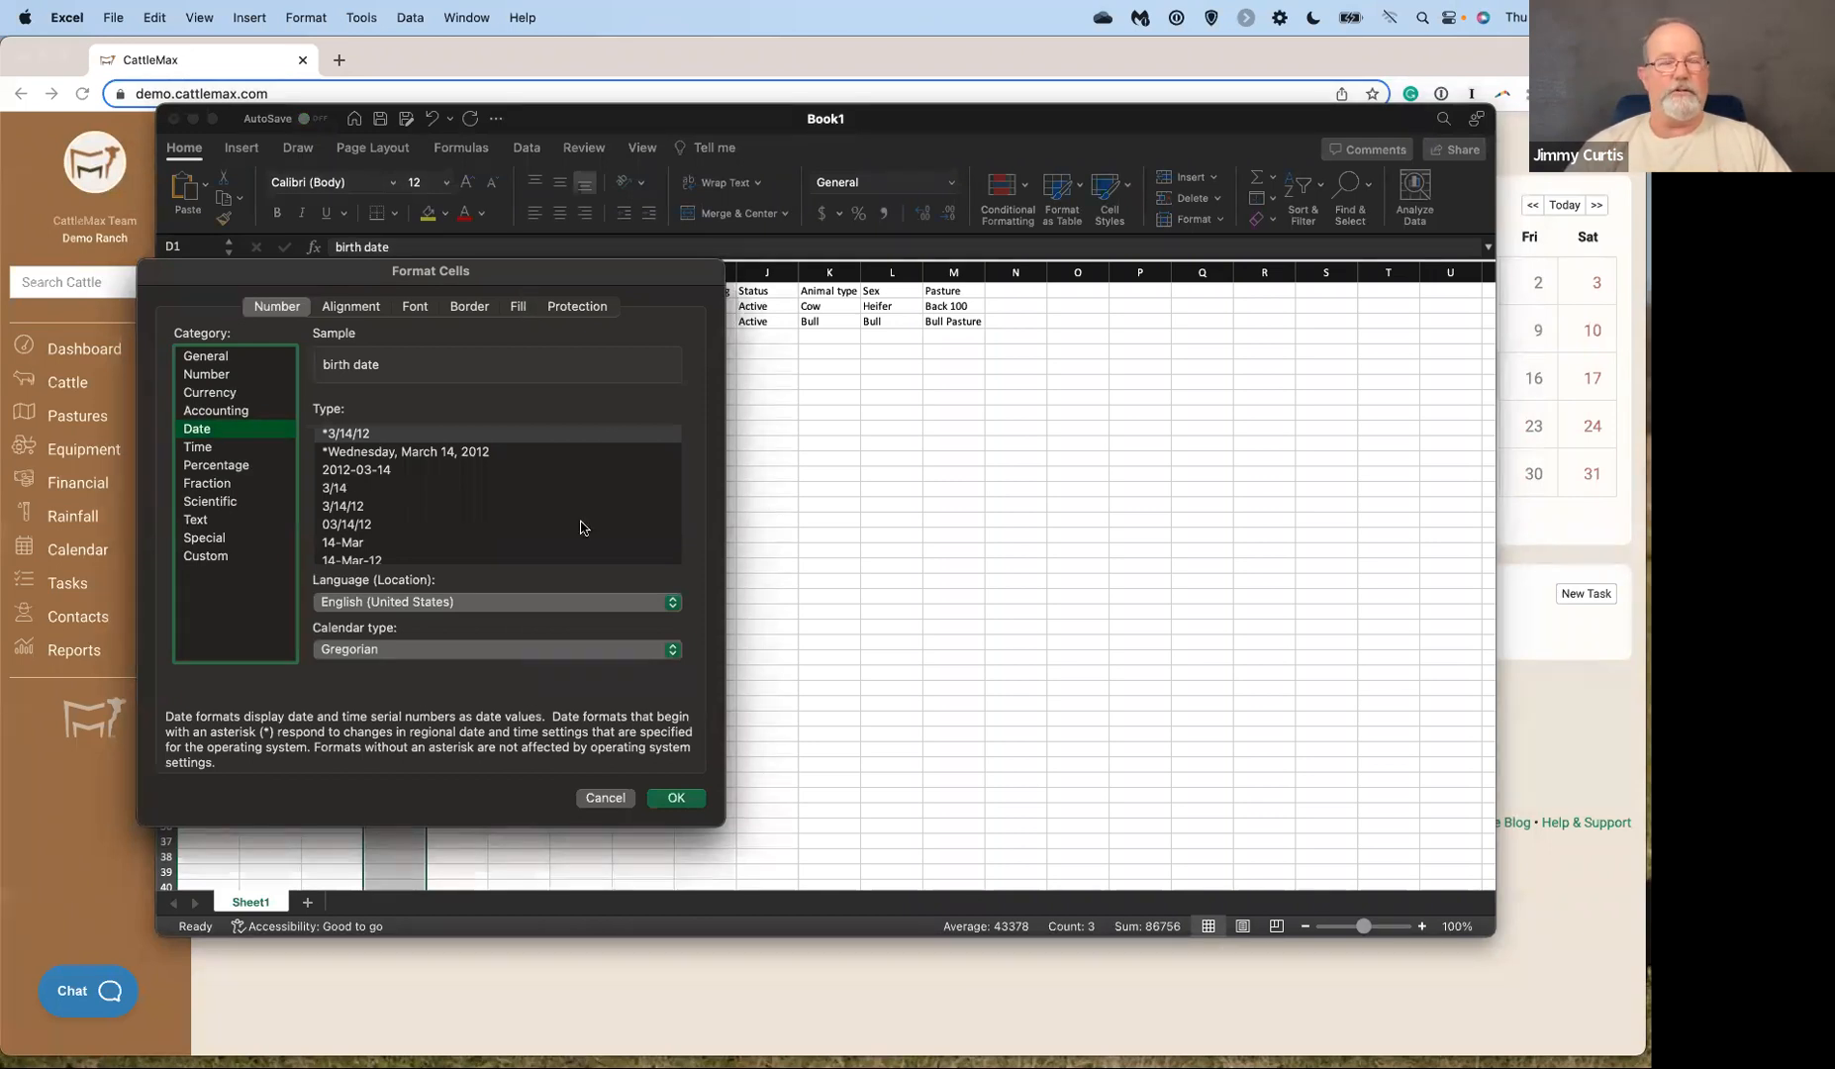
{"action": "left_click", "coordinate": [677, 800]}
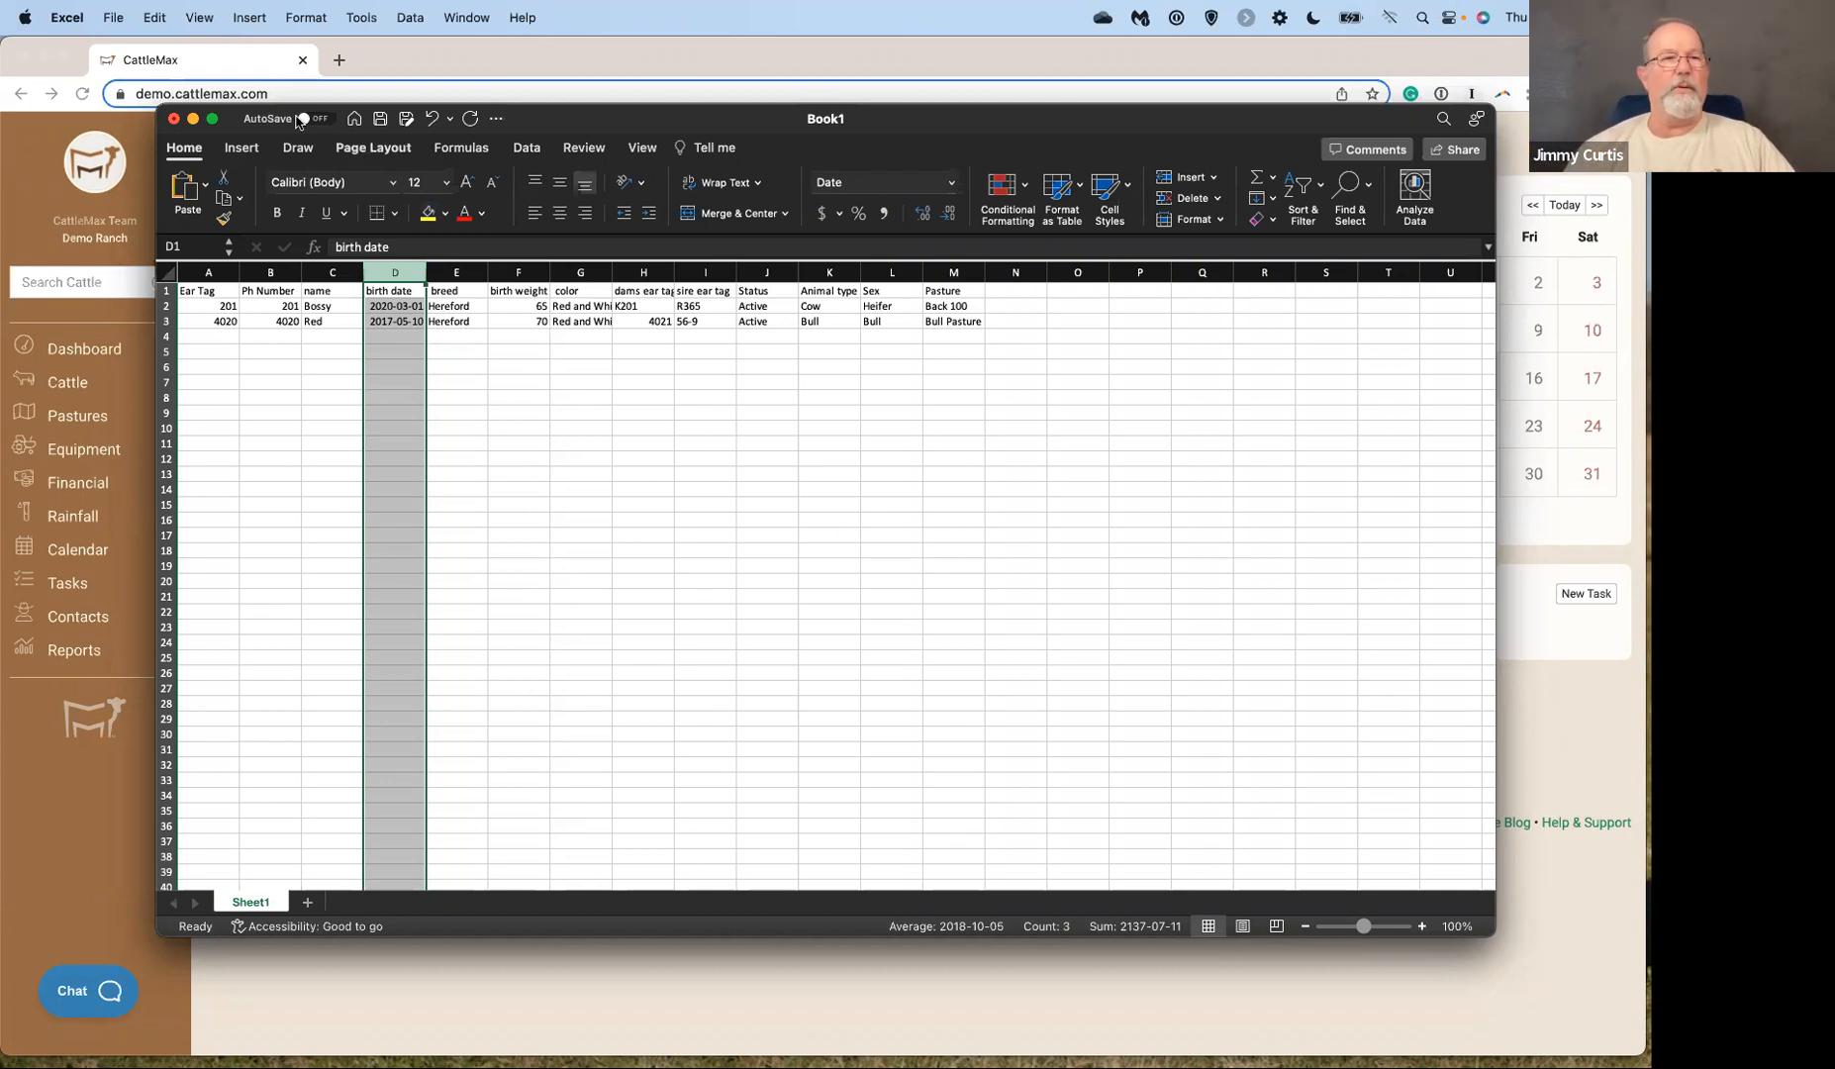
Save the workbook to the Desktop as "Cow to import" in Comma Separated Values (.csv) format.
{"action": "left_click", "coordinate": [112, 18]}
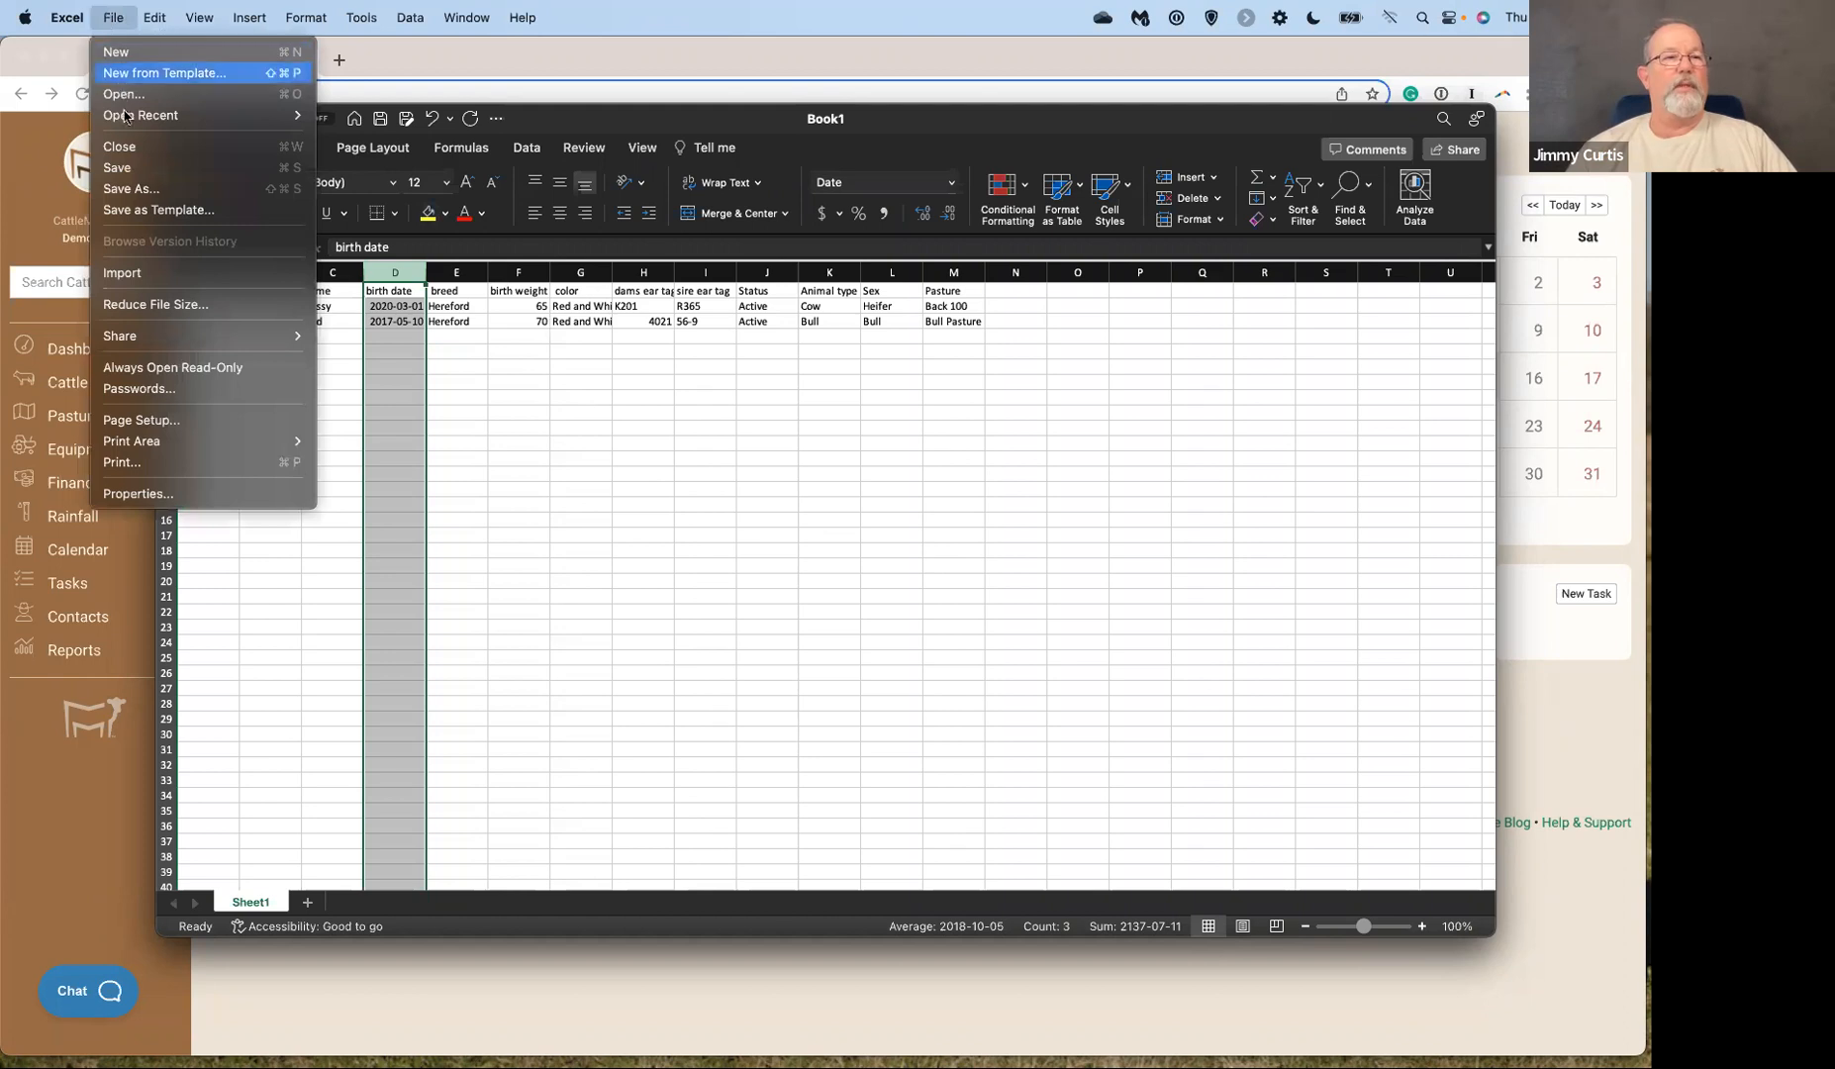
{"action": "left_click", "coordinate": [139, 190]}
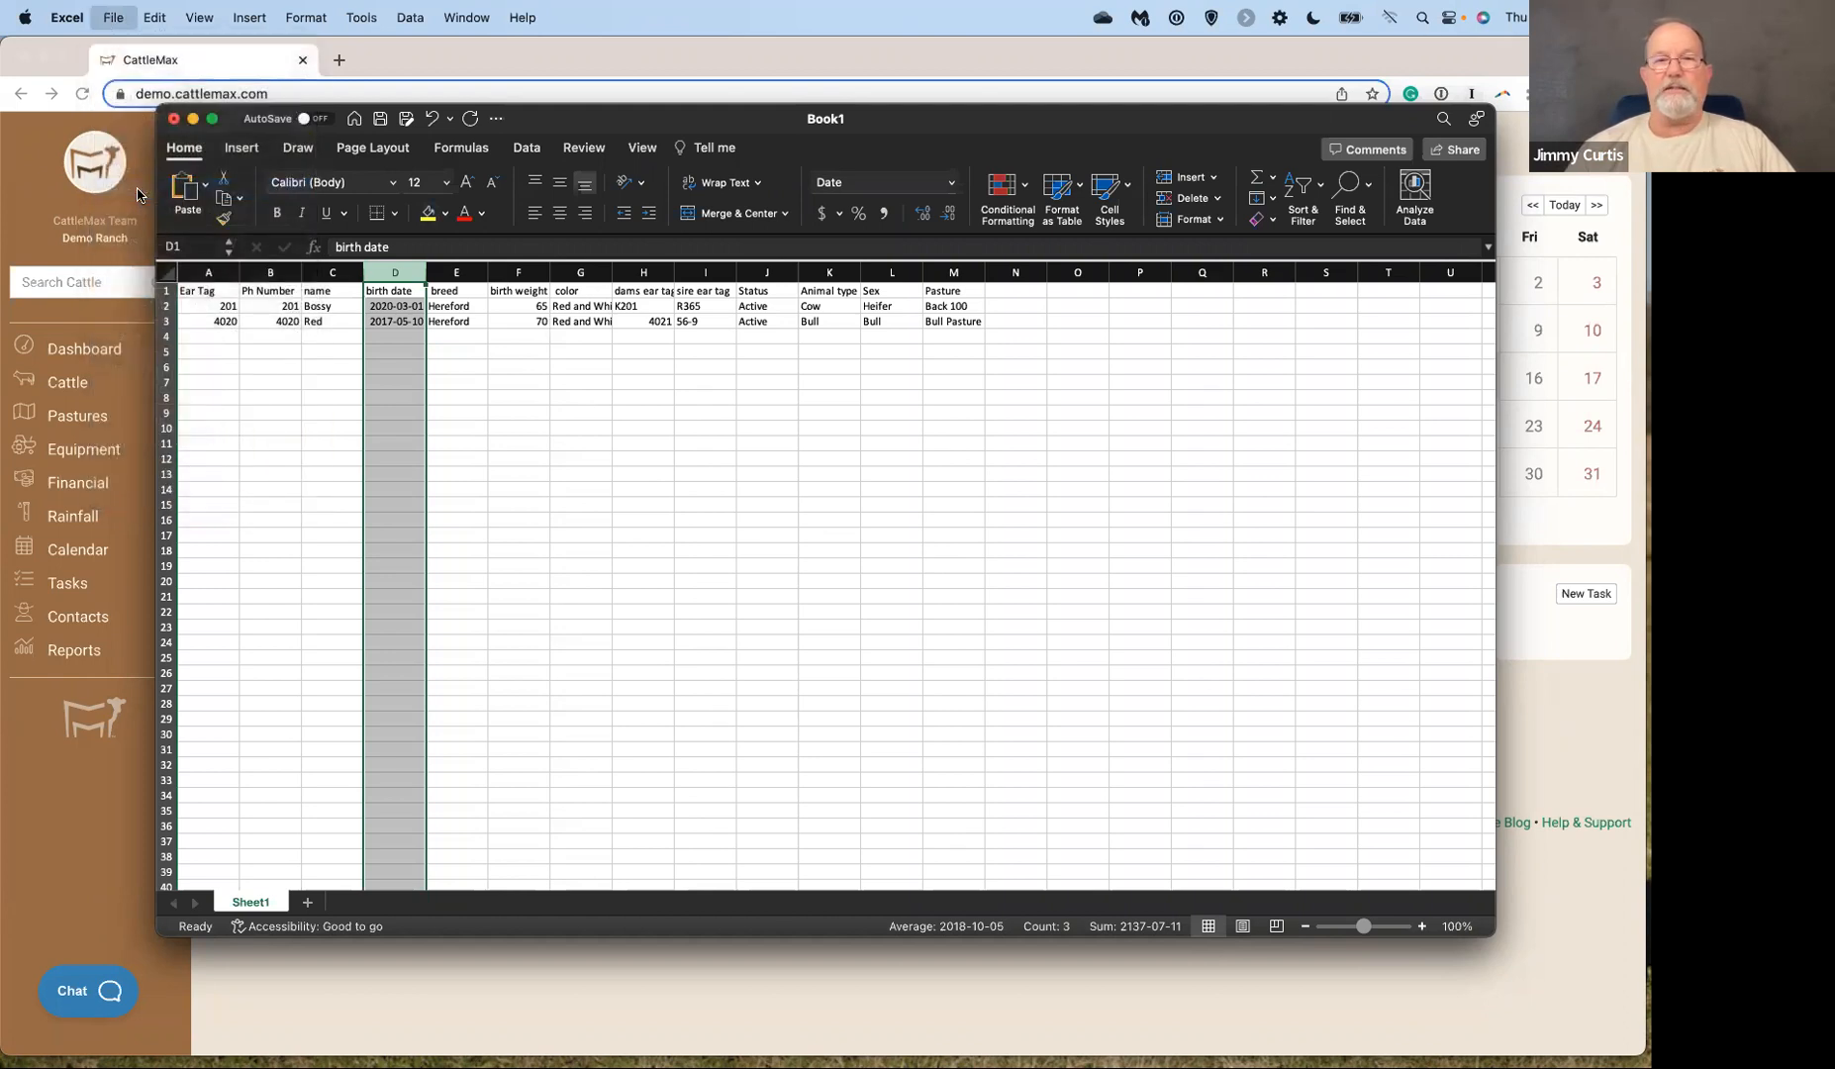
{"action": "type", "text": "Cow"}
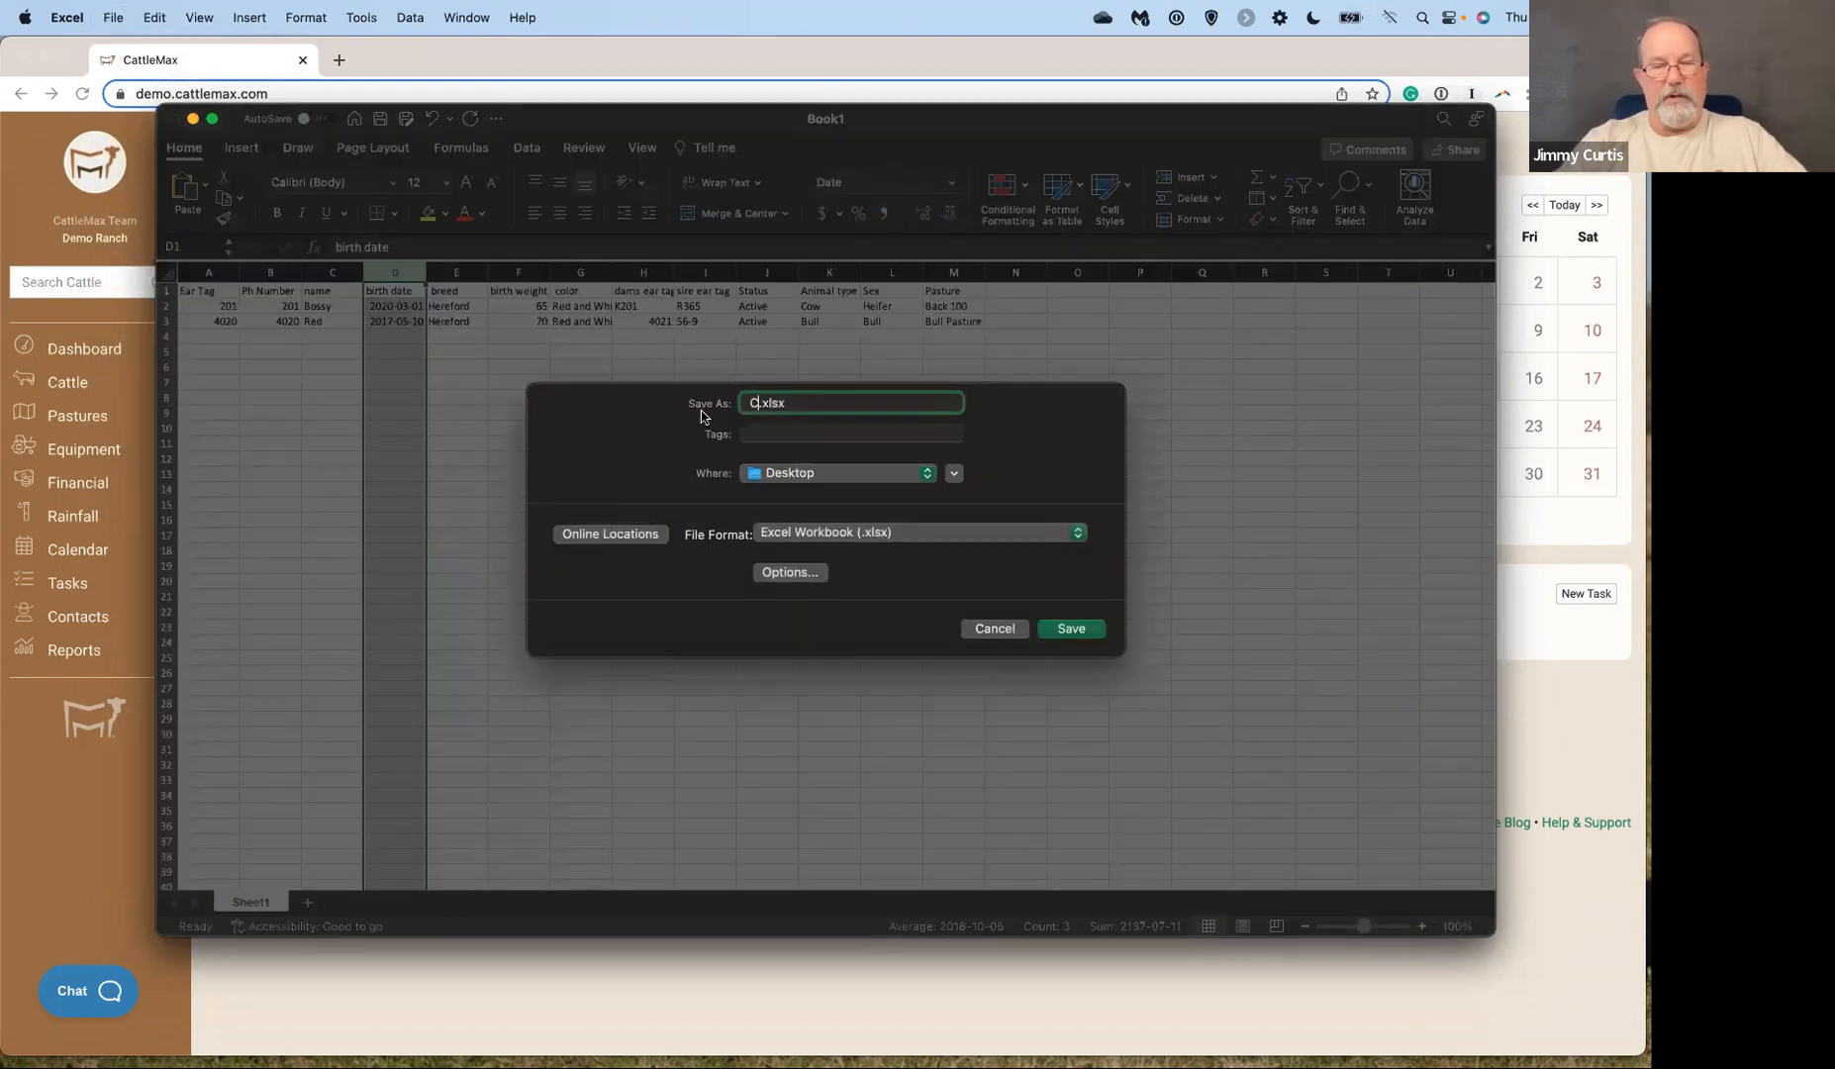
{"action": "type", "text": " to iimpo"}
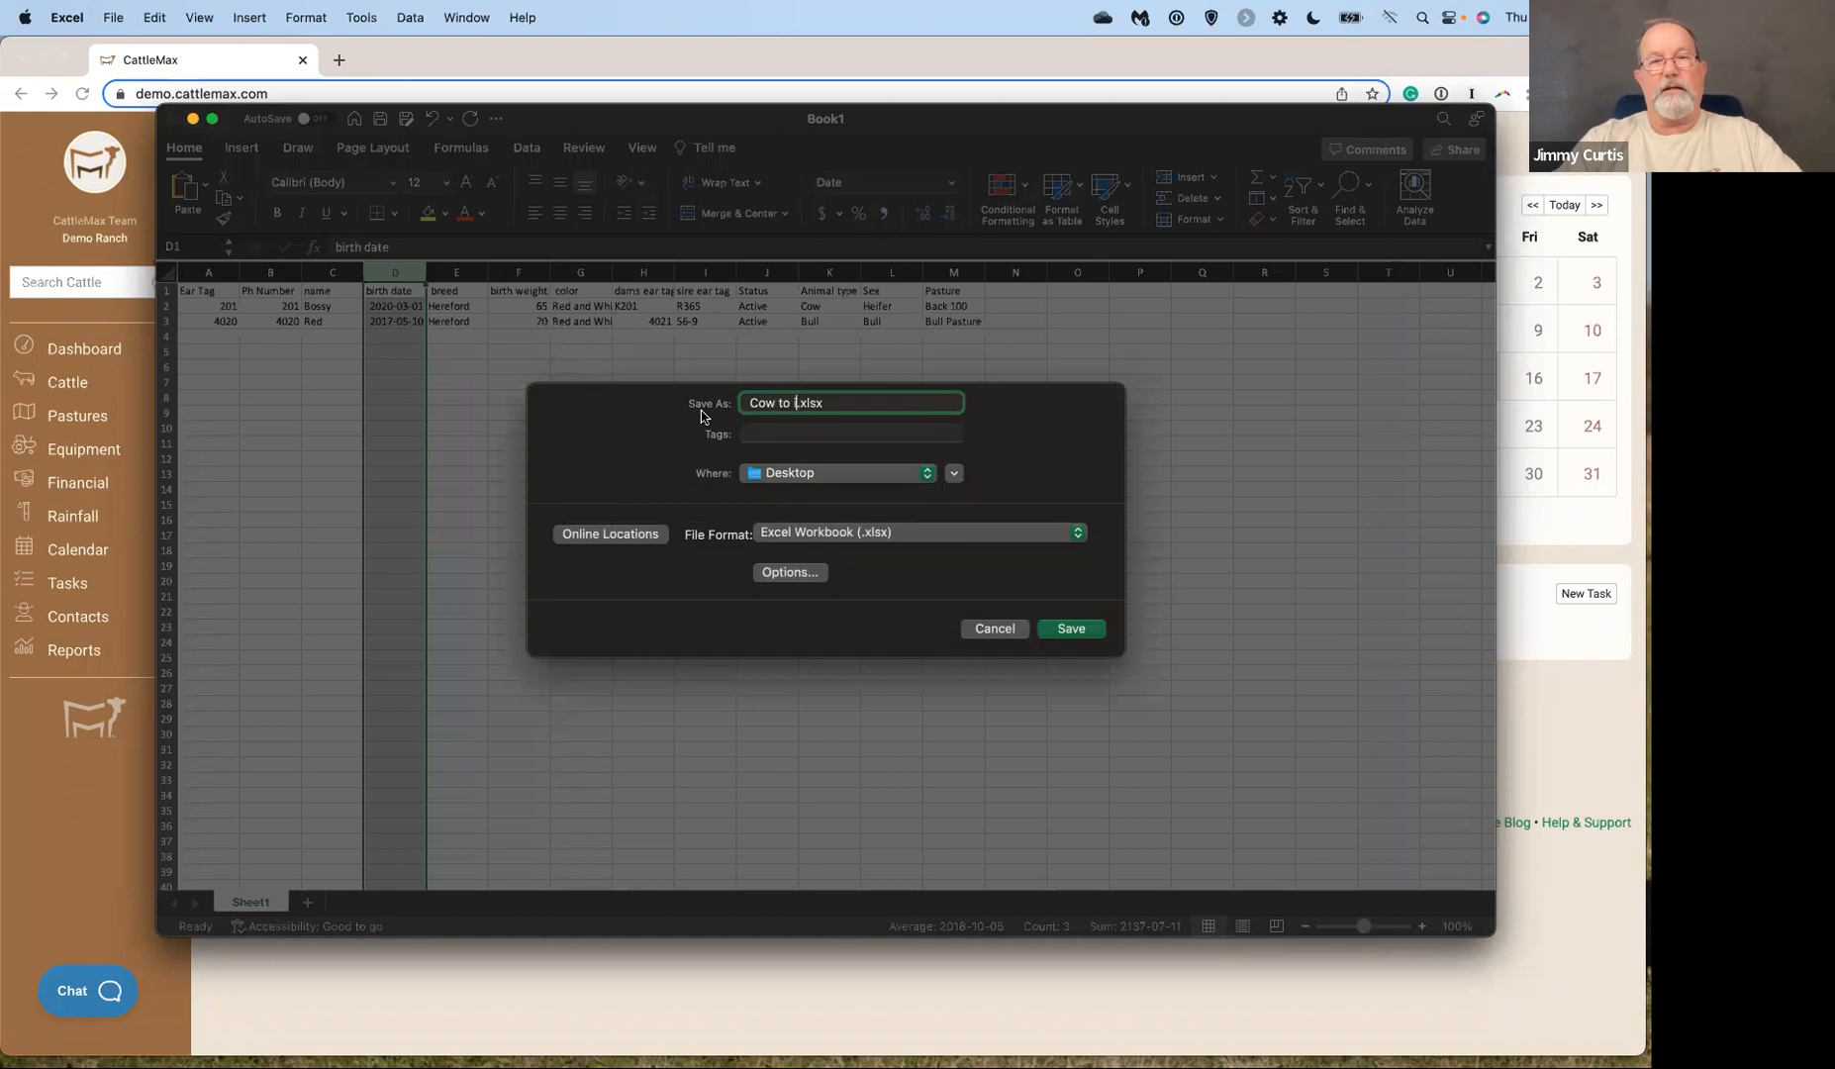
{"action": "key", "text": "BackSpace"}
{"action": "key", "text": "BackSpace"}
{"action": "key", "text": "BackSpace"}
{"action": "key", "text": "BackSpace"}
{"action": "type", "text": "mport"}
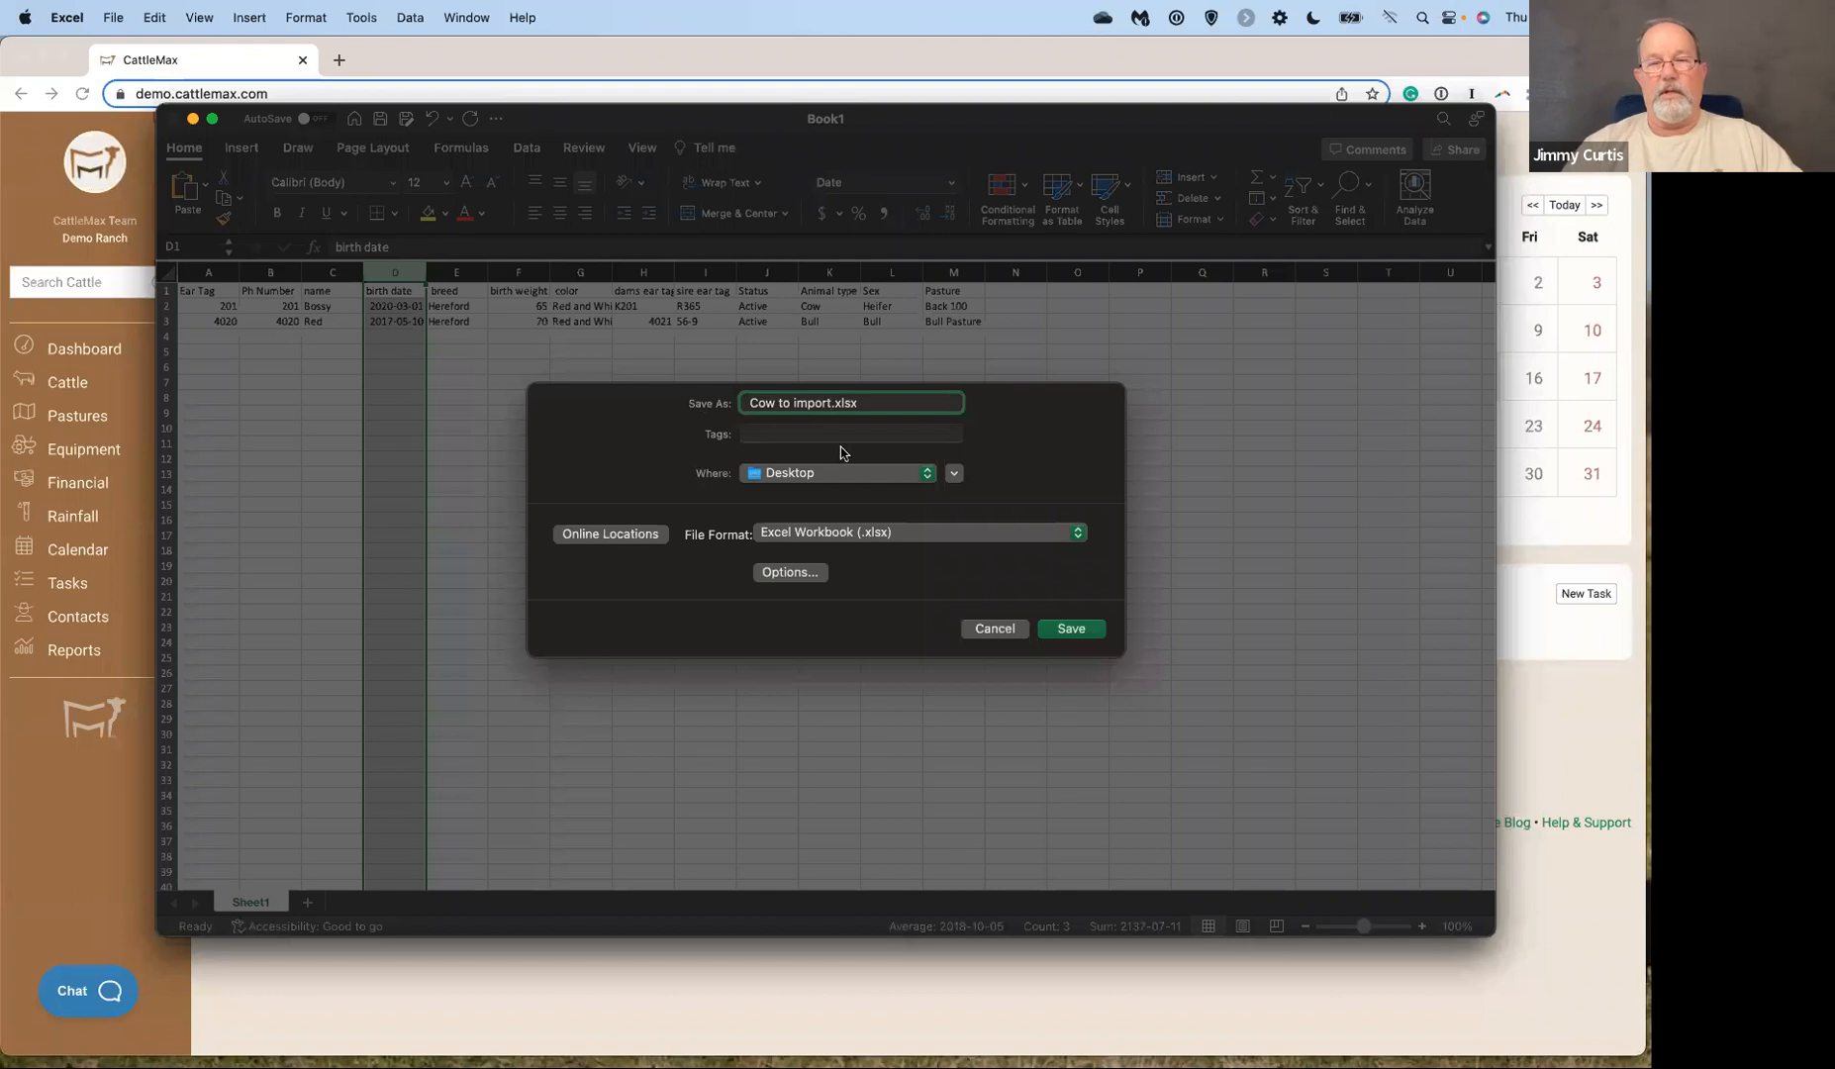
{"action": "left_click", "coordinate": [1077, 535]}
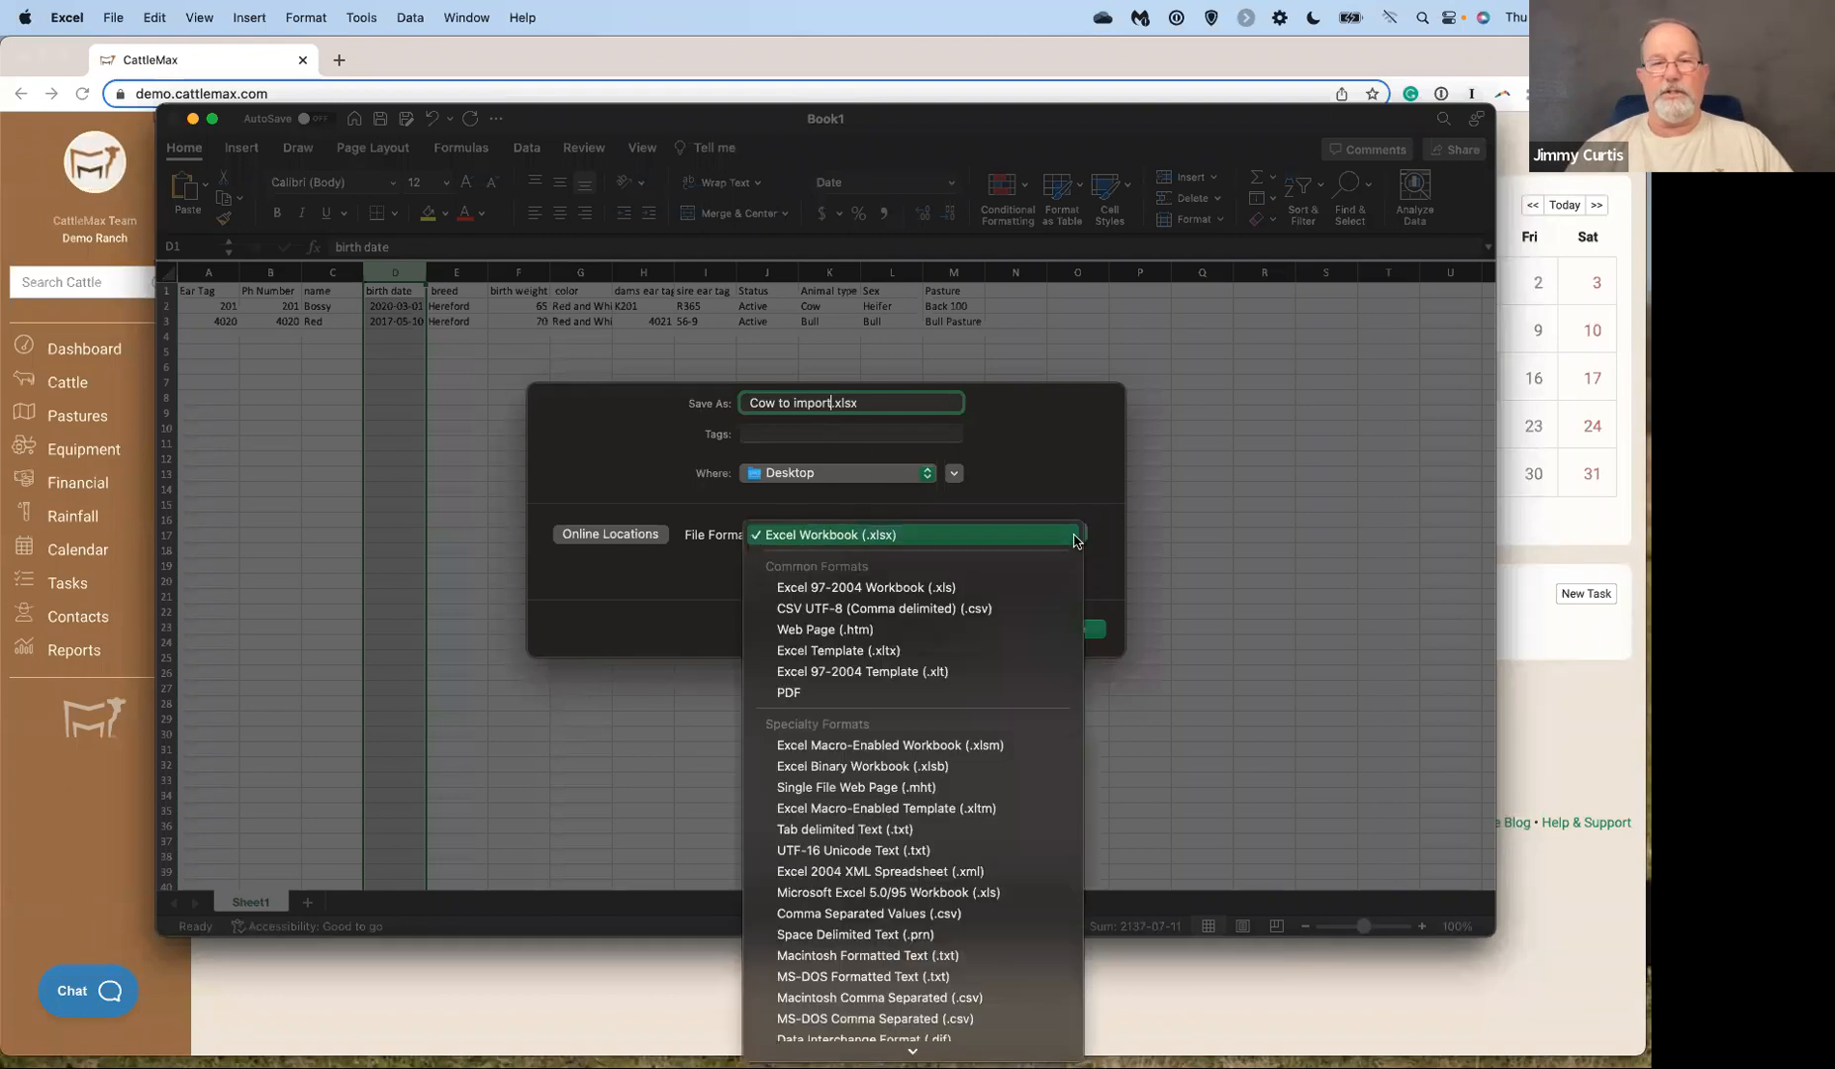
{"action": "left_click", "coordinate": [879, 918]}
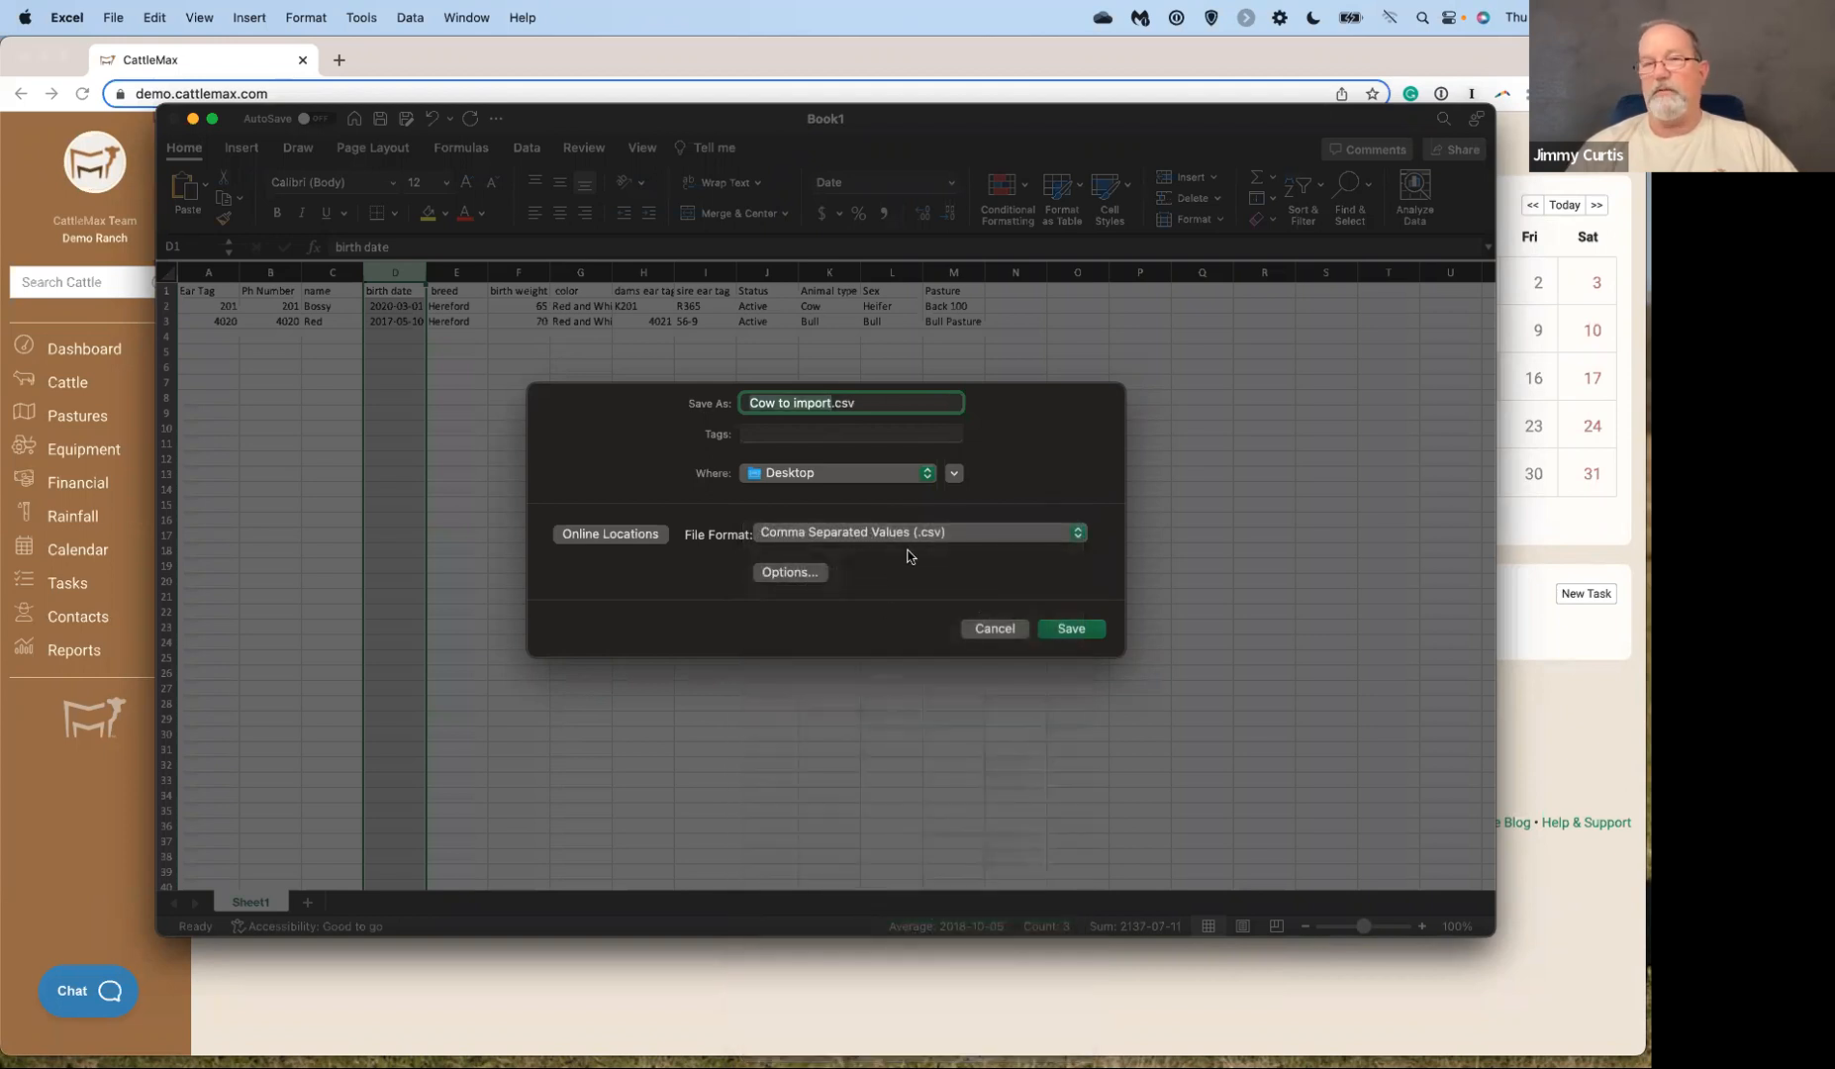
{"action": "left_click", "coordinate": [1074, 632]}
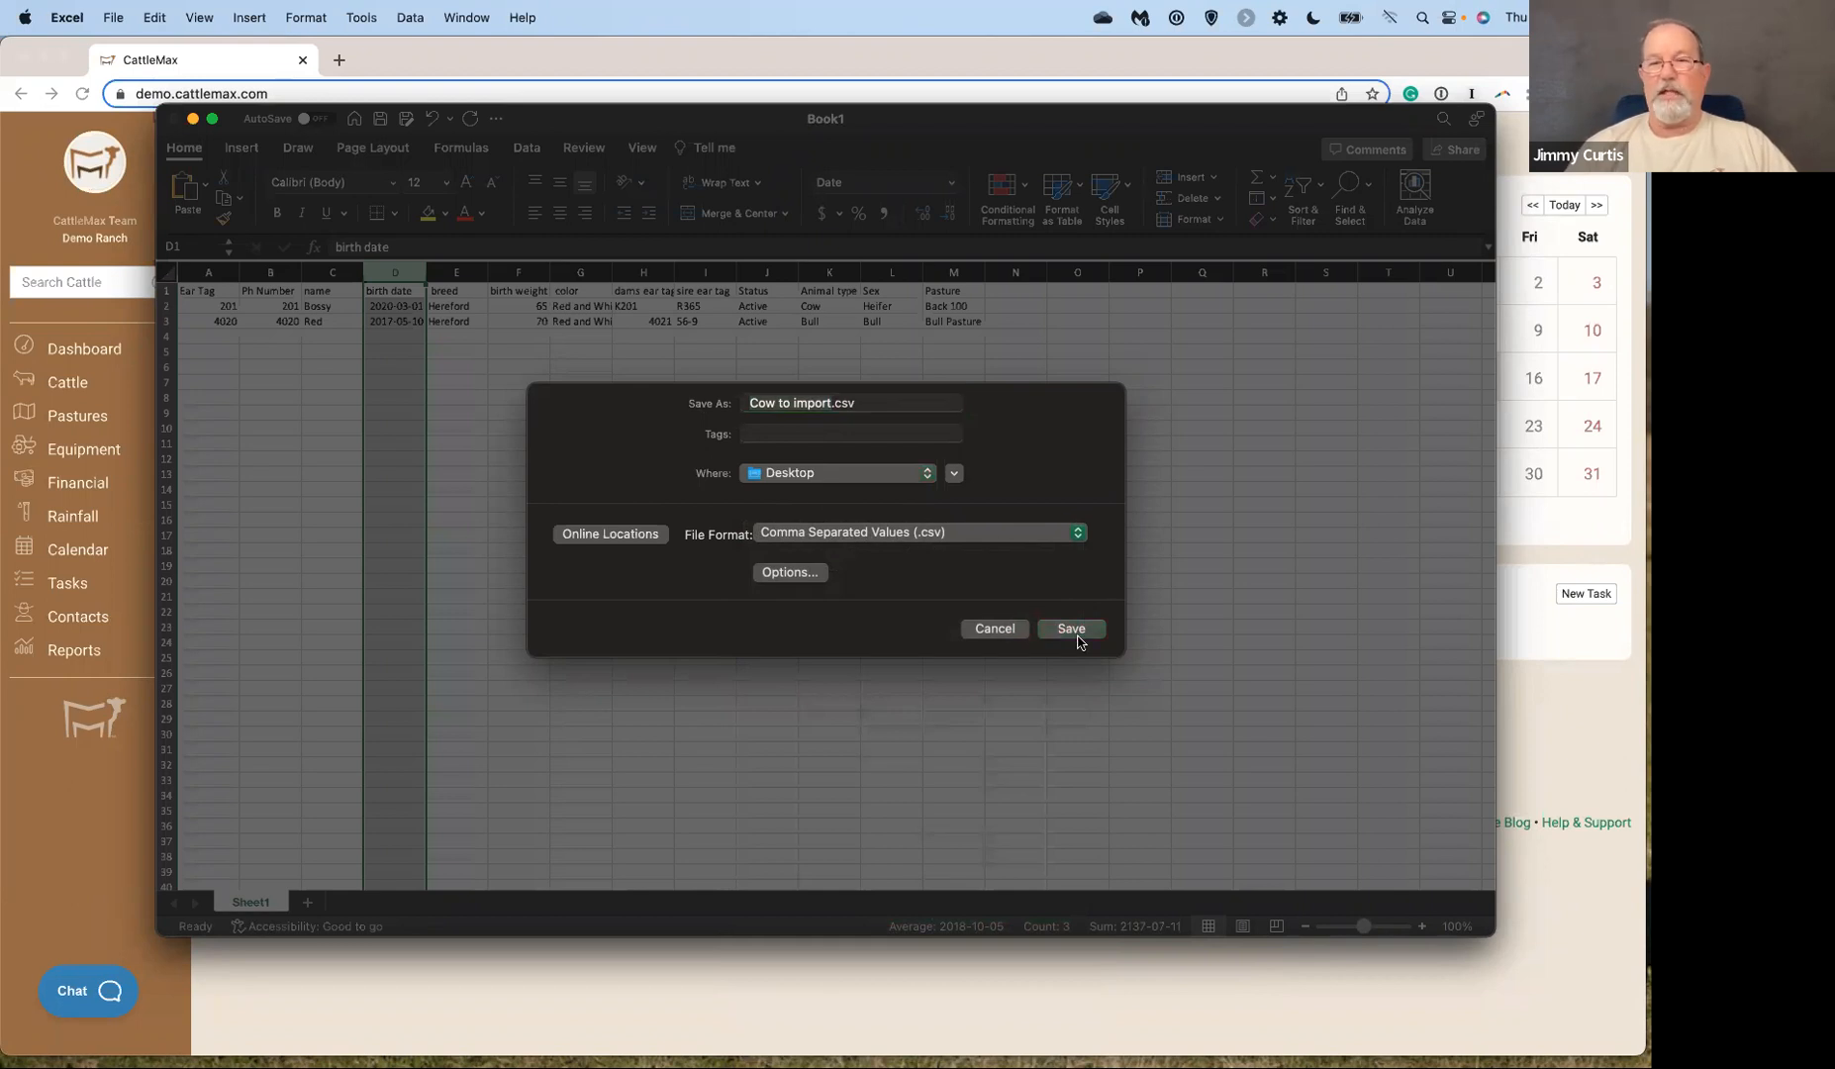
Close the Excel workbook and switch to CattleMax in Chrome, opening the Cattle page.
{"action": "left_click", "coordinate": [173, 118]}
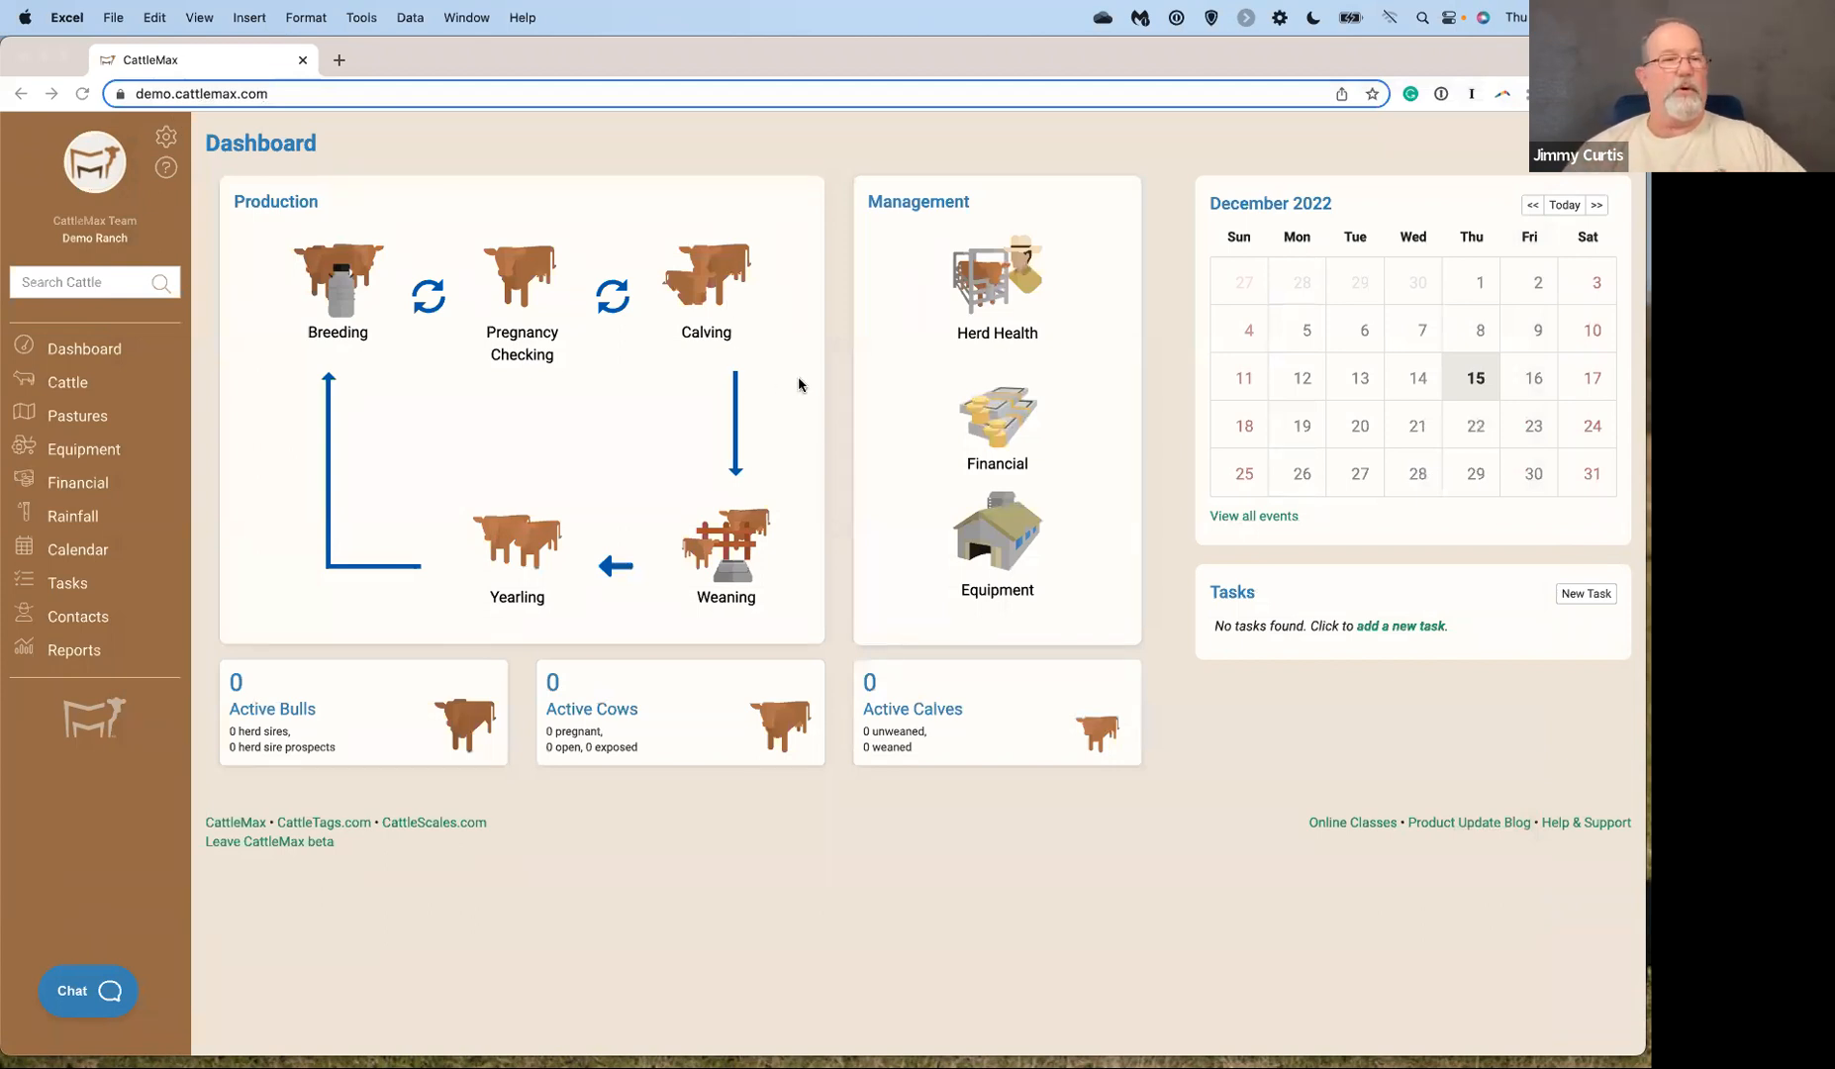
{"action": "left_click", "coordinate": [67, 388]}
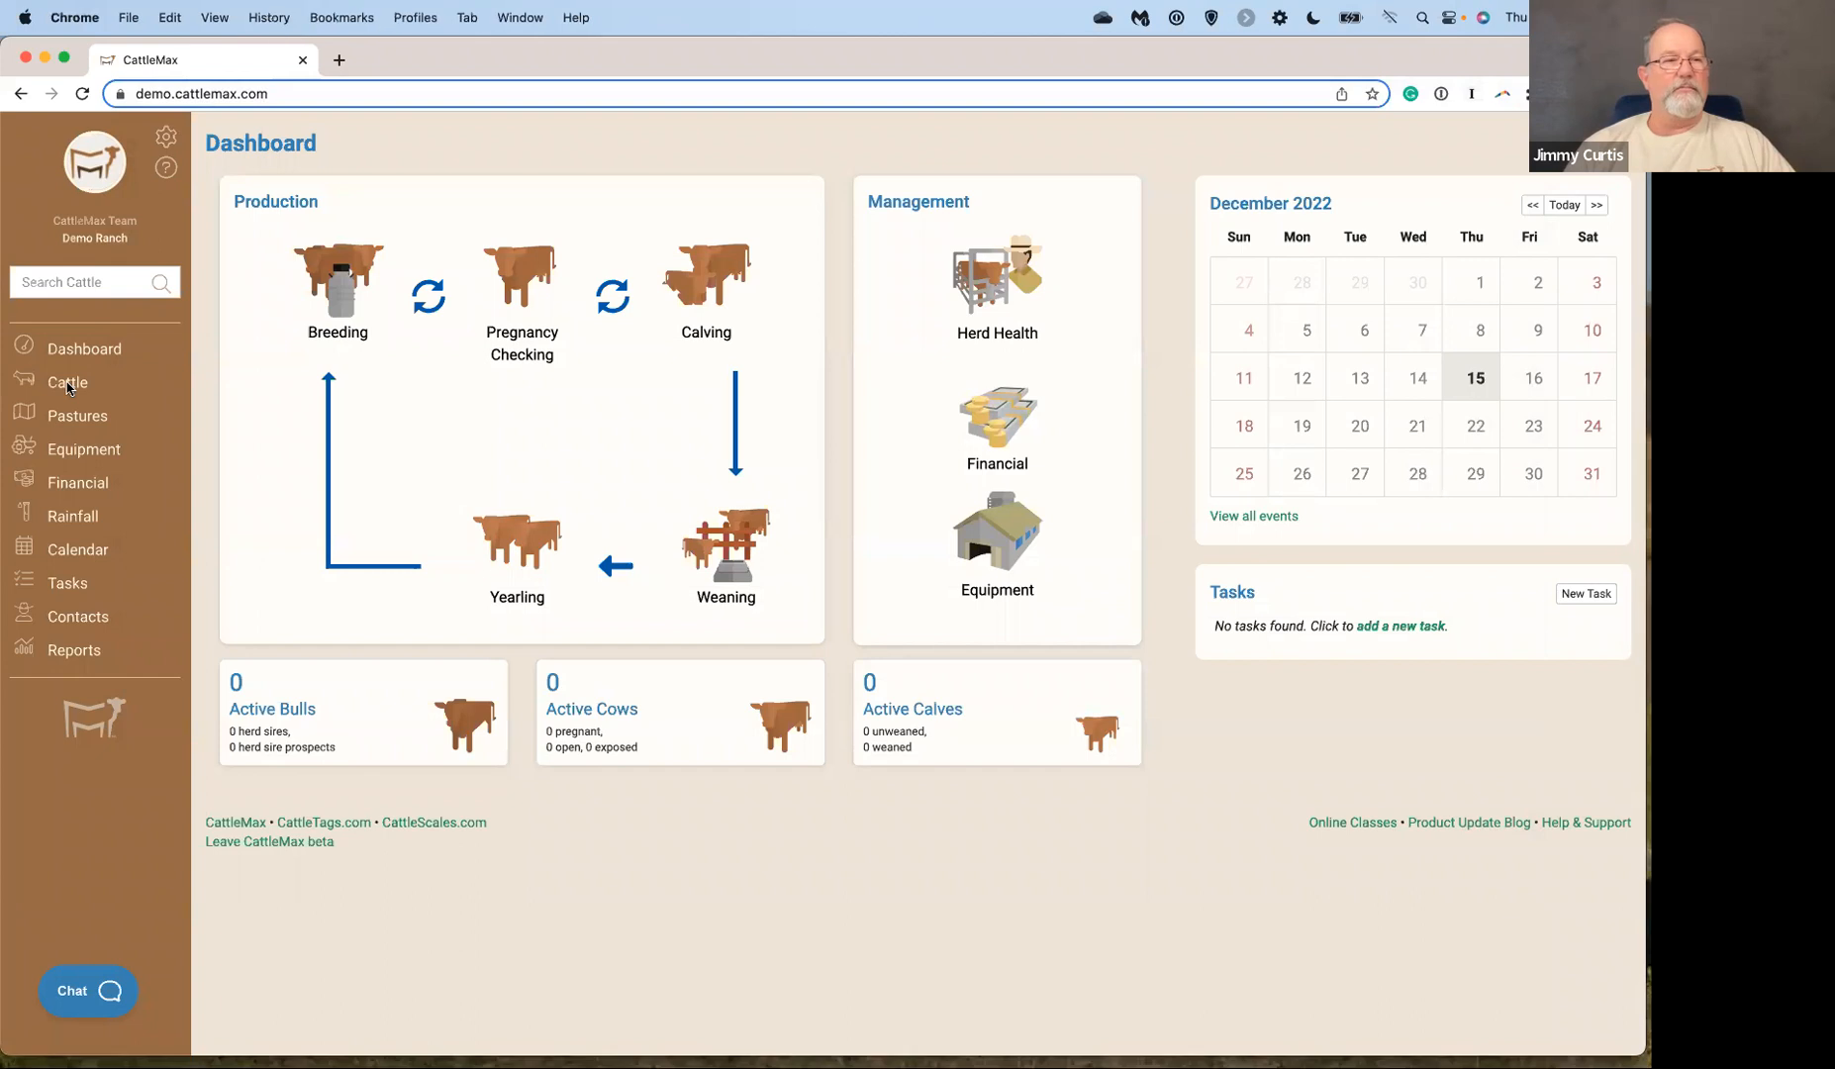
{"action": "left_click", "coordinate": [63, 388]}
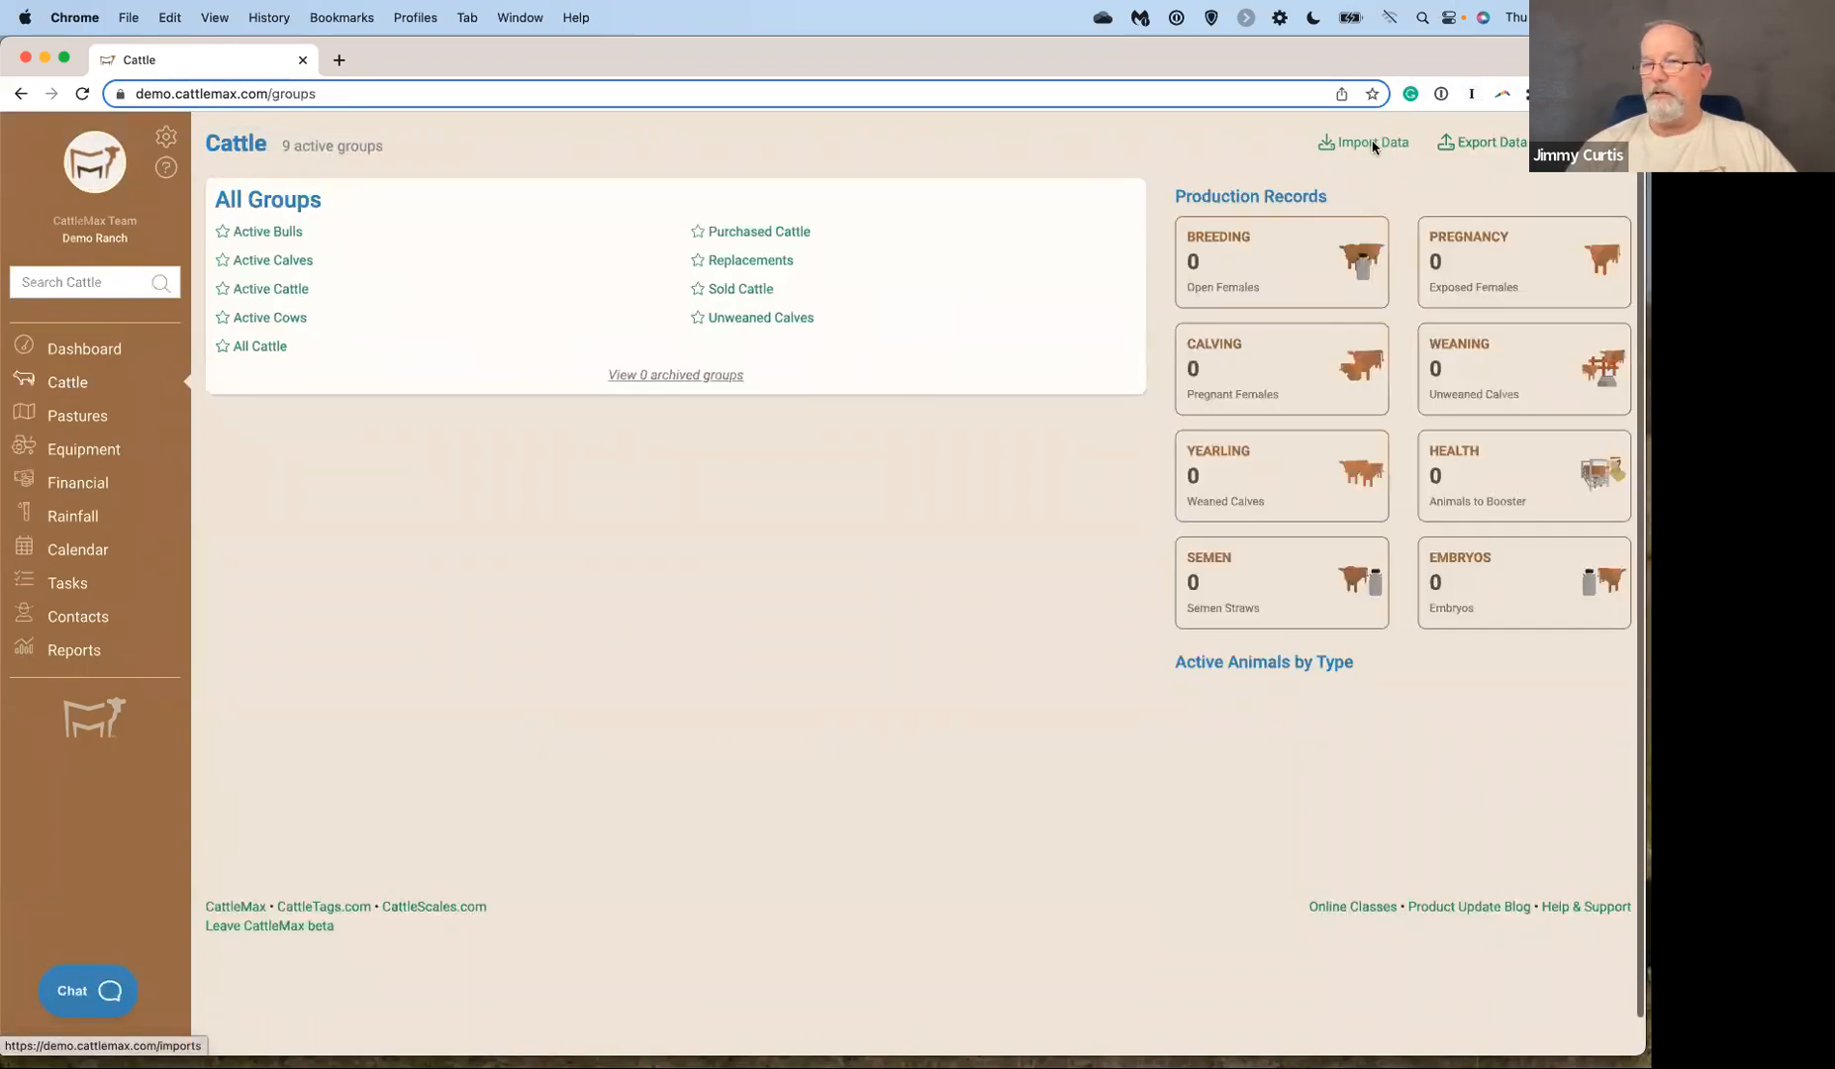
Start a data import from a spreadsheet with Animals as the new records to import.
{"action": "left_click", "coordinate": [1372, 148]}
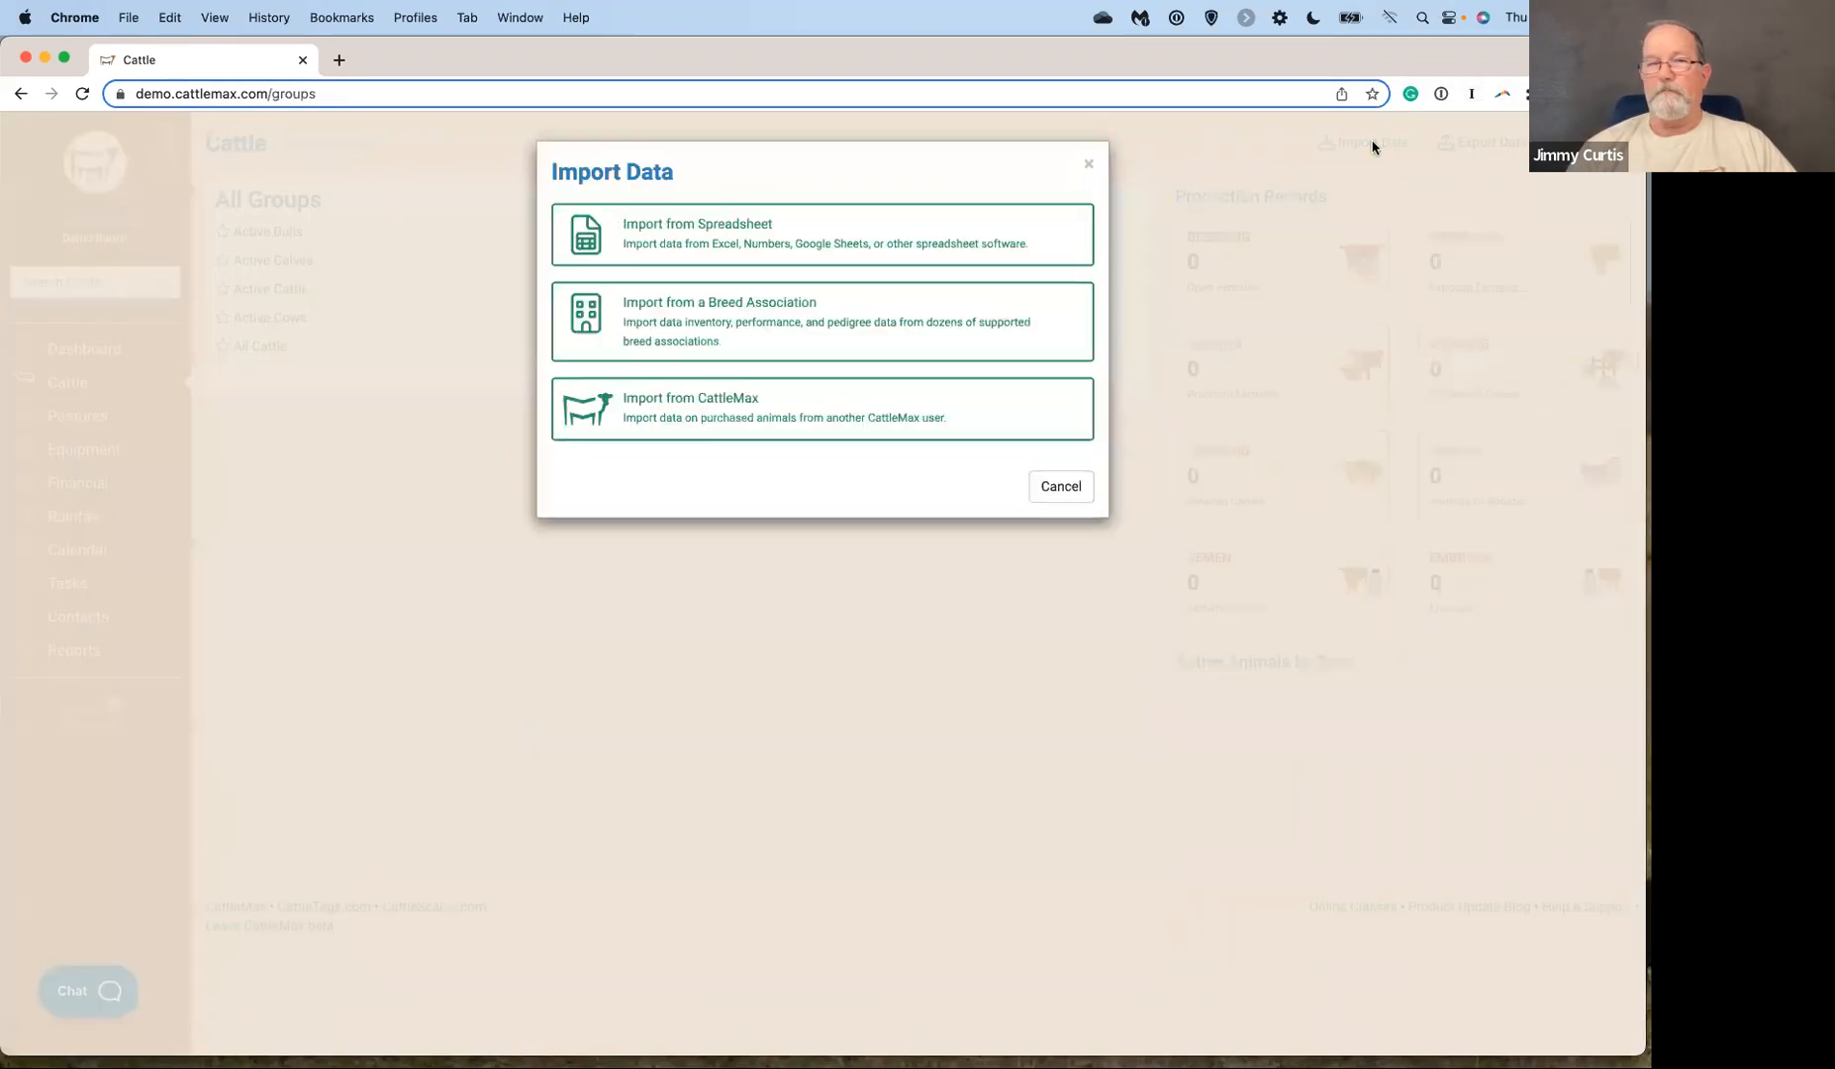
{"action": "left_click", "coordinate": [812, 243]}
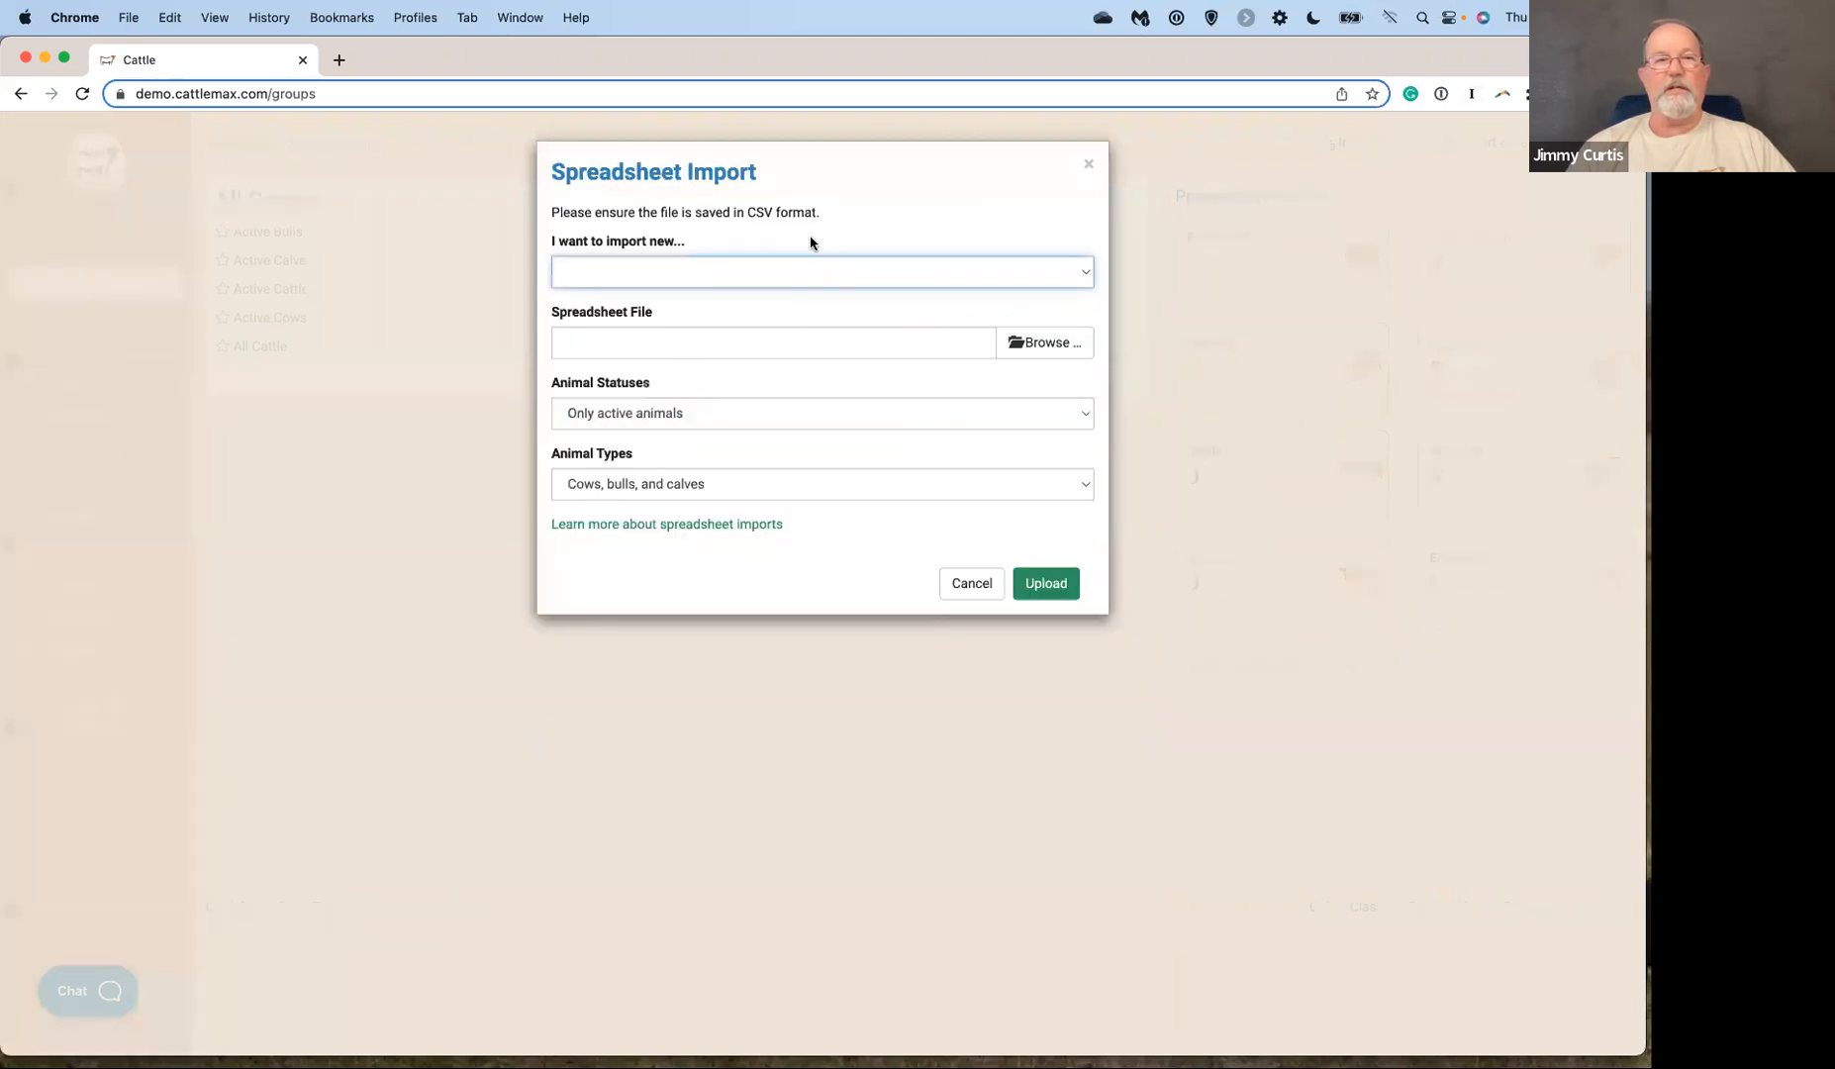
{"action": "left_click", "coordinate": [1084, 274]}
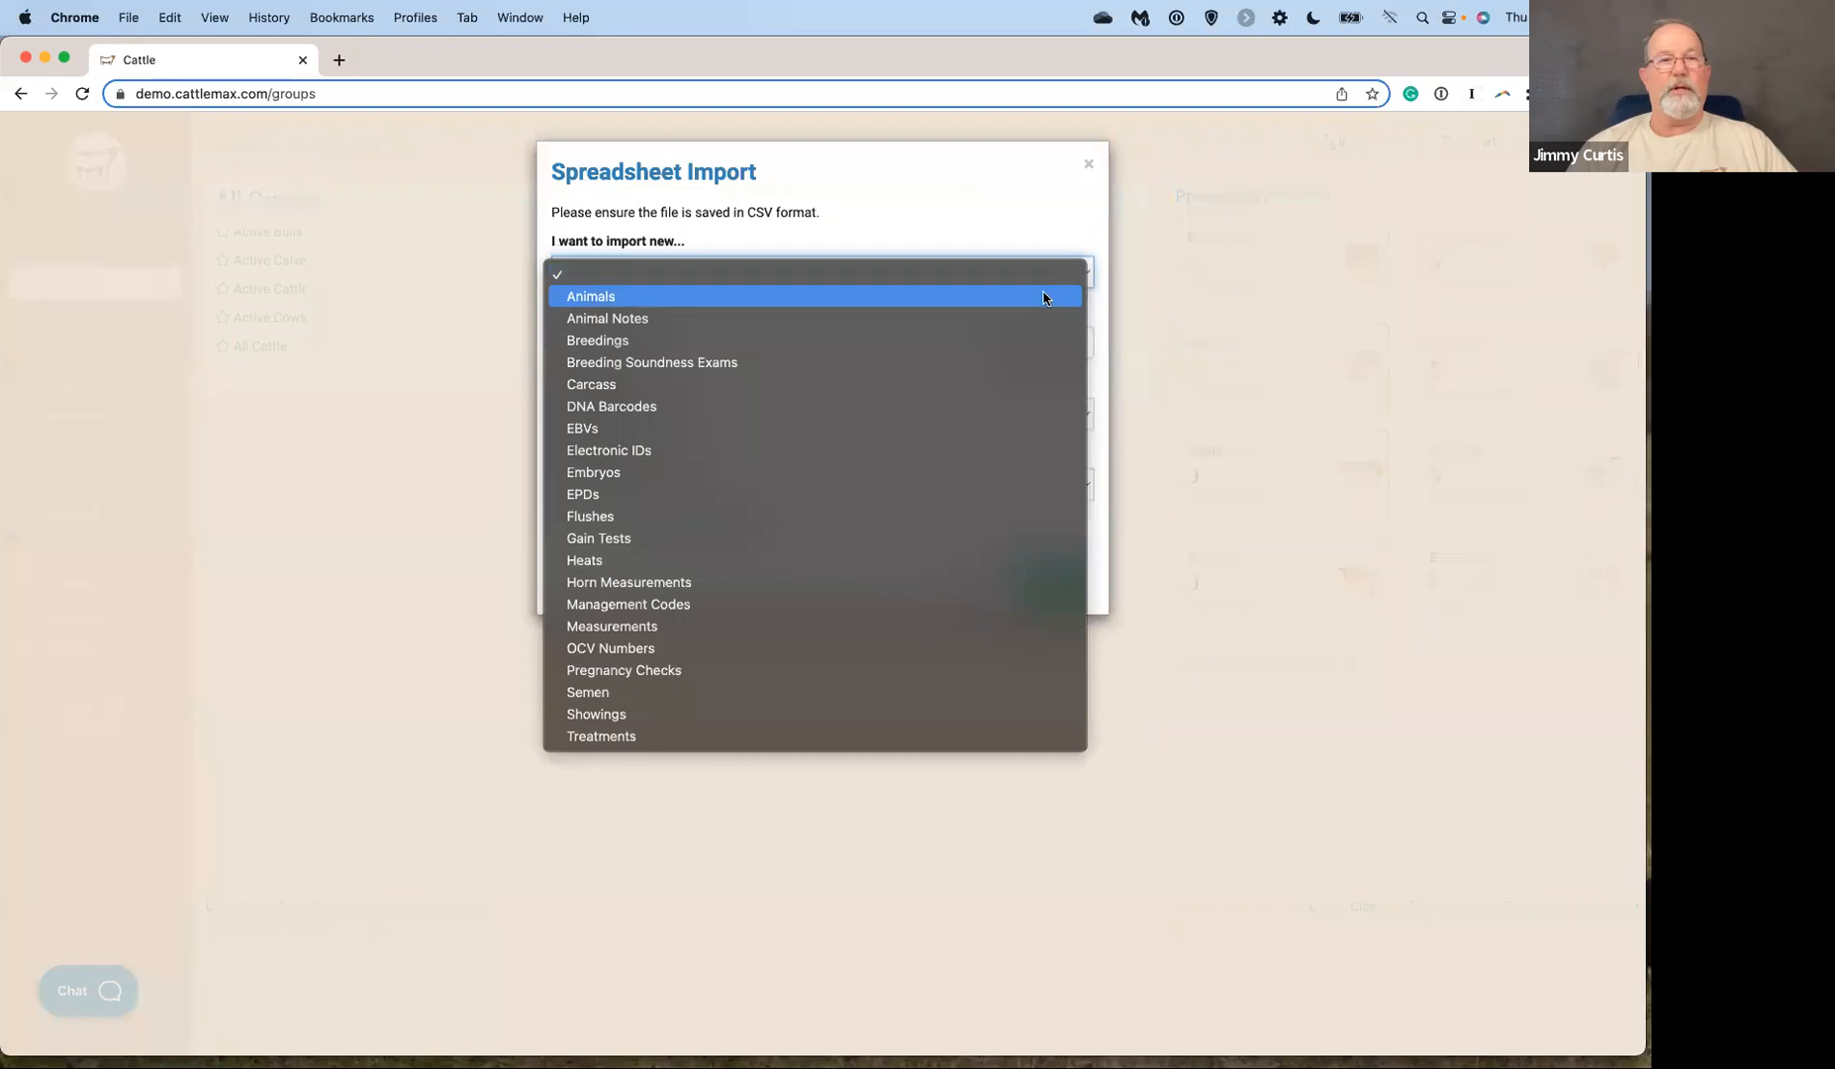
{"action": "left_click", "coordinate": [1043, 297]}
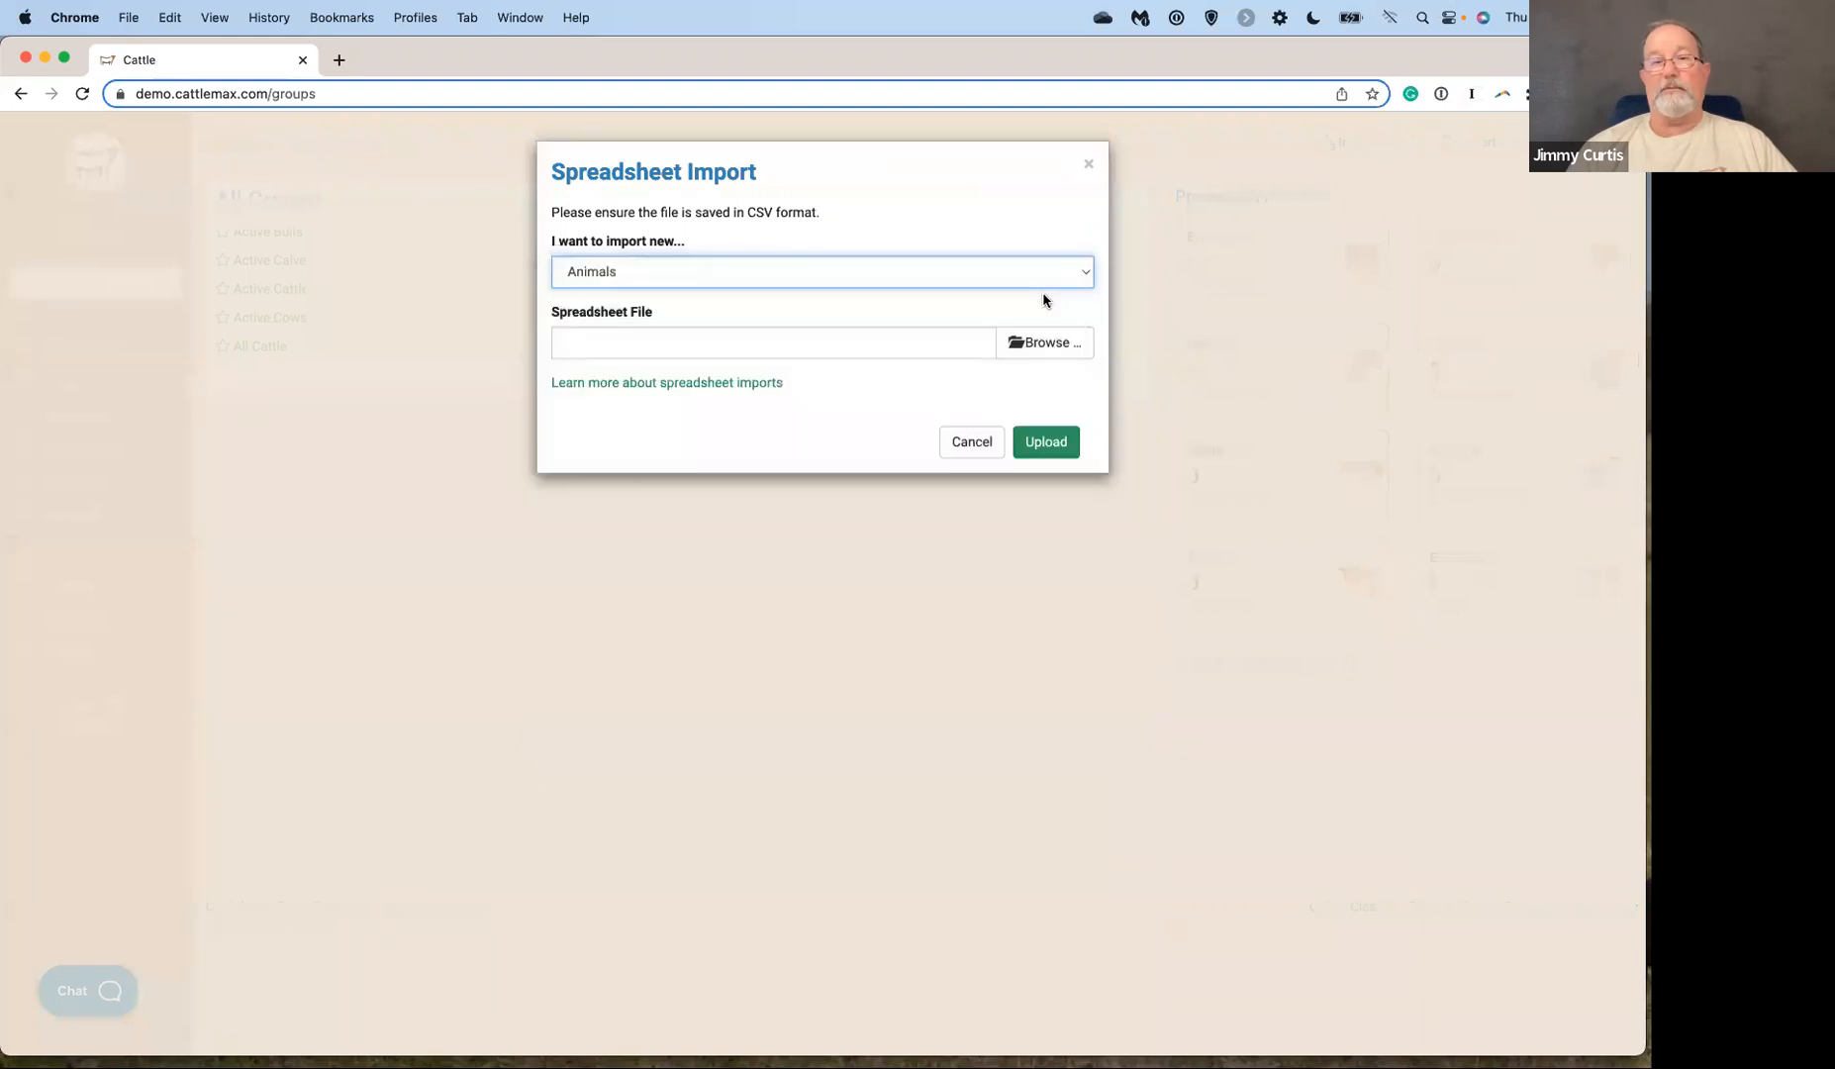
Choose "JCRanch Bulls Cows No EID.csv" from the Class folder as the spreadsheet file and upload it.
{"action": "left_click", "coordinate": [1043, 345]}
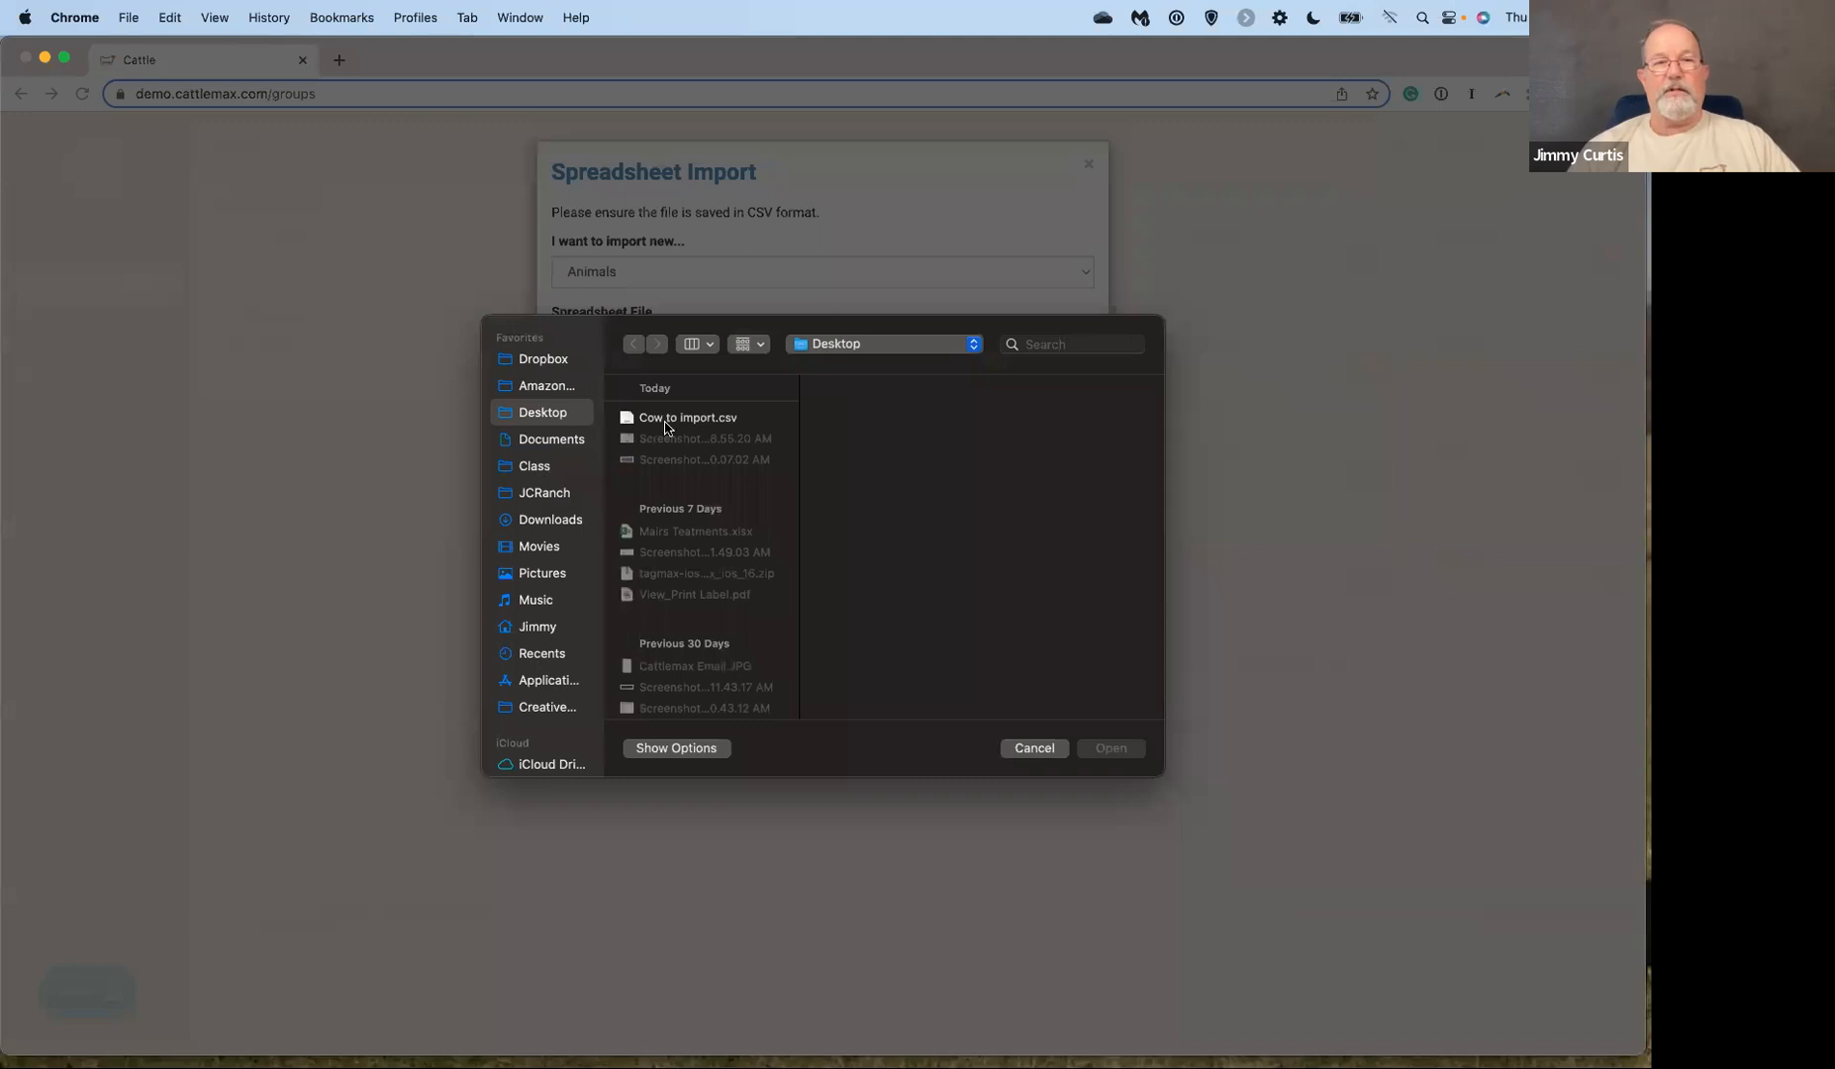
{"action": "left_click", "coordinate": [535, 469]}
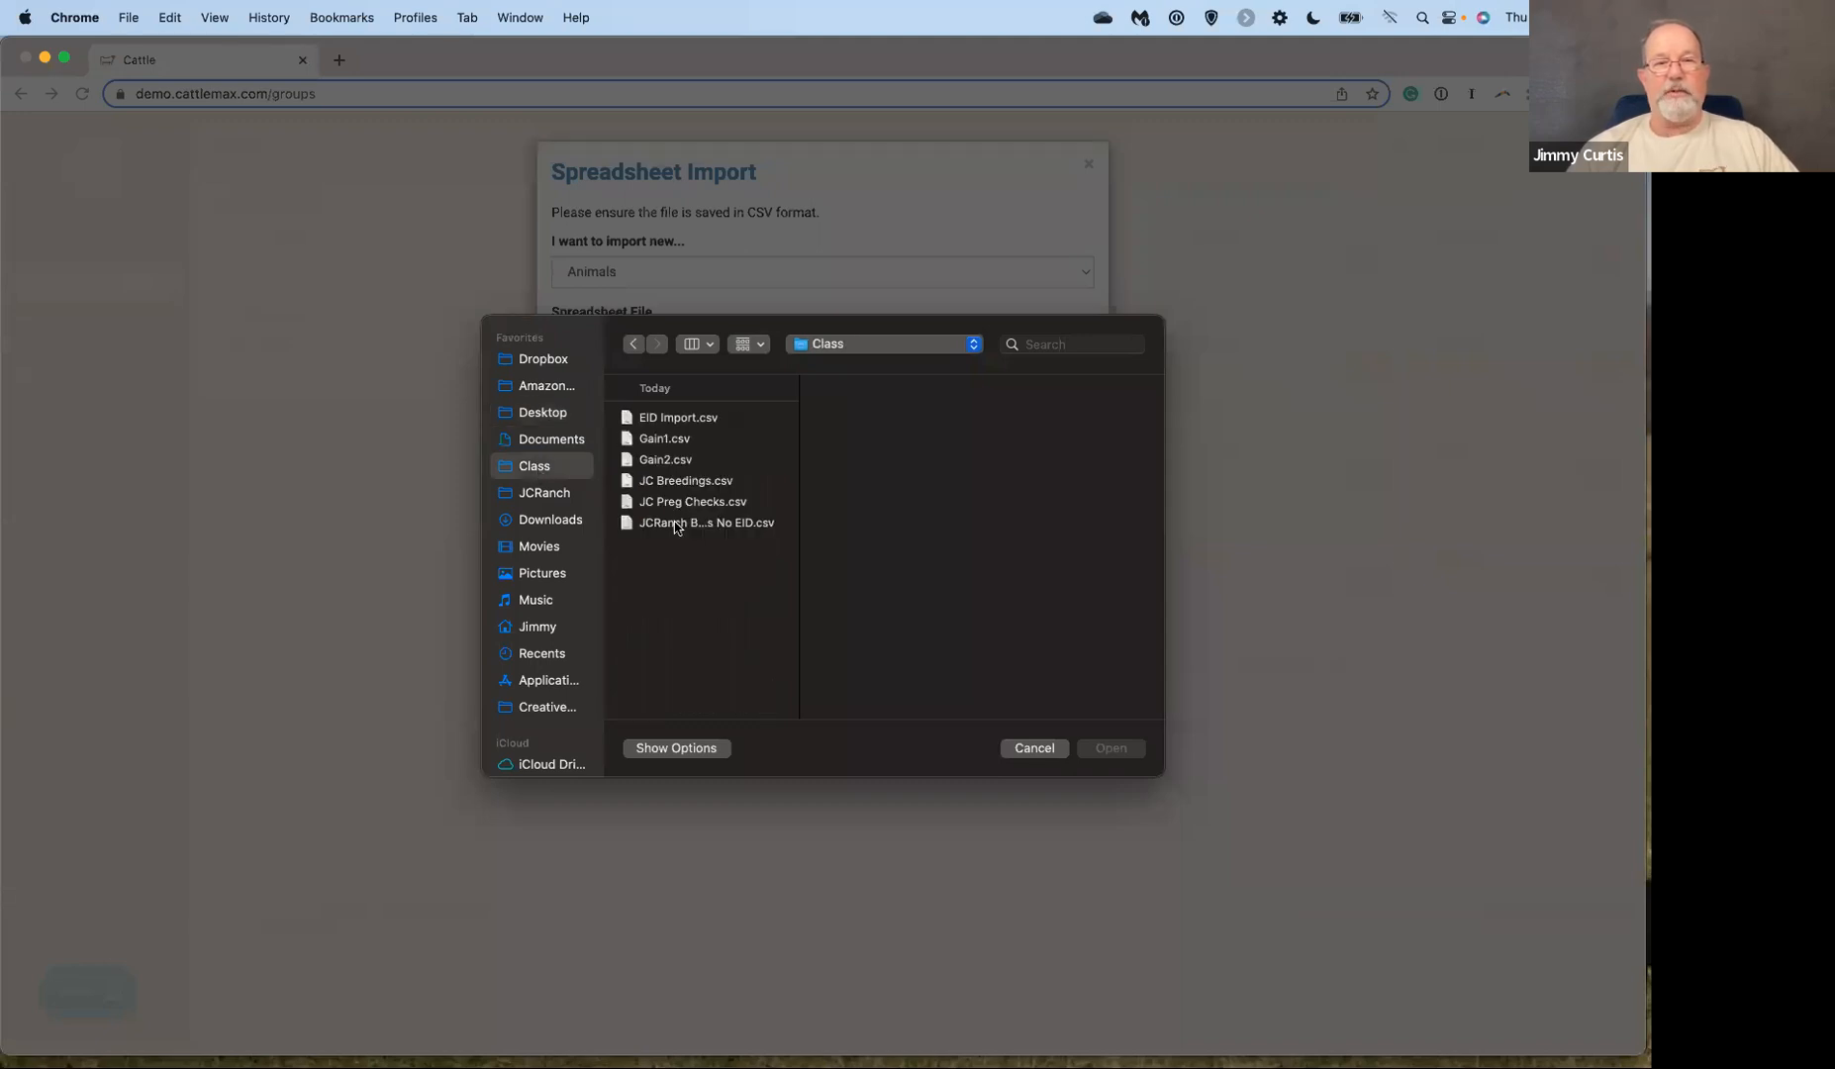
{"action": "left_click", "coordinate": [676, 524]}
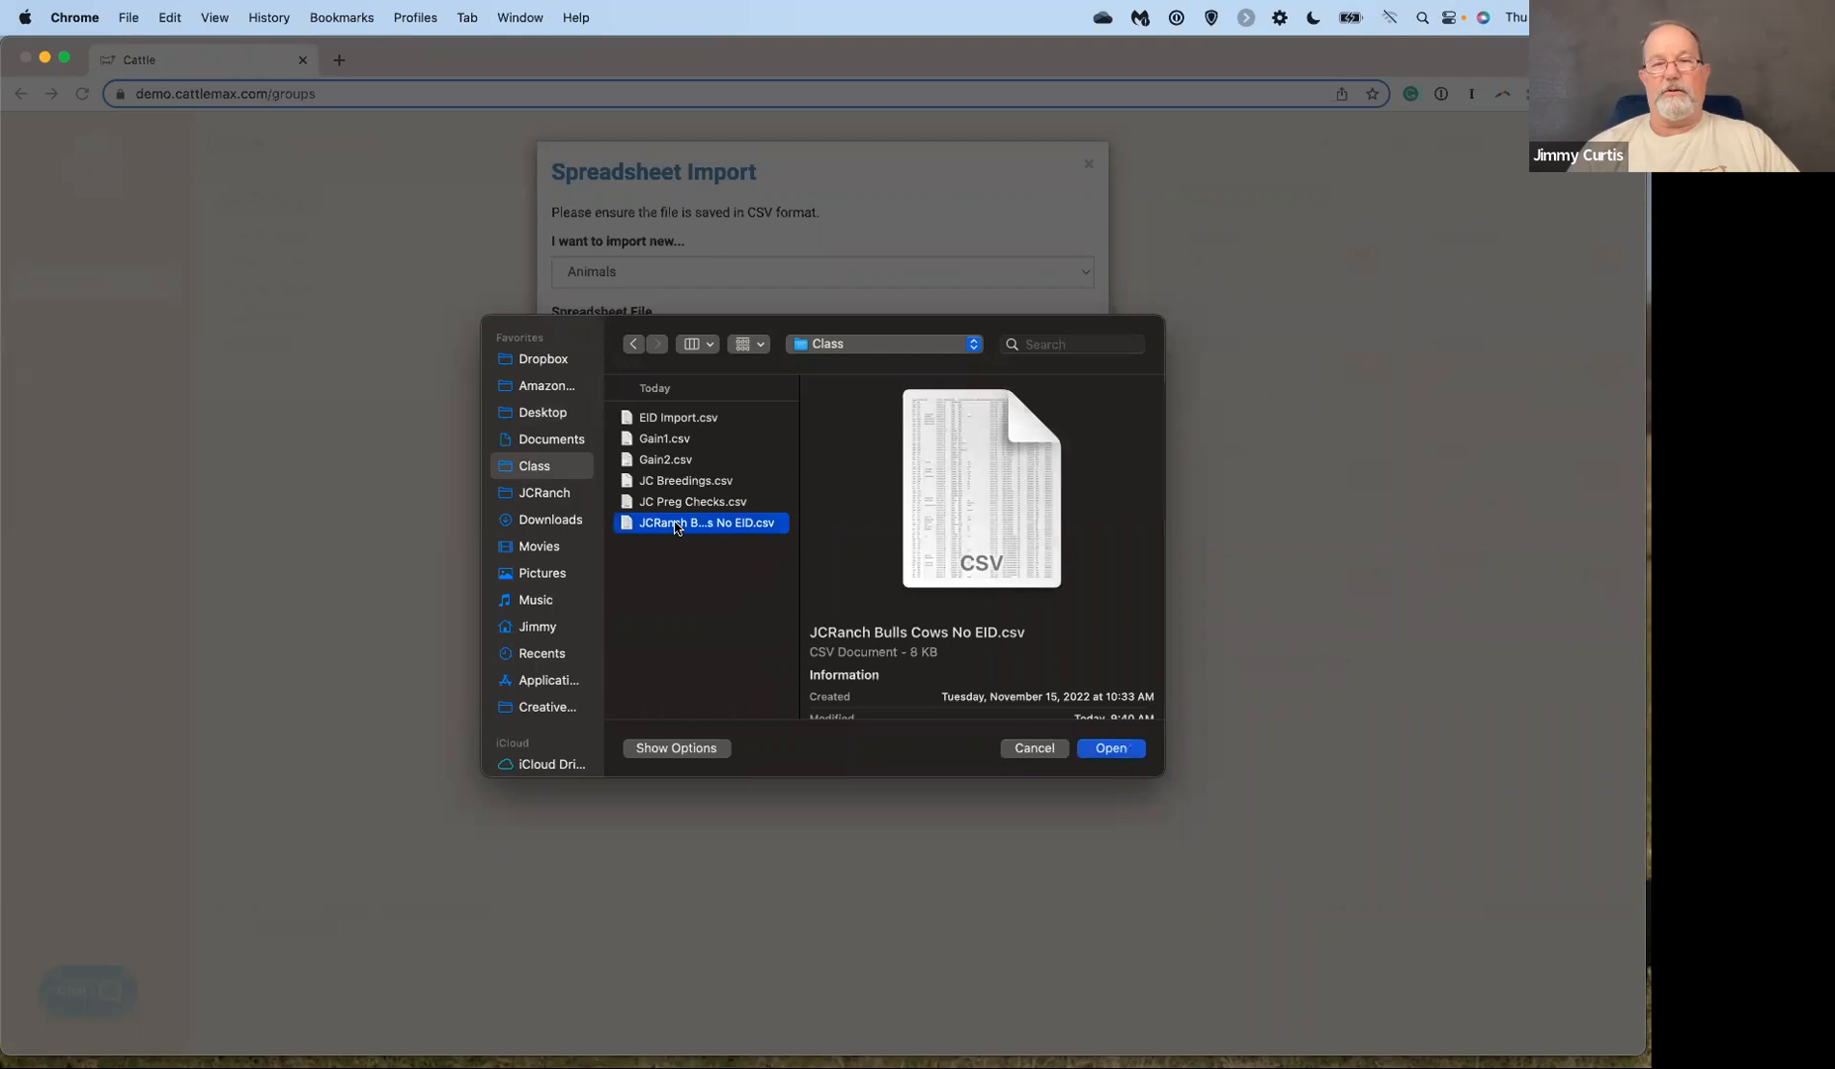
{"action": "left_click", "coordinate": [1109, 749]}
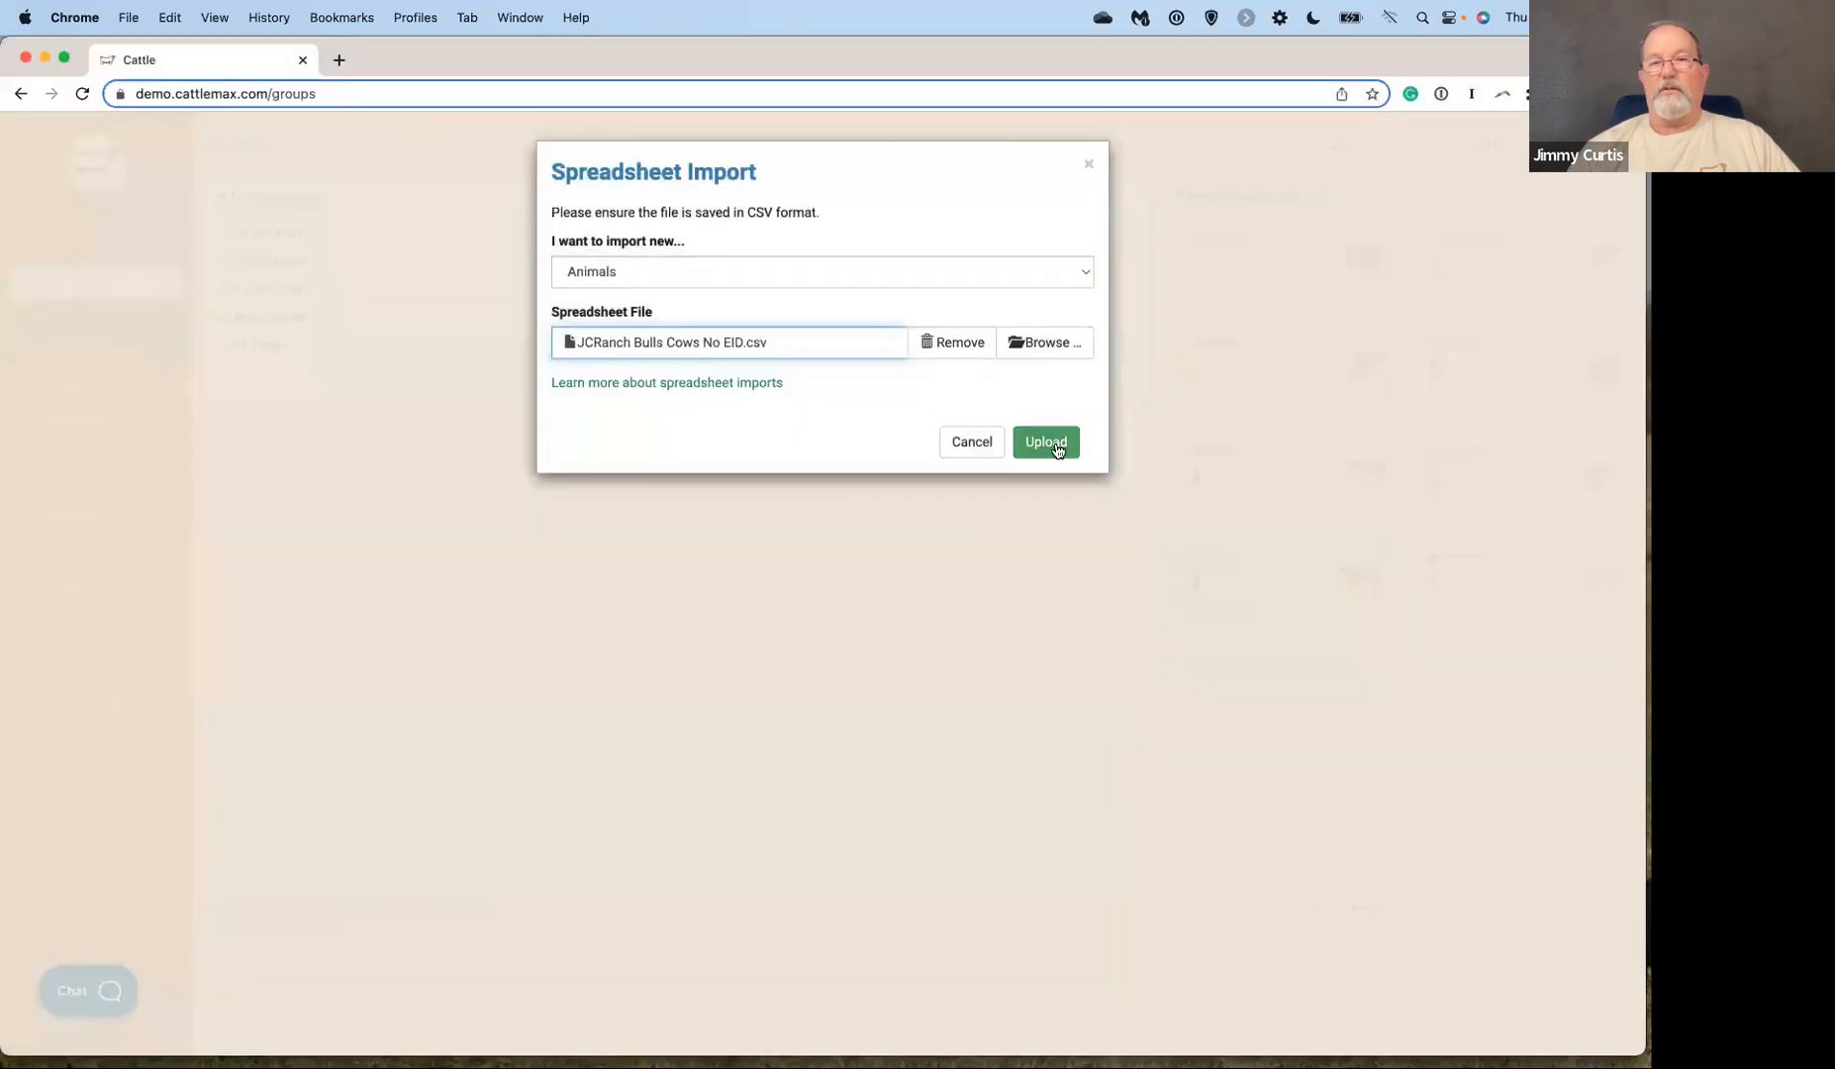
{"action": "left_click", "coordinate": [1052, 444]}
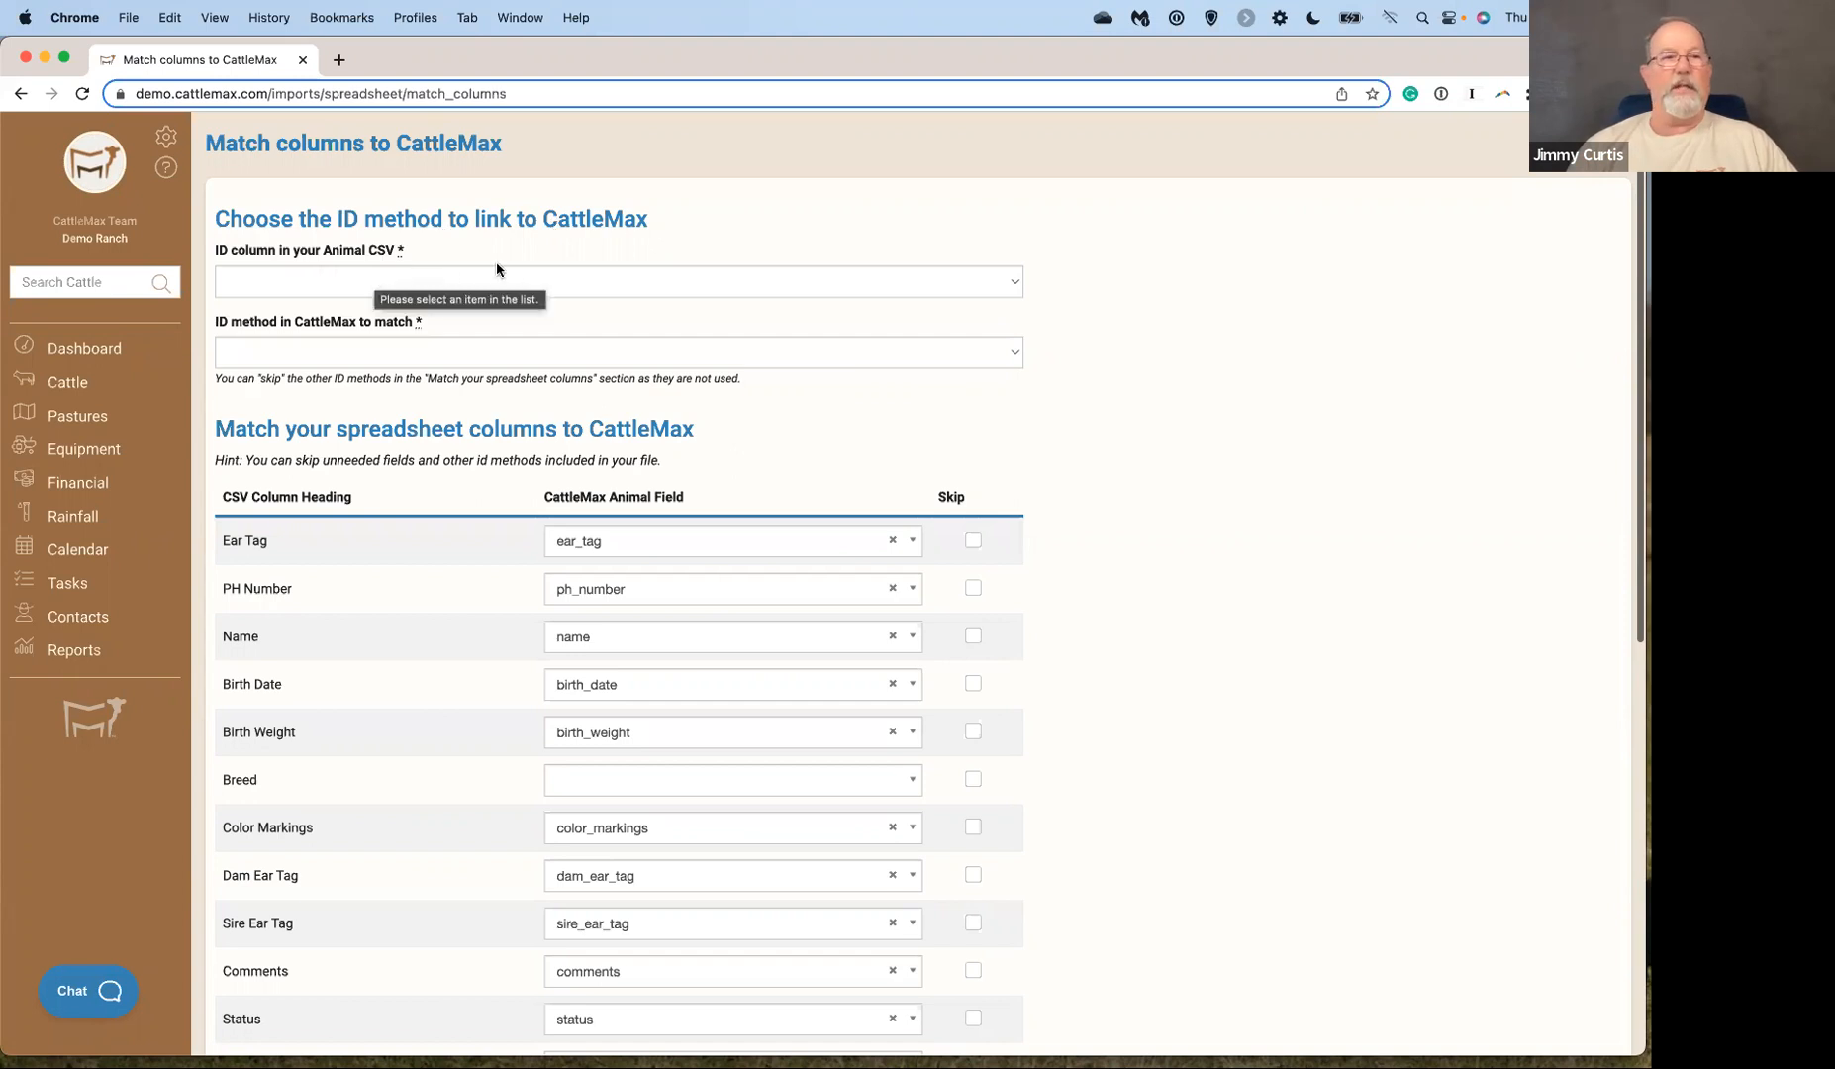
Set Ear Tag as both the ID column in the animal CSV and the CattleMax ID method to match.
{"action": "left_click", "coordinate": [1016, 285]}
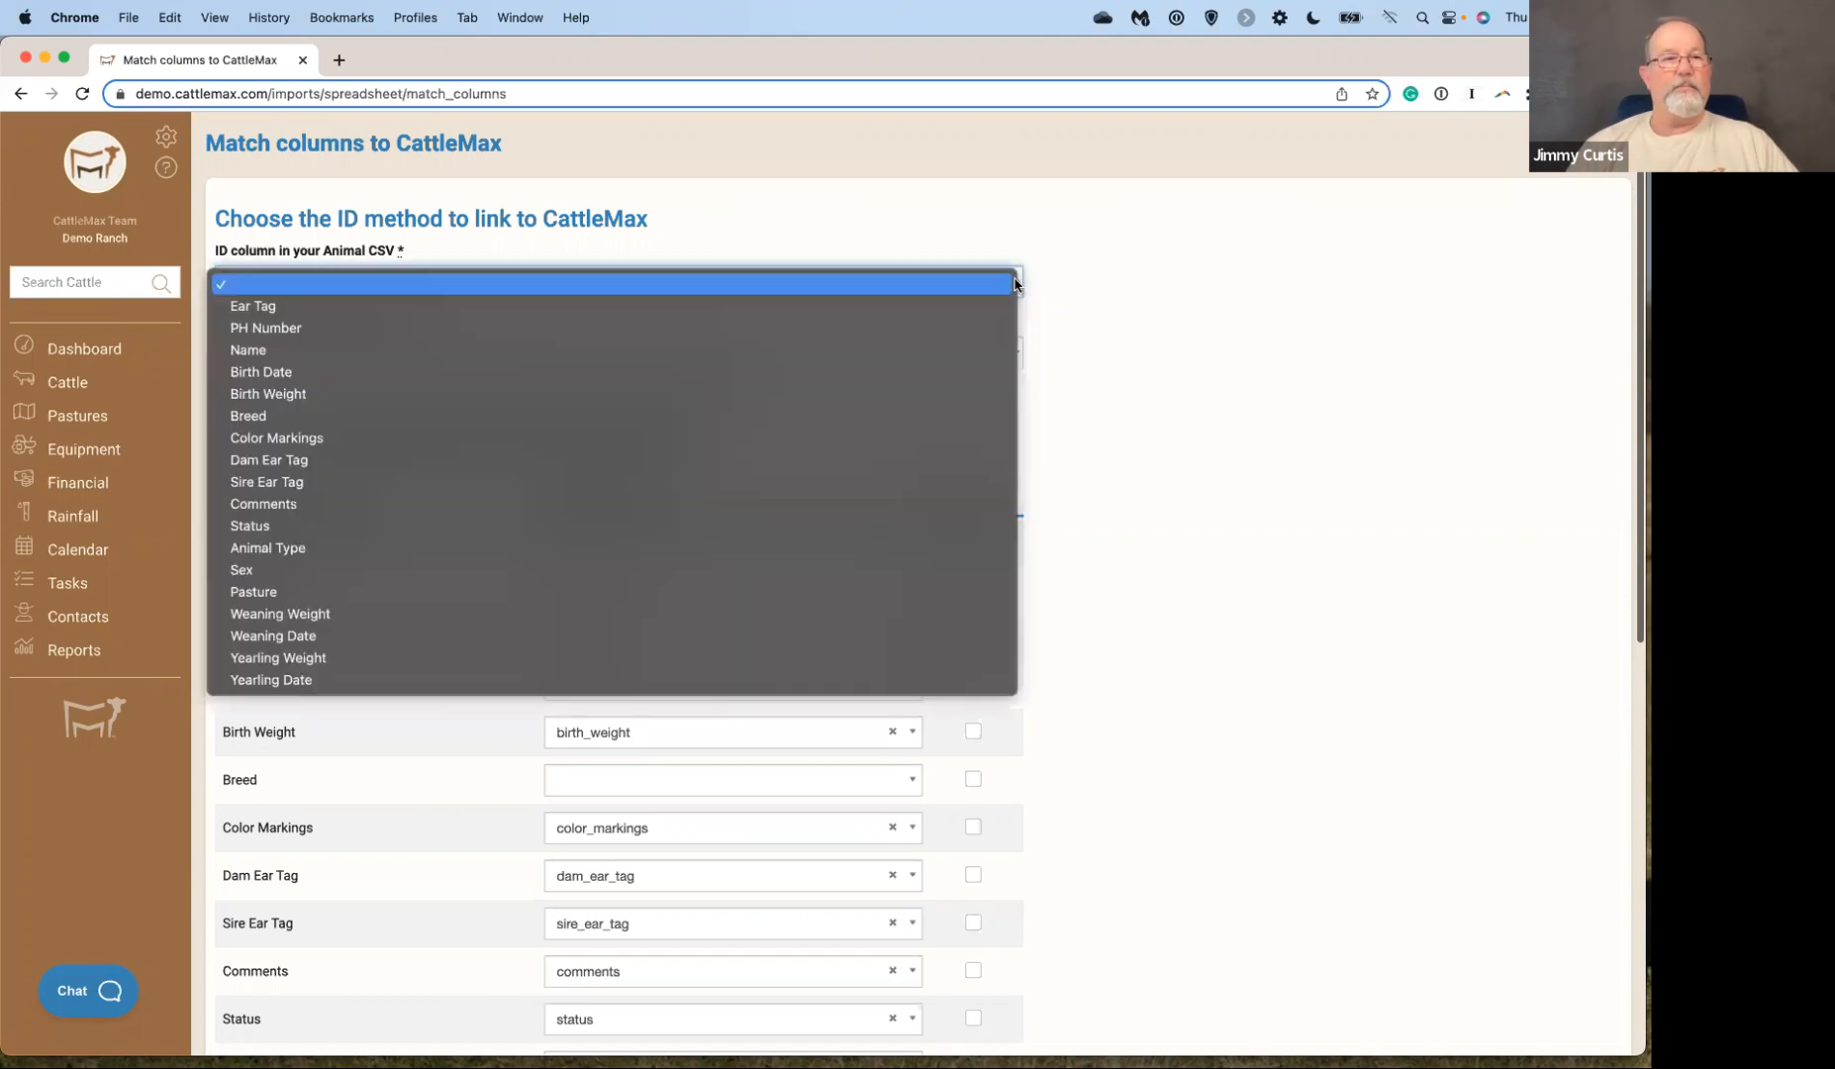
{"action": "left_click", "coordinate": [959, 309]}
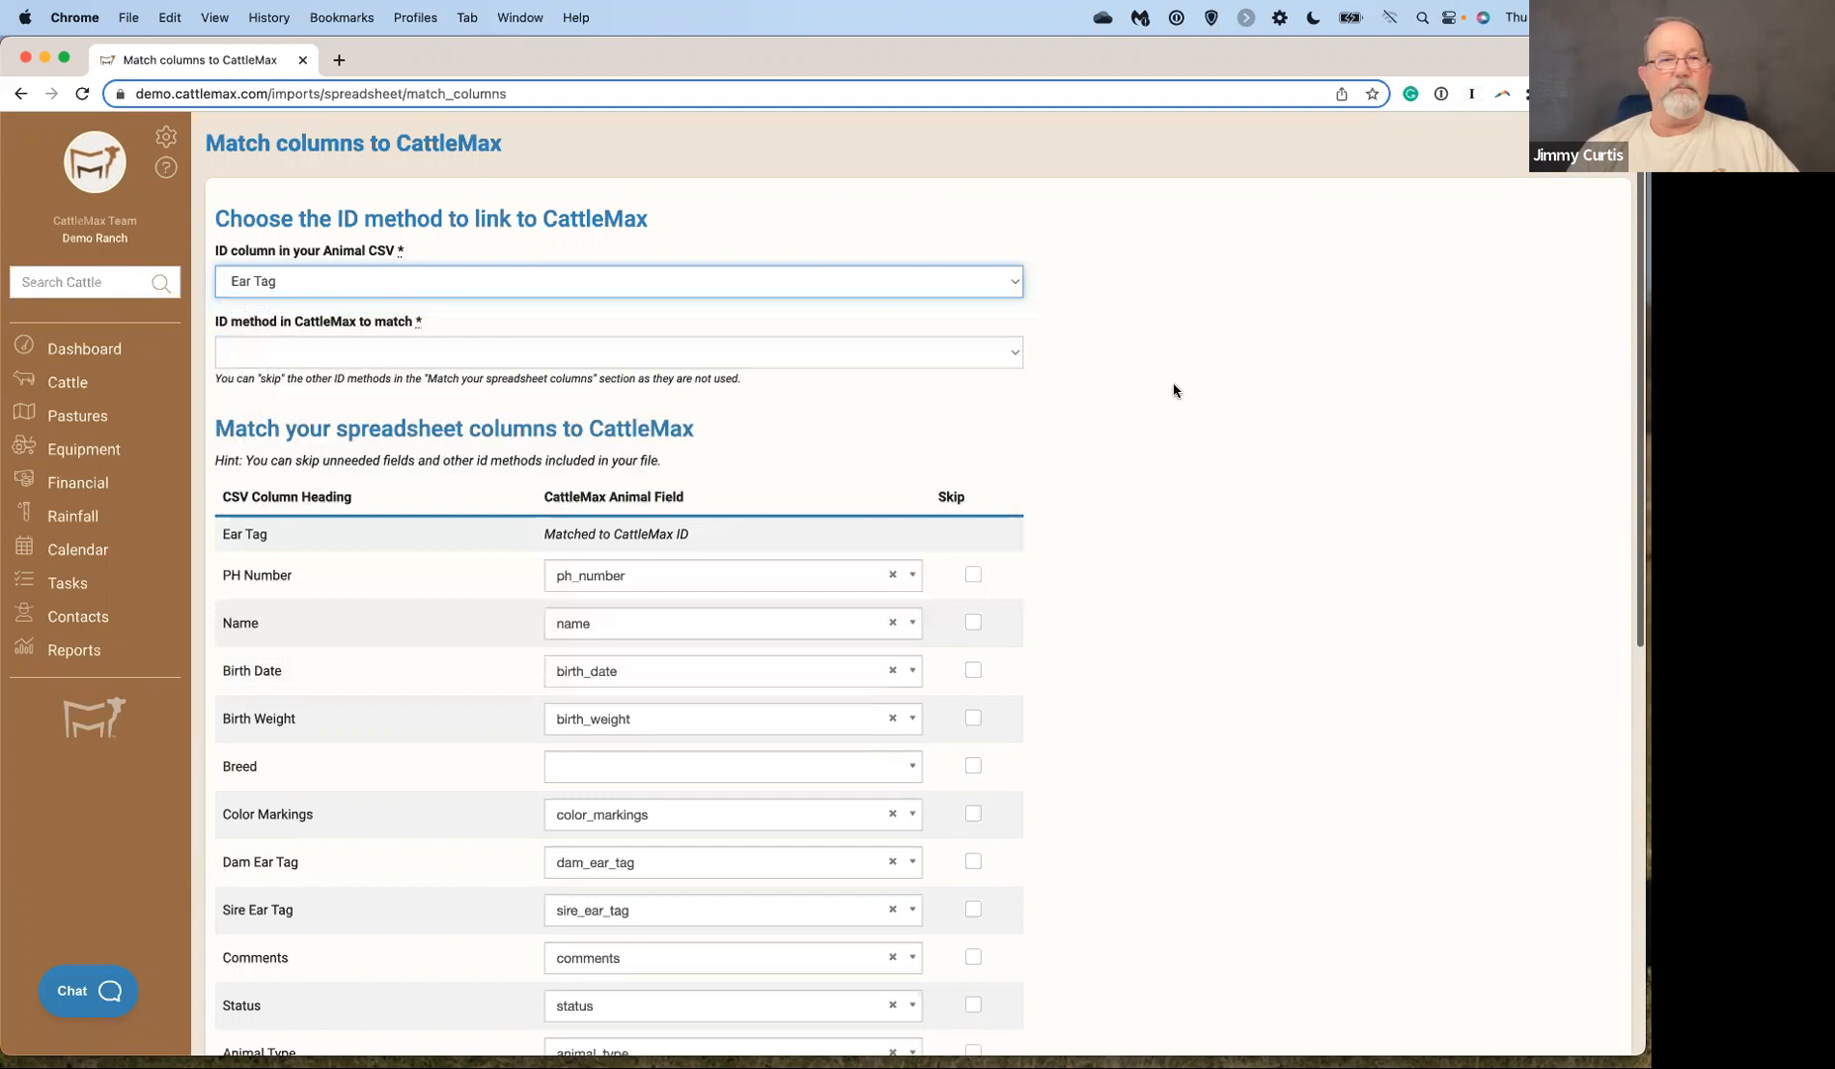
{"action": "left_click", "coordinate": [1014, 357]}
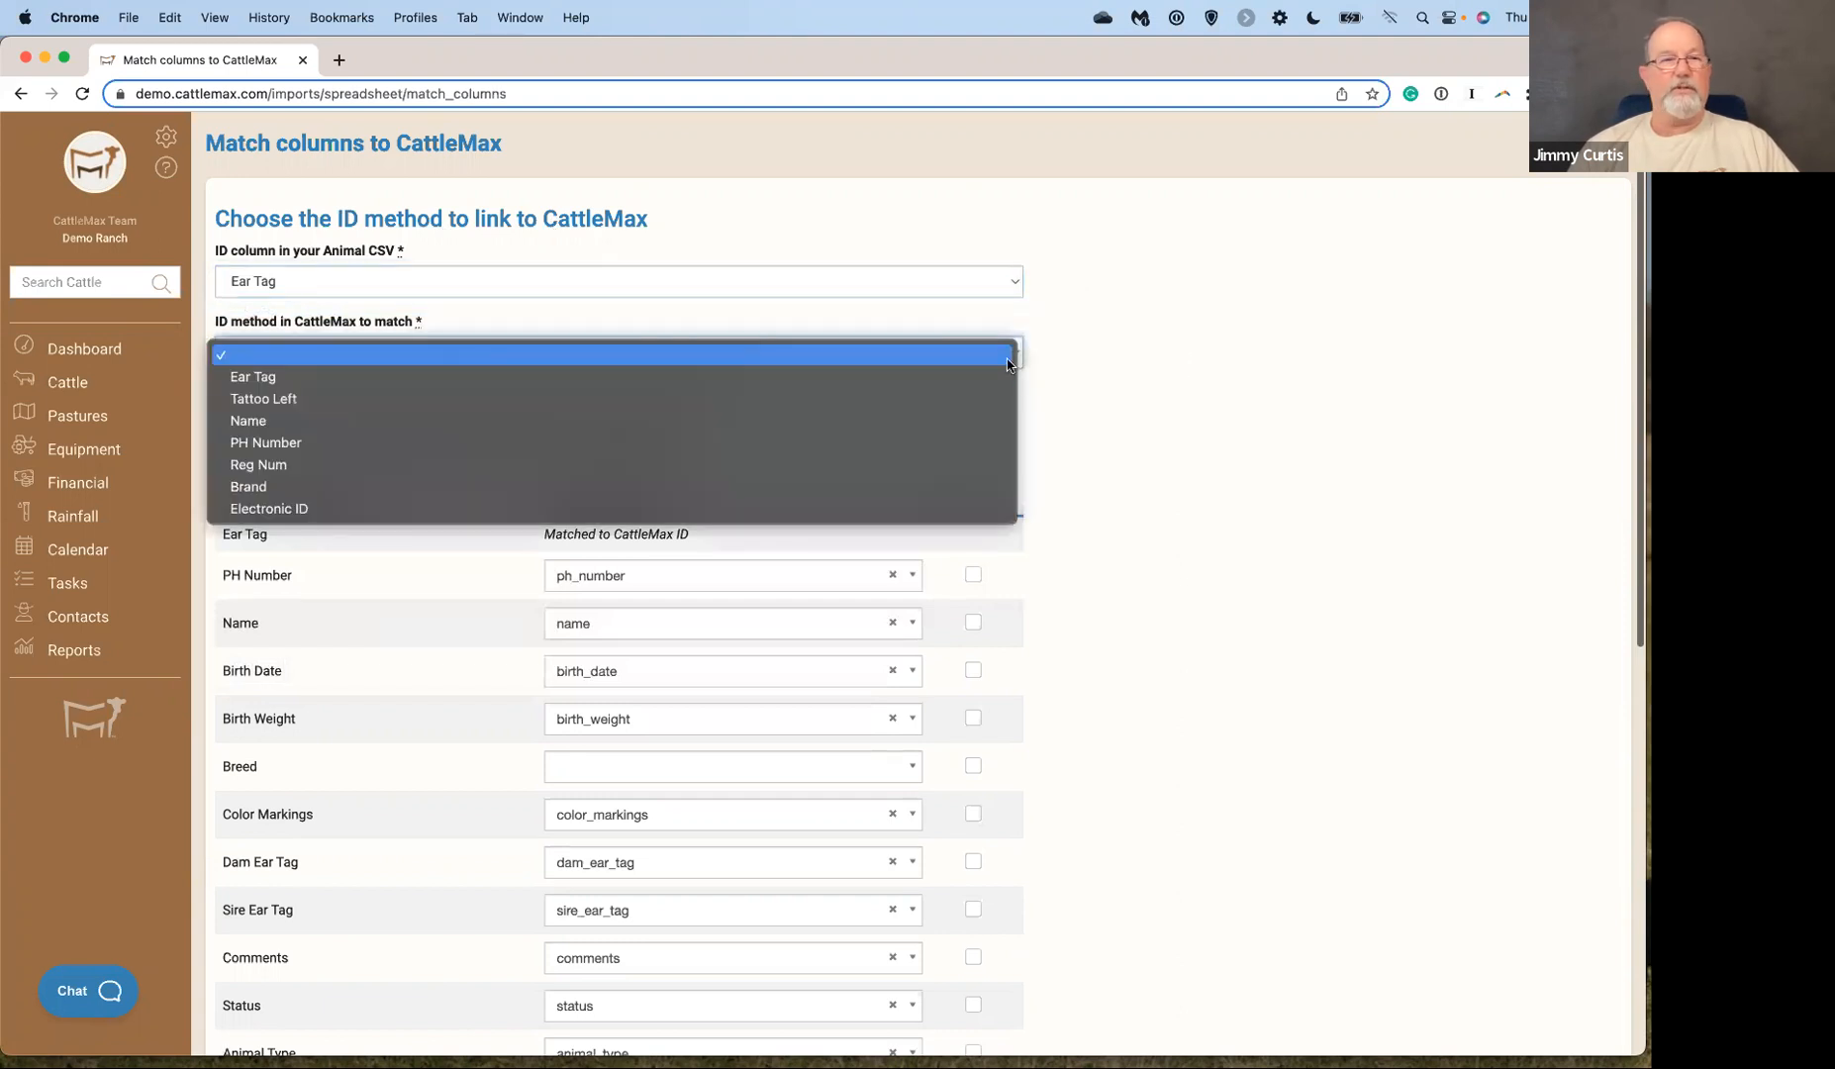
{"action": "left_click", "coordinate": [1000, 376]}
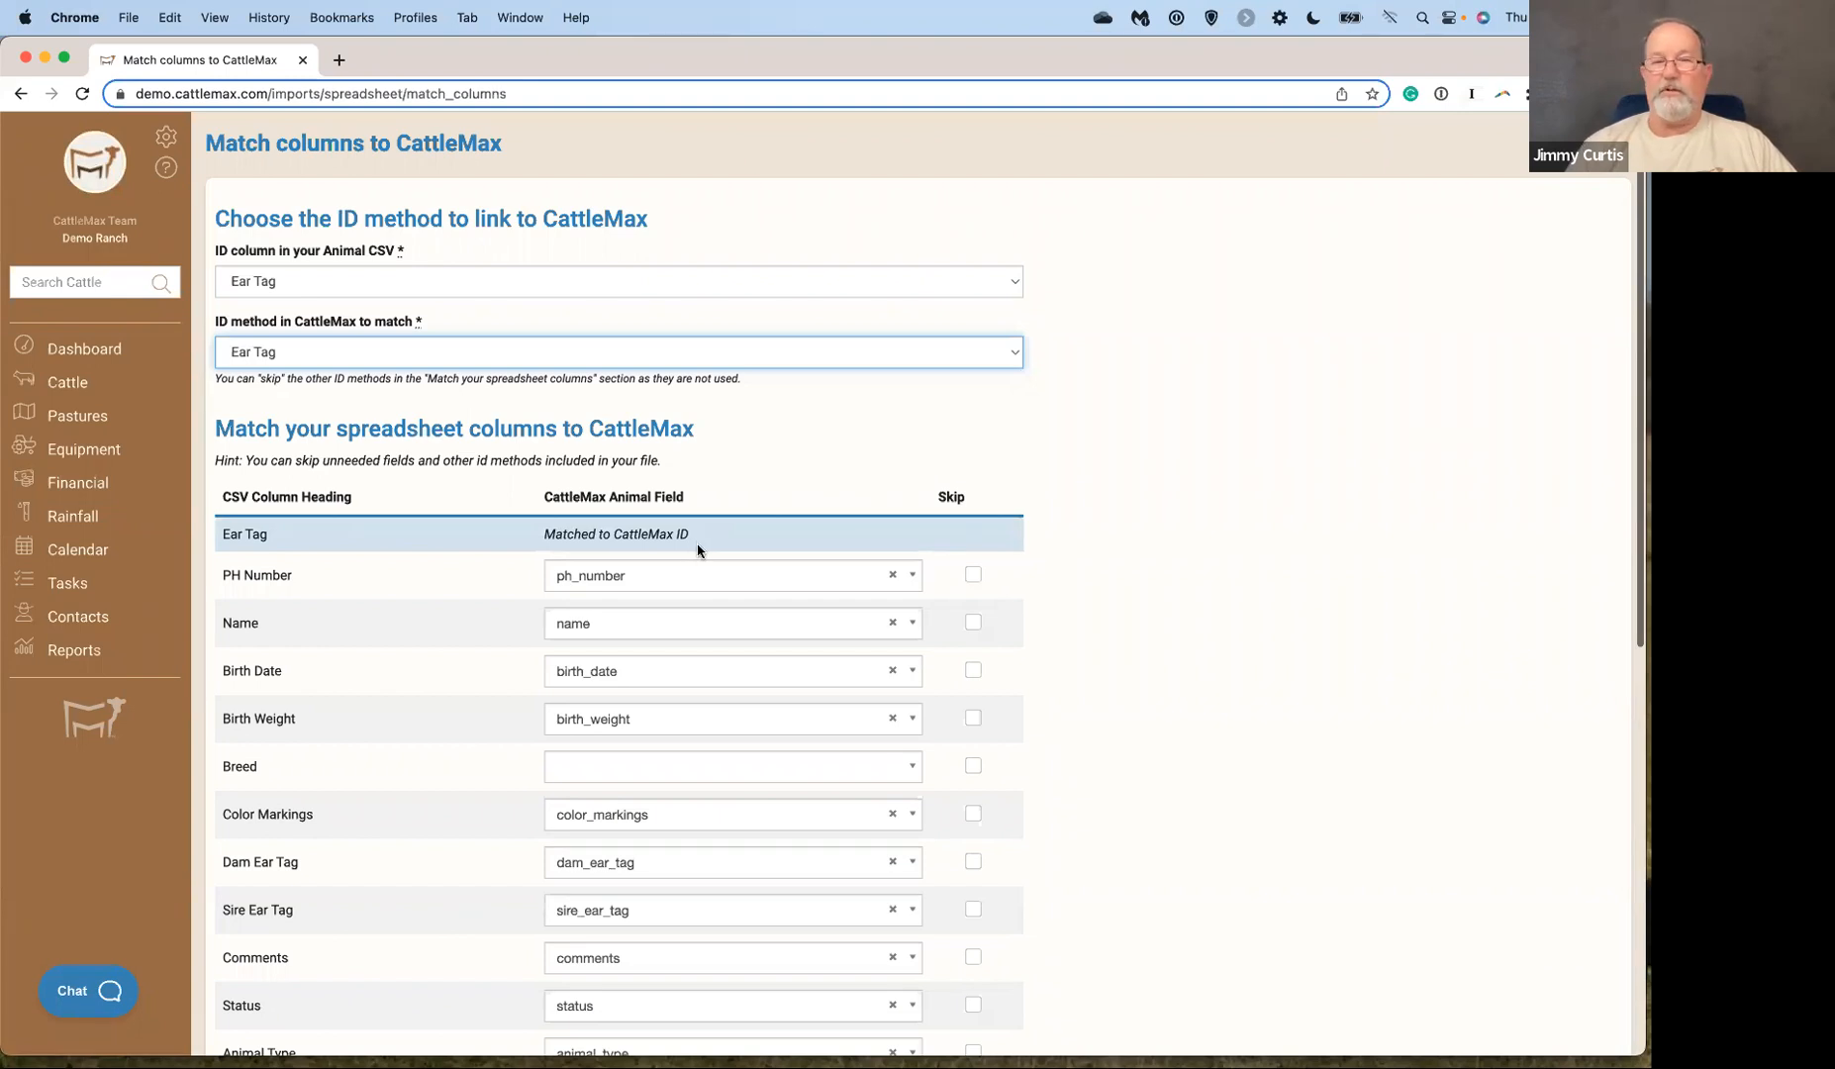
Match the spreadsheet's Breed column to the breed_name field.
{"action": "scroll", "coordinate": [1210, 649], "scroll_direction": "down", "scroll_amount": 3}
{"action": "scroll", "coordinate": [1210, 648], "scroll_direction": "down", "scroll_amount": 4}
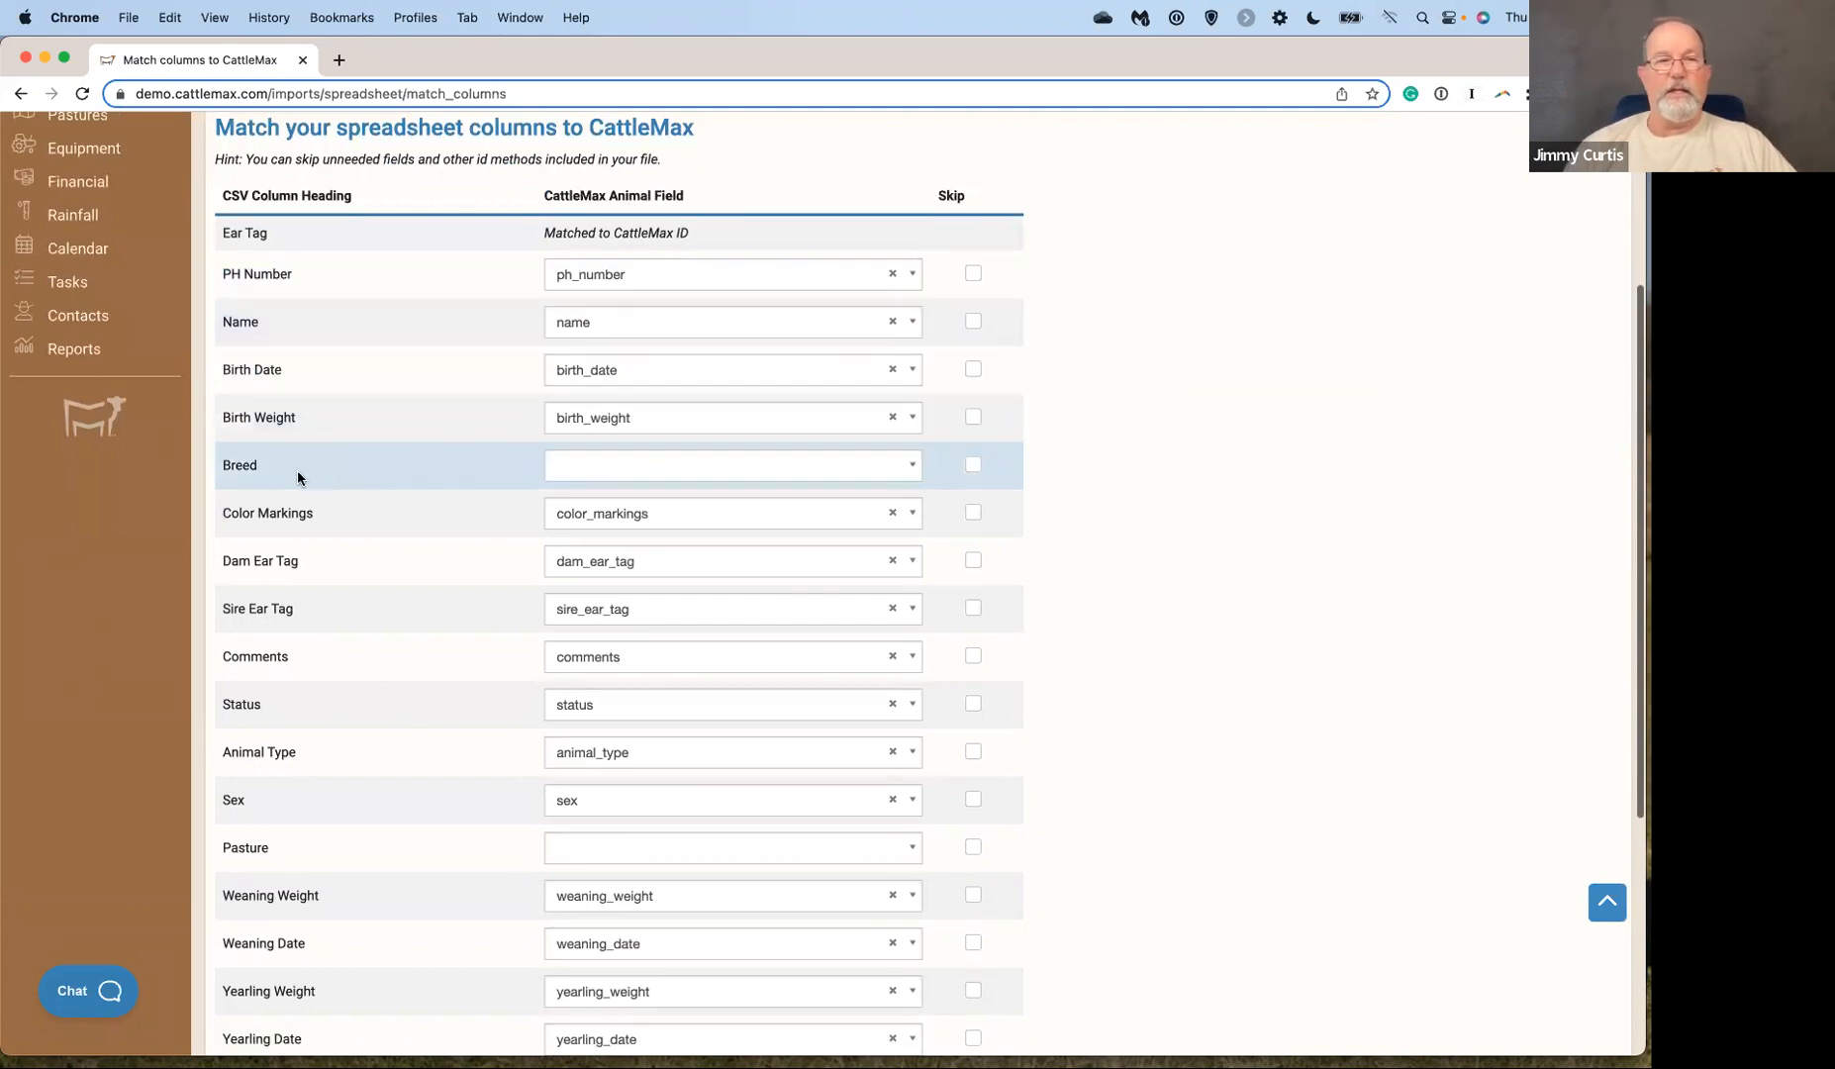
{"action": "left_click", "coordinate": [622, 469]}
{"action": "type", "text": "breed"}
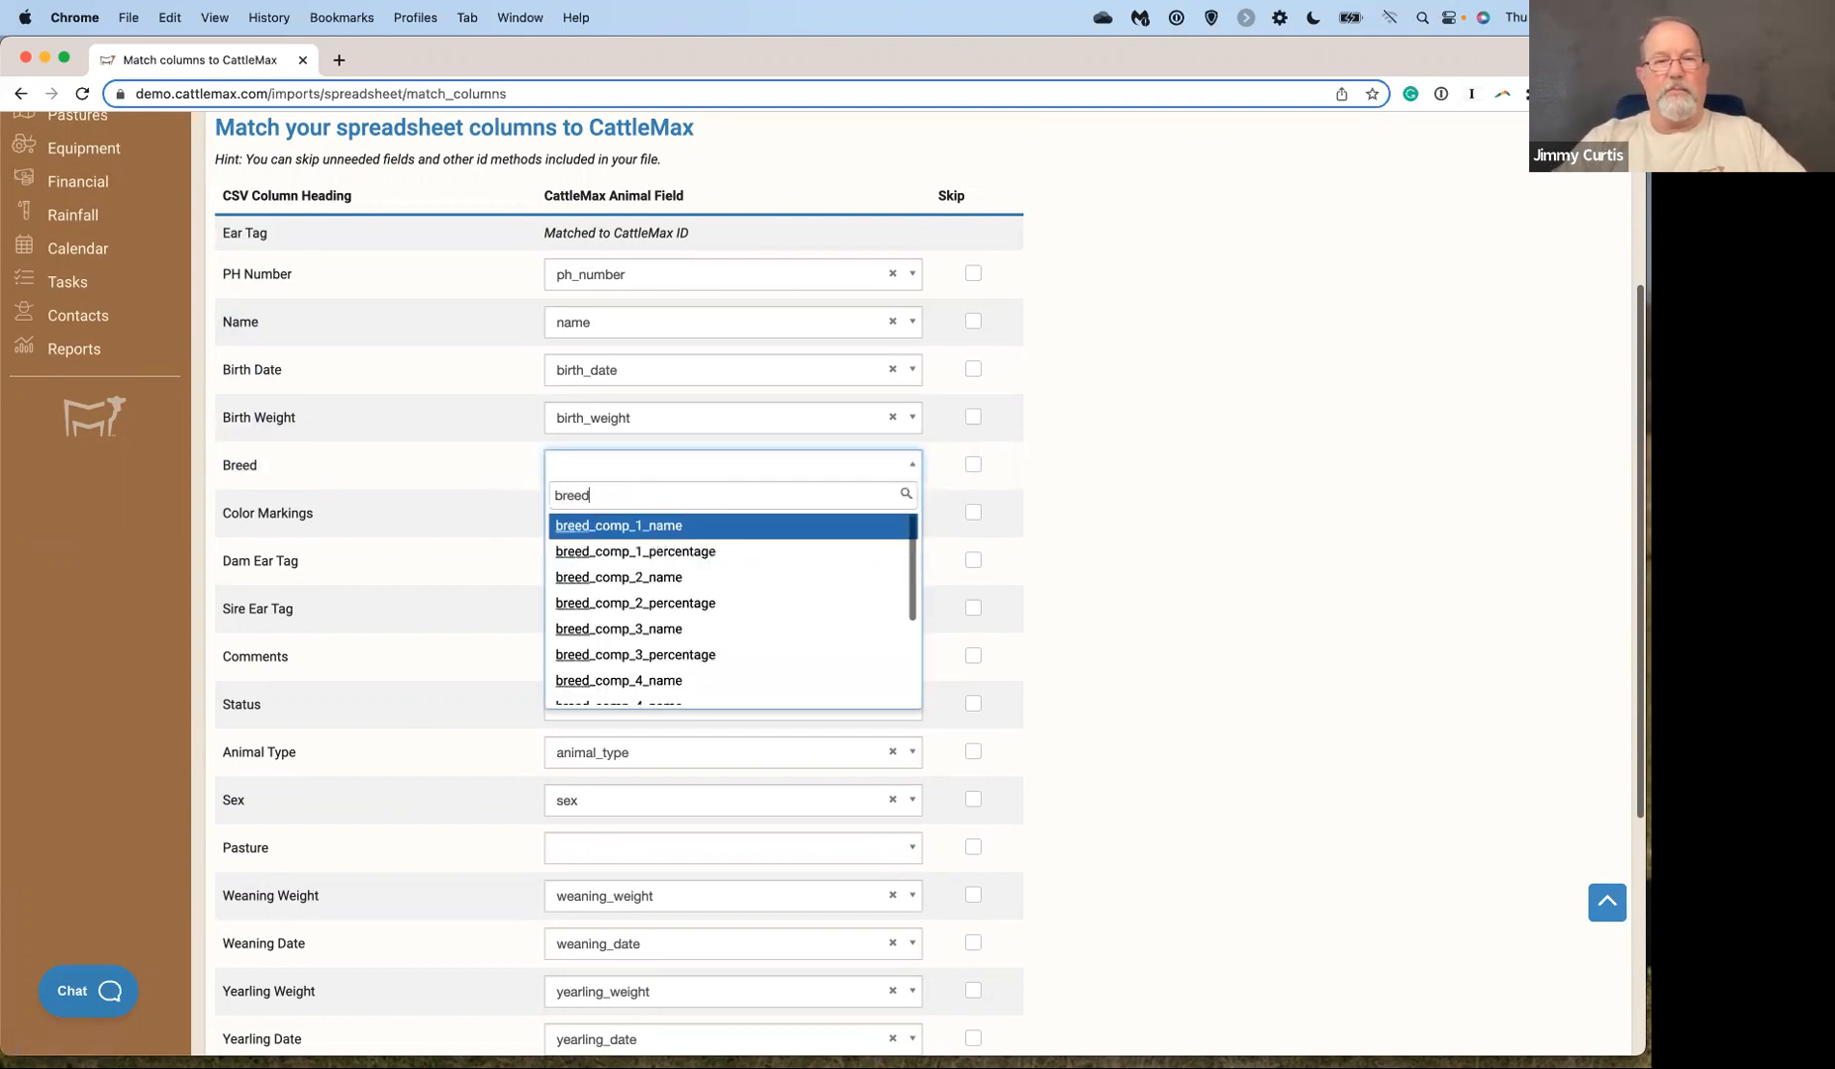
{"action": "type", "text": "_n"}
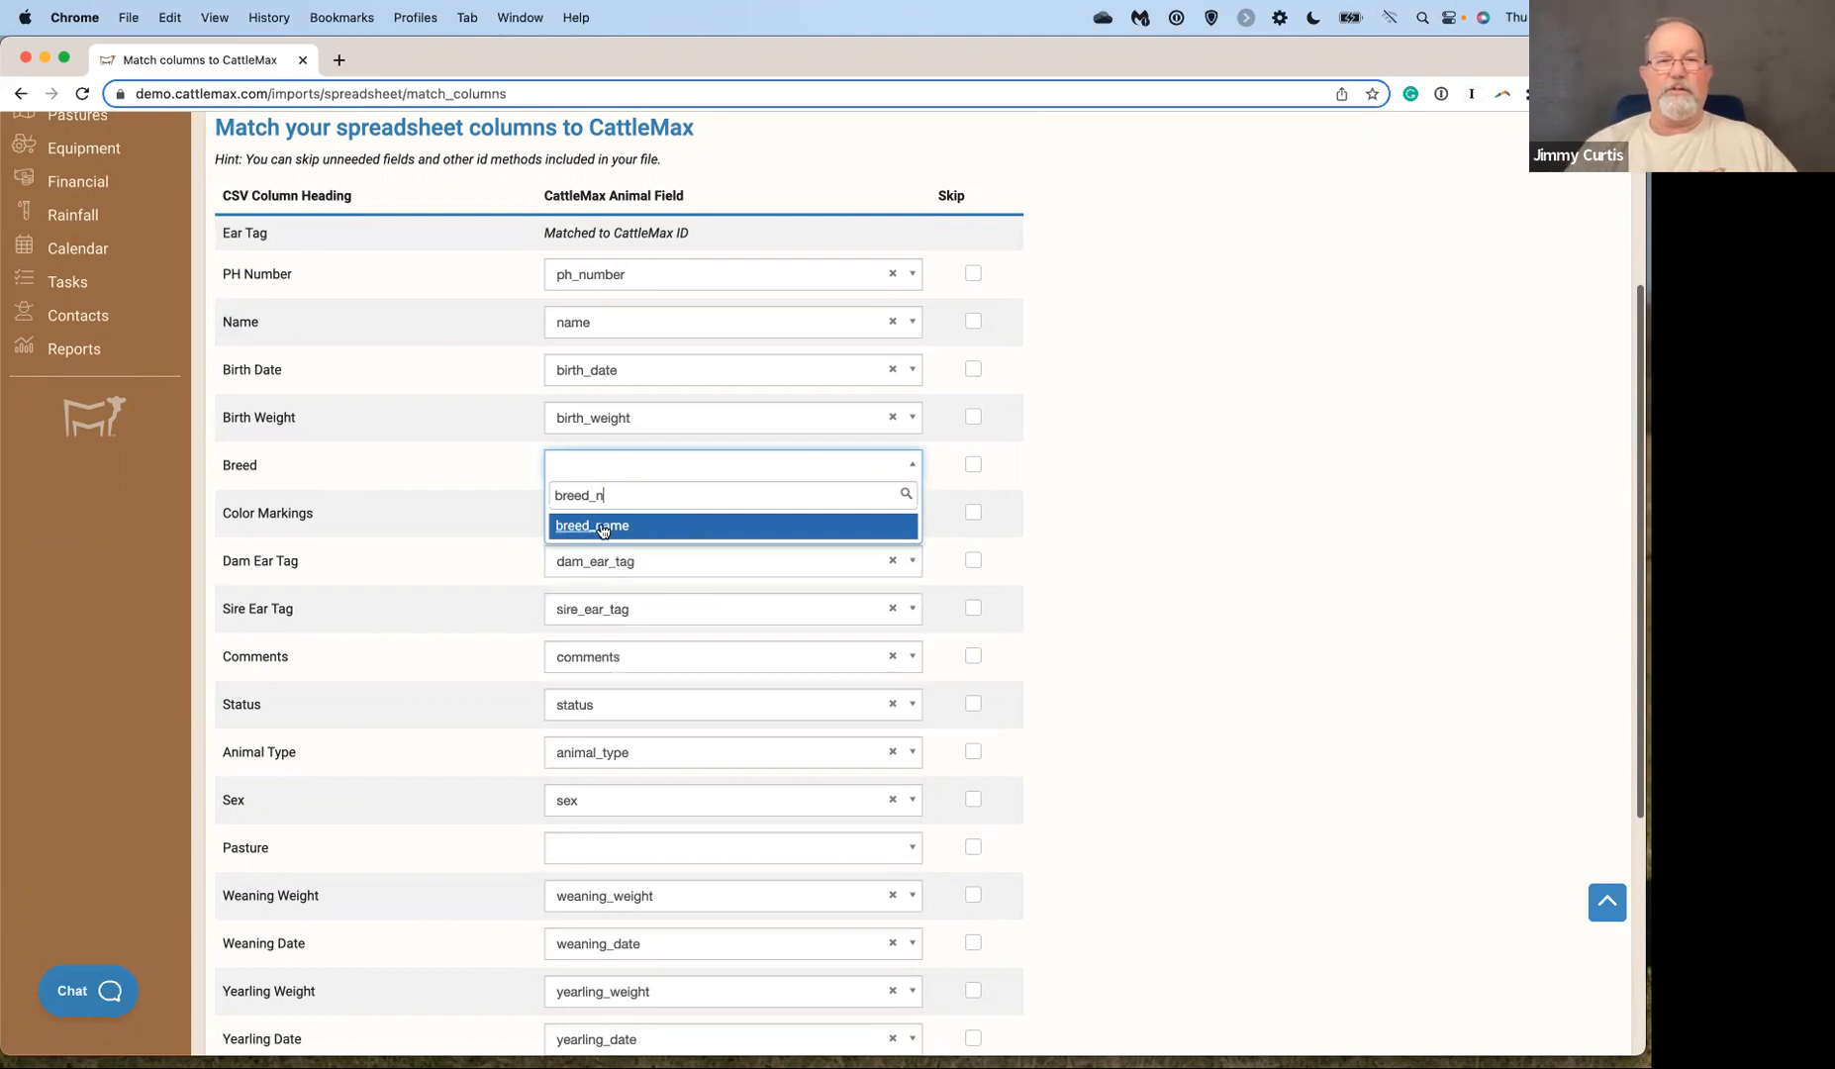
{"action": "key", "text": "BackSpace"}
{"action": "key", "text": "BackSpace"}
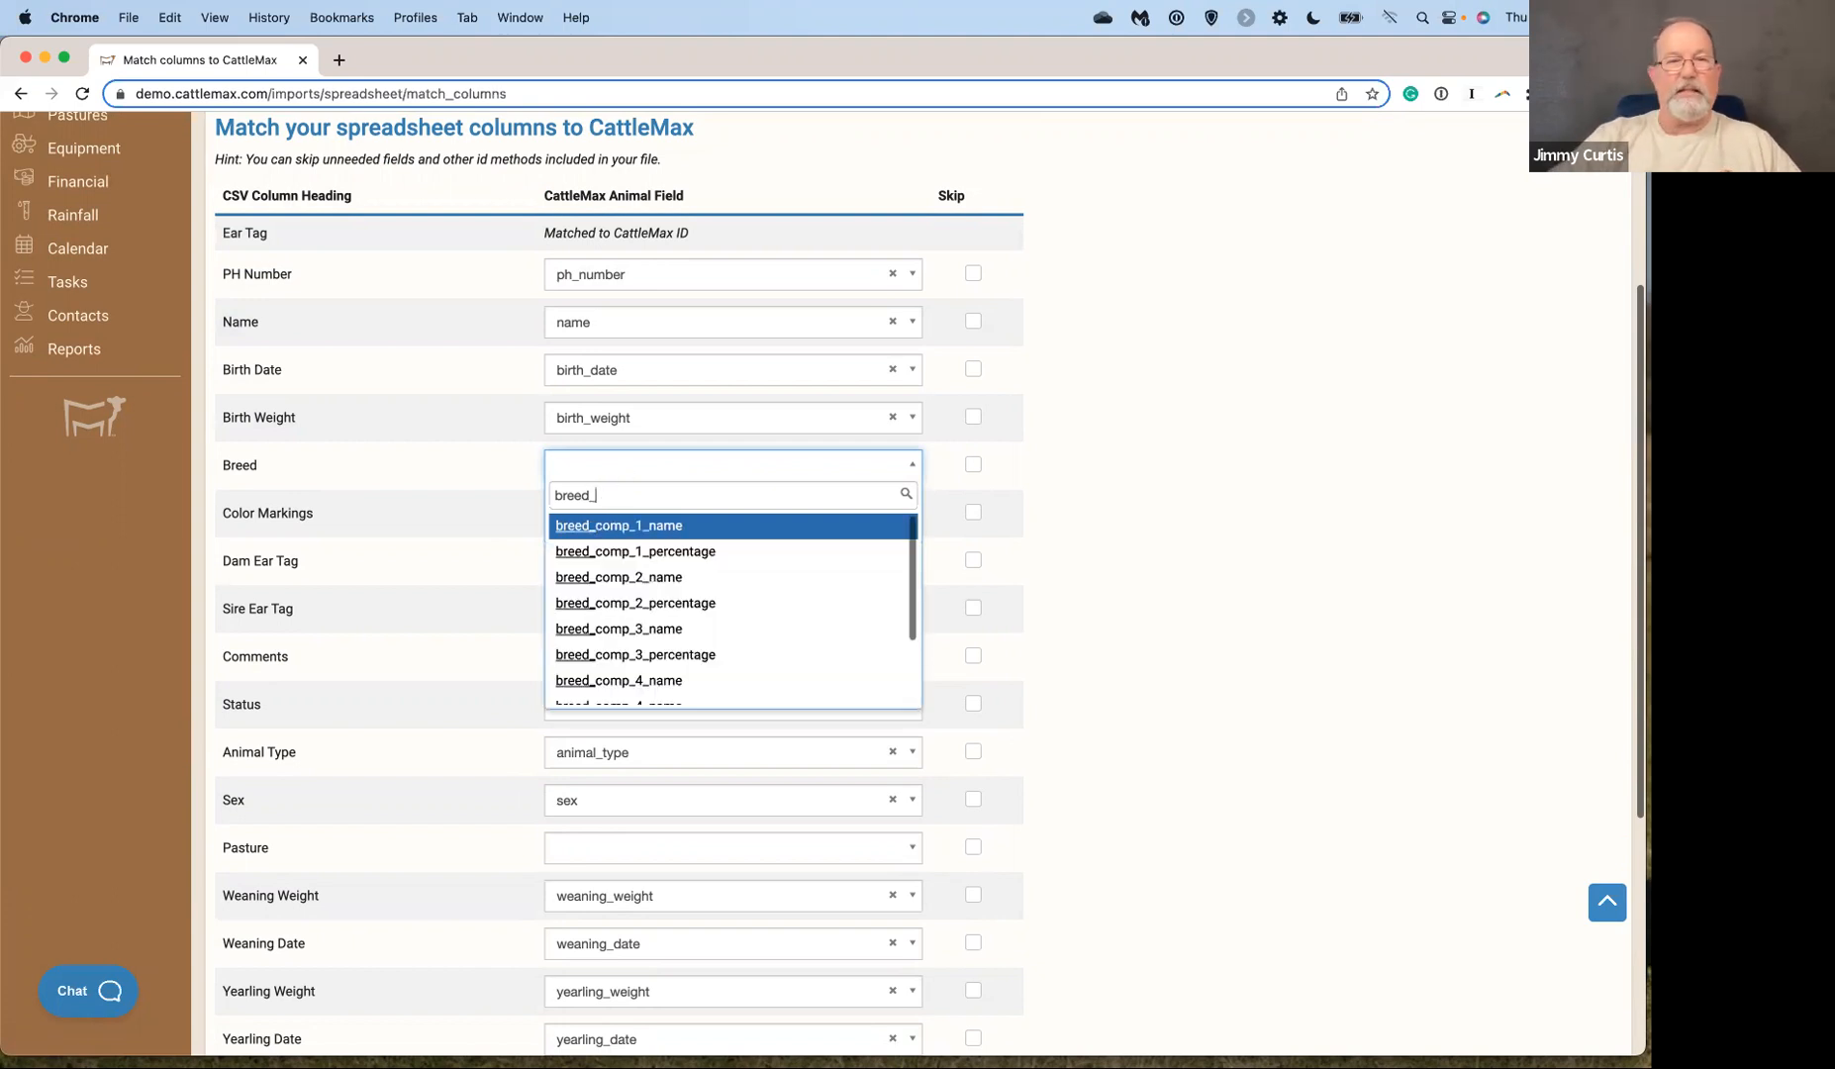
{"action": "scroll", "coordinate": [683, 603], "scroll_direction": "down", "scroll_amount": 3}
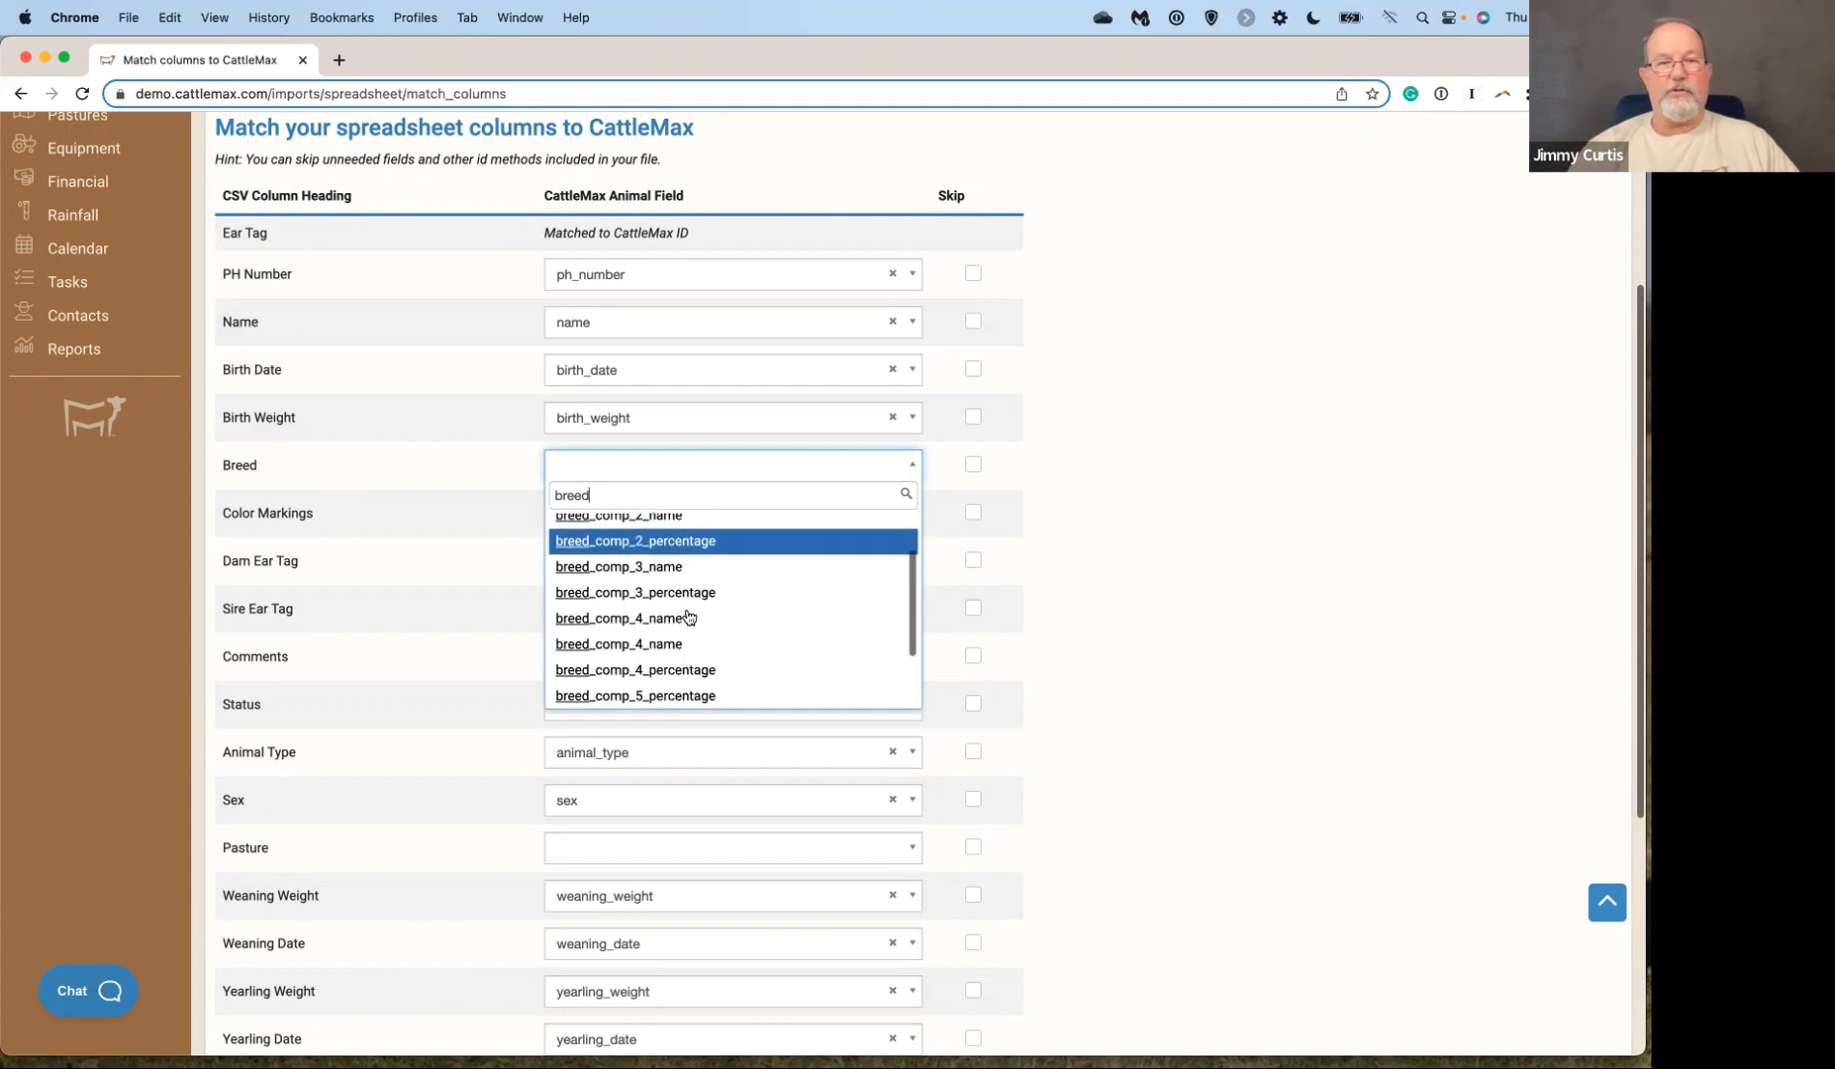
{"action": "scroll", "coordinate": [698, 648], "scroll_direction": "down", "scroll_amount": 1}
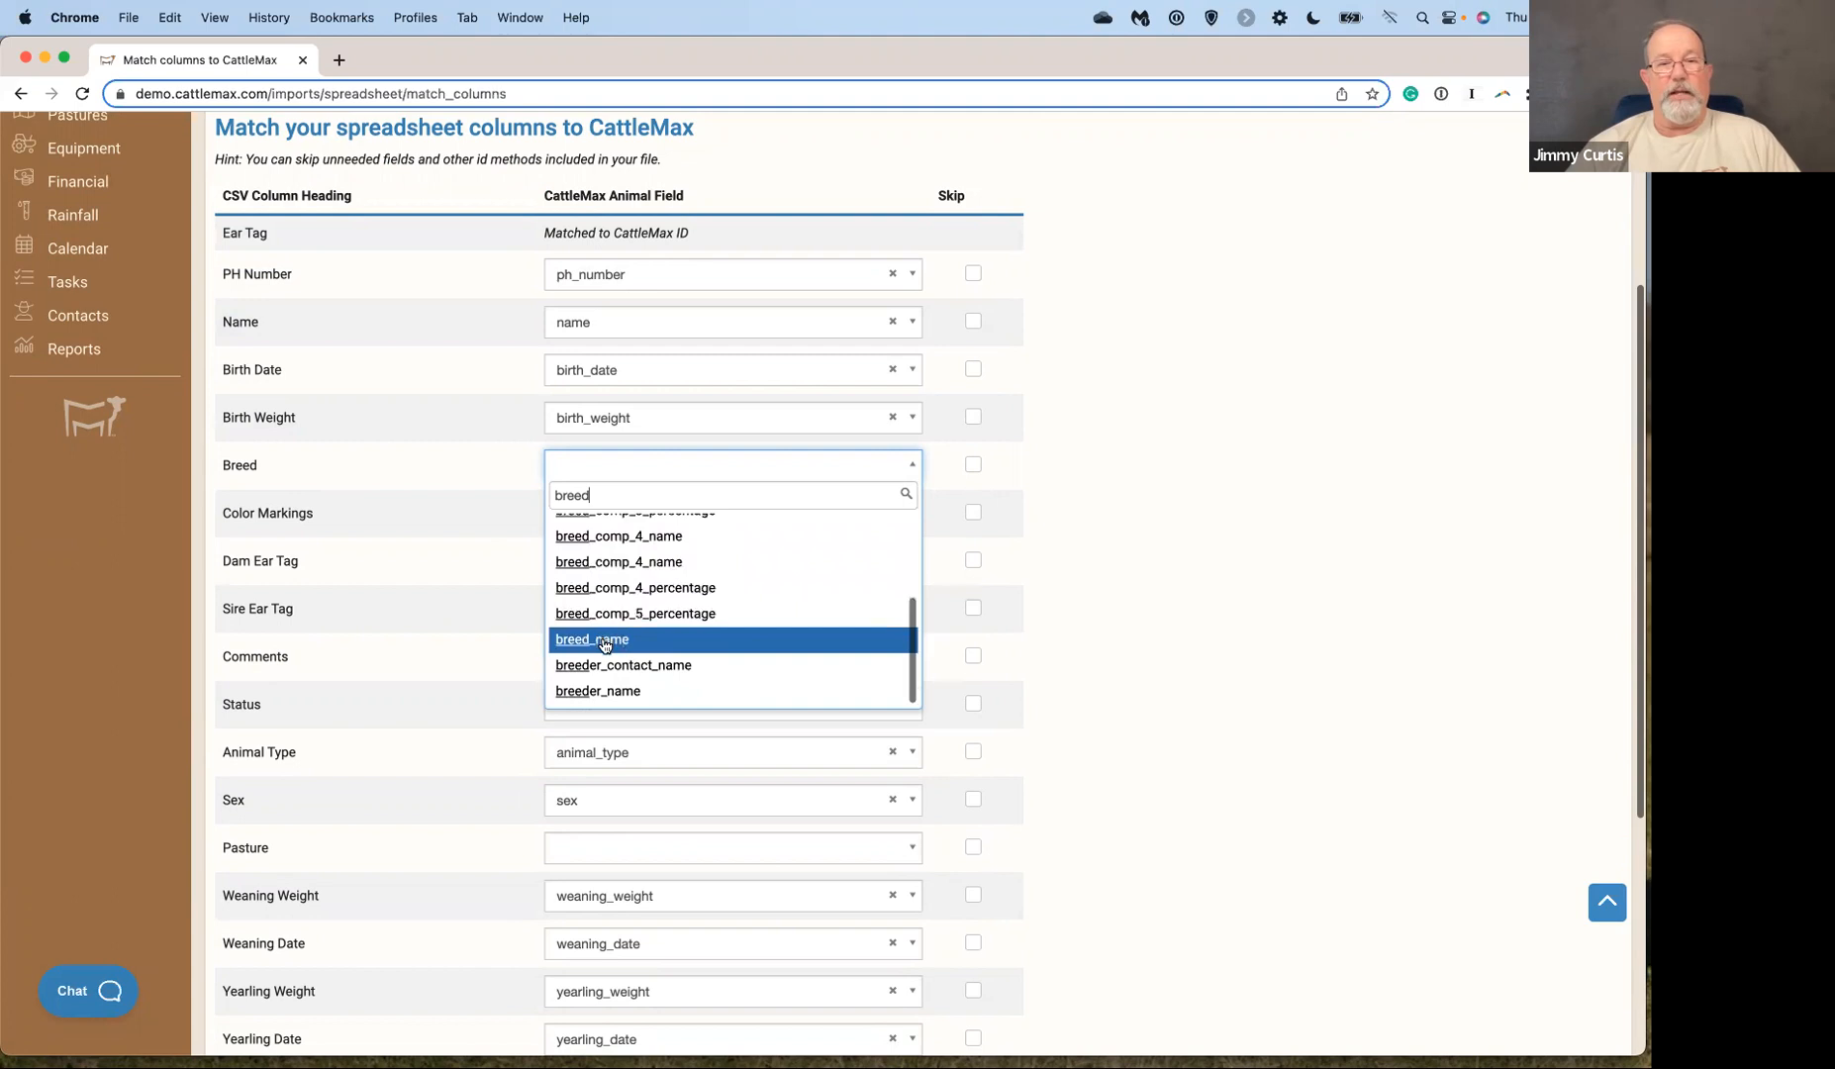
{"action": "left_click", "coordinate": [605, 640]}
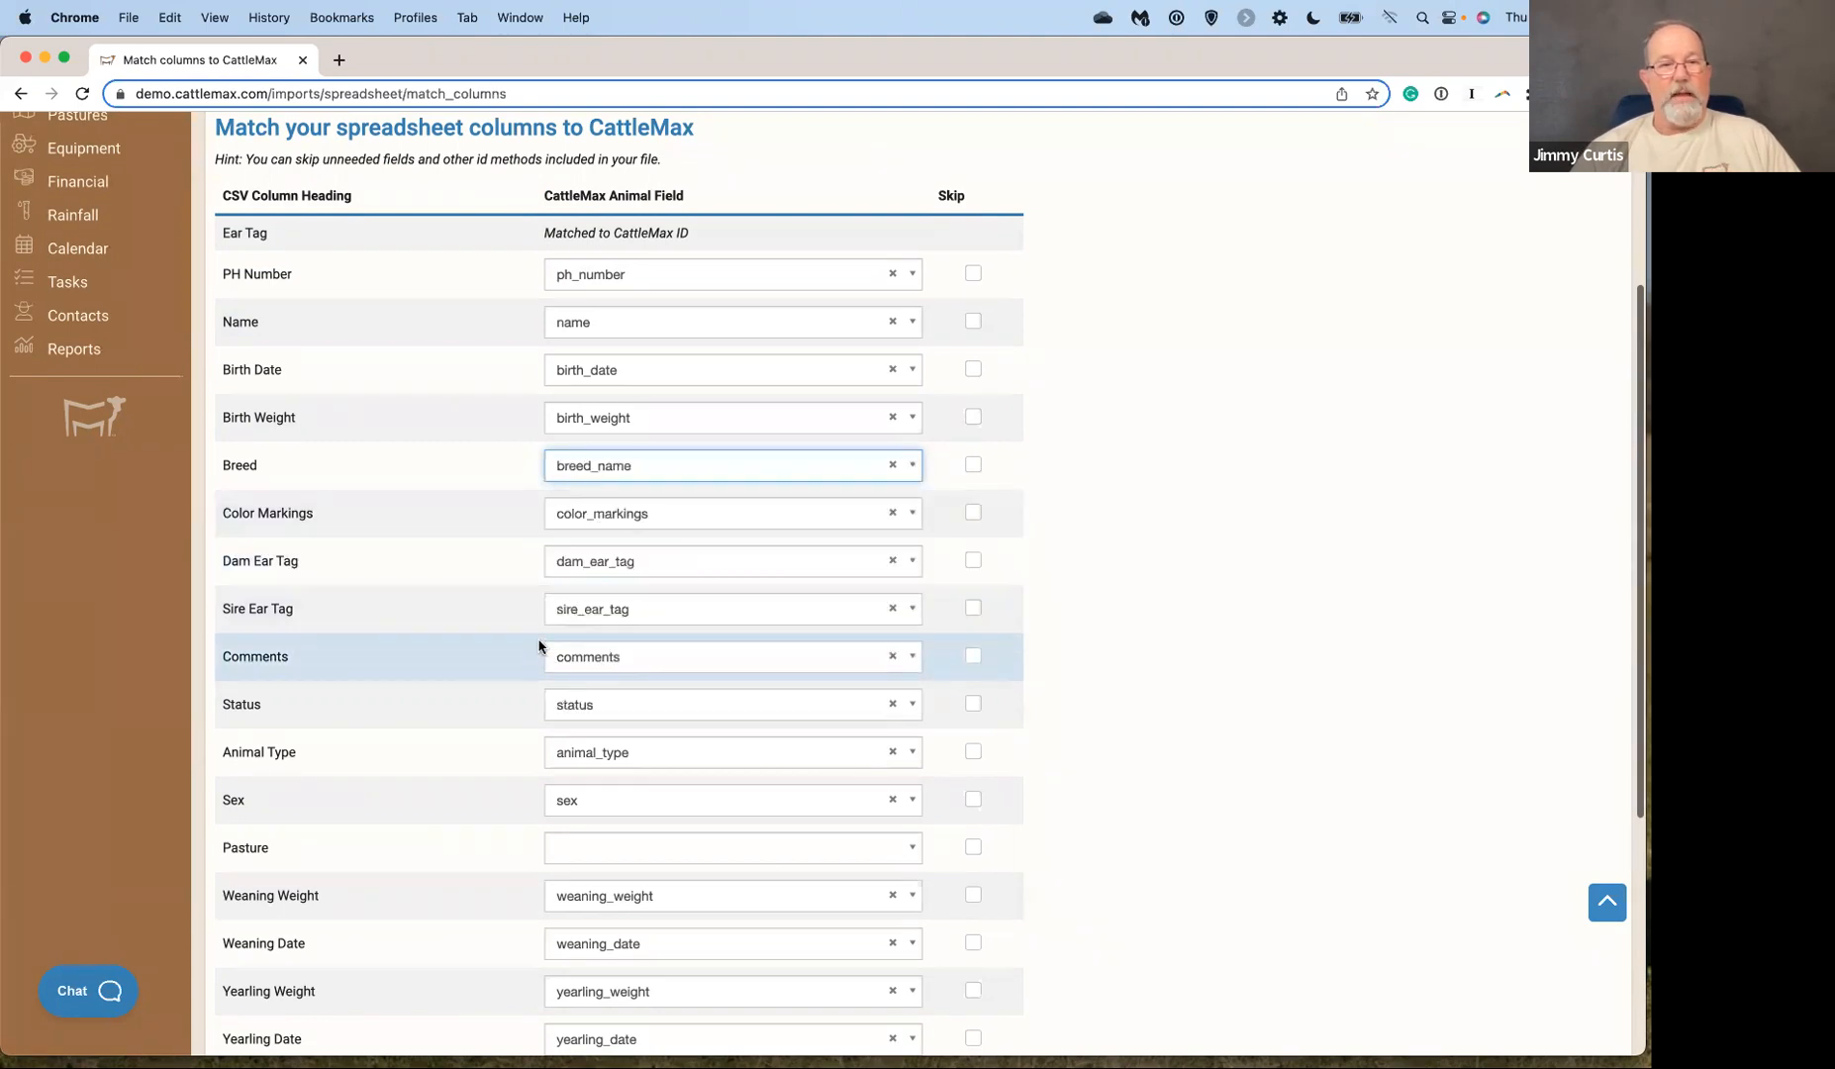
Match the spreadsheet's Pasture column to the pasture_name field.
{"action": "scroll", "coordinate": [527, 704], "scroll_direction": "down", "scroll_amount": 2}
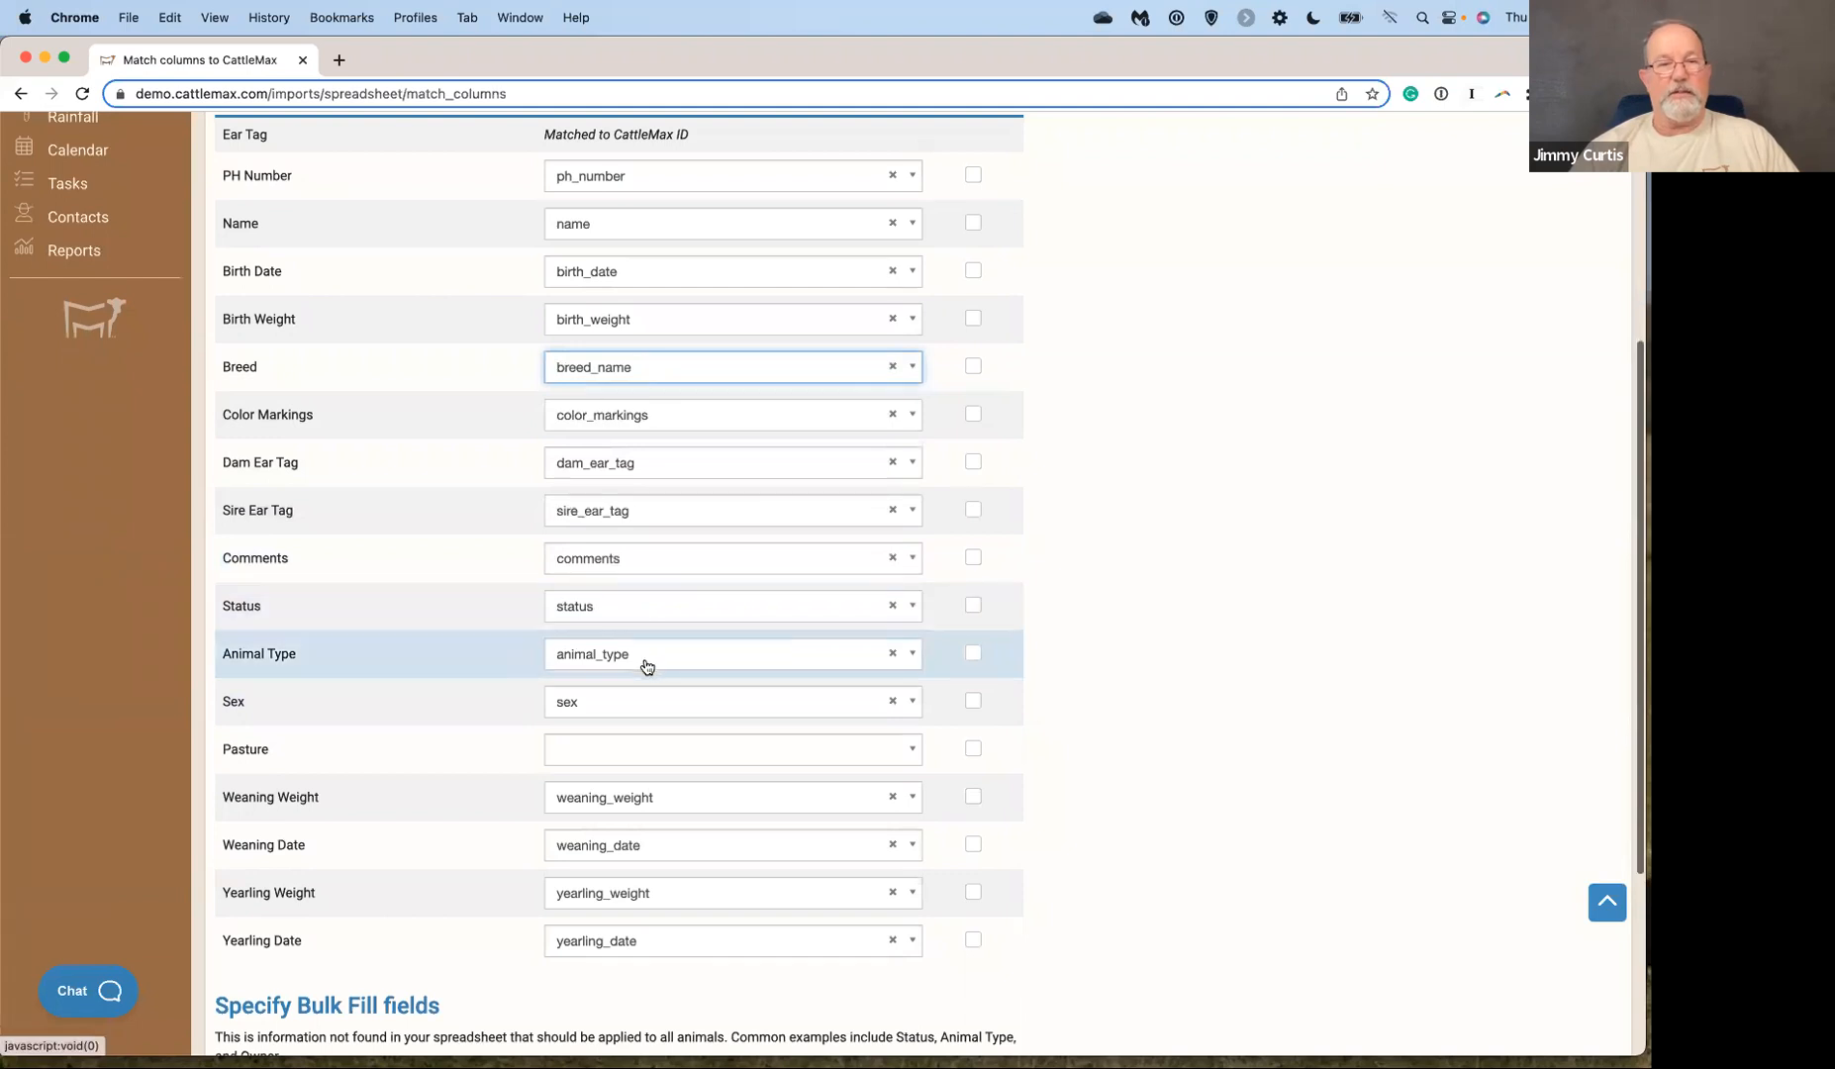
{"action": "scroll", "coordinate": [1142, 754], "scroll_direction": "down", "scroll_amount": 3}
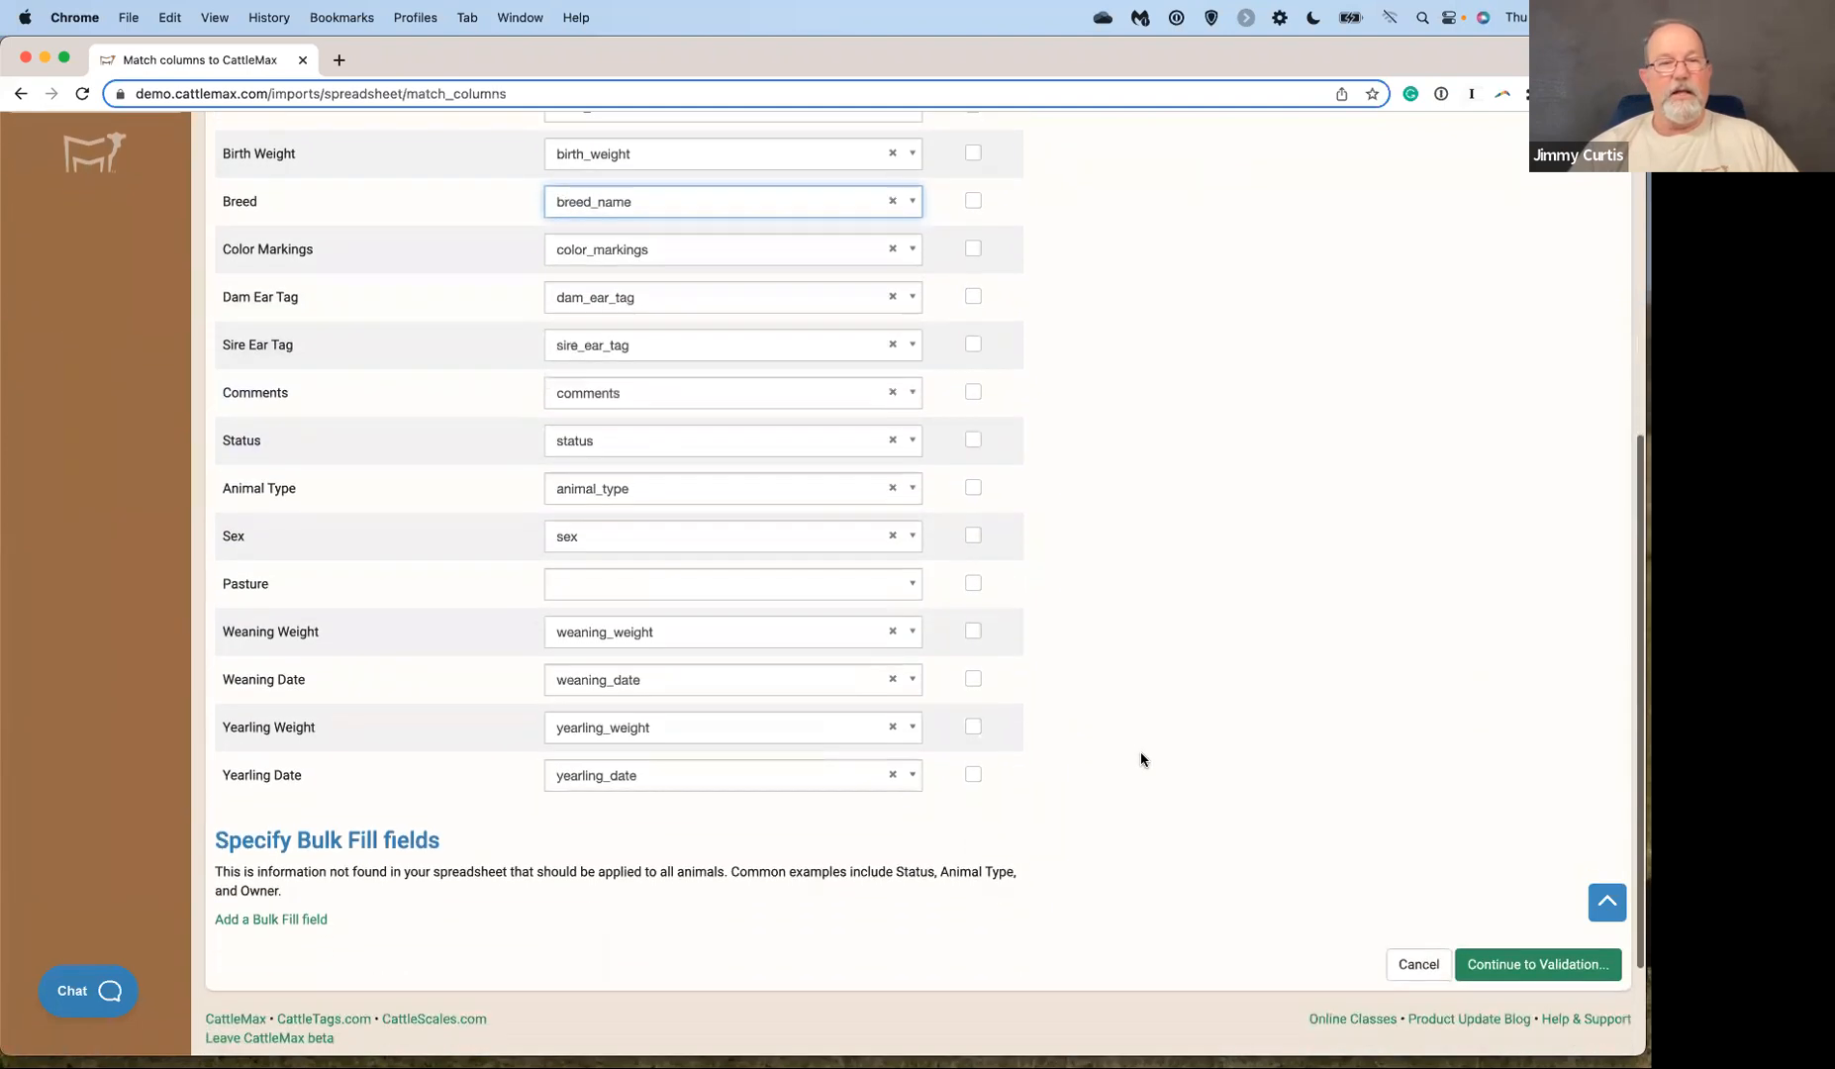
{"action": "left_click", "coordinate": [631, 586]}
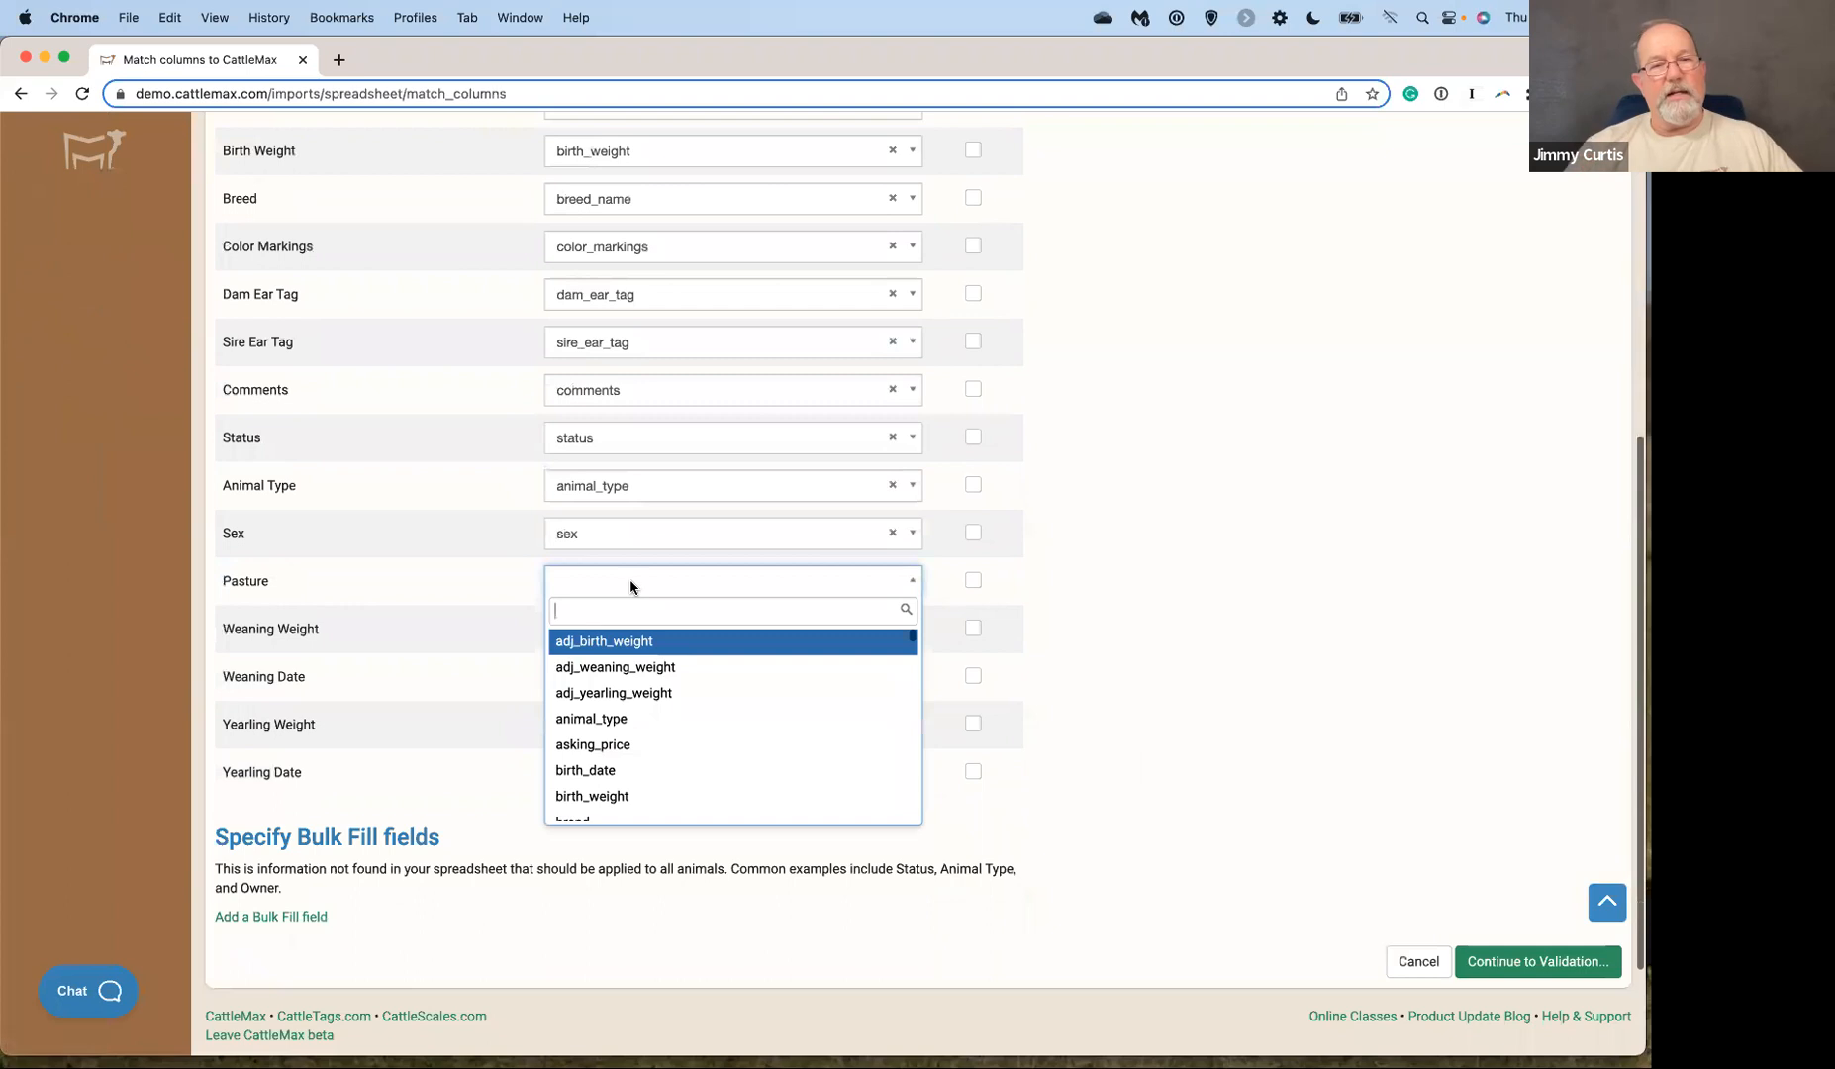
{"action": "type", "text": "pa"}
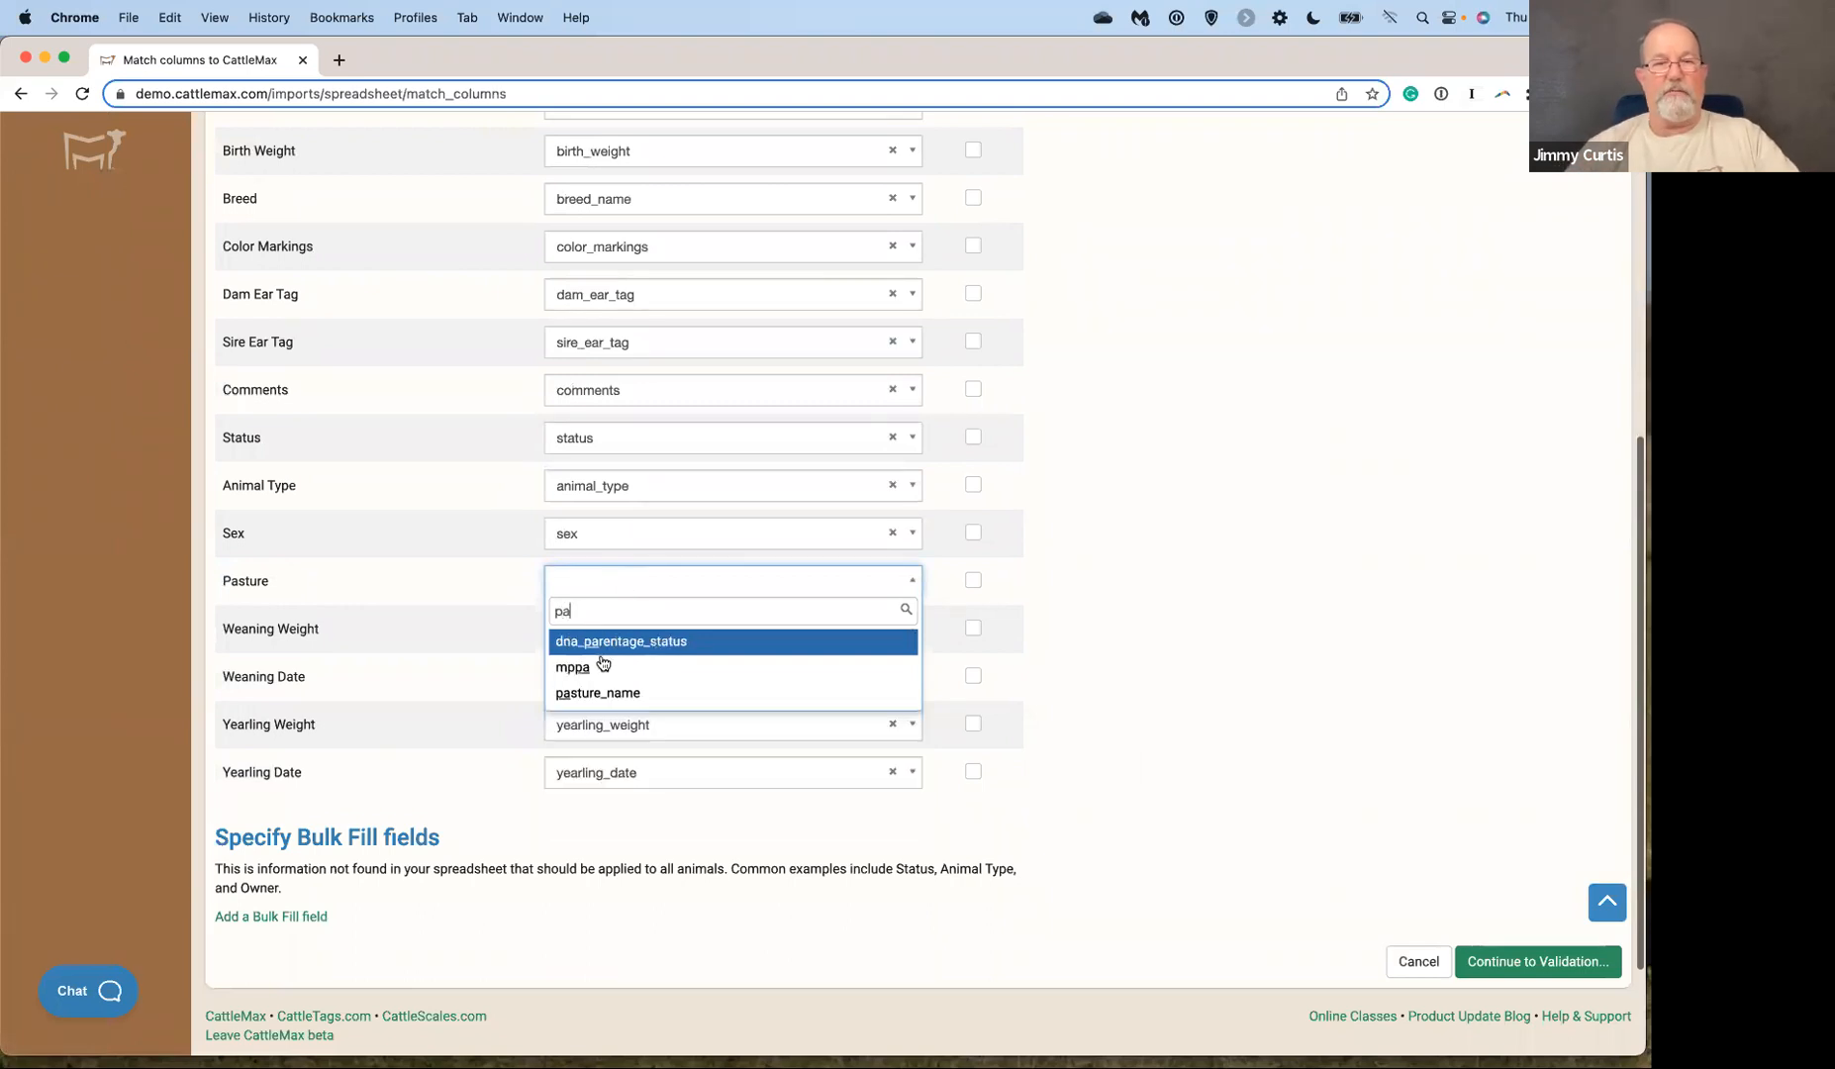
{"action": "left_click", "coordinate": [620, 694]}
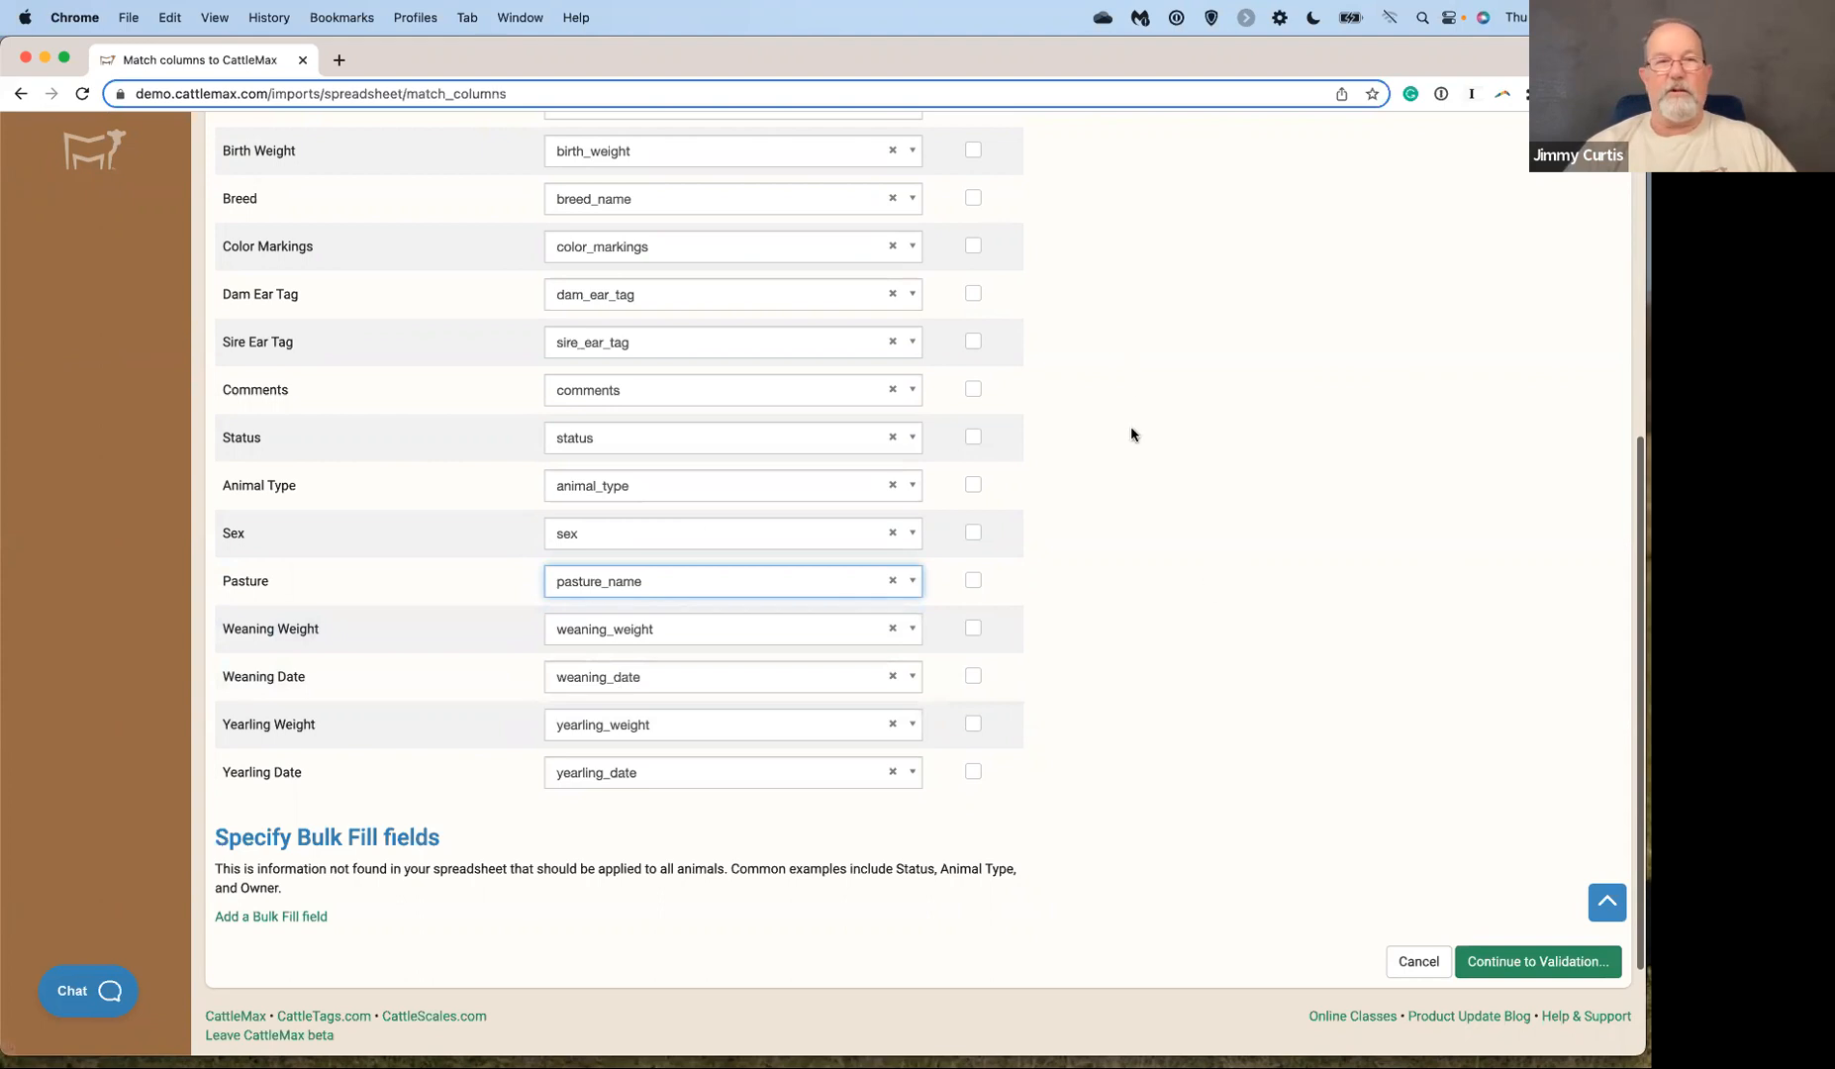
Try skipping the Pasture column, undo the skip and match the column to pasture_name again.
{"action": "scroll", "coordinate": [1130, 428], "scroll_direction": "up", "scroll_amount": 3}
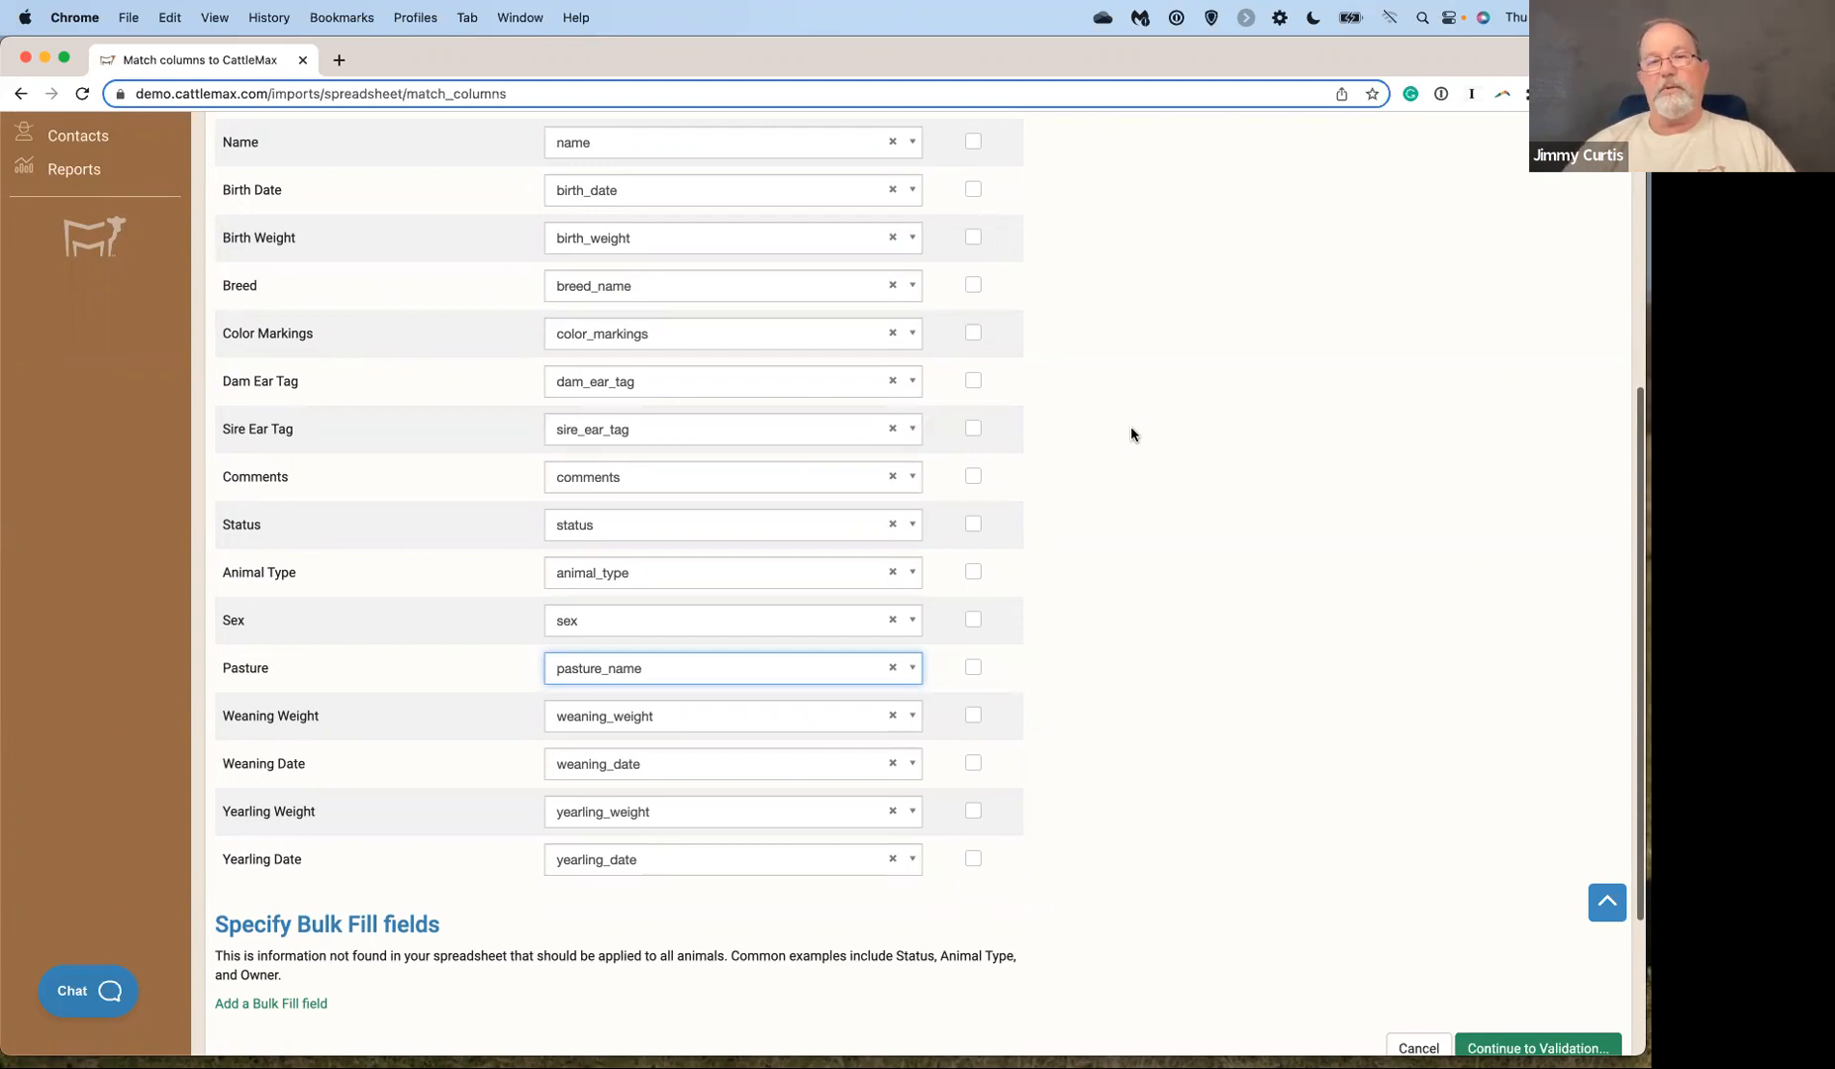
{"action": "left_click", "coordinate": [974, 666]}
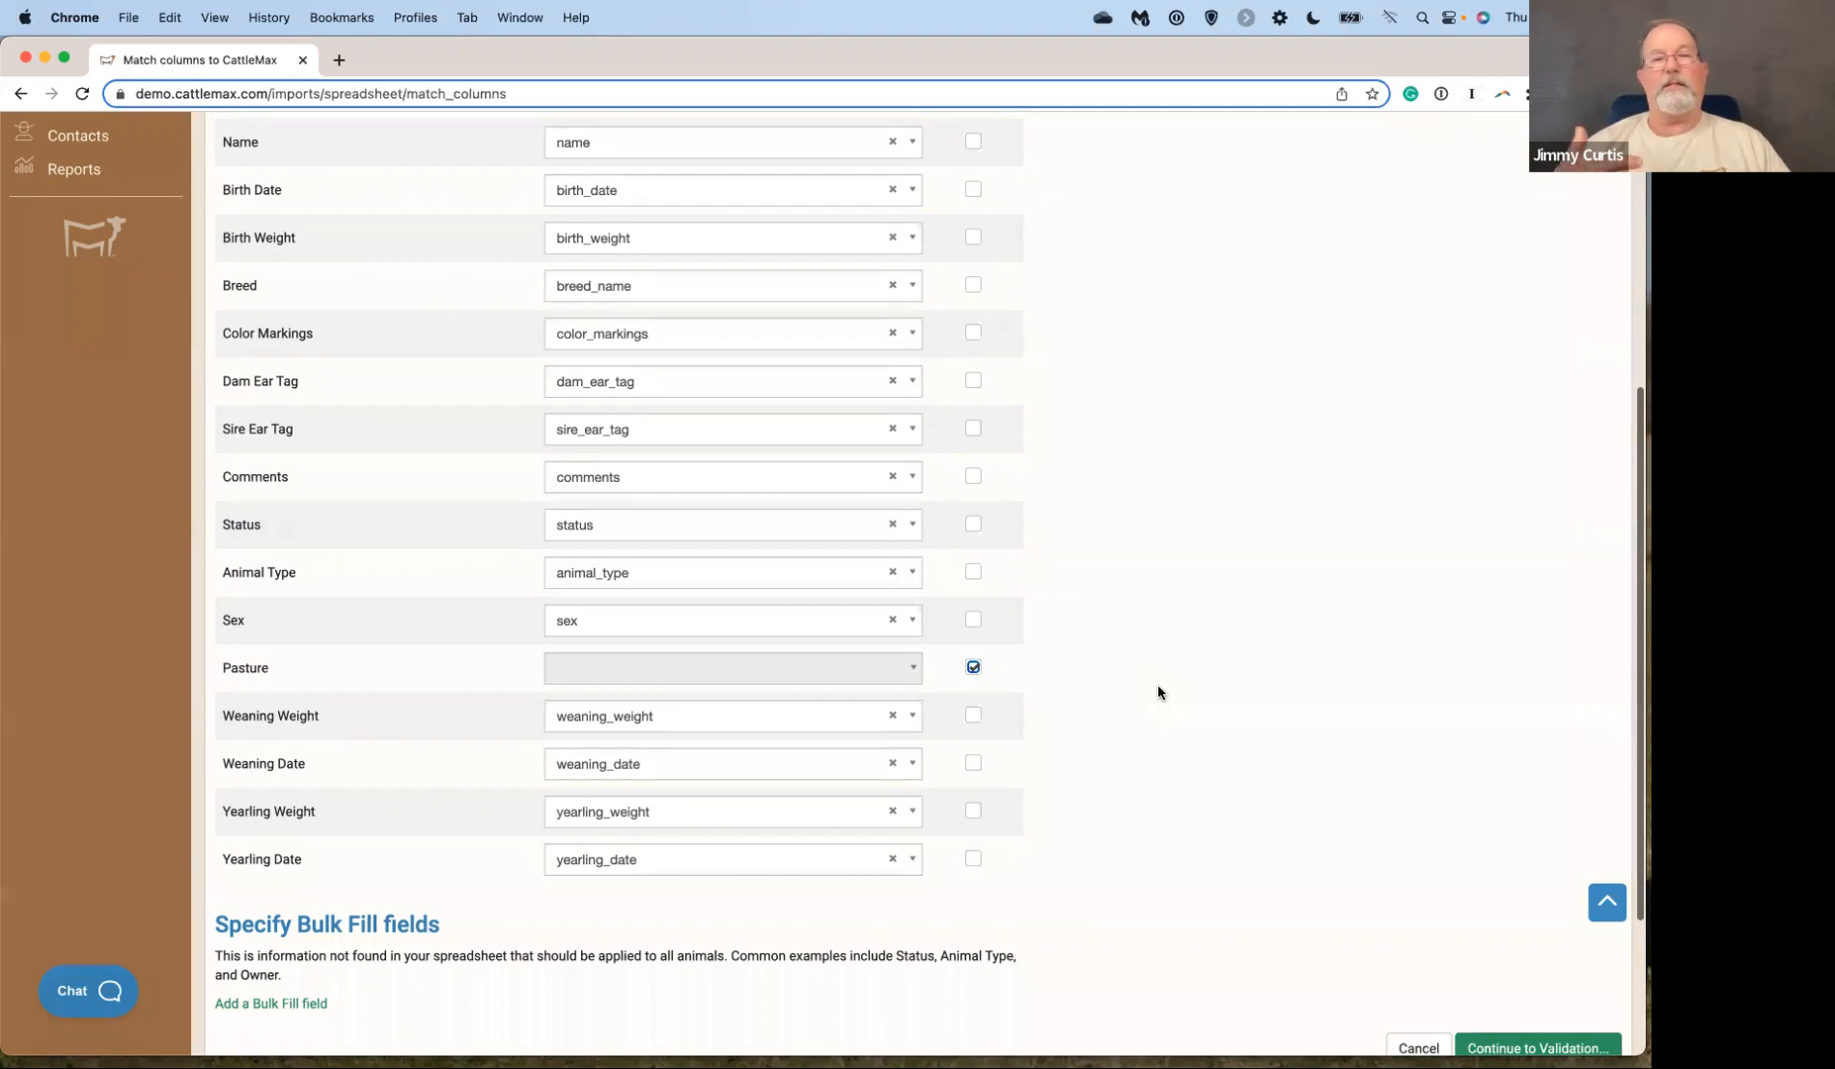
{"action": "left_click", "coordinate": [973, 668]}
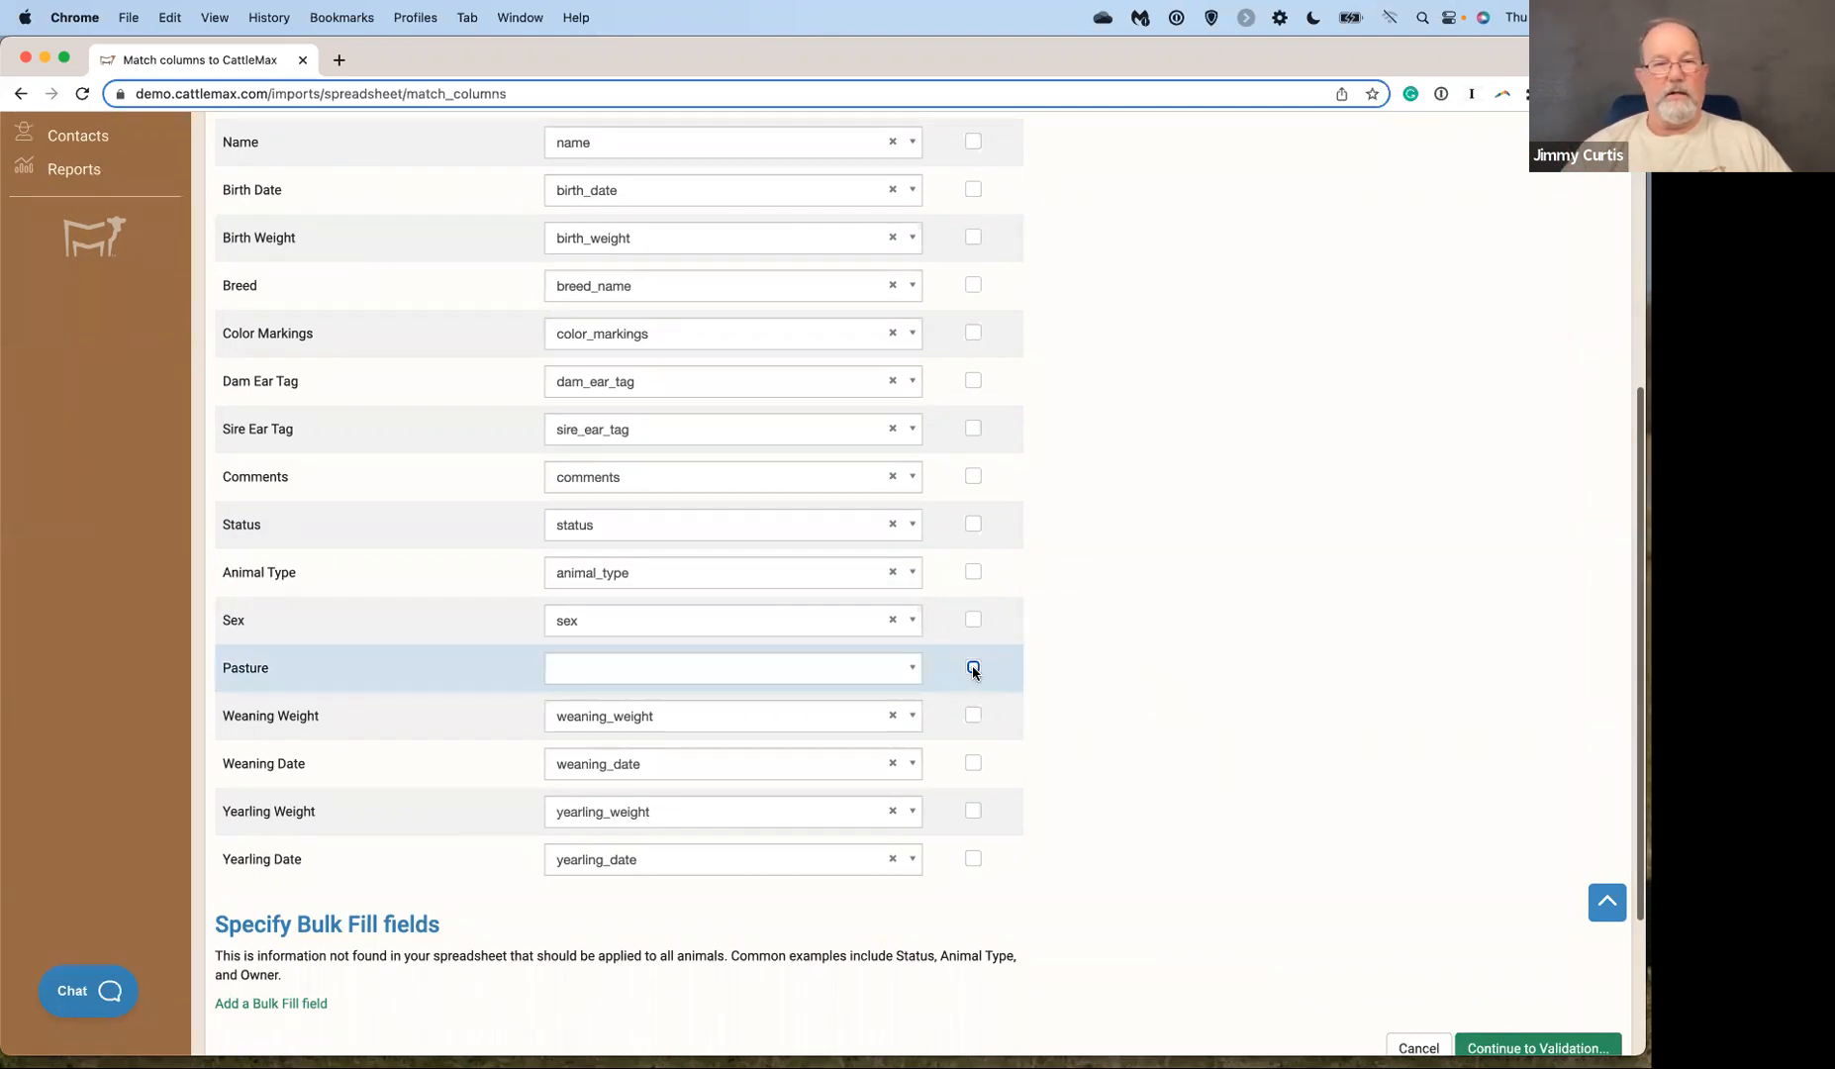
{"action": "left_click", "coordinate": [802, 665]}
{"action": "type", "text": "pa"}
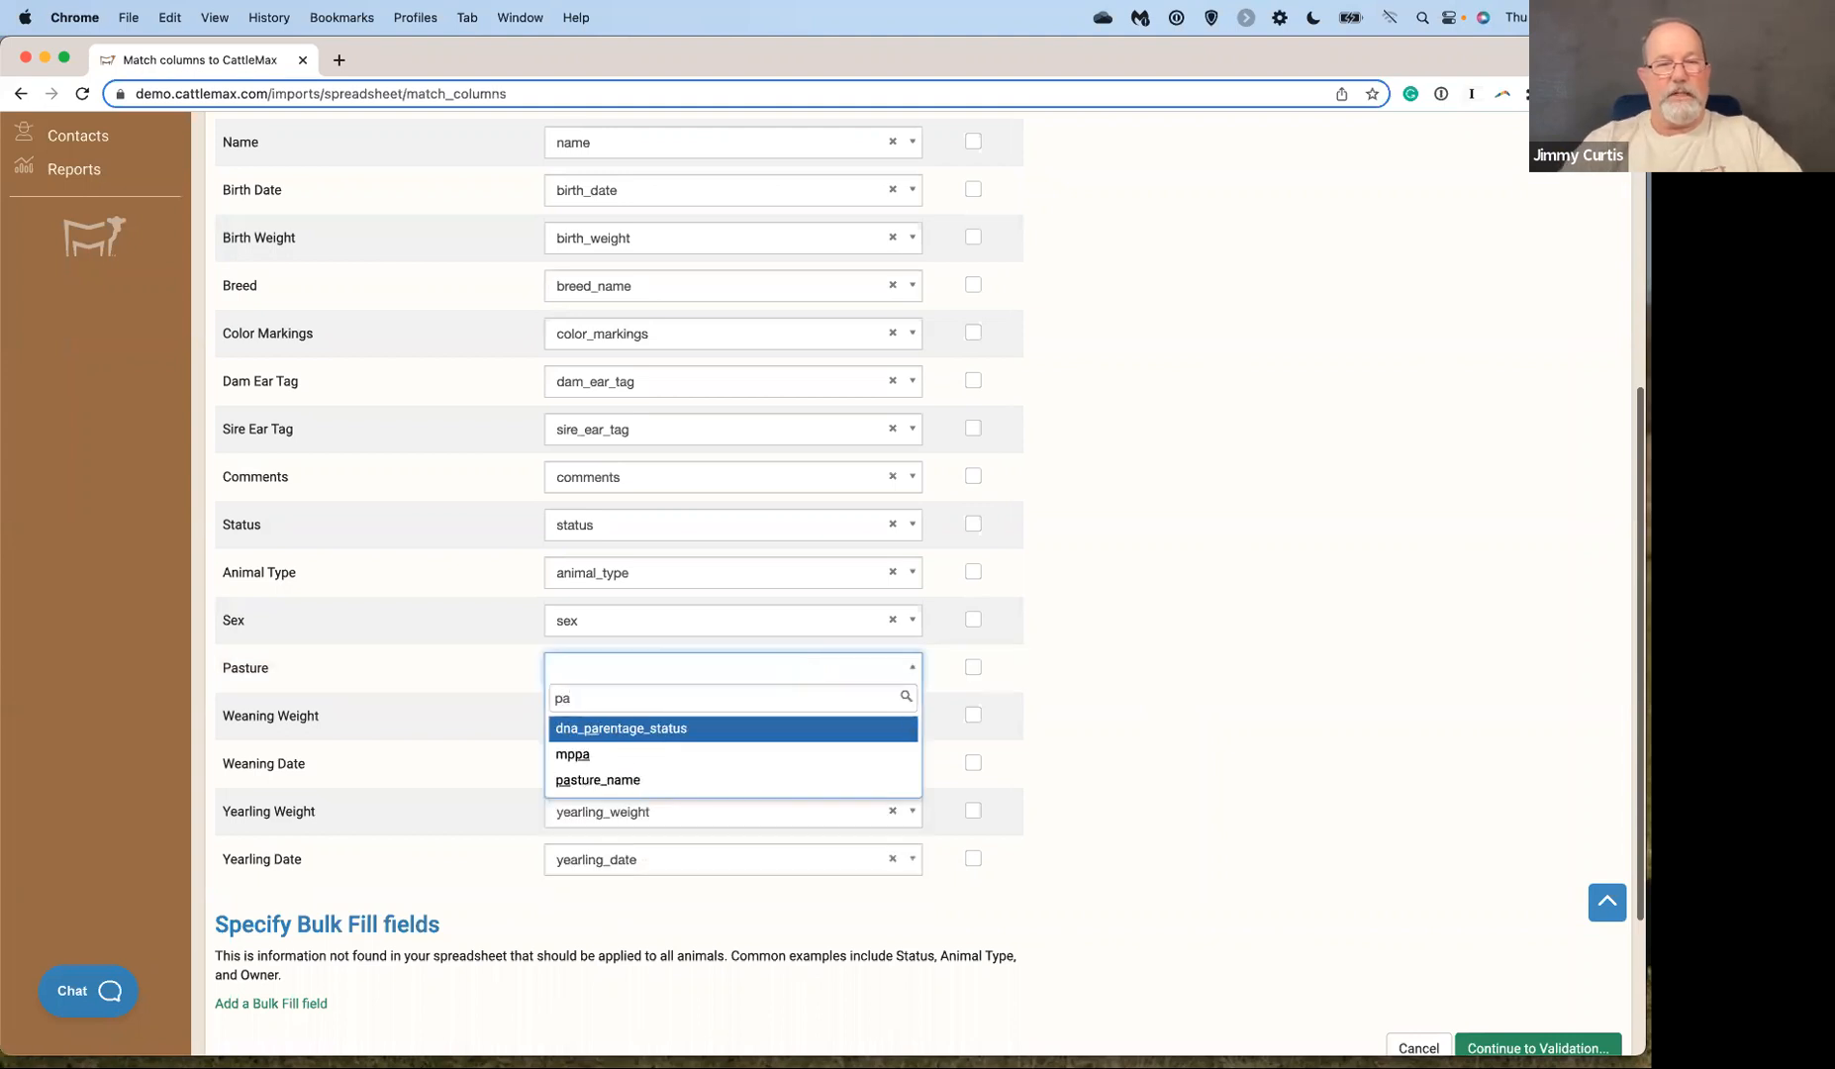
{"action": "left_click", "coordinate": [693, 780]}
Validate the matched columns and import the spreadsheet into CattleMax.
{"action": "scroll", "coordinate": [1294, 781], "scroll_direction": "down", "scroll_amount": 2}
{"action": "scroll", "coordinate": [1294, 781], "scroll_direction": "down", "scroll_amount": 2}
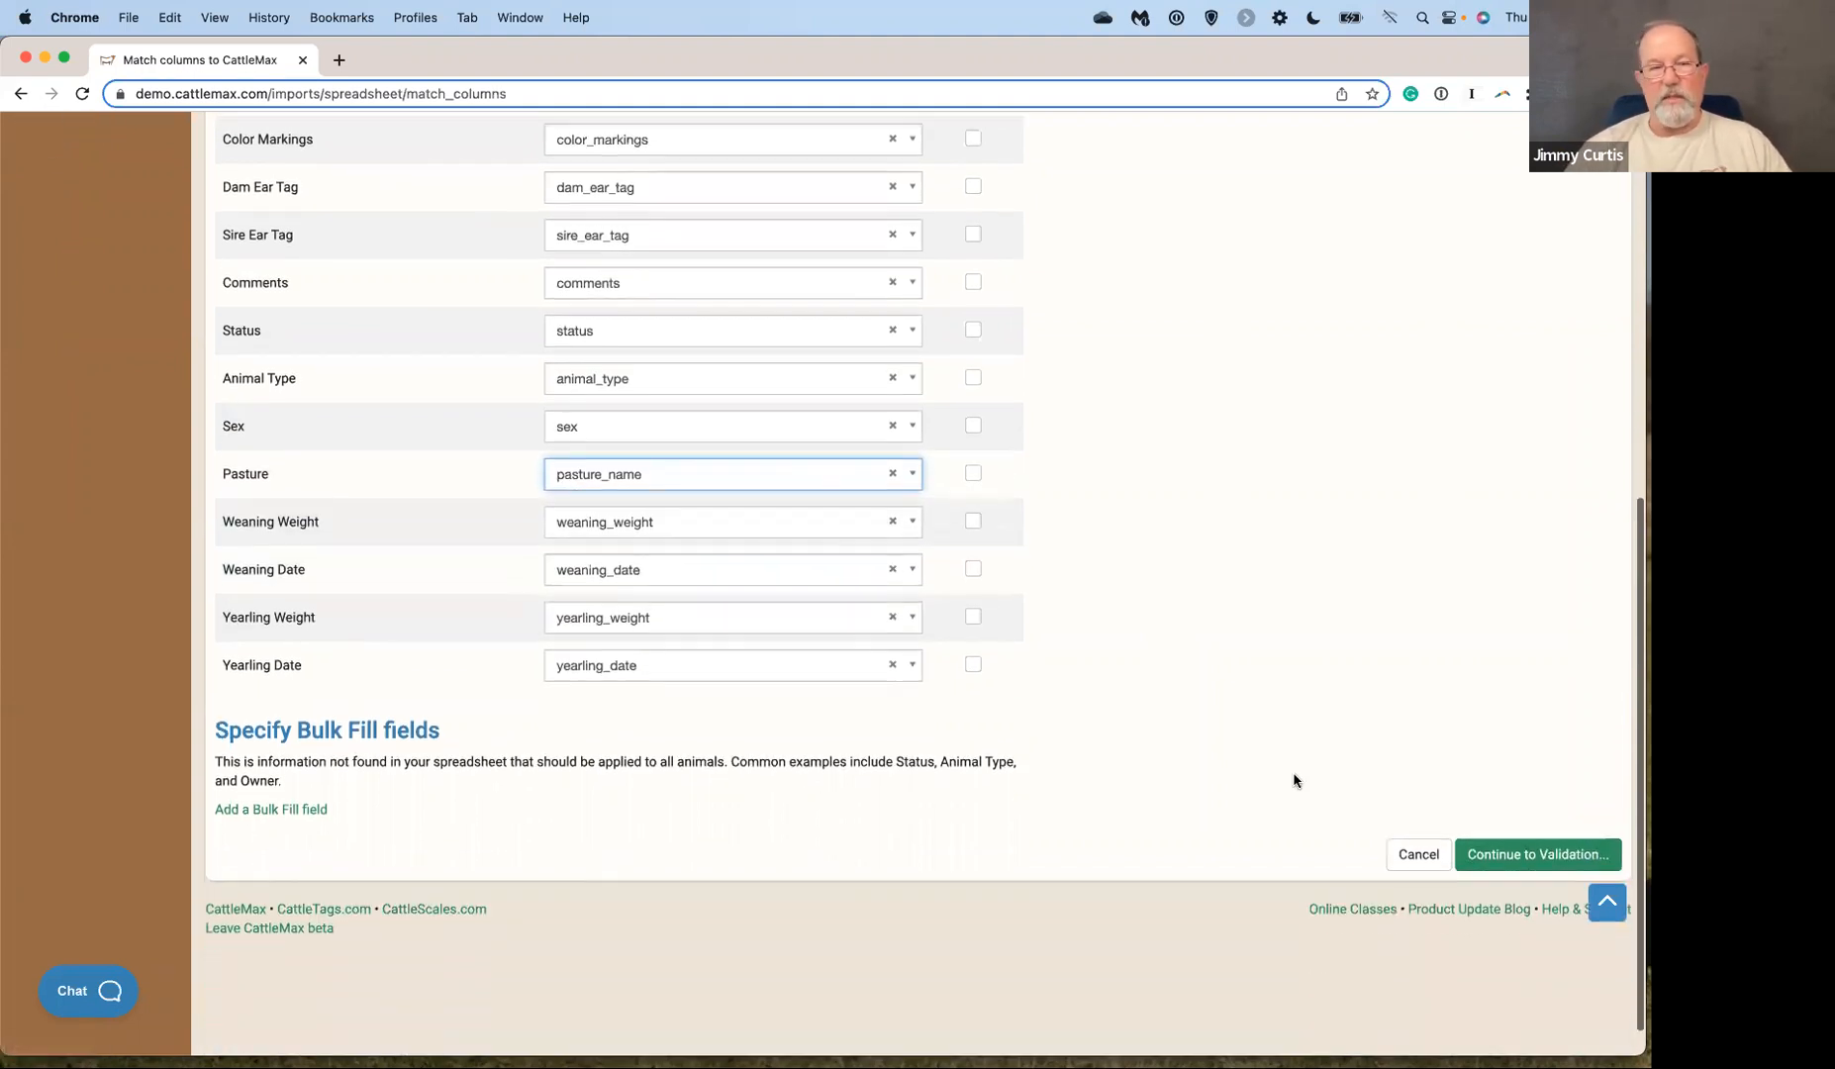
{"action": "left_click", "coordinate": [1492, 857]}
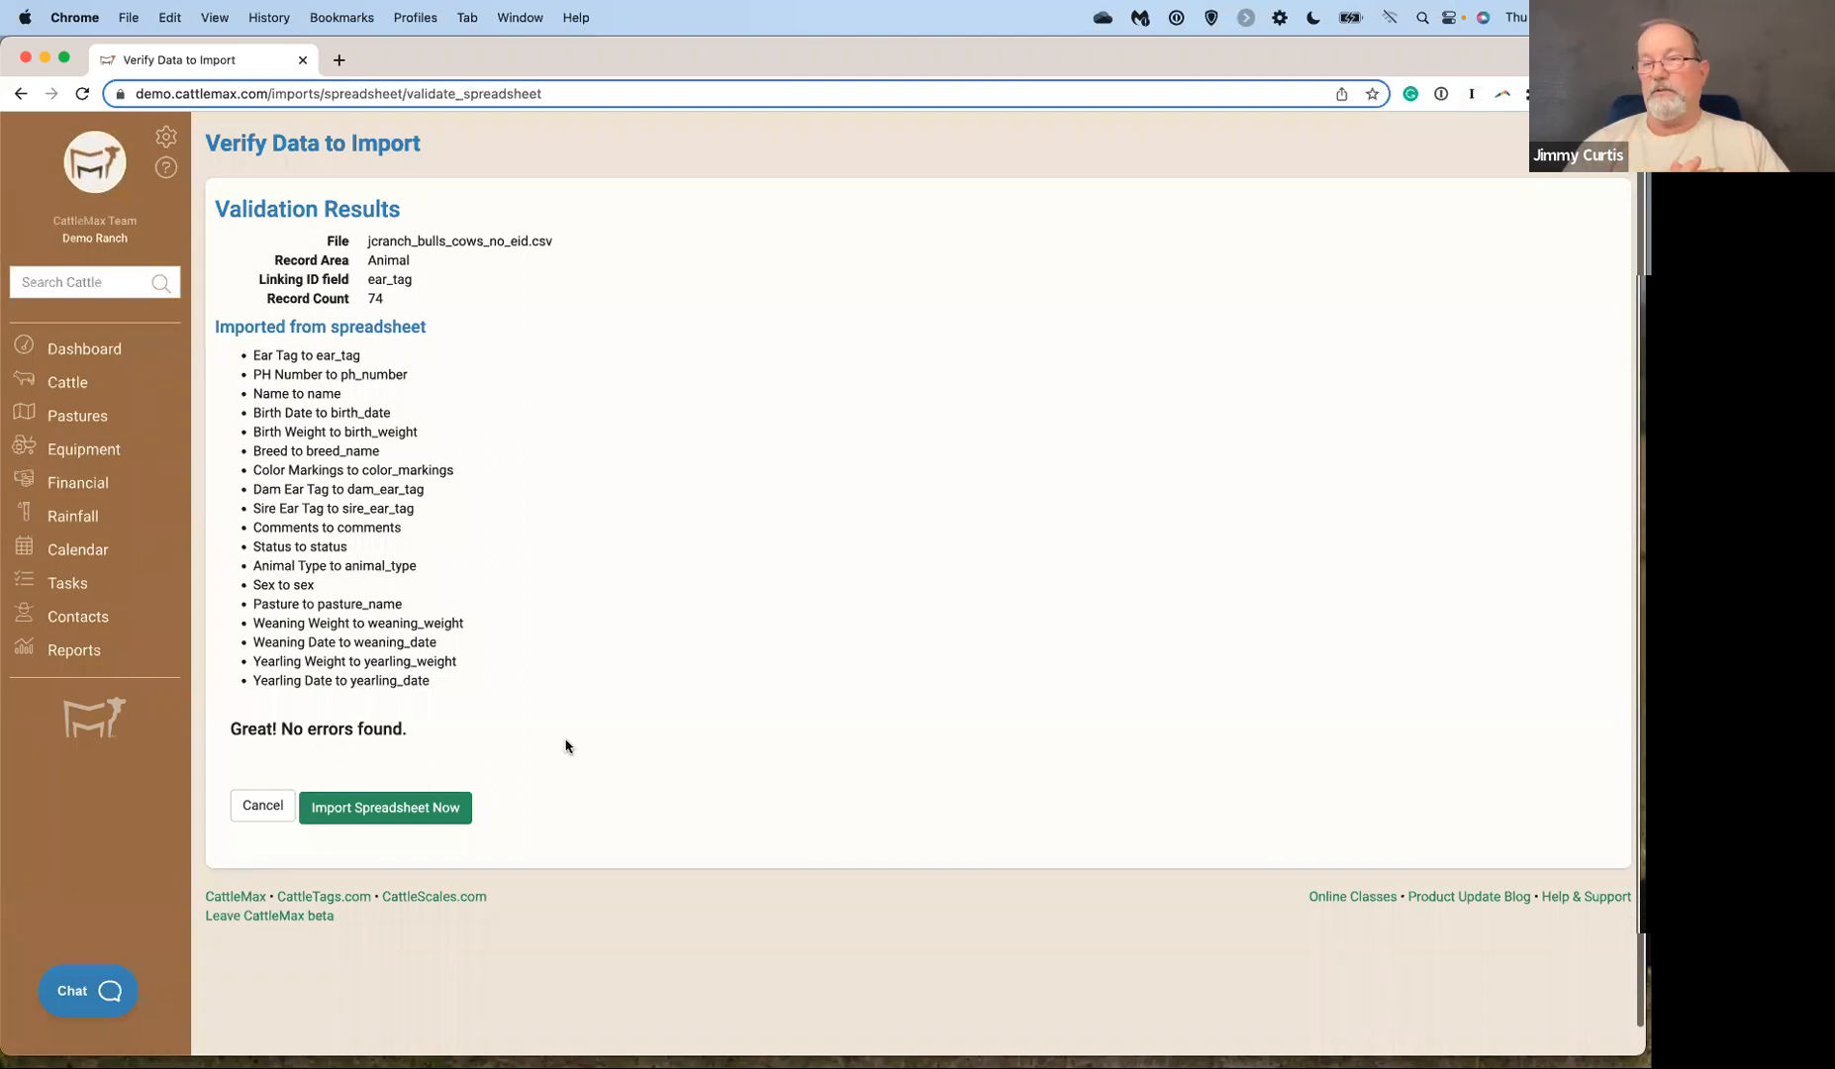
{"action": "left_click", "coordinate": [403, 810]}
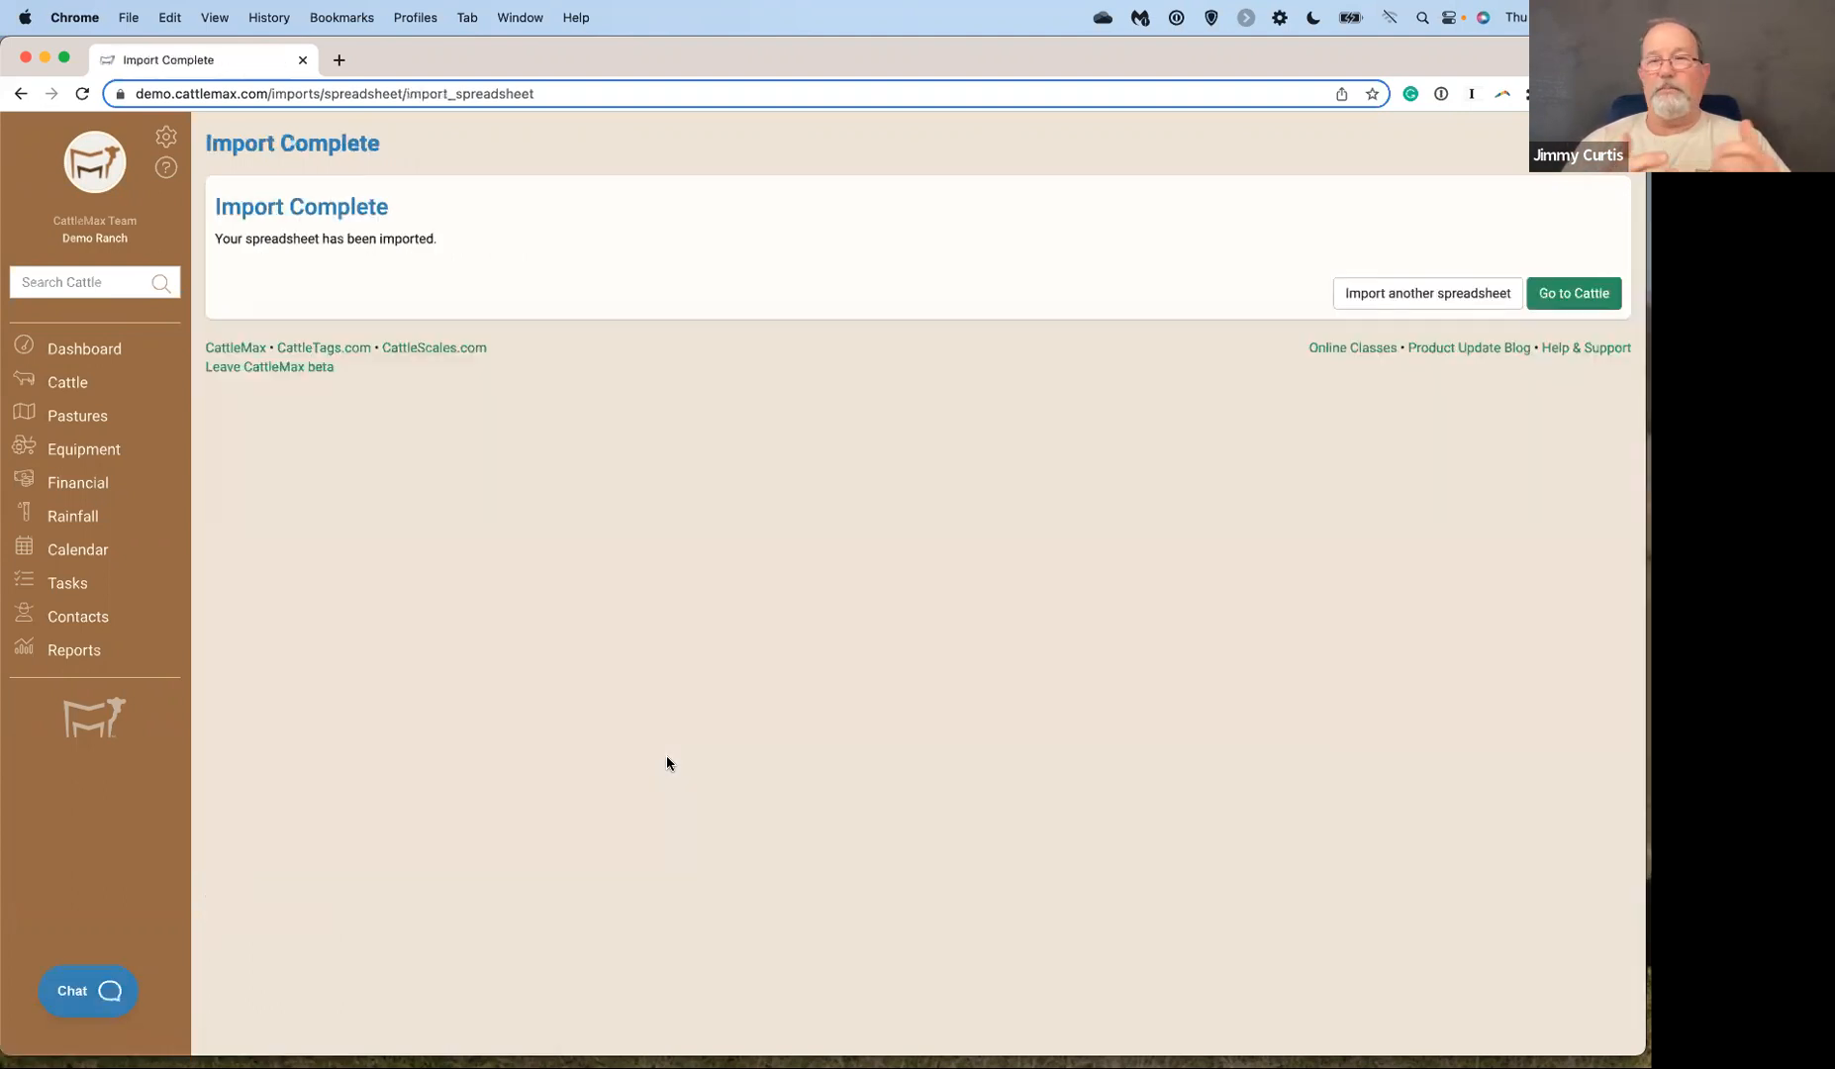
Leave the import page and open the active cows from the dashboard to review the imported animals.
{"action": "left_click", "coordinate": [1562, 295]}
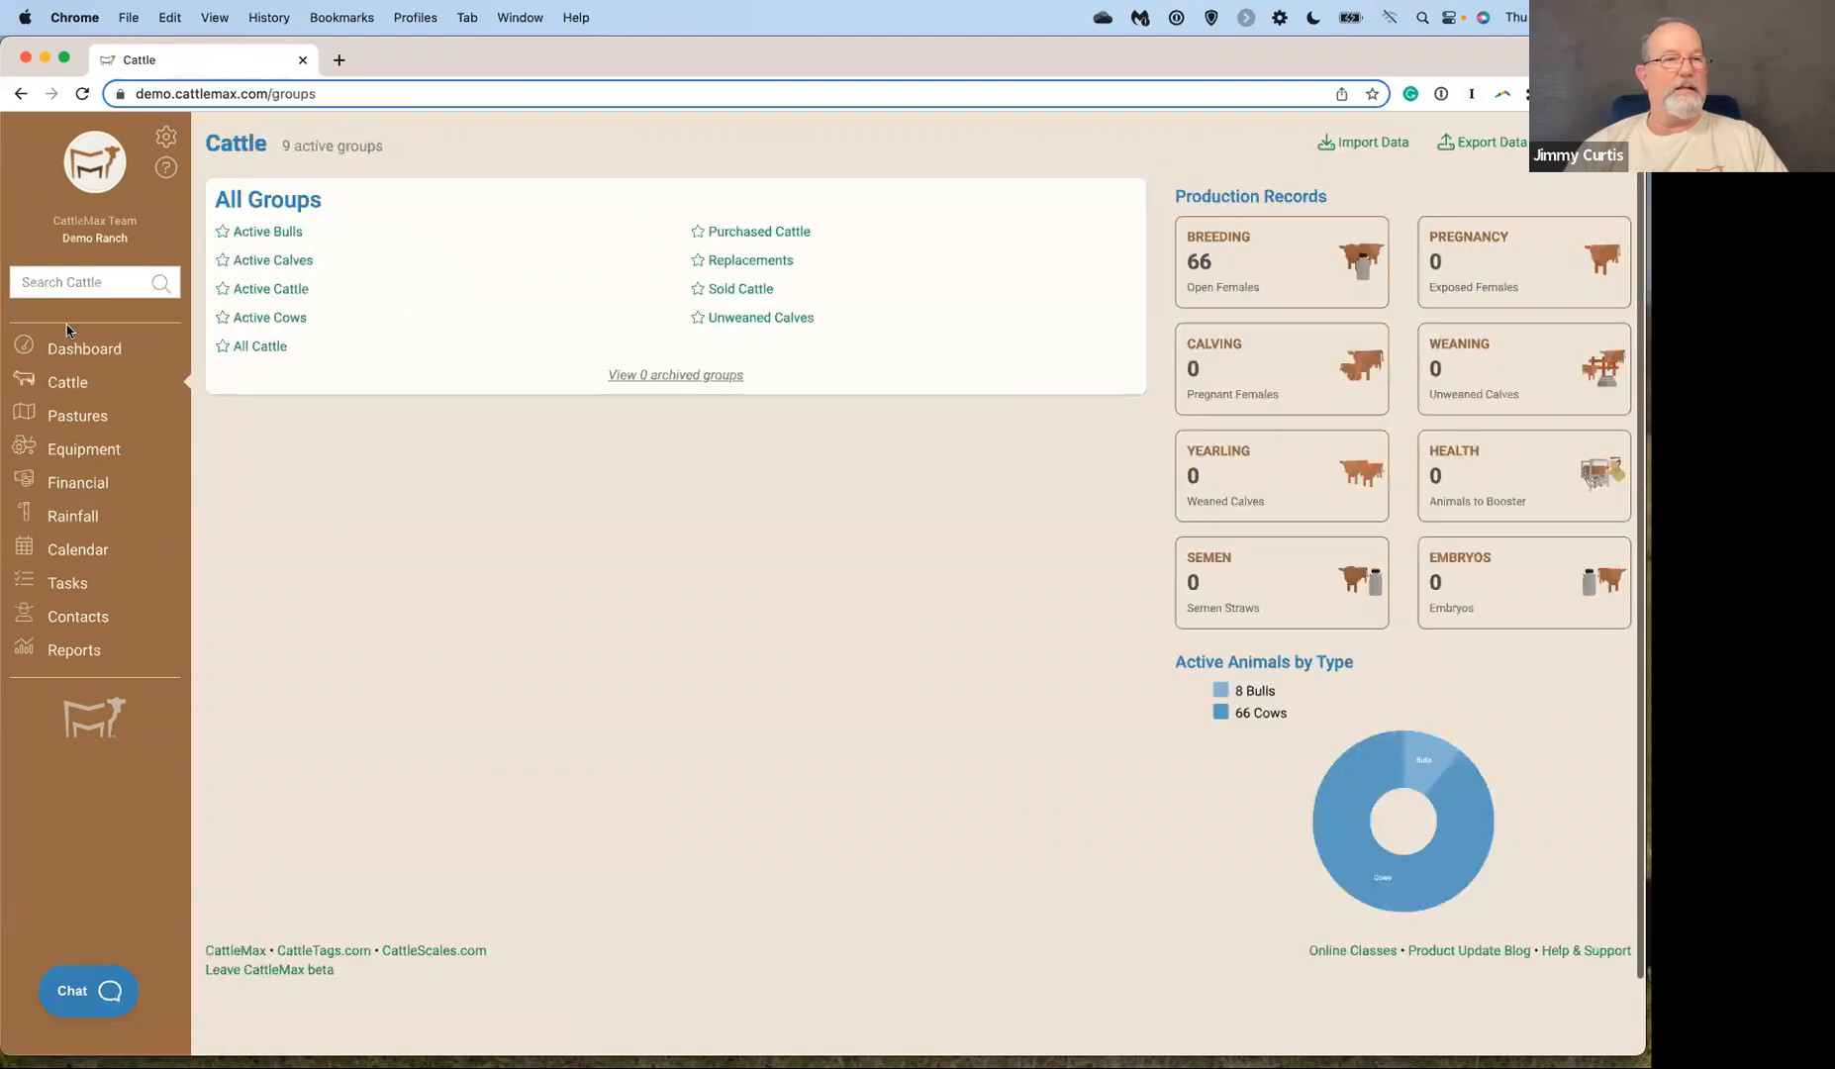
{"action": "left_click", "coordinate": [86, 356]}
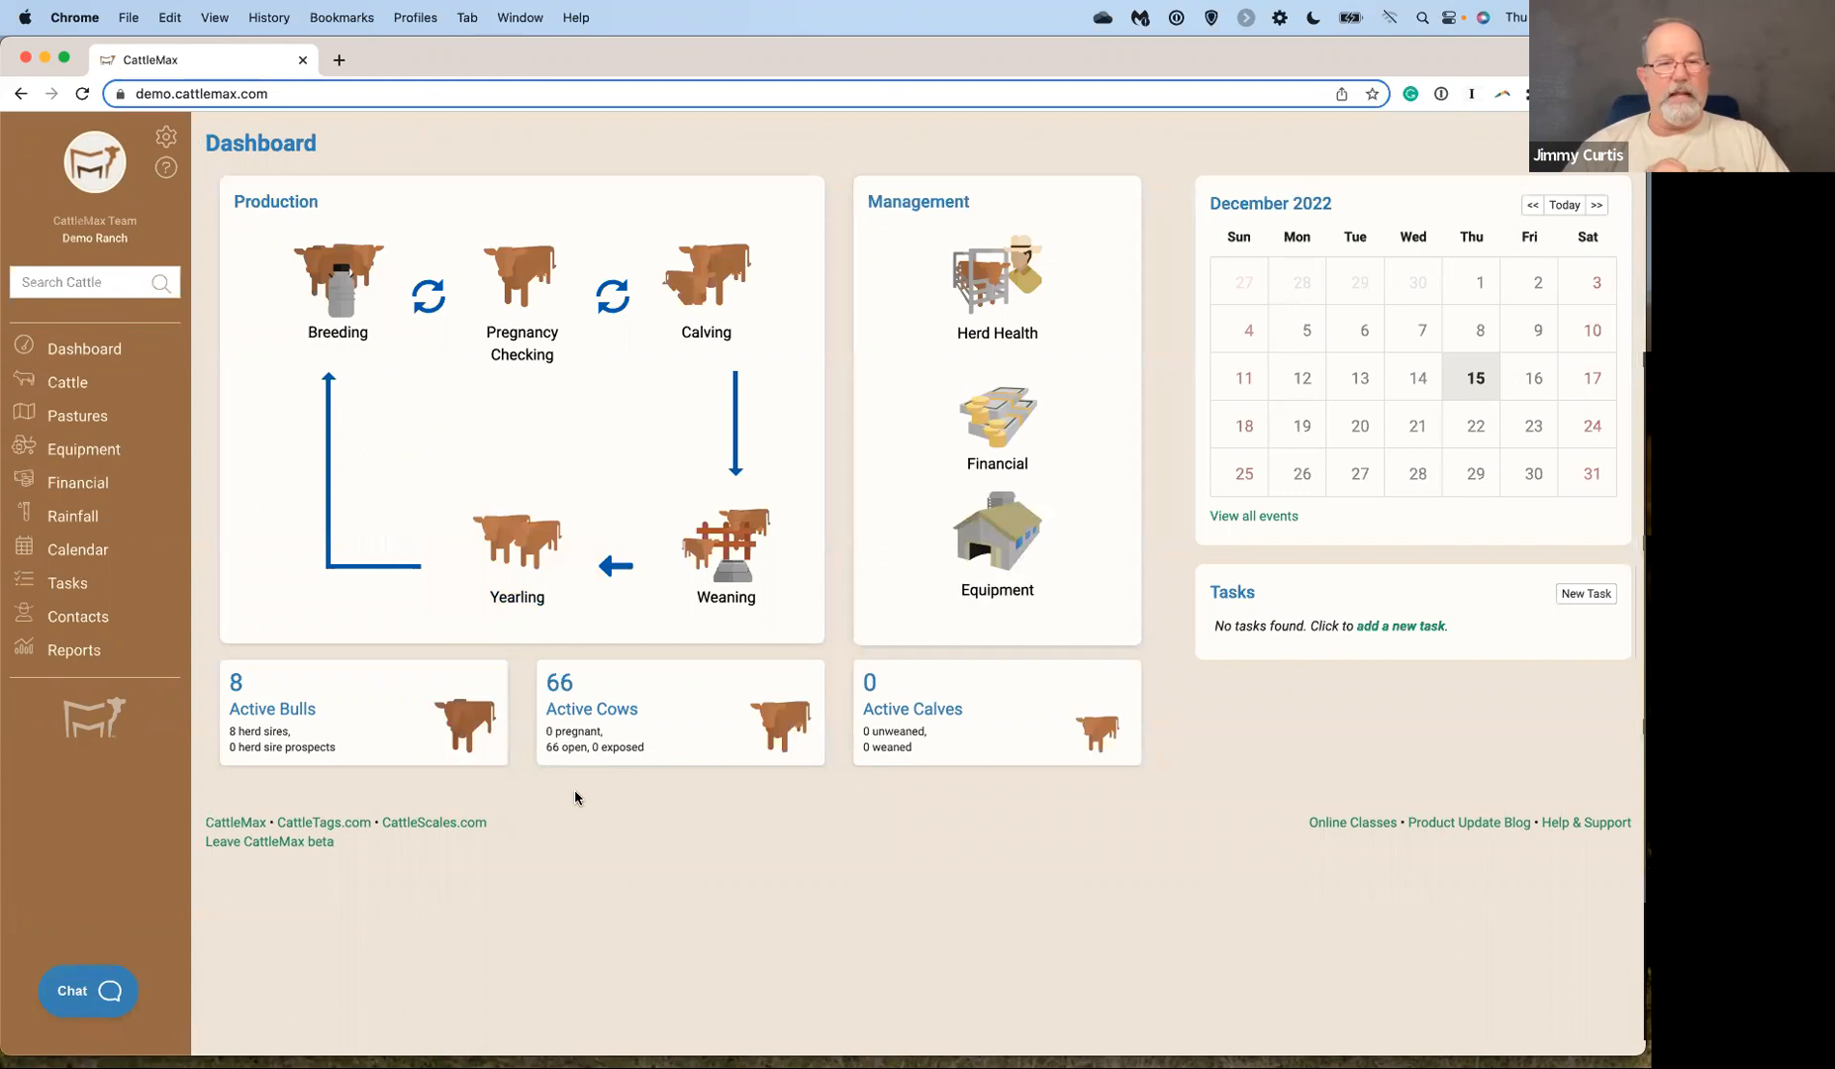
{"action": "left_click", "coordinate": [671, 721]}
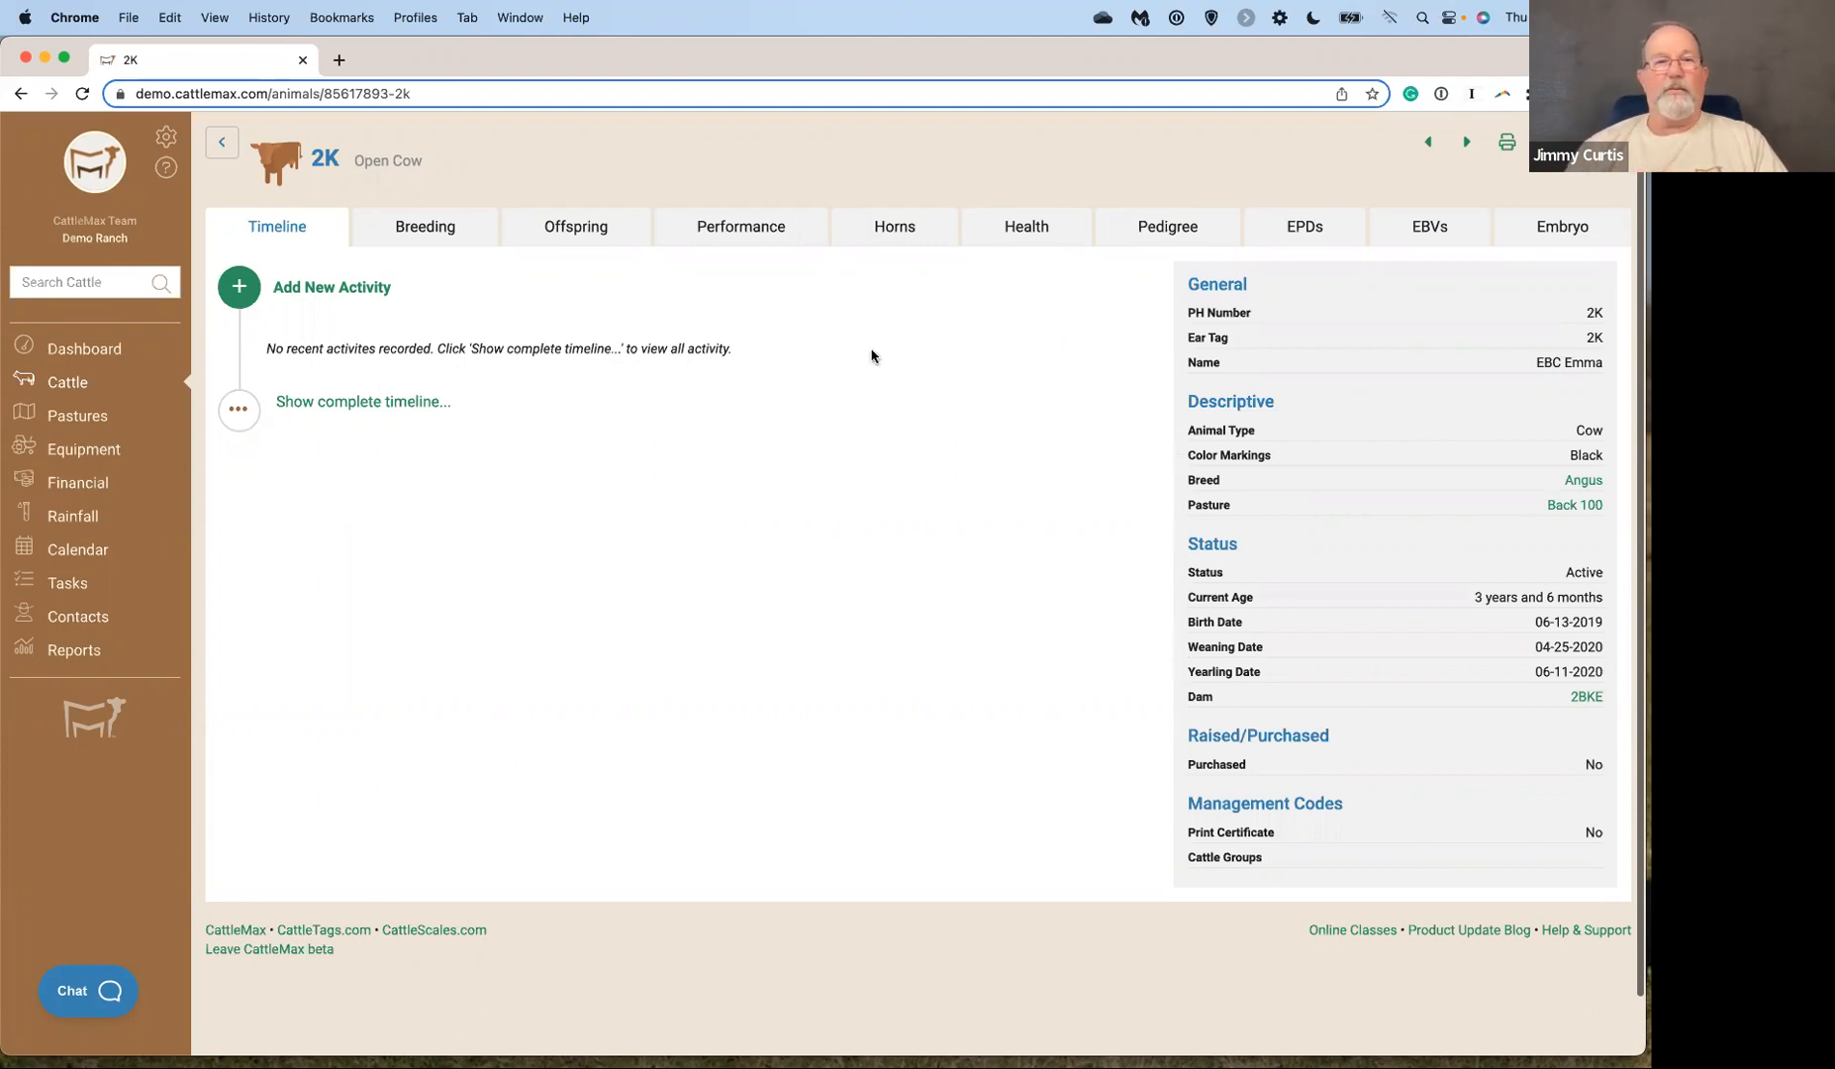
Review cow 2K's performance measurements and its complete timeline.
{"action": "left_click", "coordinate": [743, 234]}
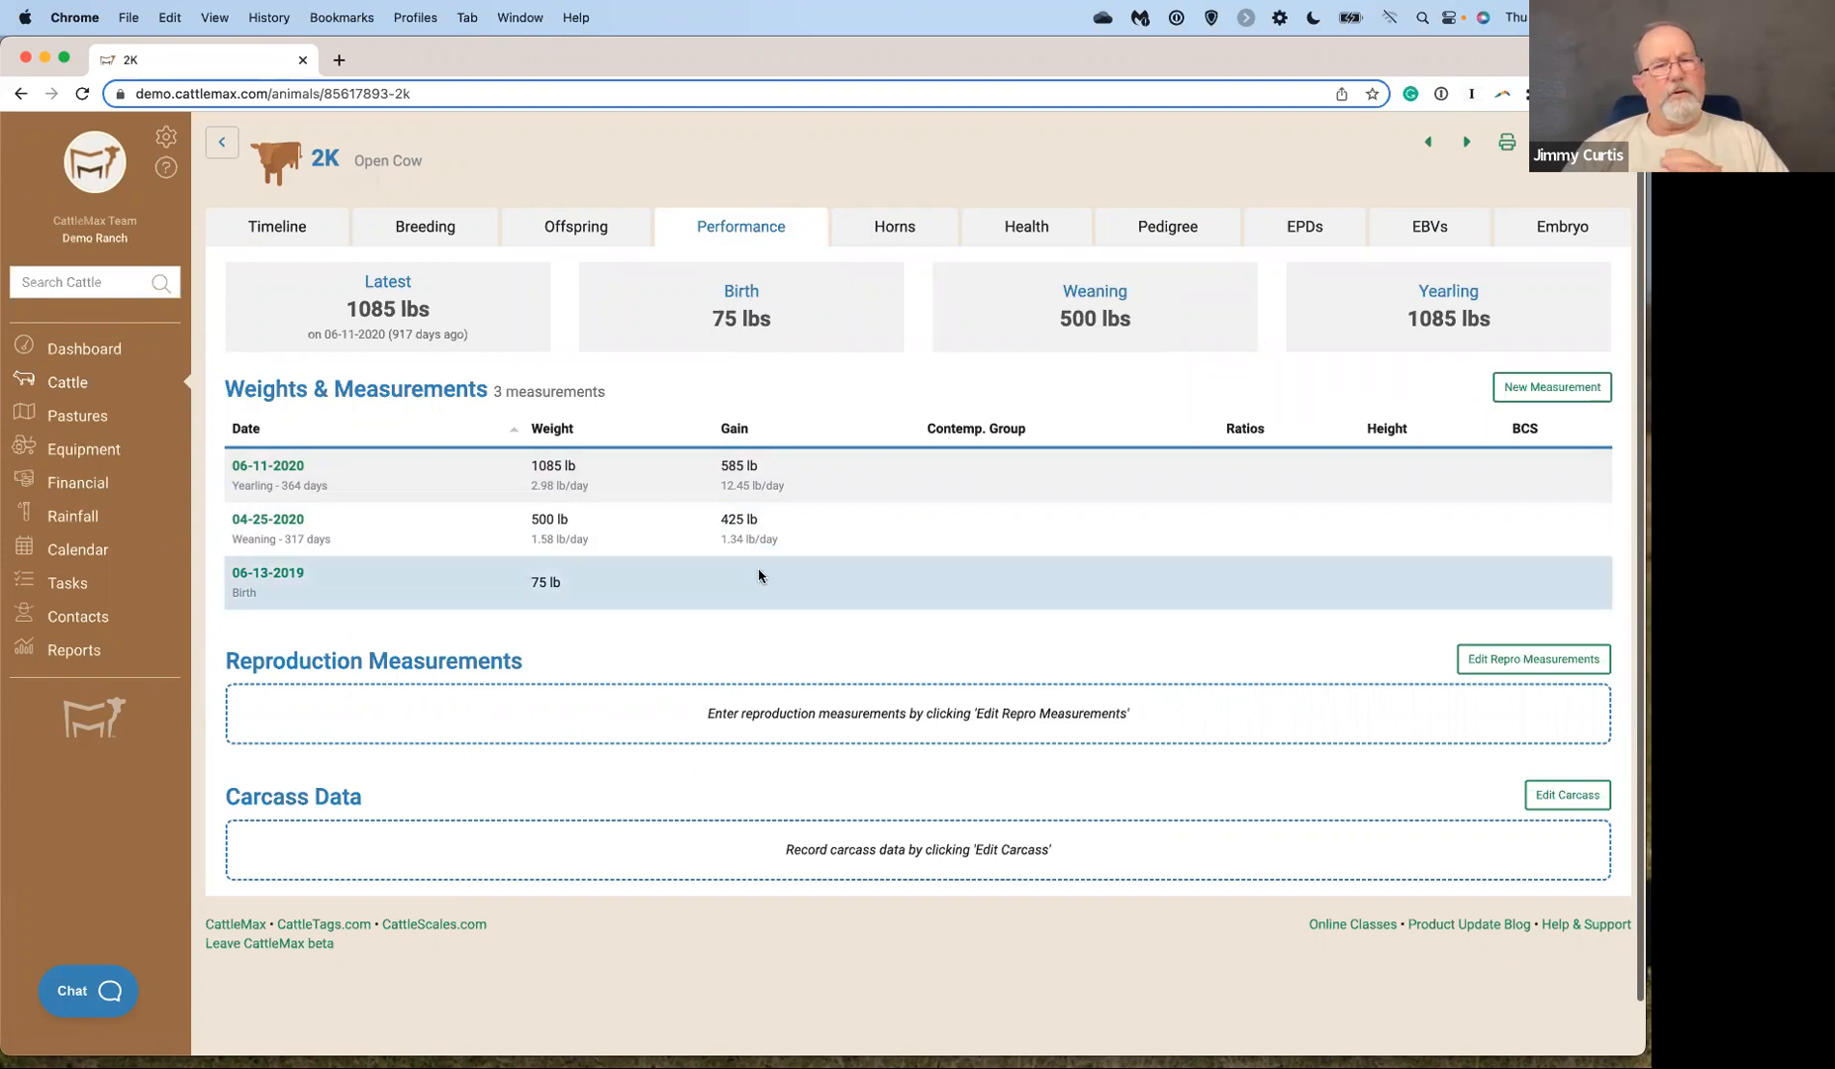
{"action": "left_click", "coordinate": [275, 234]}
{"action": "left_click", "coordinate": [343, 426]}
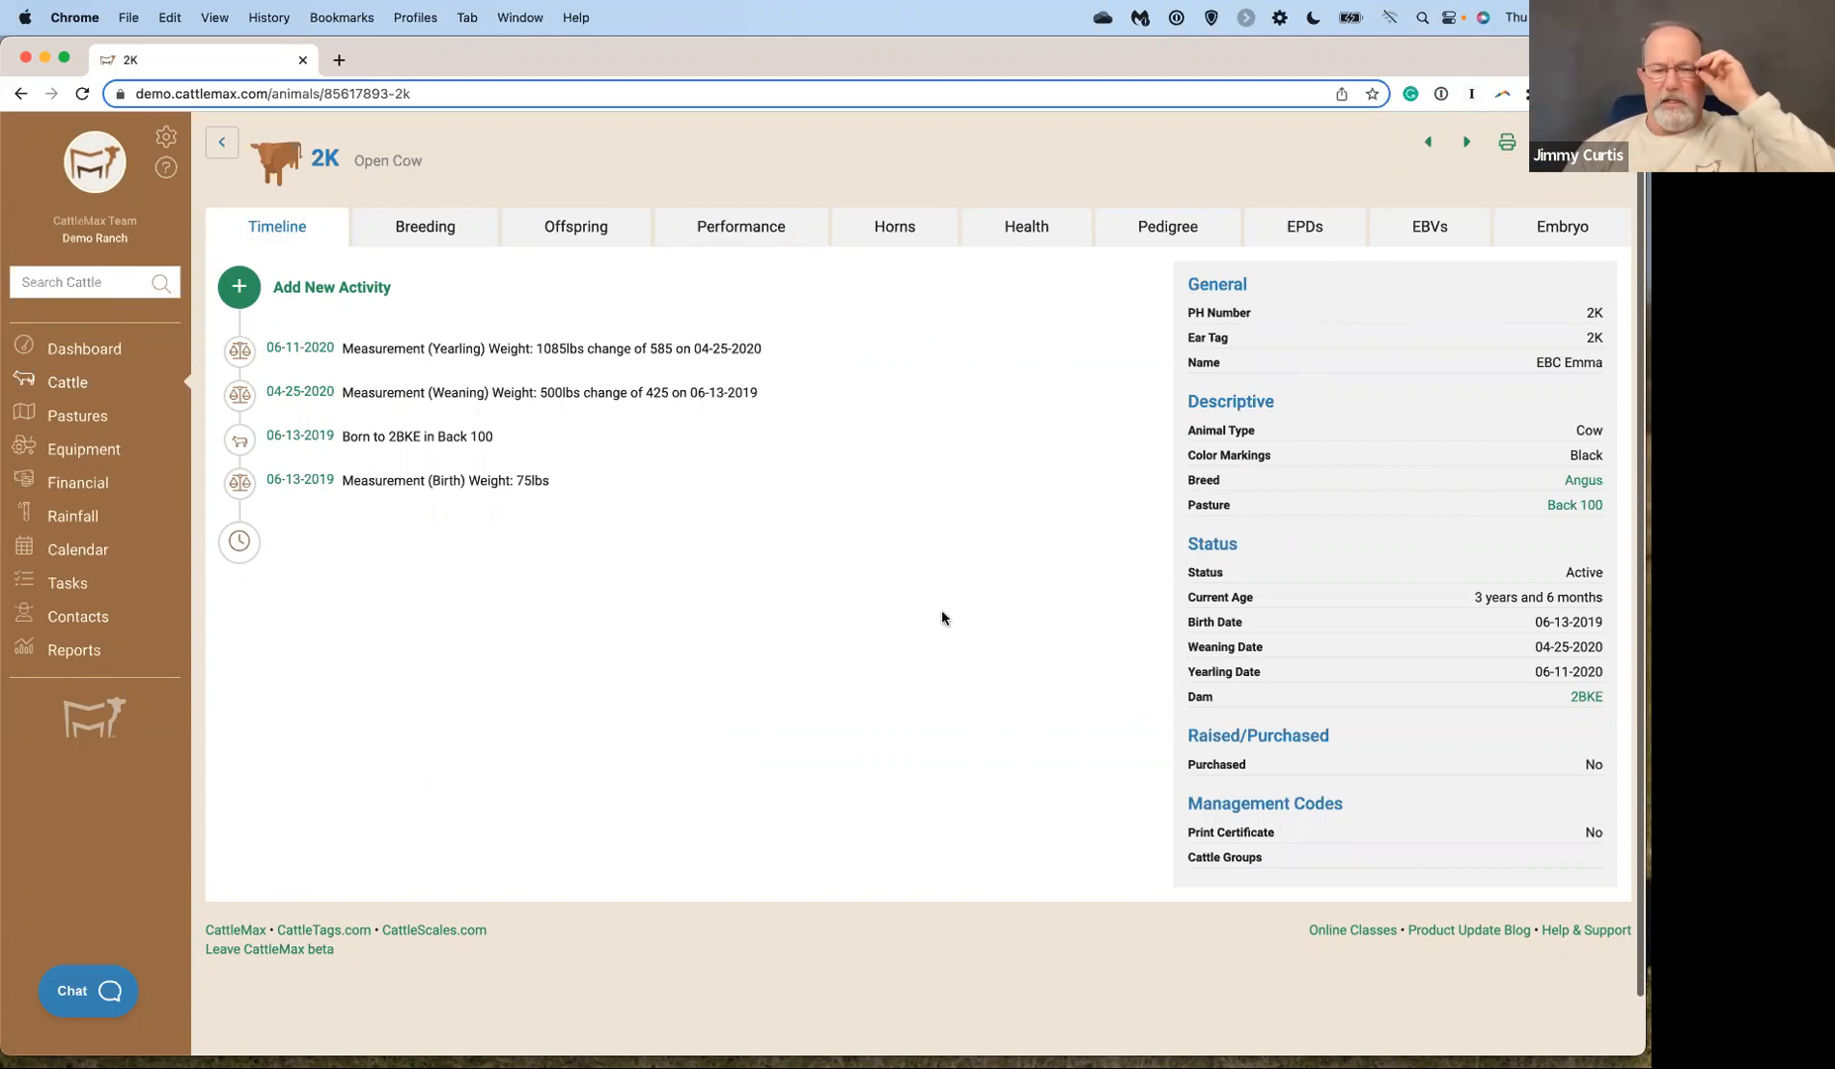
Switch to Excel and enter the headers "ear tag" in A1 and "Electronic ID" in B1 of a blank workbook.
{"action": "left_click", "coordinate": [1140, 1029]}
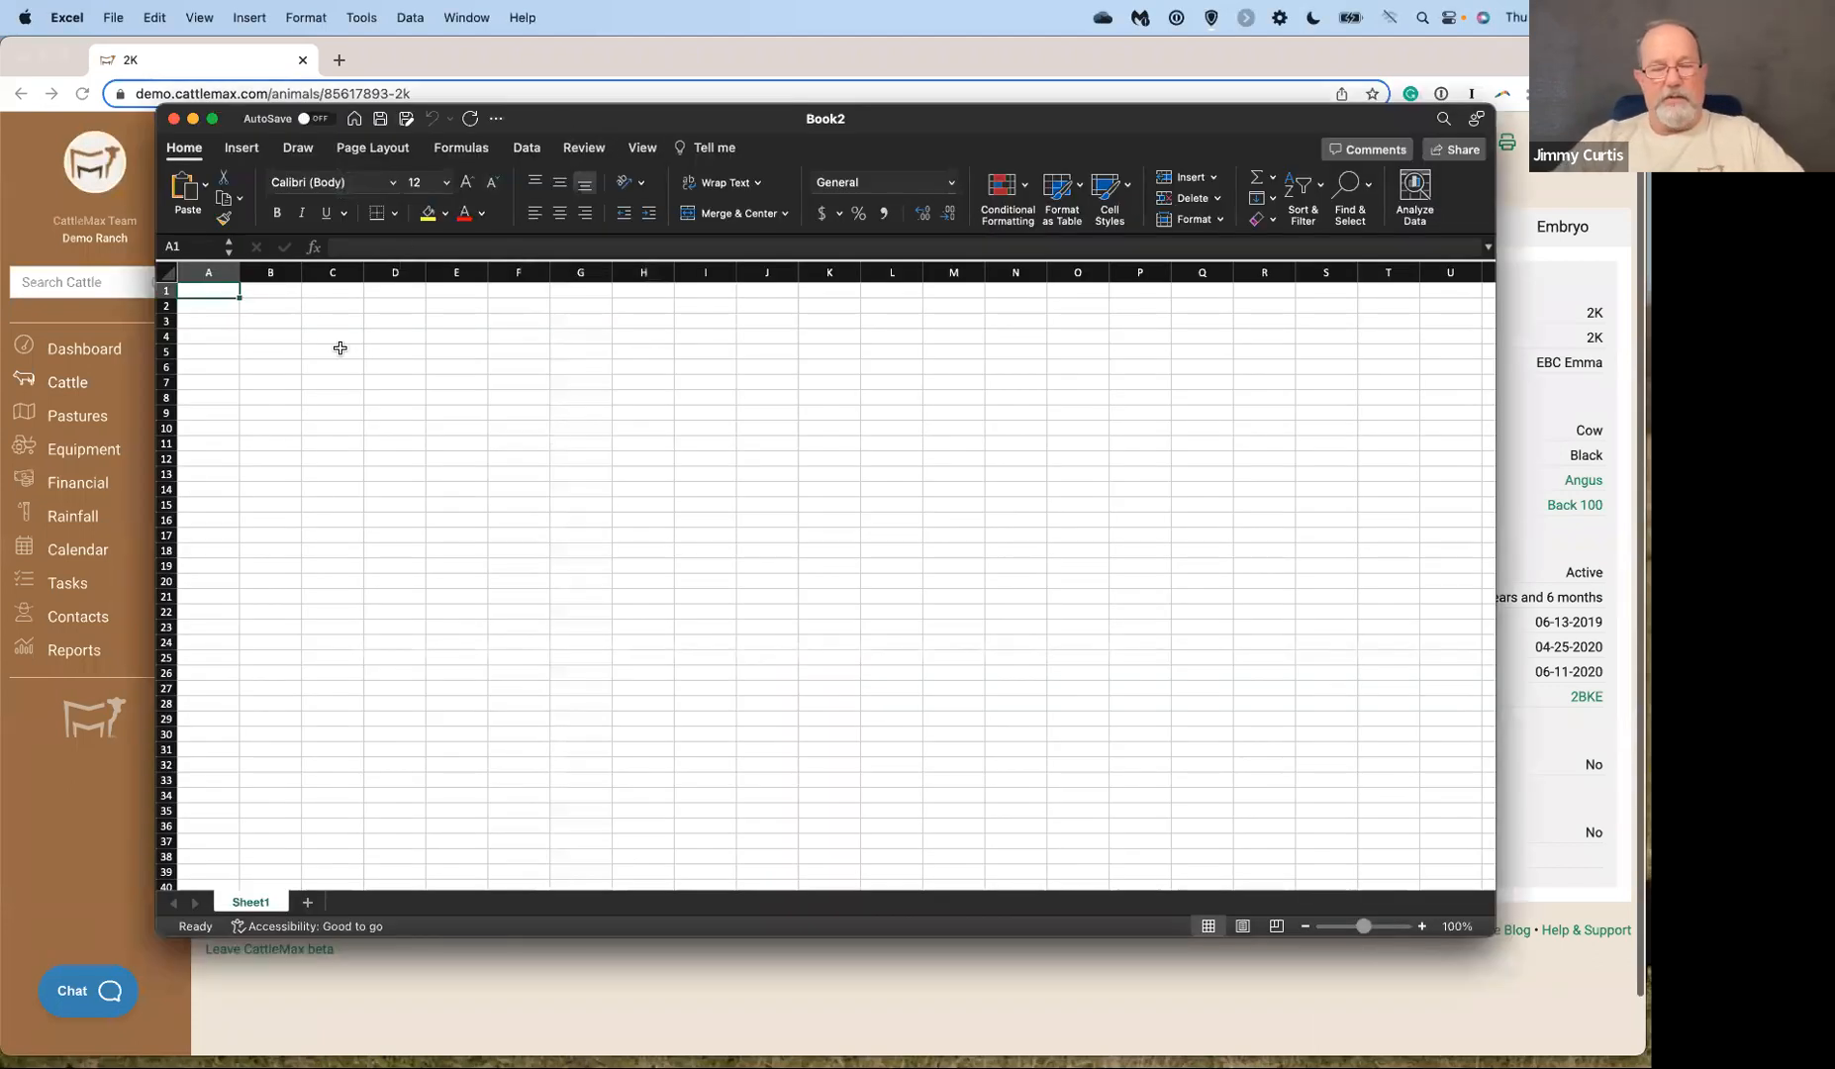
{"action": "type", "text": "ea"}
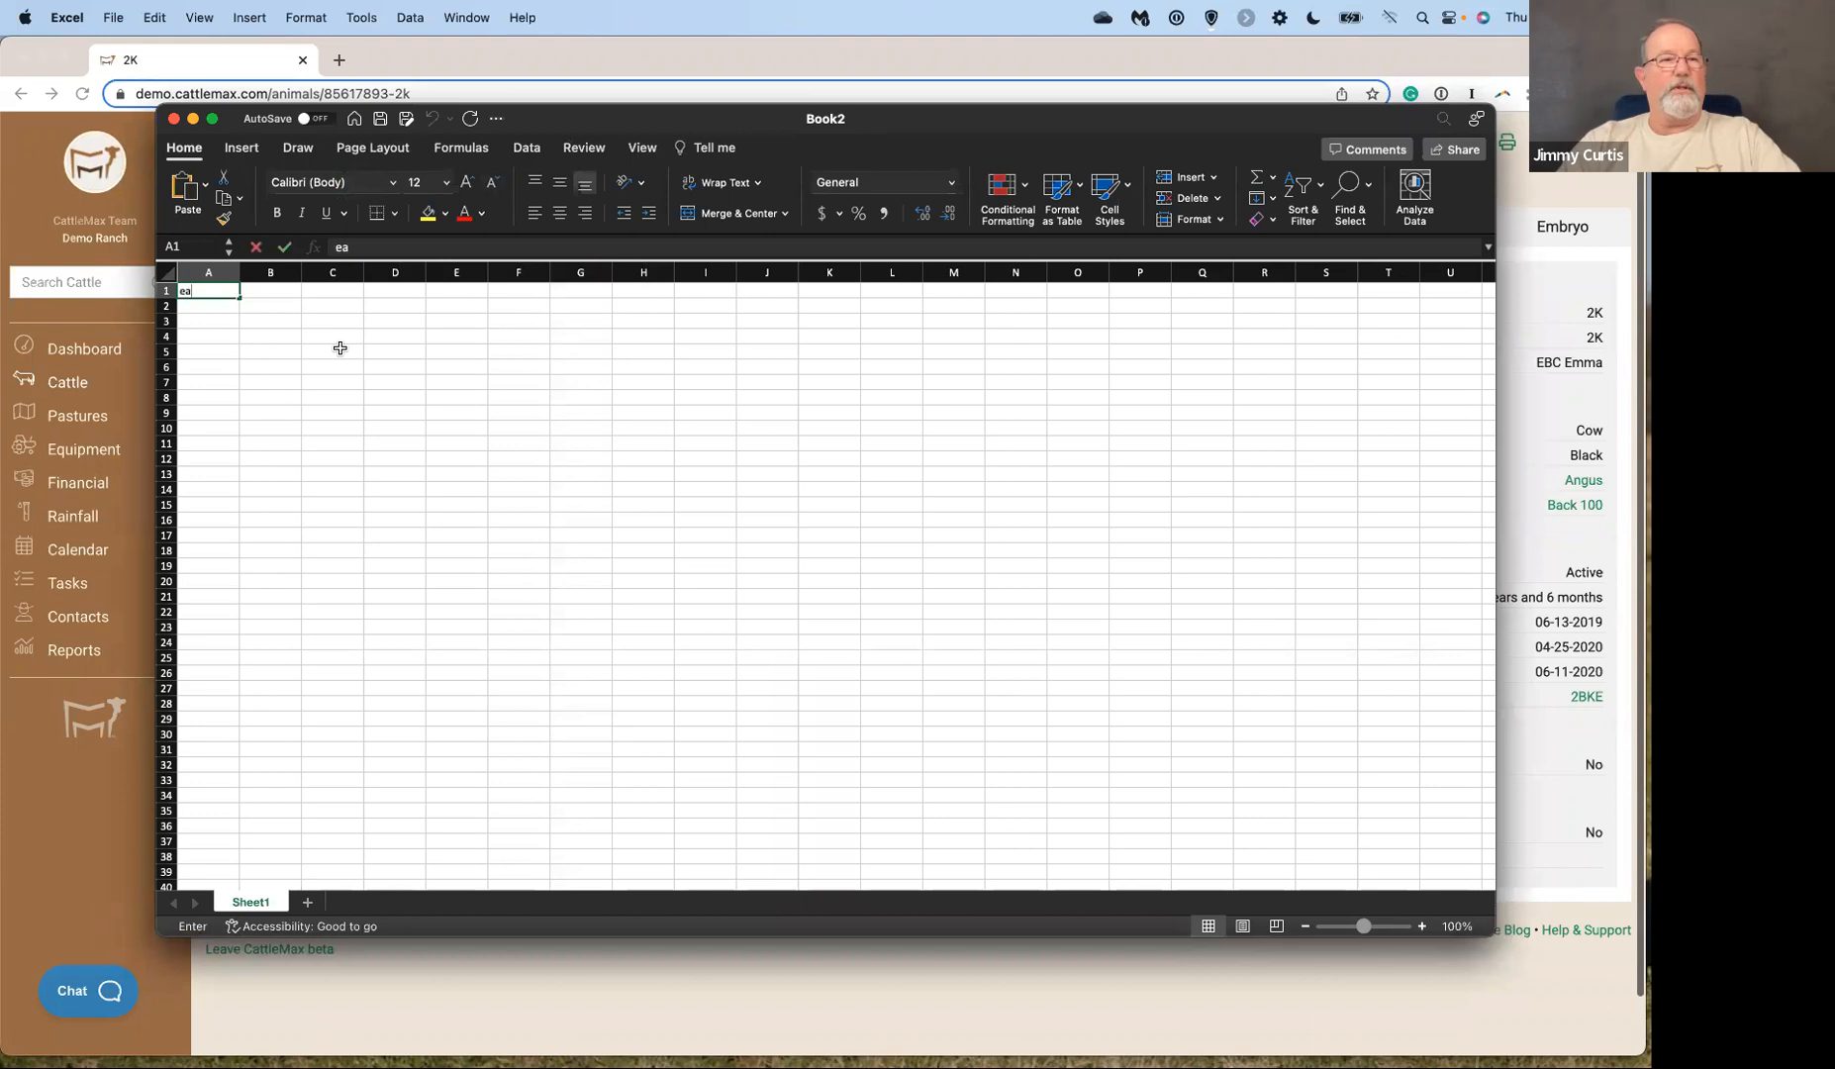
{"action": "type", "text": "t tag"}
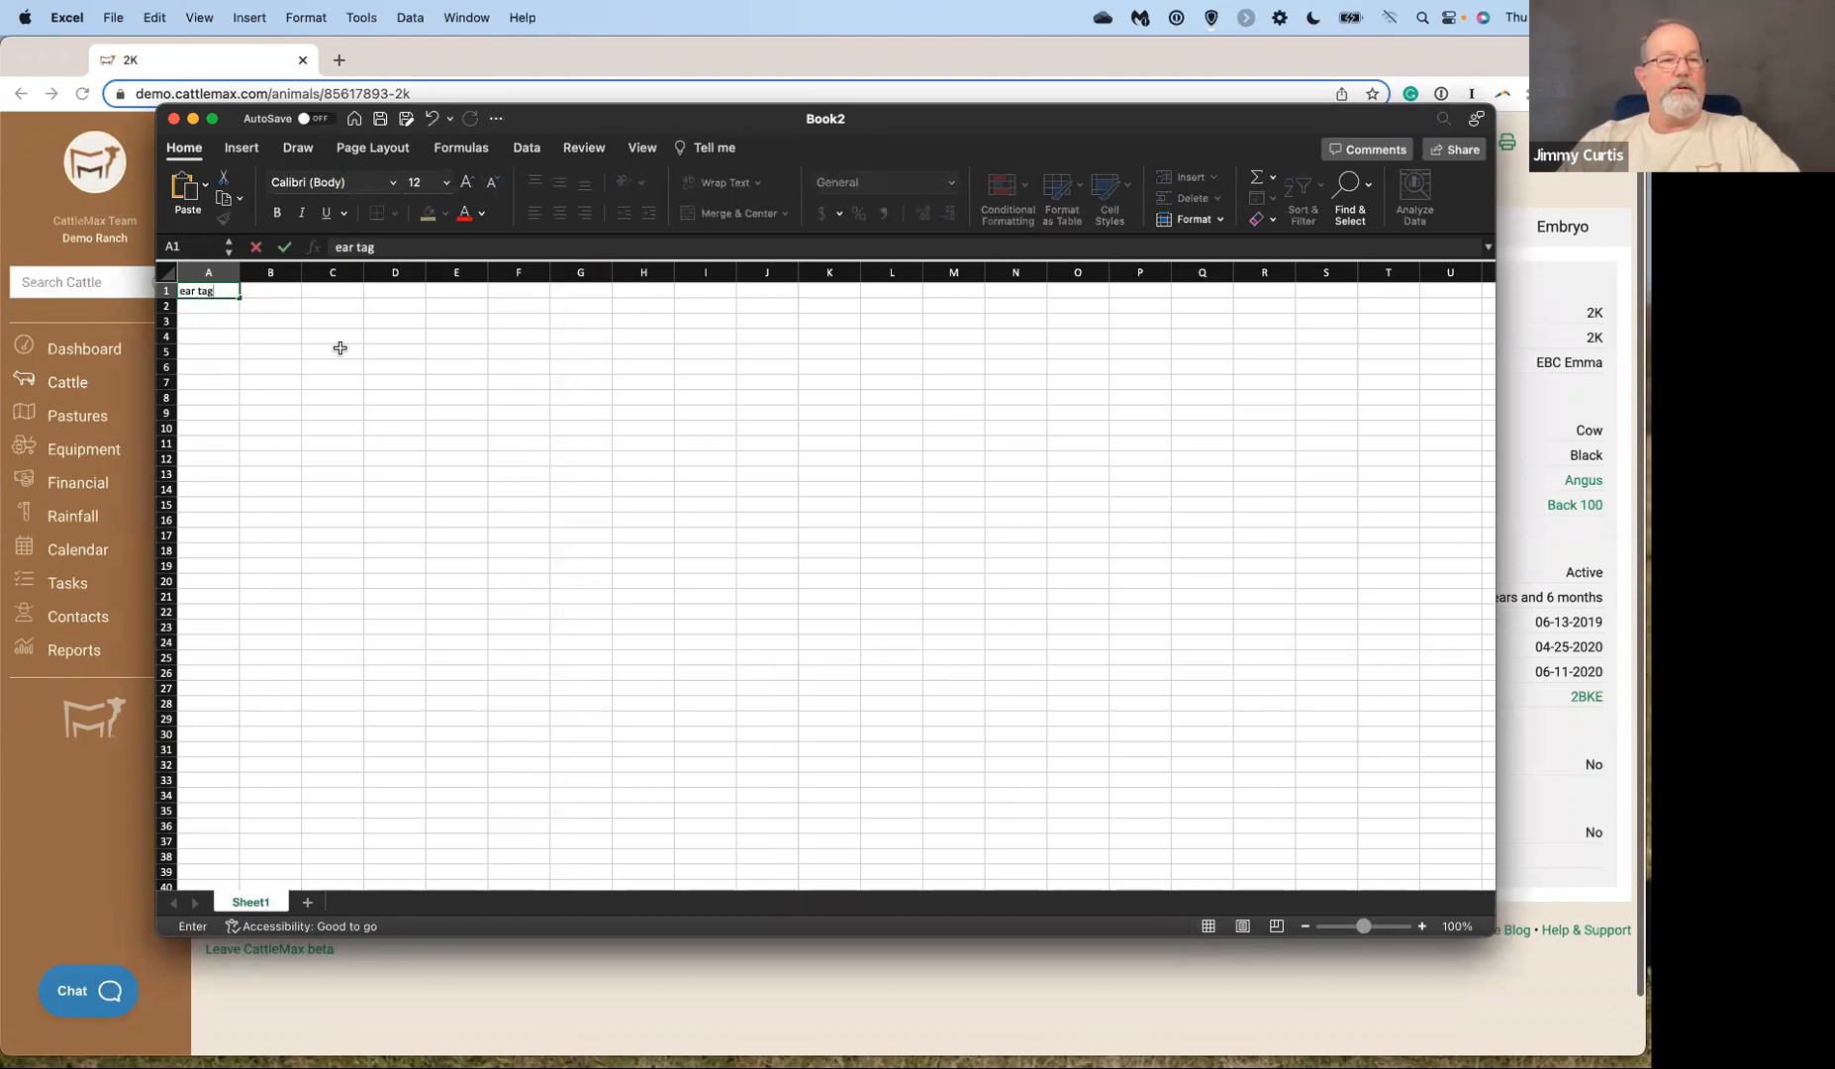
{"action": "key", "text": "Tab"}
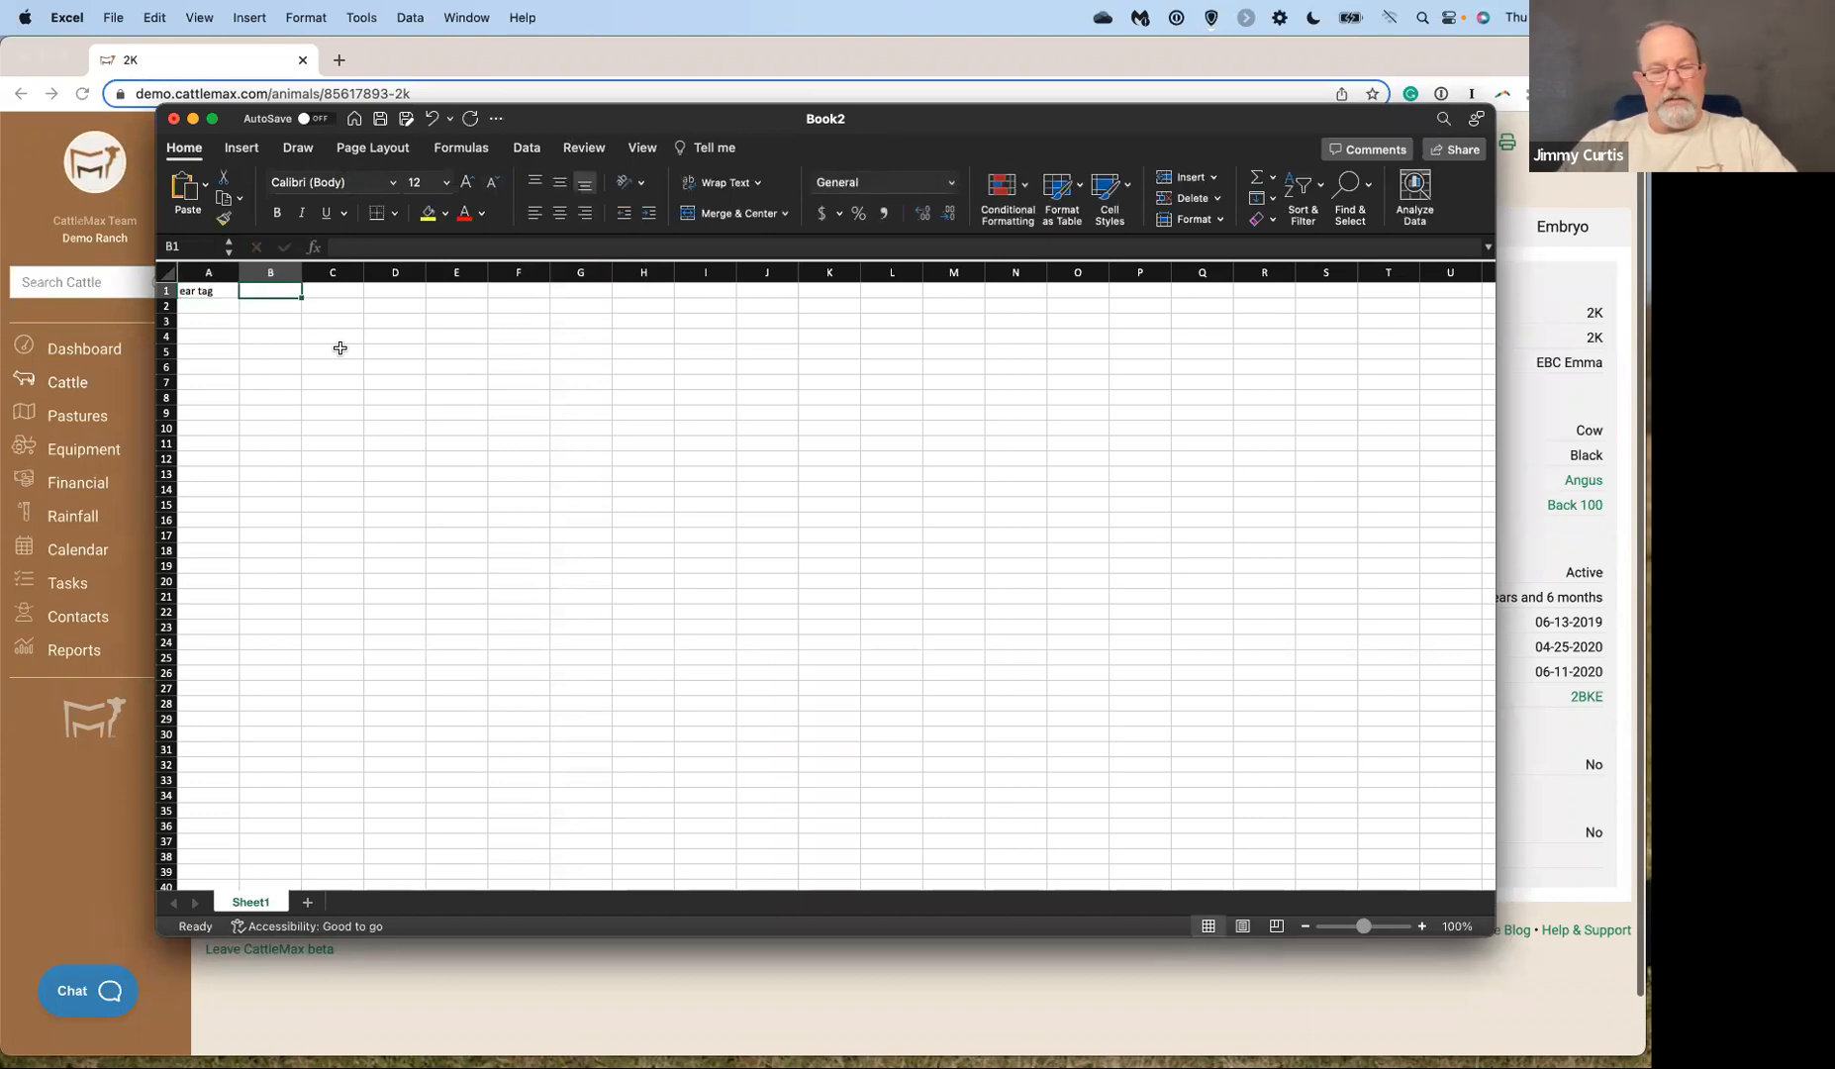
{"action": "type", "text": "Elect"}
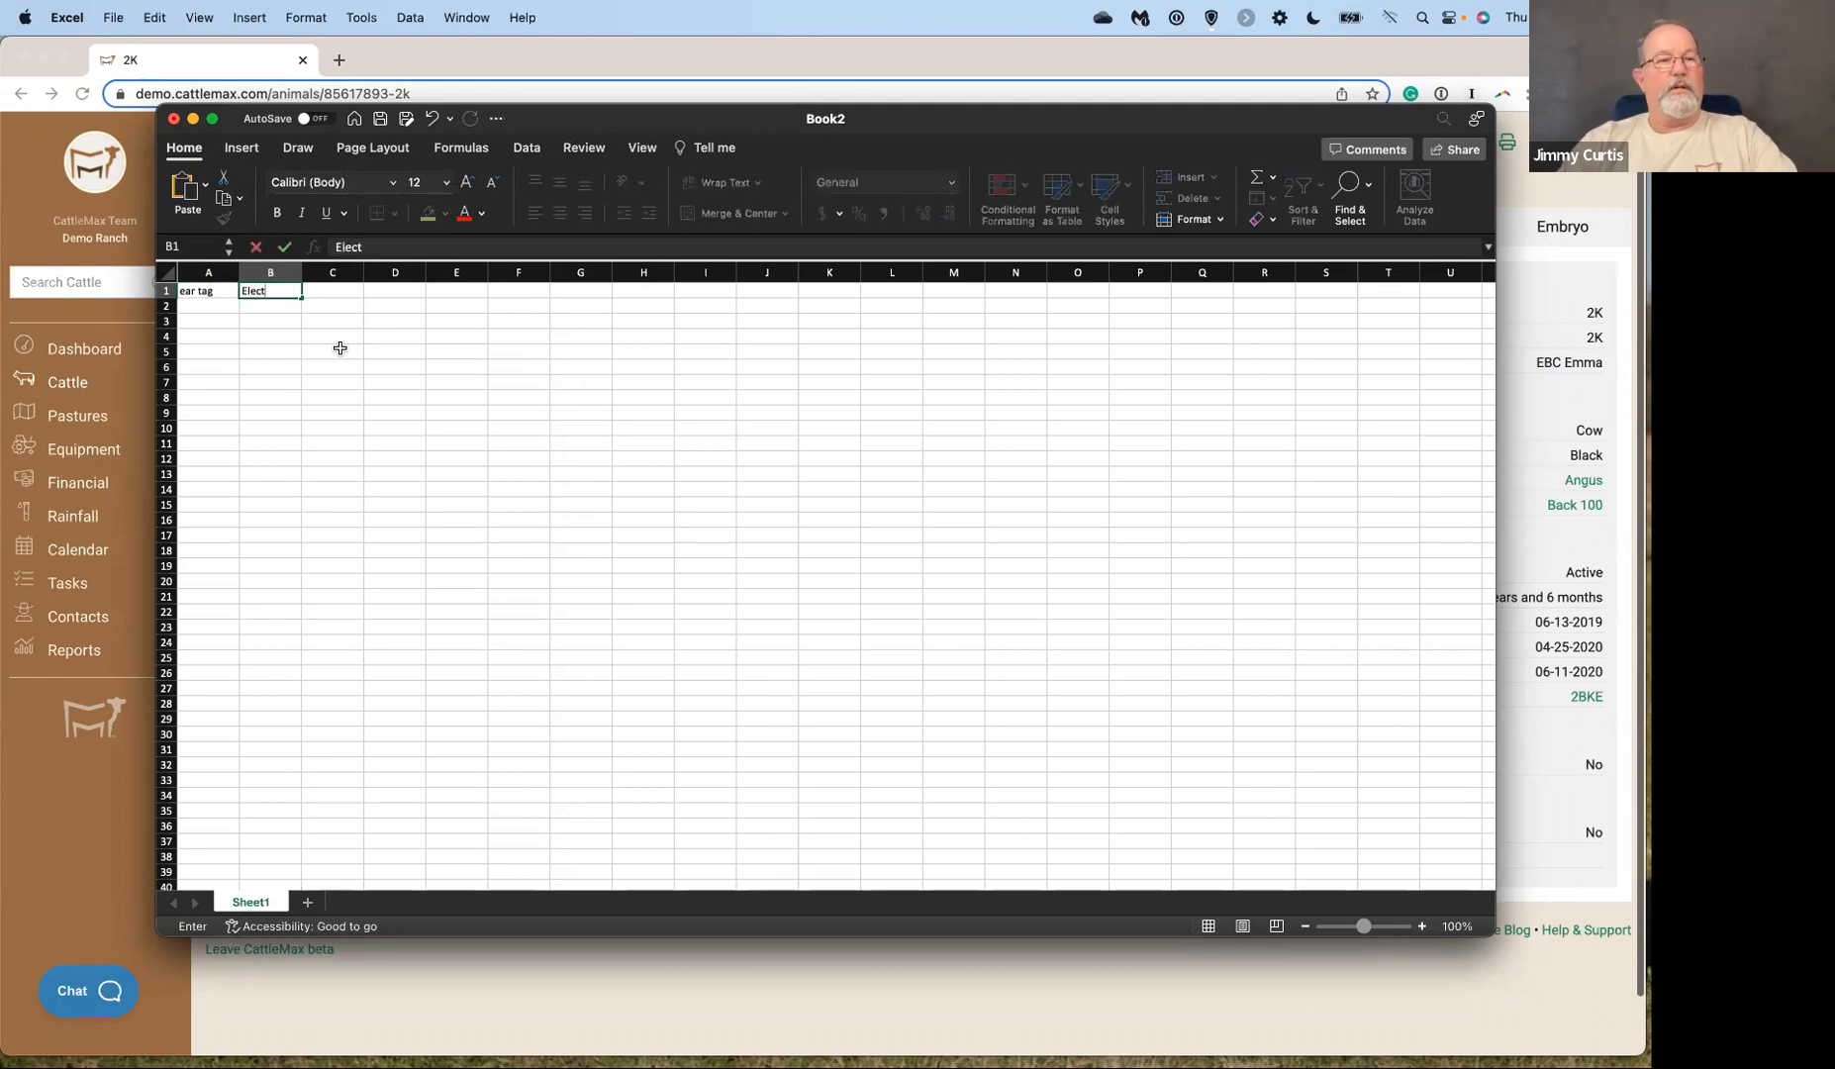
{"action": "type", "text": "ronic ID"}
{"action": "key", "text": "Tab"}
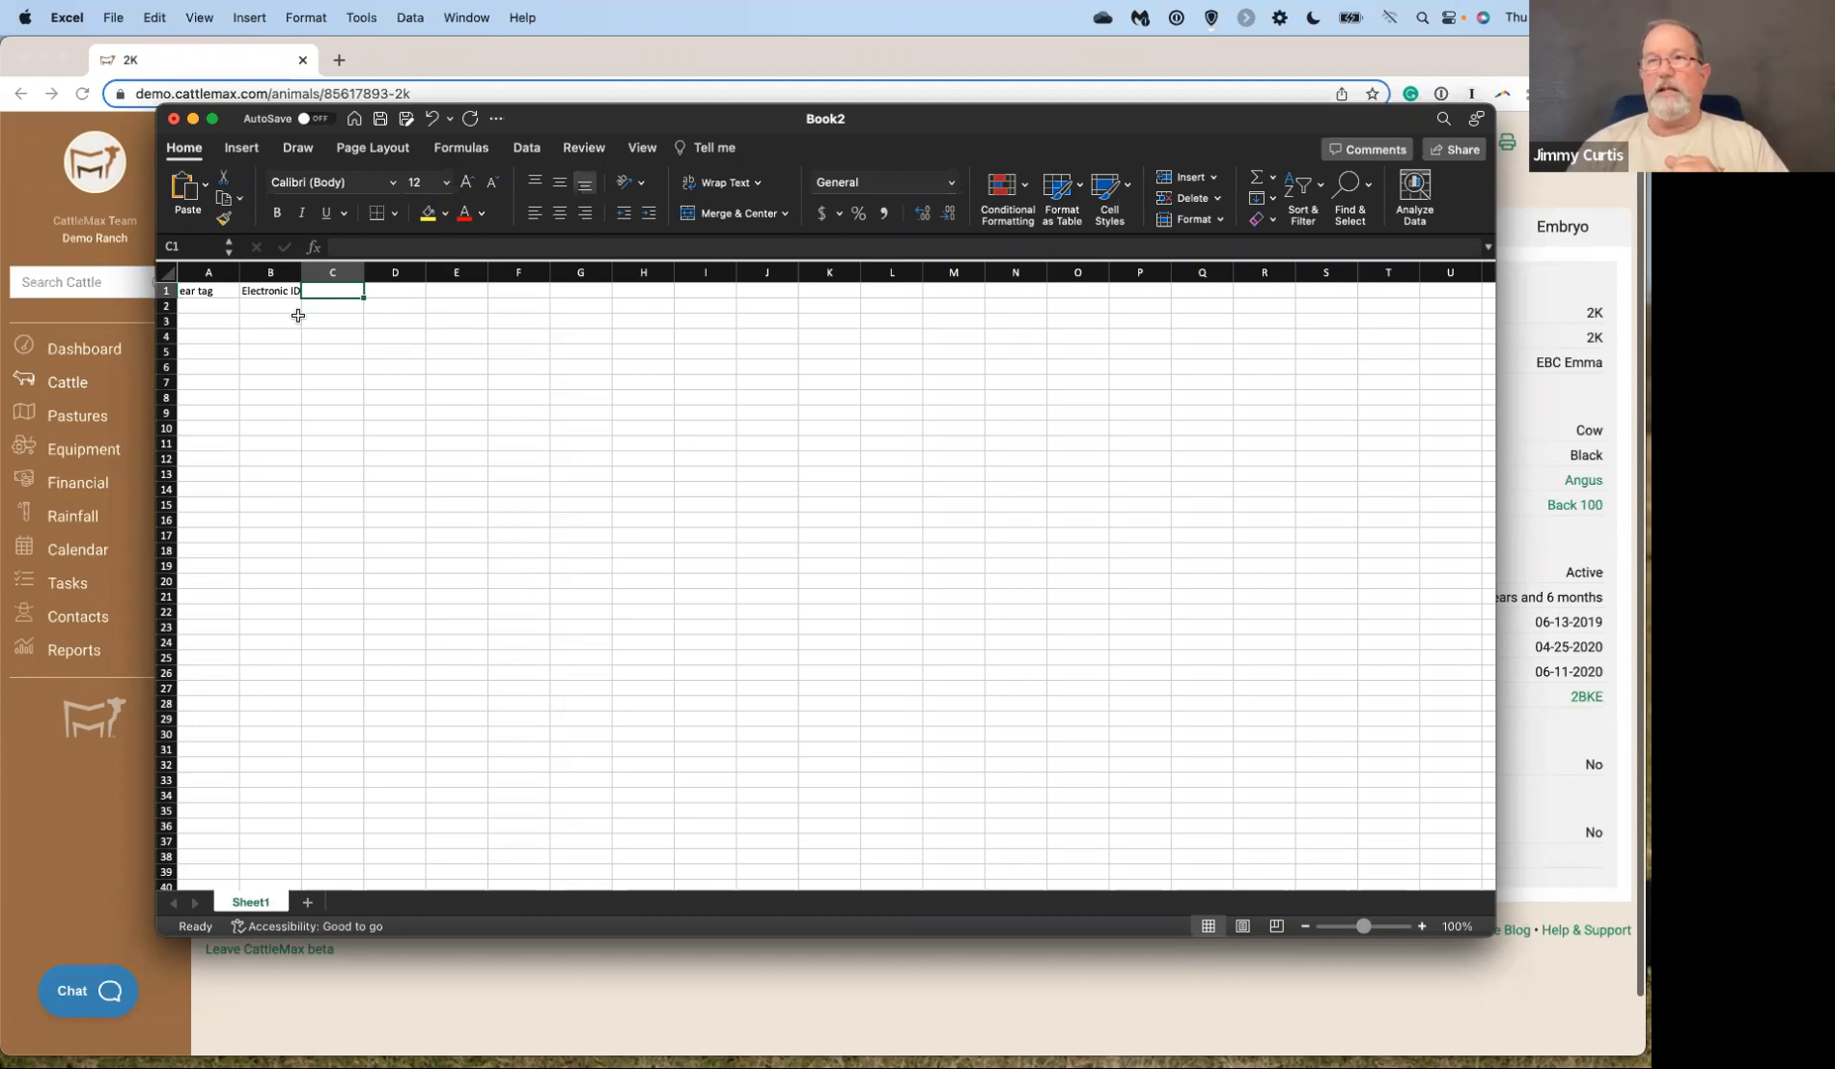
{"action": "left_click", "coordinate": [195, 308]}
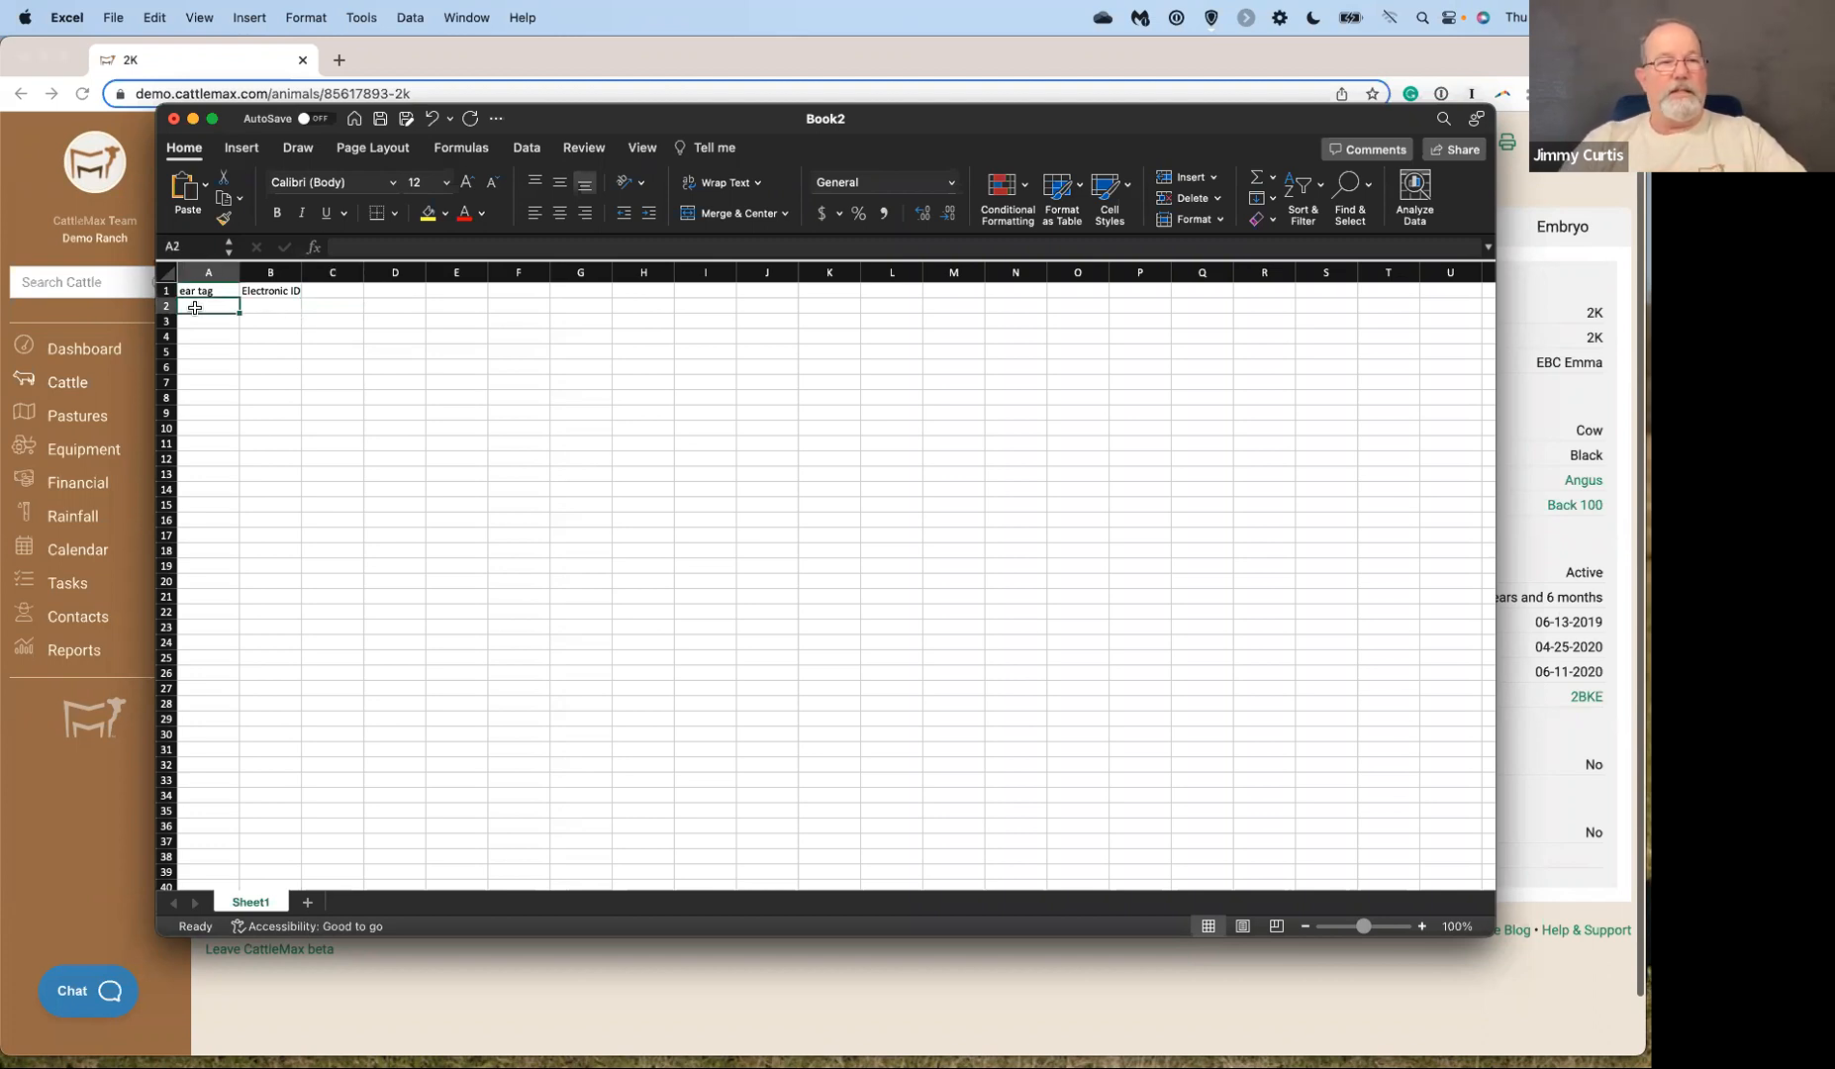
{"action": "type", "text": "2K"}
{"action": "key", "text": "Tab"}
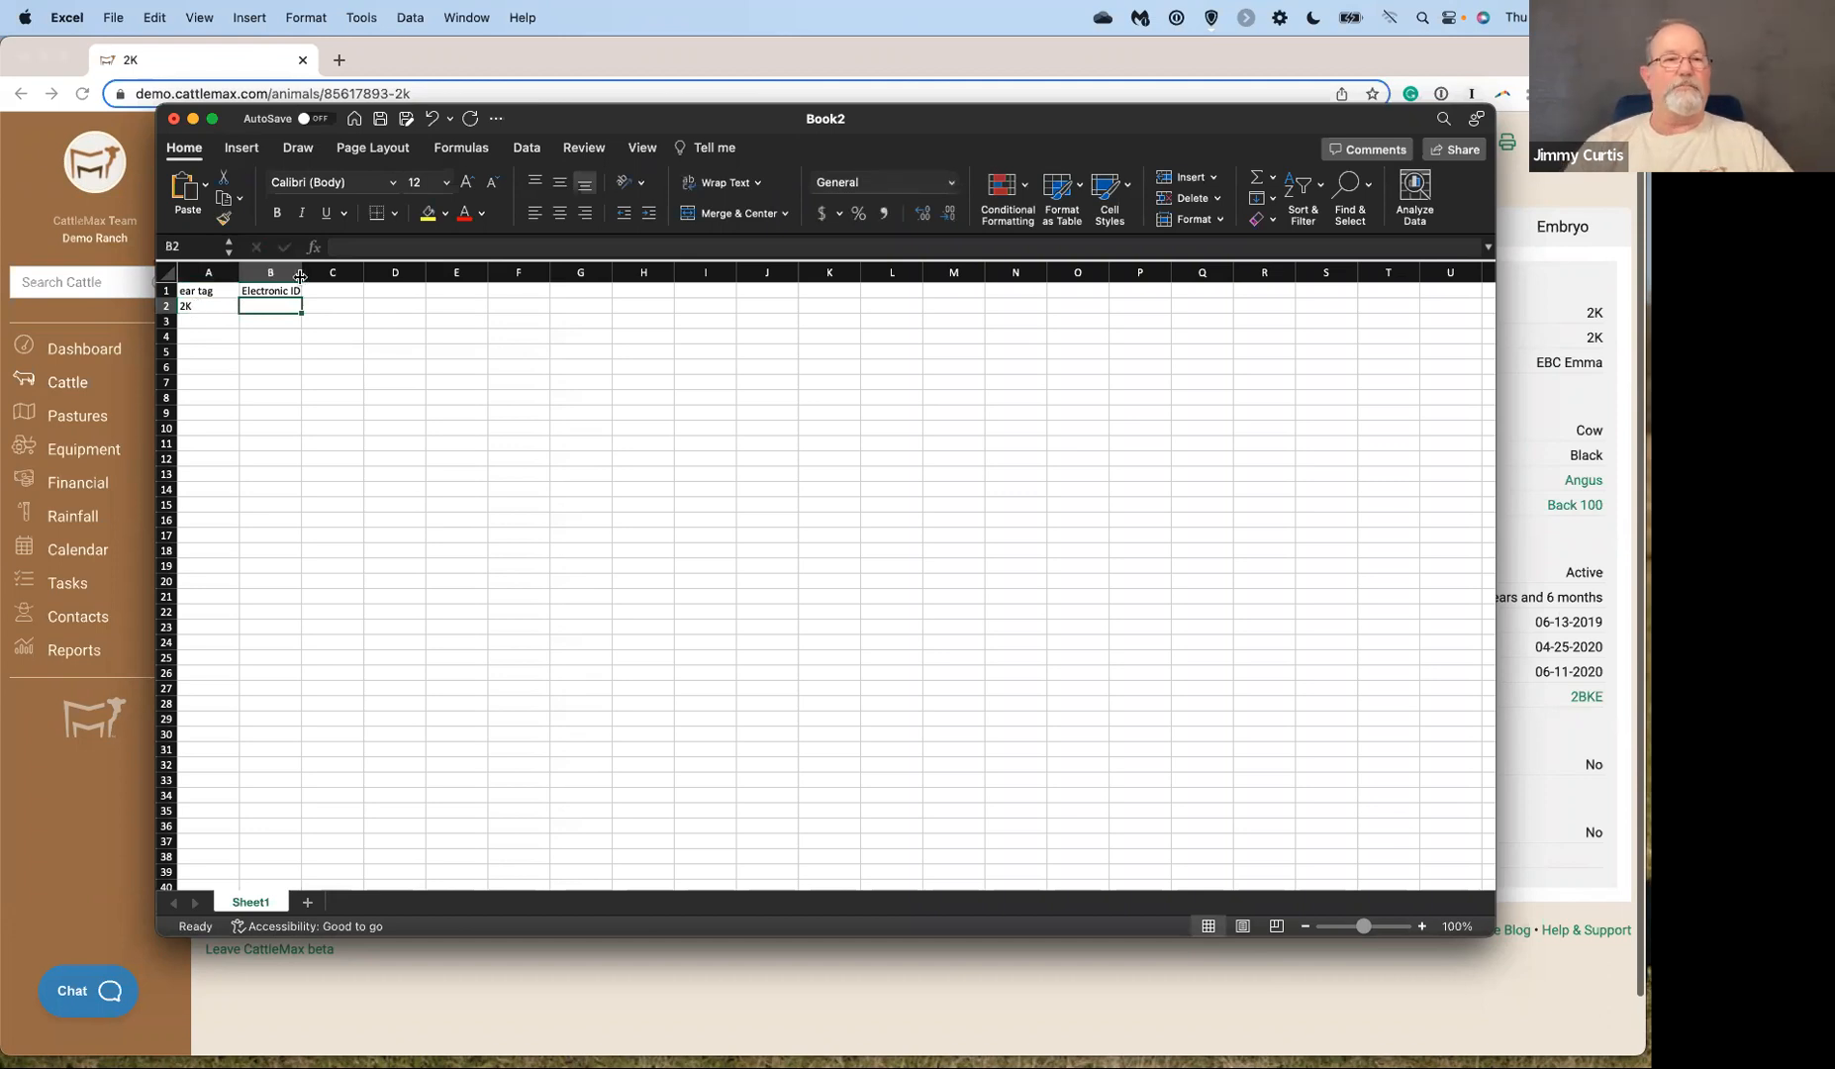
{"action": "left_click_drag", "start_coordinate": [302, 273], "coordinate": [350, 273]}
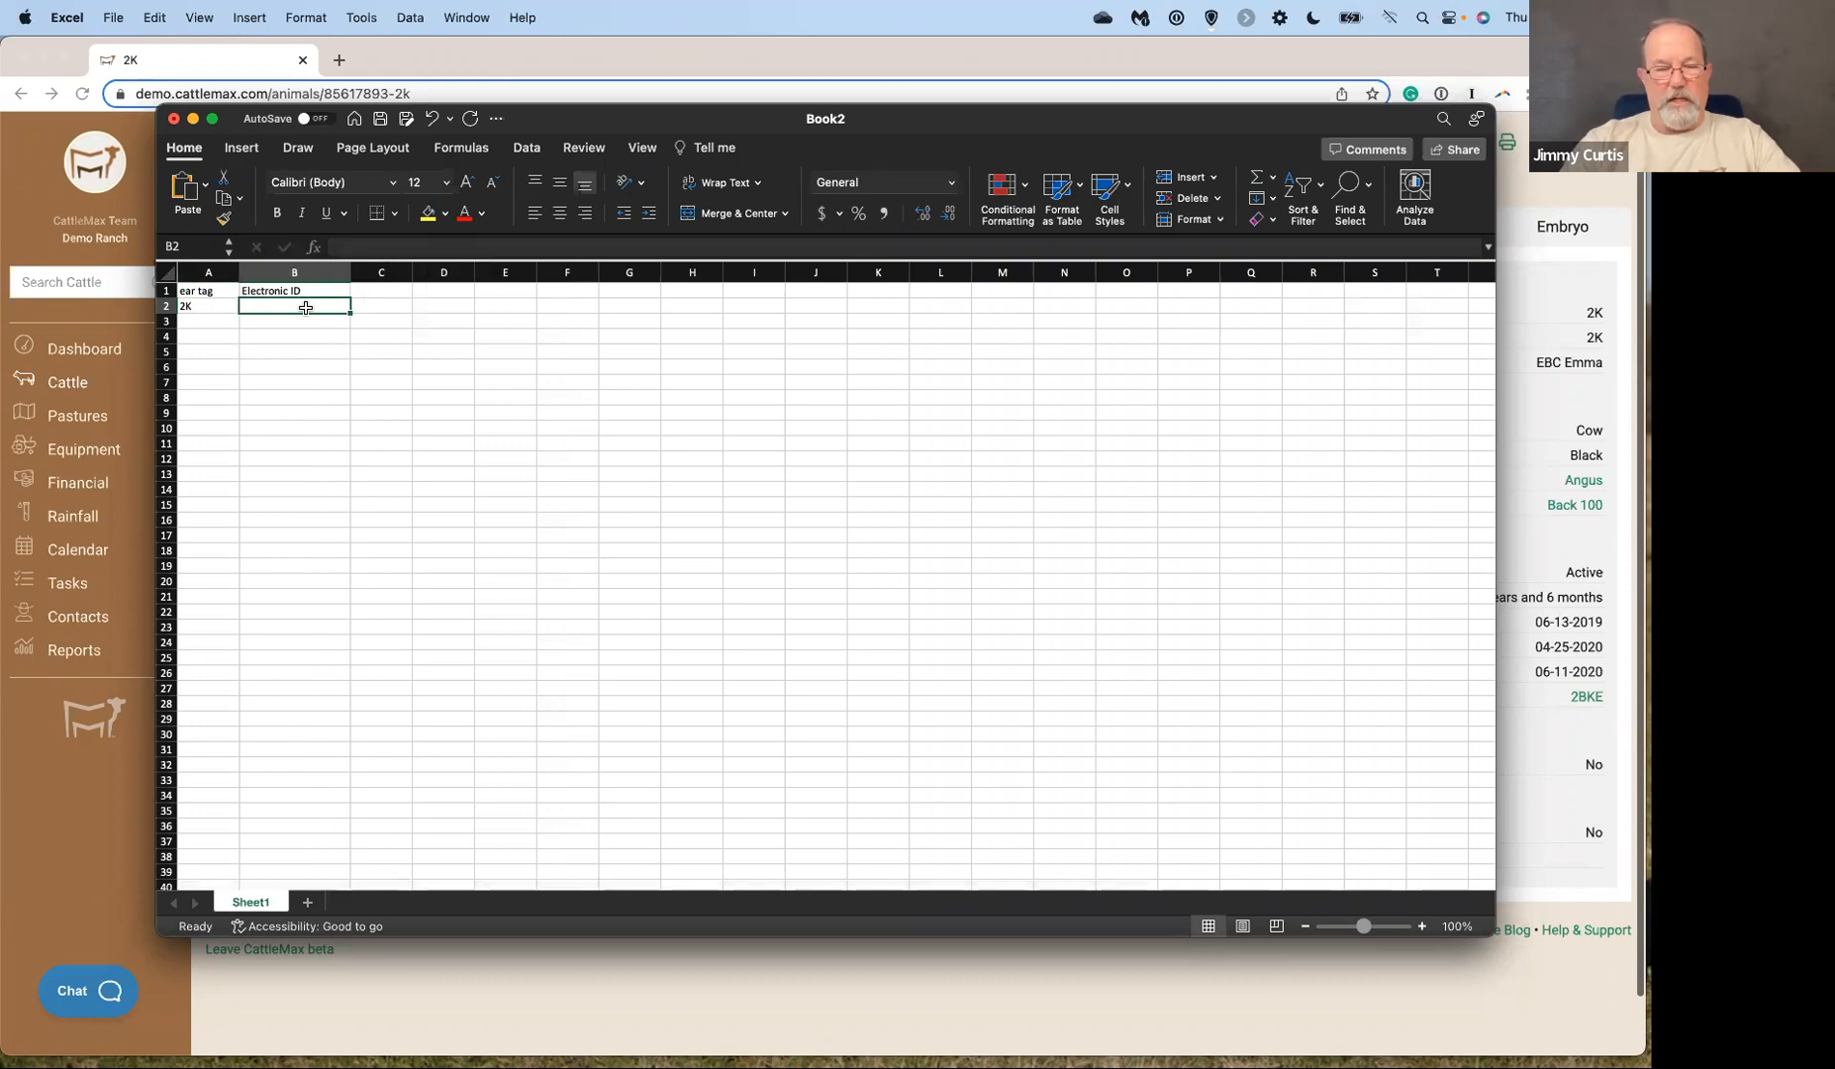
{"action": "type", "text": "982000"}
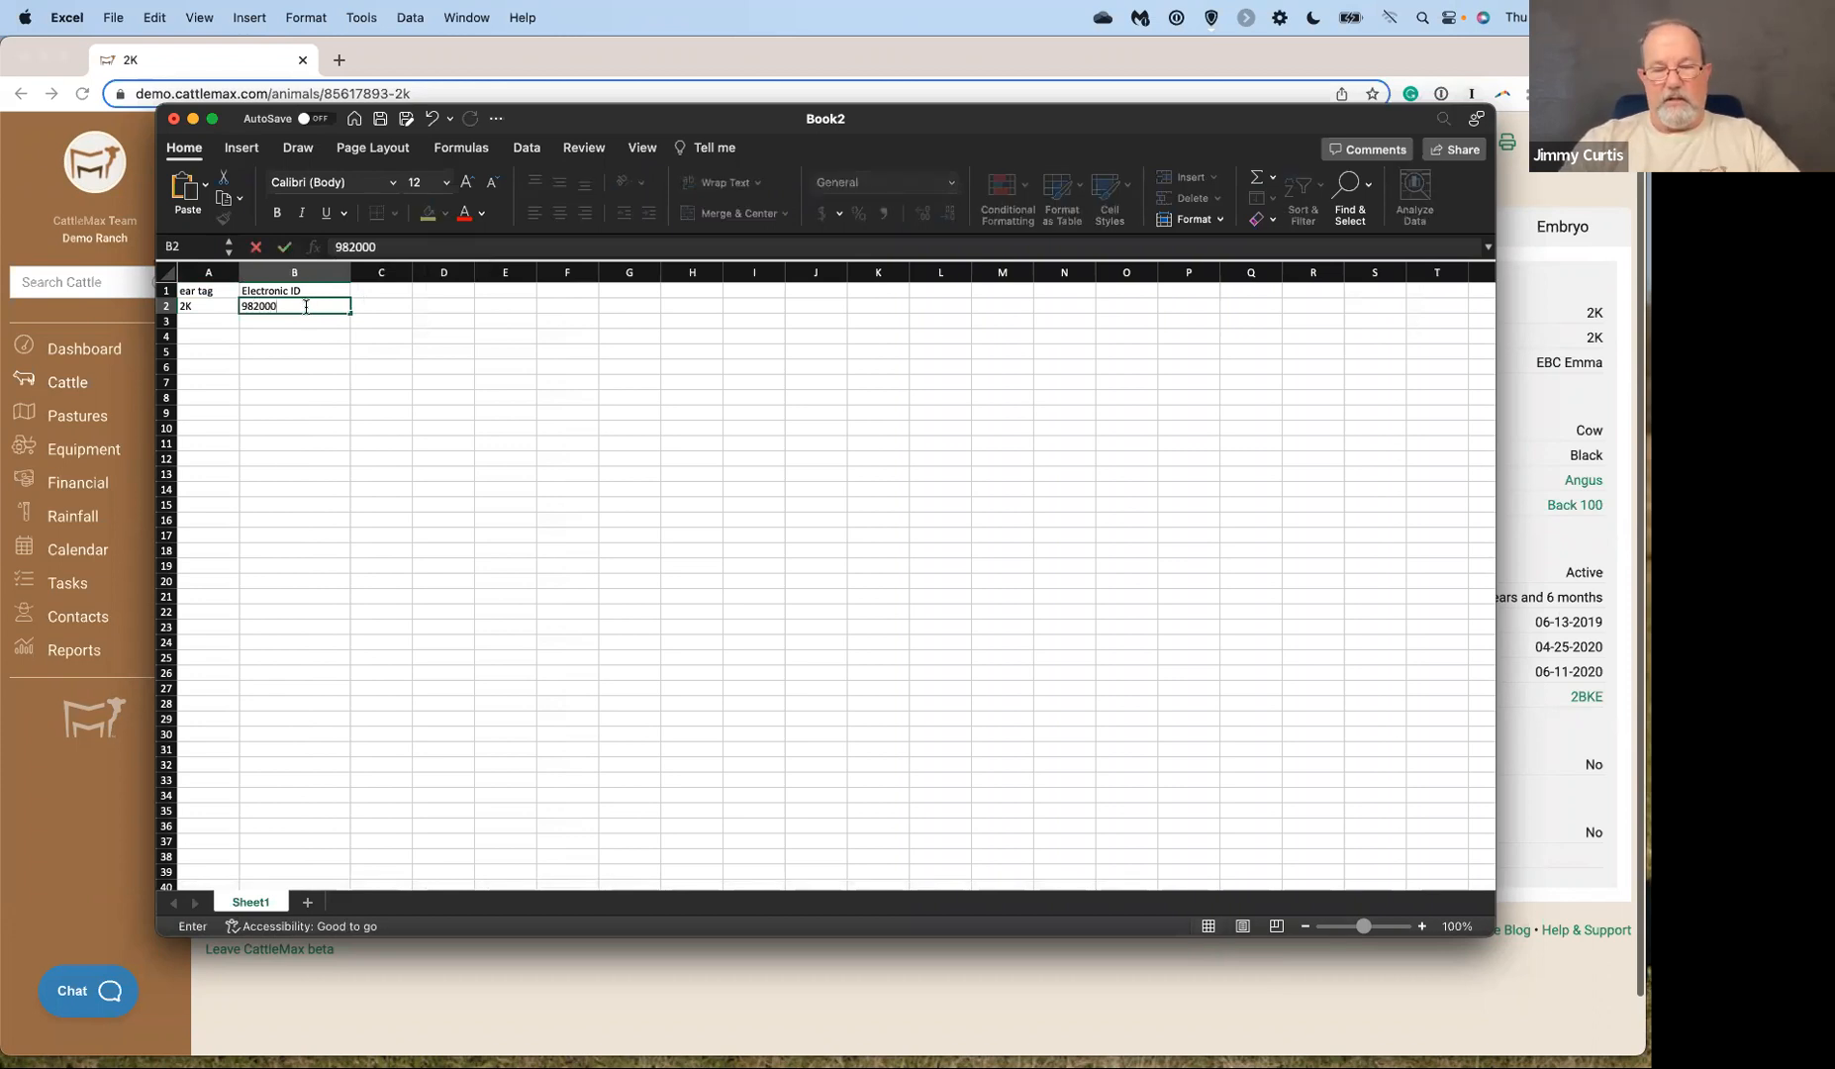
{"action": "type", "text": "424"}
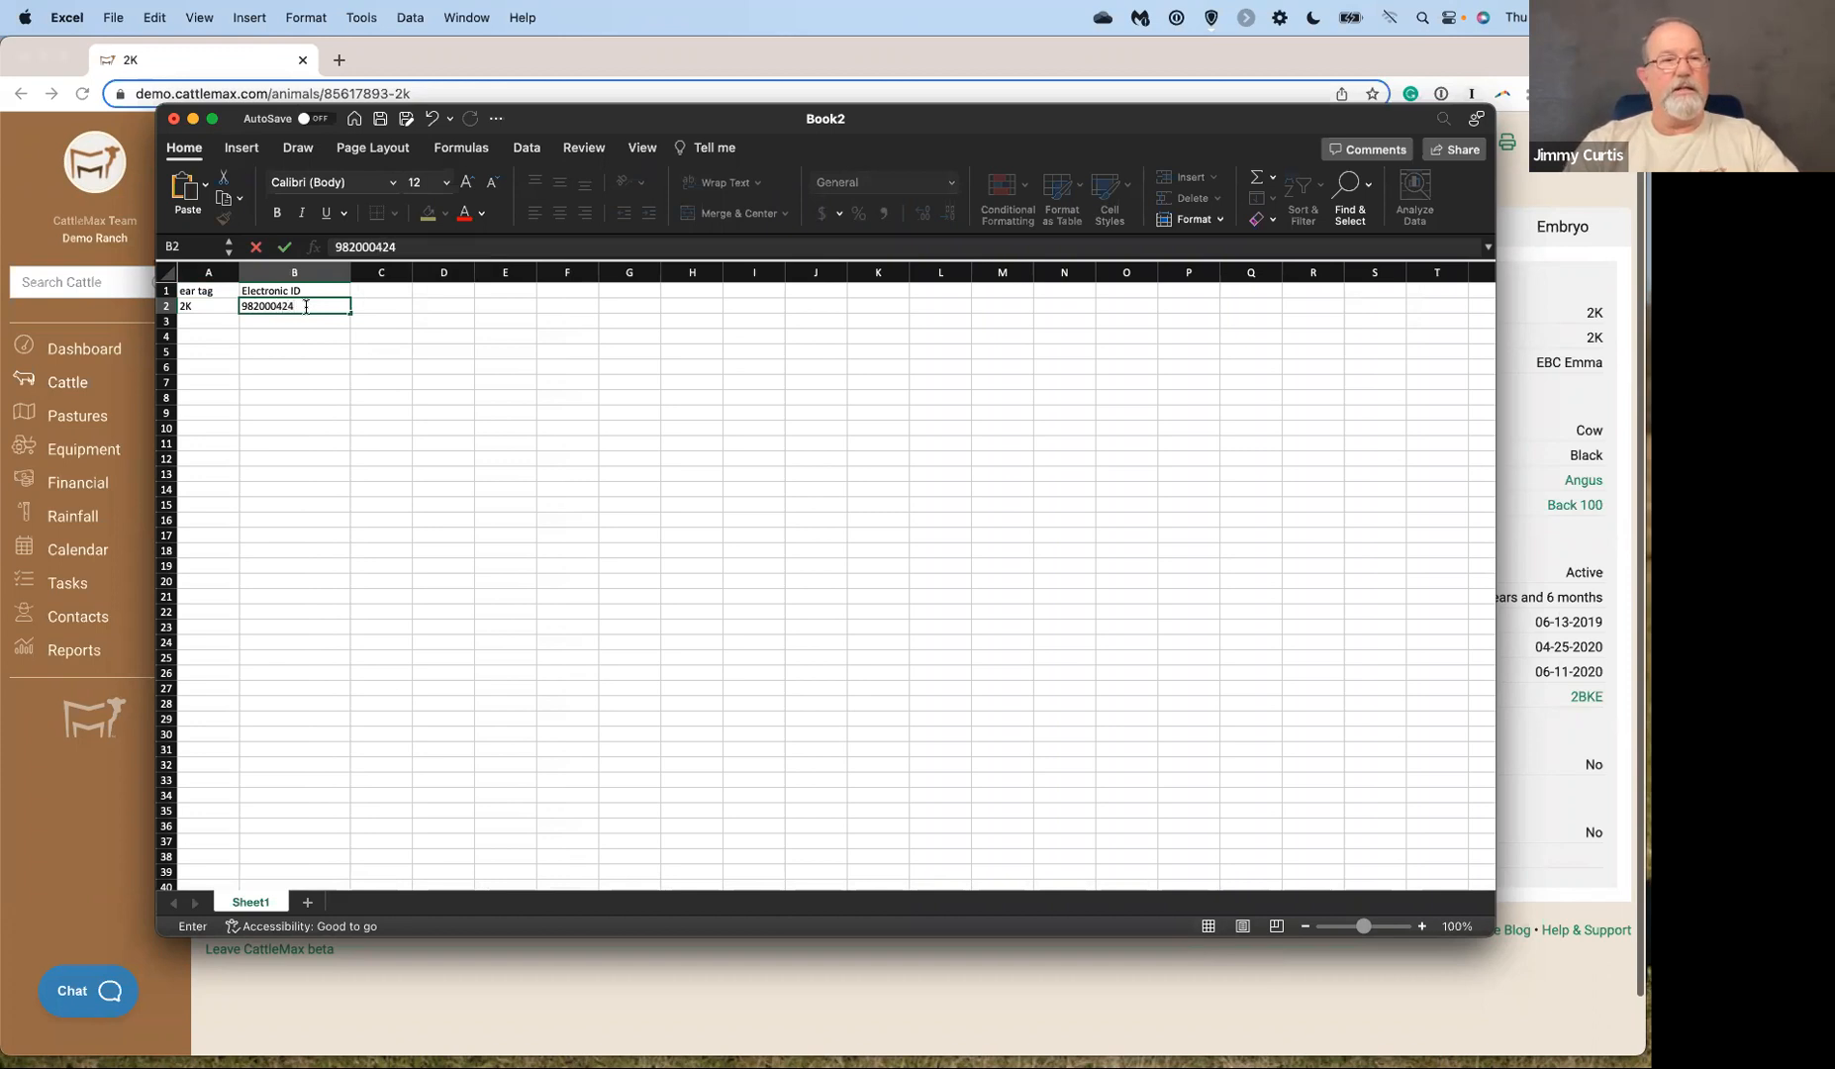
{"action": "type", "text": "901123"}
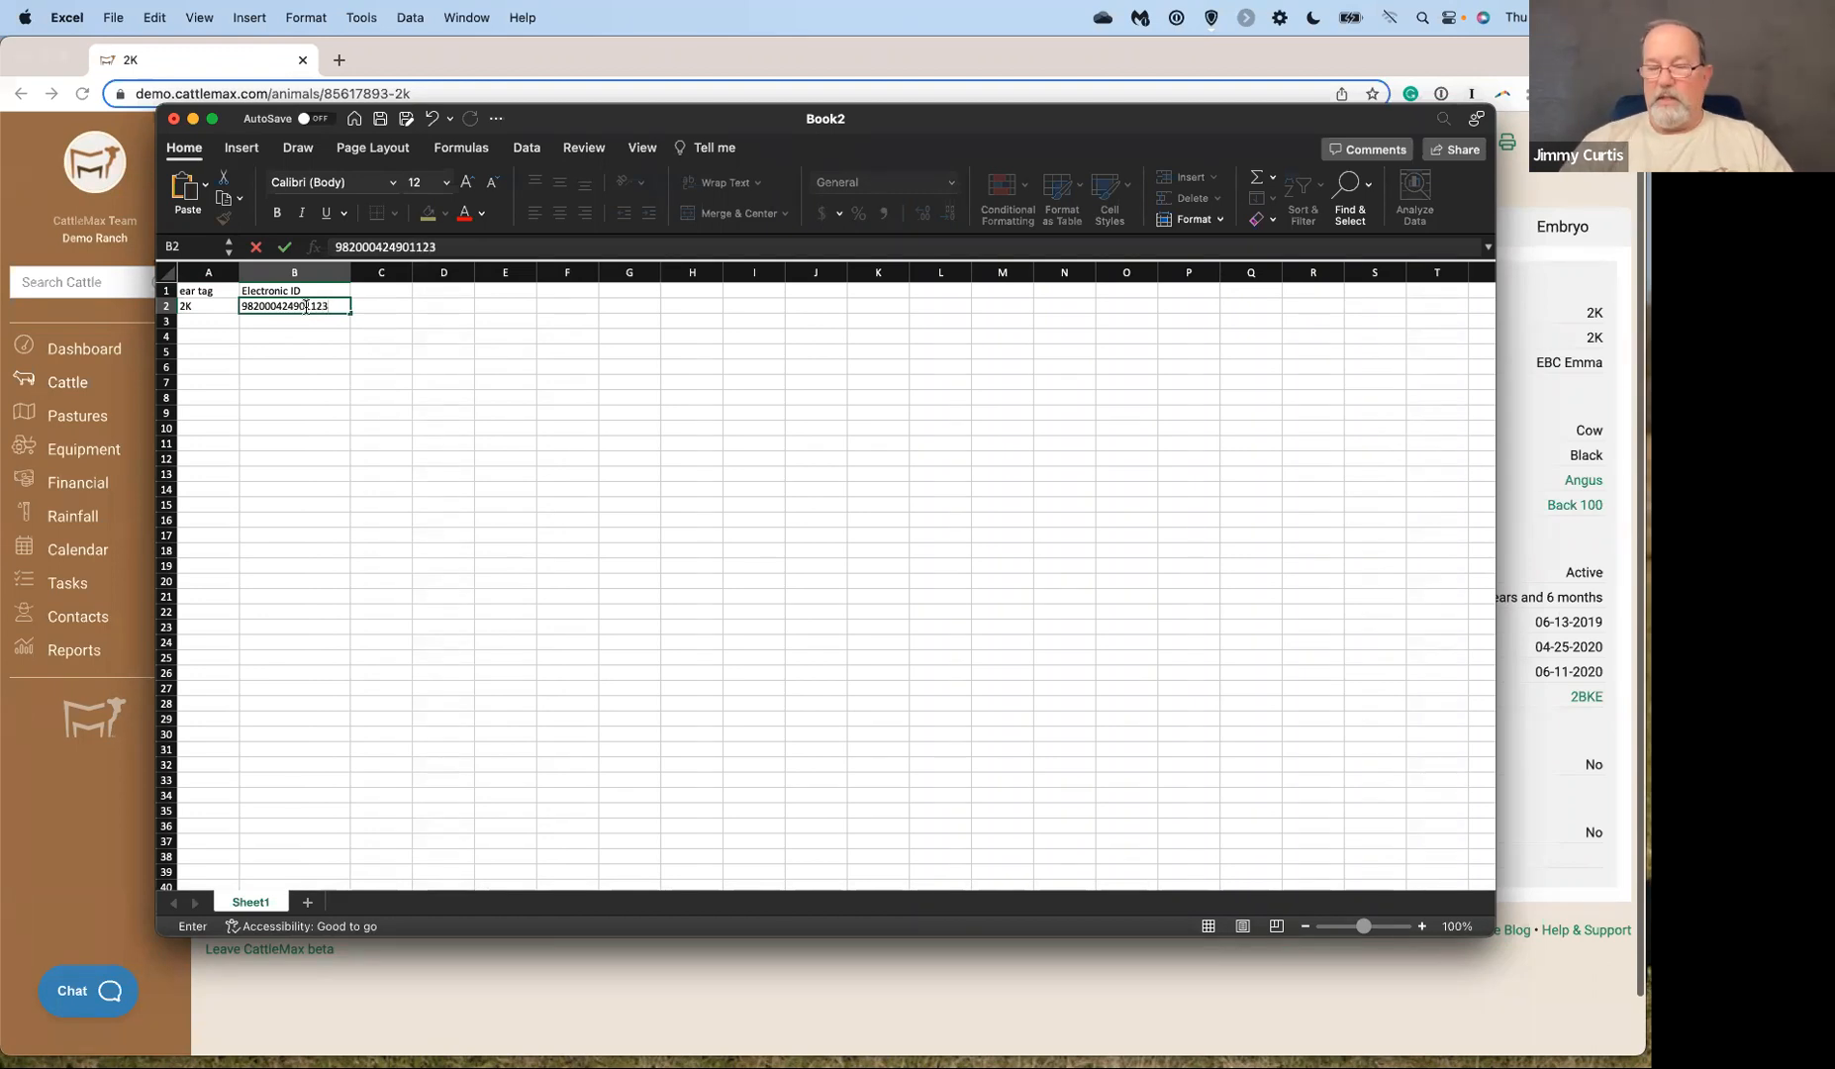
{"action": "key", "text": "Return"}
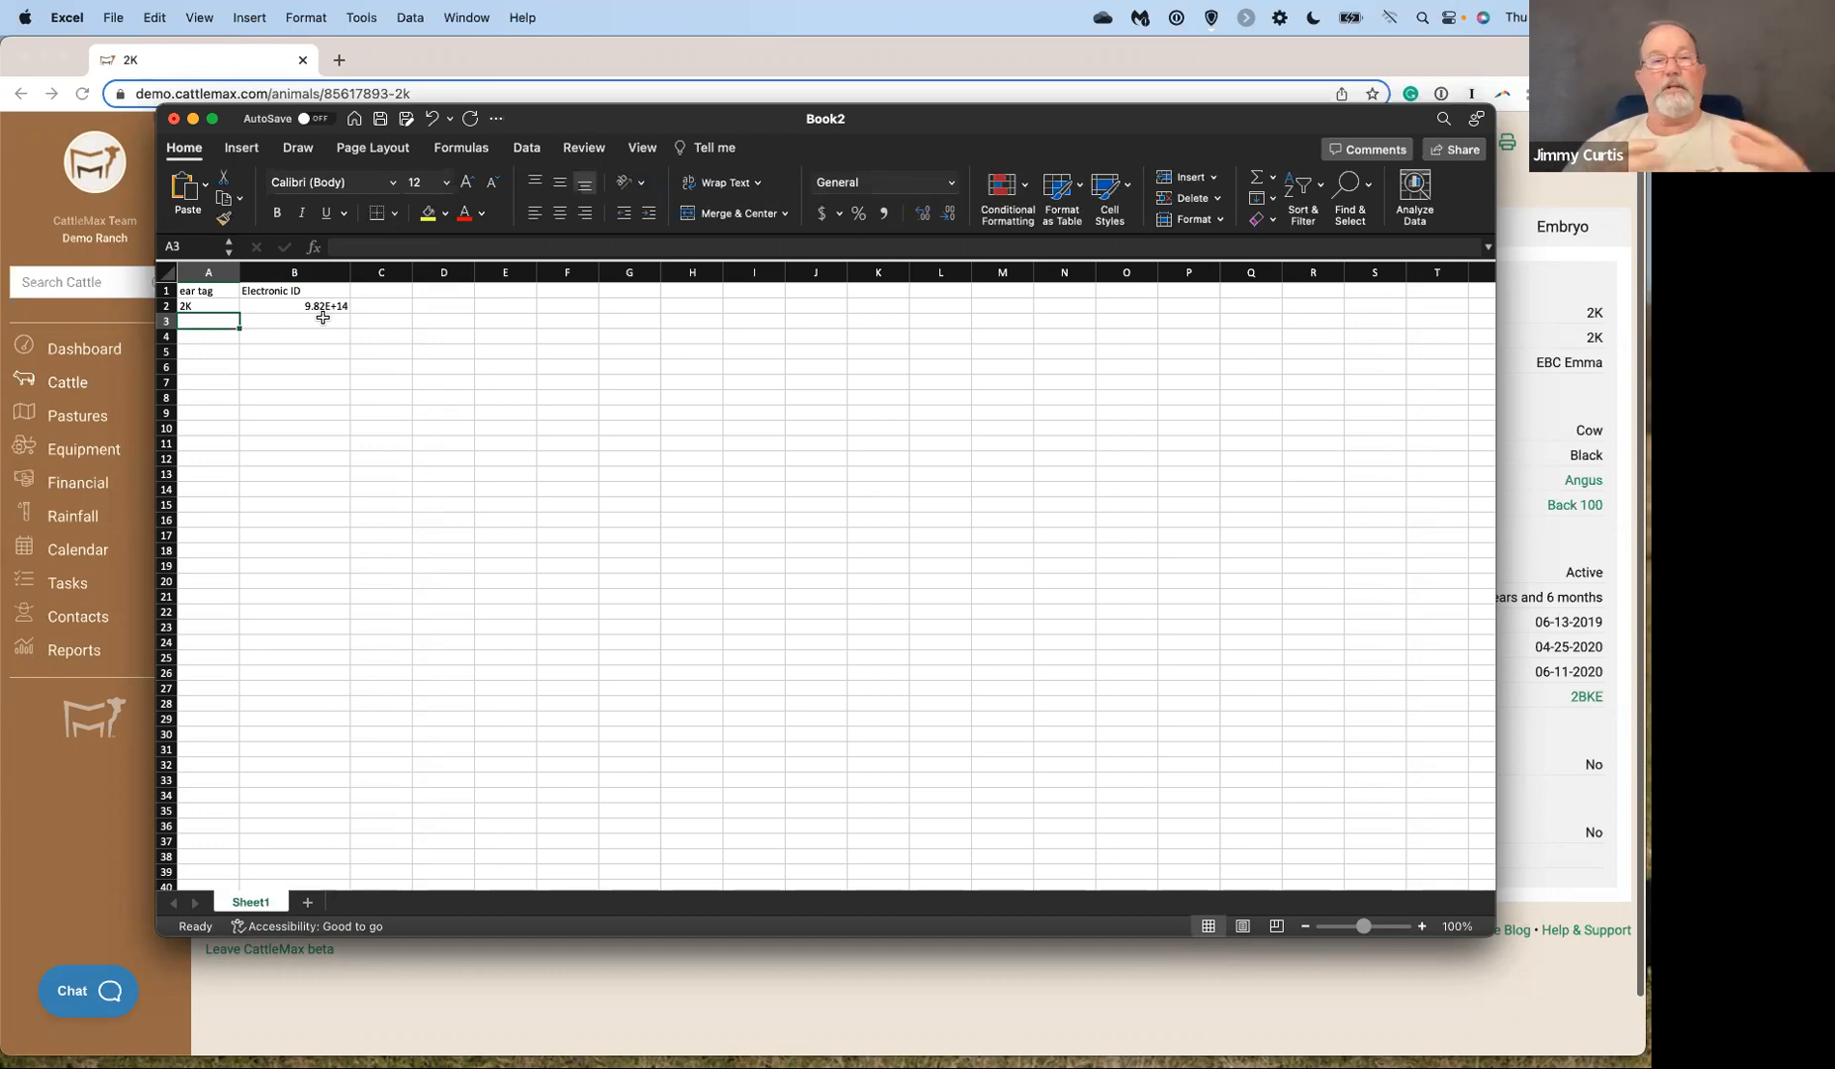
Format the Electronic ID column as Number with 0 decimal places.
{"action": "left_click", "coordinate": [307, 274]}
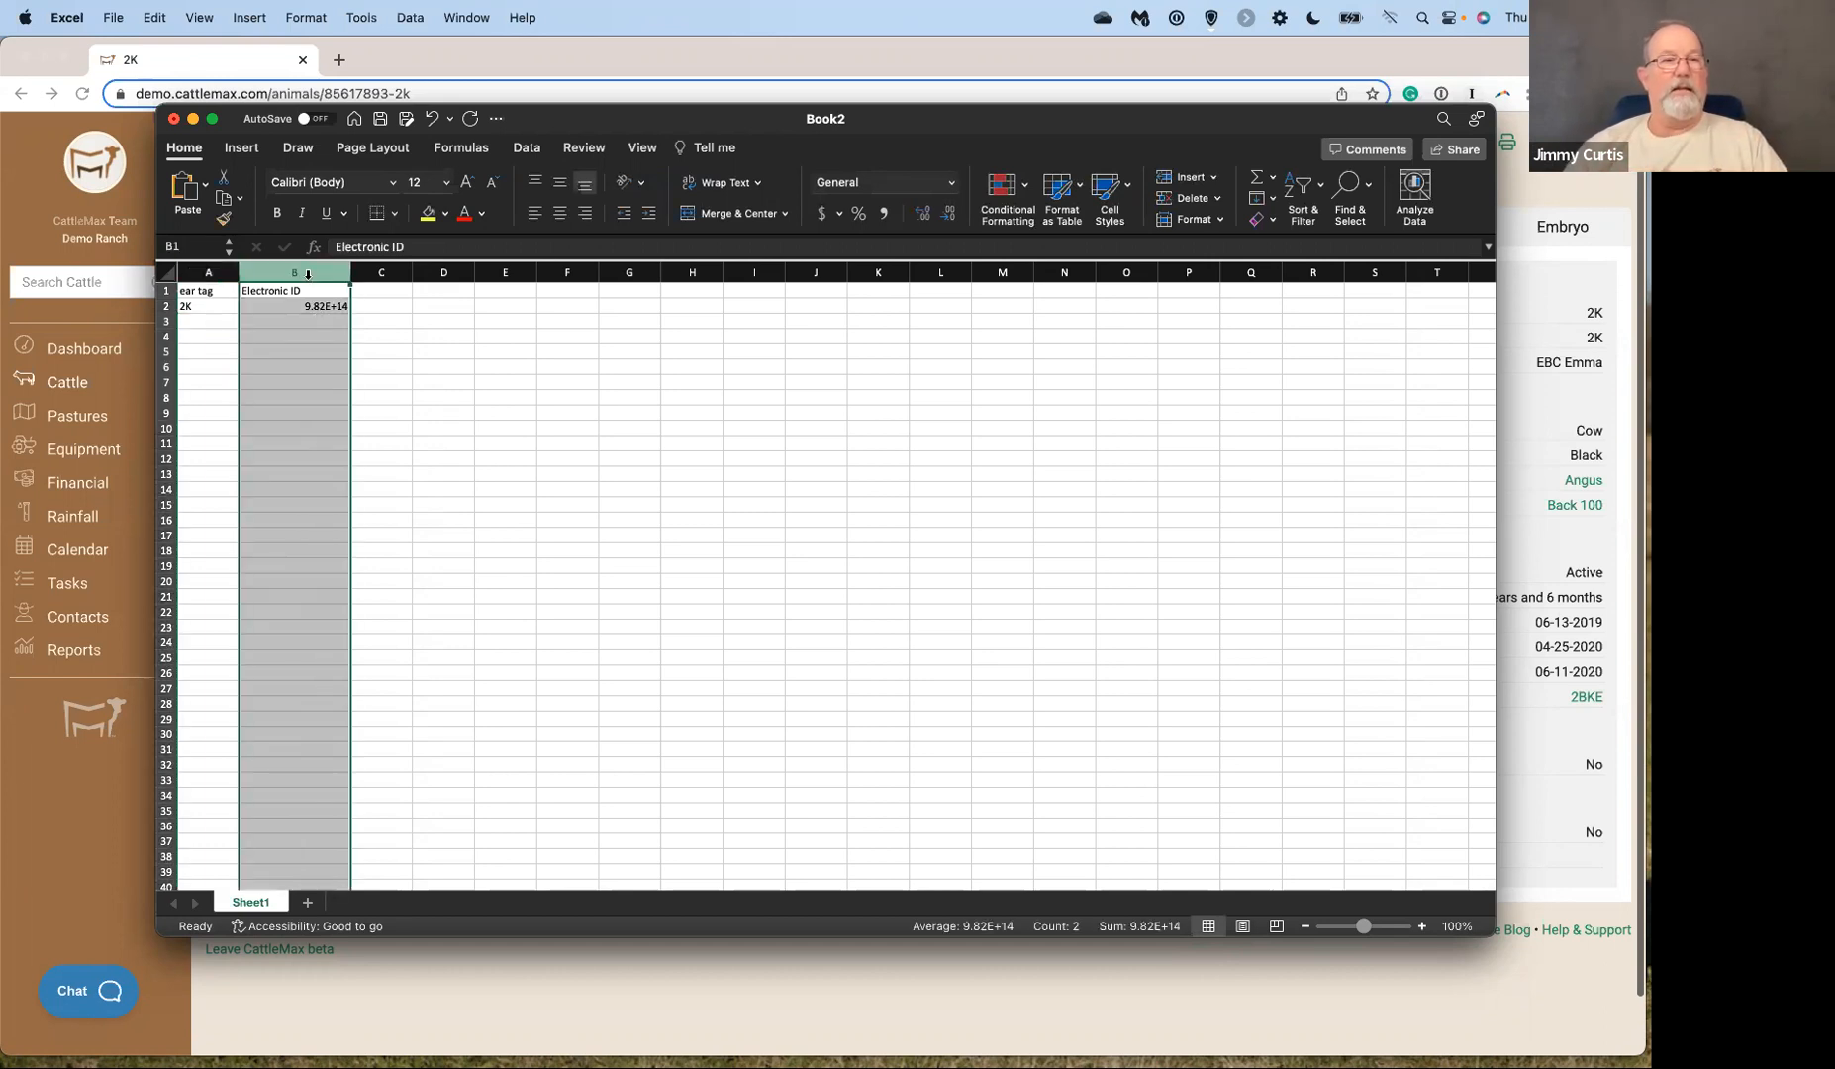
{"action": "right_click", "coordinate": [292, 389]}
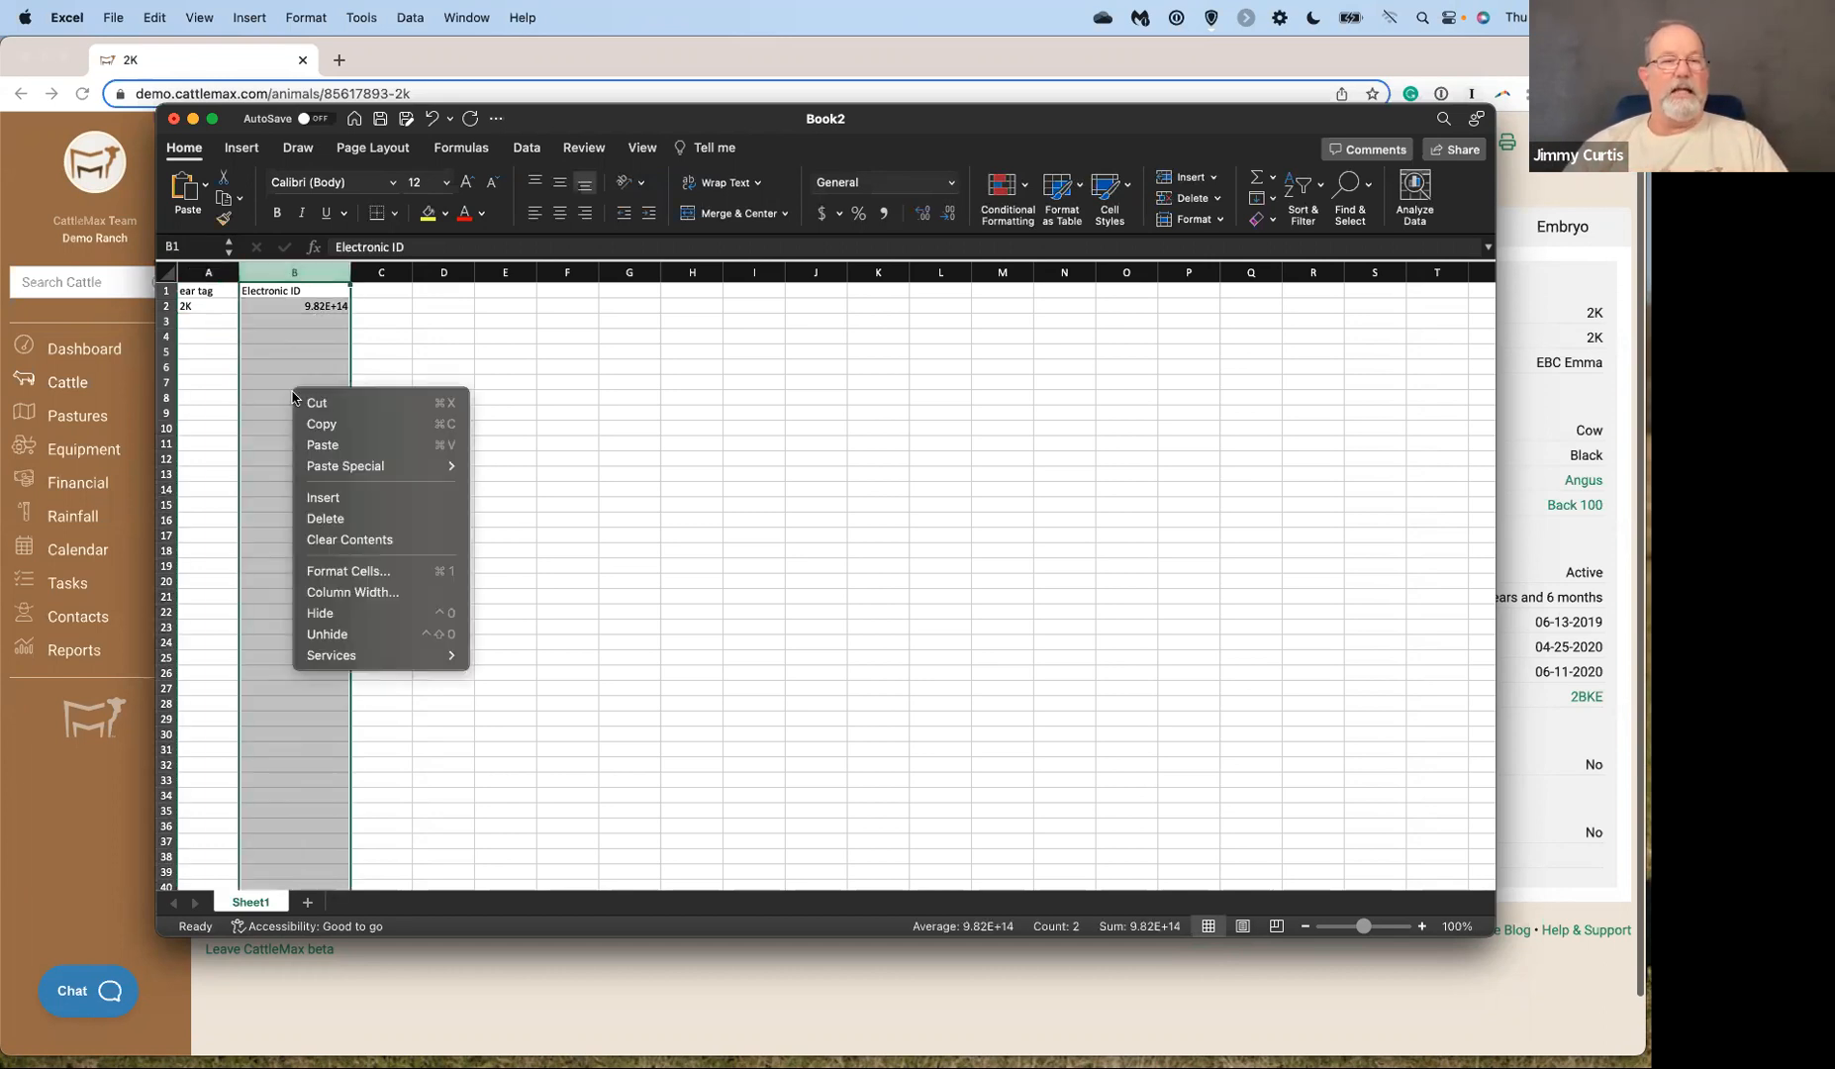
{"action": "left_click", "coordinate": [349, 571]}
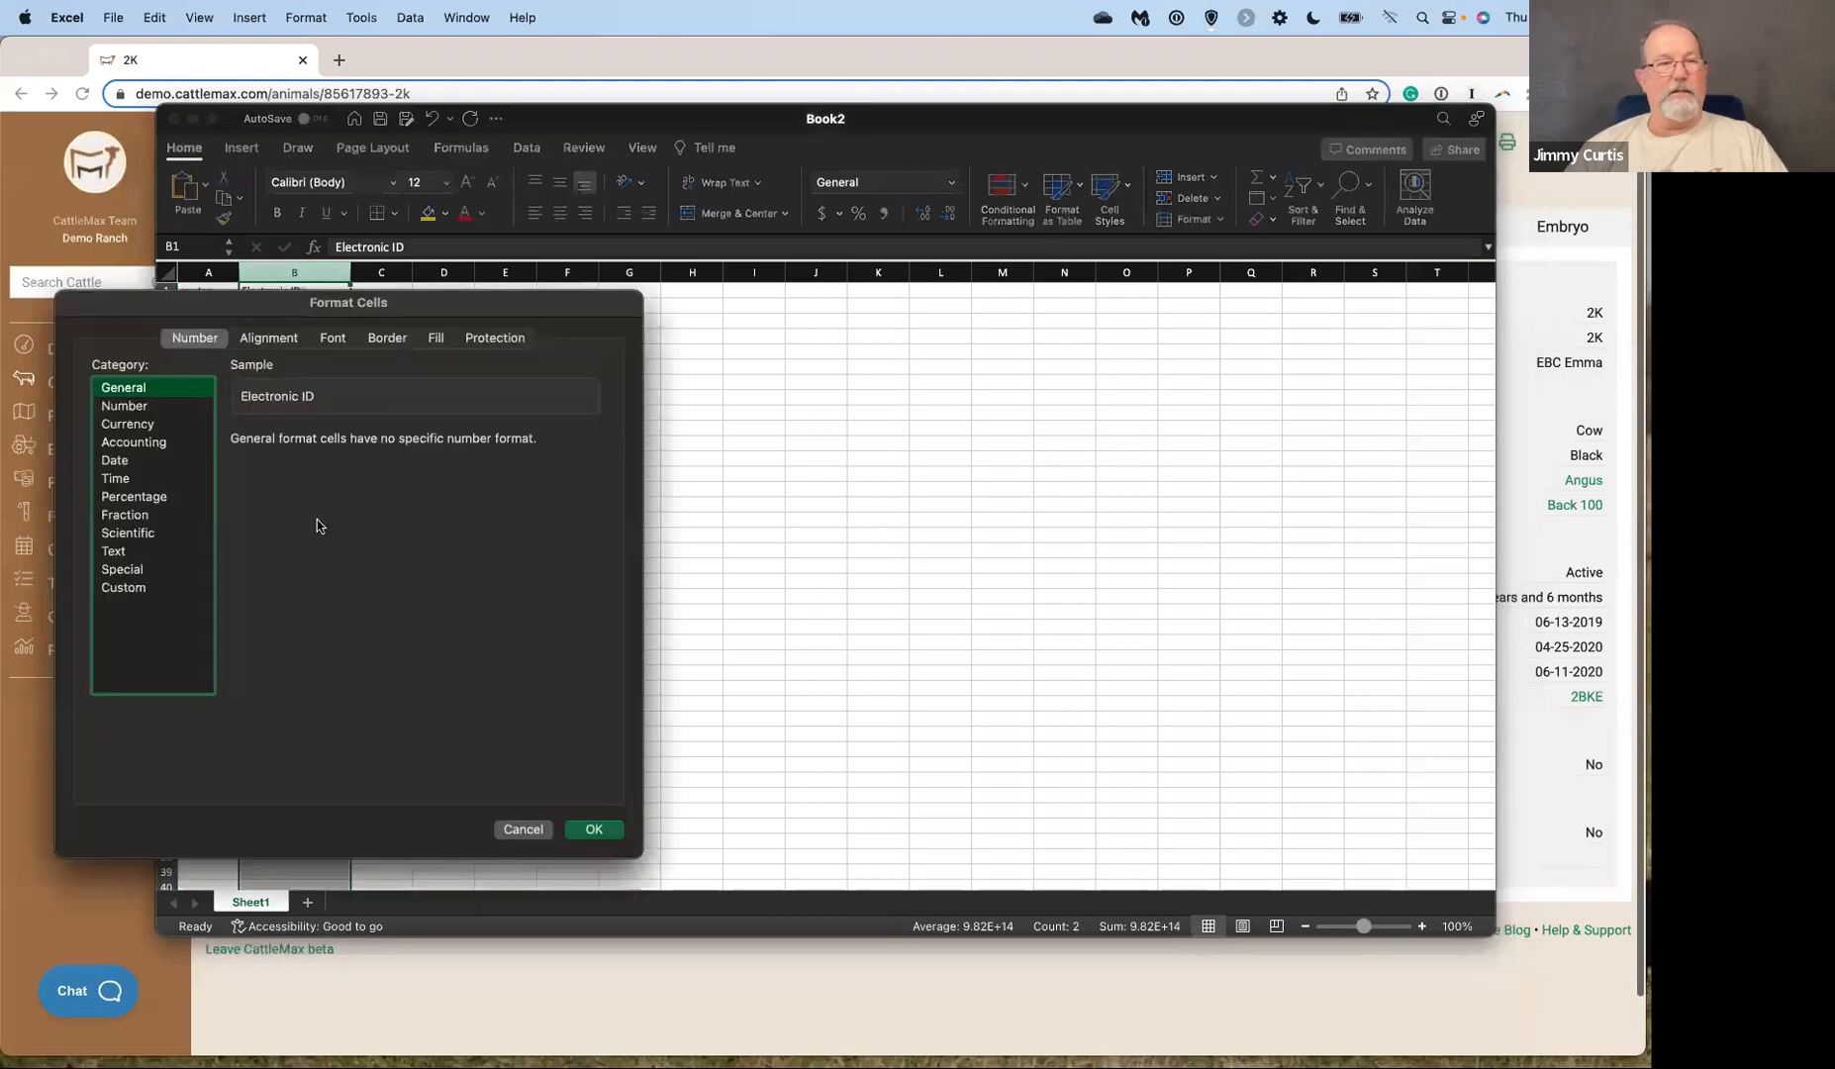
{"action": "left_click", "coordinate": [127, 408]}
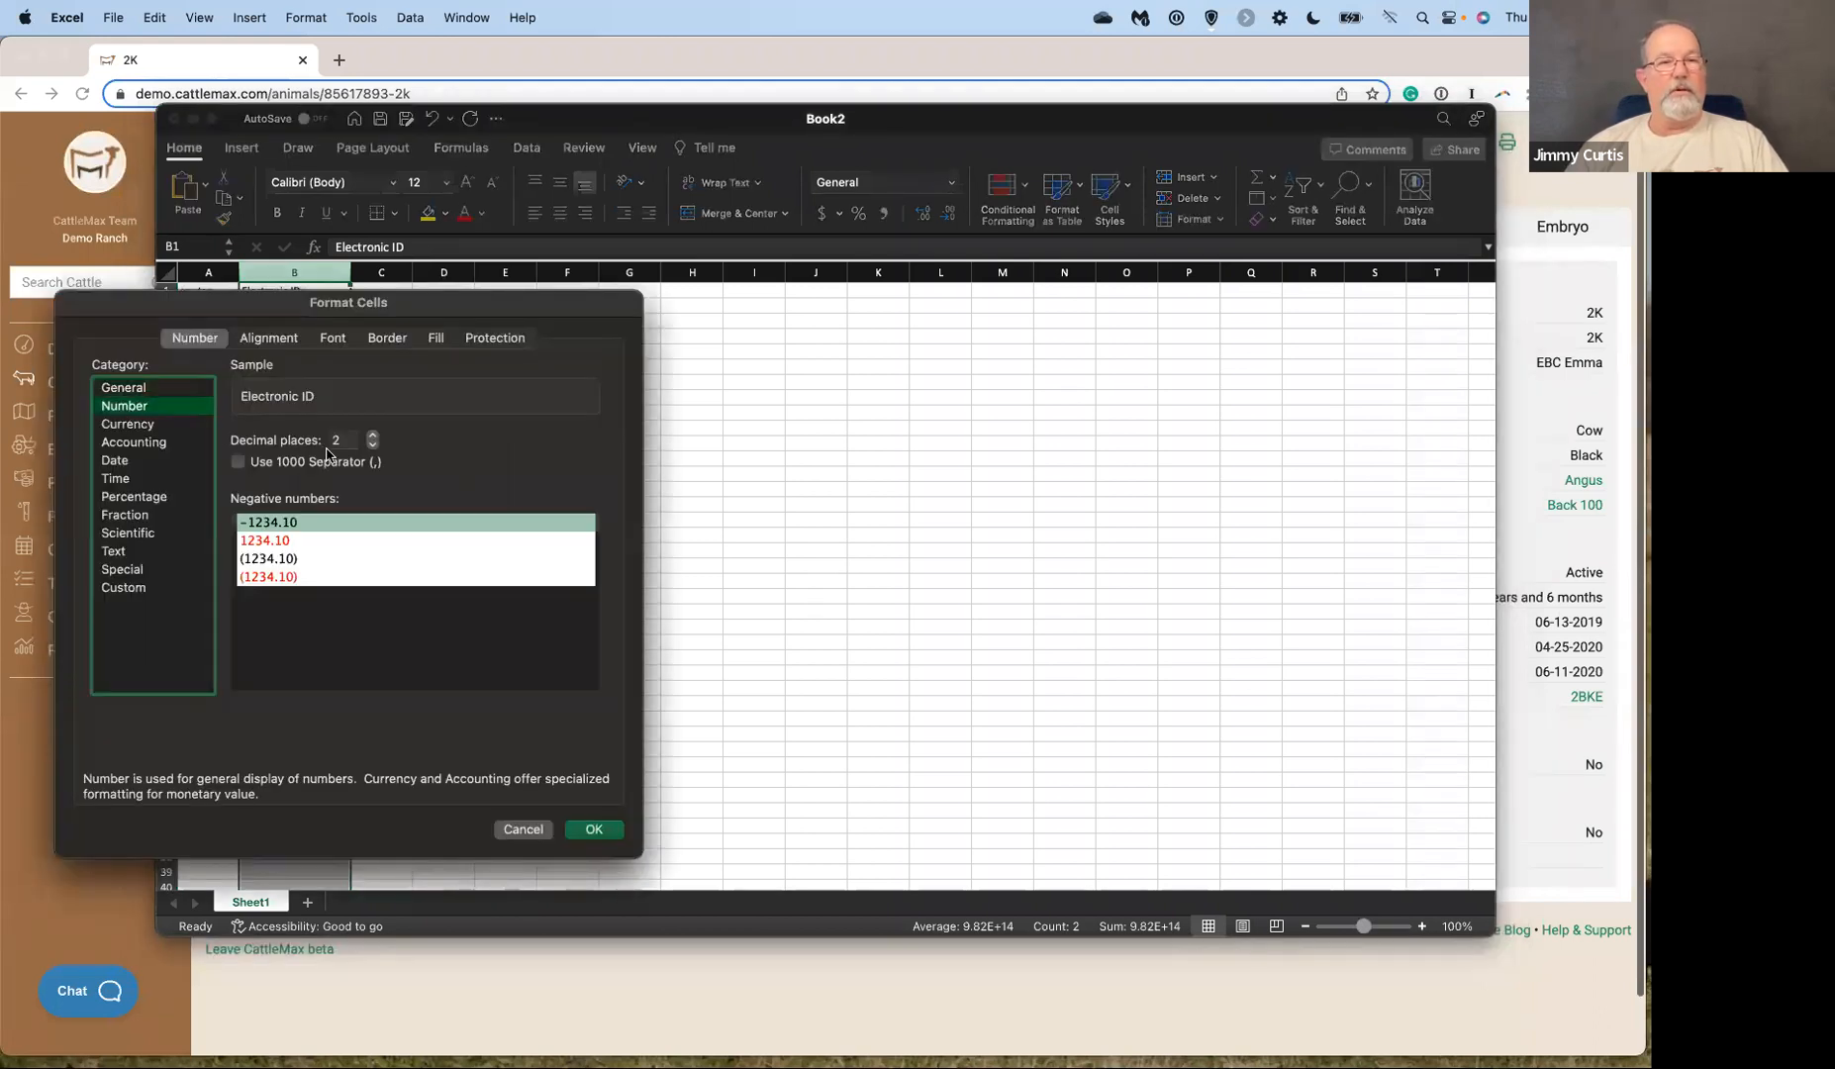
{"action": "left_click", "coordinate": [372, 445]}
{"action": "left_click", "coordinate": [372, 445]}
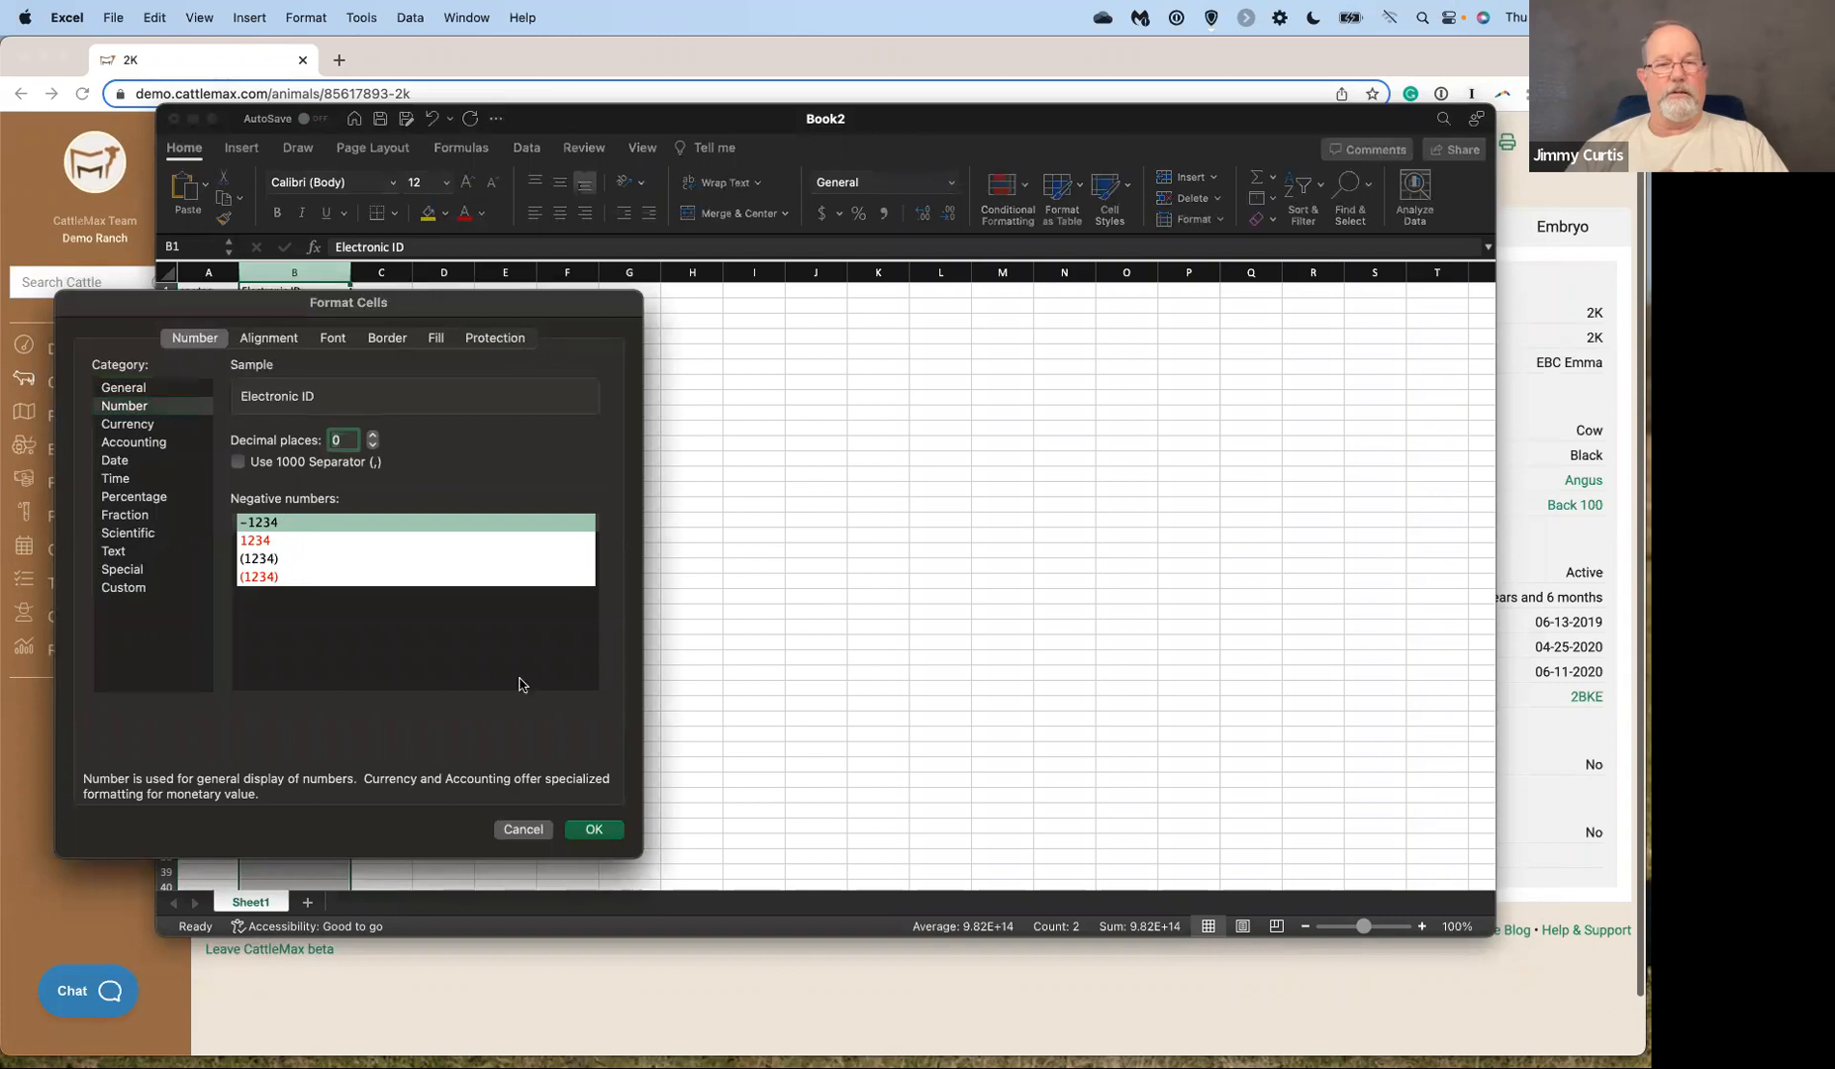
{"action": "left_click", "coordinate": [591, 829]}
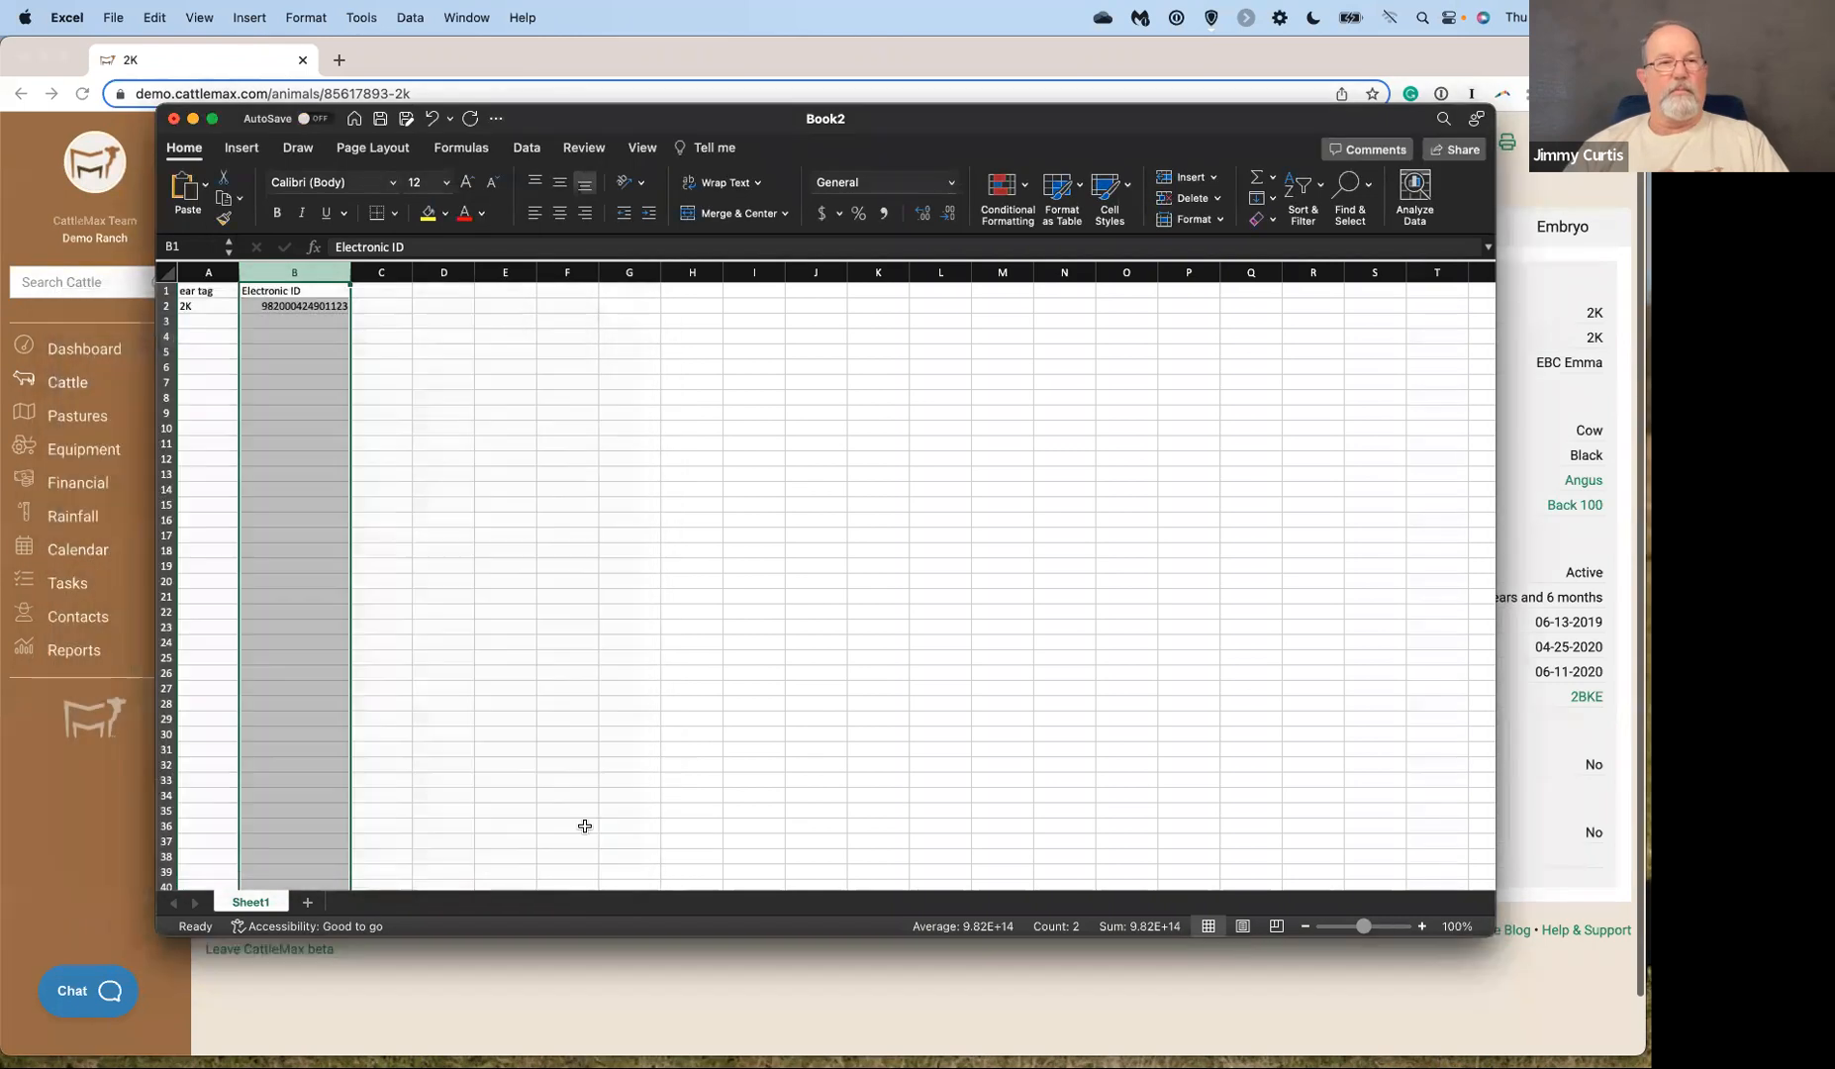
{"action": "left_click", "coordinate": [747, 732]}
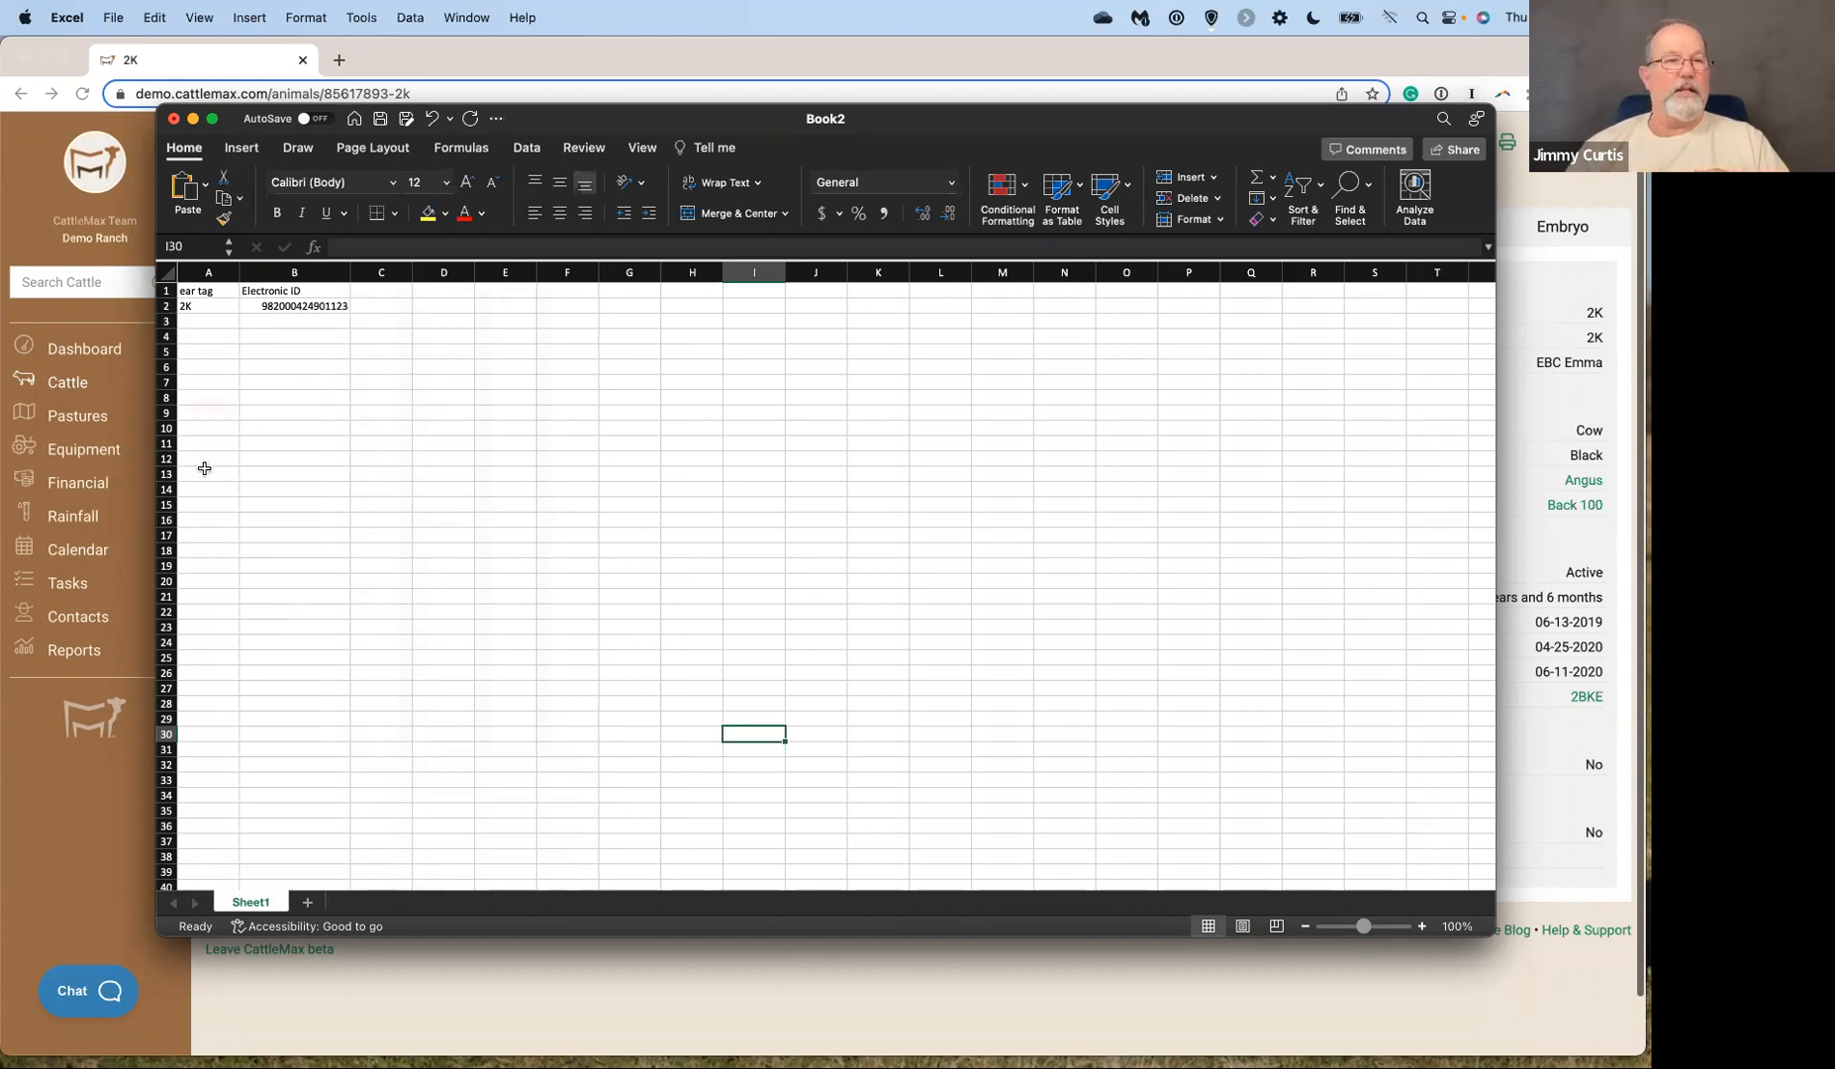
{"action": "left_click", "coordinate": [202, 321]}
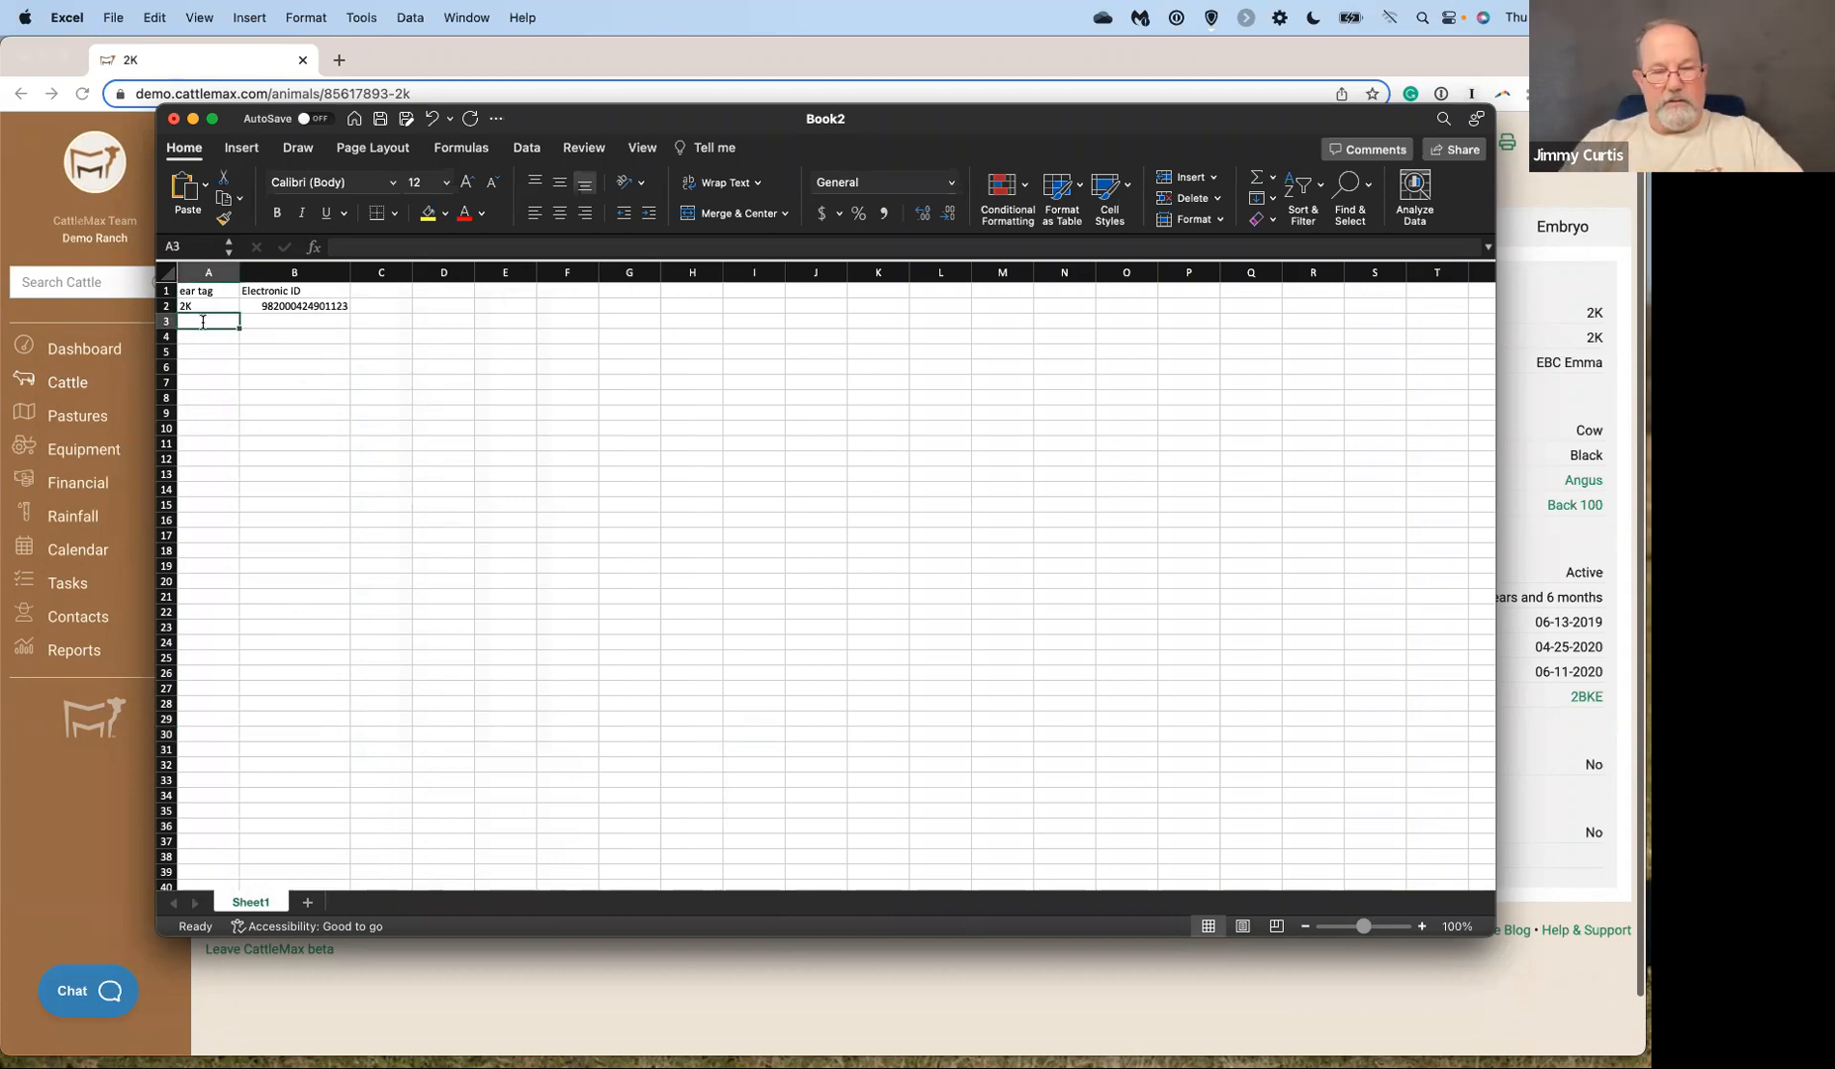
{"action": "type", "text": "3"}
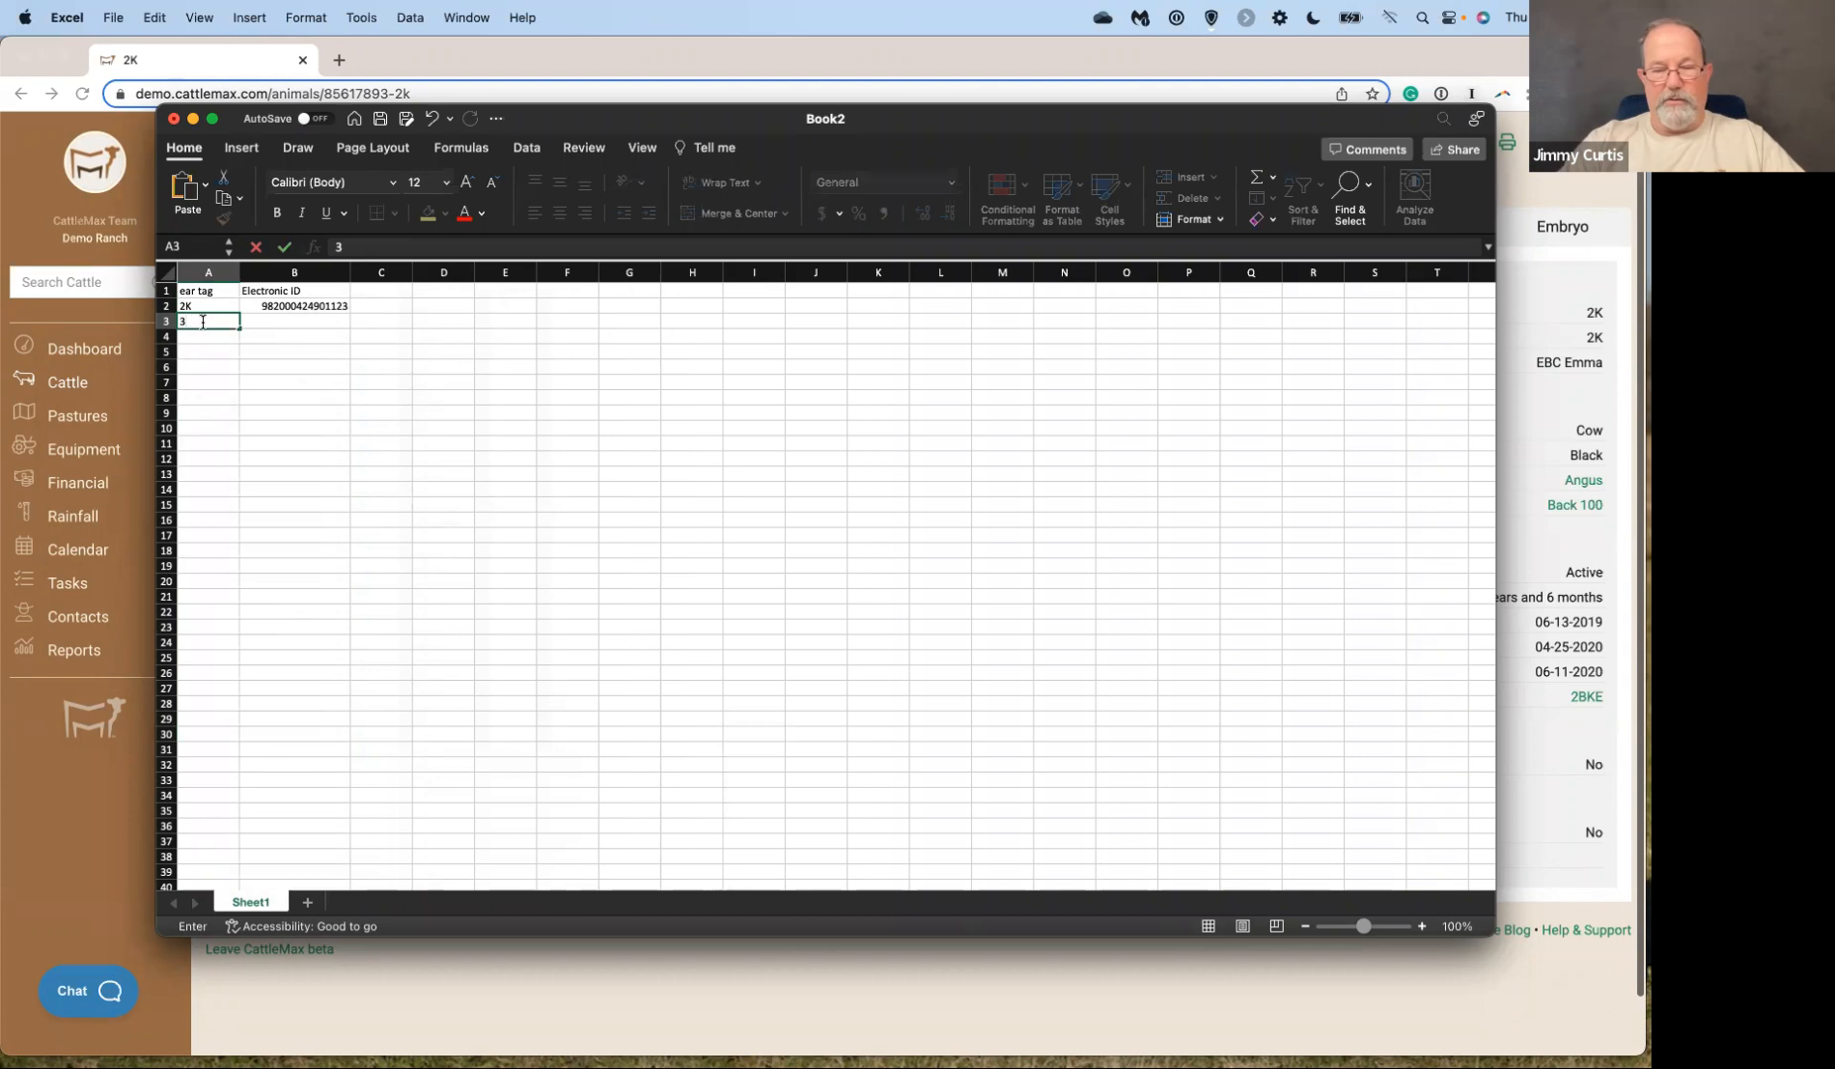
{"action": "type", "text": "K"}
{"action": "key", "text": "Tab"}
{"action": "type", "text": "98"}
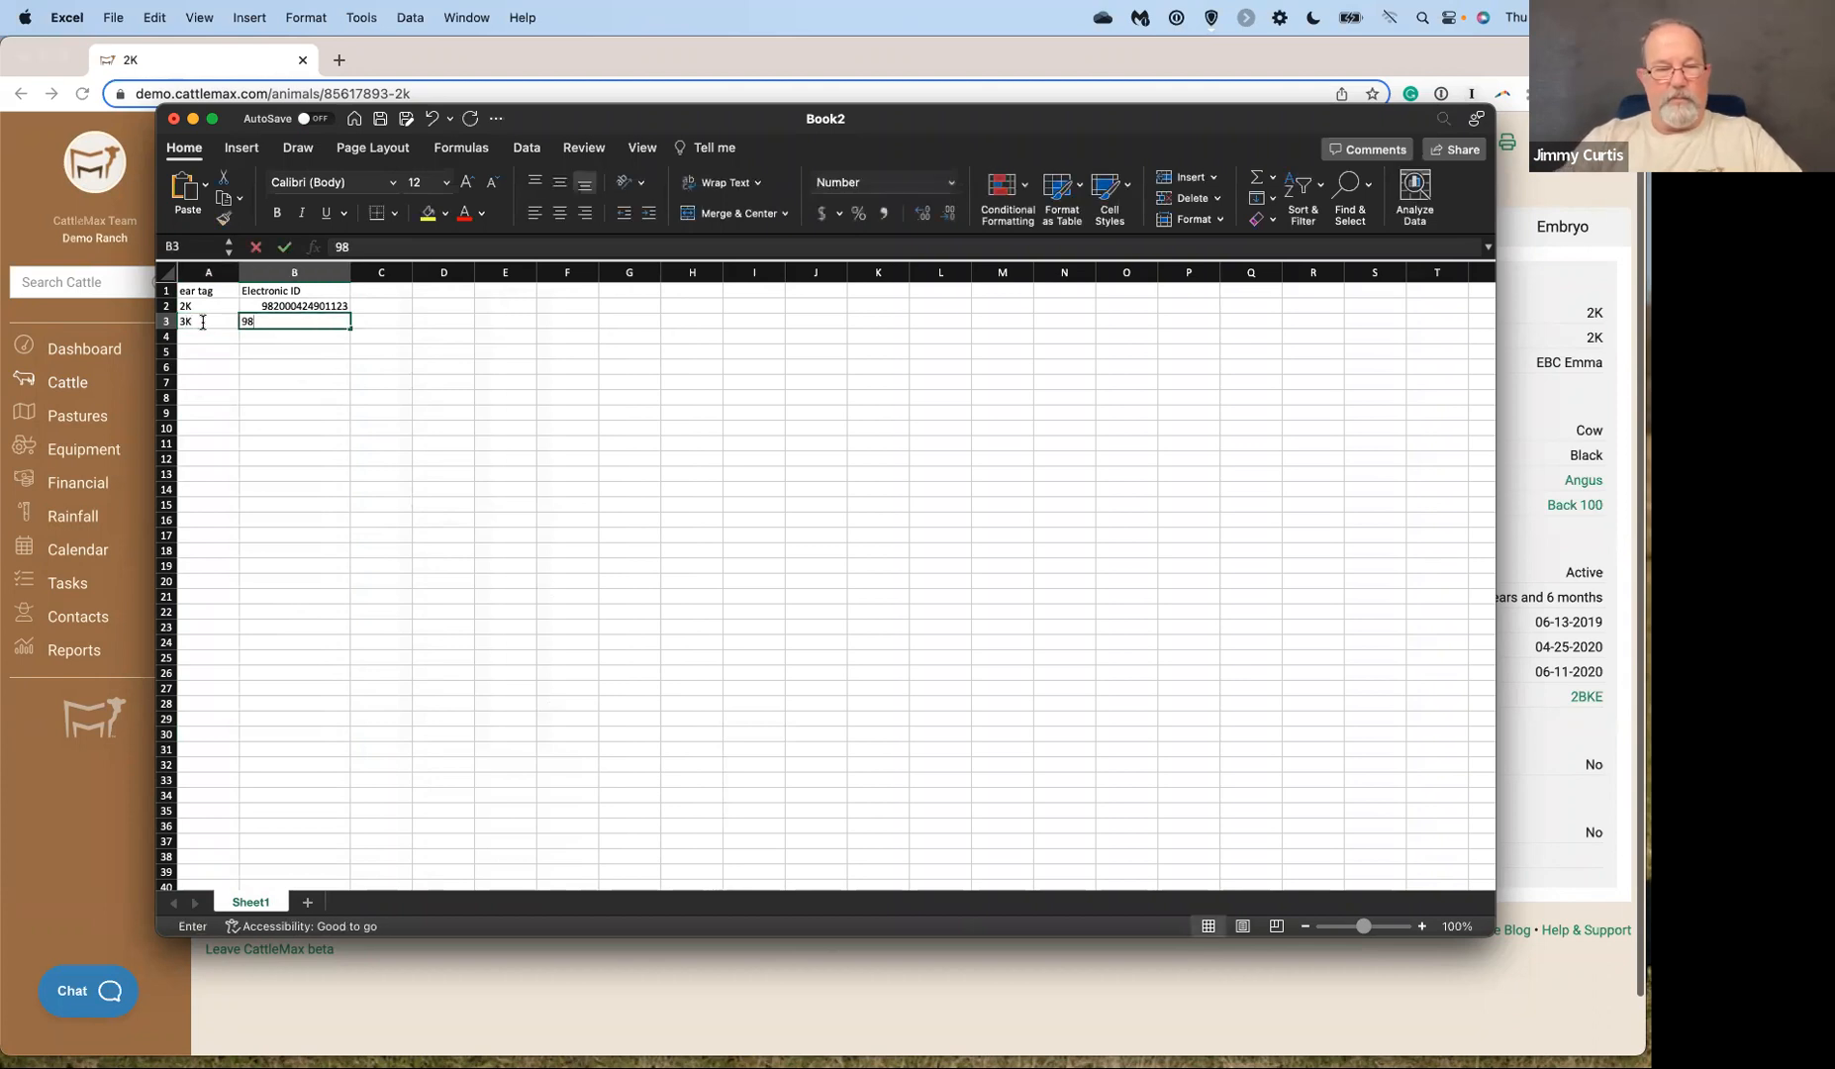
{"action": "type", "text": "200042"}
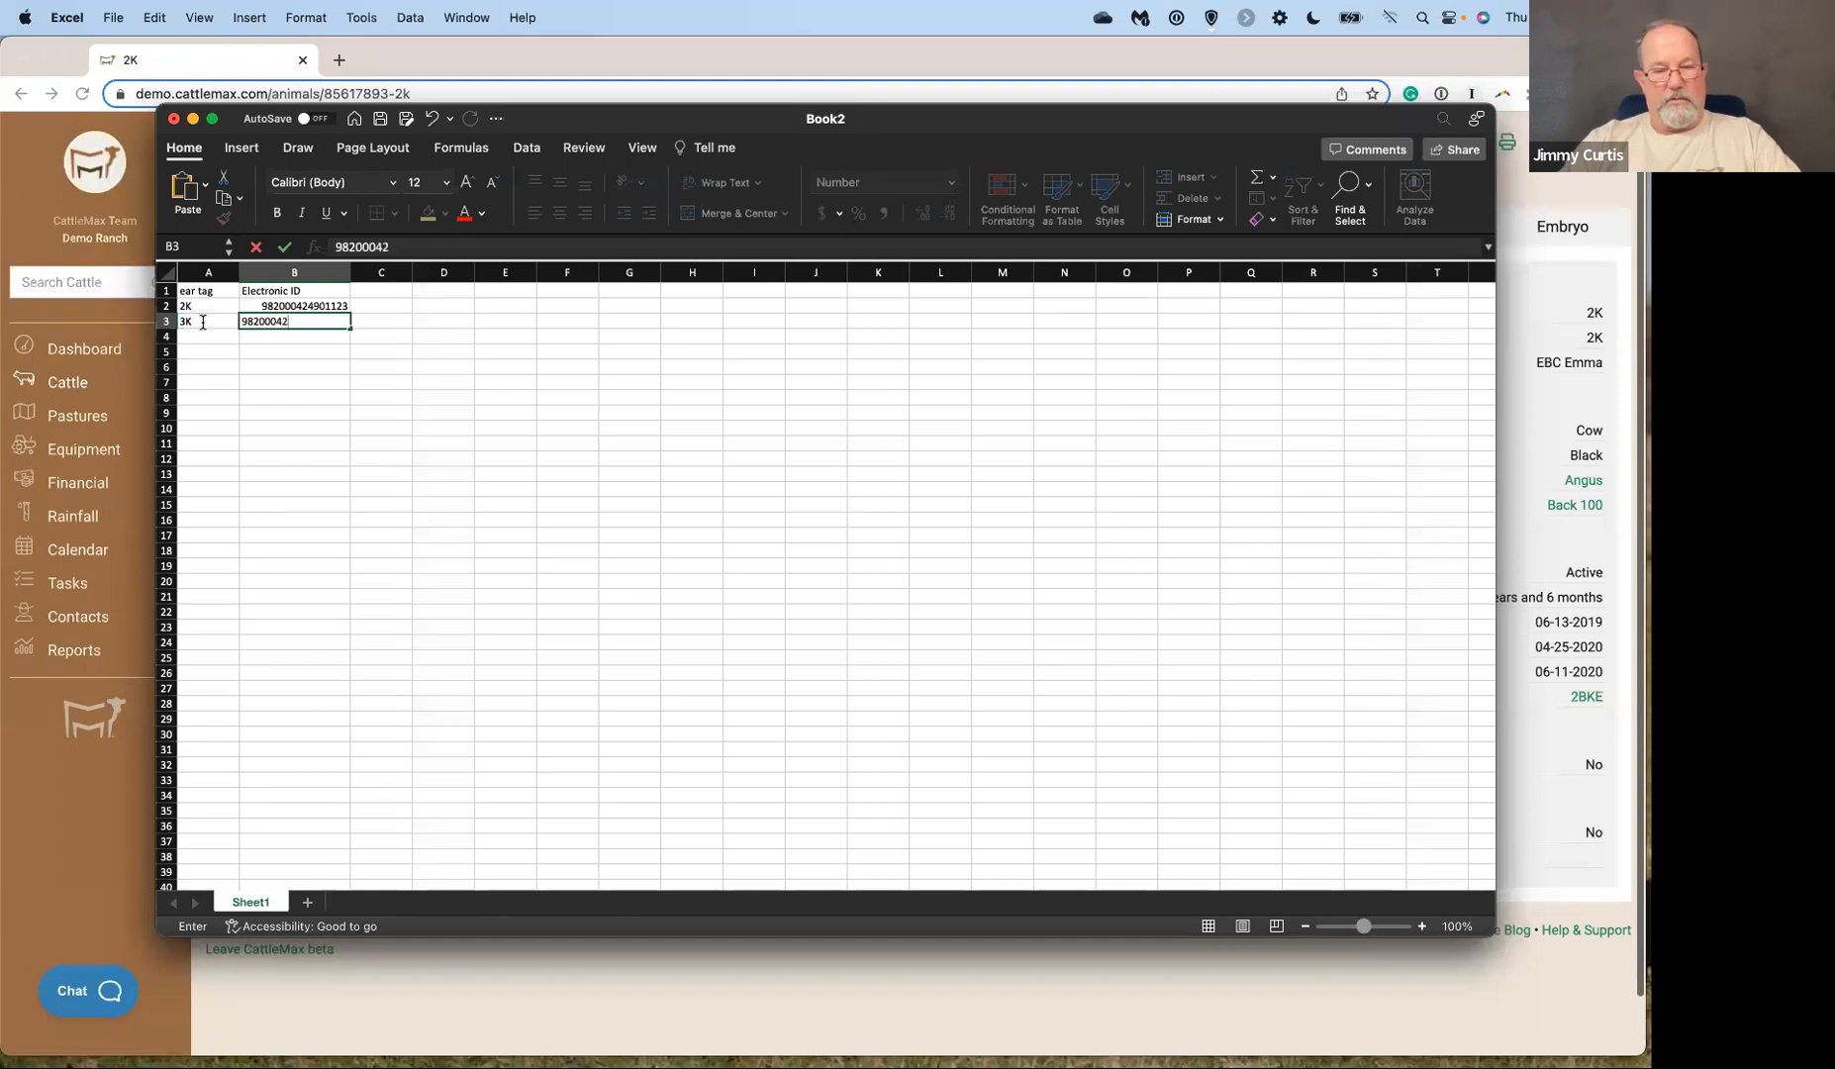
{"action": "type", "text": "490112"}
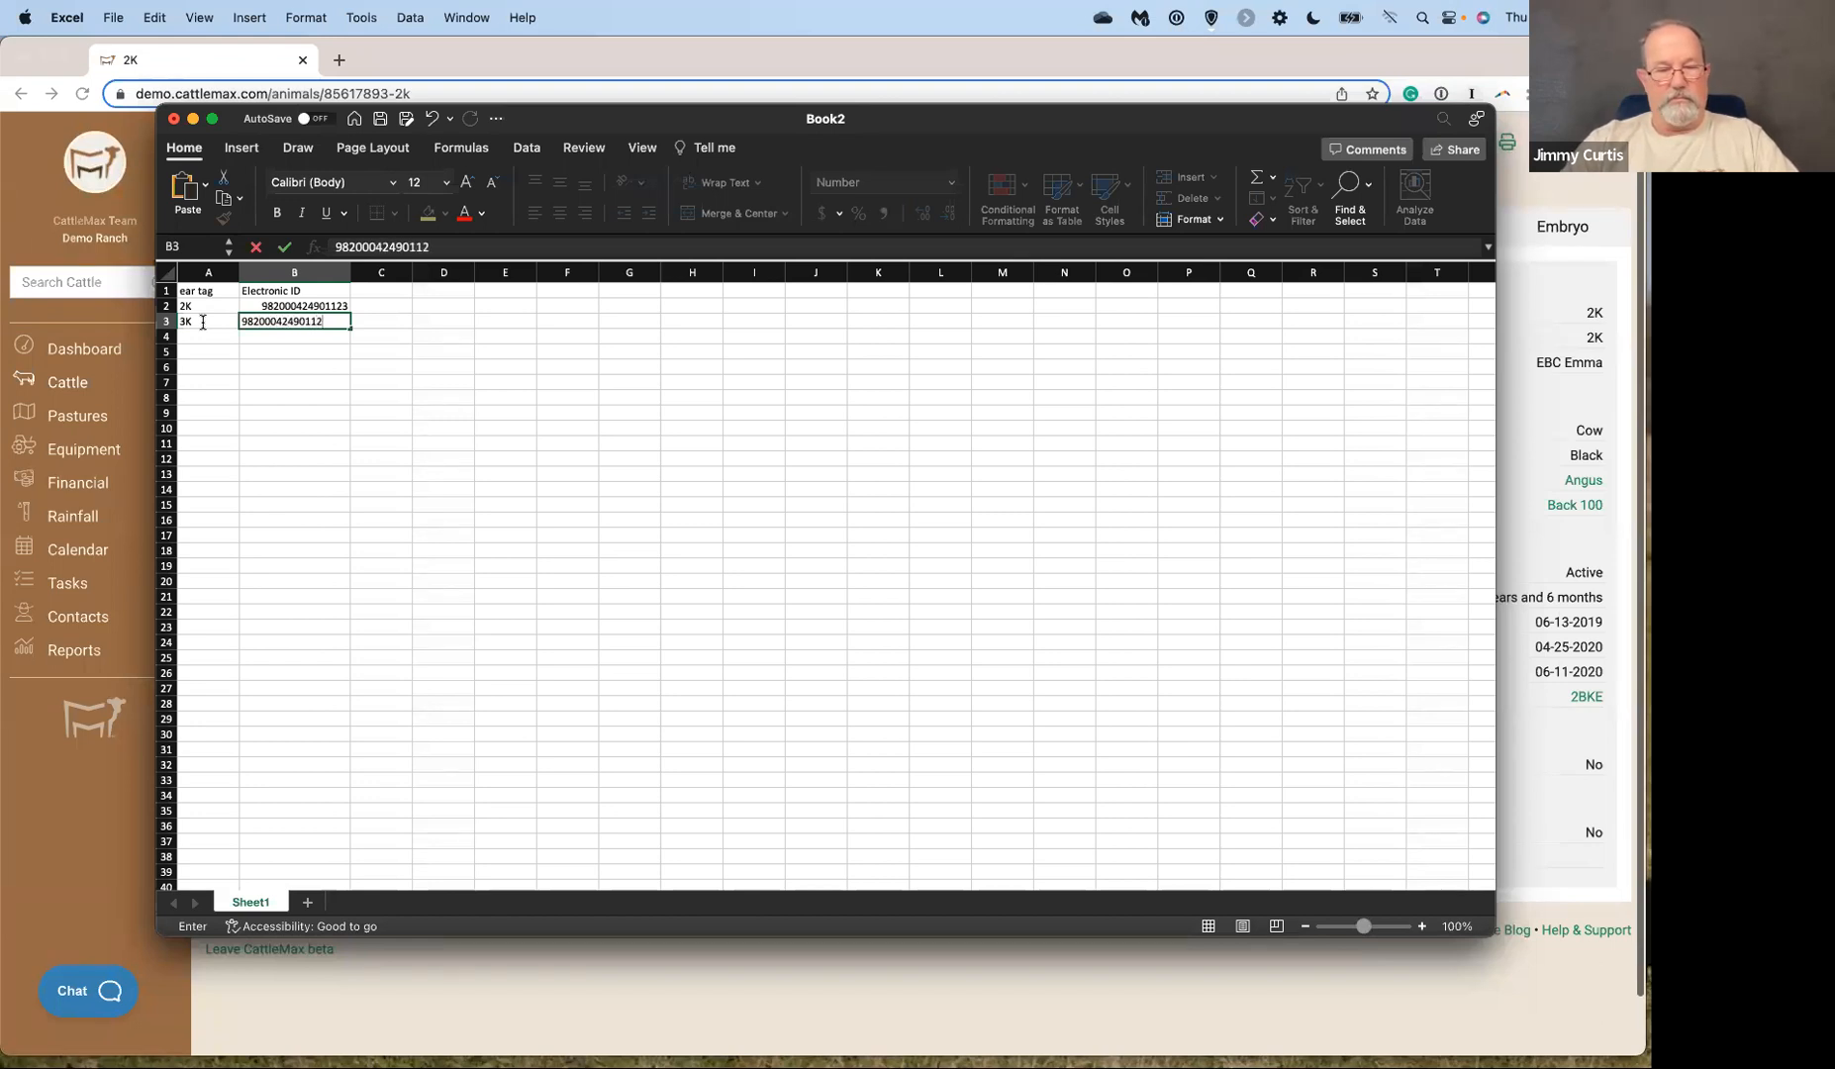
{"action": "type", "text": "5"}
{"action": "key", "text": "Return"}
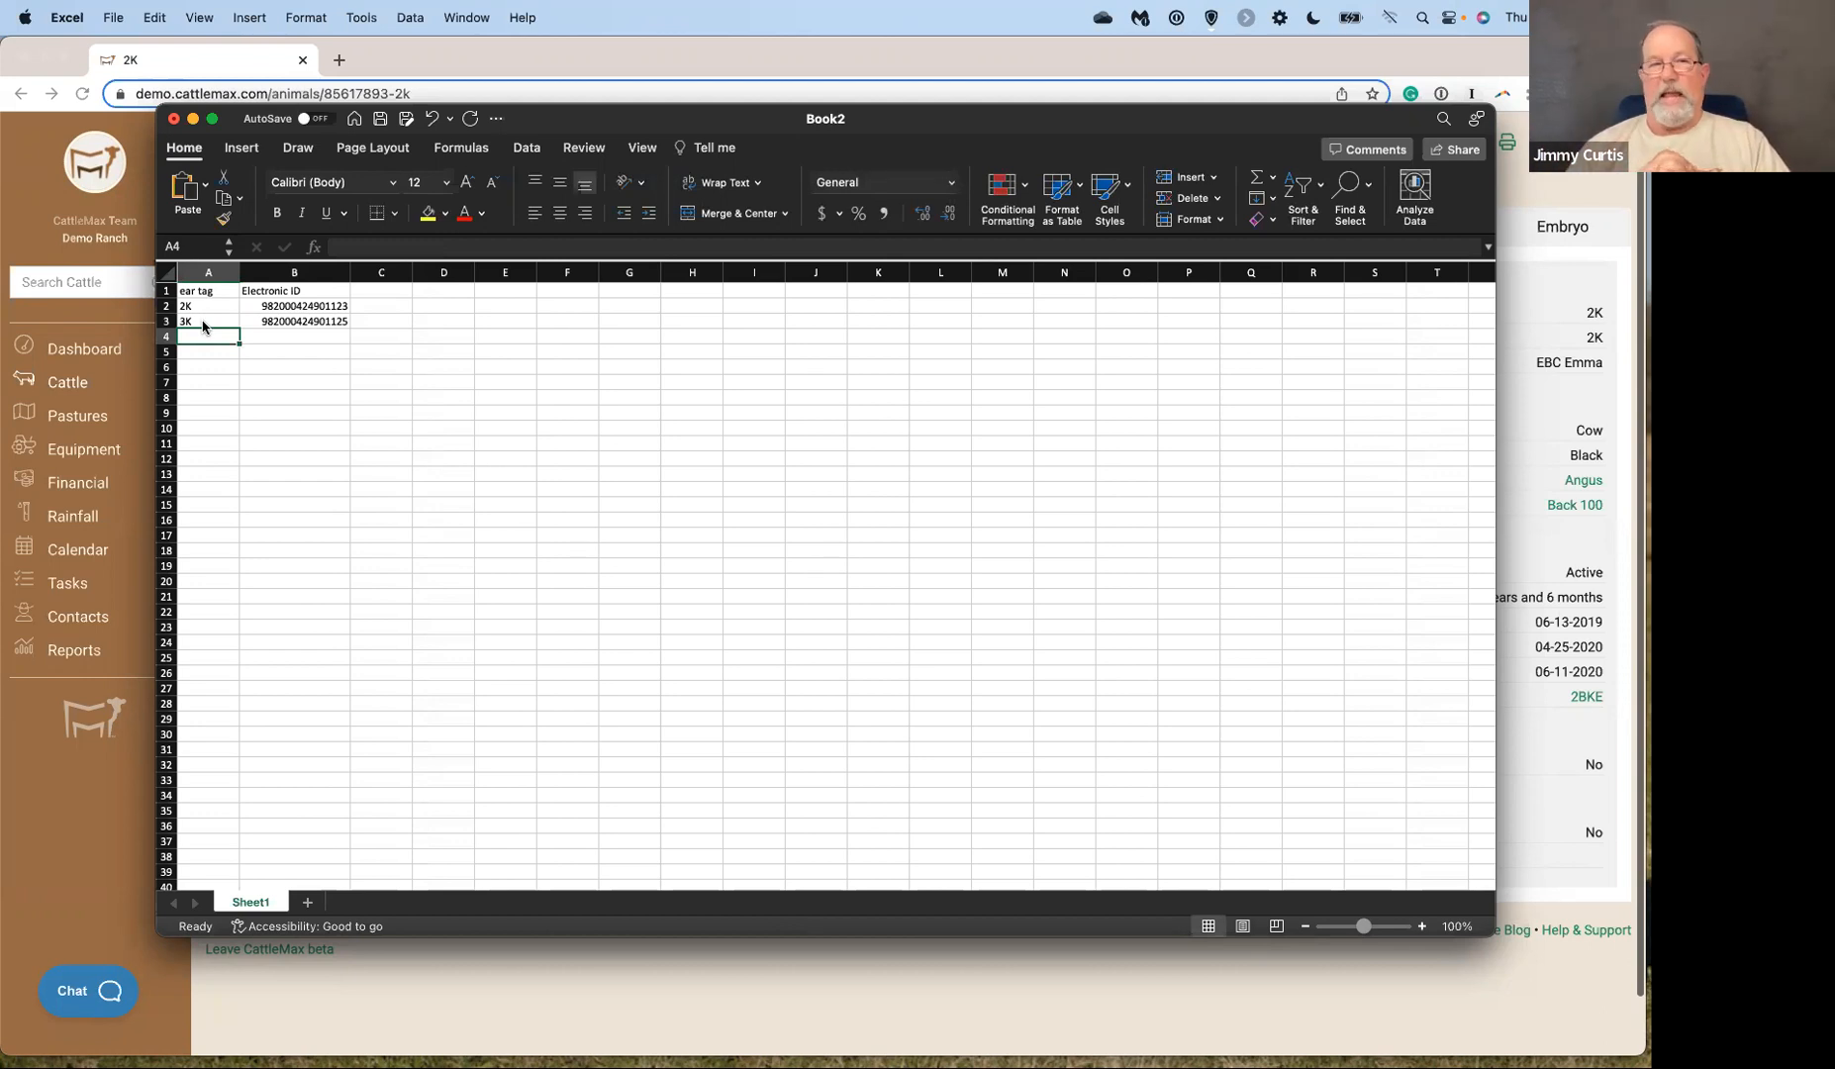
Save the workbook to the Desktop as "EID to import" in Comma Separated Values (.csv) format.
{"action": "left_click", "coordinate": [115, 19]}
{"action": "left_click", "coordinate": [130, 188]}
{"action": "type", "text": "EID to"}
{"action": "type", "text": "import.xlsx"}
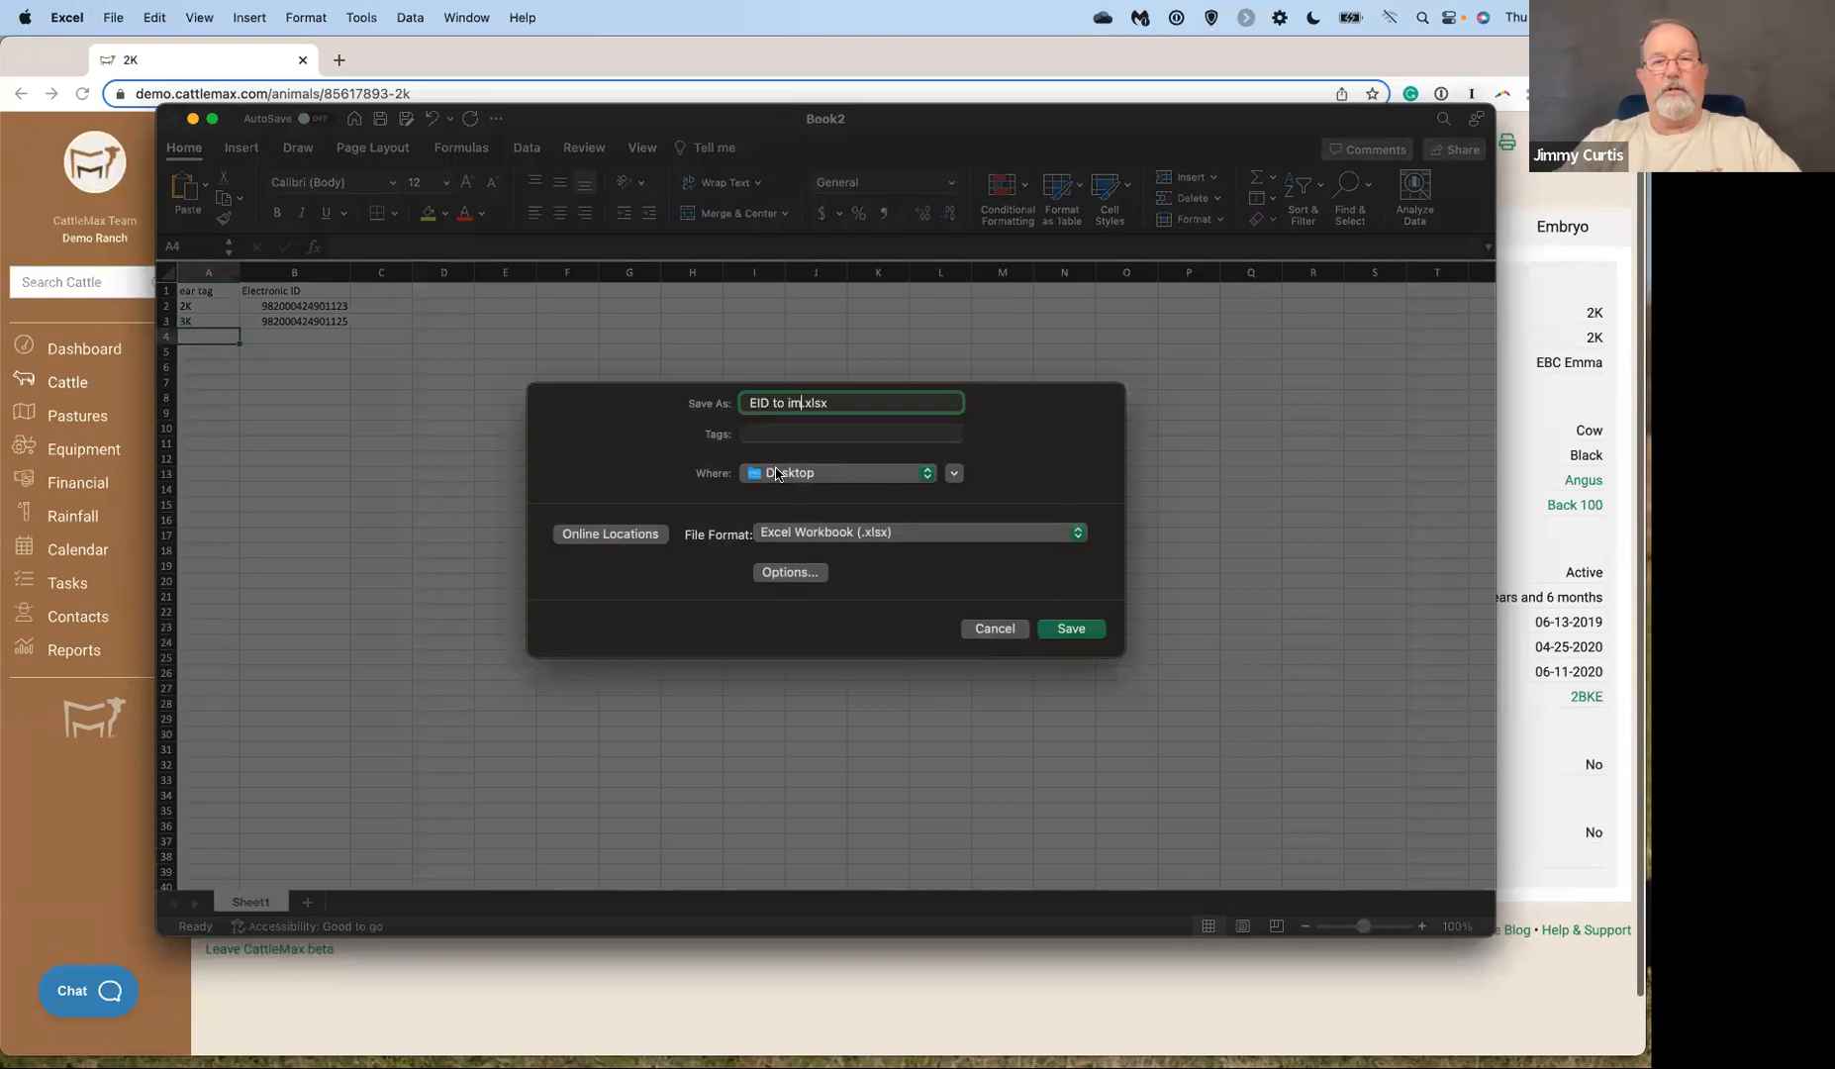
{"action": "left_click", "coordinate": [1077, 533]}
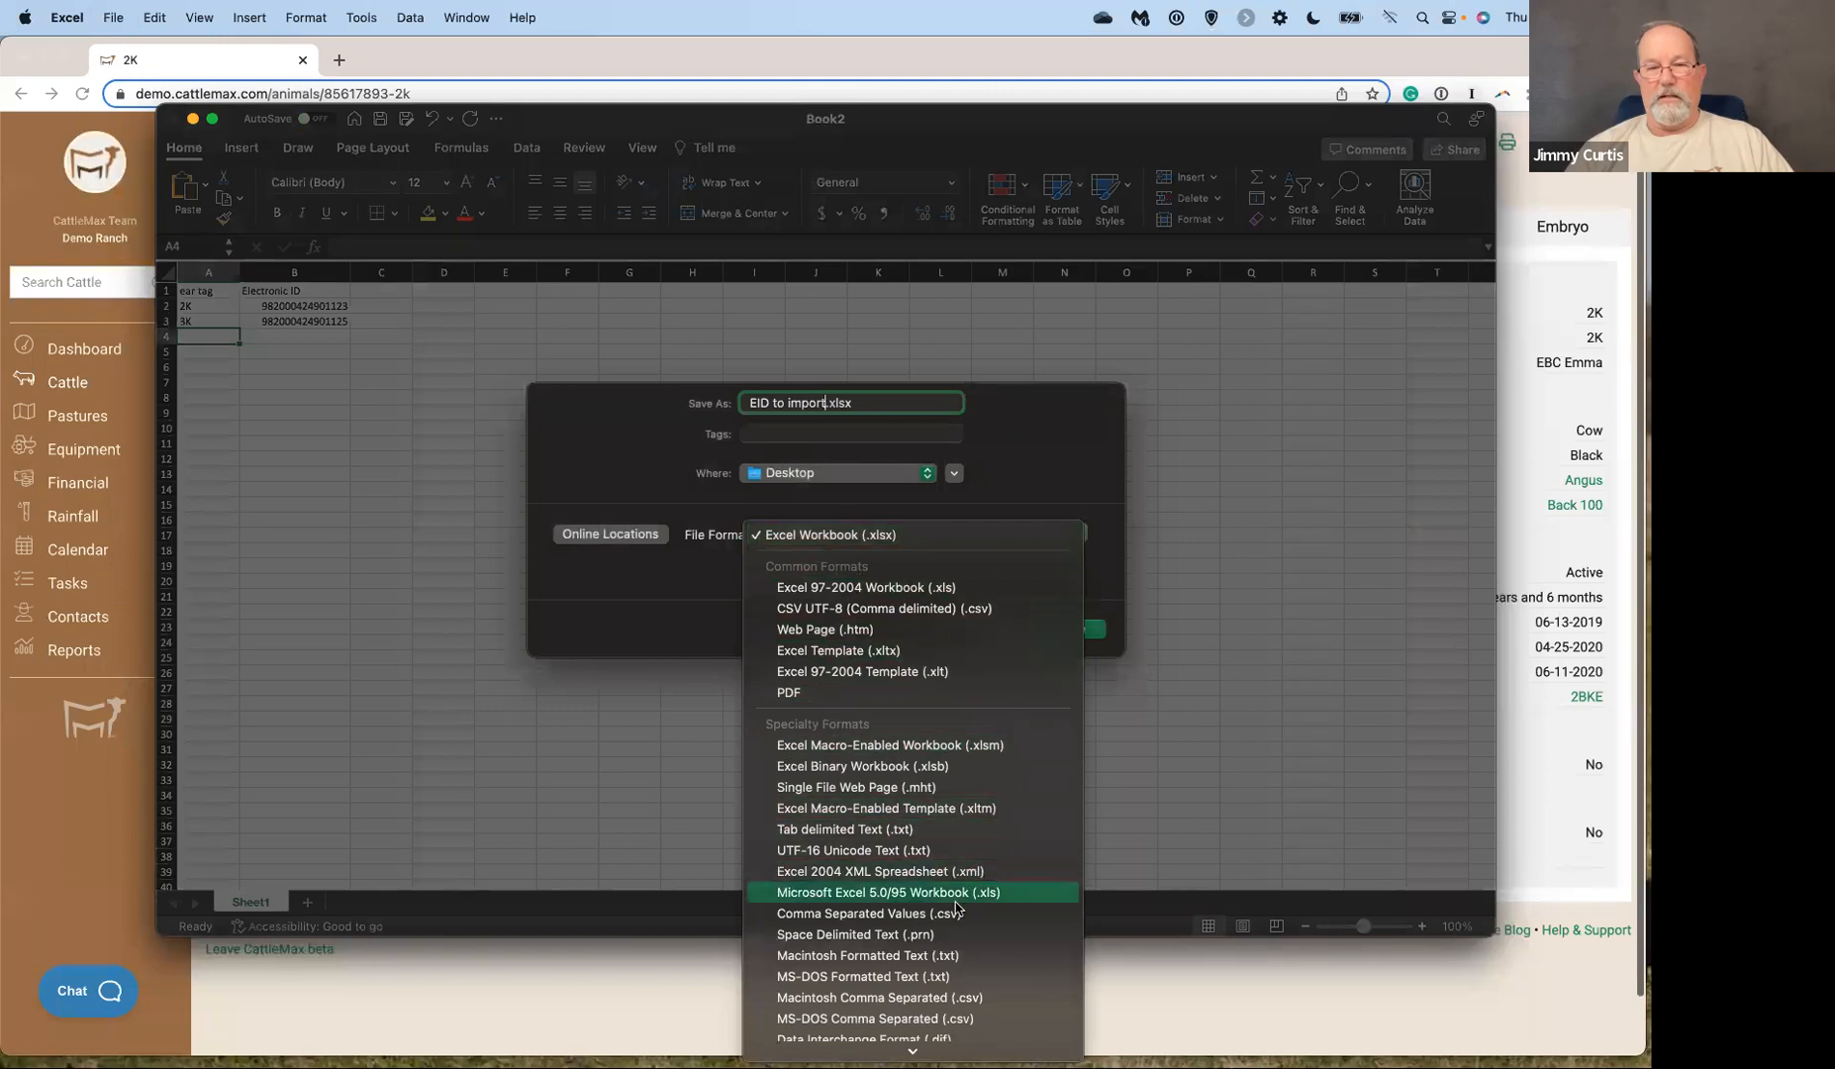
{"action": "left_click", "coordinate": [888, 917]}
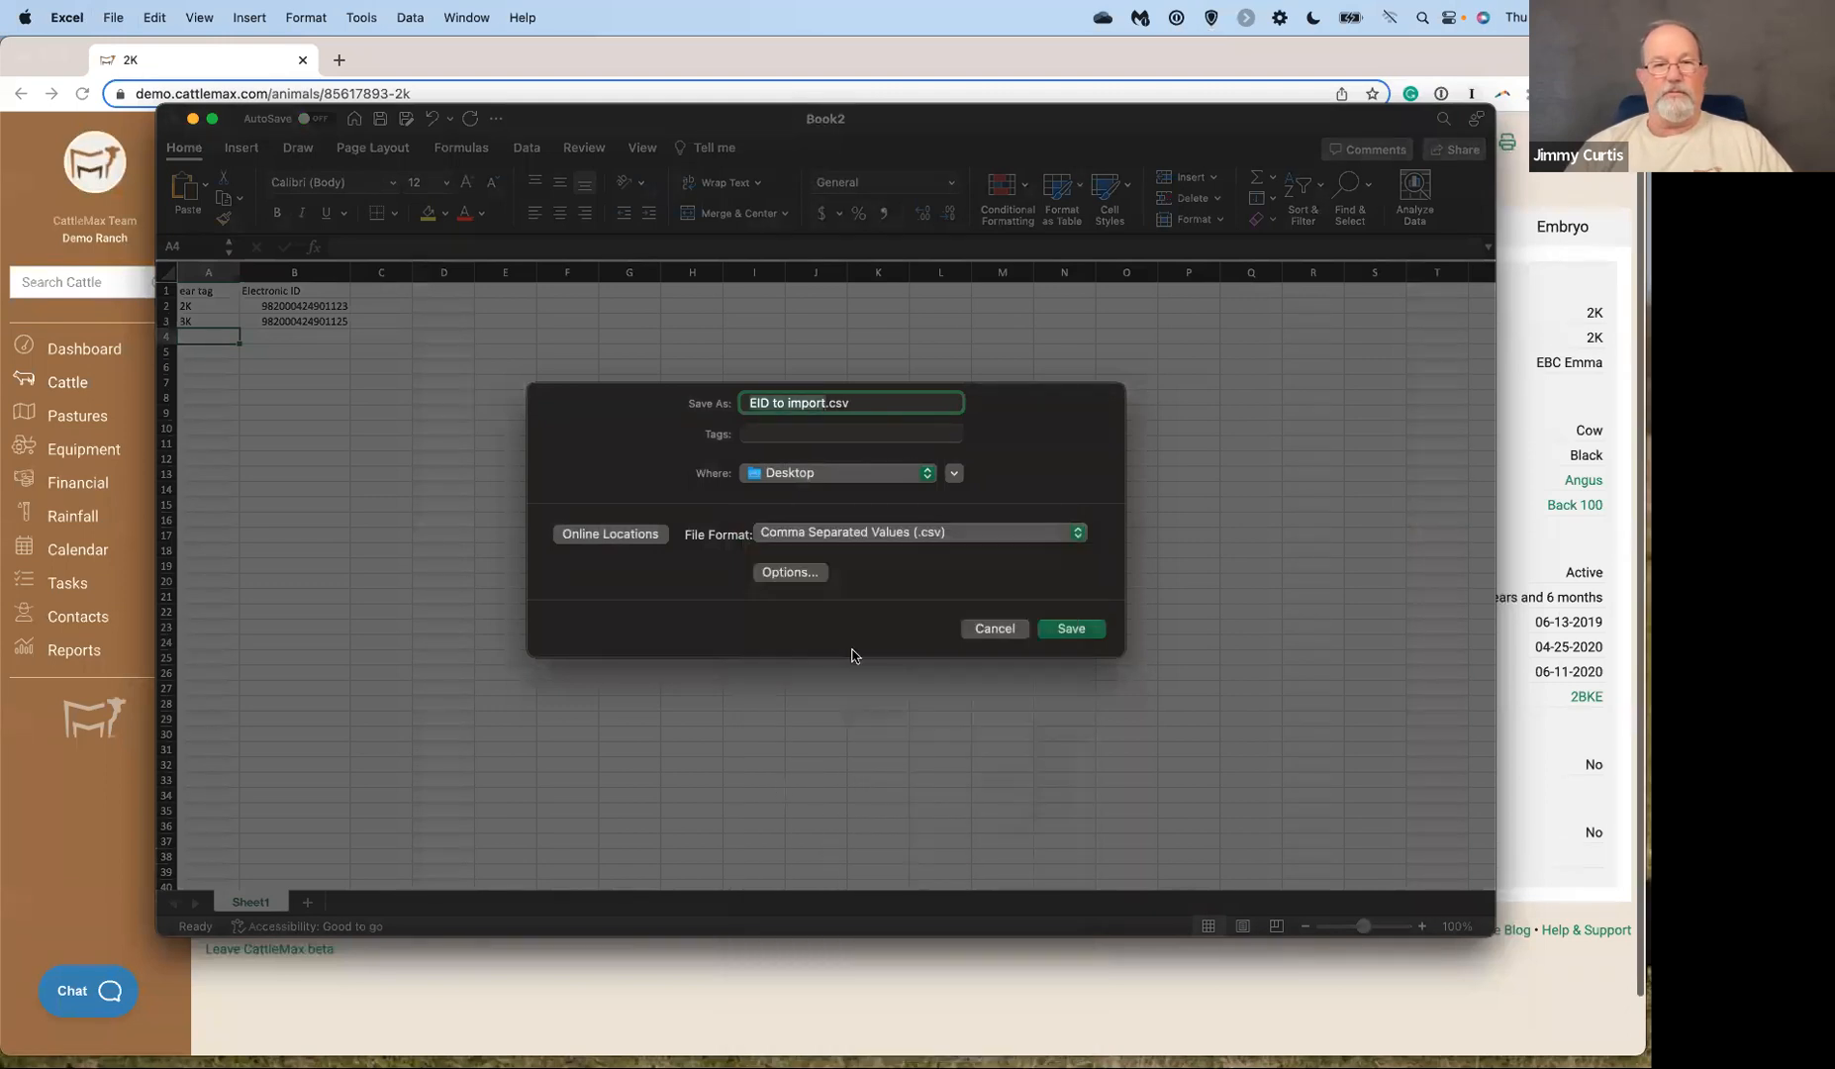
{"action": "left_click", "coordinate": [1071, 630]}
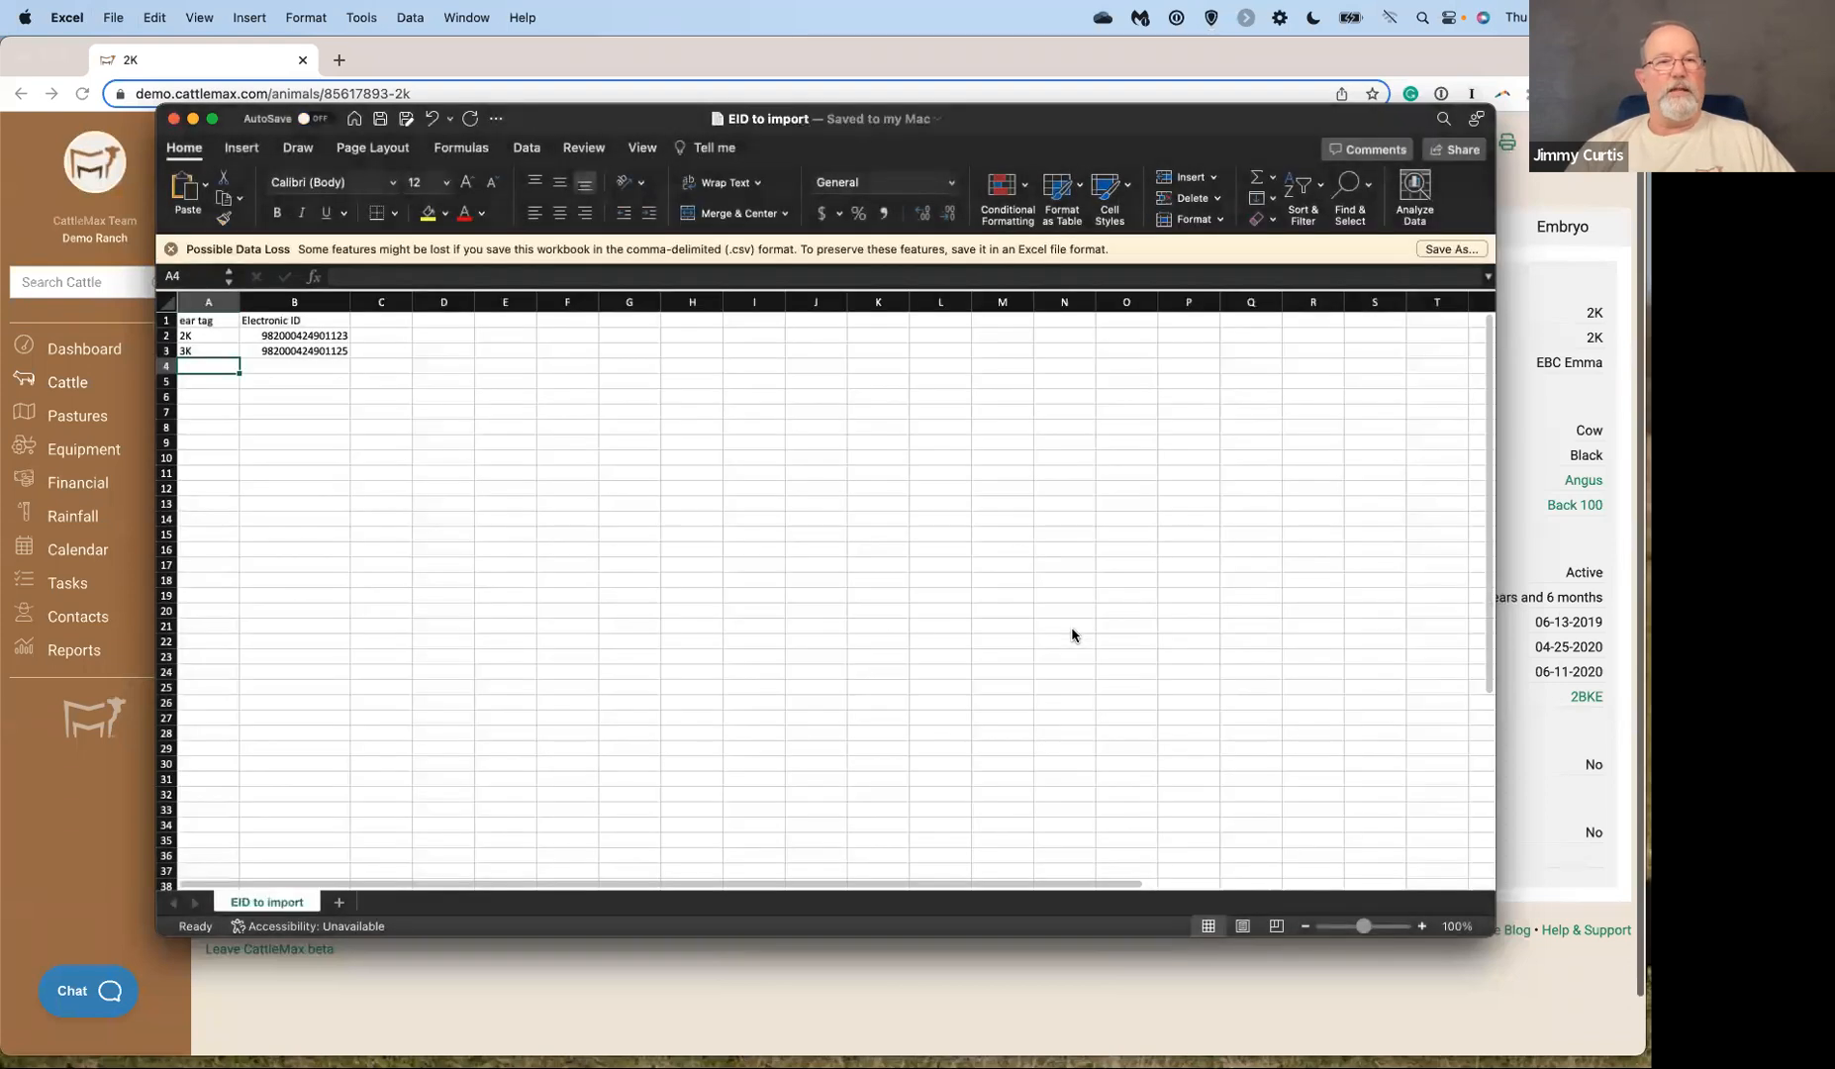
Close the Excel workbook and start a spreadsheet import for Electronic IDs from the Cattle page in CattleMax.
{"action": "left_click", "coordinate": [175, 118]}
{"action": "left_click", "coordinate": [61, 385]}
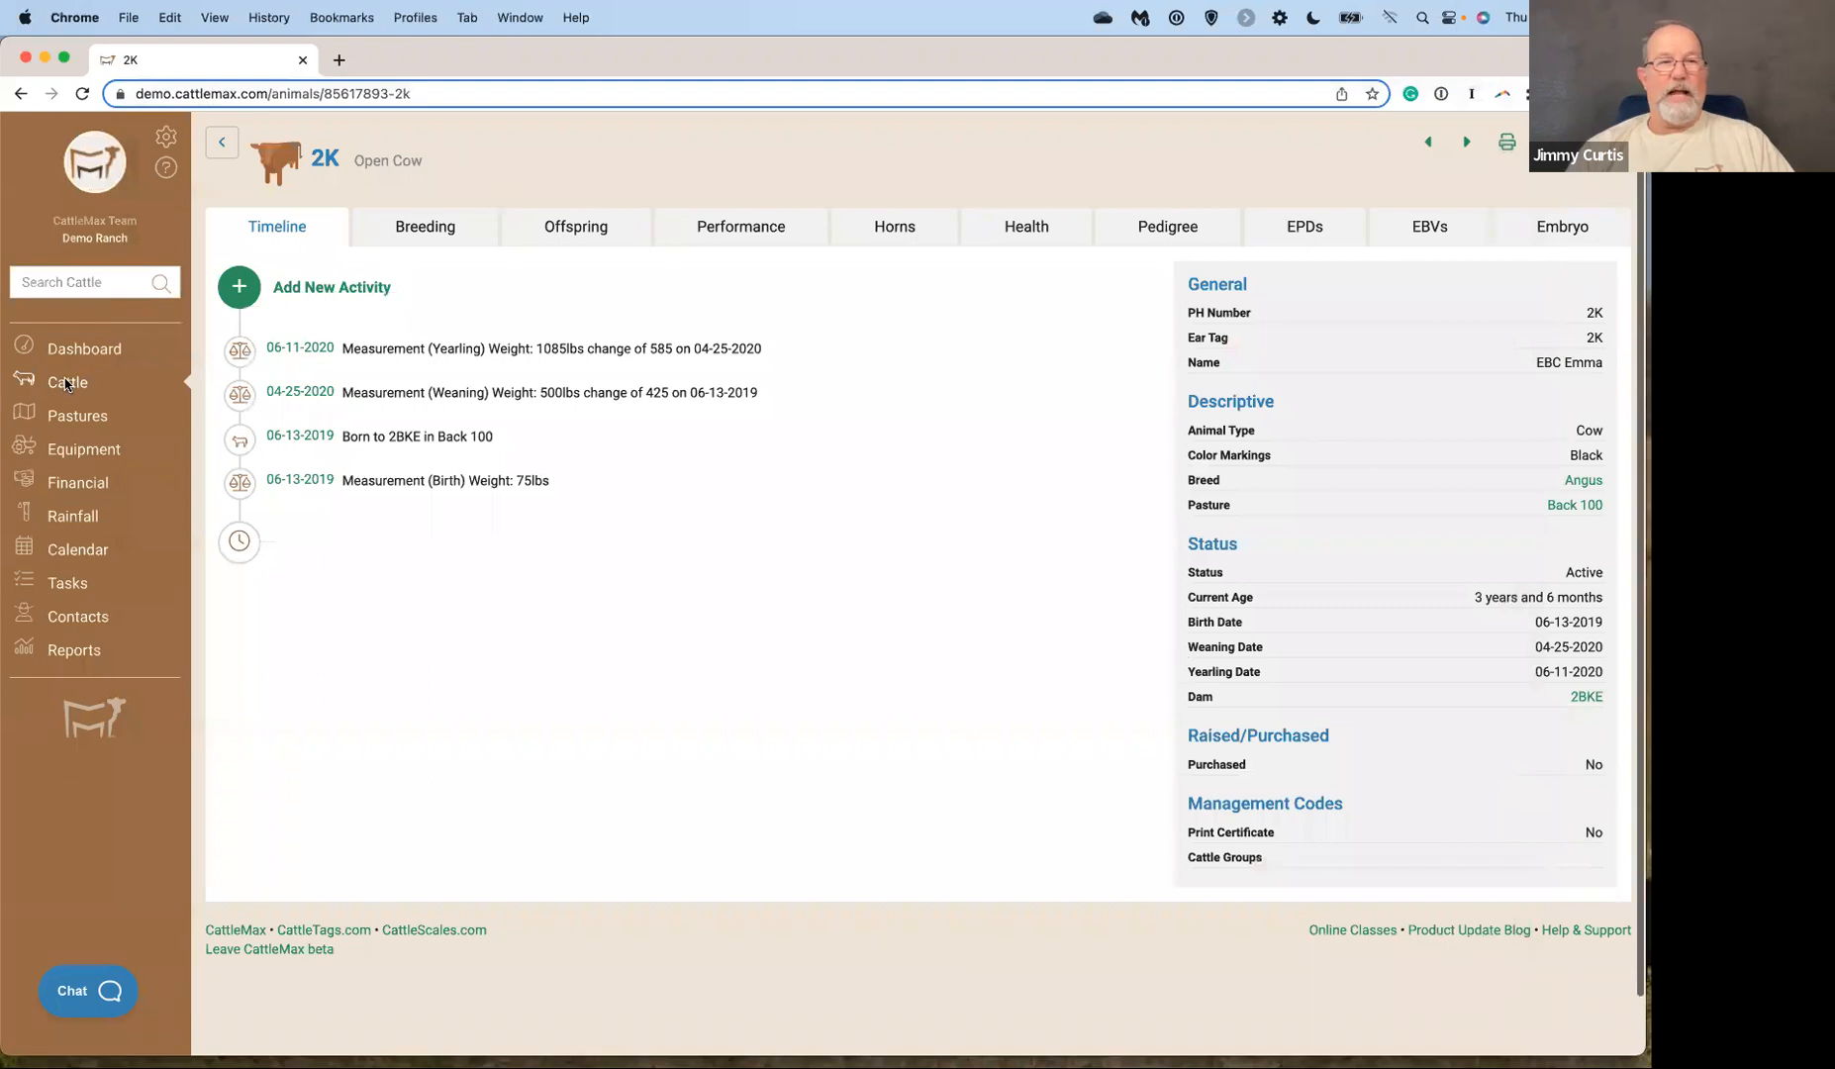
{"action": "left_click", "coordinate": [62, 385]}
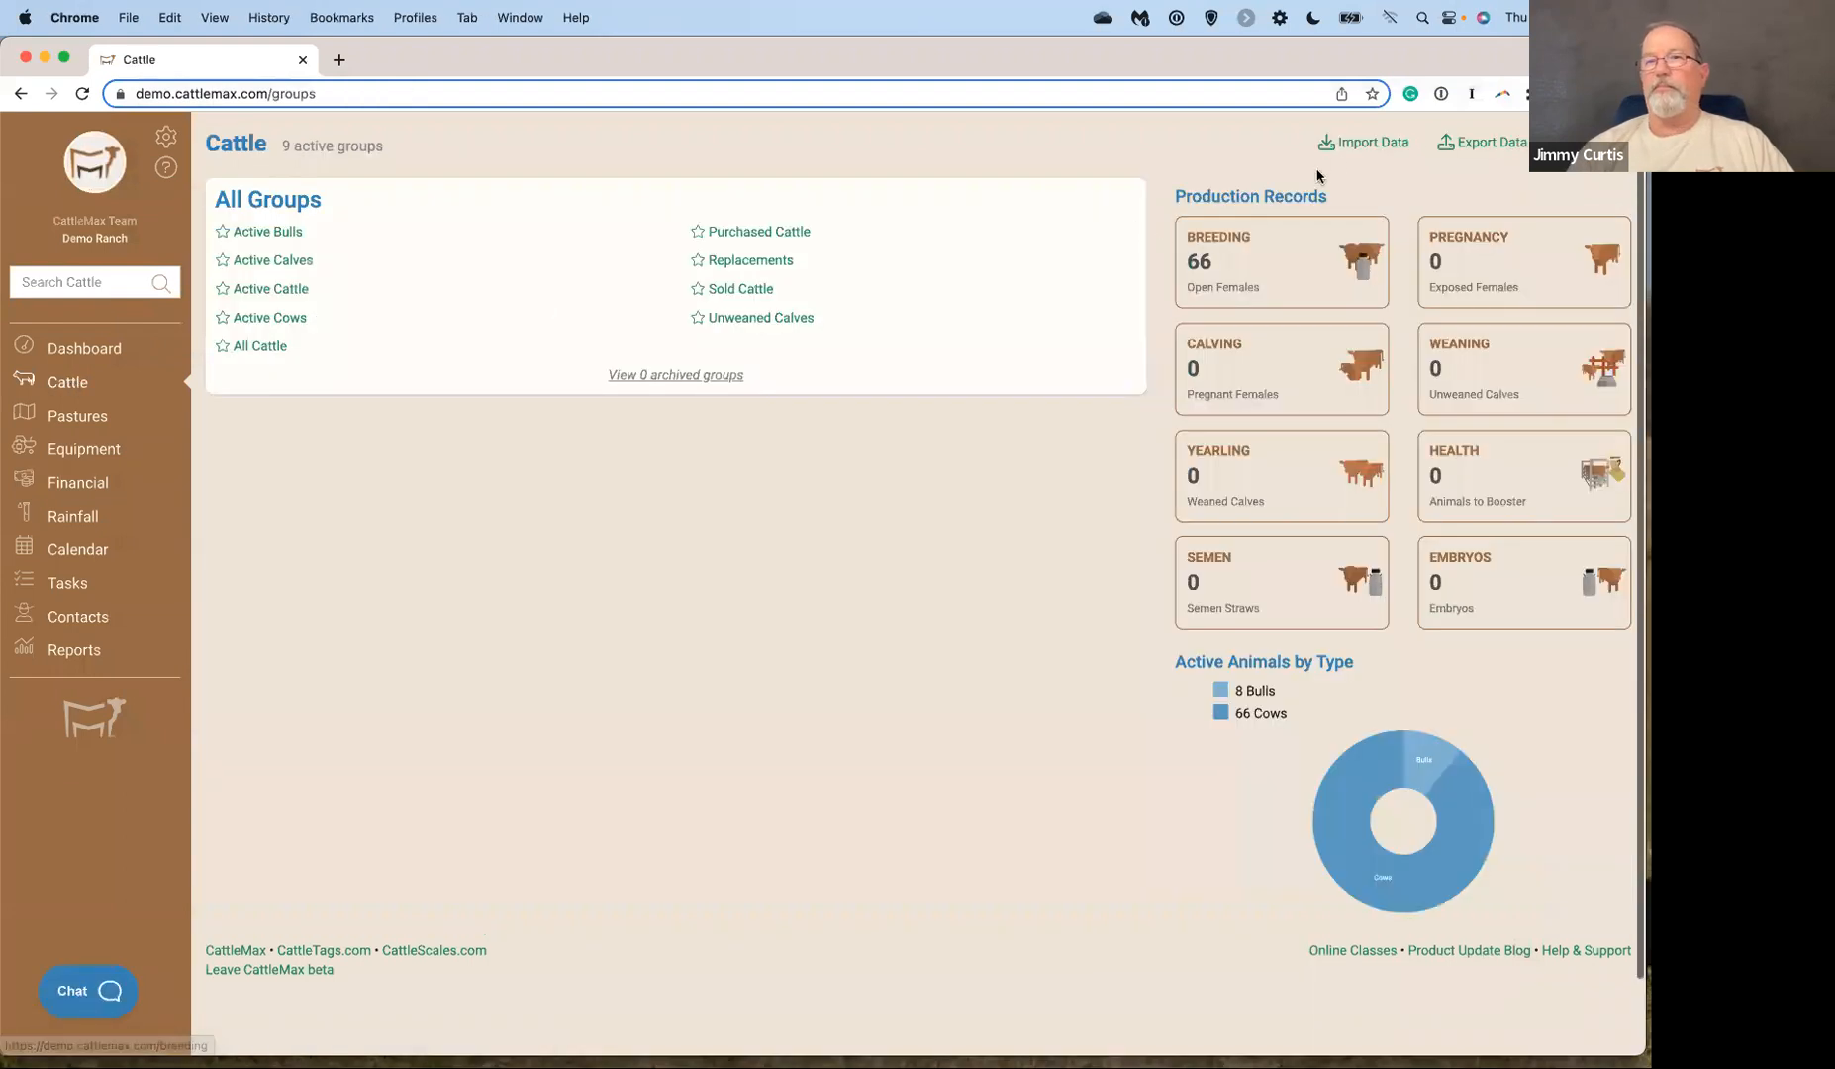
{"action": "left_click", "coordinate": [1358, 146]}
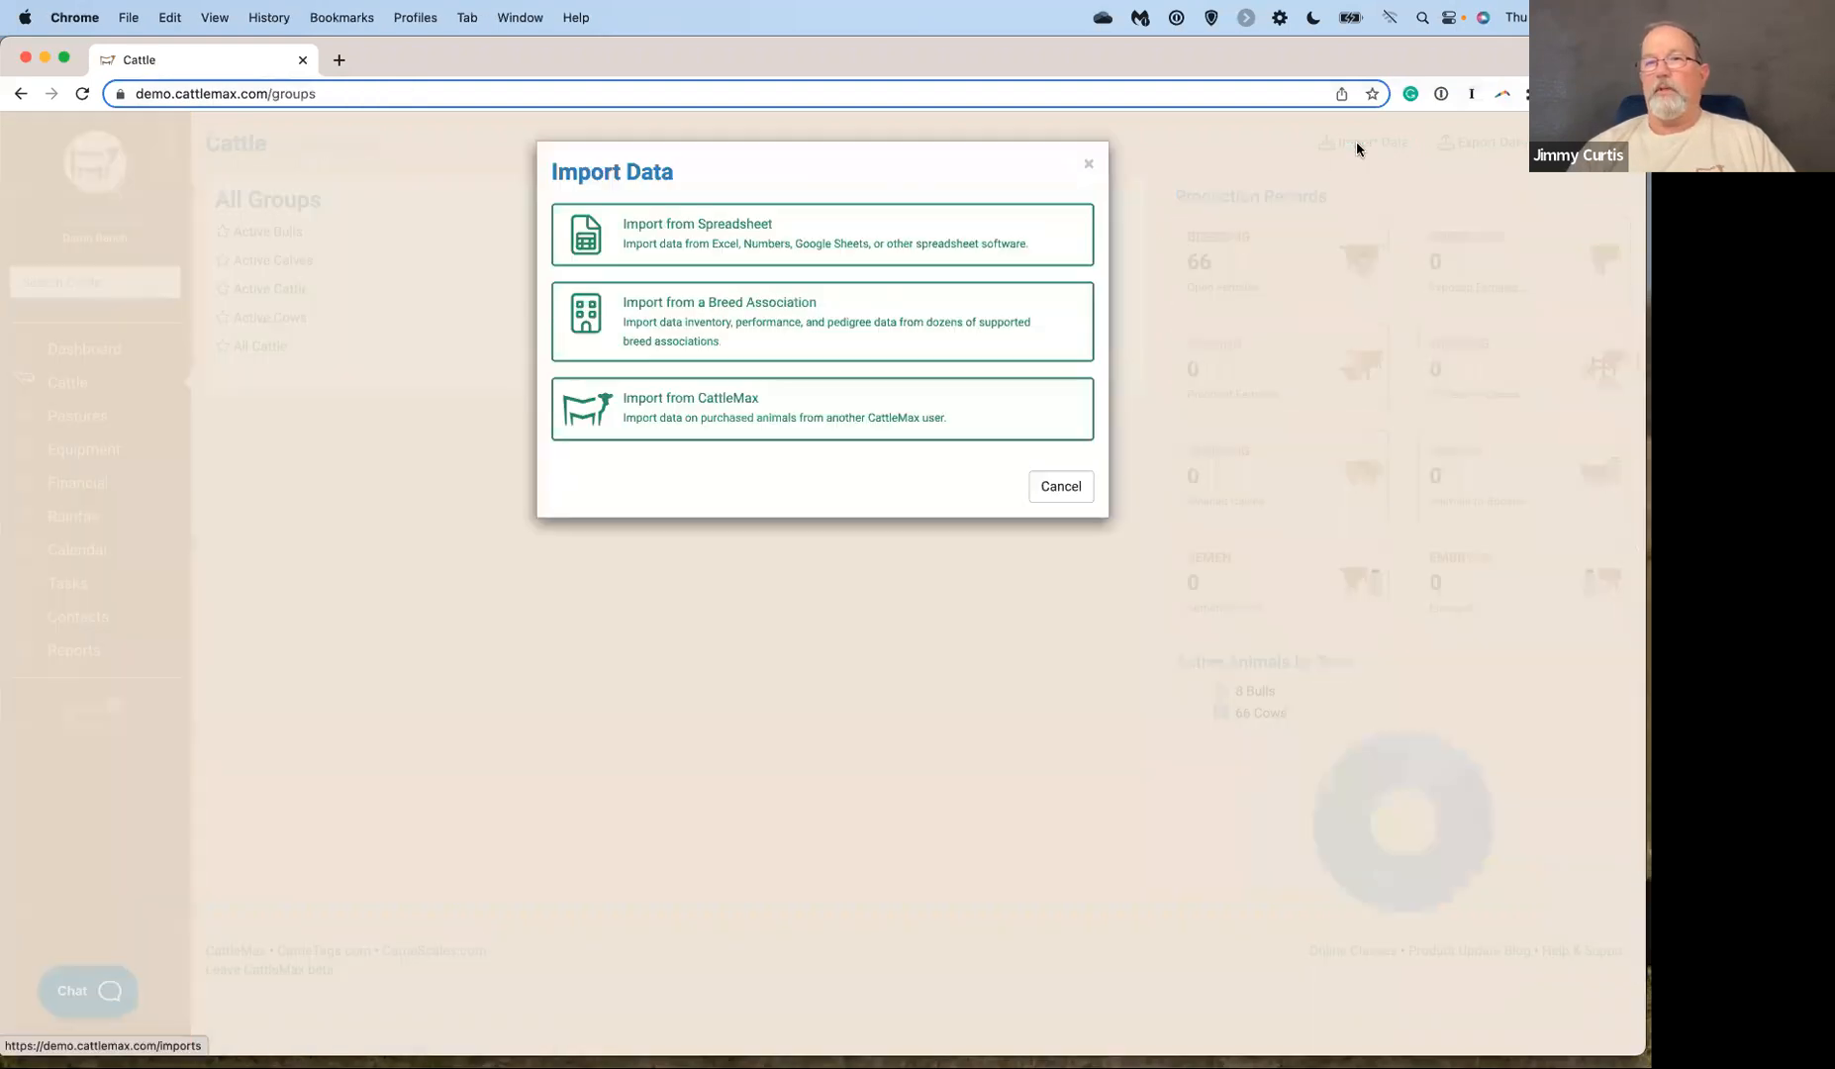
{"action": "left_click", "coordinate": [971, 236]}
{"action": "left_click", "coordinate": [1083, 265]}
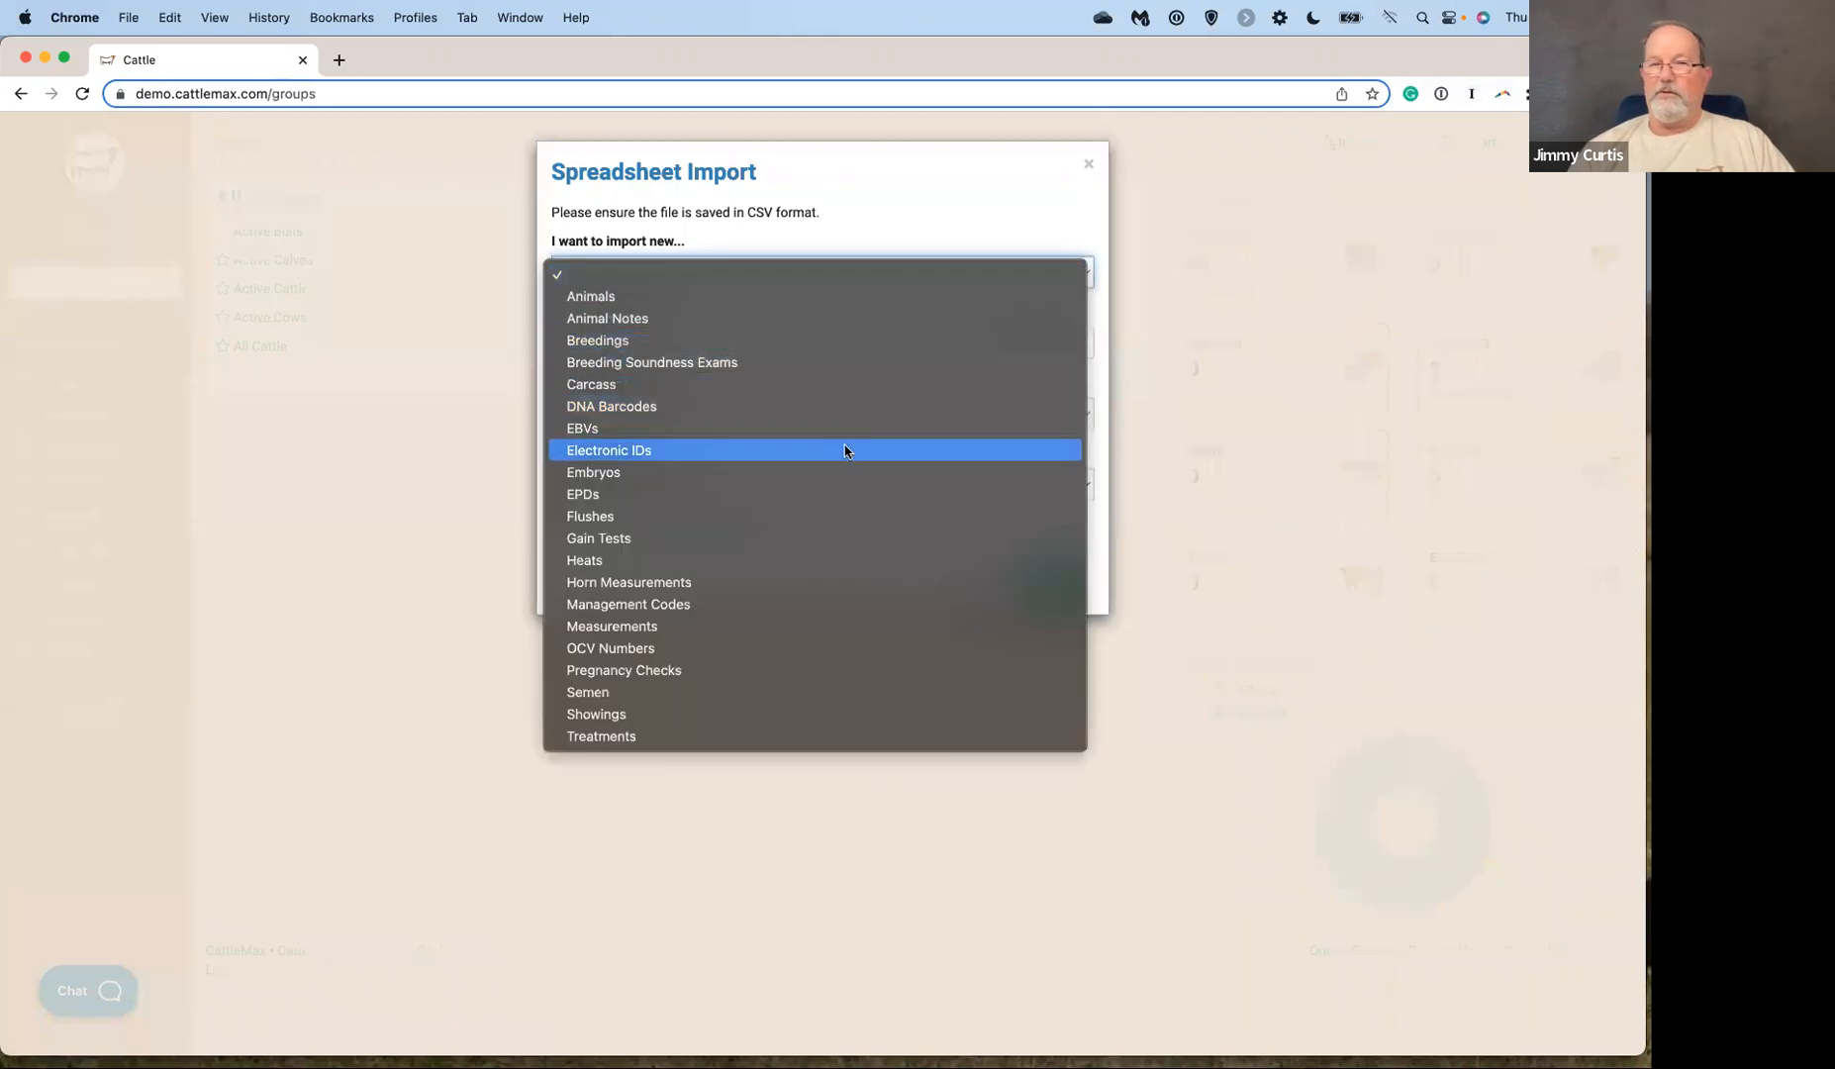
{"action": "left_click", "coordinate": [845, 452]}
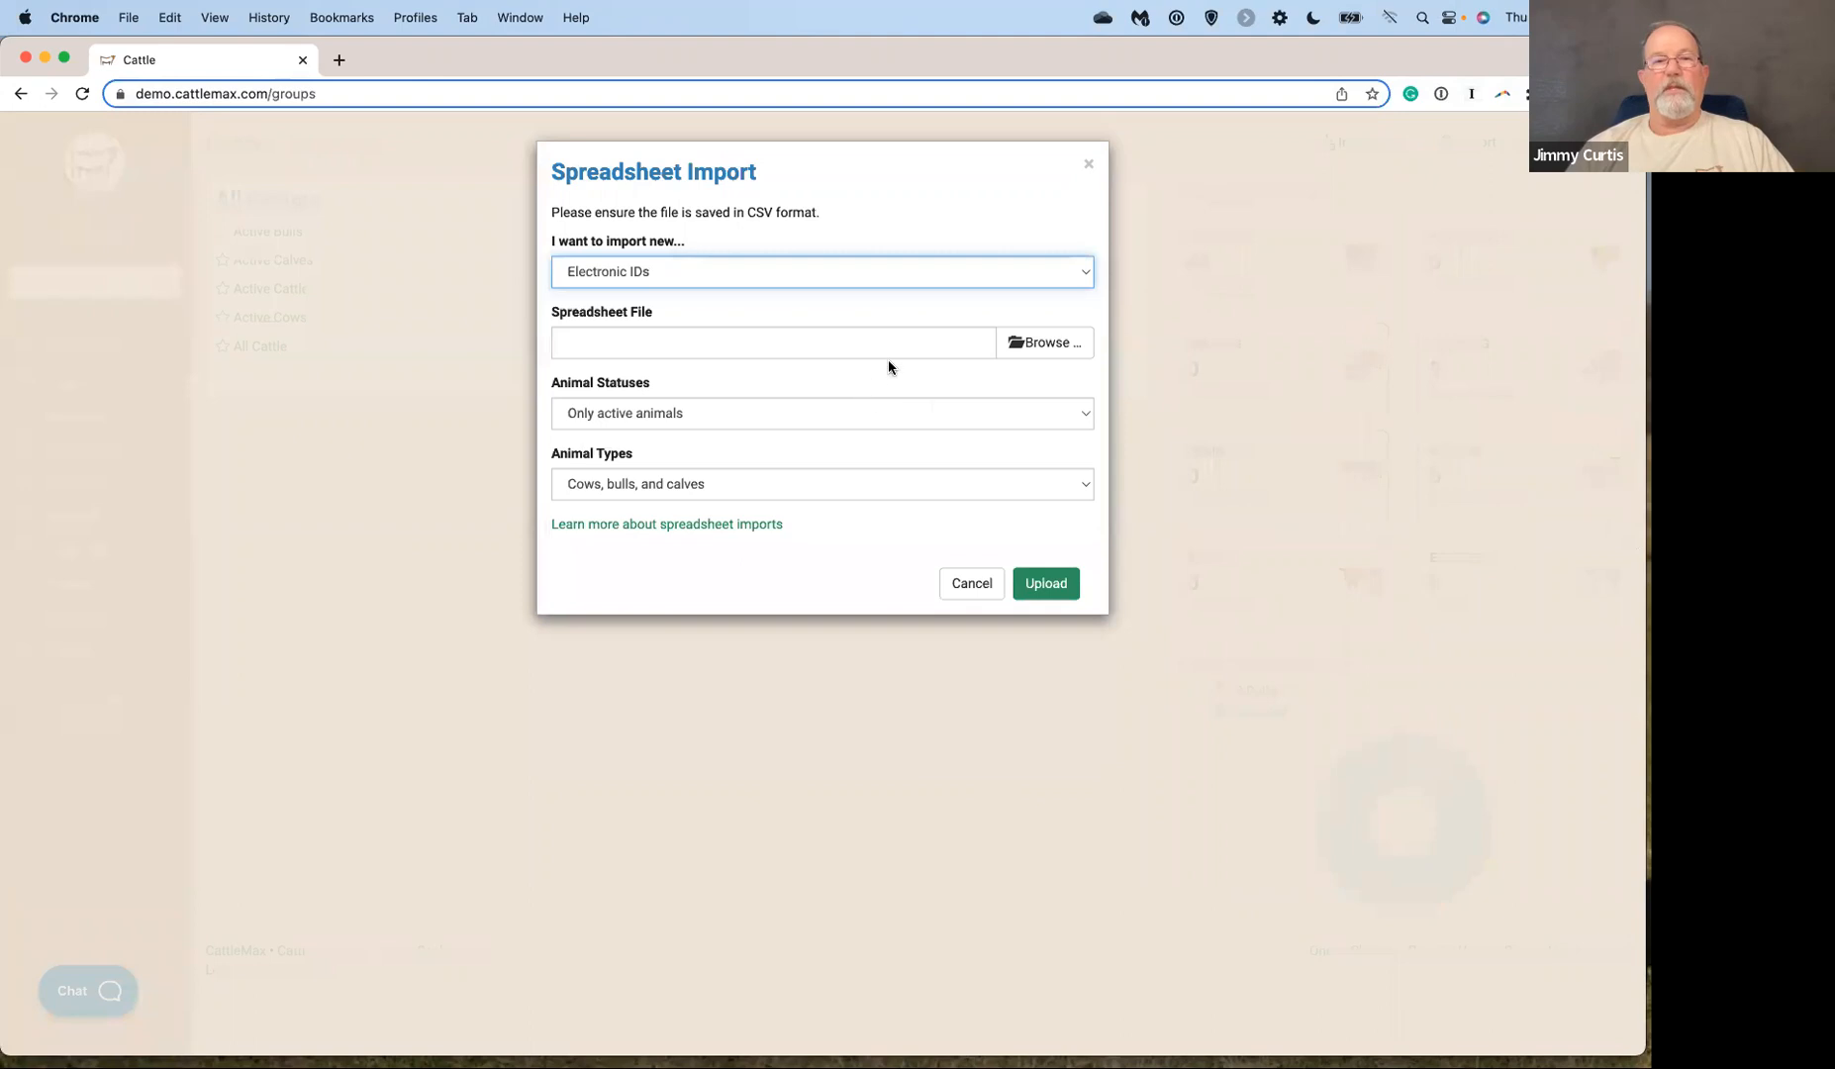
Choose EID Import.csv from the Class folder as the spreadsheet file.
{"action": "left_click", "coordinate": [1044, 342]}
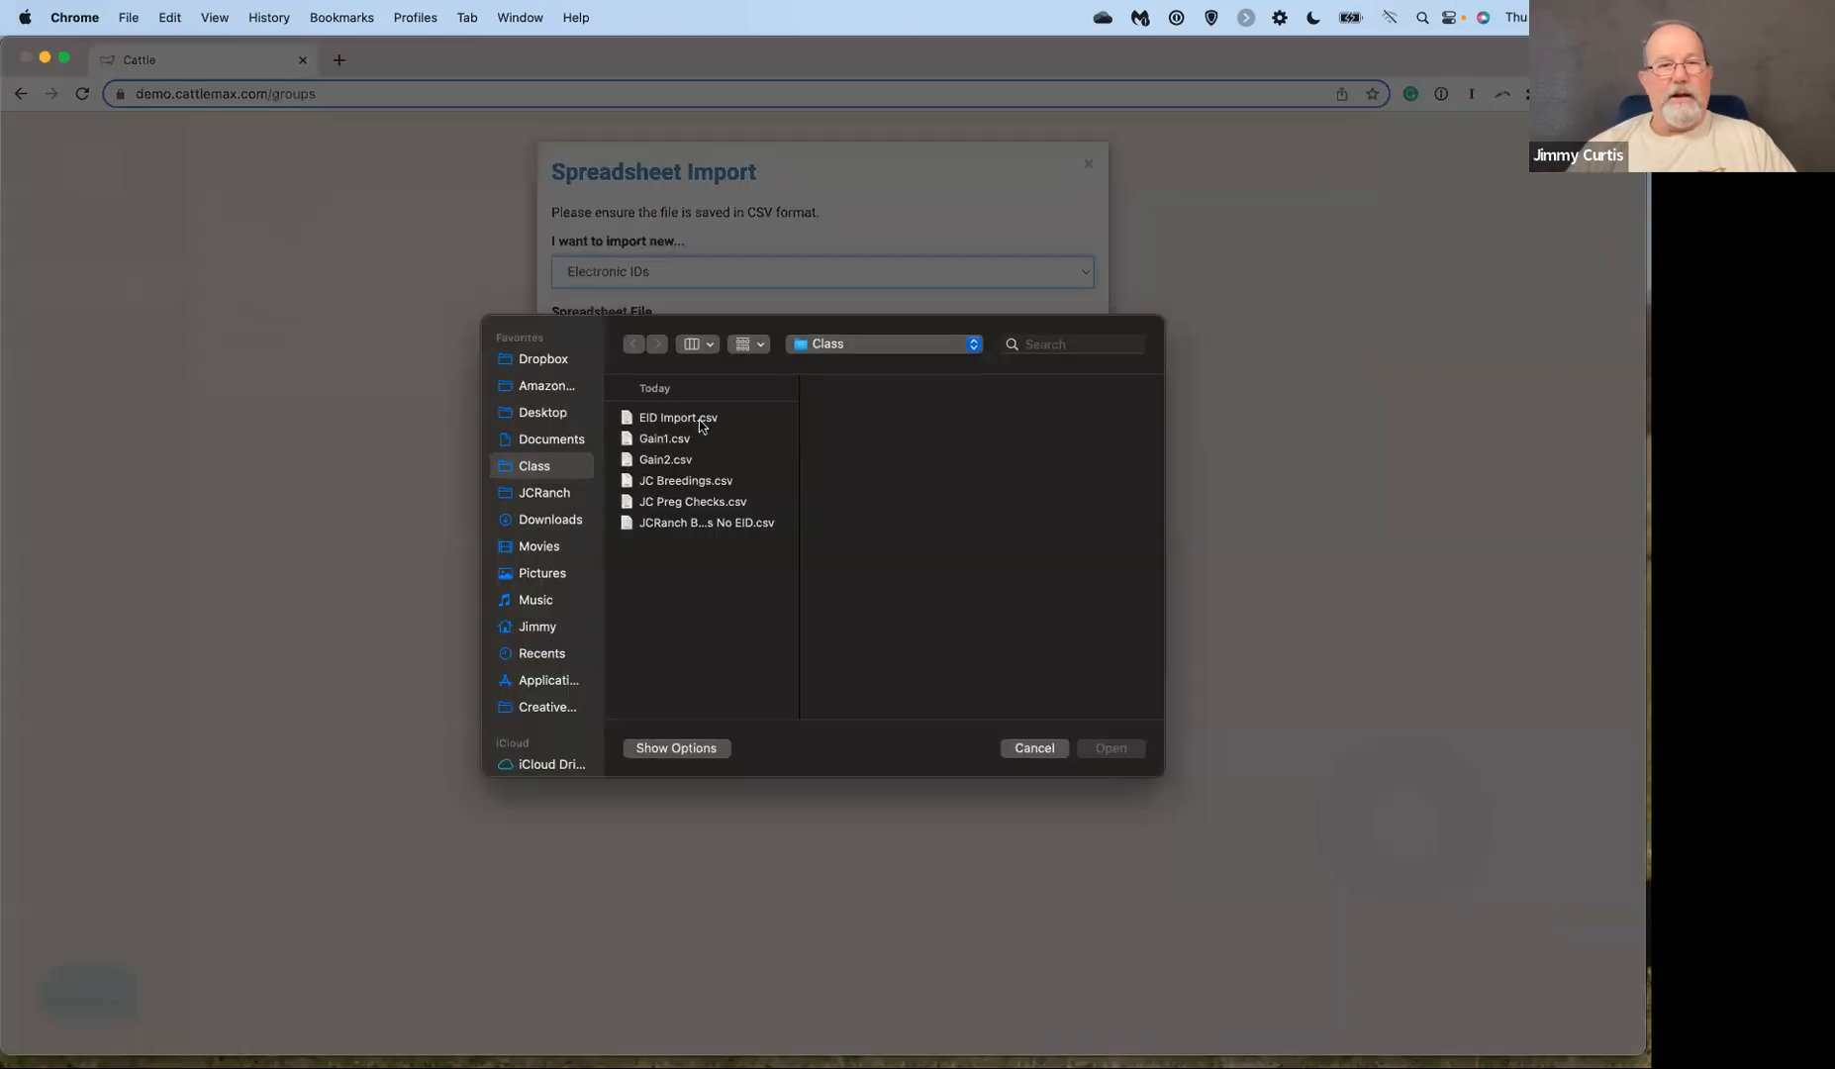
{"action": "left_click", "coordinate": [685, 423]}
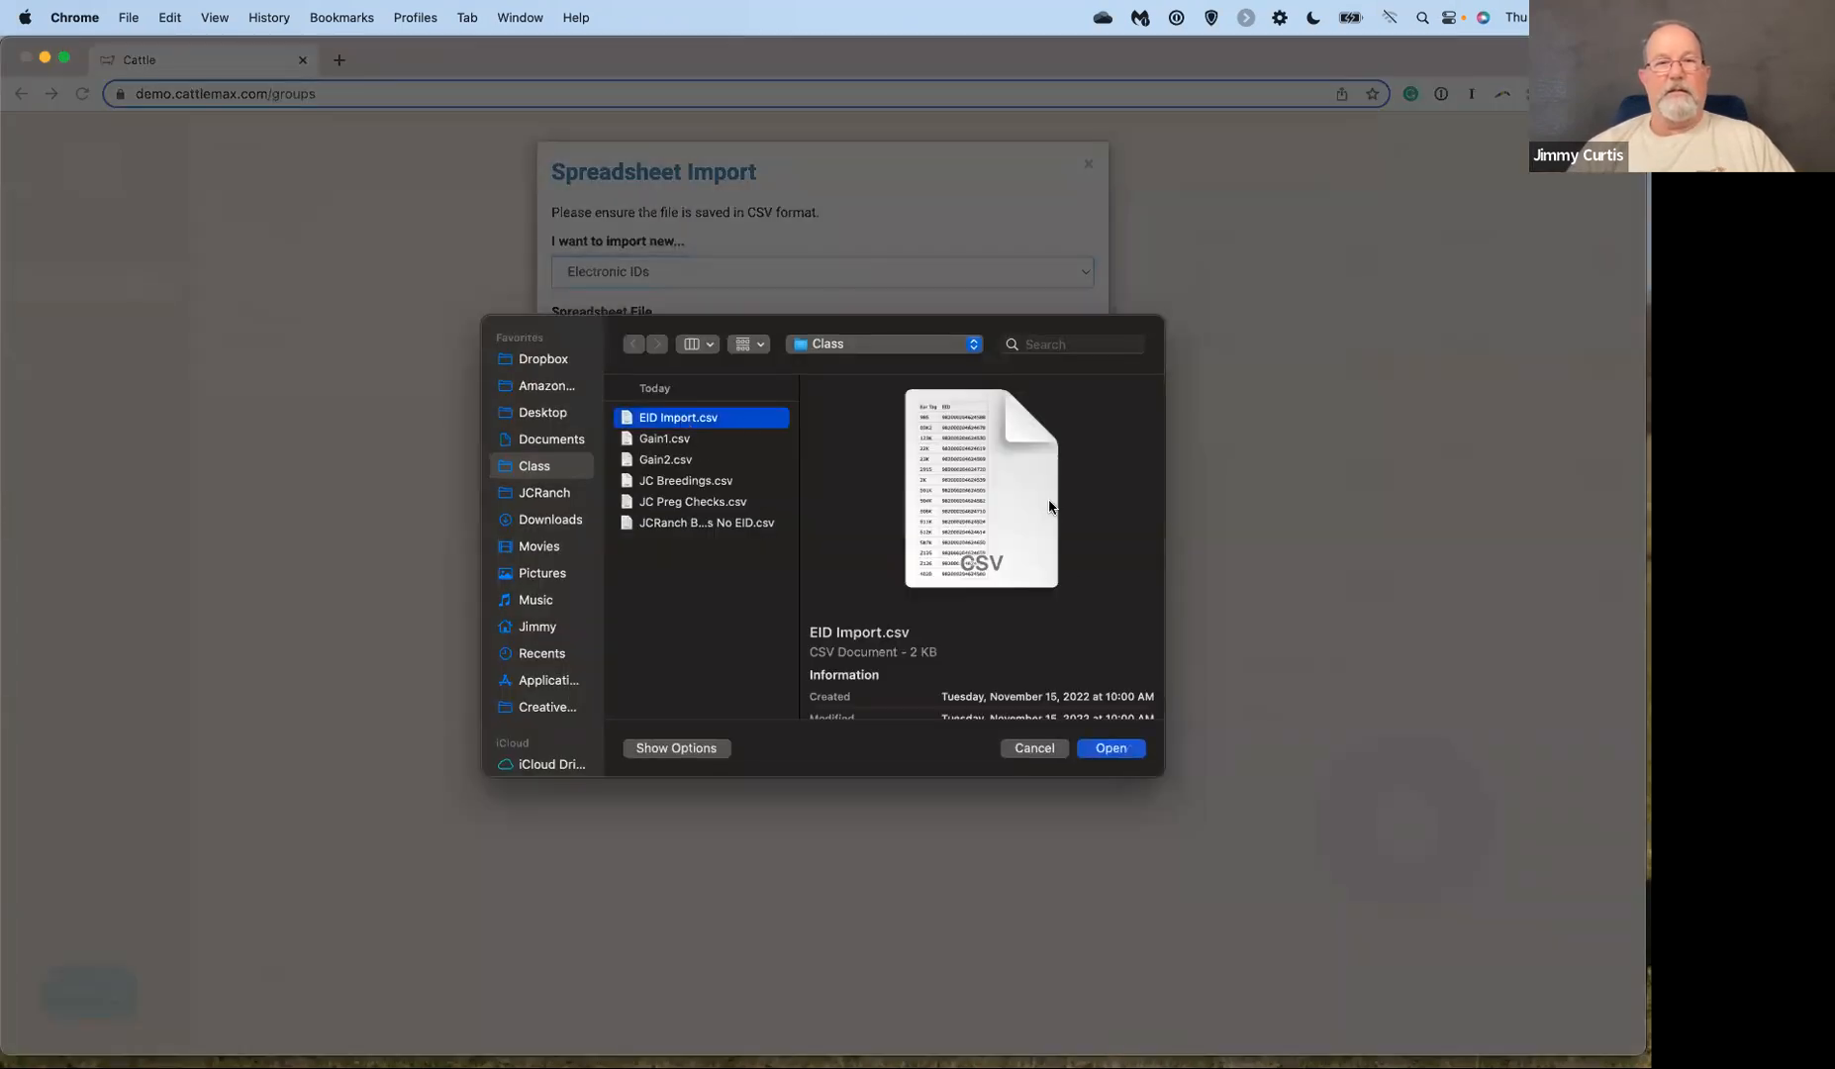
{"action": "left_click", "coordinate": [1103, 751]}
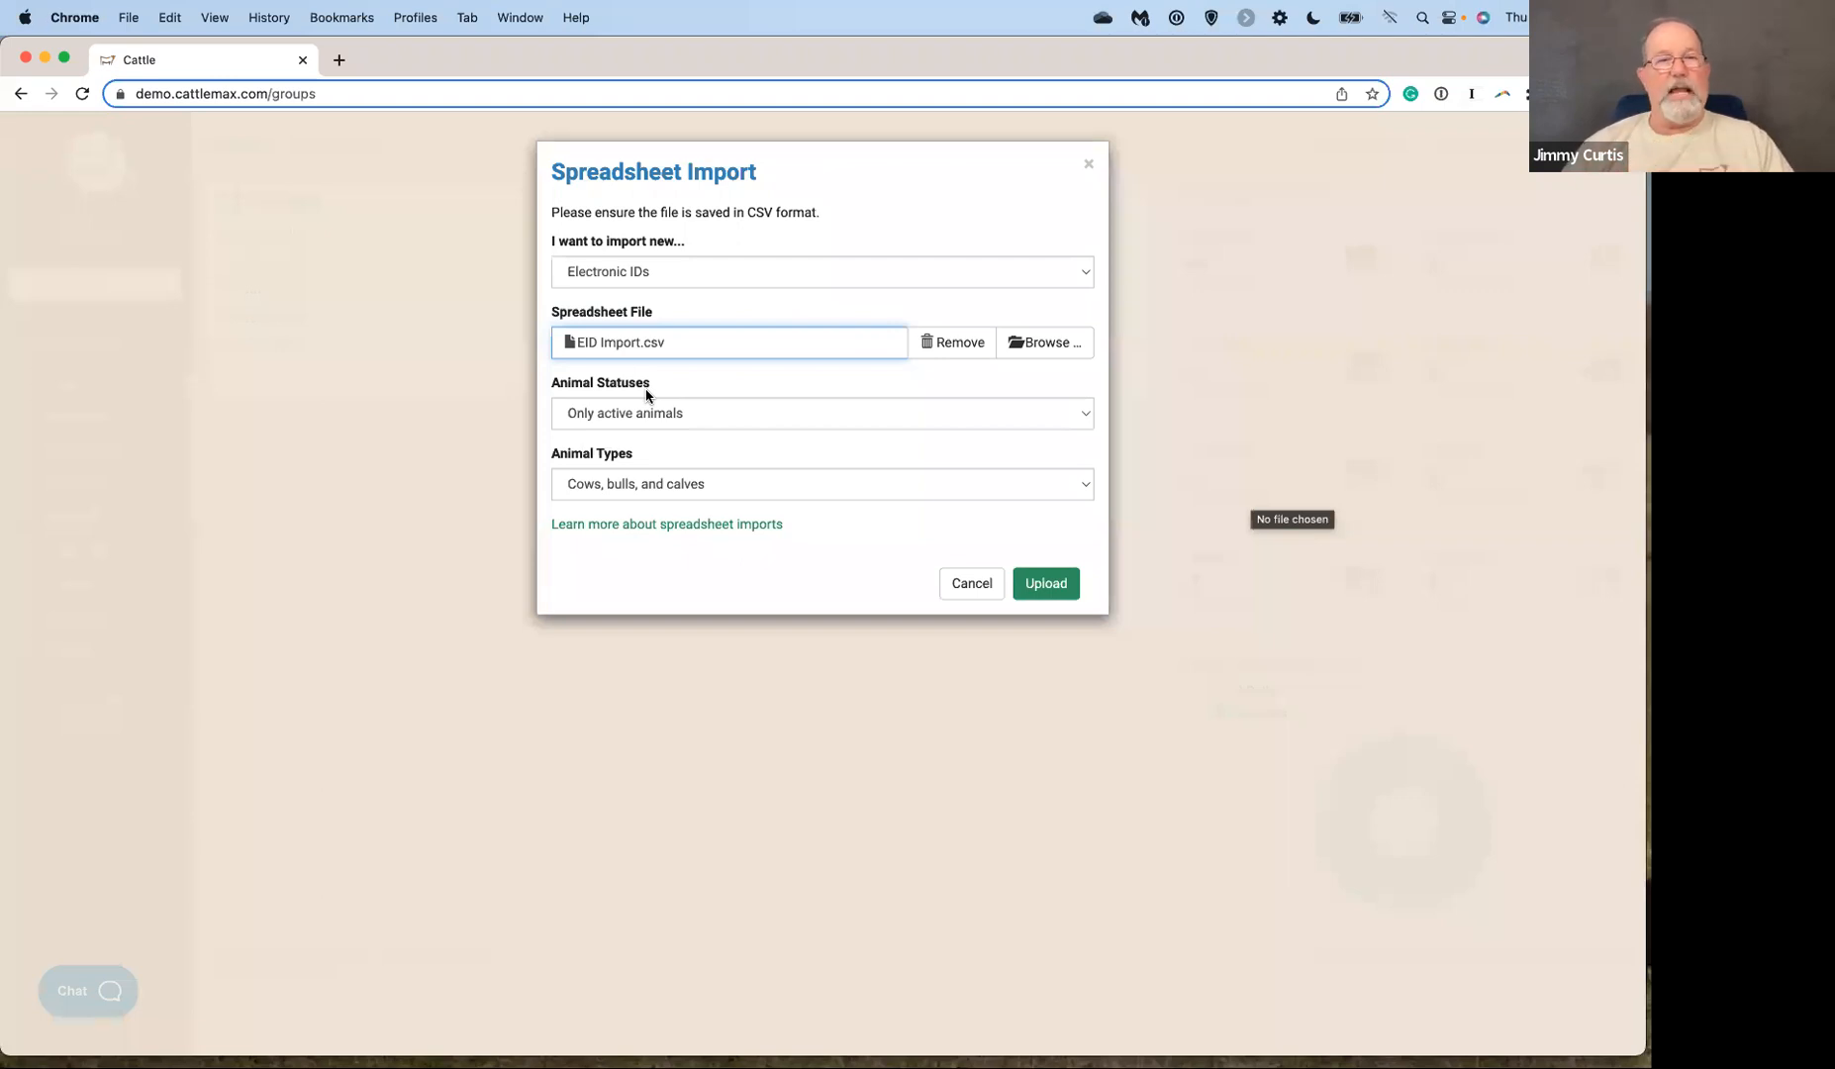
Set the import to only active animals and to cows, bulls, and calves, and upload the file.
{"action": "left_click", "coordinate": [768, 416]}
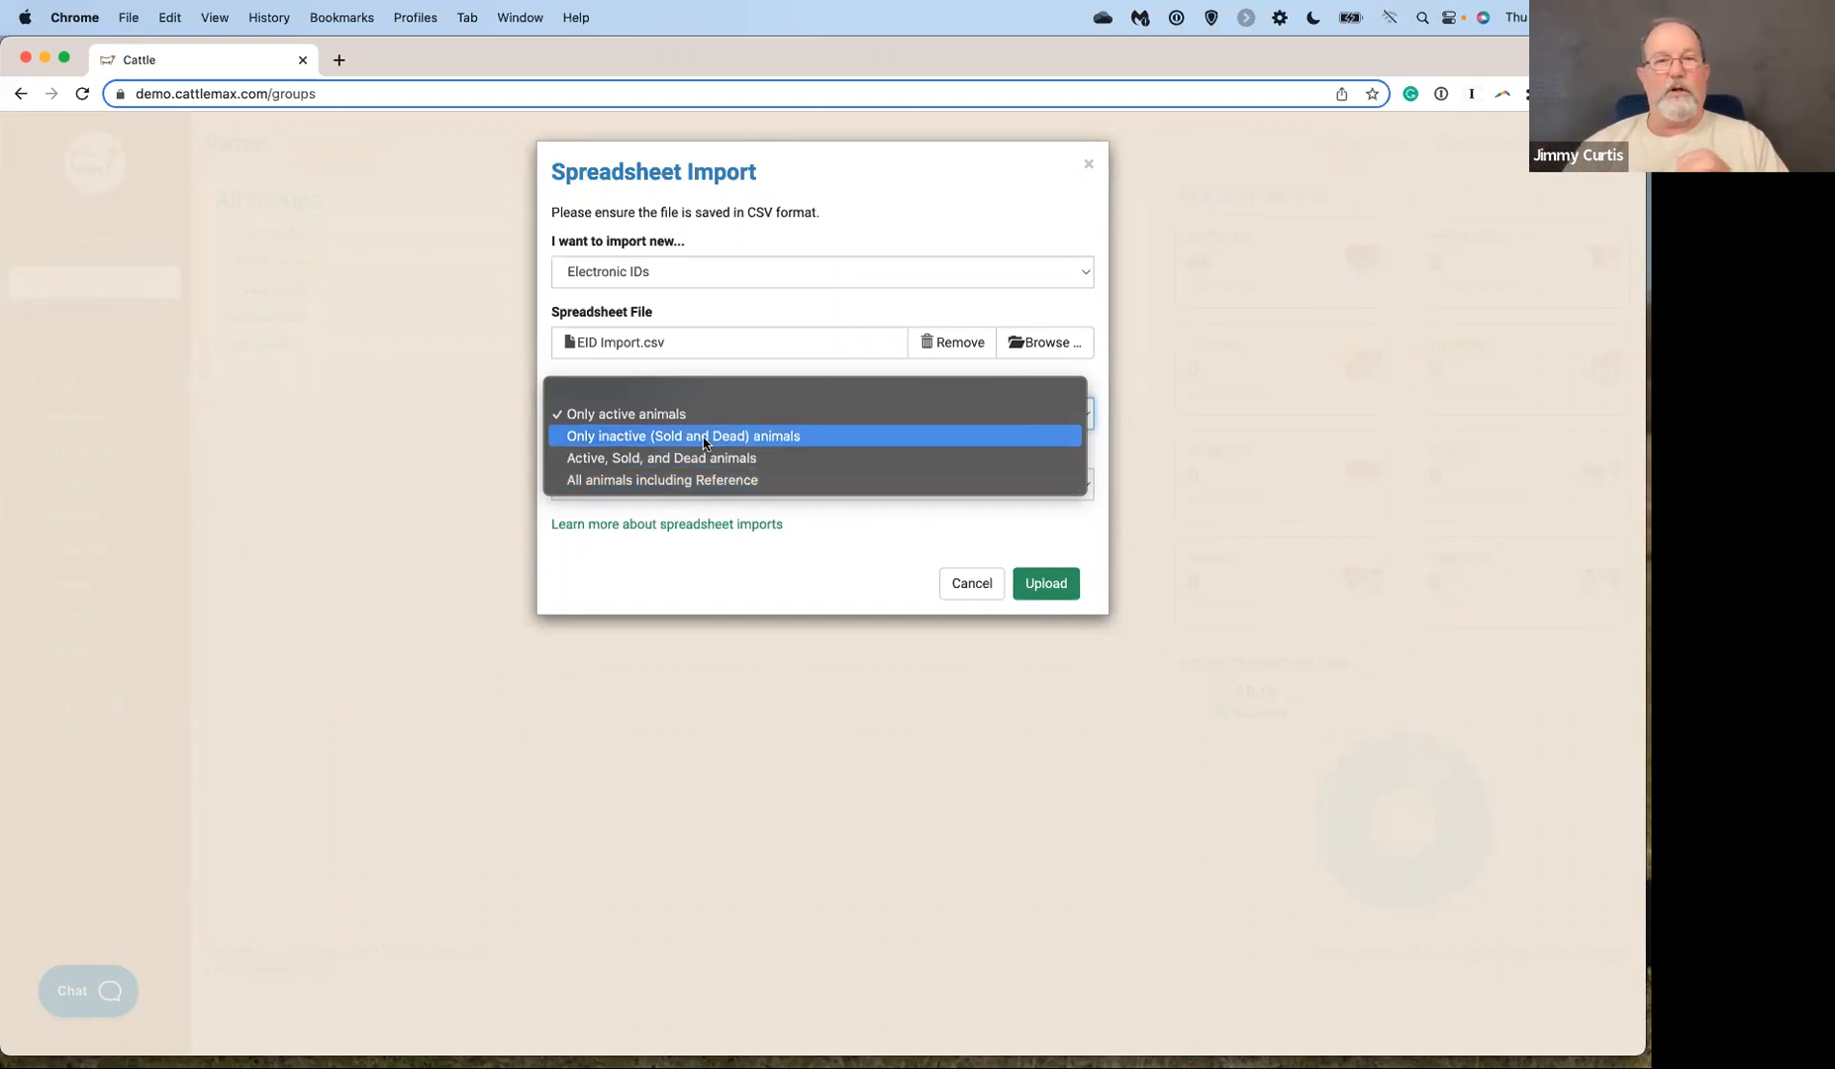
{"action": "left_click", "coordinate": [630, 416]}
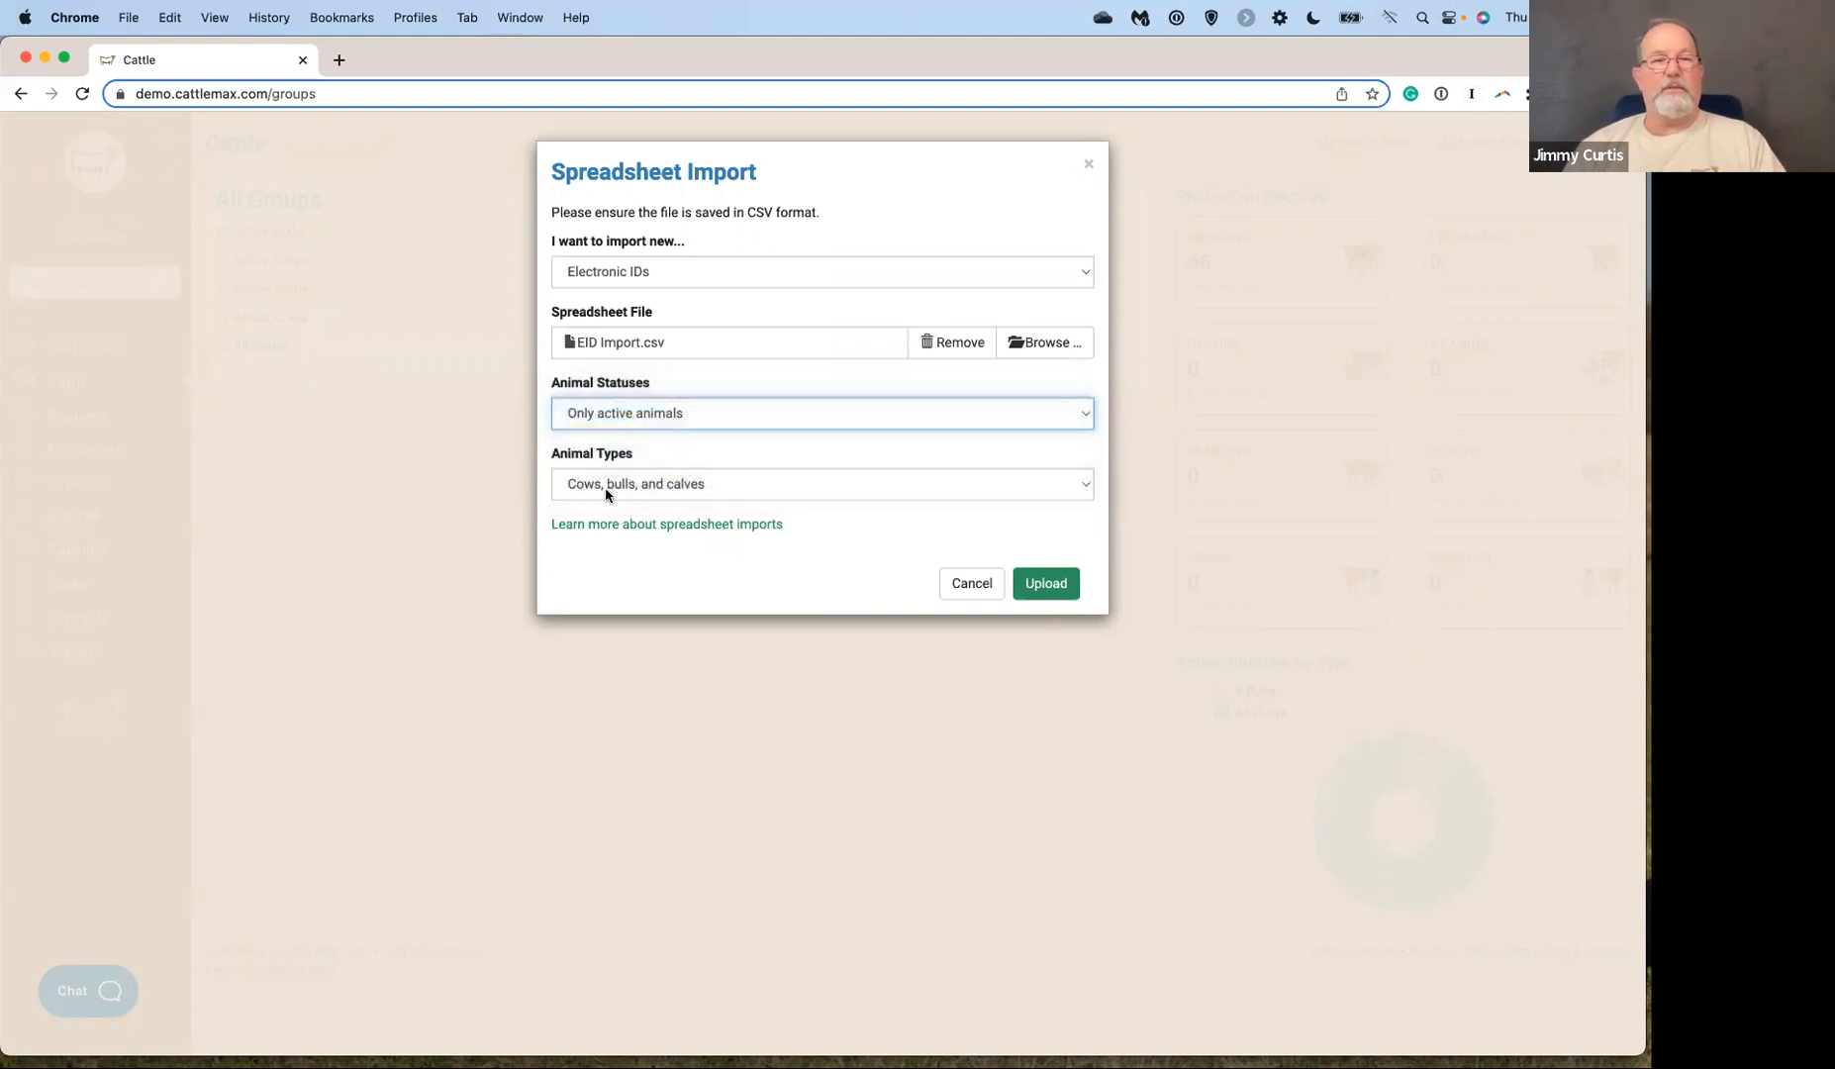
{"action": "left_click", "coordinate": [740, 482]}
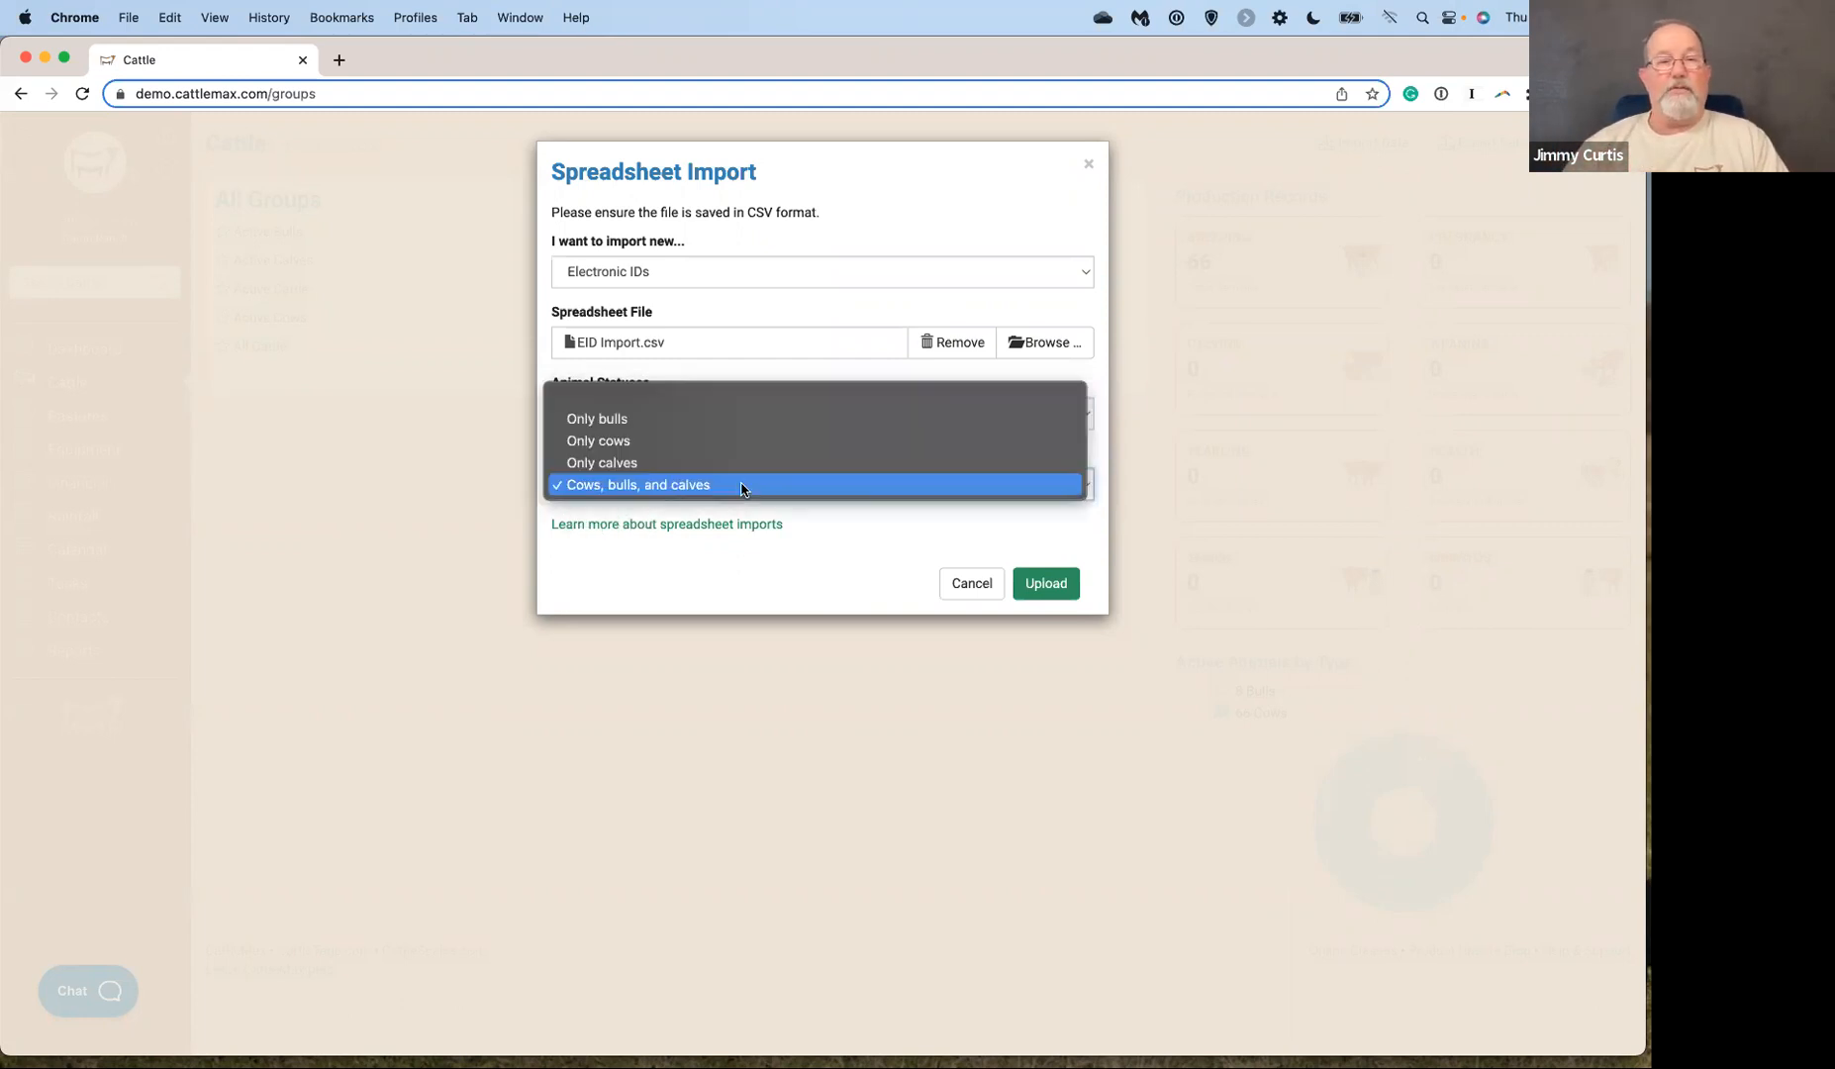
{"action": "left_click", "coordinate": [734, 487]}
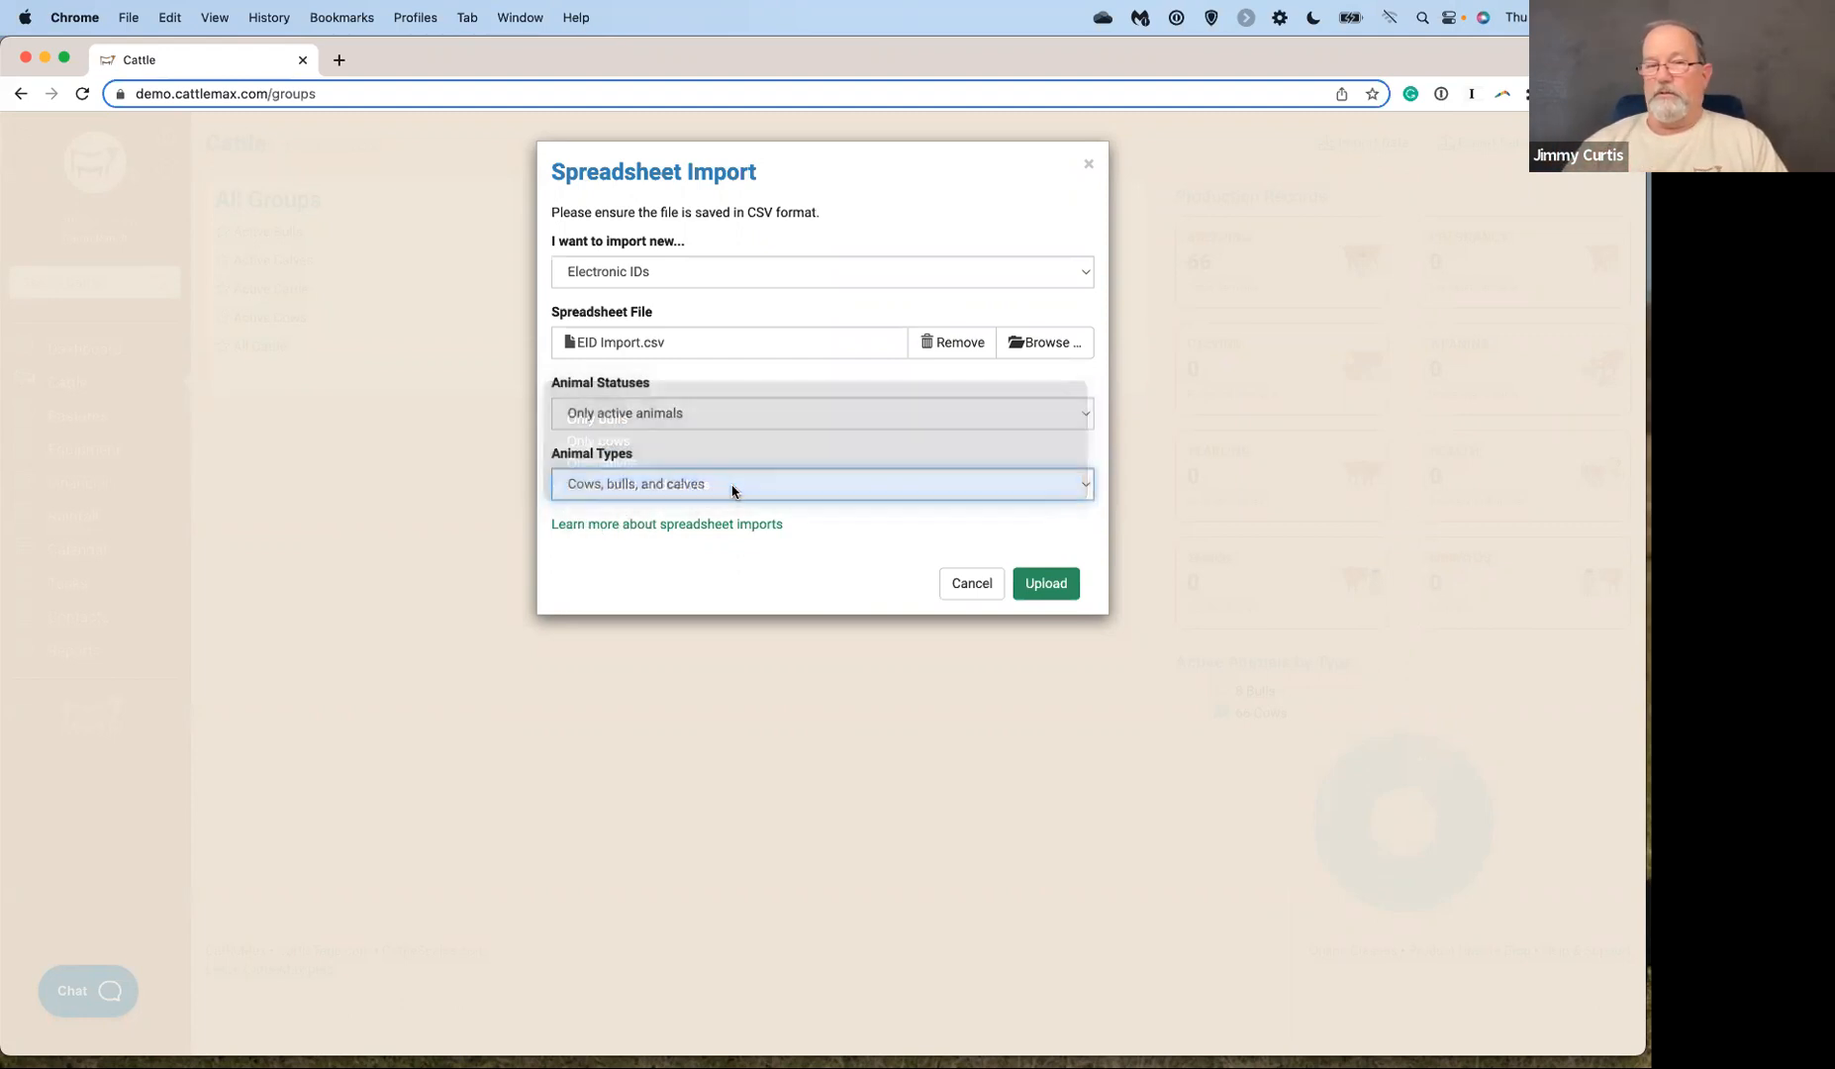
{"action": "left_click", "coordinate": [1051, 591]}
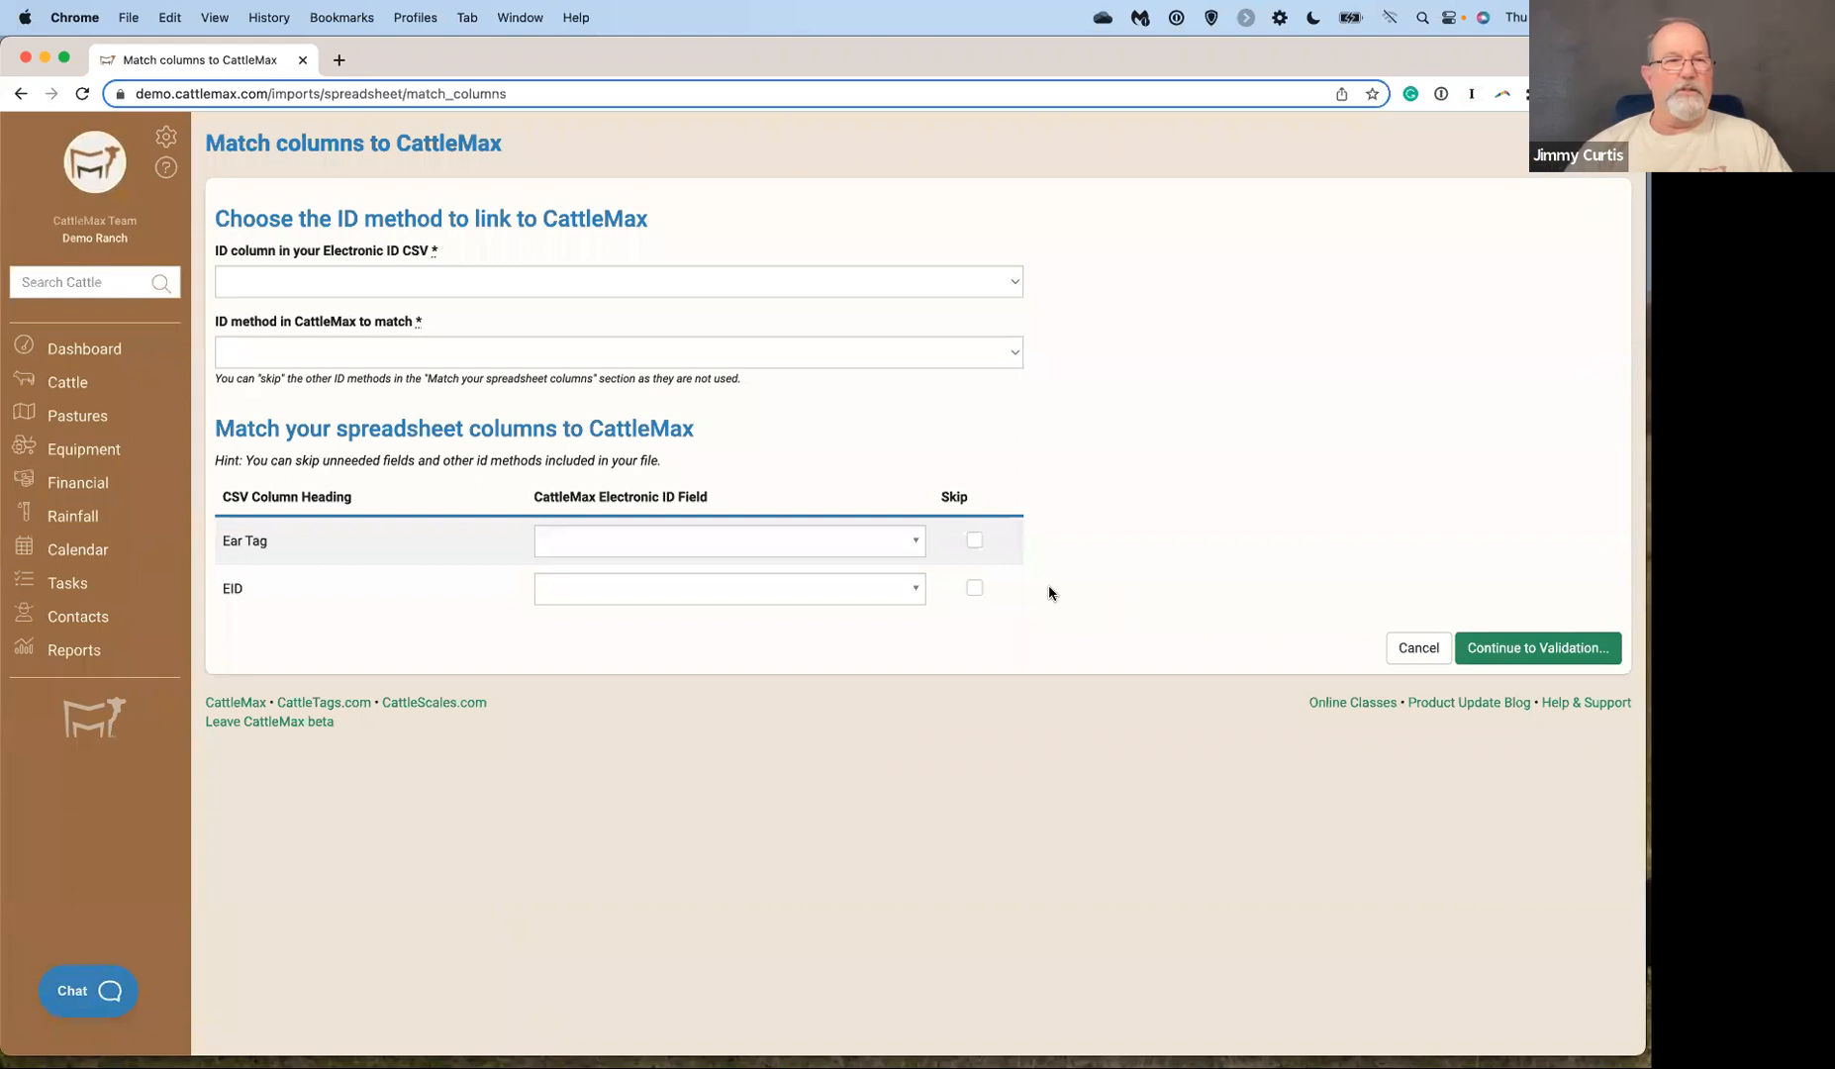
Link the CSV's Ear Tag column to the Ear Tag ID method and match the EID column to electronic_id.
{"action": "left_click", "coordinate": [1016, 283]}
{"action": "left_click", "coordinate": [989, 308]}
{"action": "left_click", "coordinate": [1010, 353]}
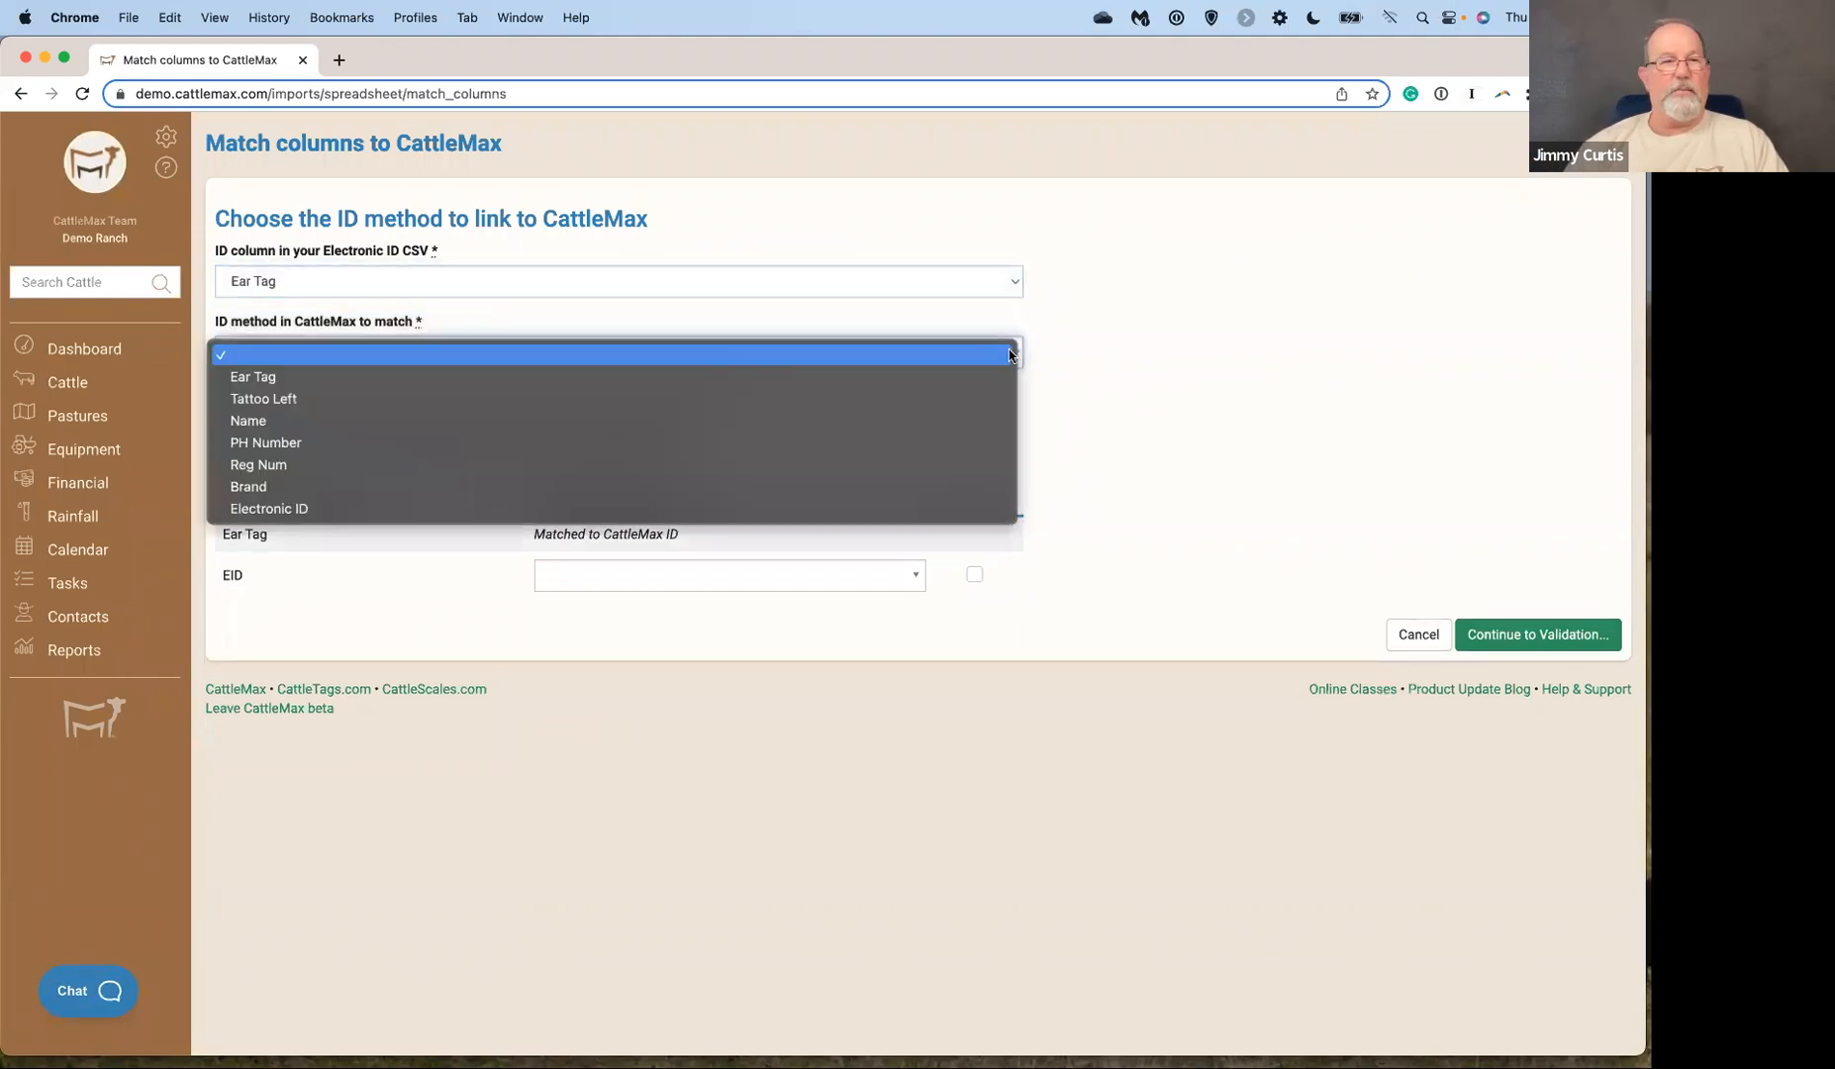
{"action": "left_click", "coordinate": [995, 376]}
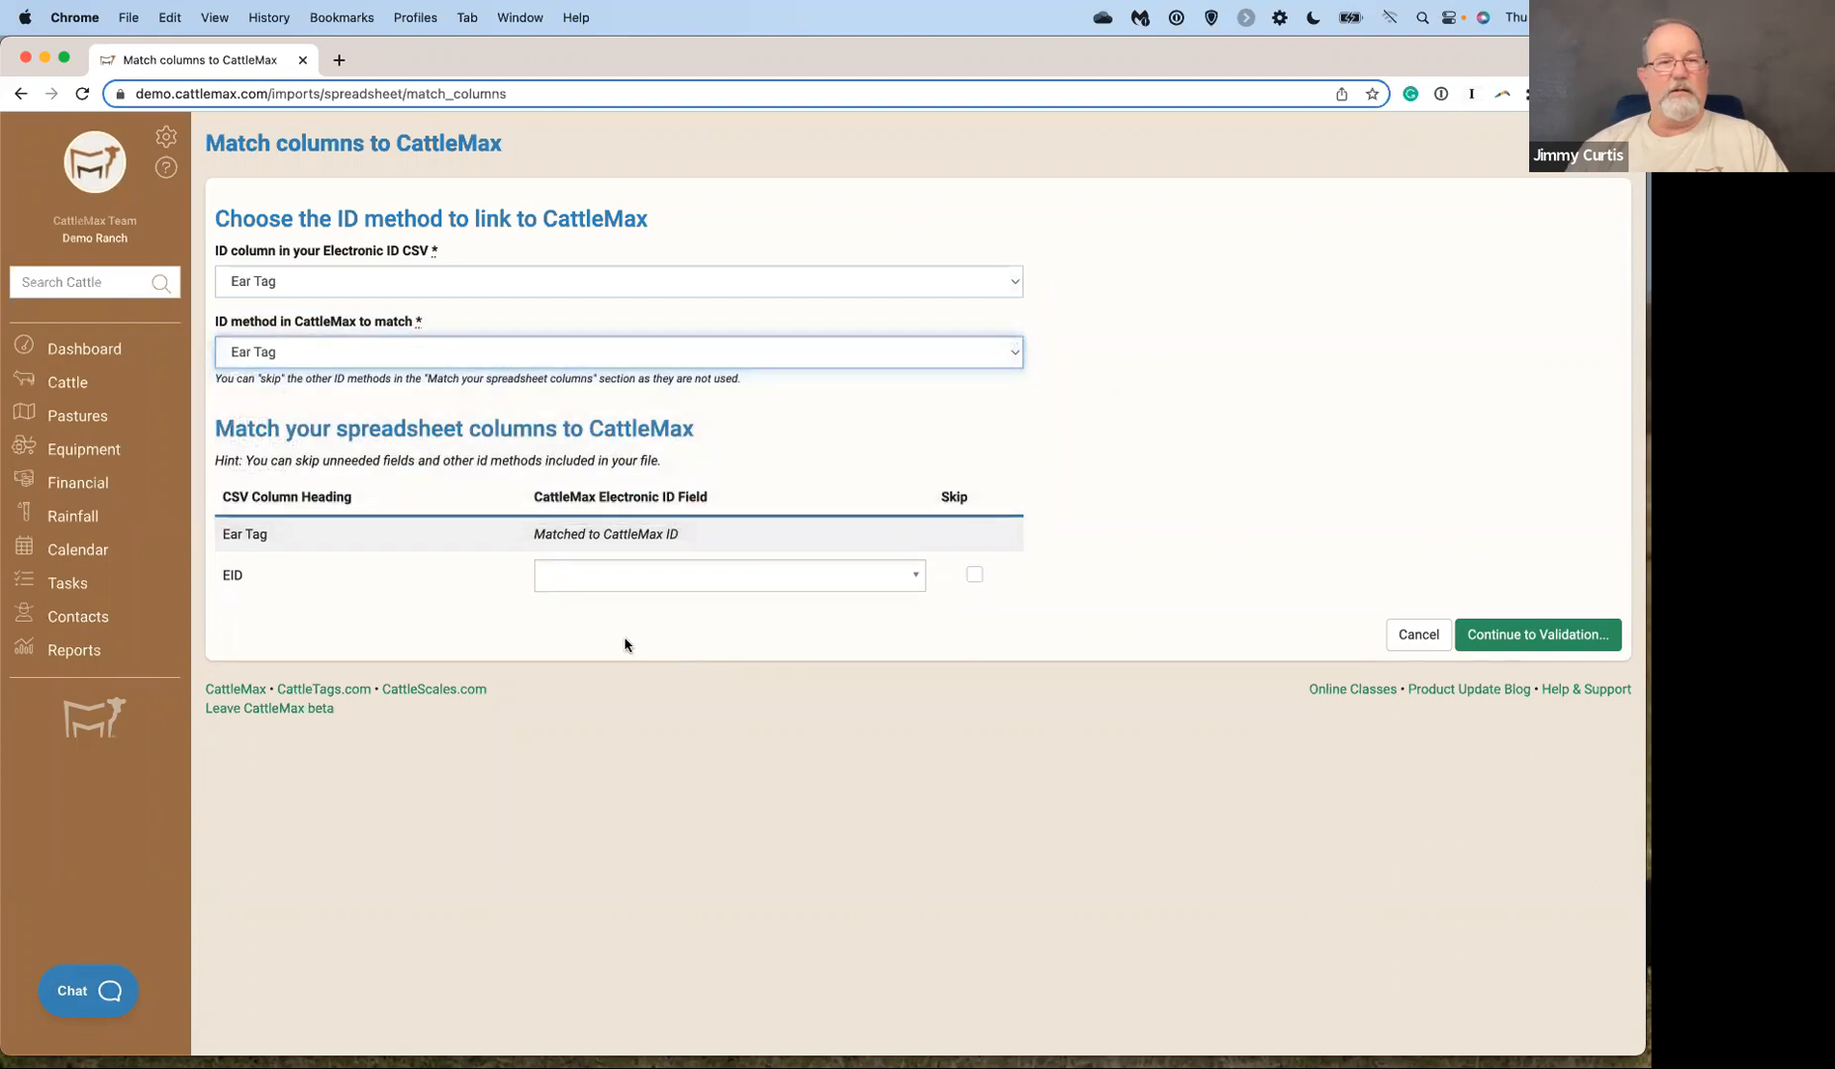
{"action": "left_click", "coordinate": [595, 580]}
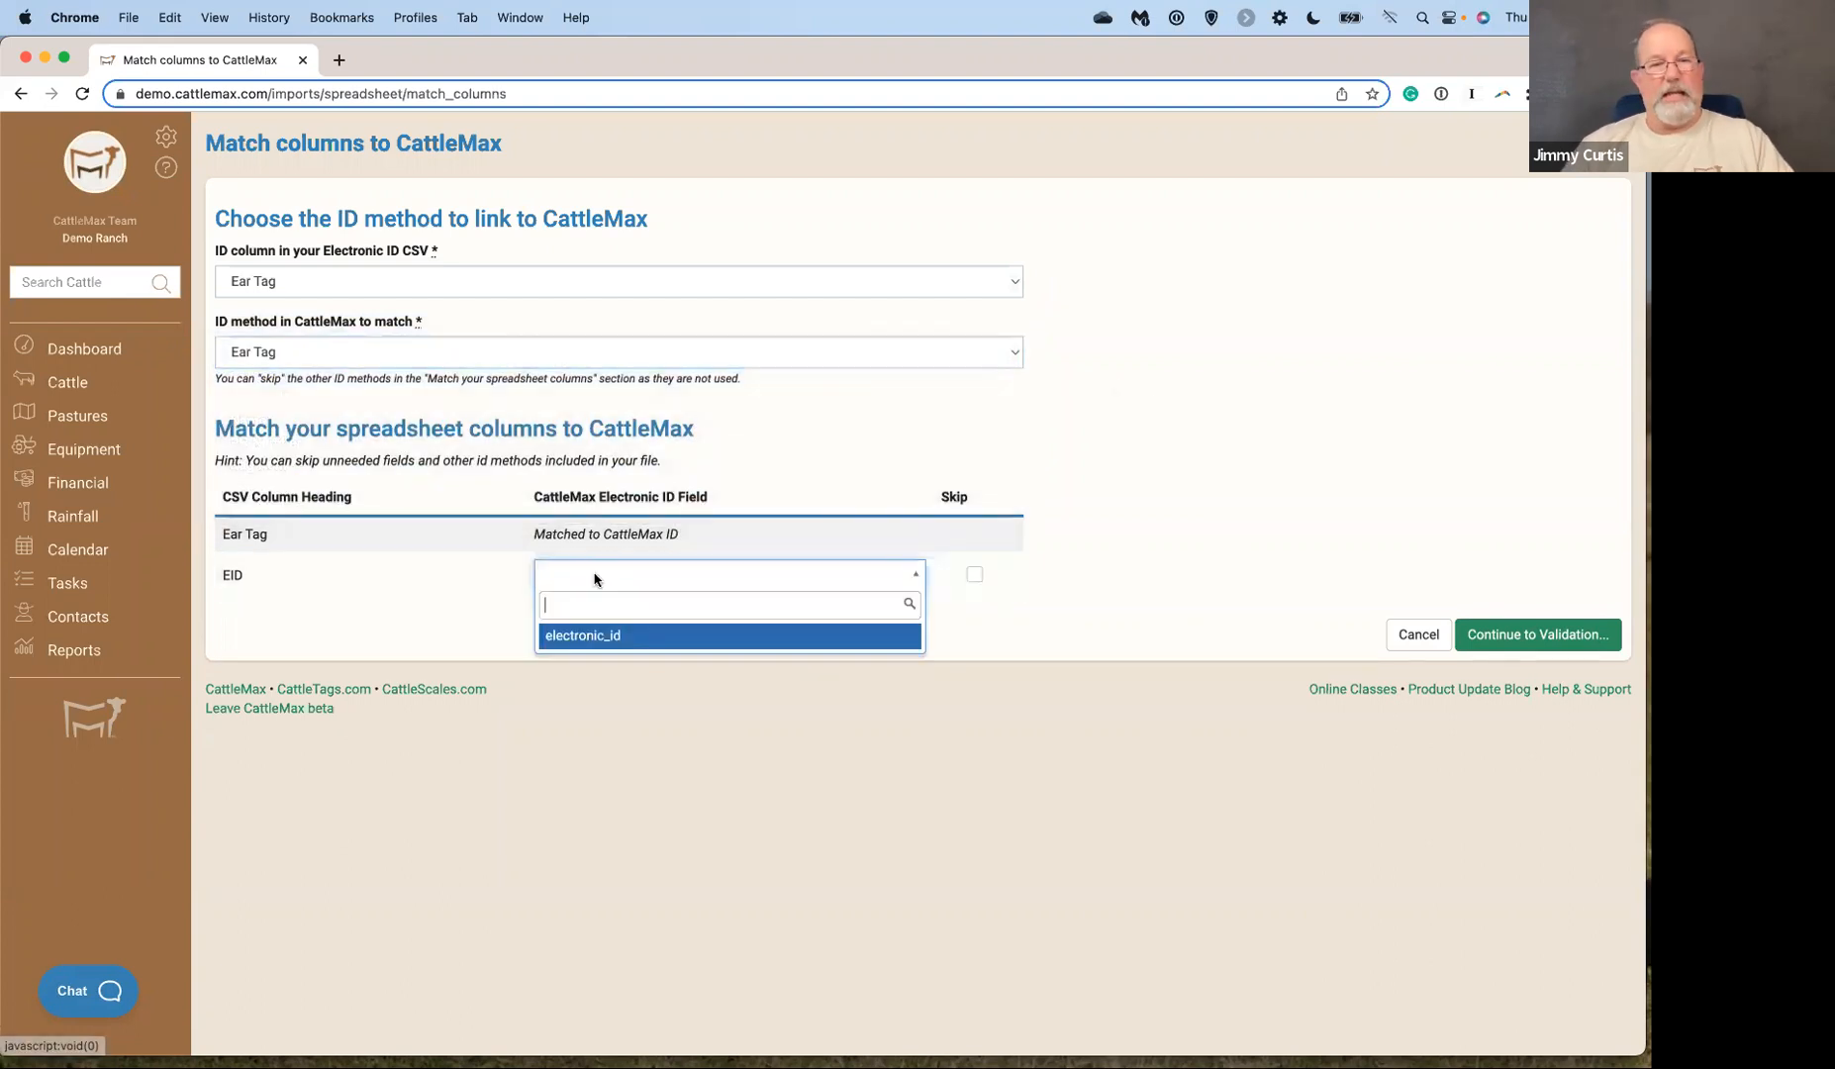
{"action": "left_click", "coordinate": [607, 641]}
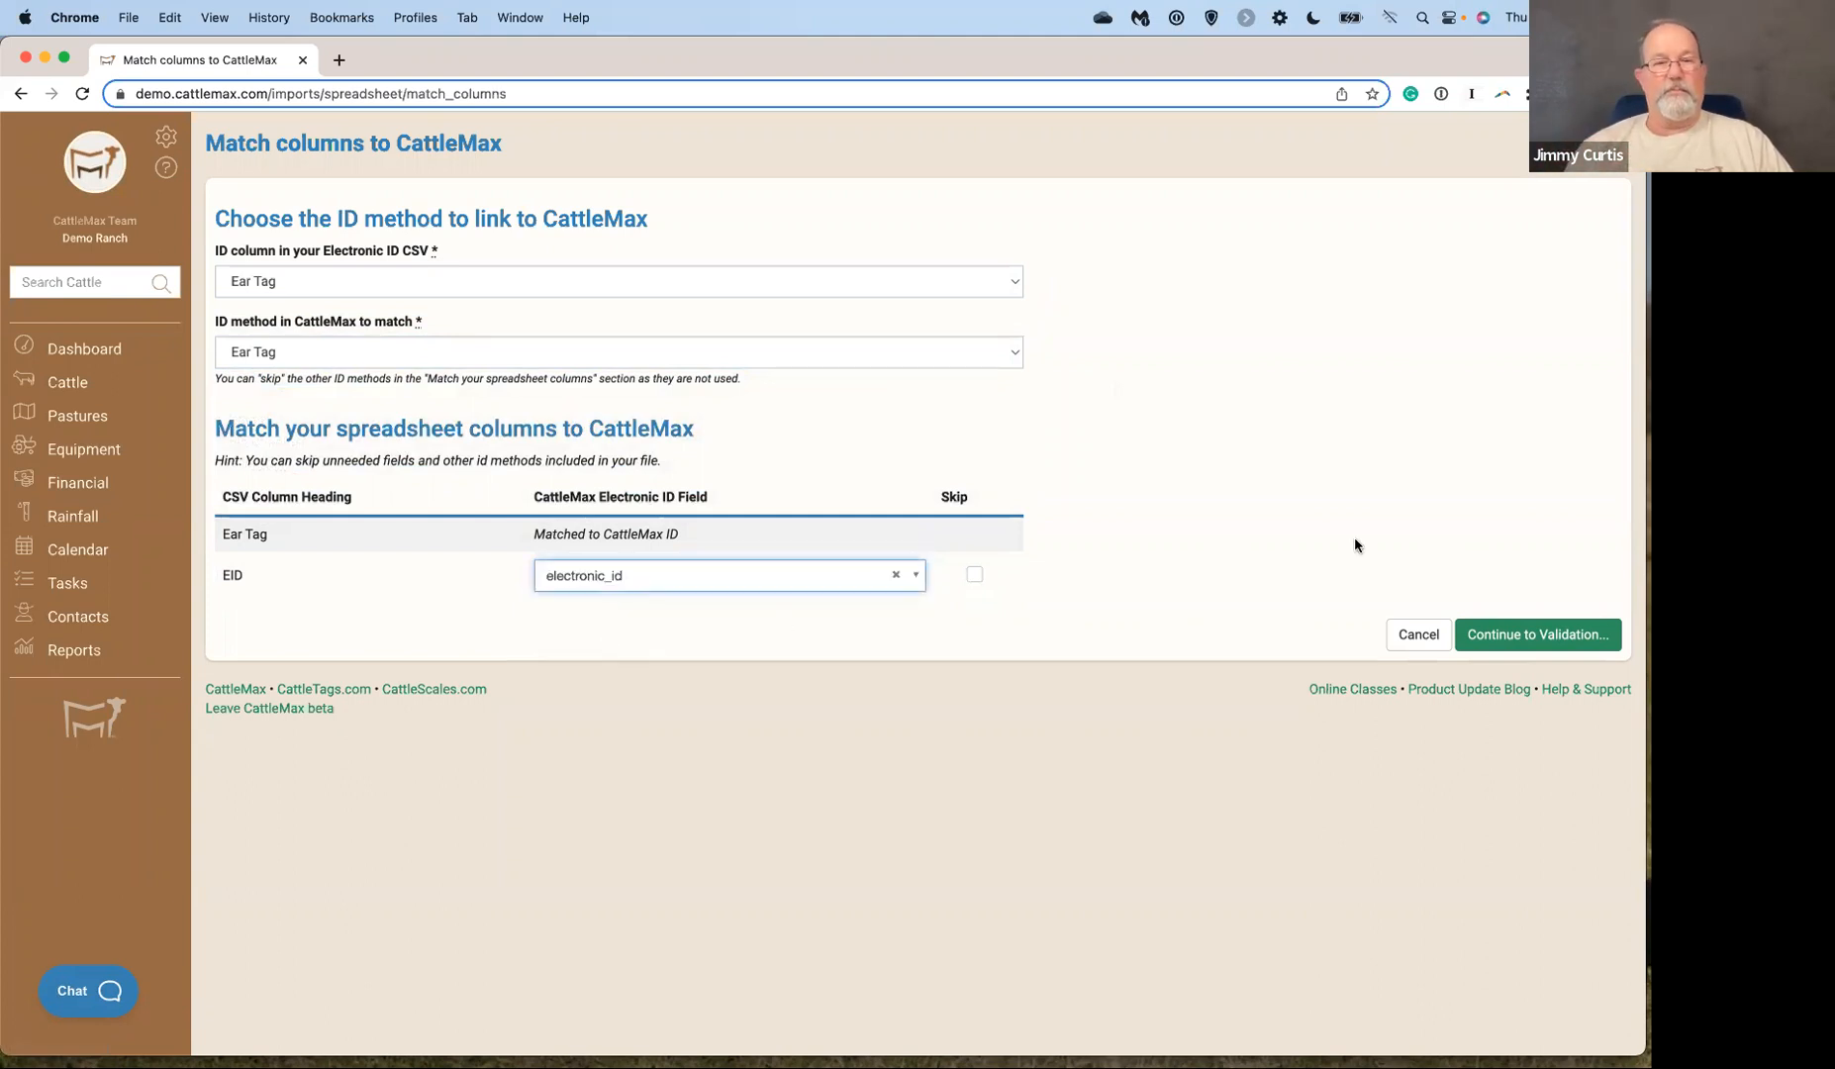
Validate and import the Electronic ID spreadsheet, and return to the Cattle page.
{"action": "left_click", "coordinate": [1495, 634]}
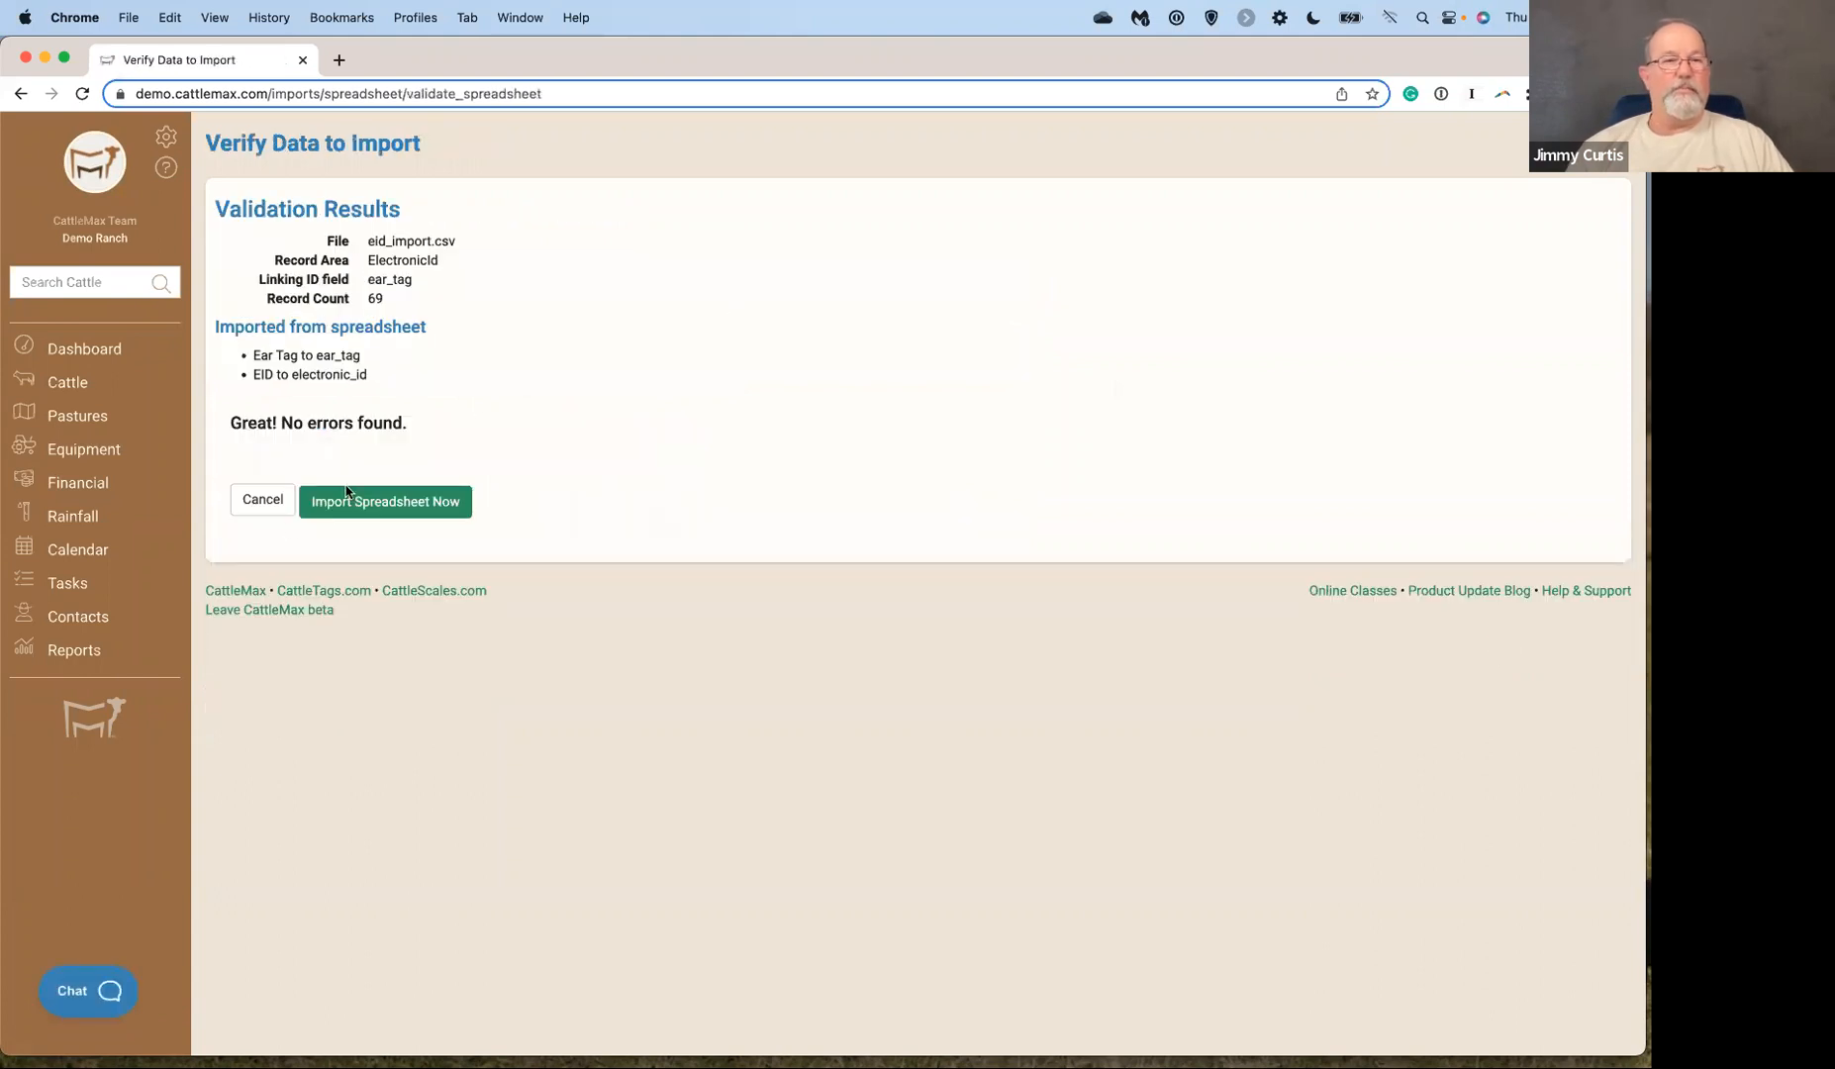
{"action": "left_click", "coordinate": [407, 508]}
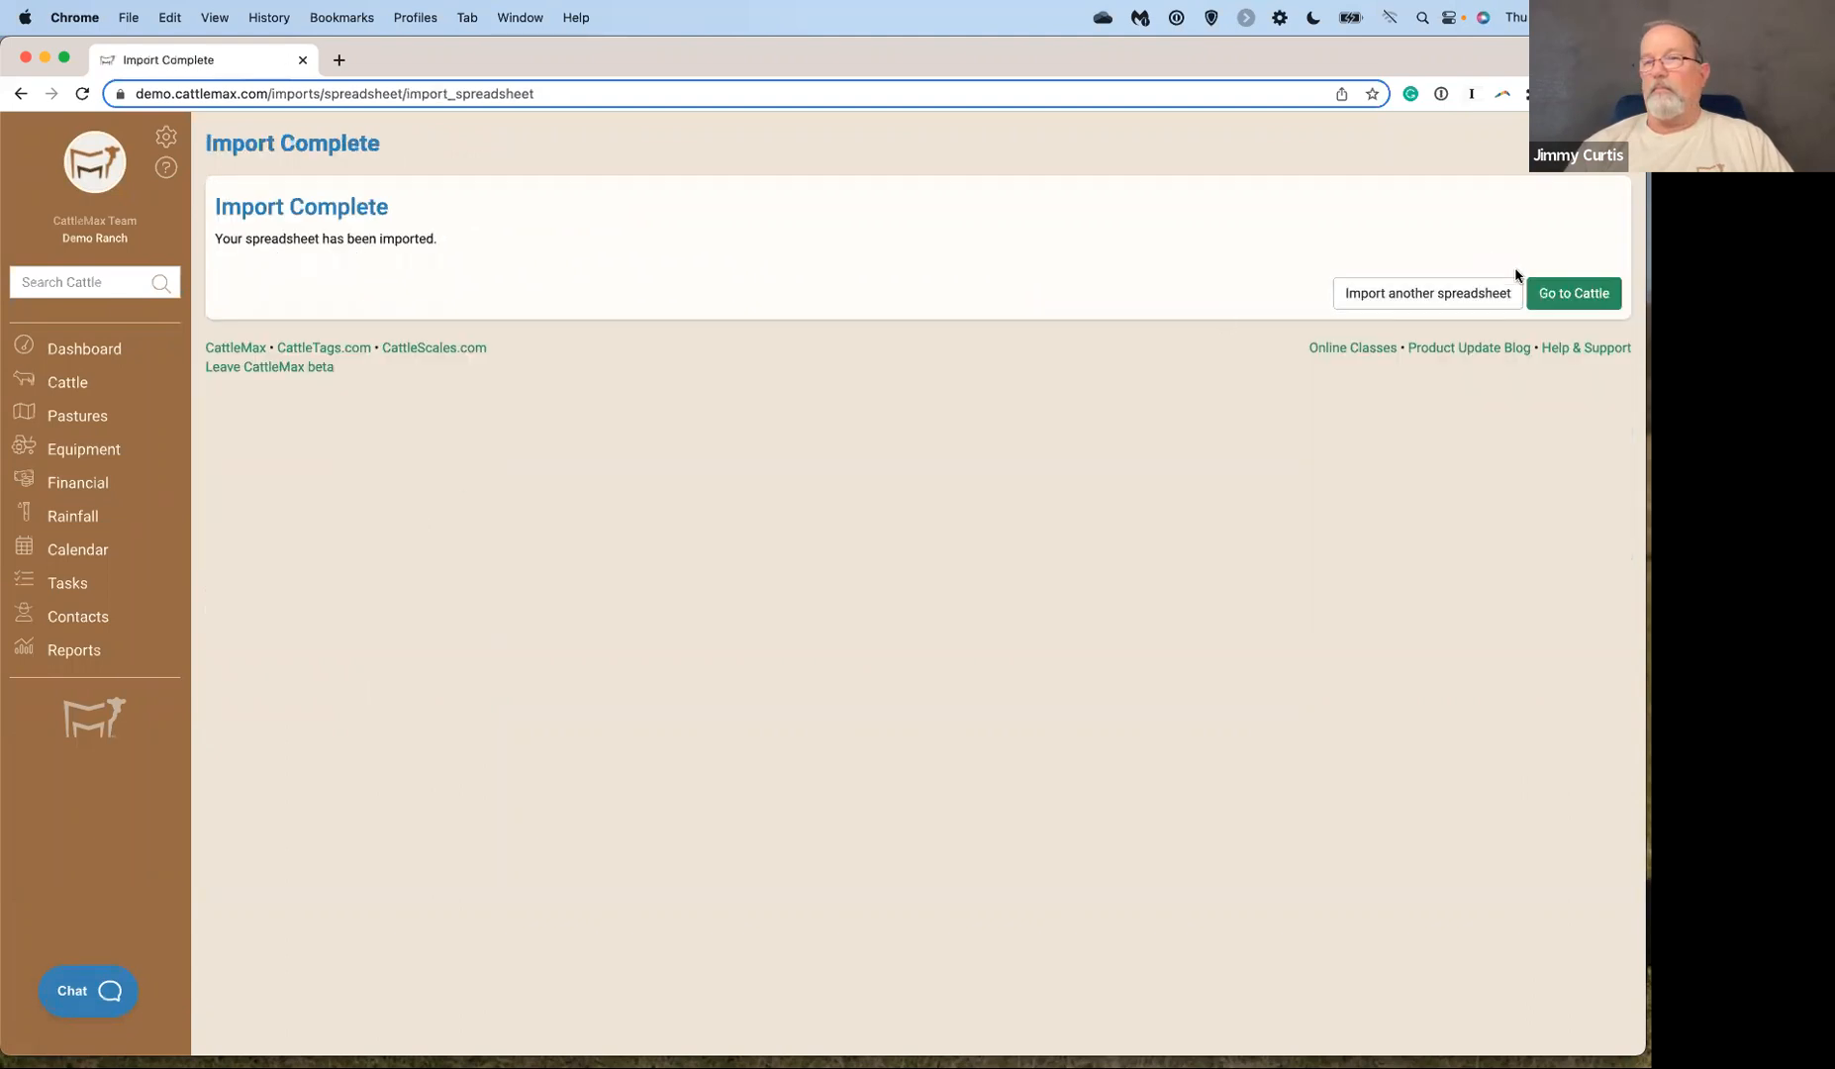
{"action": "left_click", "coordinate": [1549, 297]}
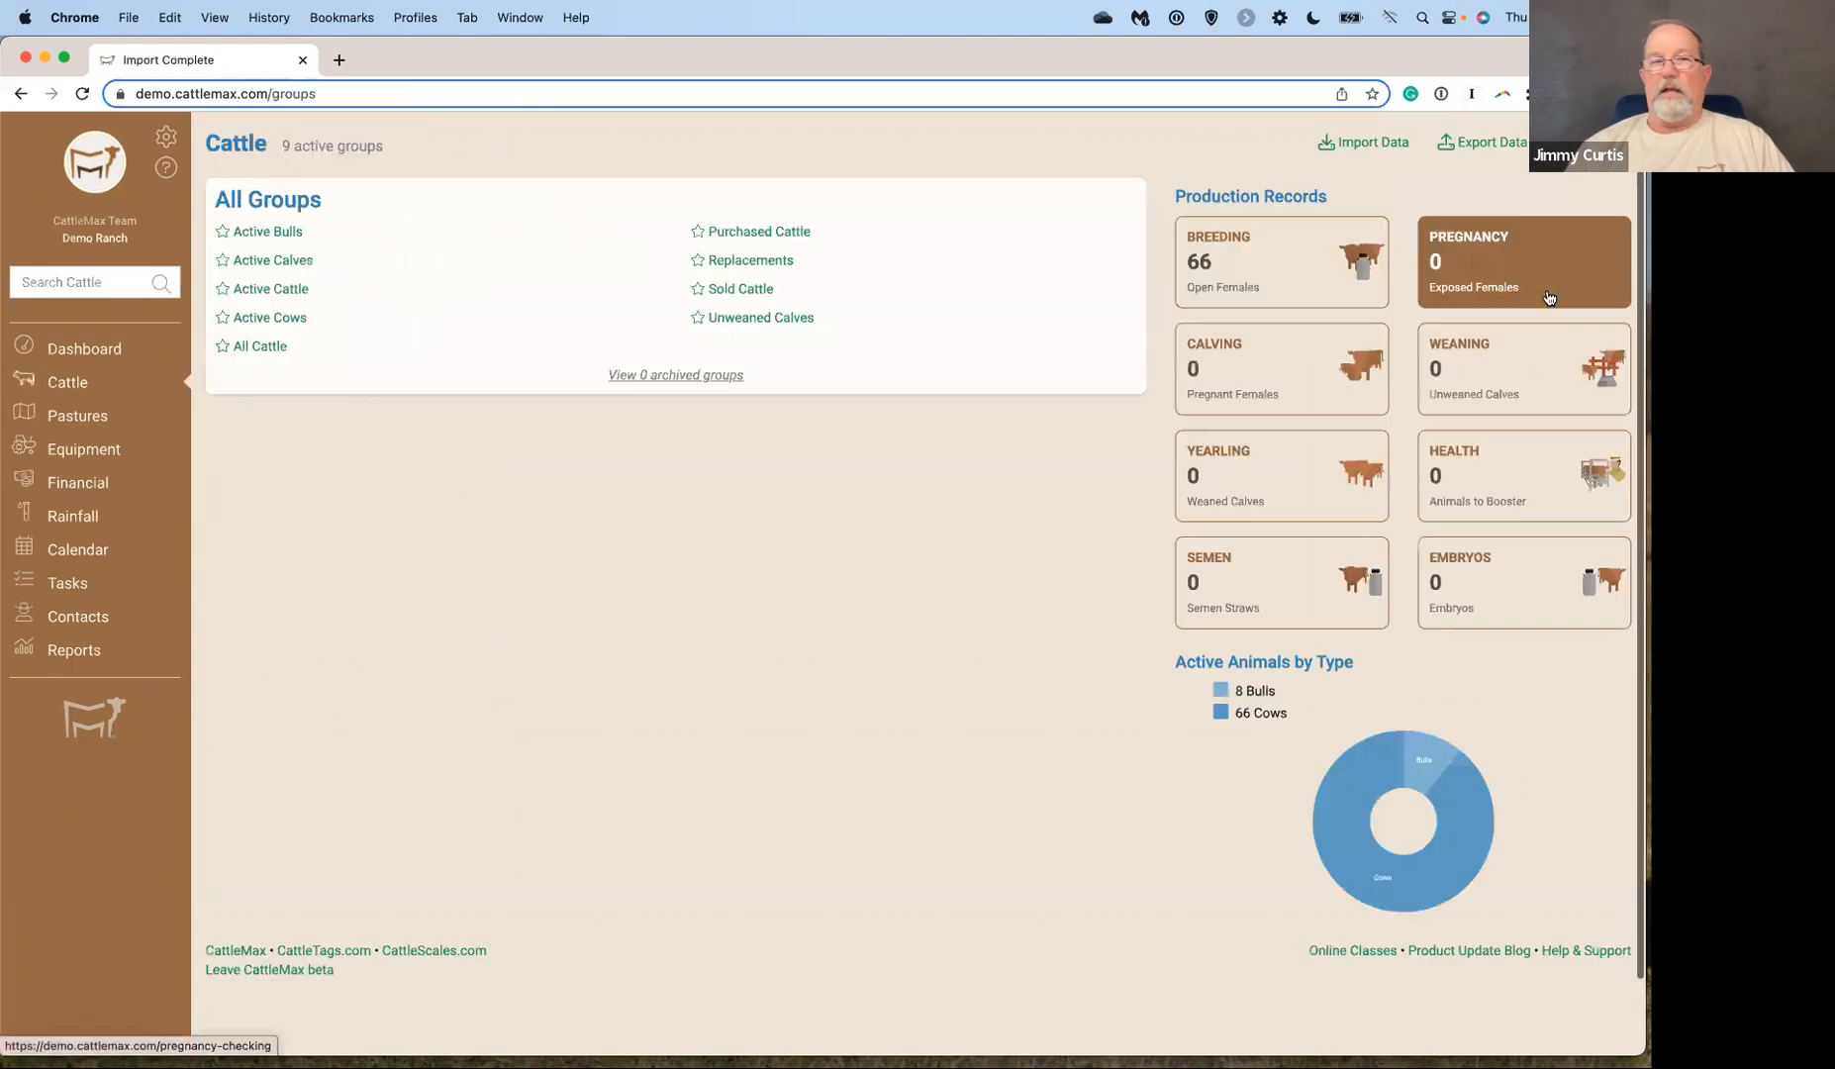
Search the cattle for 2k and open cow 2K's record to check its Electronic ID.
{"action": "left_click", "coordinate": [97, 282]}
{"action": "type", "text": "2k"}
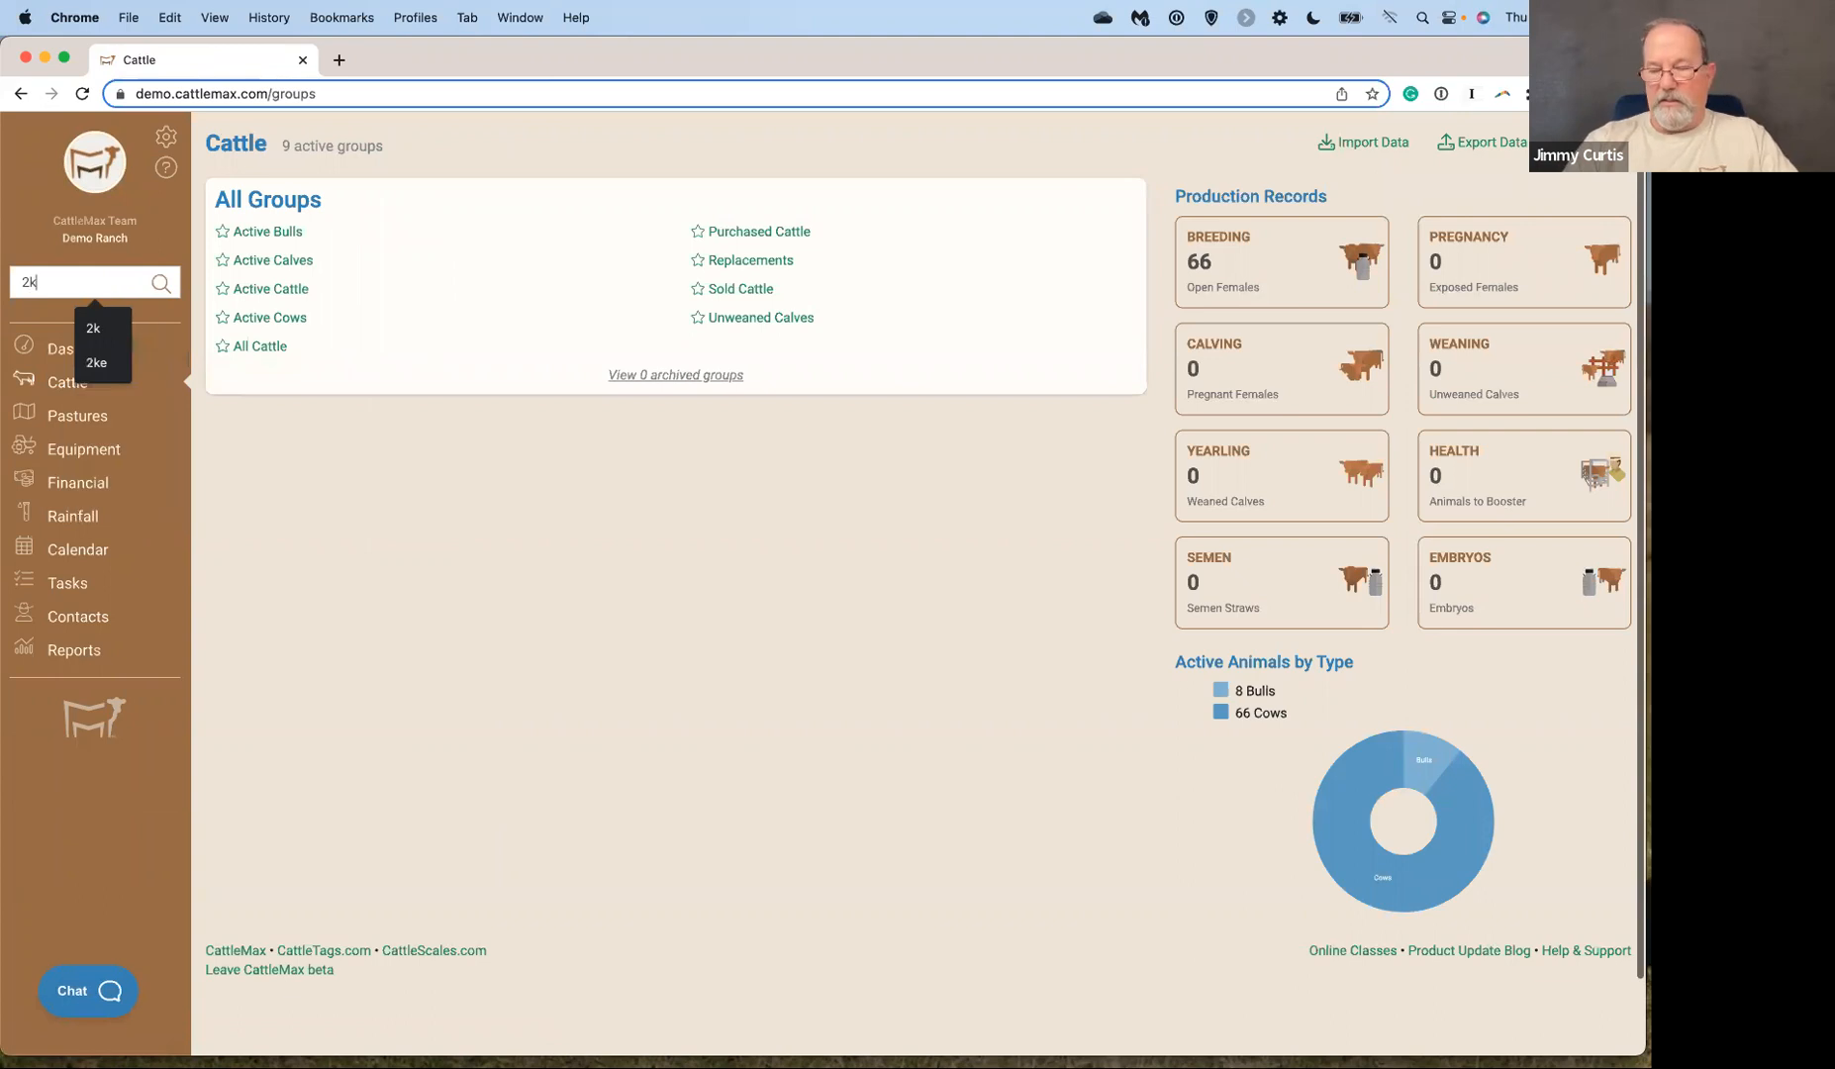
{"action": "key", "text": "Return"}
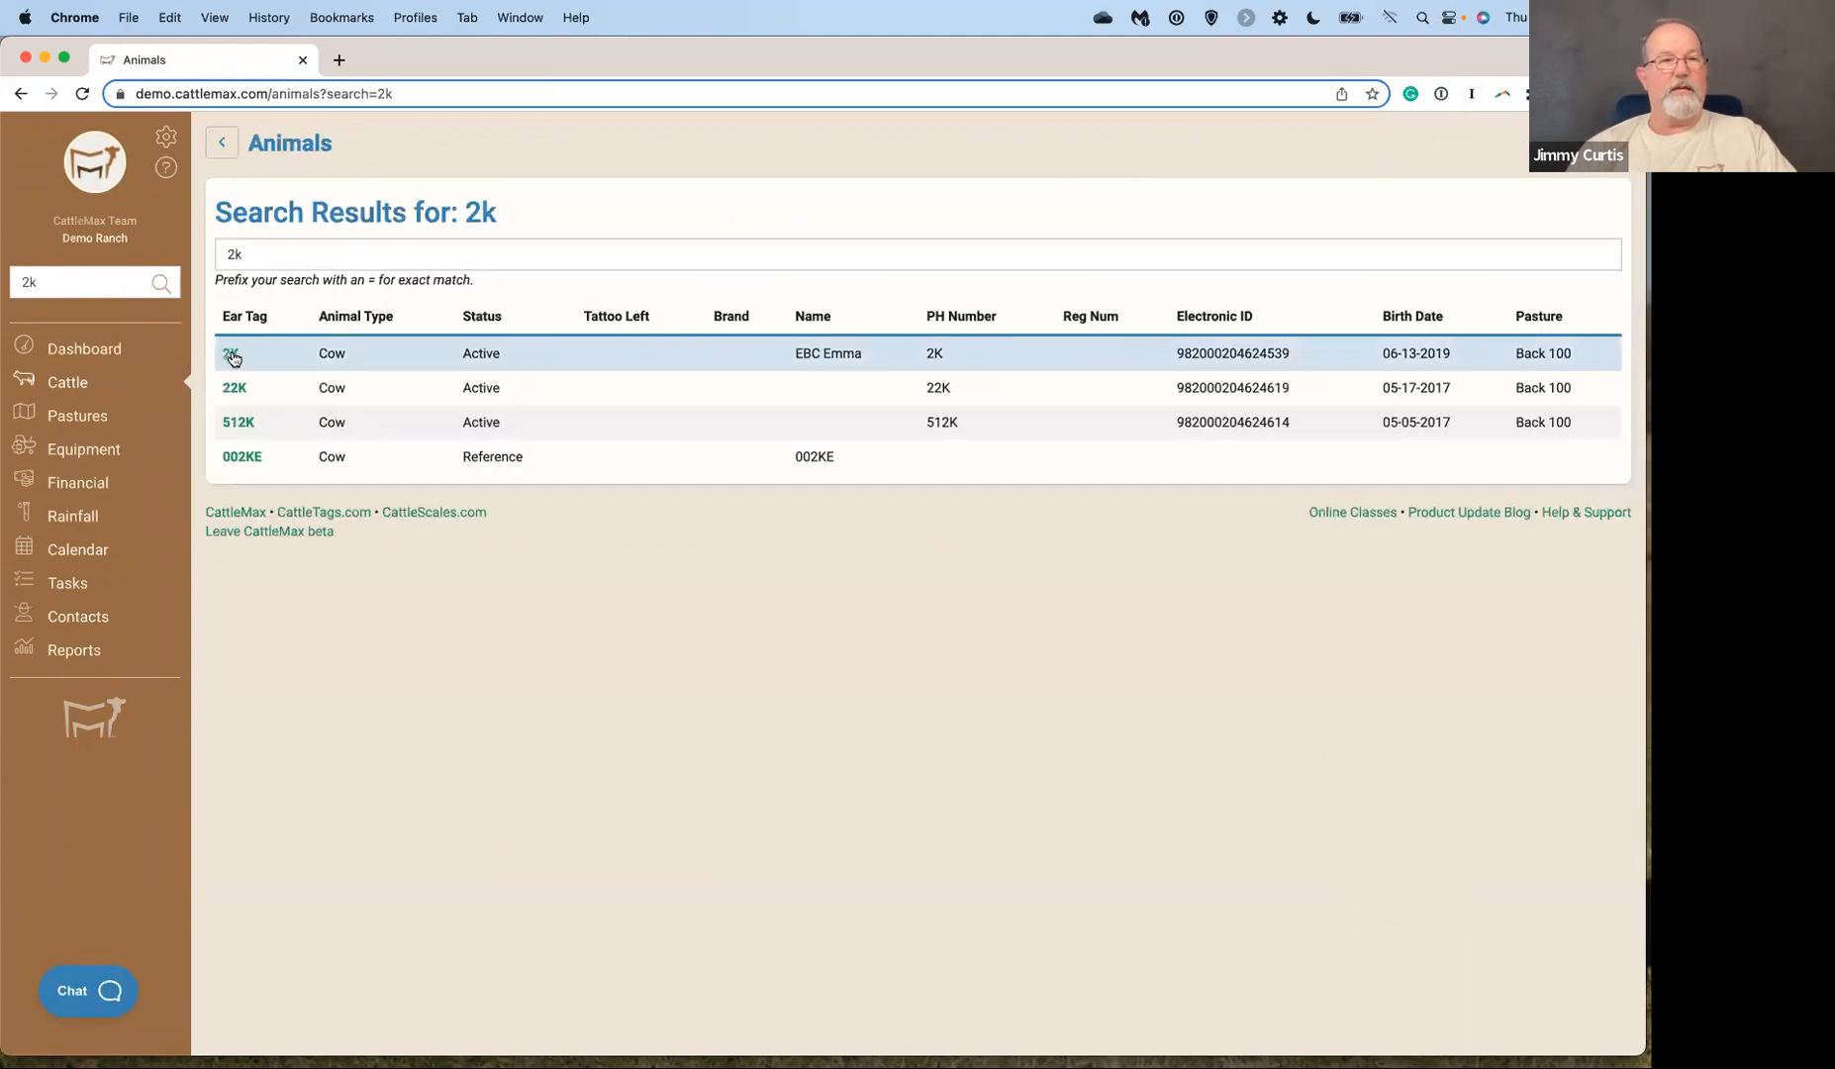
{"action": "left_click", "coordinate": [228, 353]}
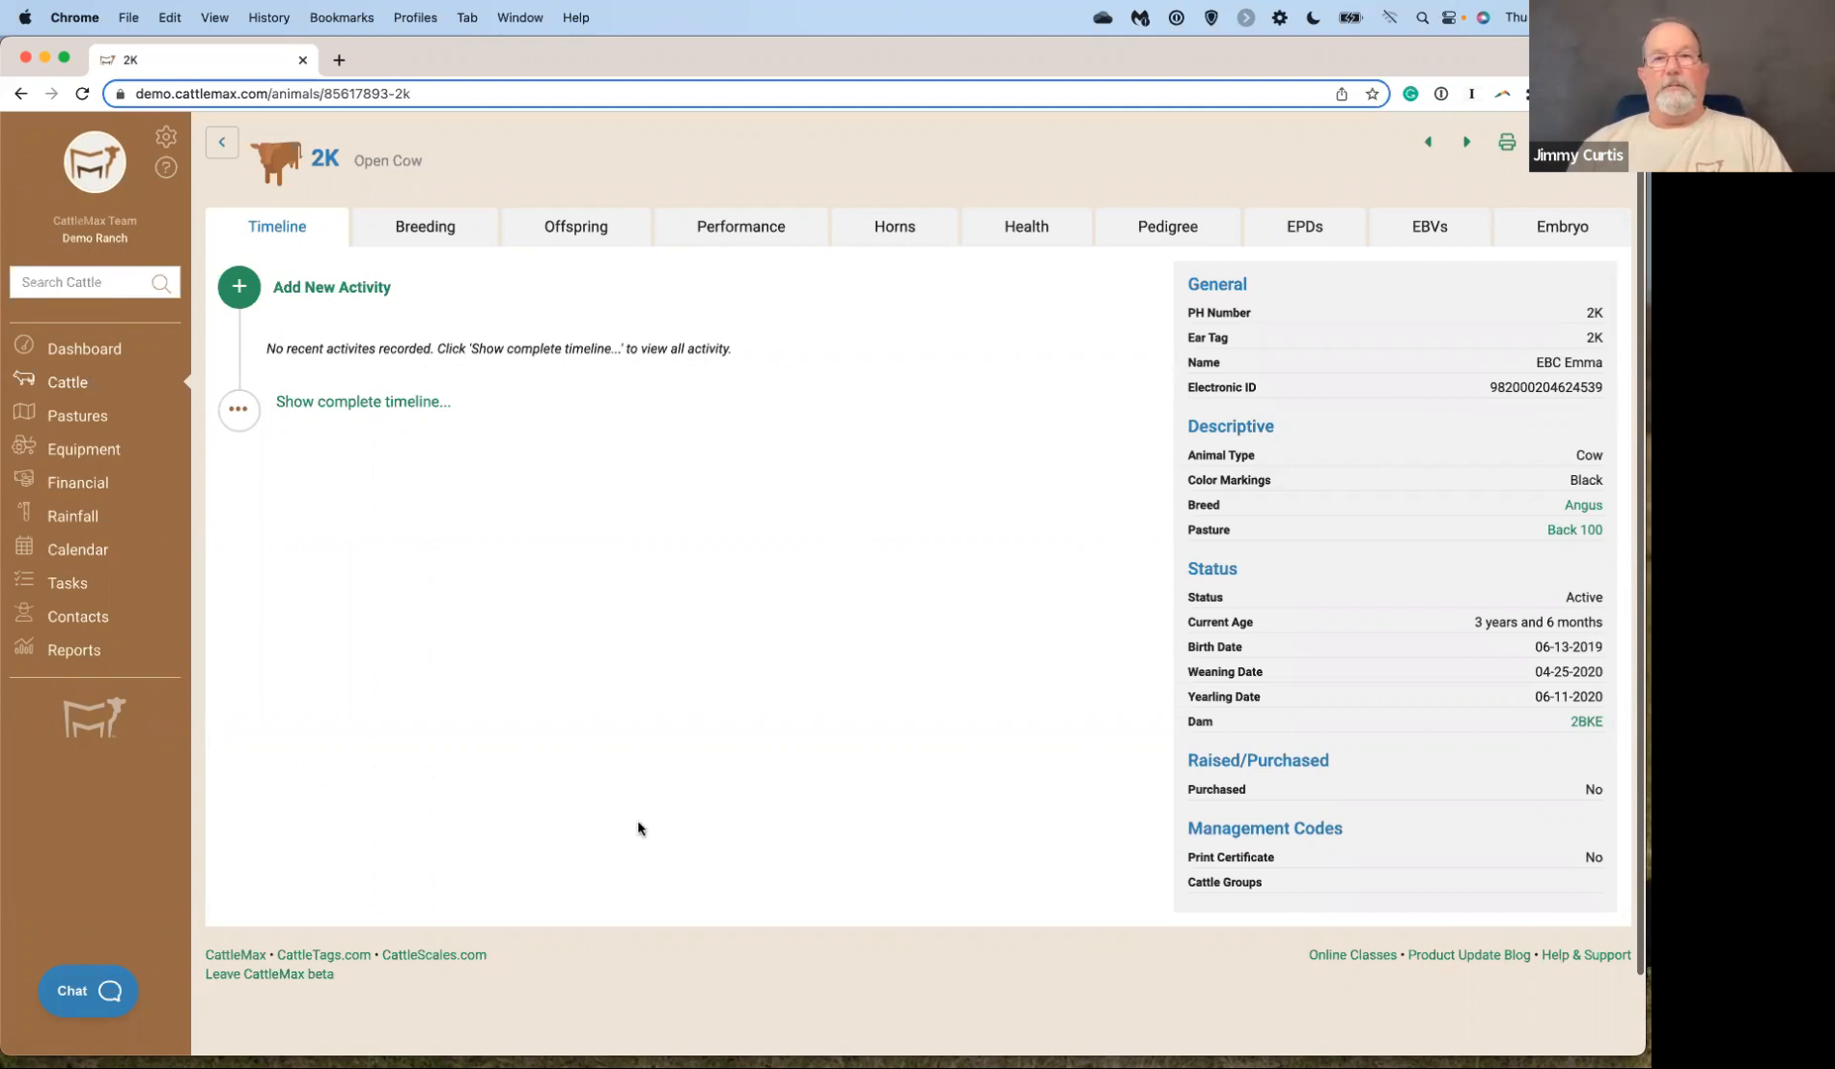
Switch to a blank Excel workbook and enter the headings "ear tag" in A1 and "bull ear tag" in B1.
{"action": "mouse_move", "coordinate": [689, 1065]}
{"action": "left_click", "coordinate": [1140, 1030]}
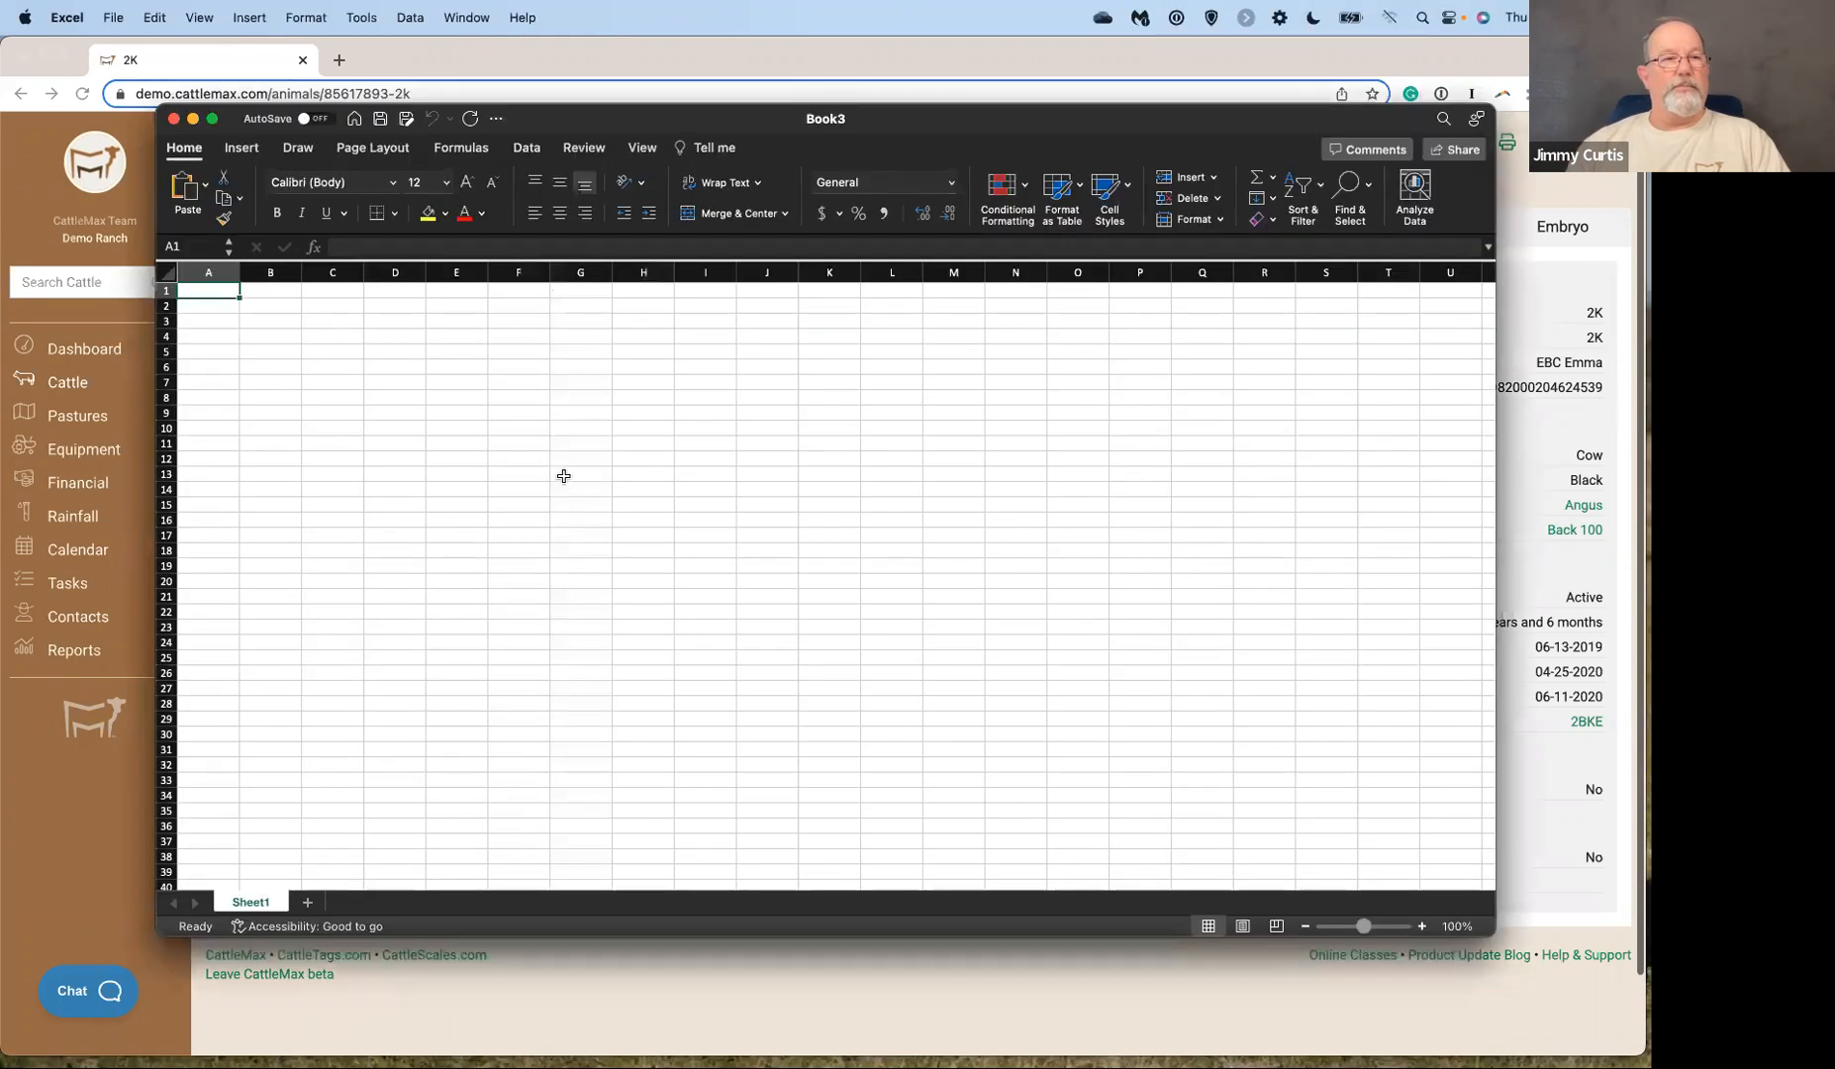
{"action": "type", "text": "ear"}
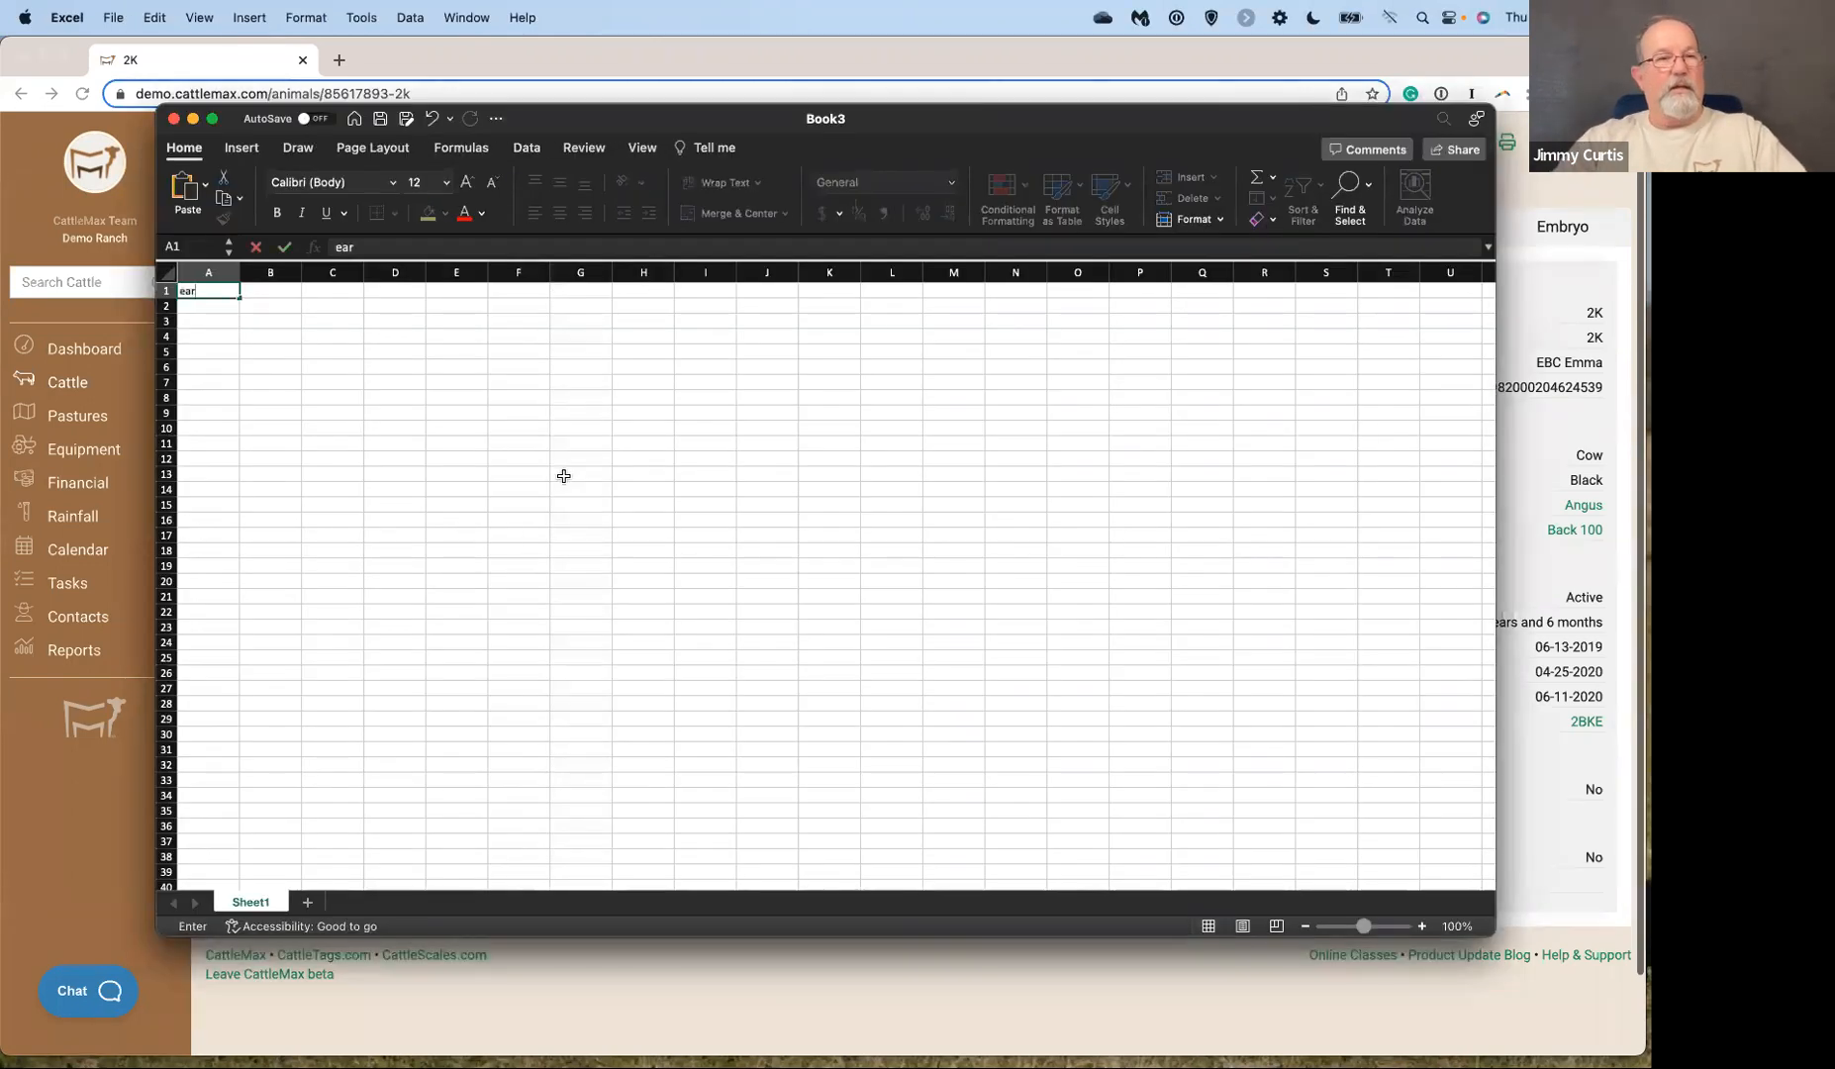
{"action": "type", "text": " tag"}
{"action": "key", "text": "Tab"}
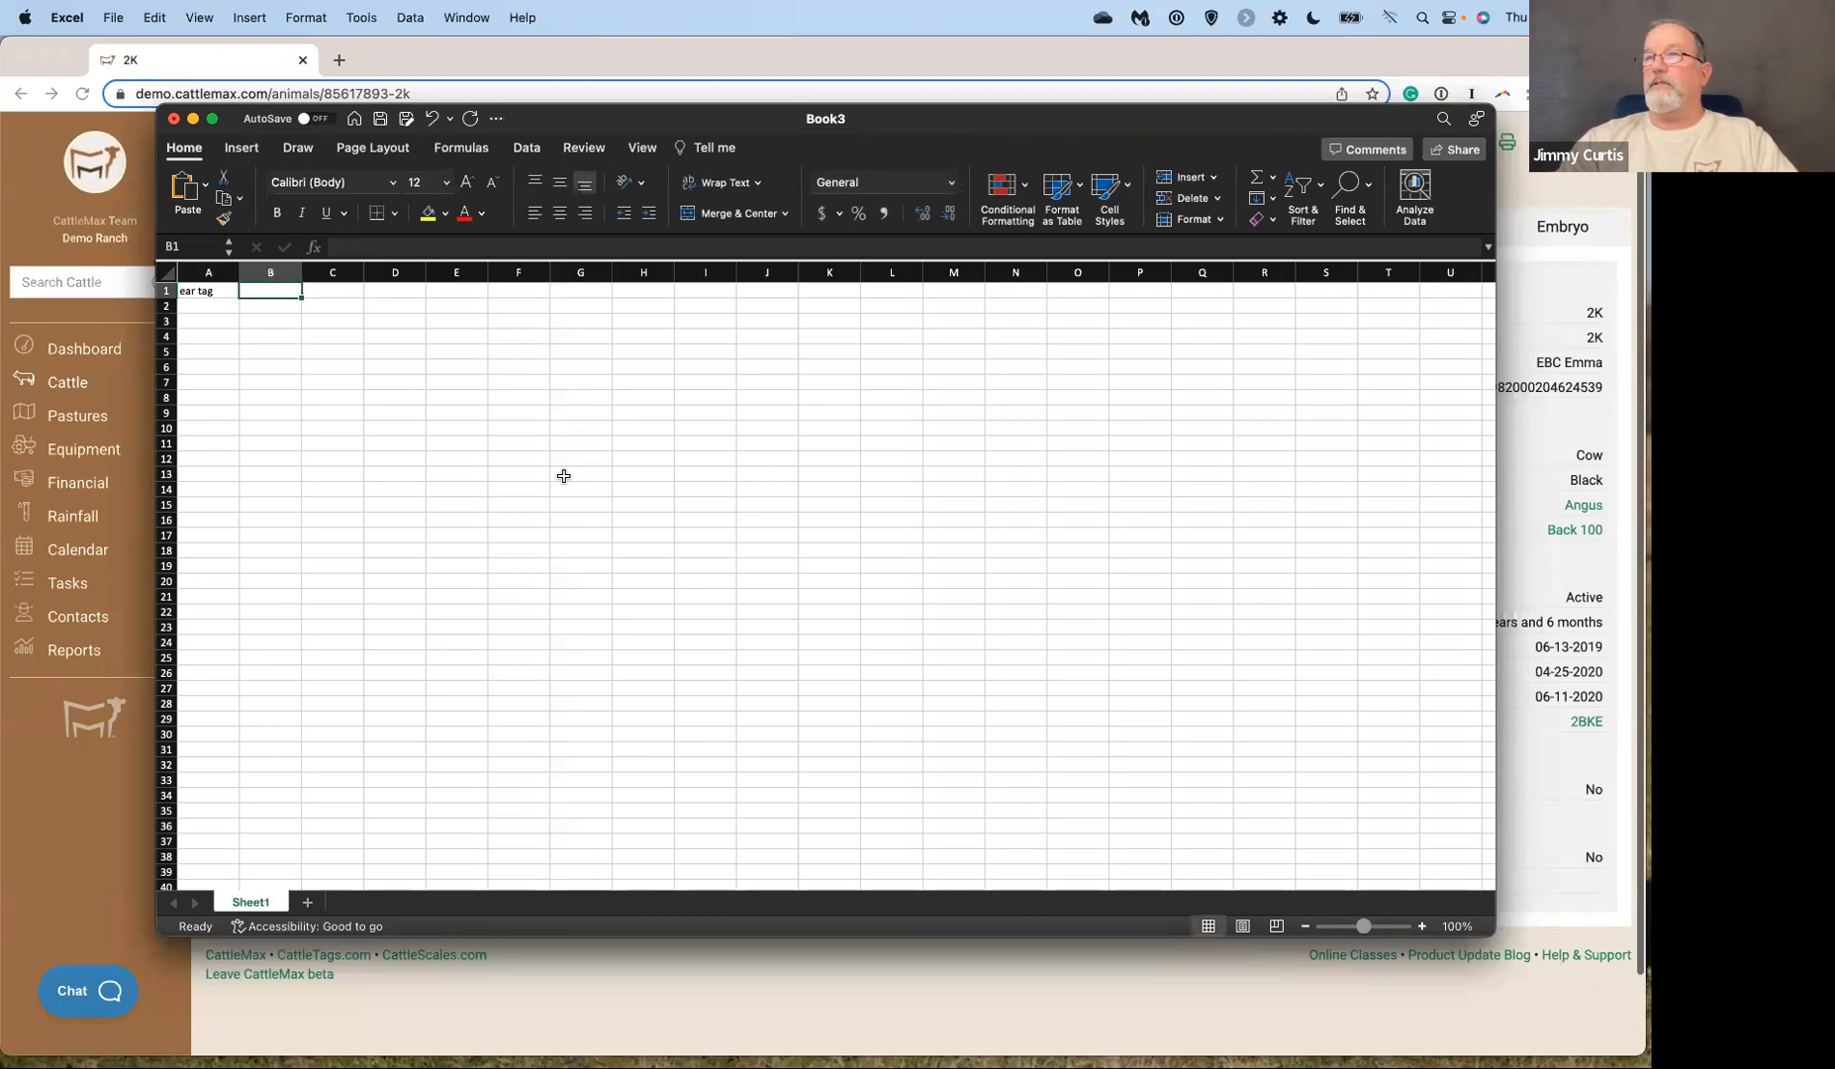
{"action": "type", "text": "bull ear tag"}
{"action": "key", "text": "Tab"}
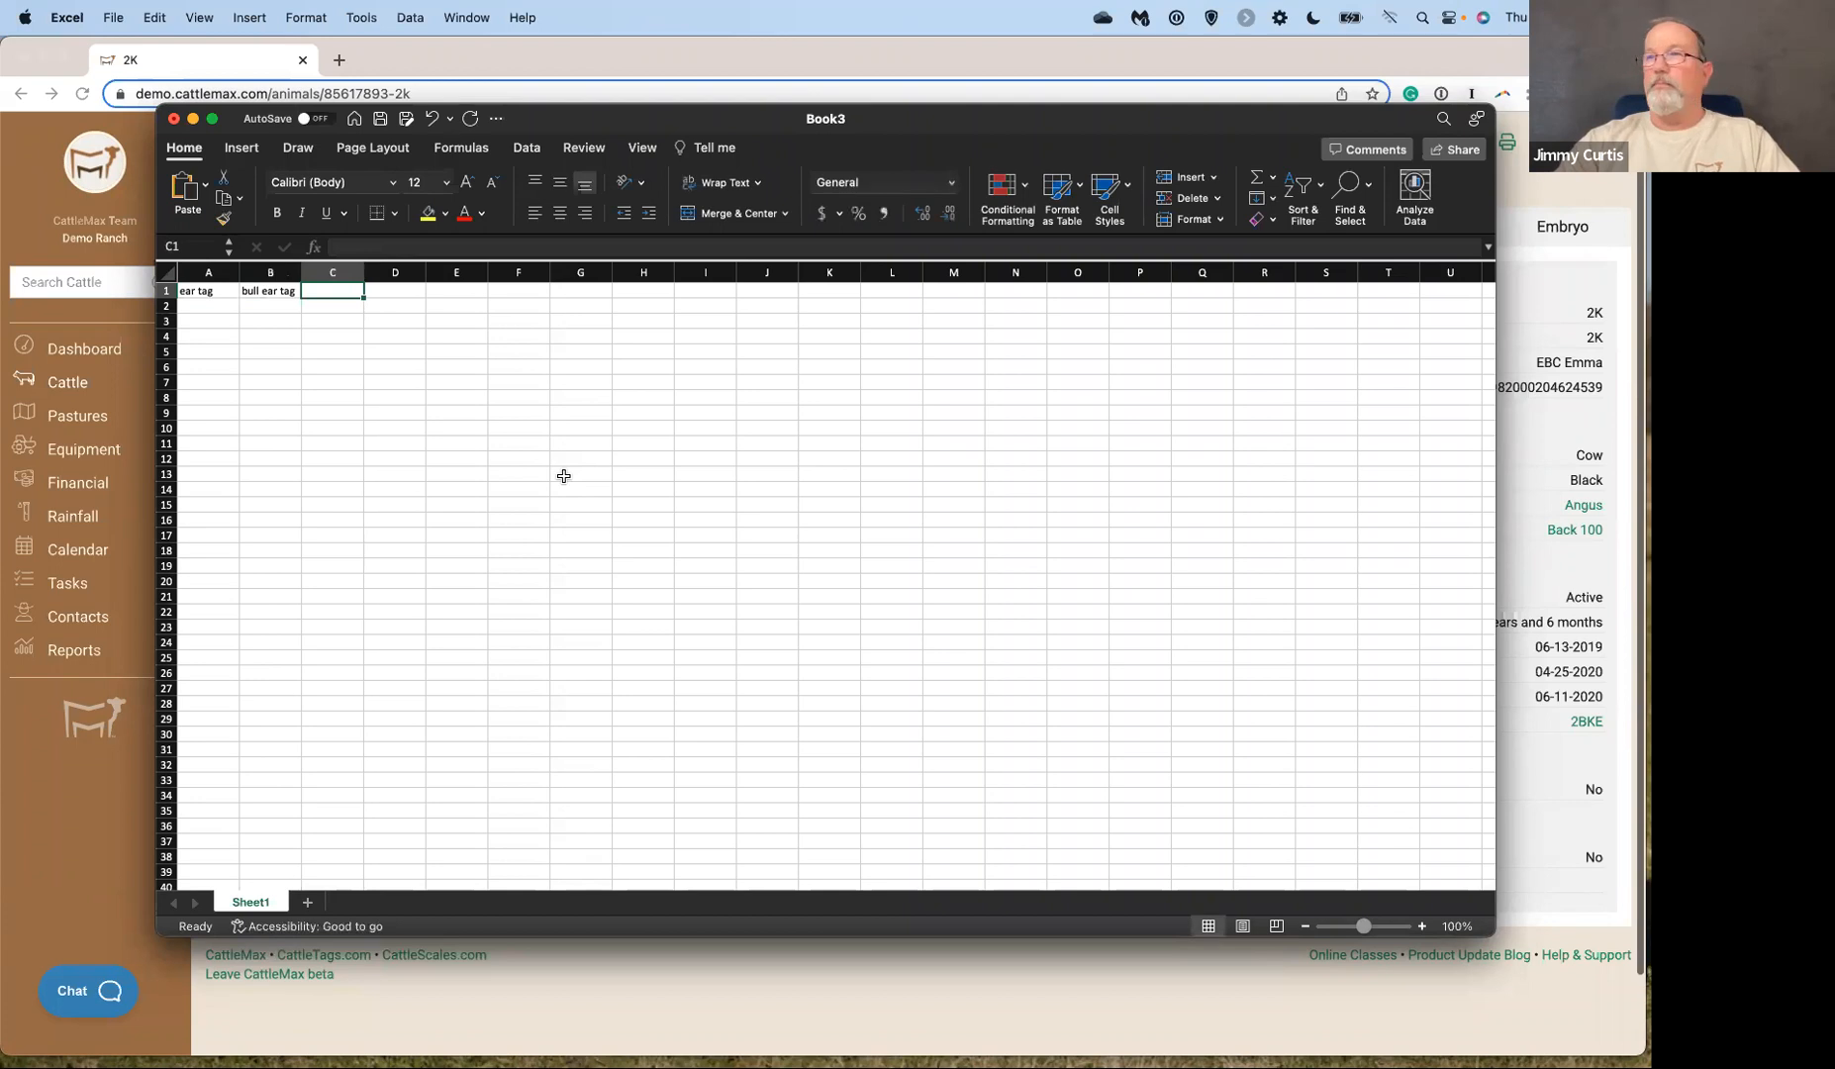
Enter the heading "breeding method" in C1 and widen column C to fit it.
{"action": "type", "text": "br"}
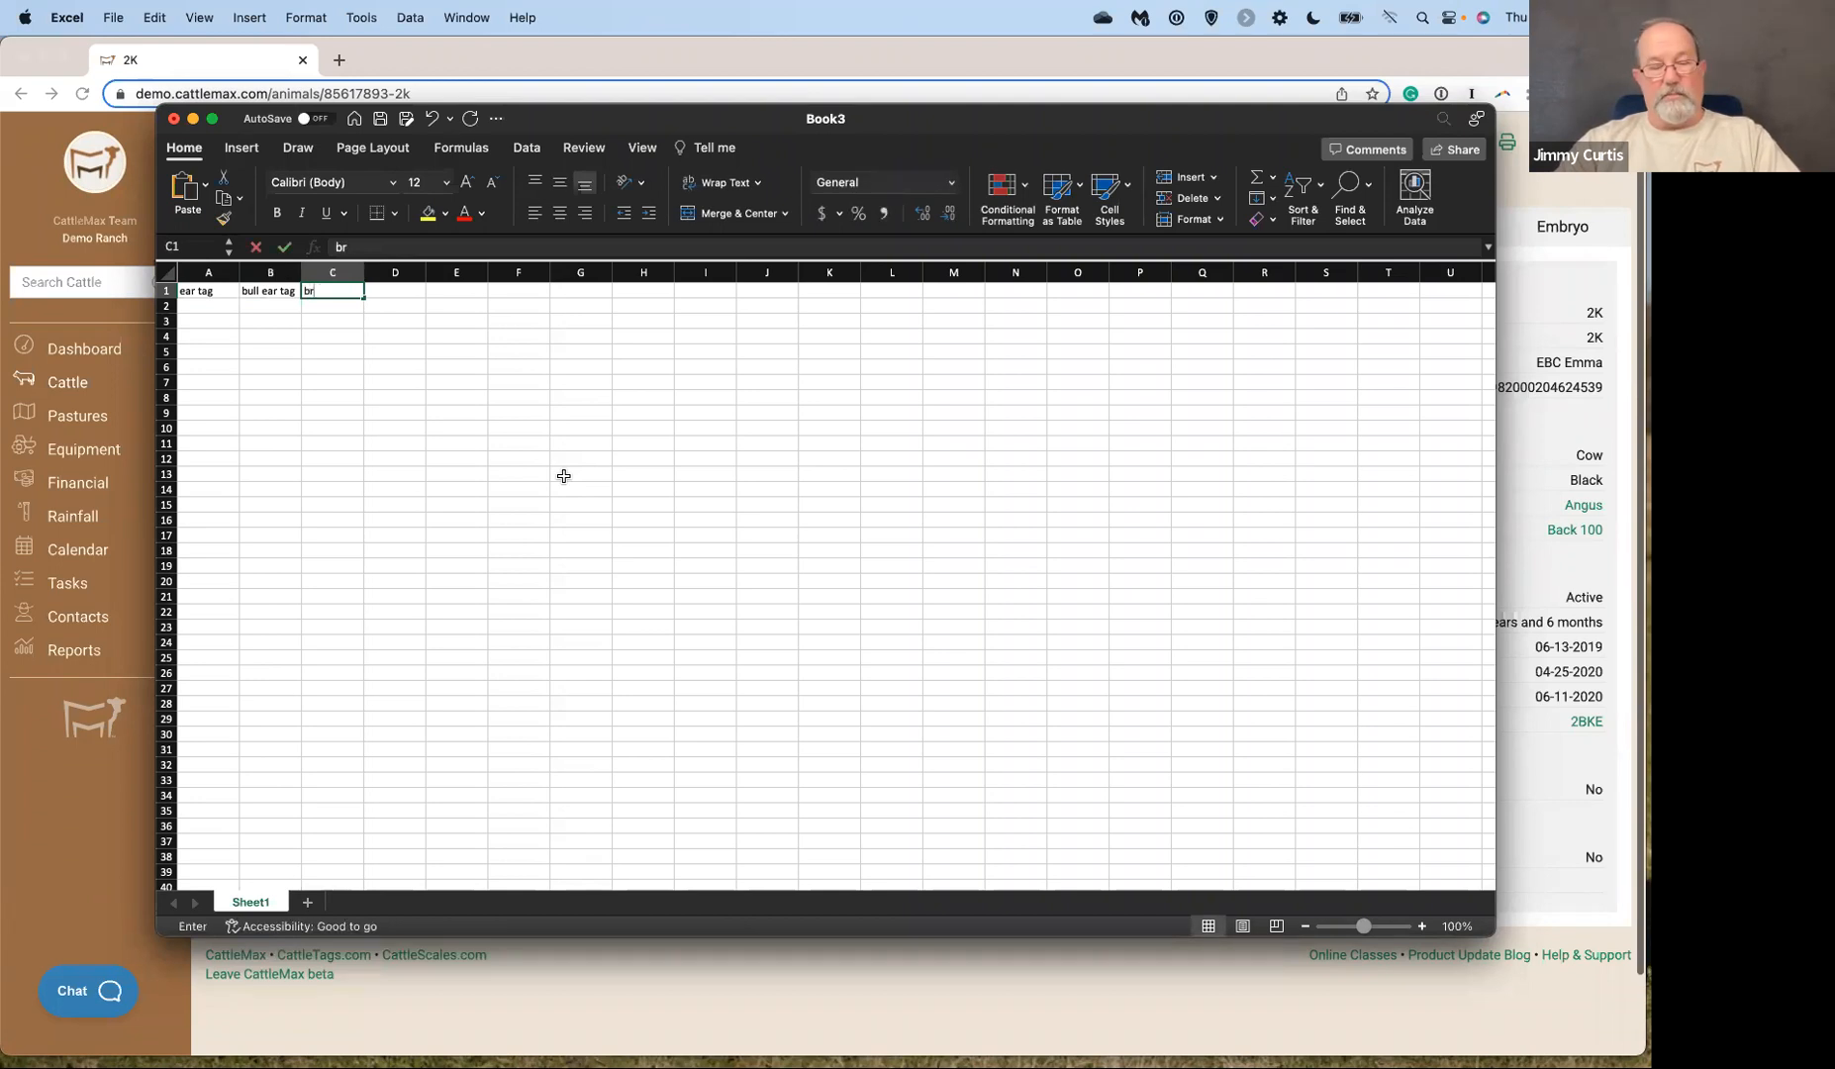
{"action": "type", "text": "eeding method"}
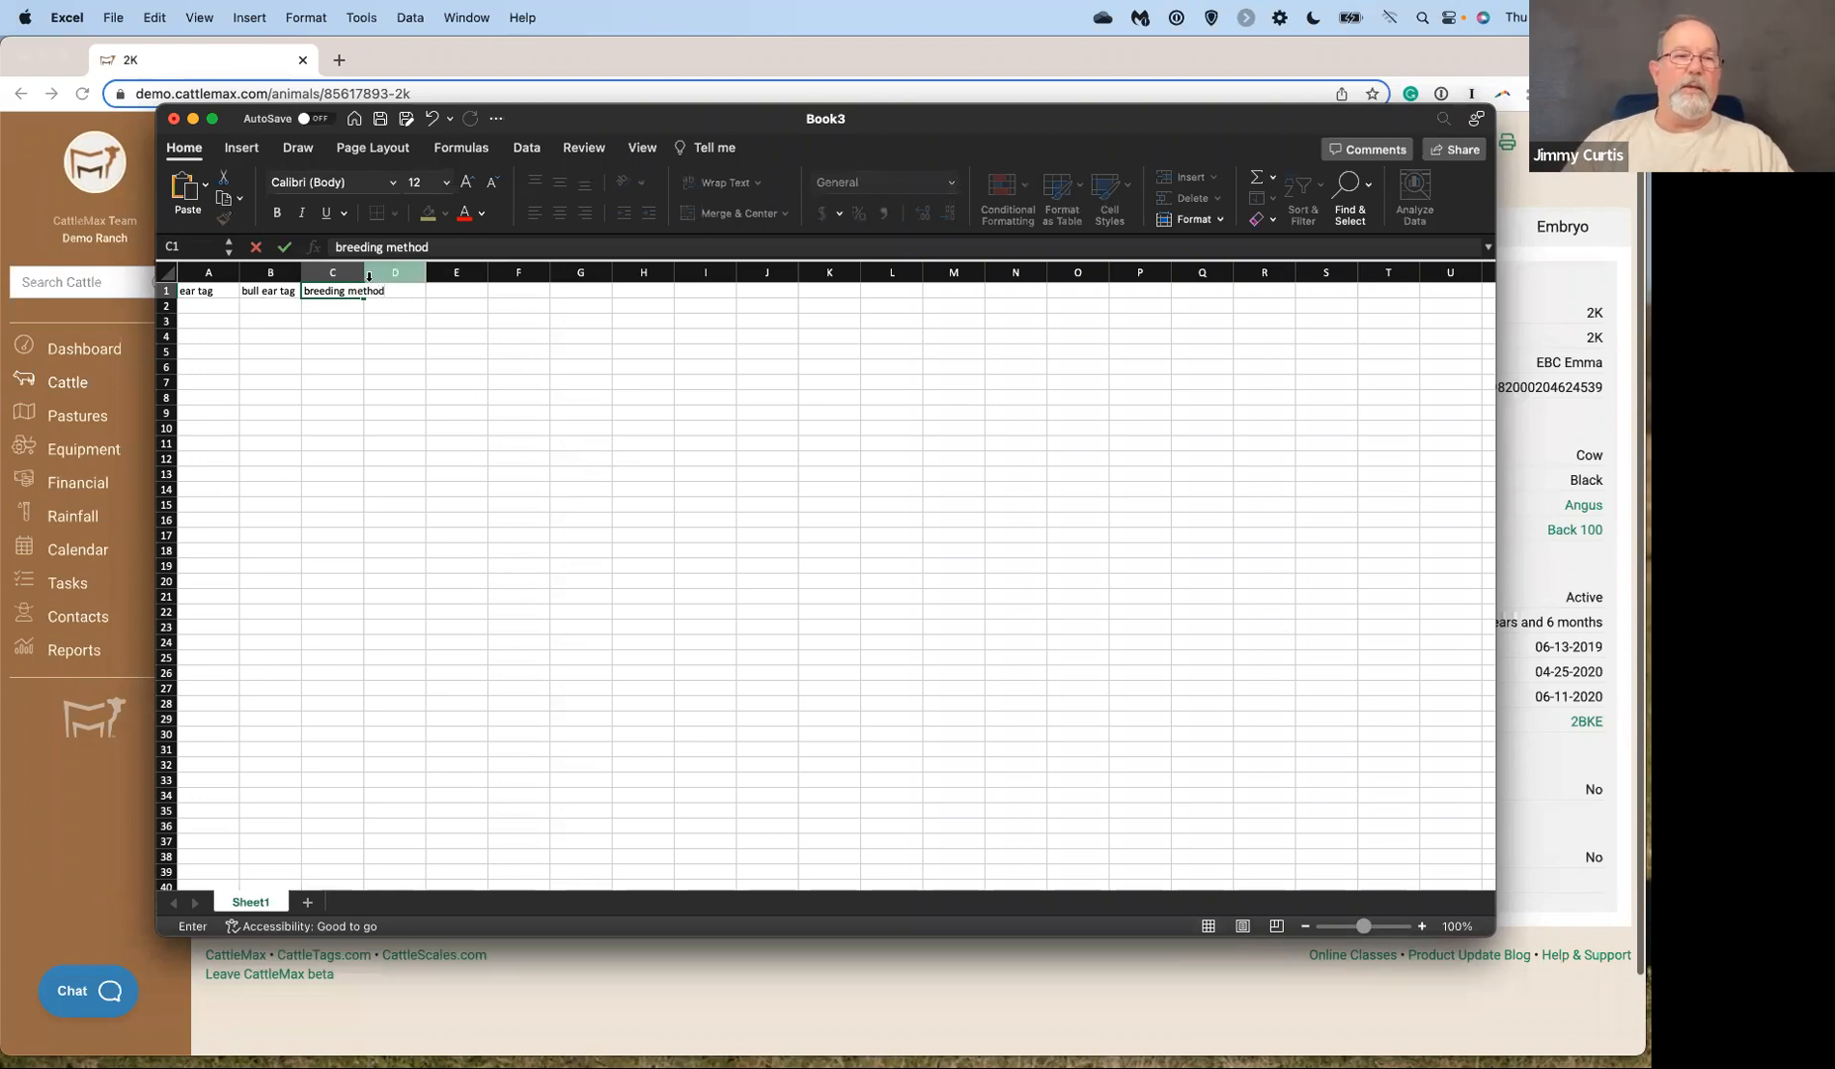
{"action": "left_click", "coordinate": [373, 353]}
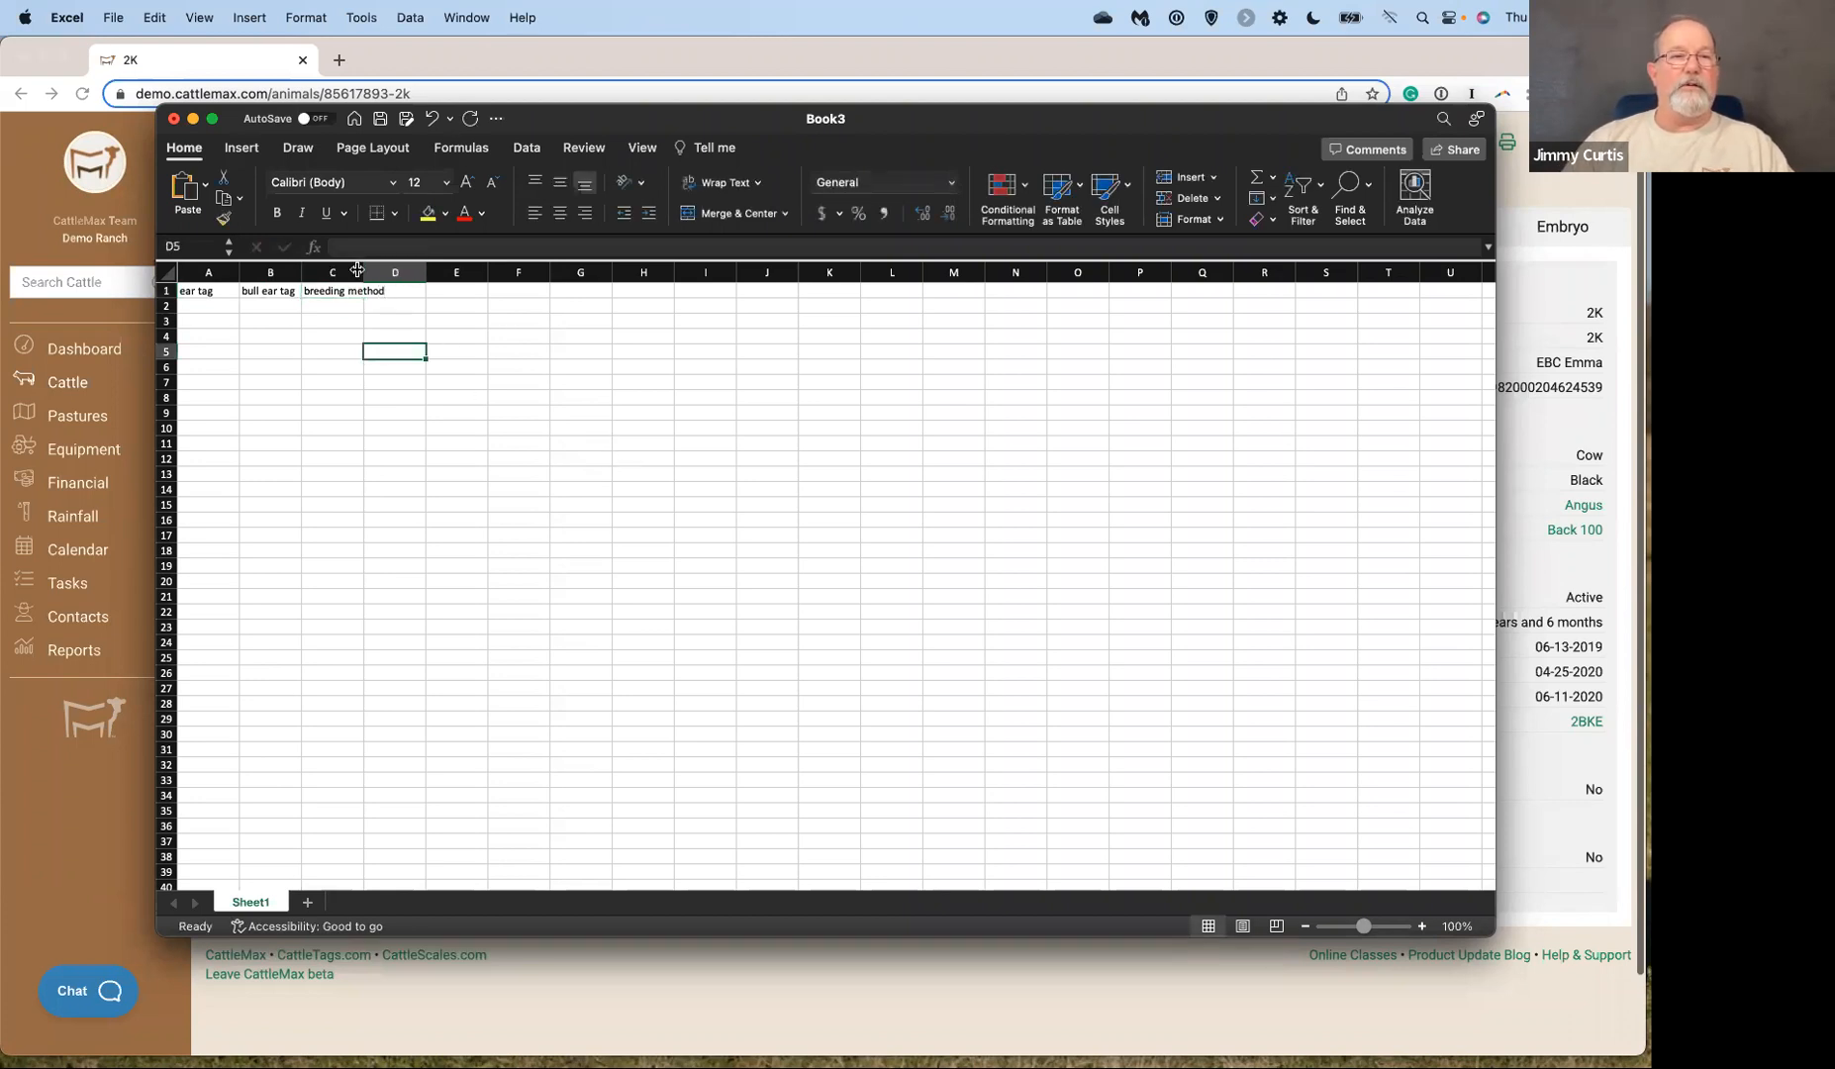
{"action": "left_click_drag", "start_coordinate": [363, 271], "coordinate": [393, 271]}
Enter the heading "breeding date" in cell D1.
{"action": "left_click", "coordinate": [424, 290]}
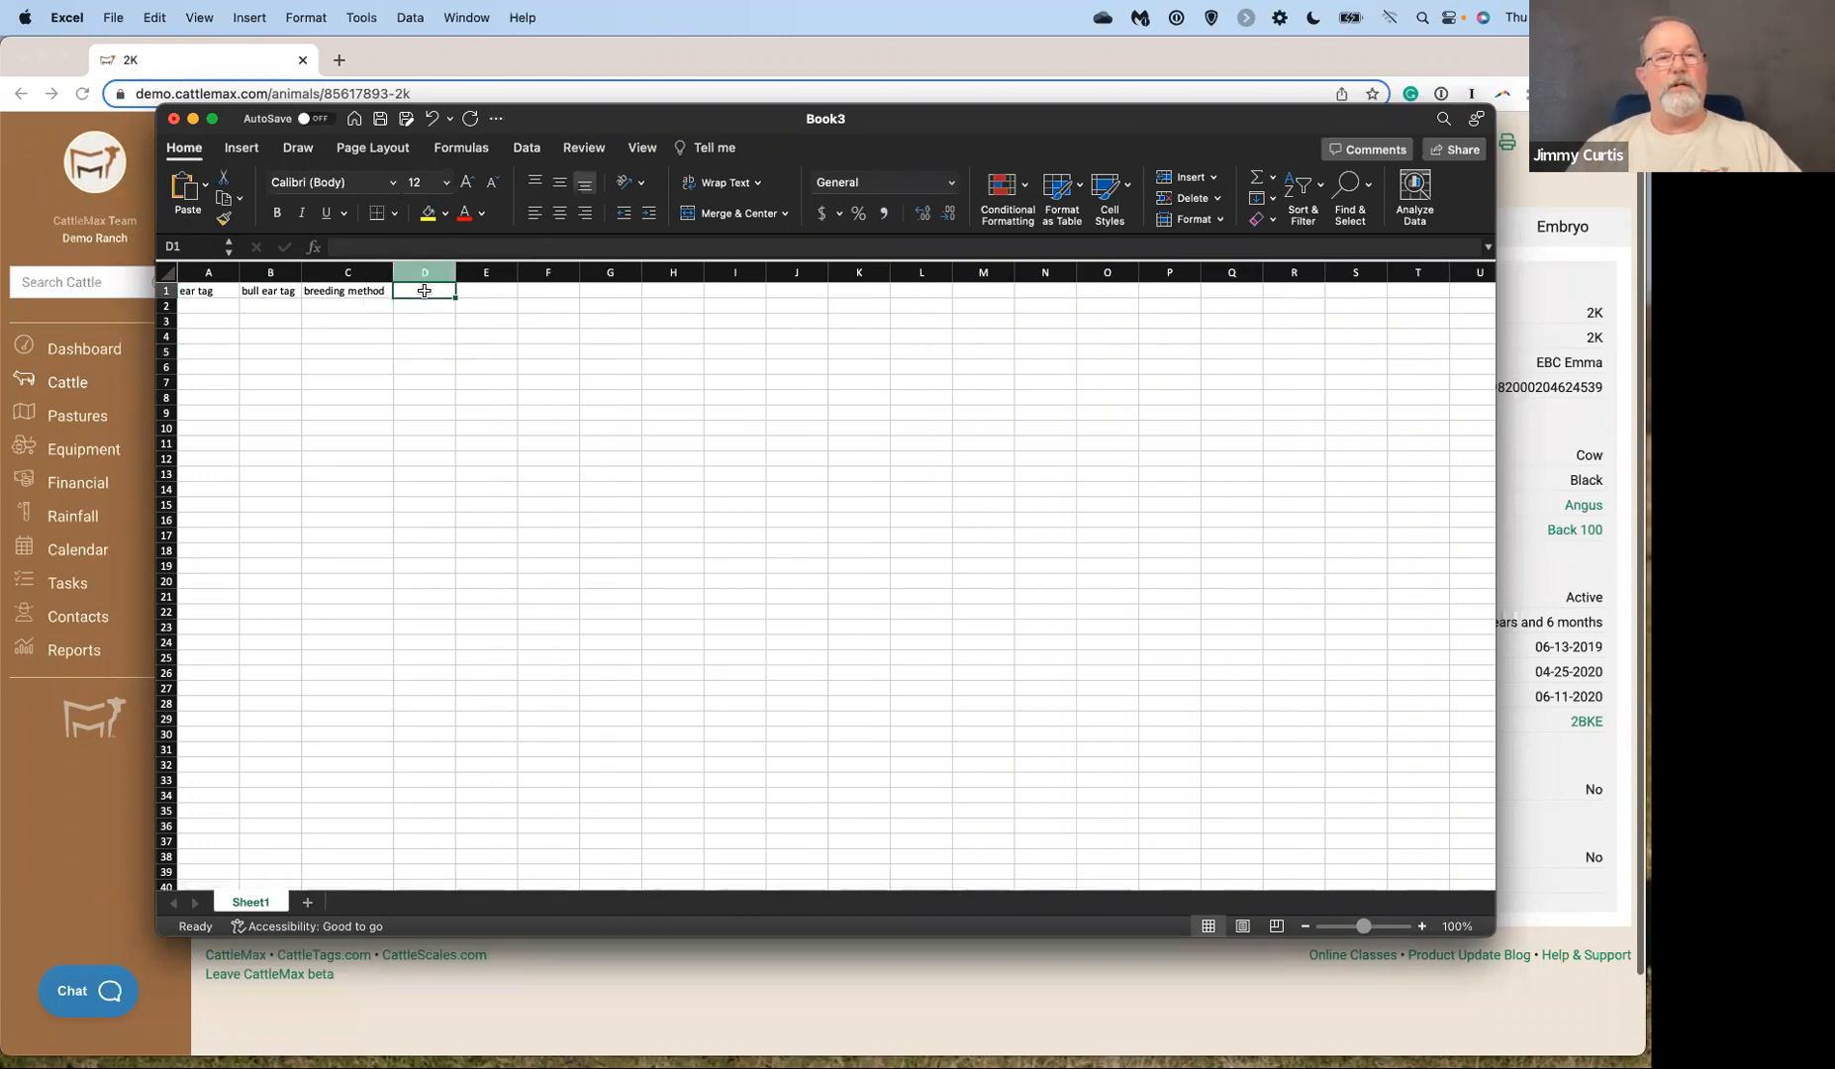
{"action": "type", "text": "breedin d"}
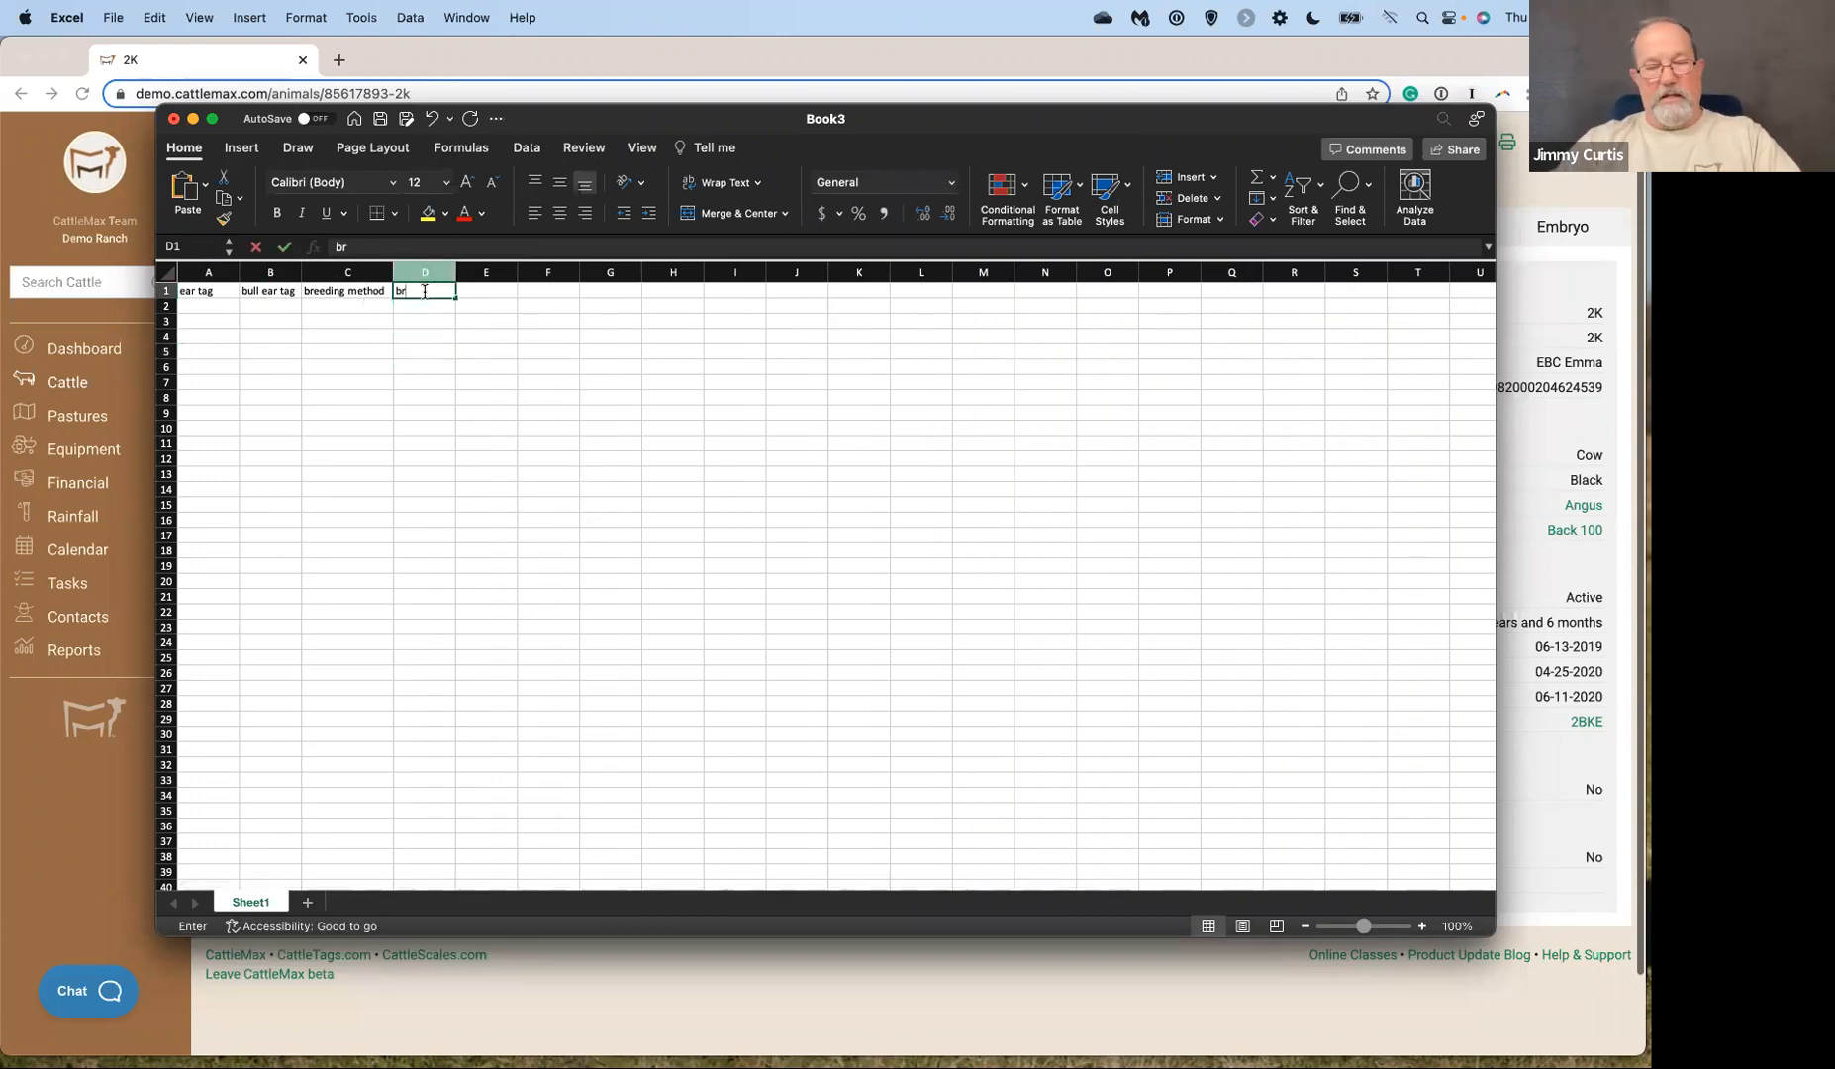
{"action": "key", "text": "BackSpace"}
{"action": "key", "text": "BackSpace"}
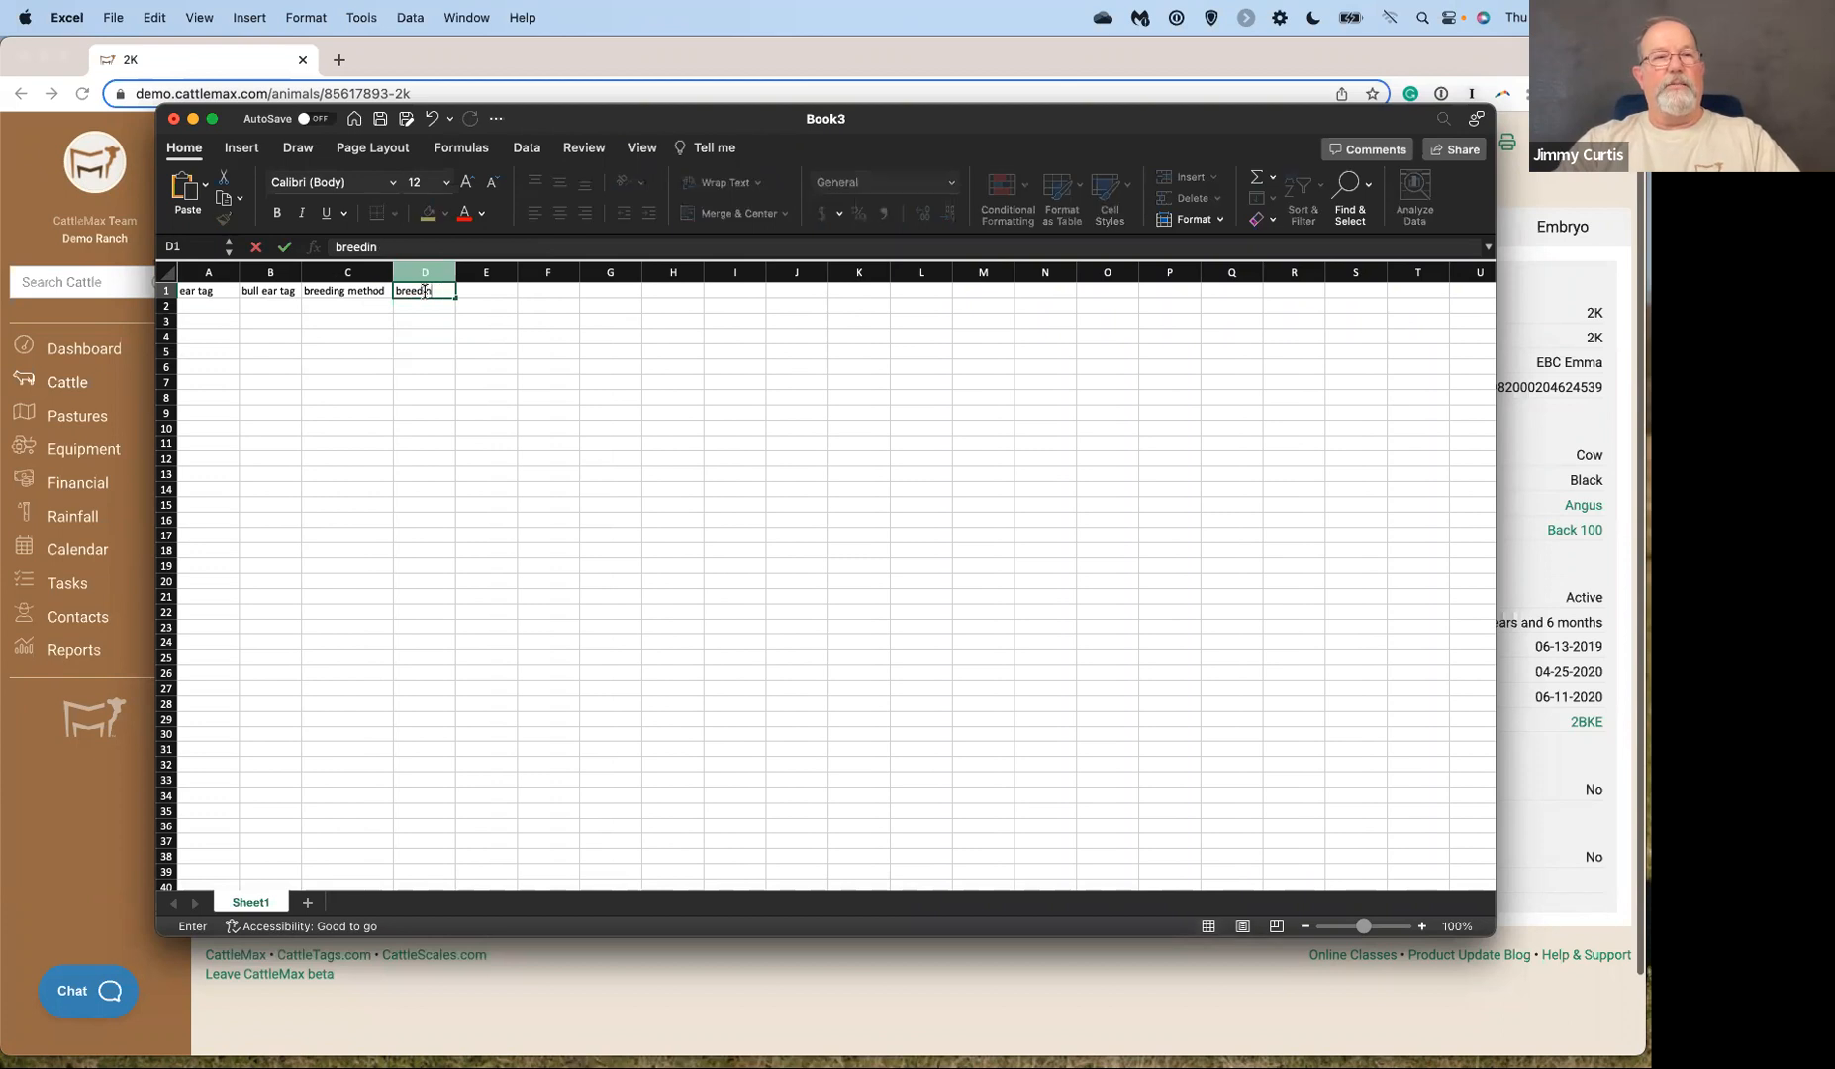
{"action": "type", "text": "g date"}
{"action": "key", "text": "Tab"}
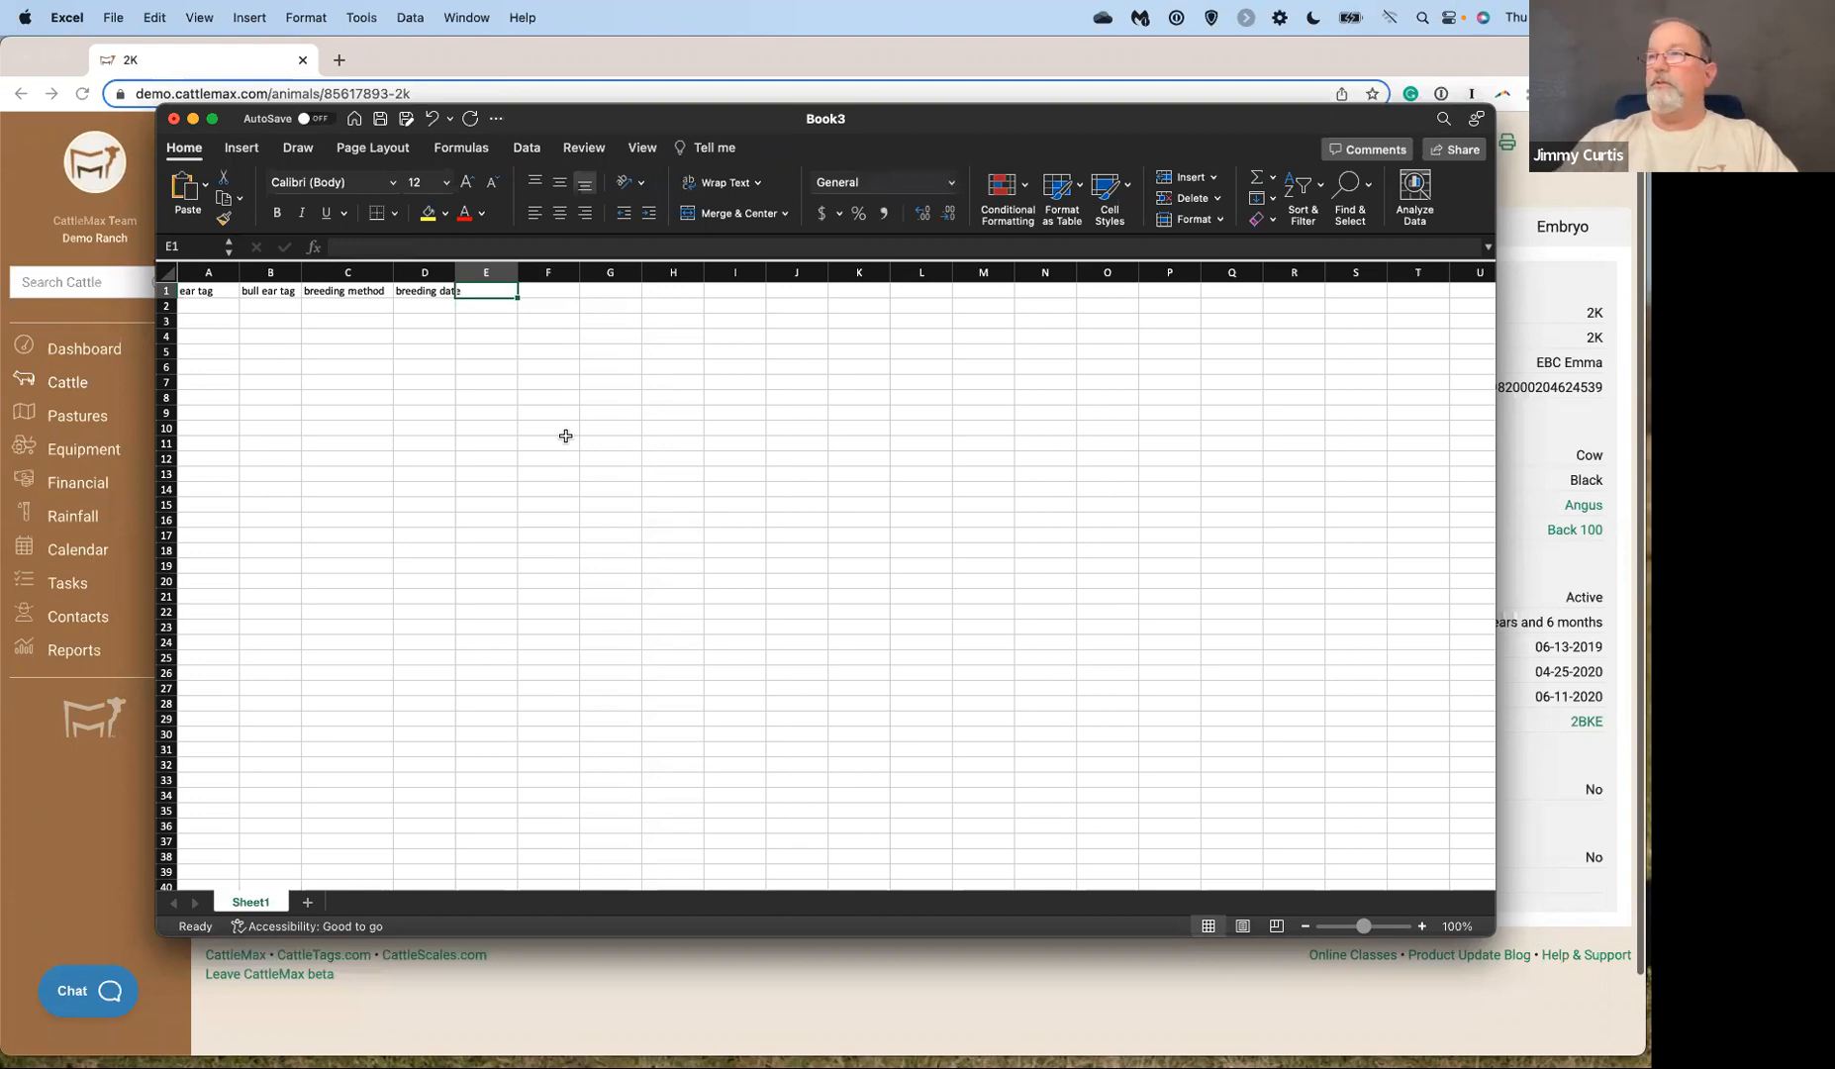
Enter the heading "breeding end date" in cell E1 and widen column E to fit it.
{"action": "type", "text": "breed"}
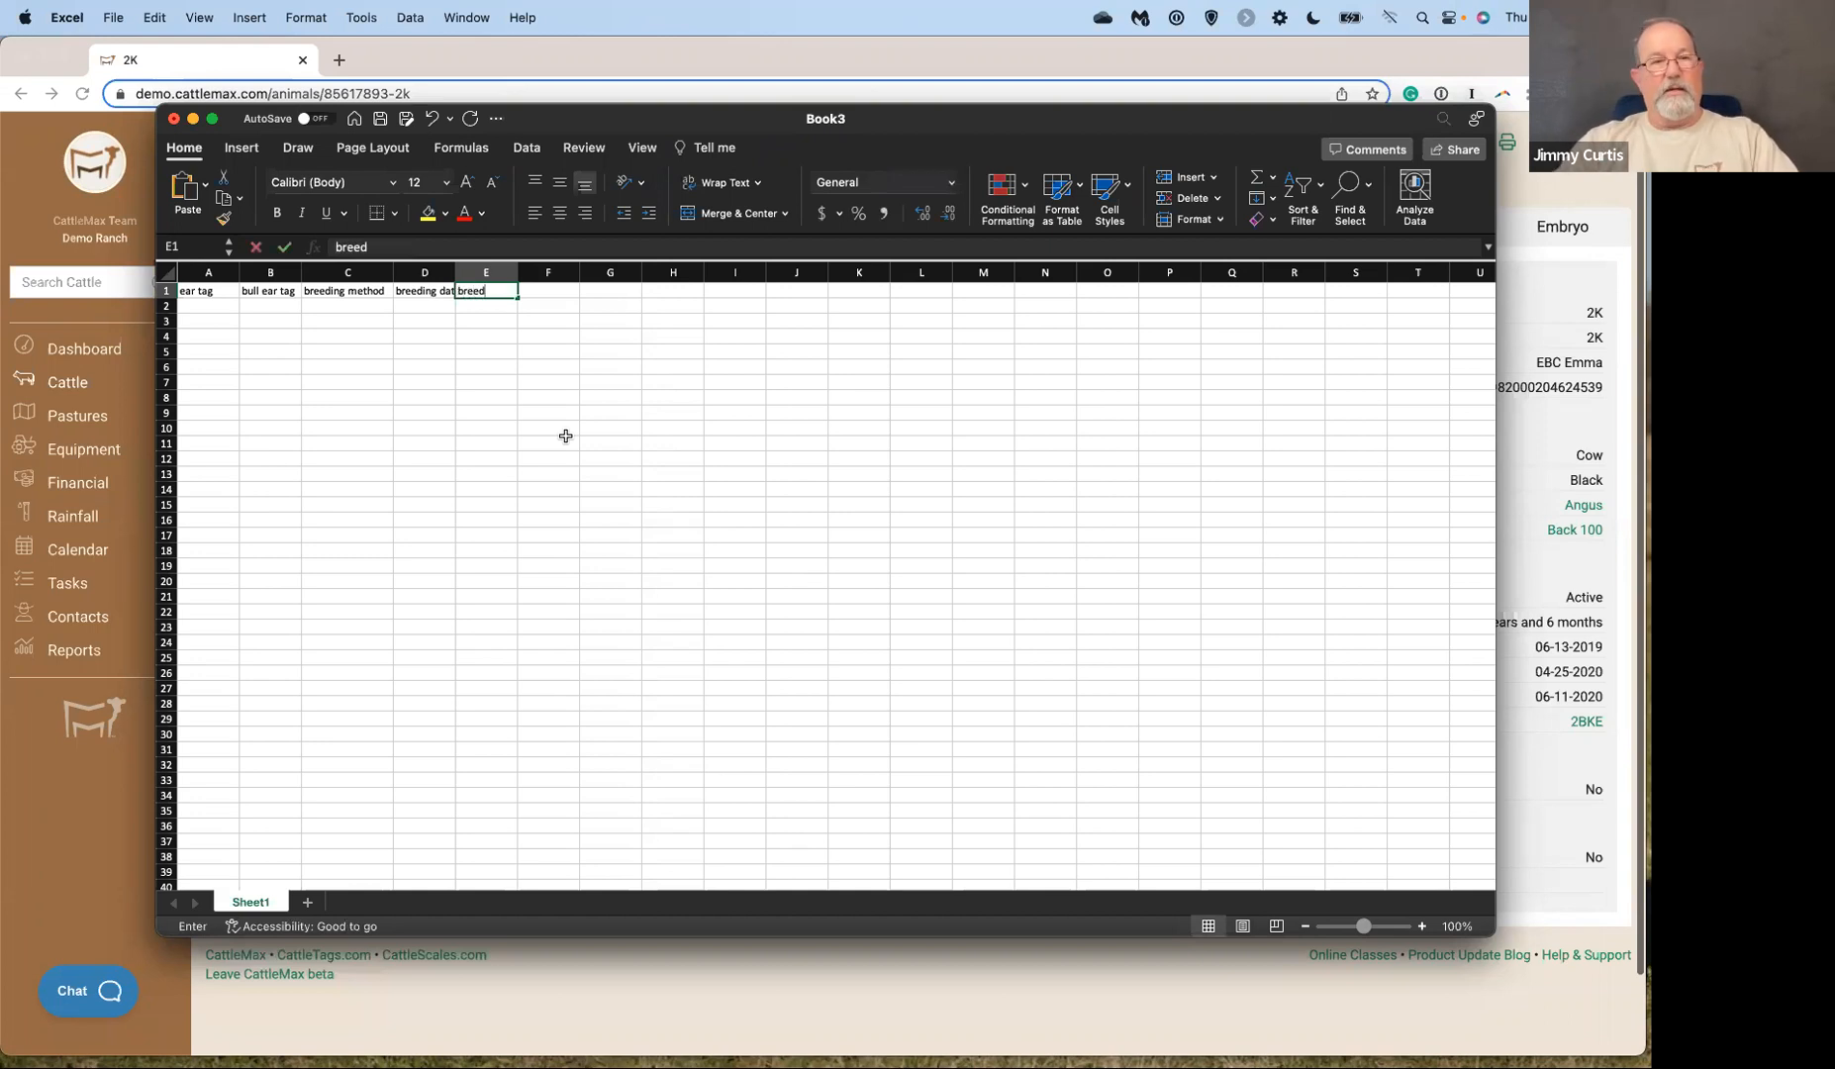
{"action": "type", "text": "ing end date"}
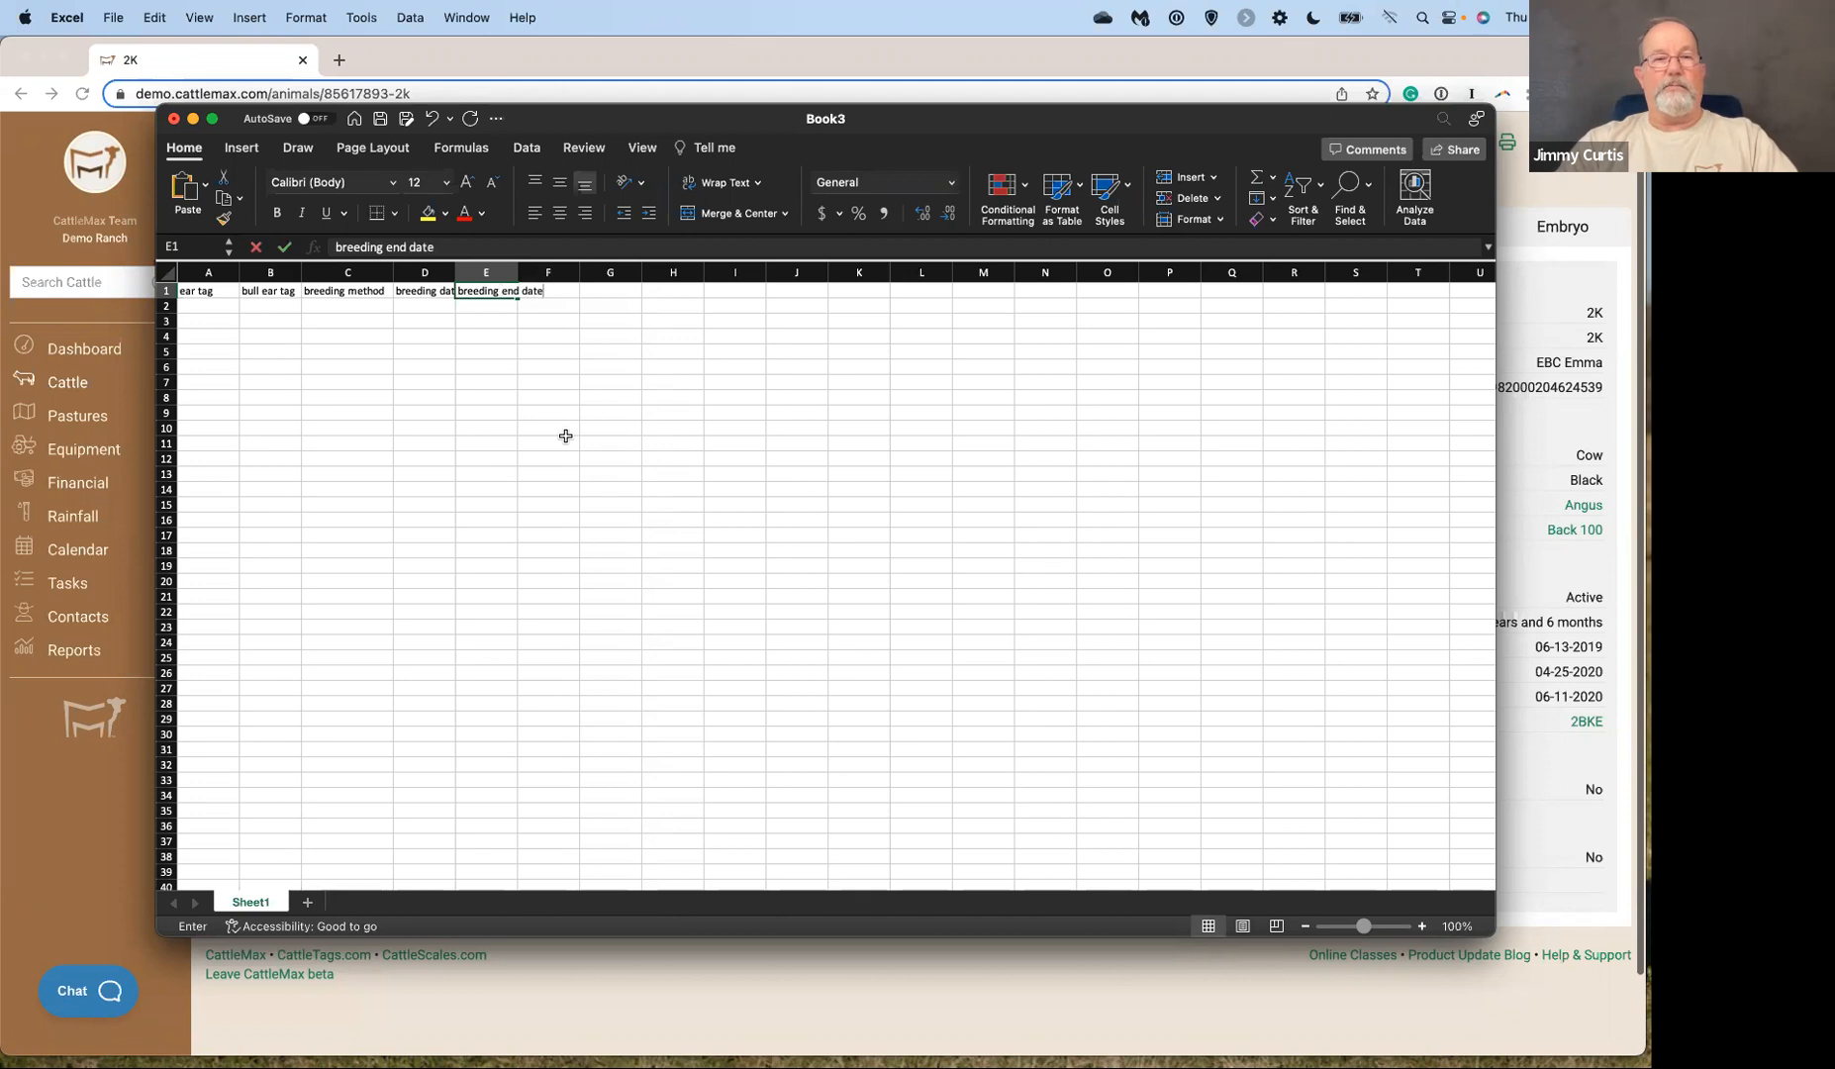
{"action": "key", "text": "Tab"}
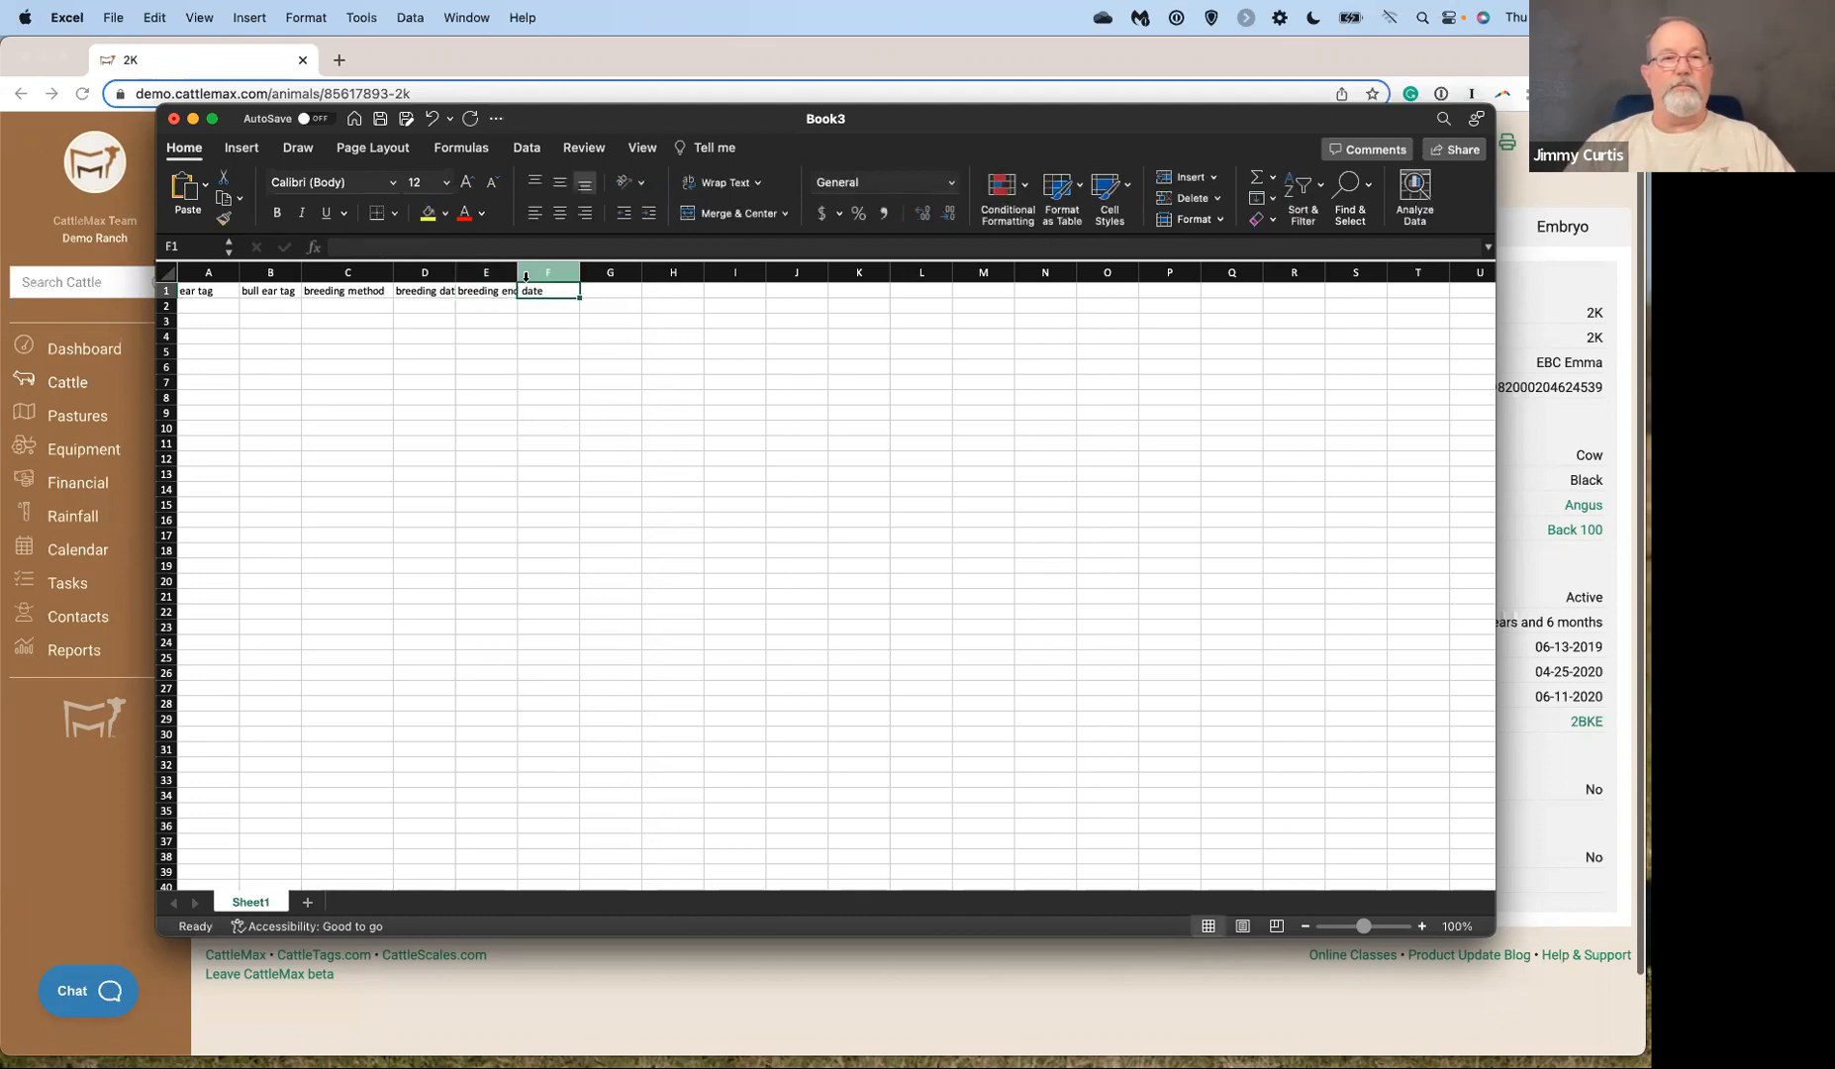
{"action": "left_click_drag", "start_coordinate": [523, 270], "coordinate": [548, 271]}
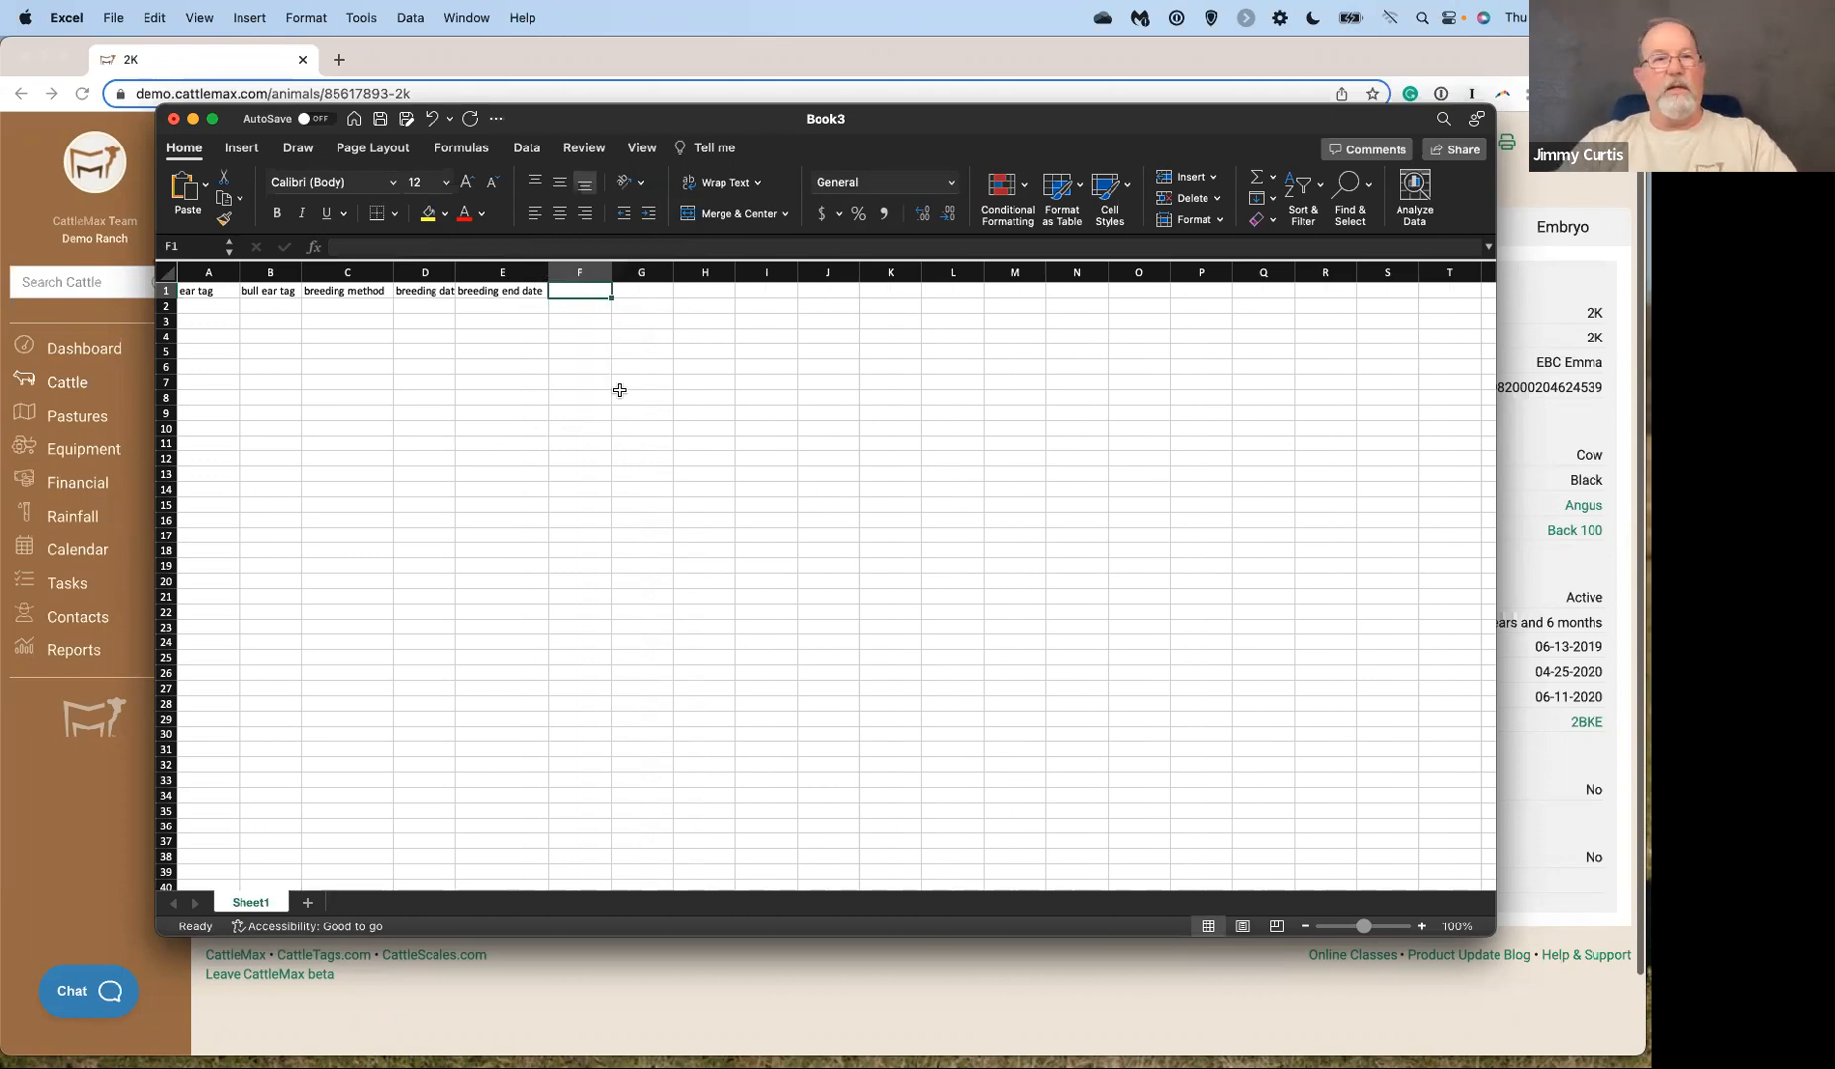
Enter the headings "comments" in F1 and "techinian" in G1.
{"action": "type", "text": "comments"}
{"action": "key", "text": "Tab"}
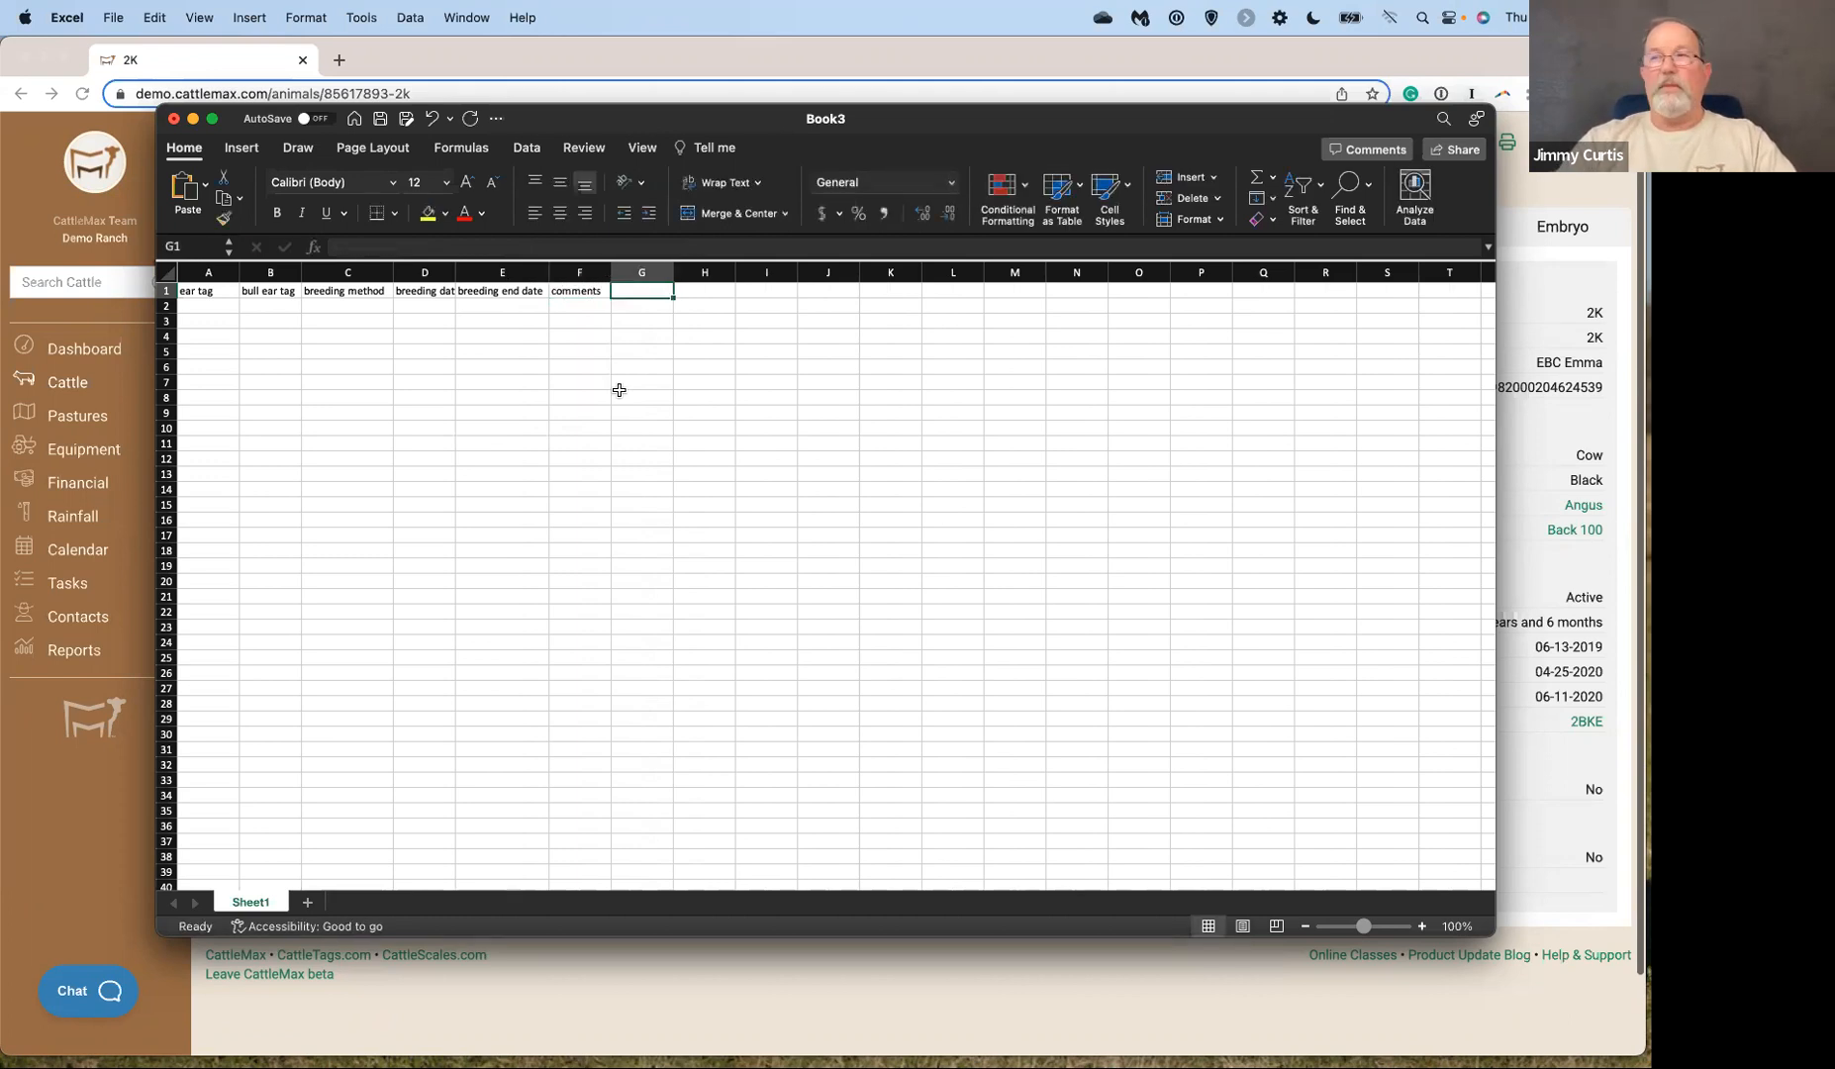
{"action": "type", "text": "techi"}
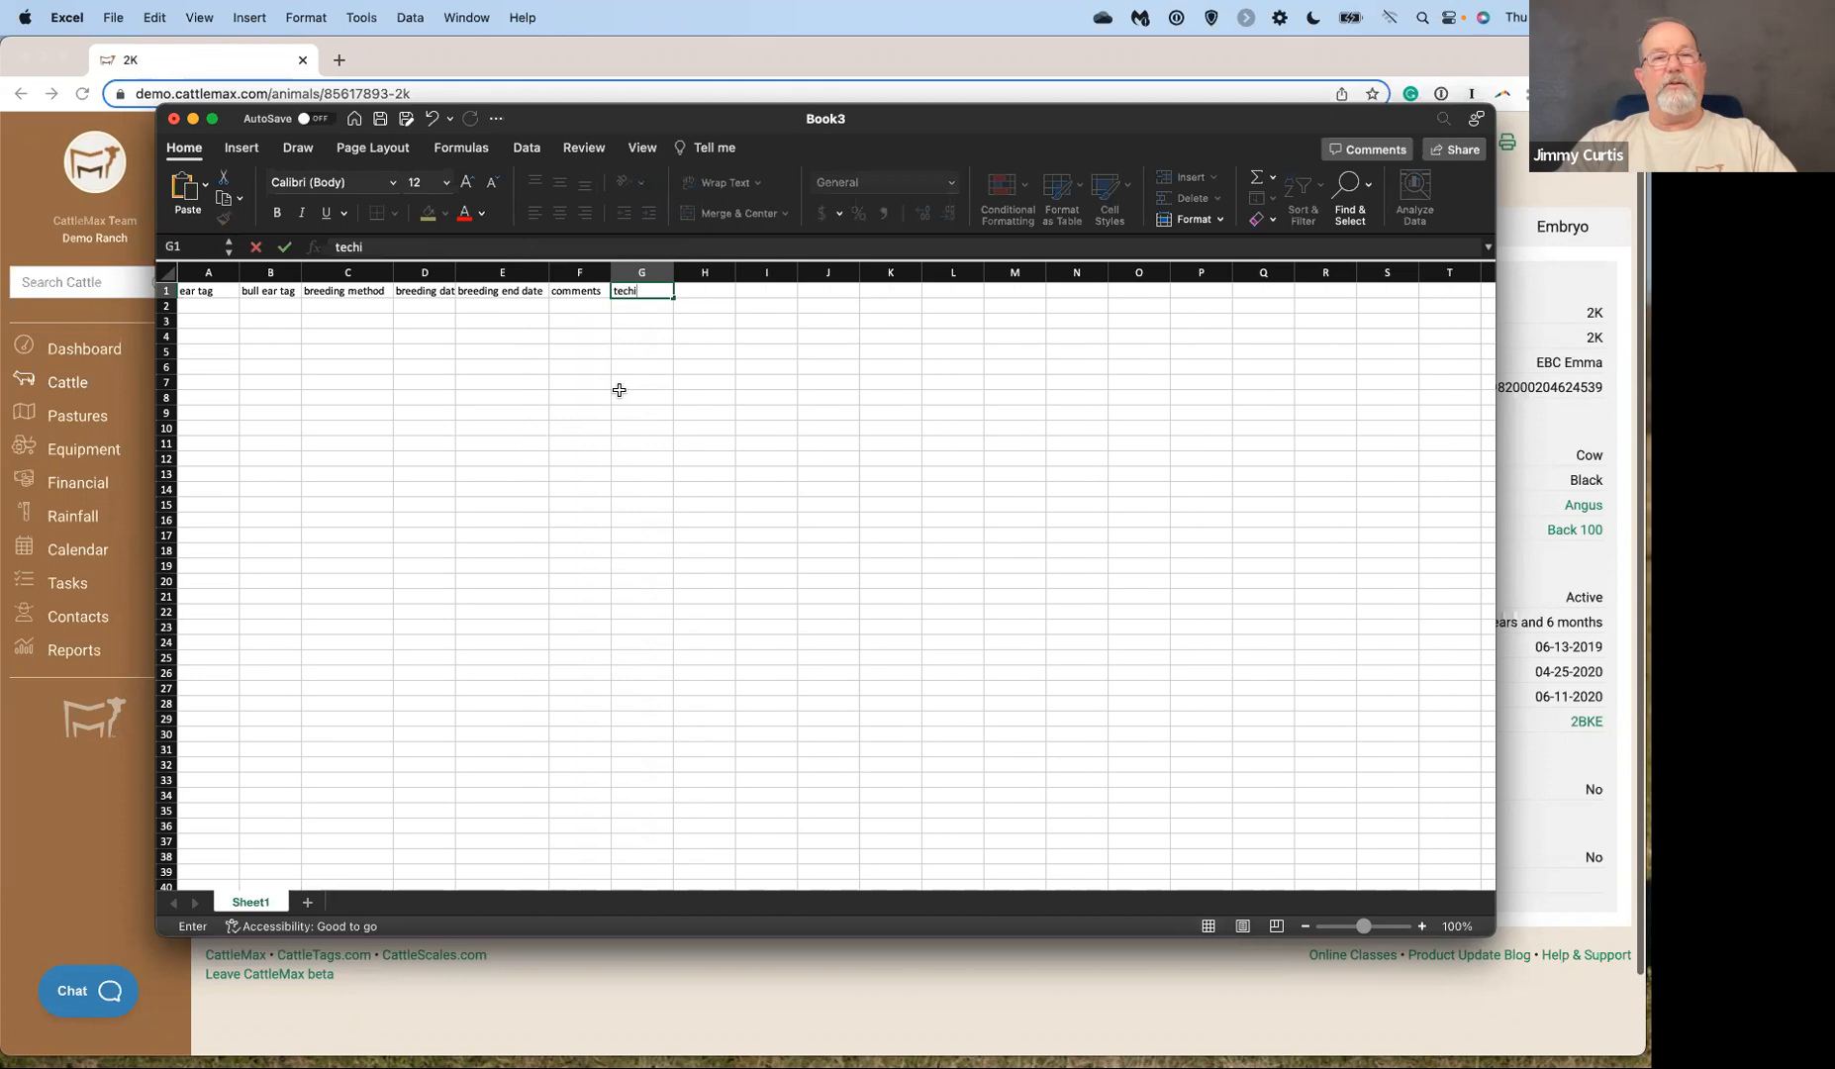
{"action": "type", "text": "nian"}
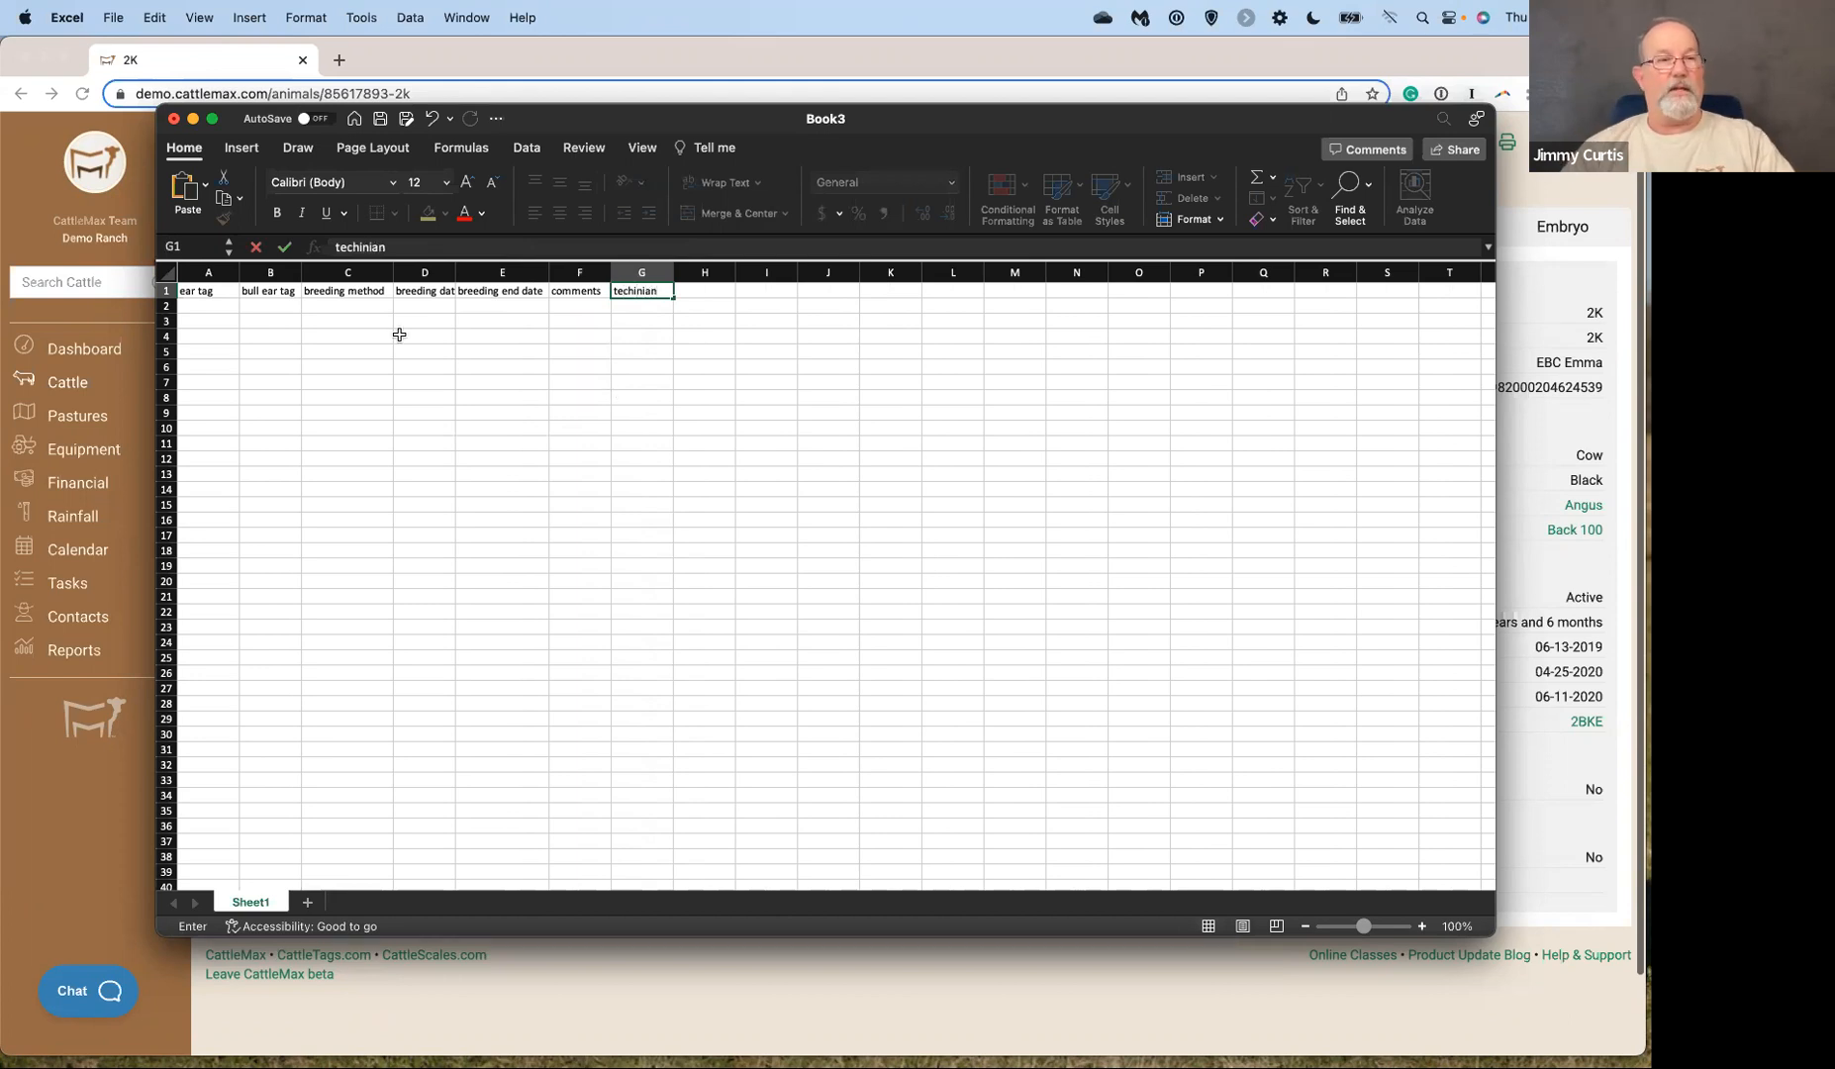
Fill row 2 with ear tag 2K, bull ear tag 4020 and breeding method AI.
{"action": "left_click", "coordinate": [216, 310]}
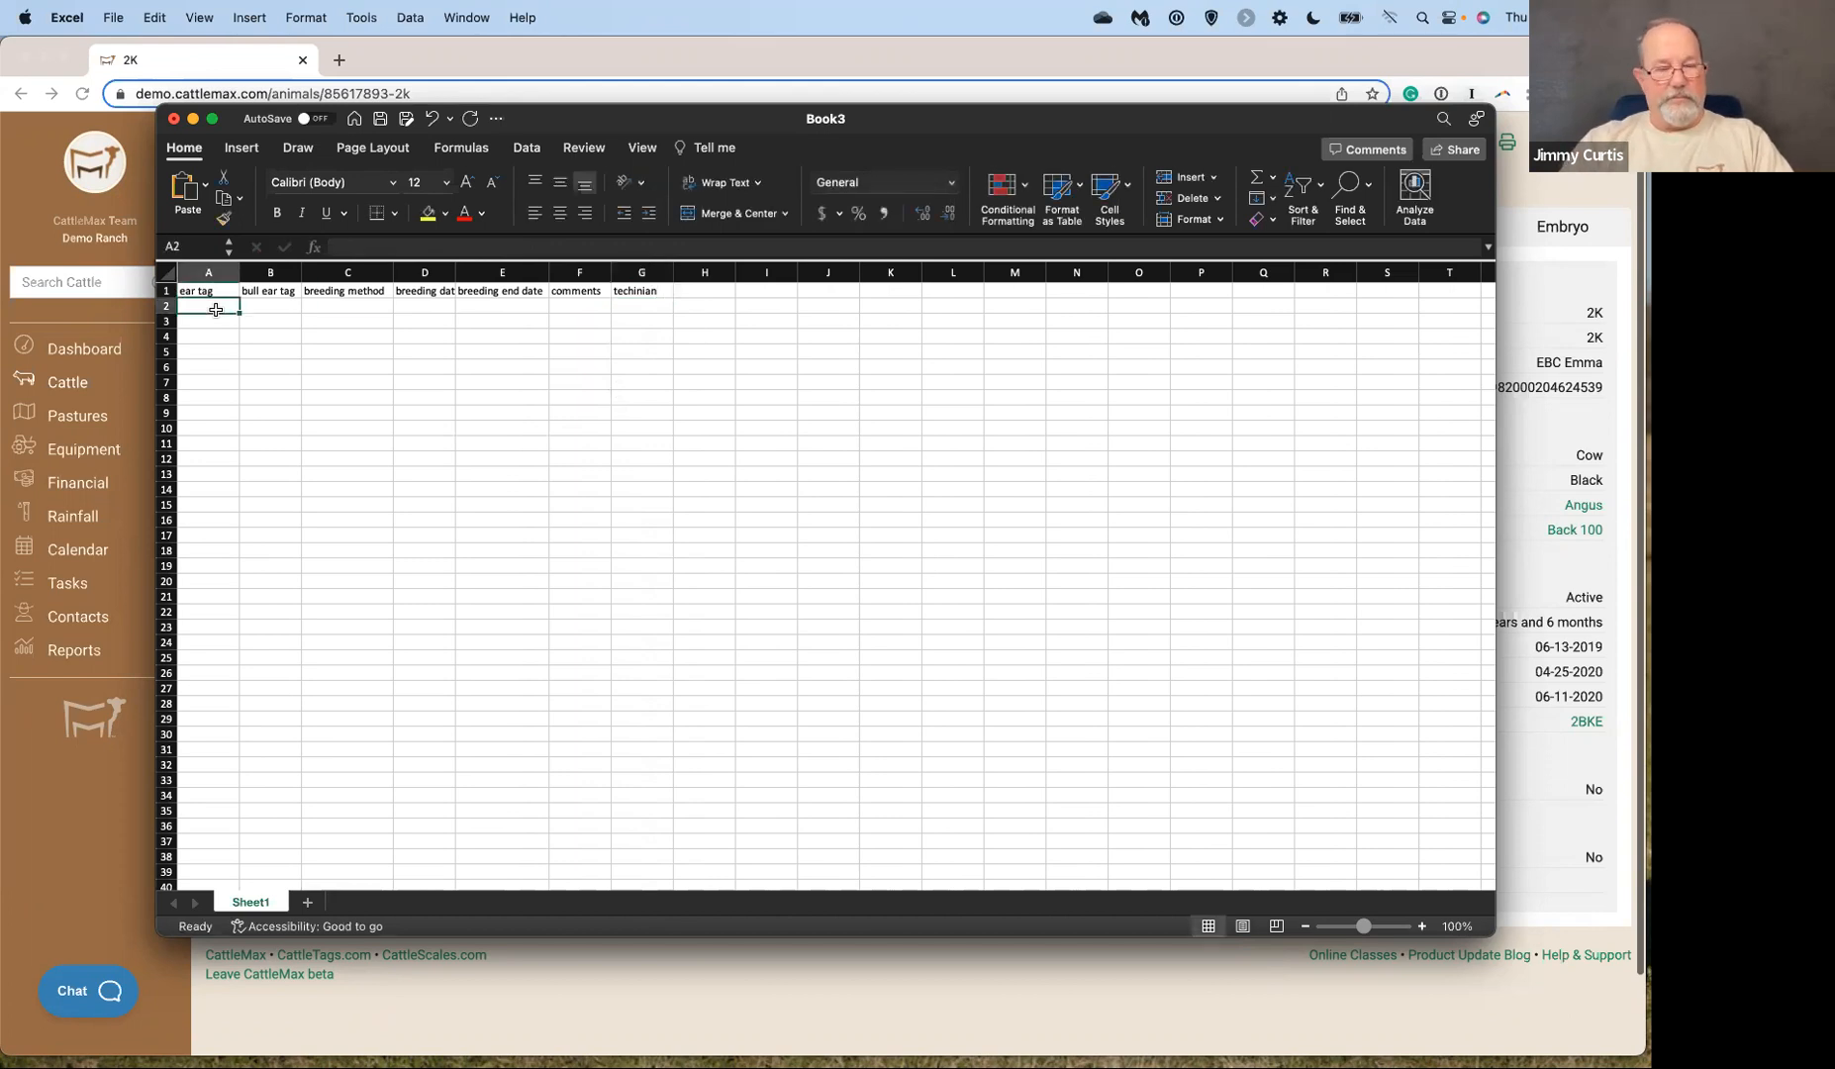
{"action": "type", "text": "2K"}
{"action": "key", "text": "Tab"}
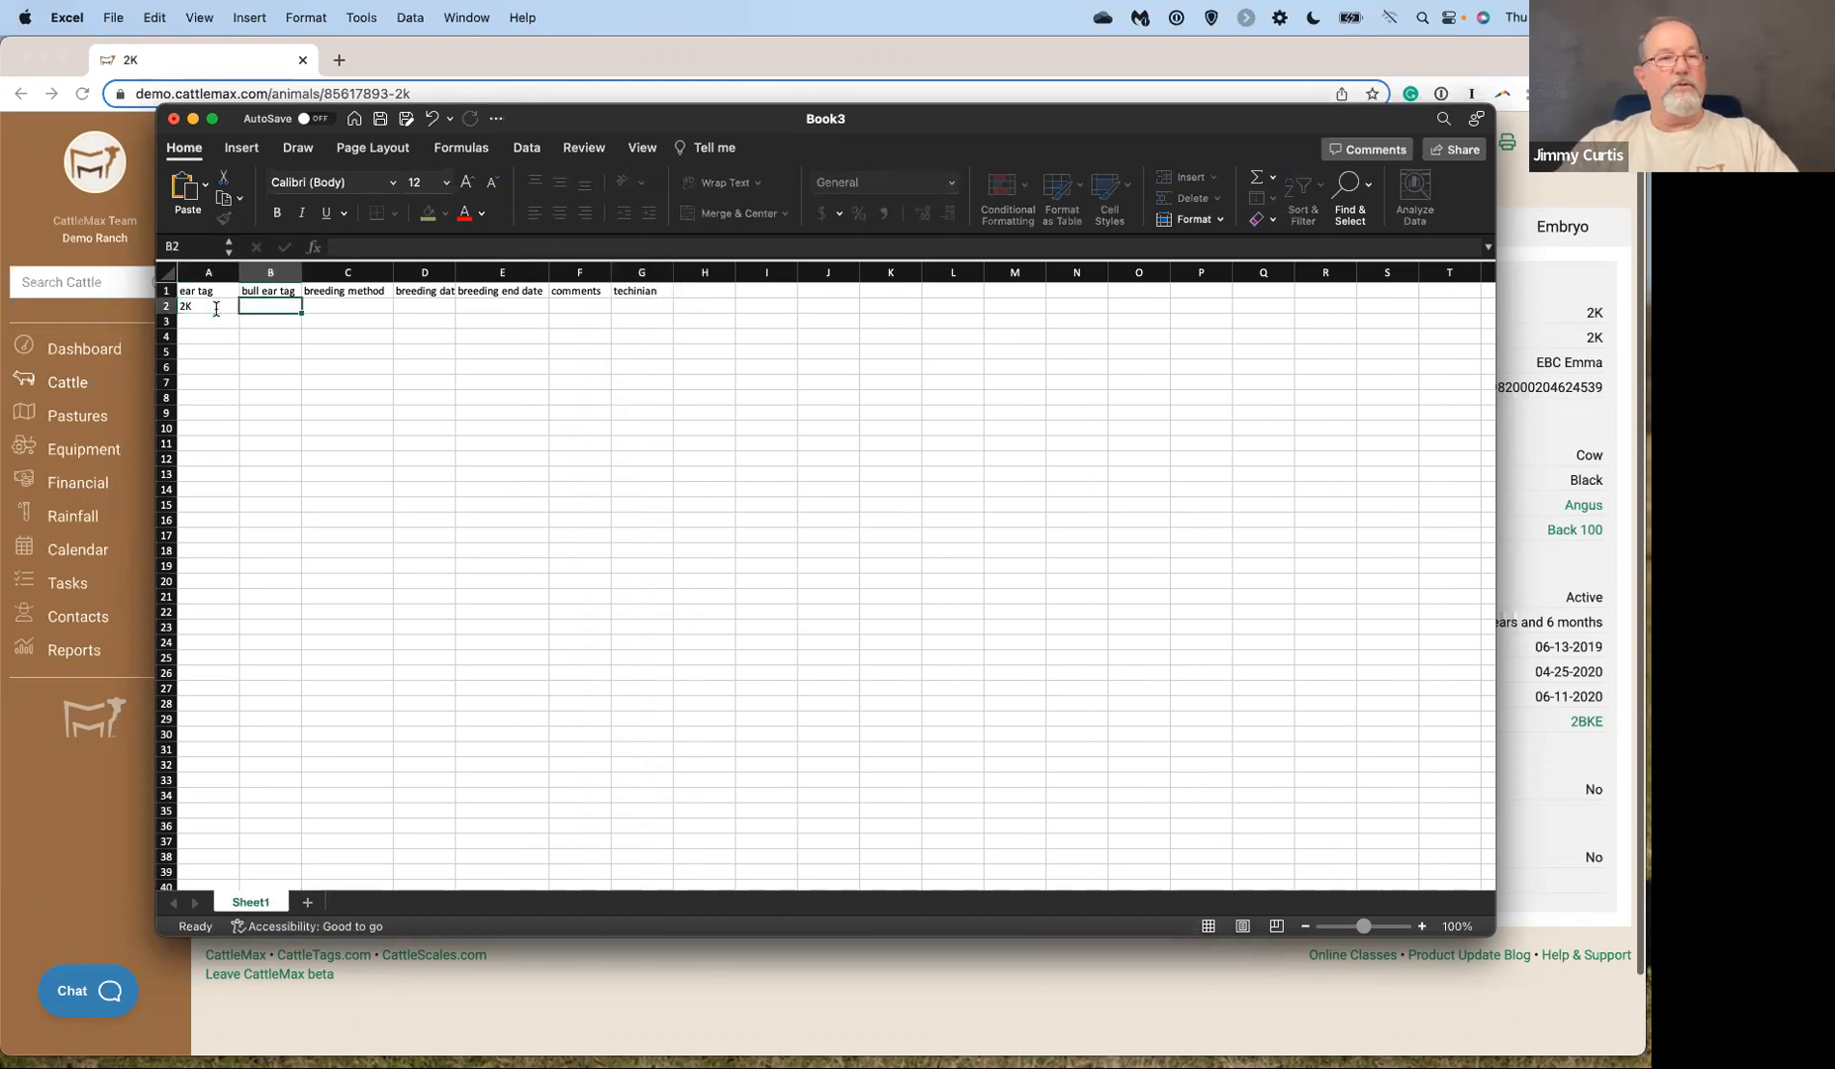
{"action": "type", "text": "4020"}
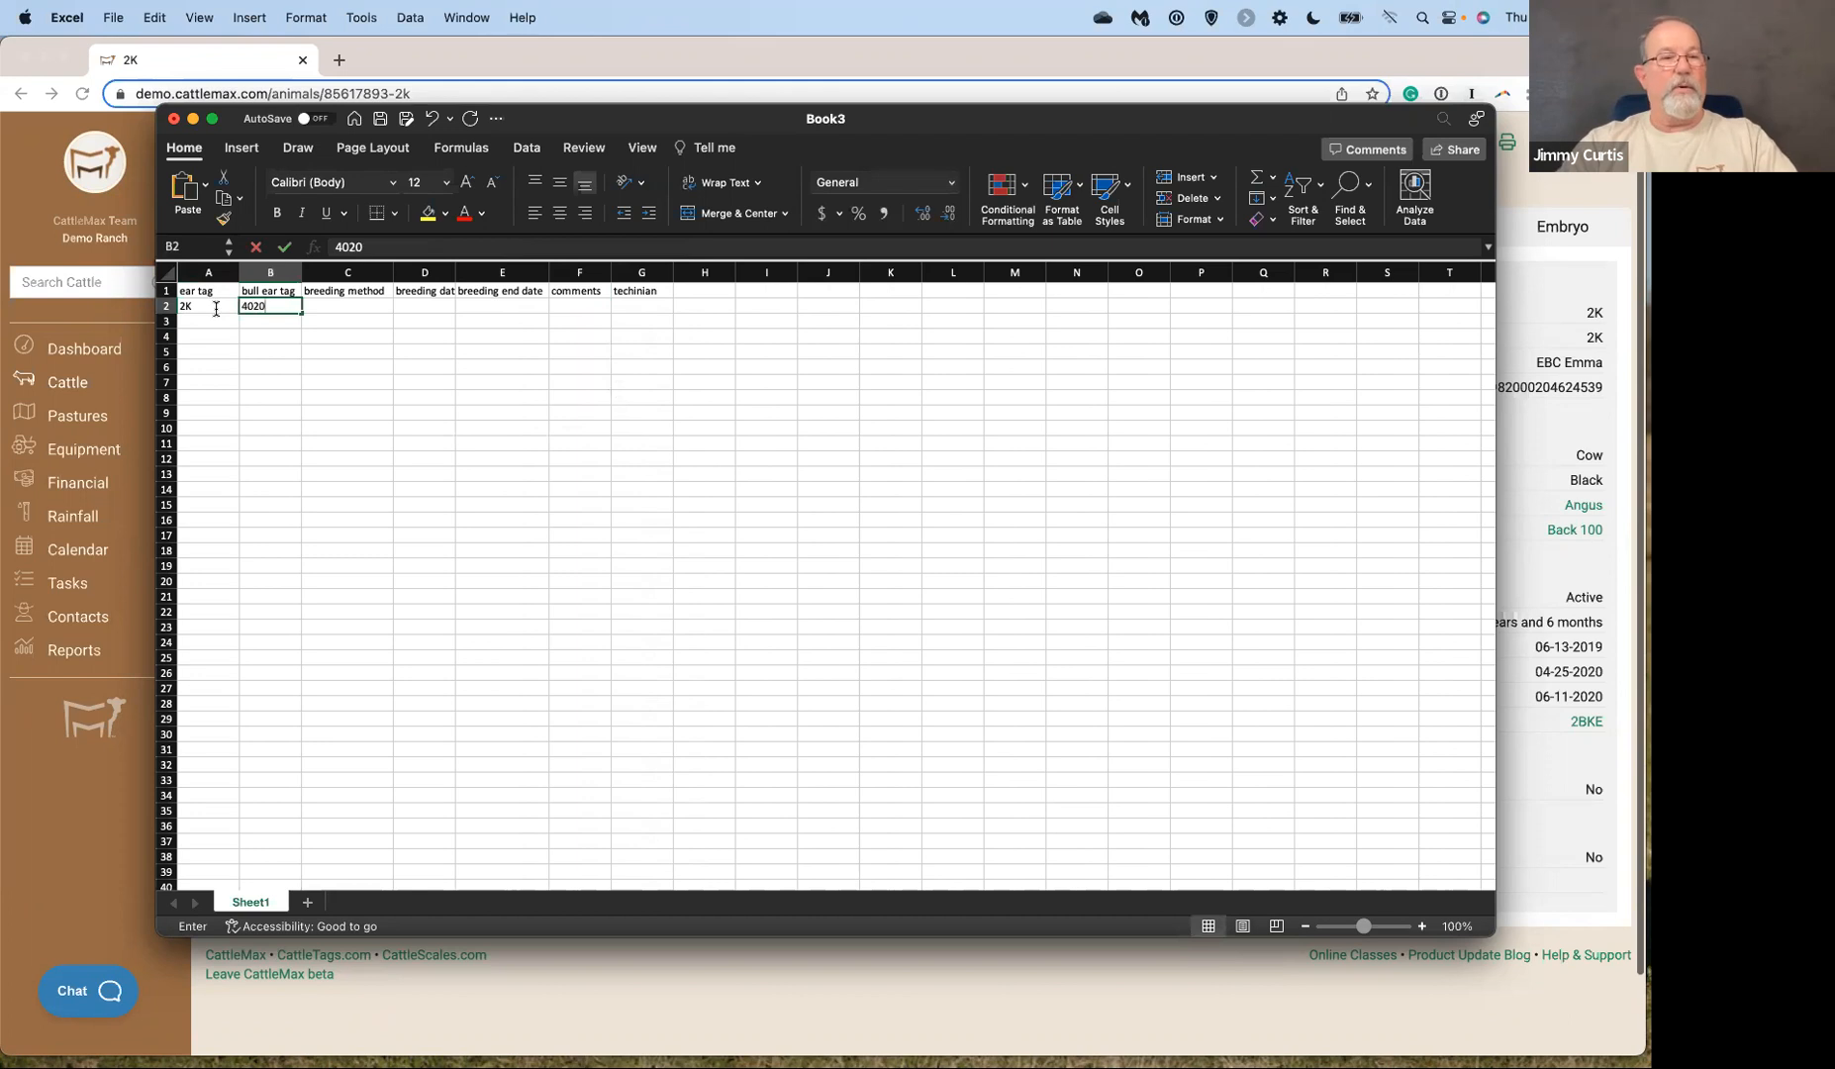
{"action": "key", "text": "Tab"}
{"action": "type", "text": "N"}
{"action": "key", "text": "BackSpace"}
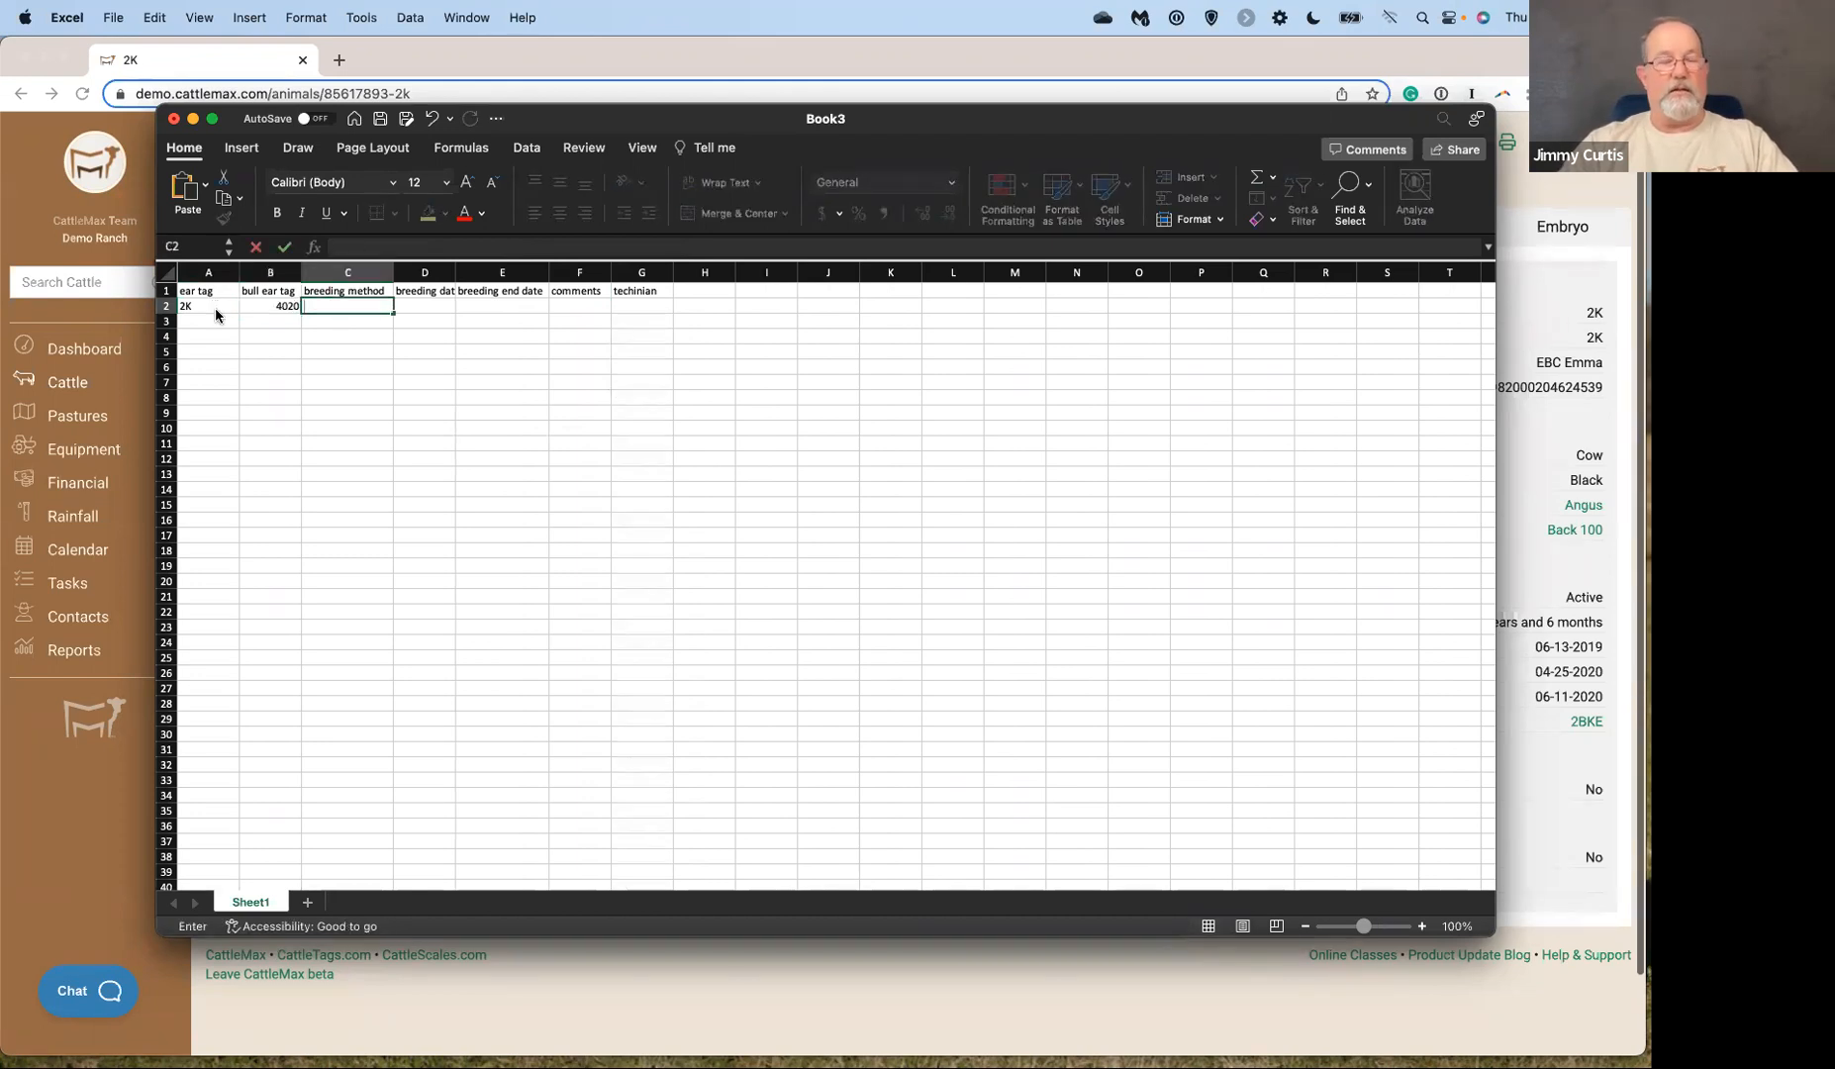
{"action": "type", "text": "AI"}
{"action": "key", "text": "Tab"}
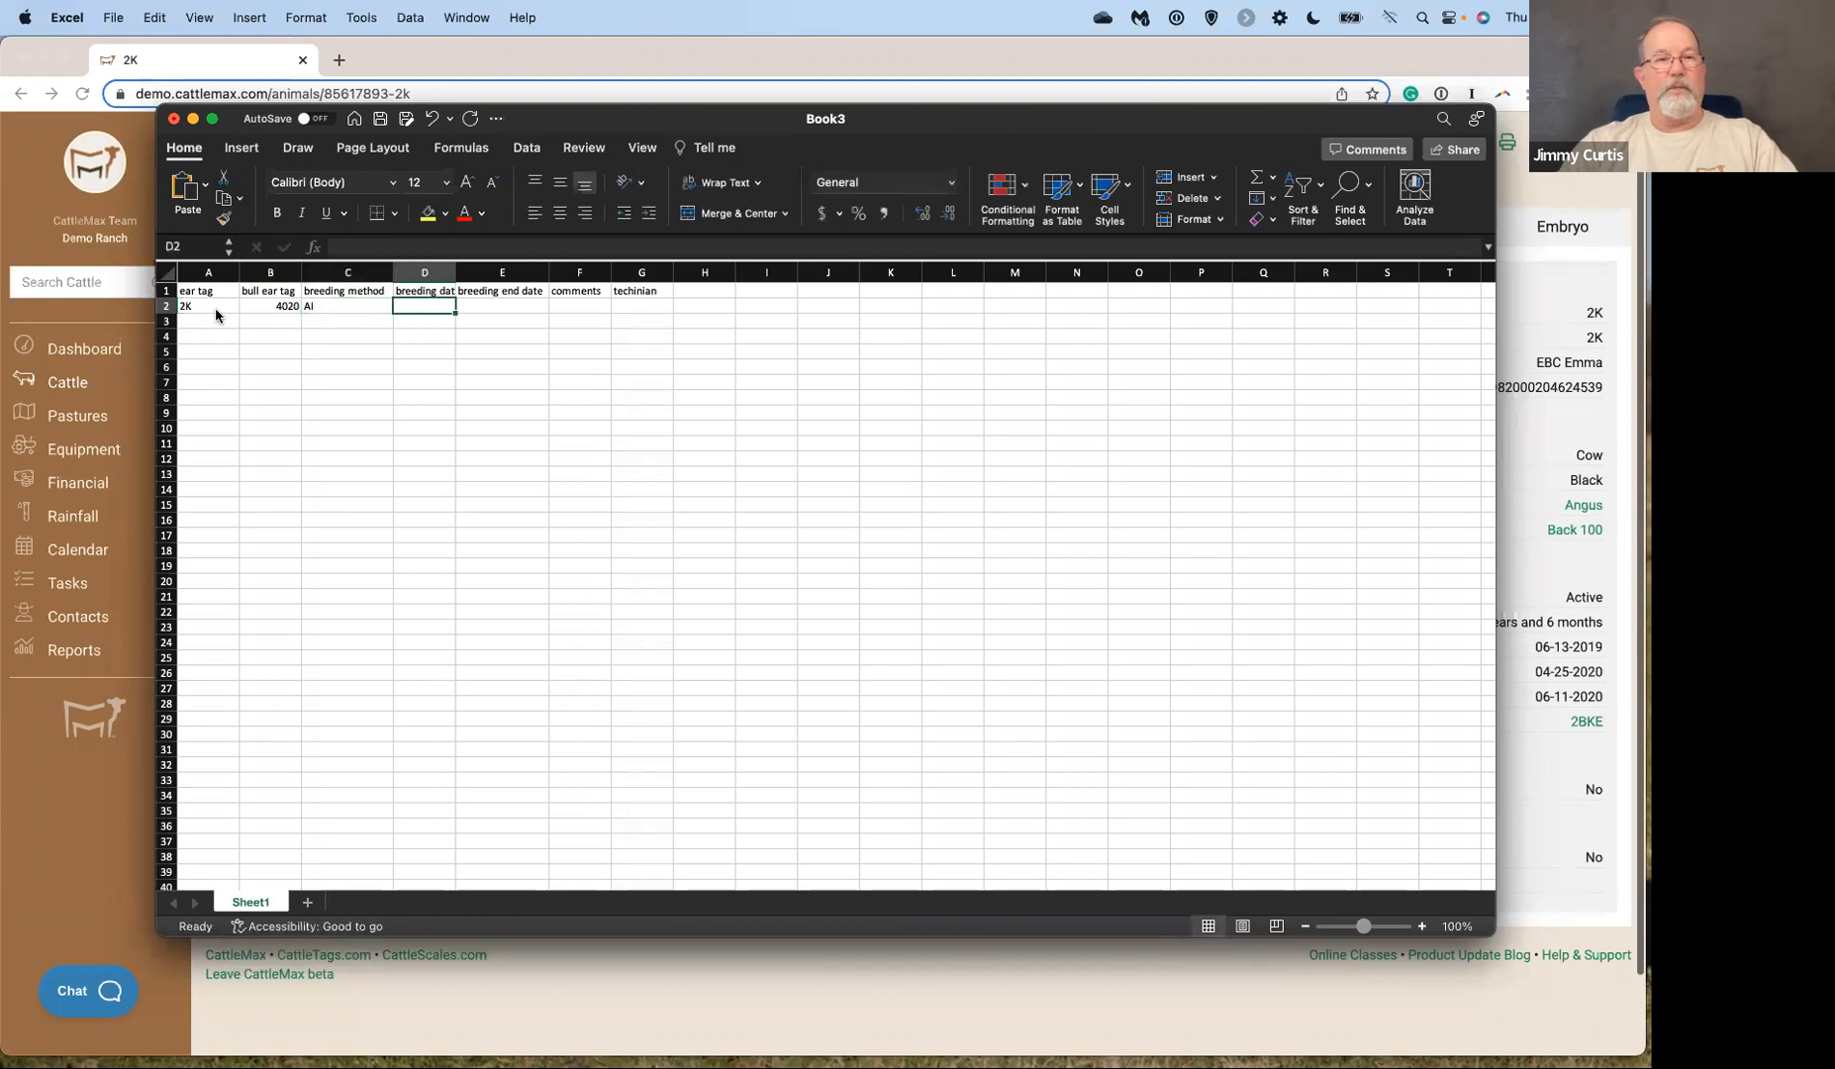
Enter the breeding date 05-10-2022 and the technician's first name in row 2, leaving the end date and comments blank.
{"action": "type", "text": "05-"}
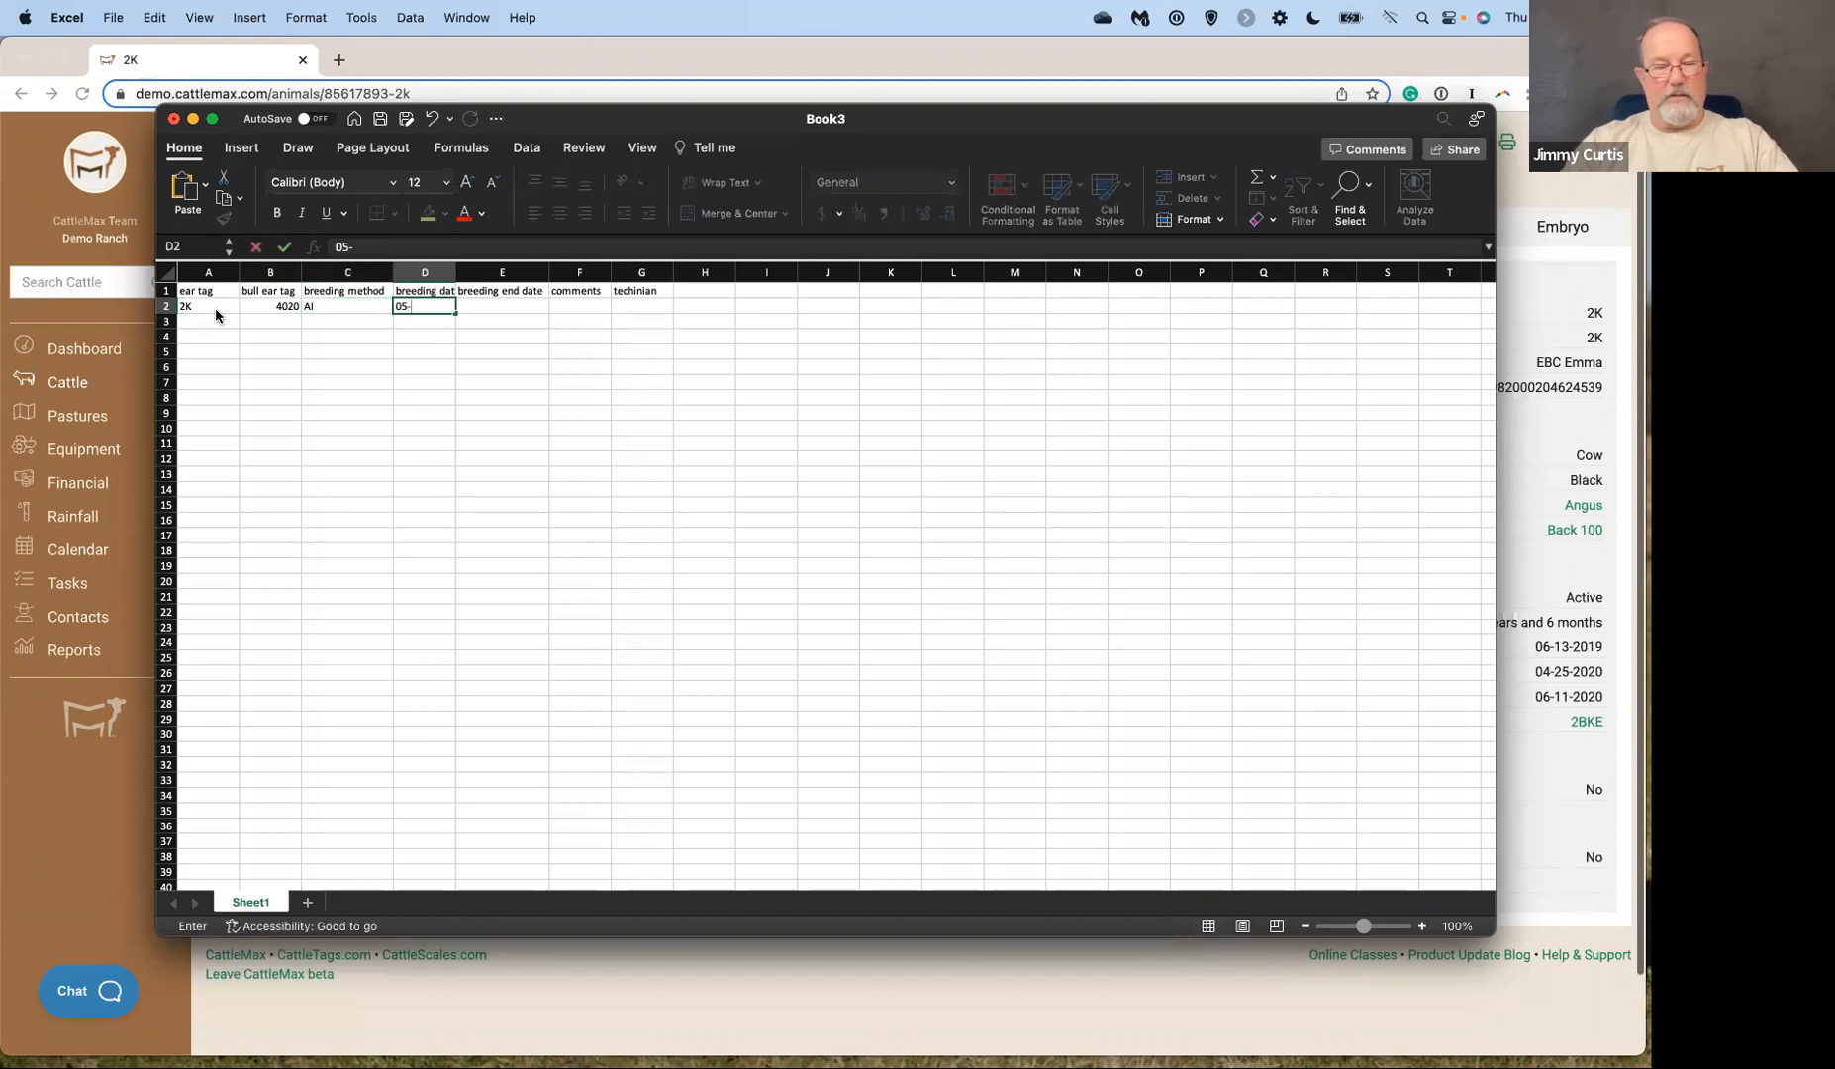
{"action": "type", "text": "10-20"}
{"action": "type", "text": "22"}
{"action": "key", "text": "Tab"}
{"action": "key", "text": "Tab"}
{"action": "key", "text": "Tab"}
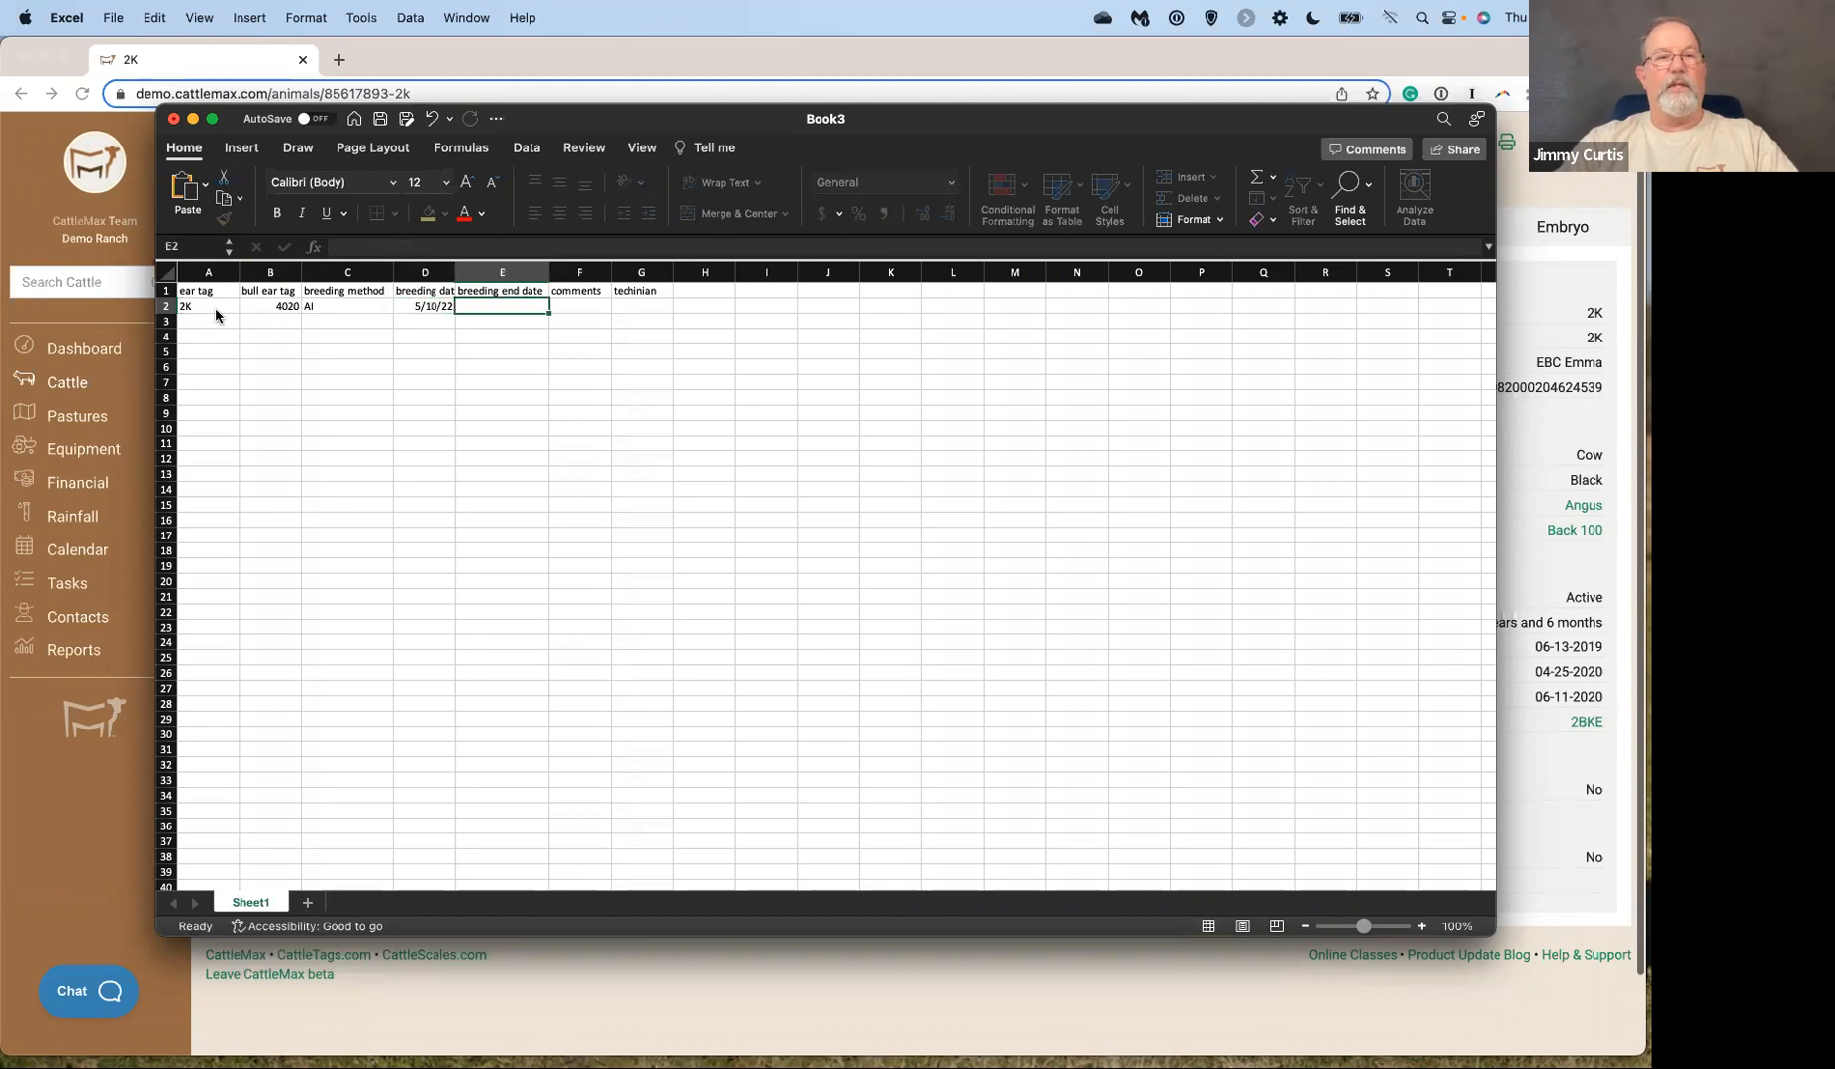
{"action": "type", "text": "Jimmy"}
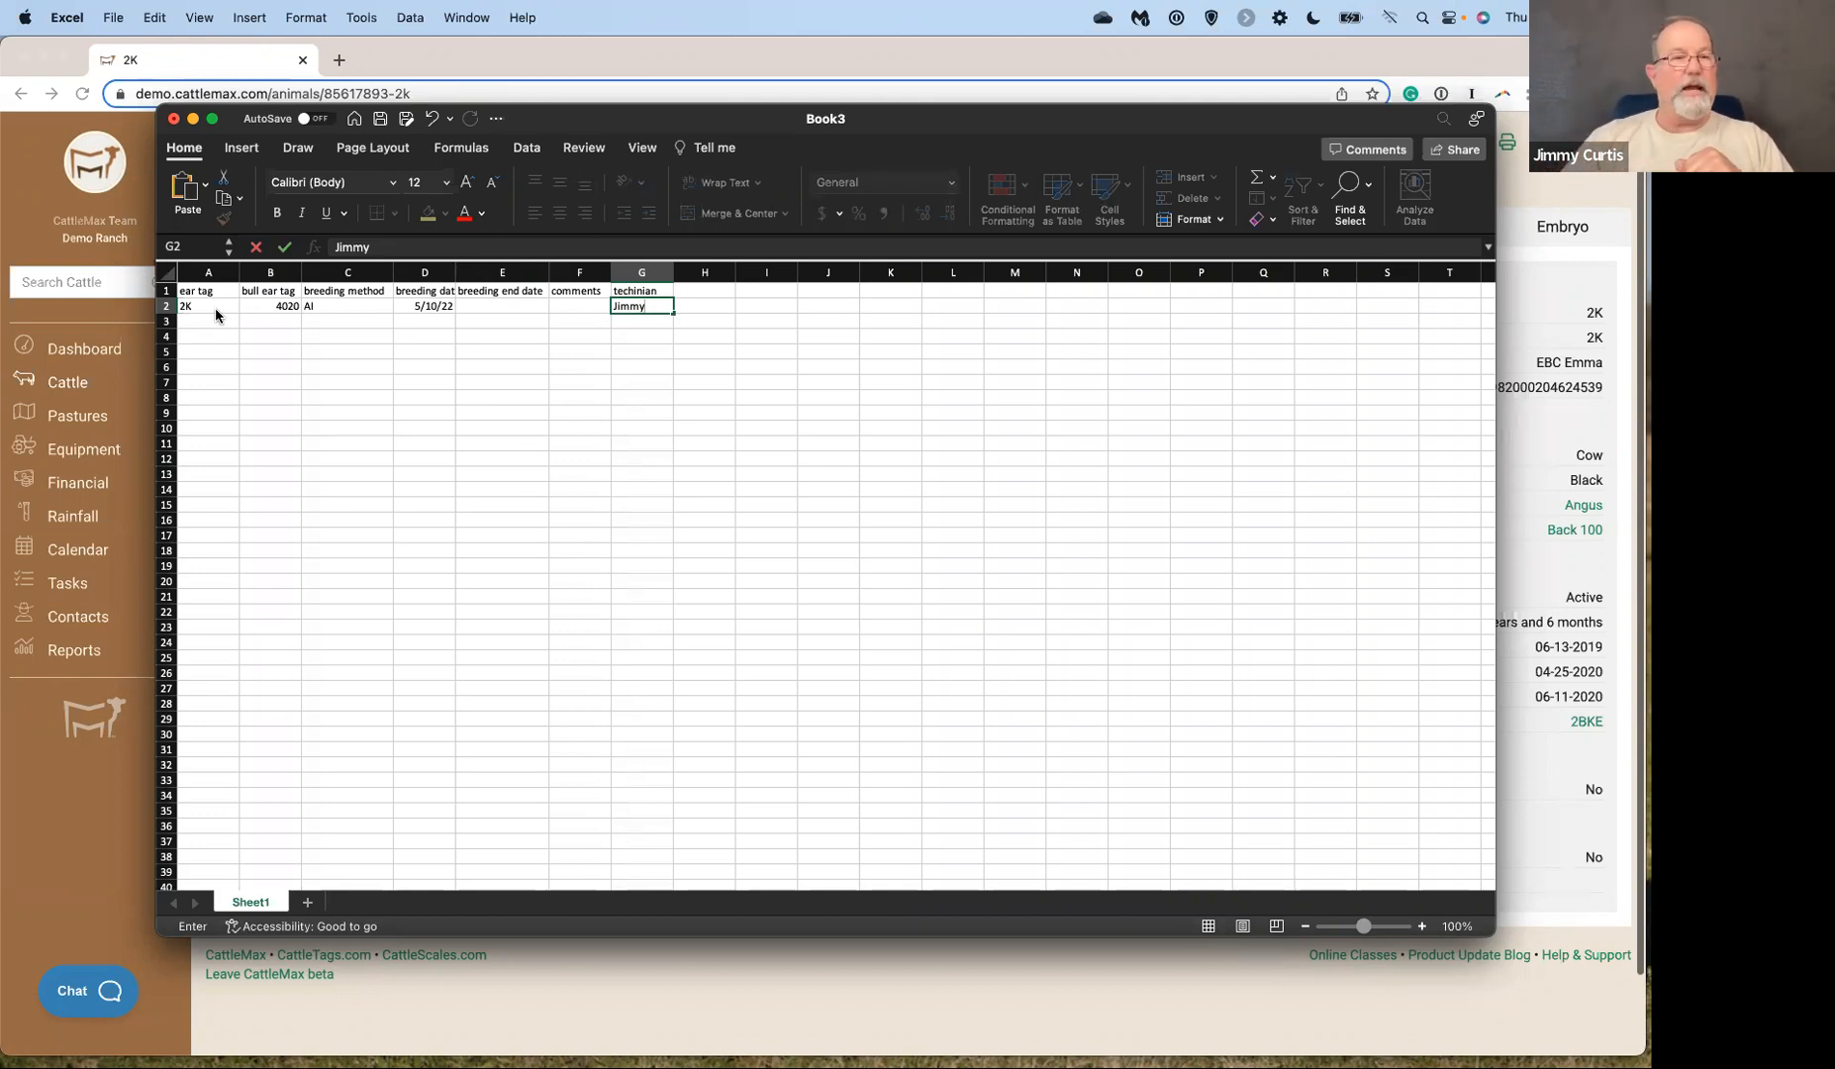
{"action": "key", "text": "Return"}
Fill row 3 with ear tag 2K, bull ear tag R365 and breeding method NS.
{"action": "type", "text": "2"}
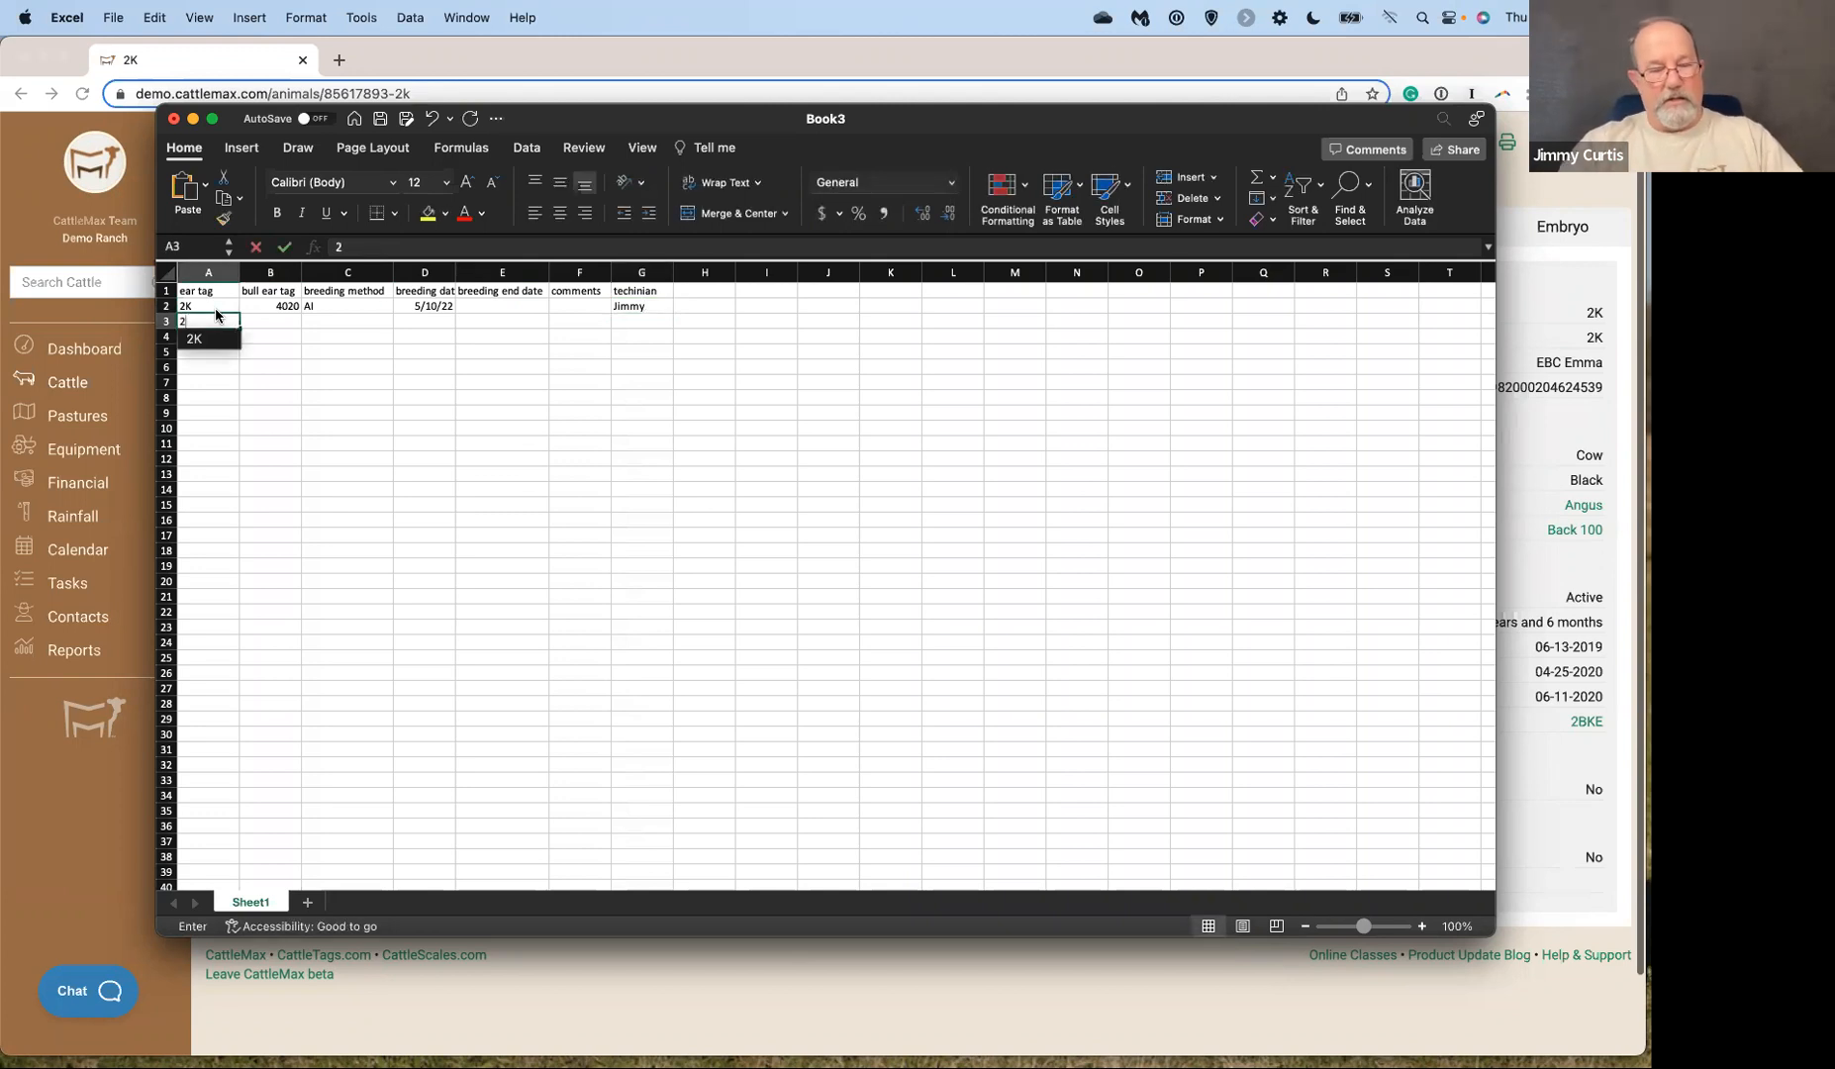
{"action": "type", "text": "K"}
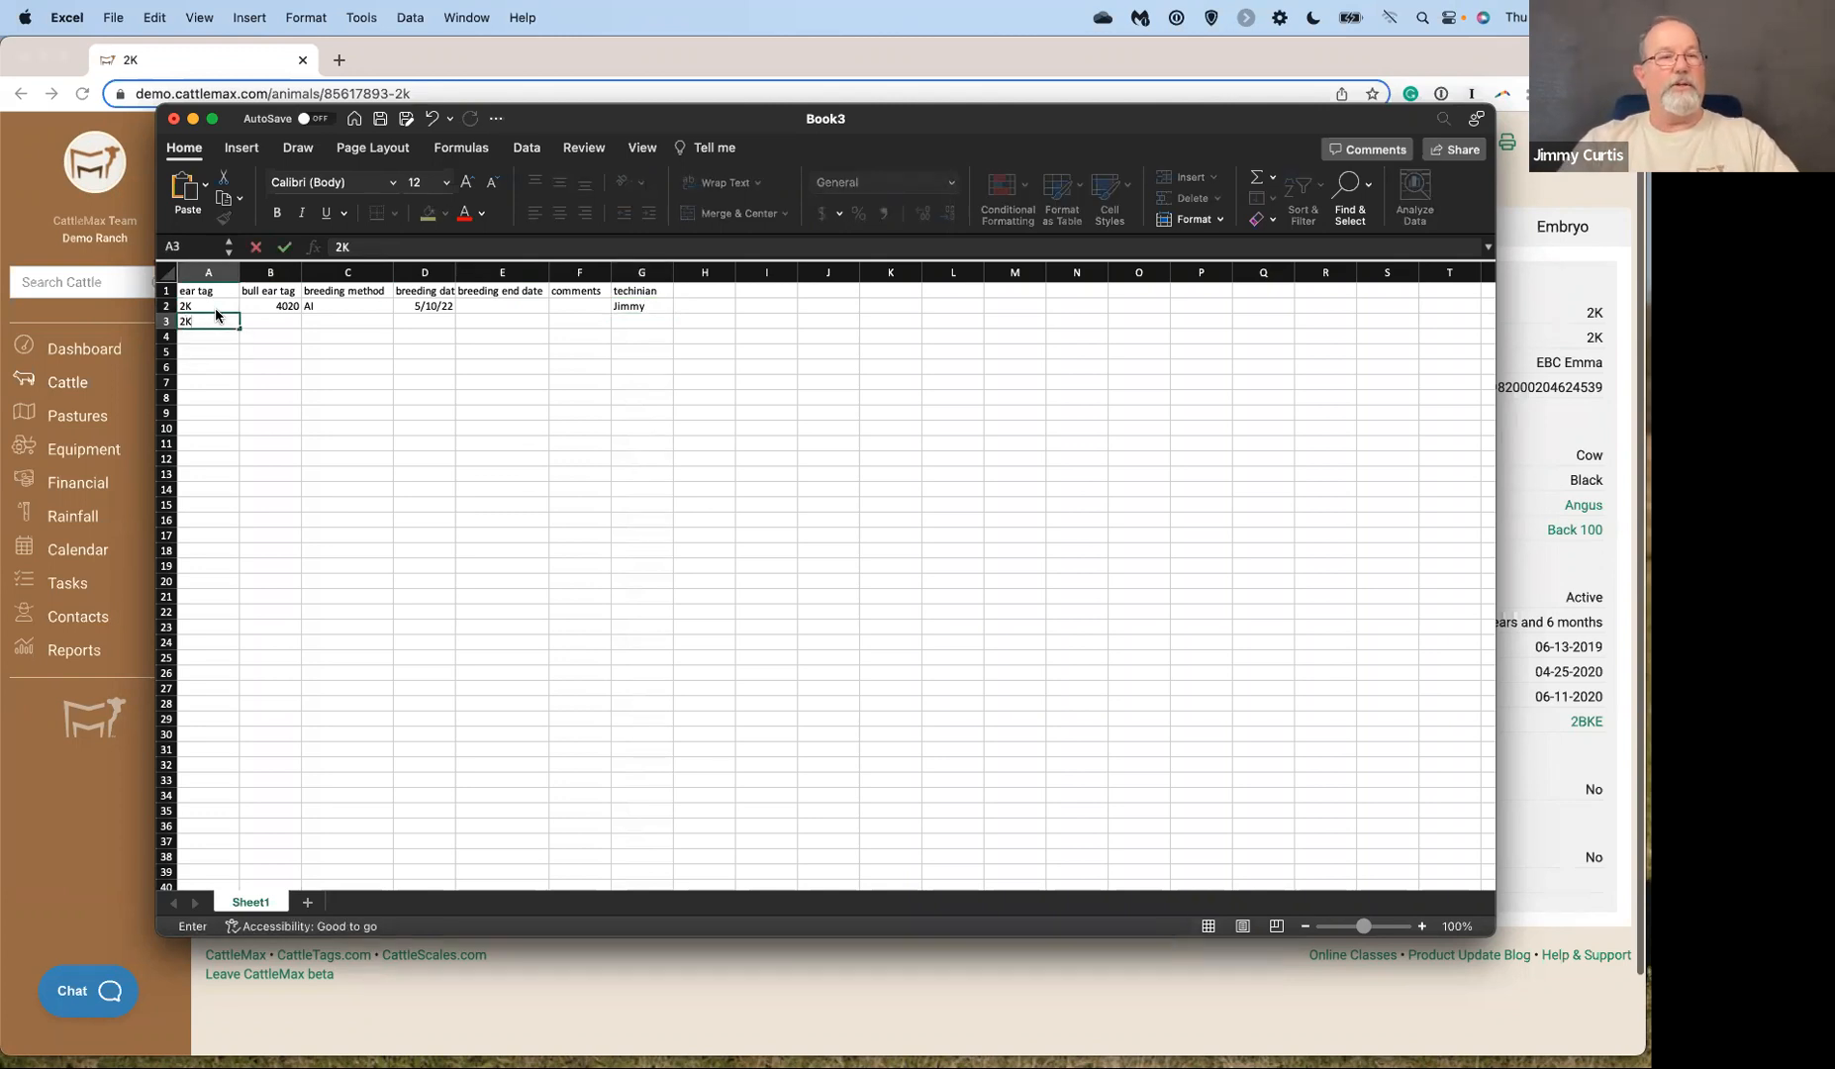
{"action": "key", "text": "Tab"}
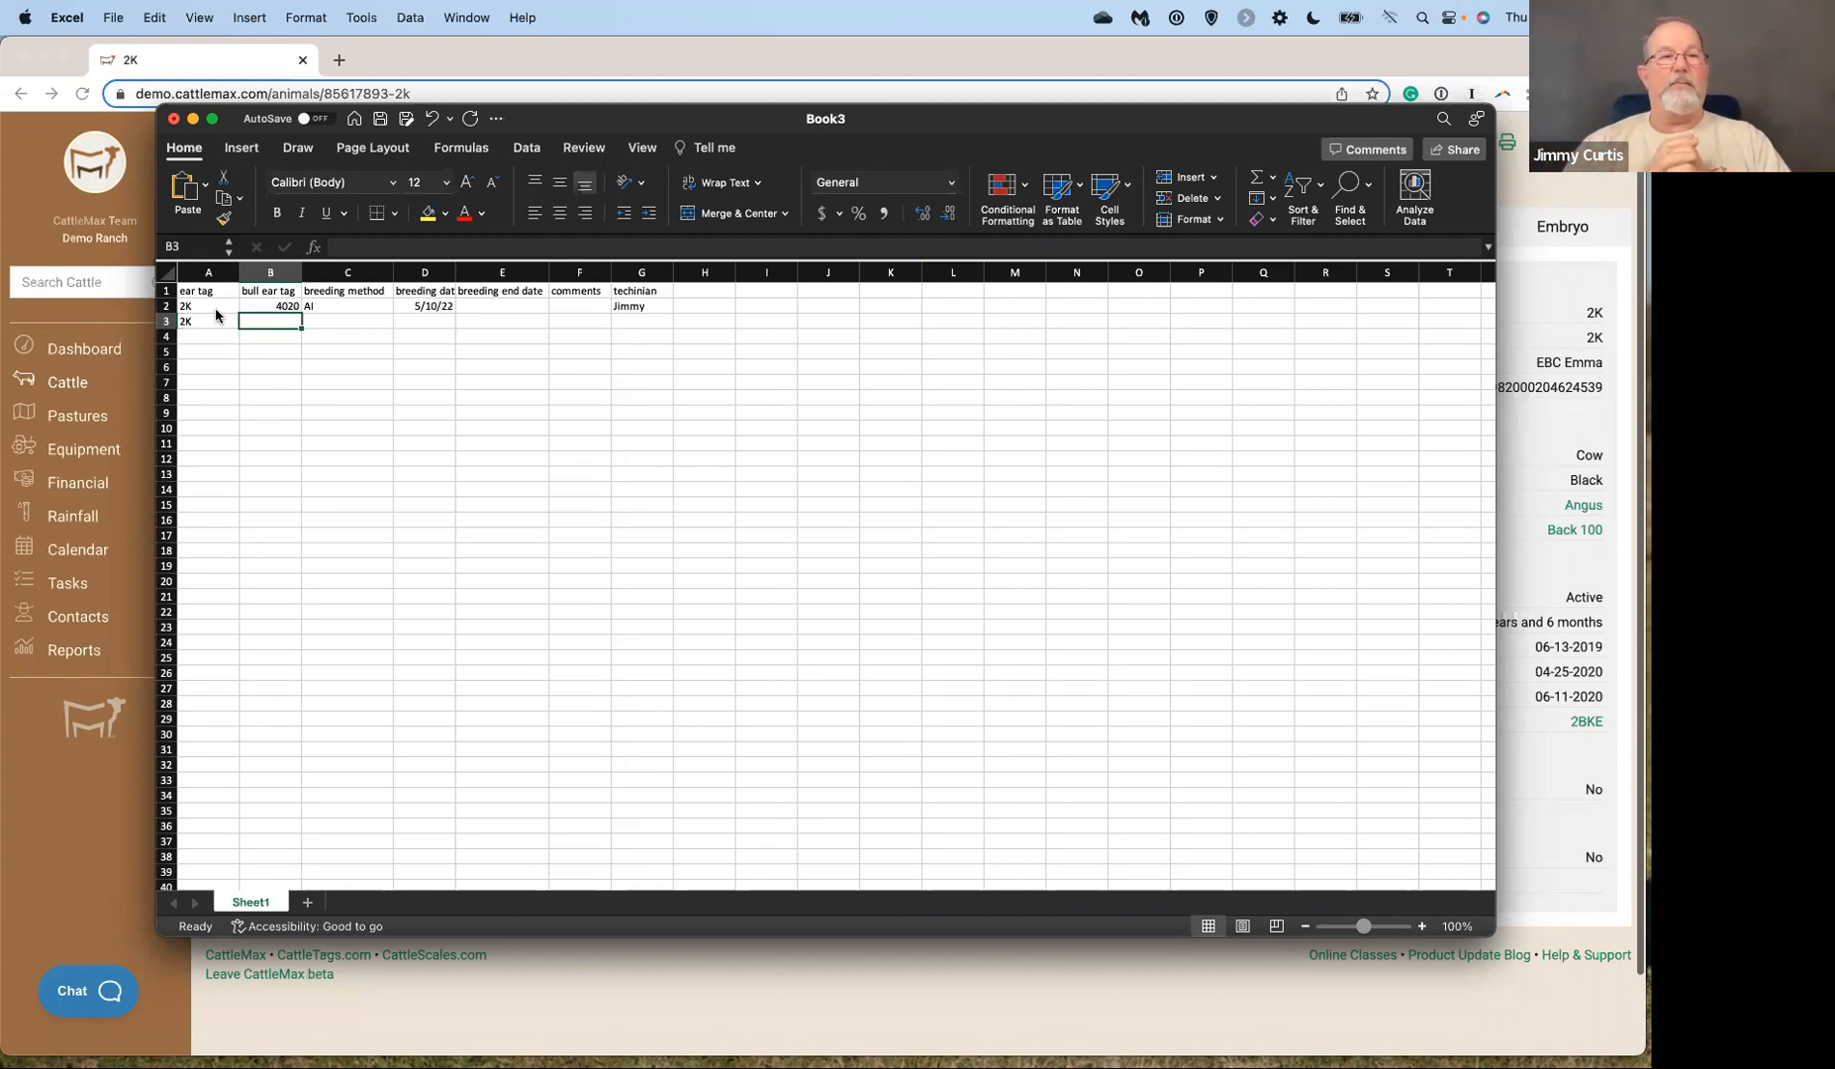
{"action": "type", "text": "R365"}
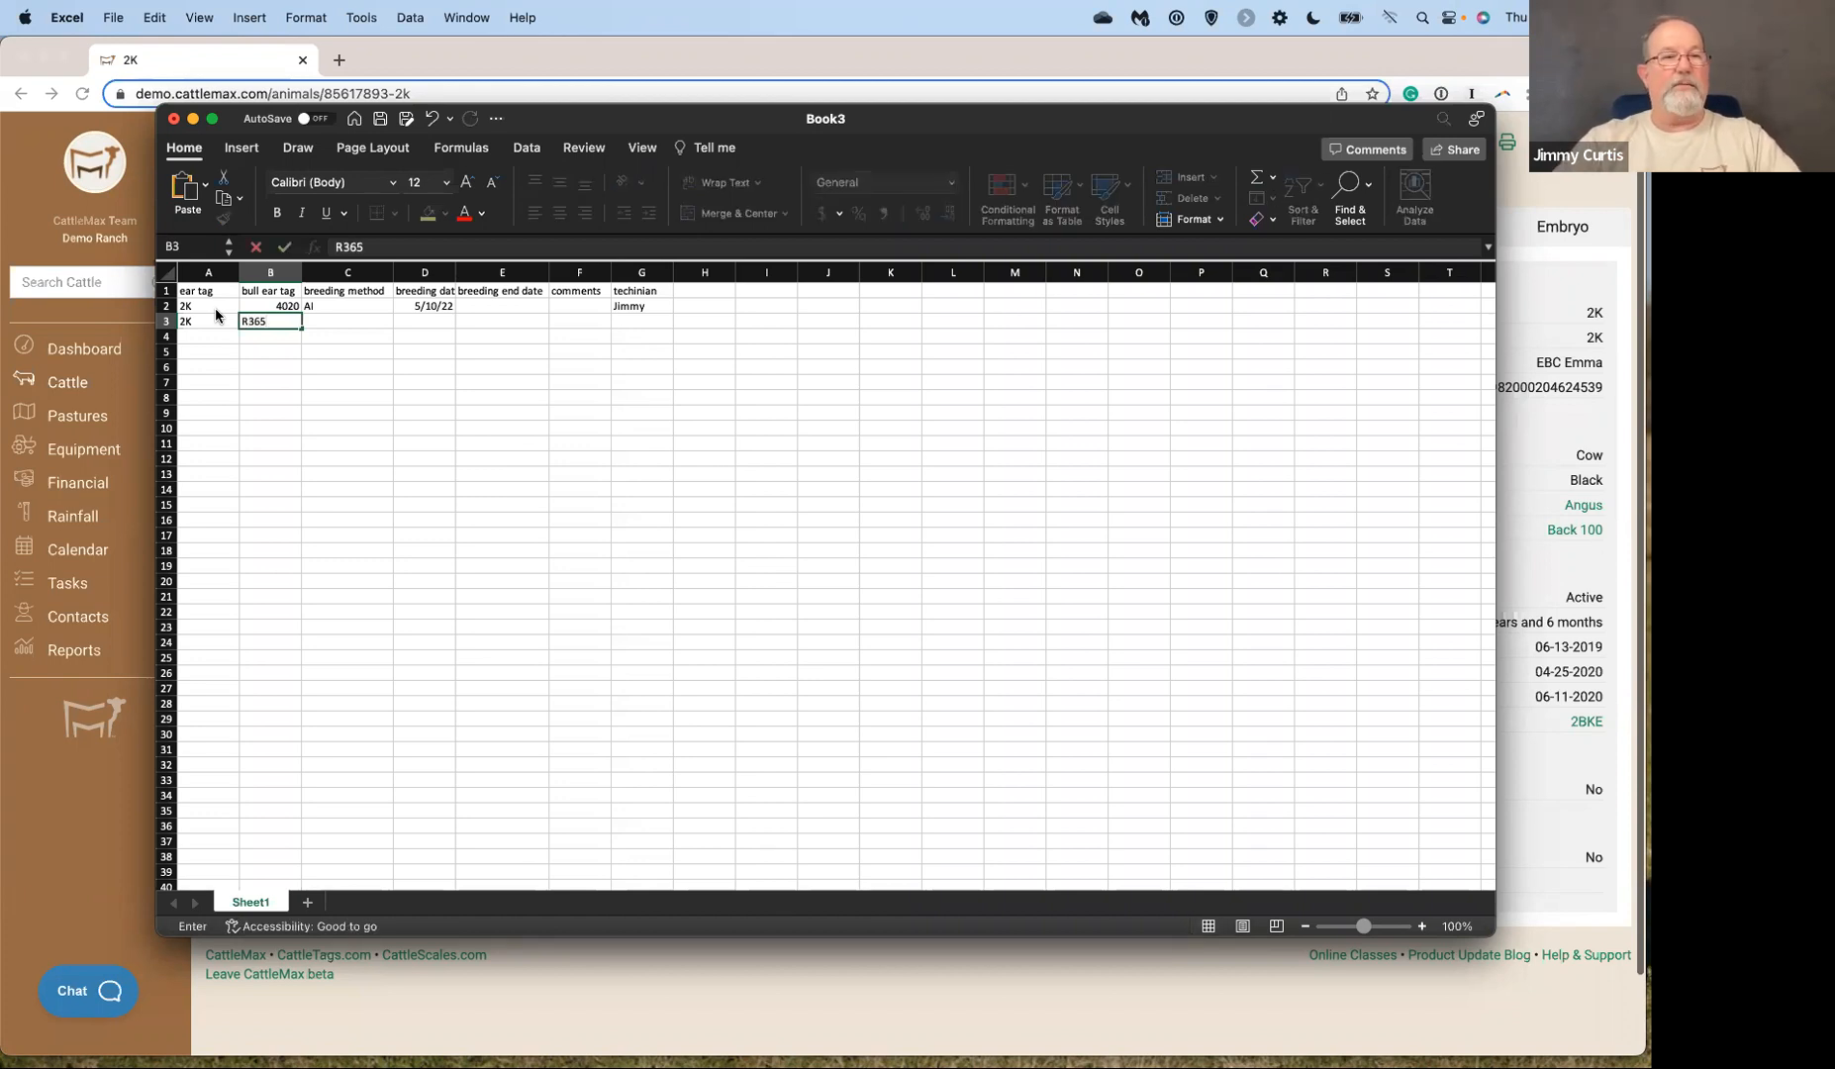
{"action": "key", "text": "Tab"}
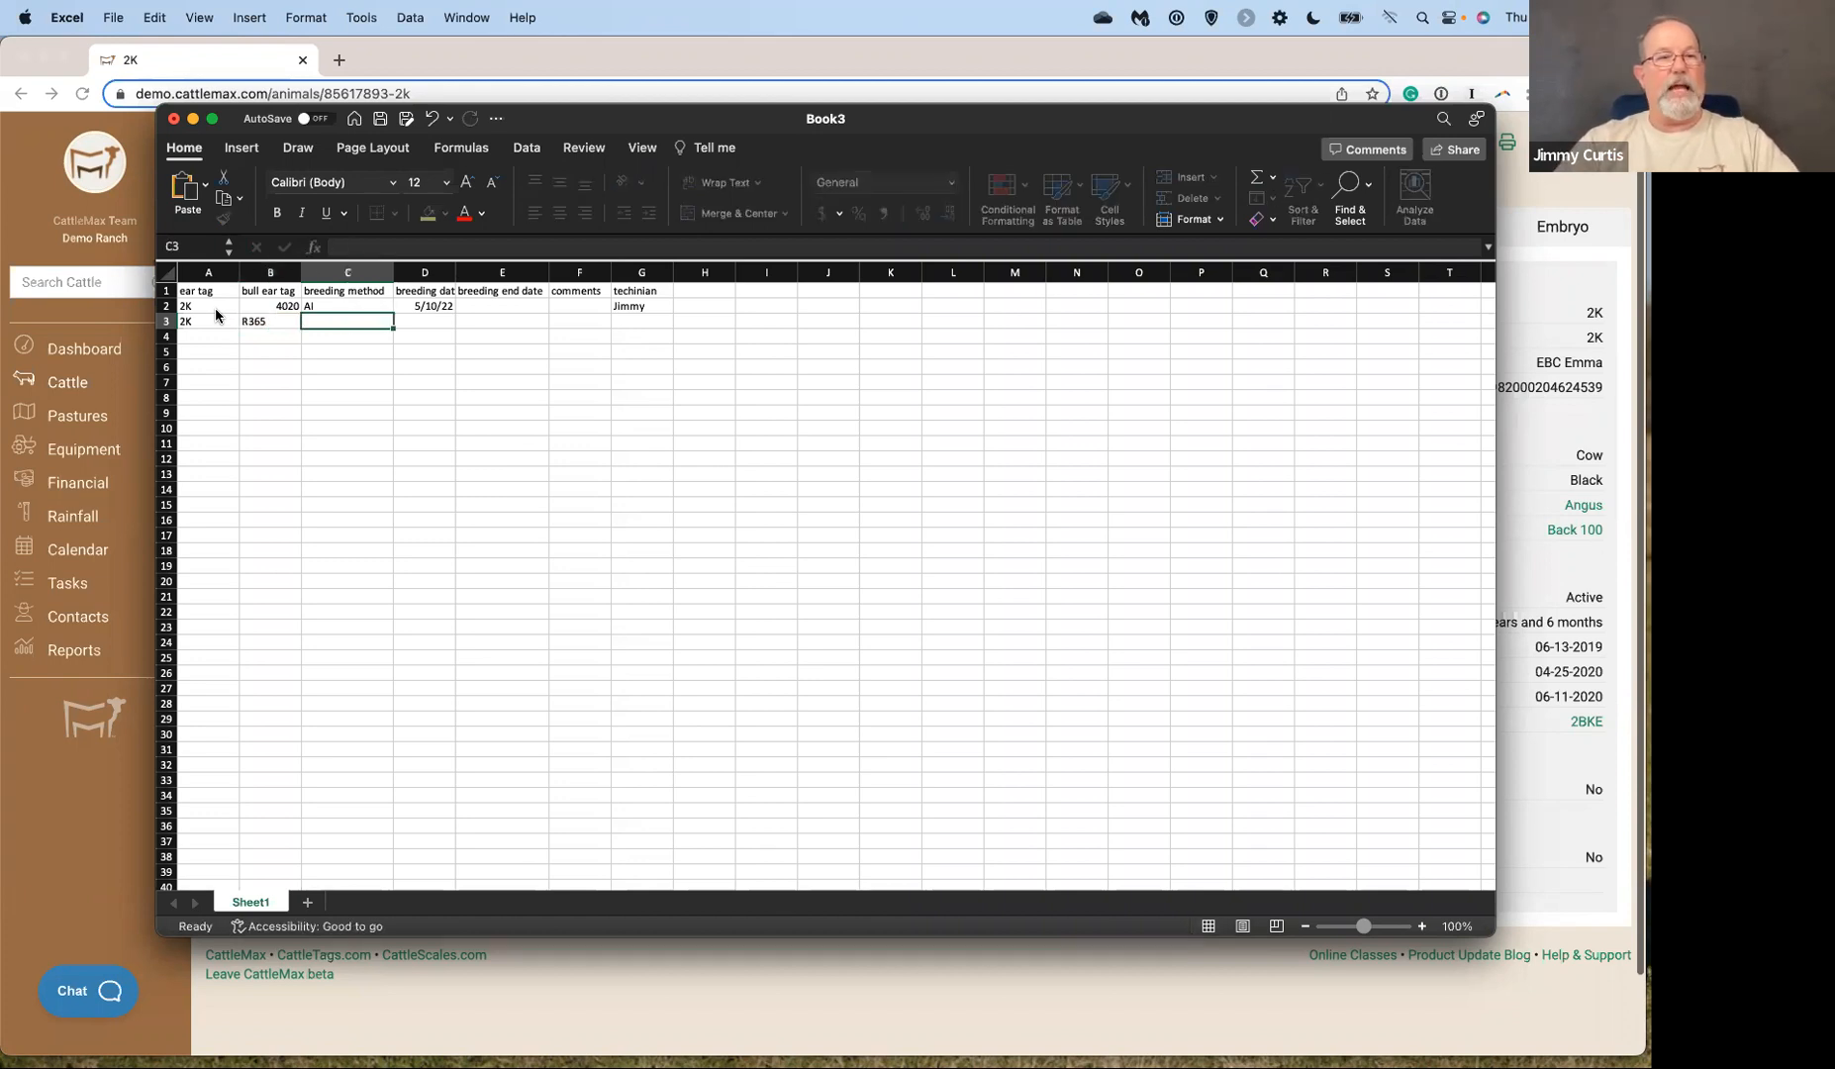
{"action": "type", "text": "NS"}
{"action": "key", "text": "Tab"}
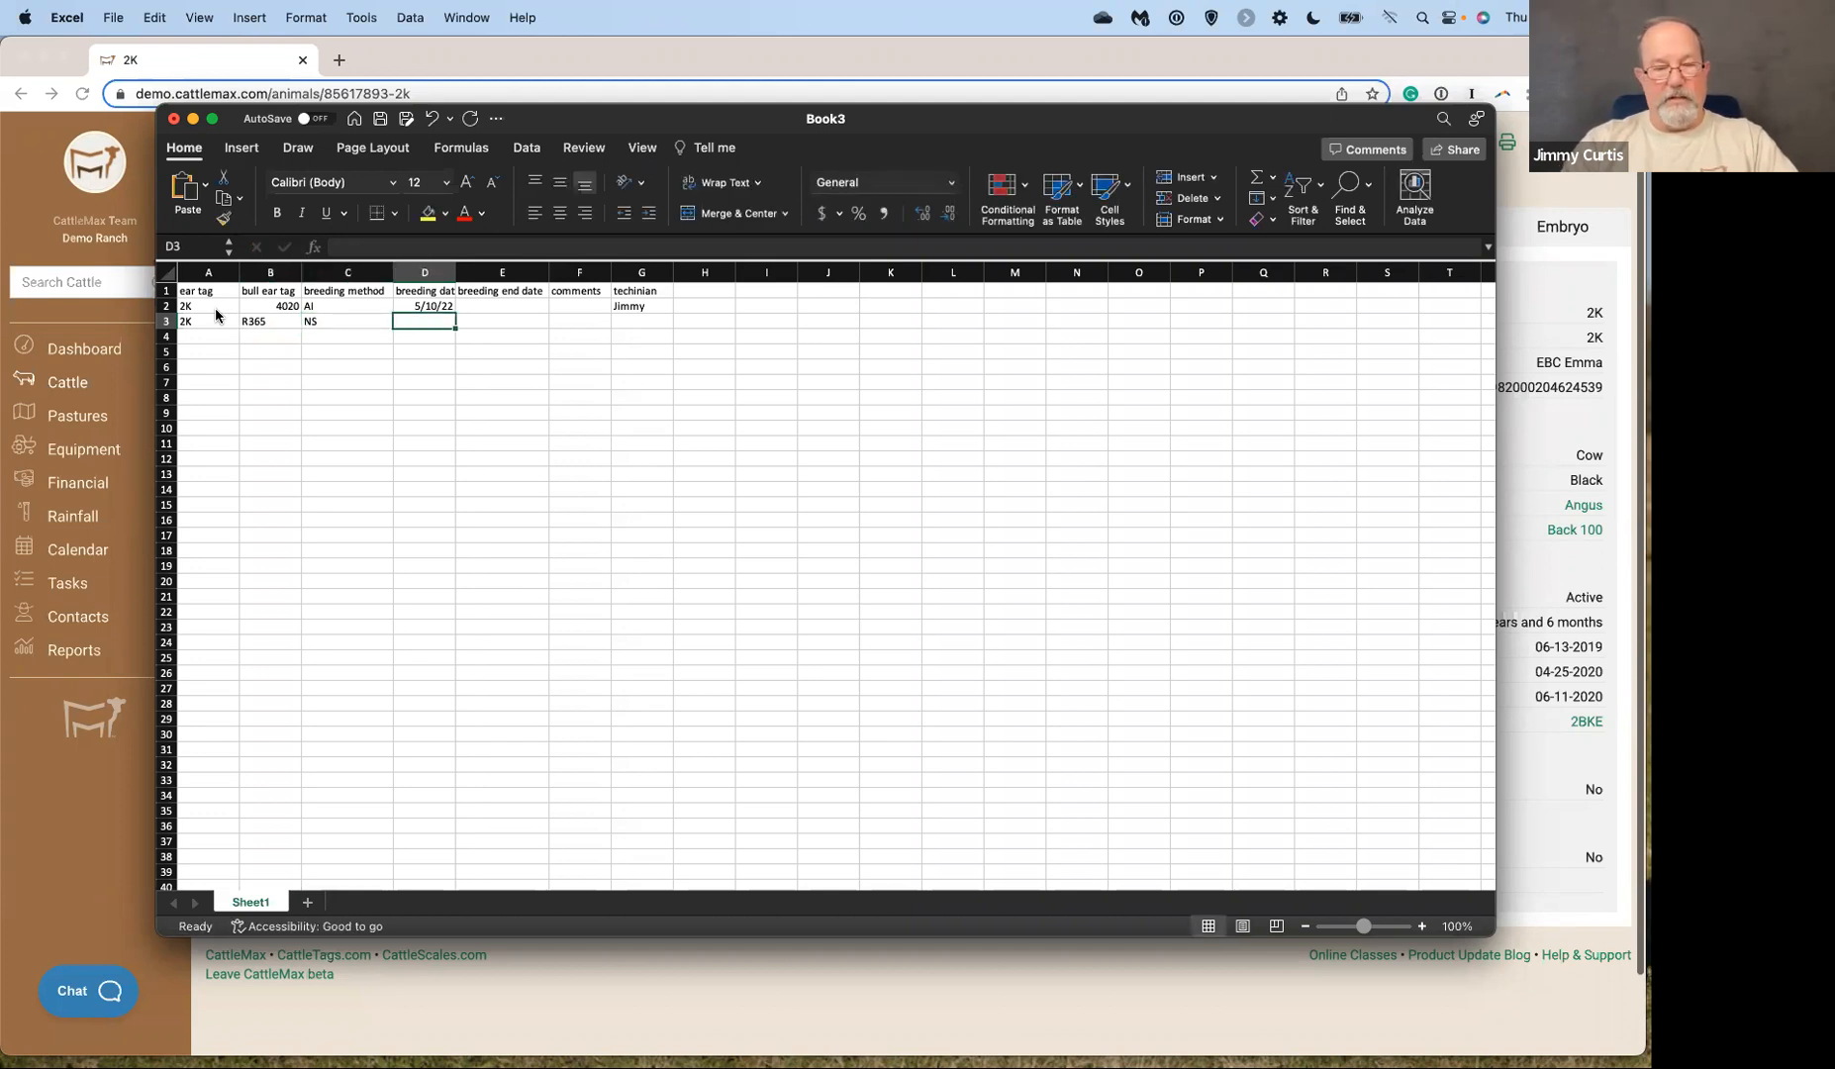
Enter the breeding date 05-20-2022 and the breeding end date 07-20-2022 in row 3.
{"action": "type", "text": "05-20-2022"}
{"action": "key", "text": "Tab"}
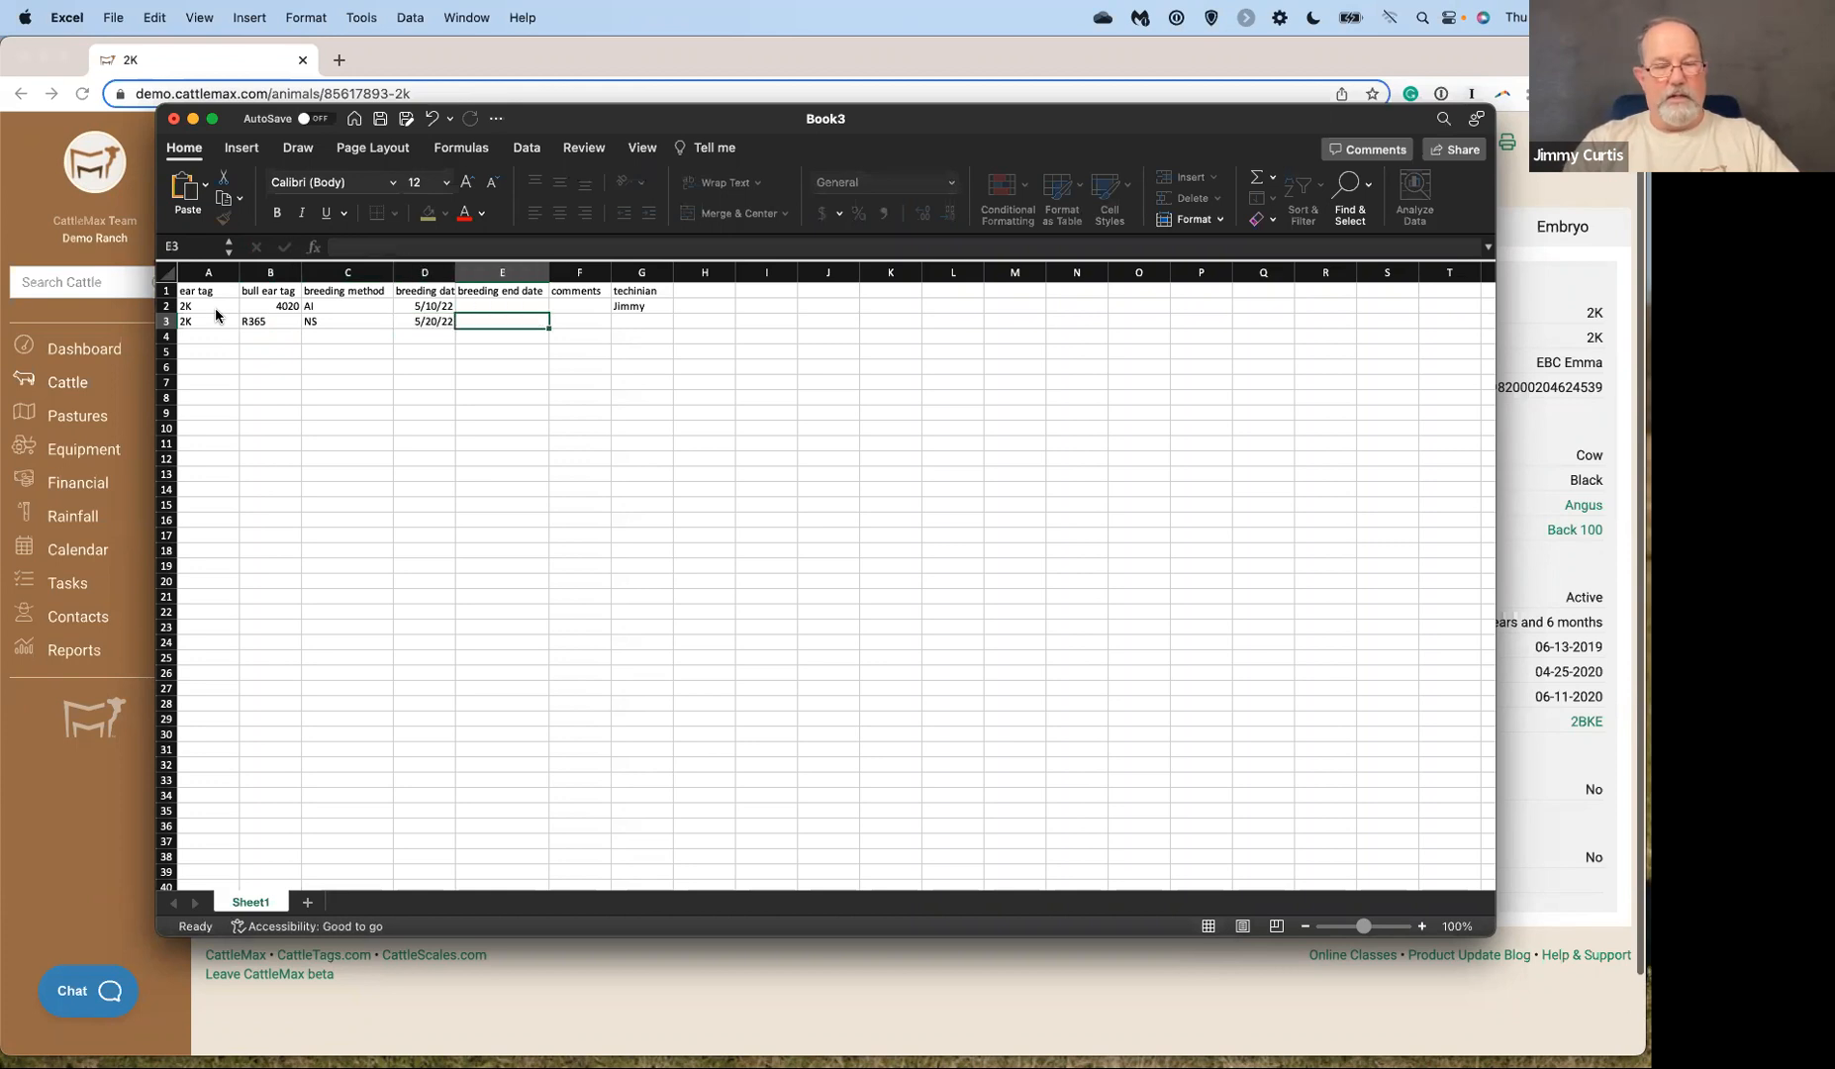
{"action": "type", "text": "07-20-2022"}
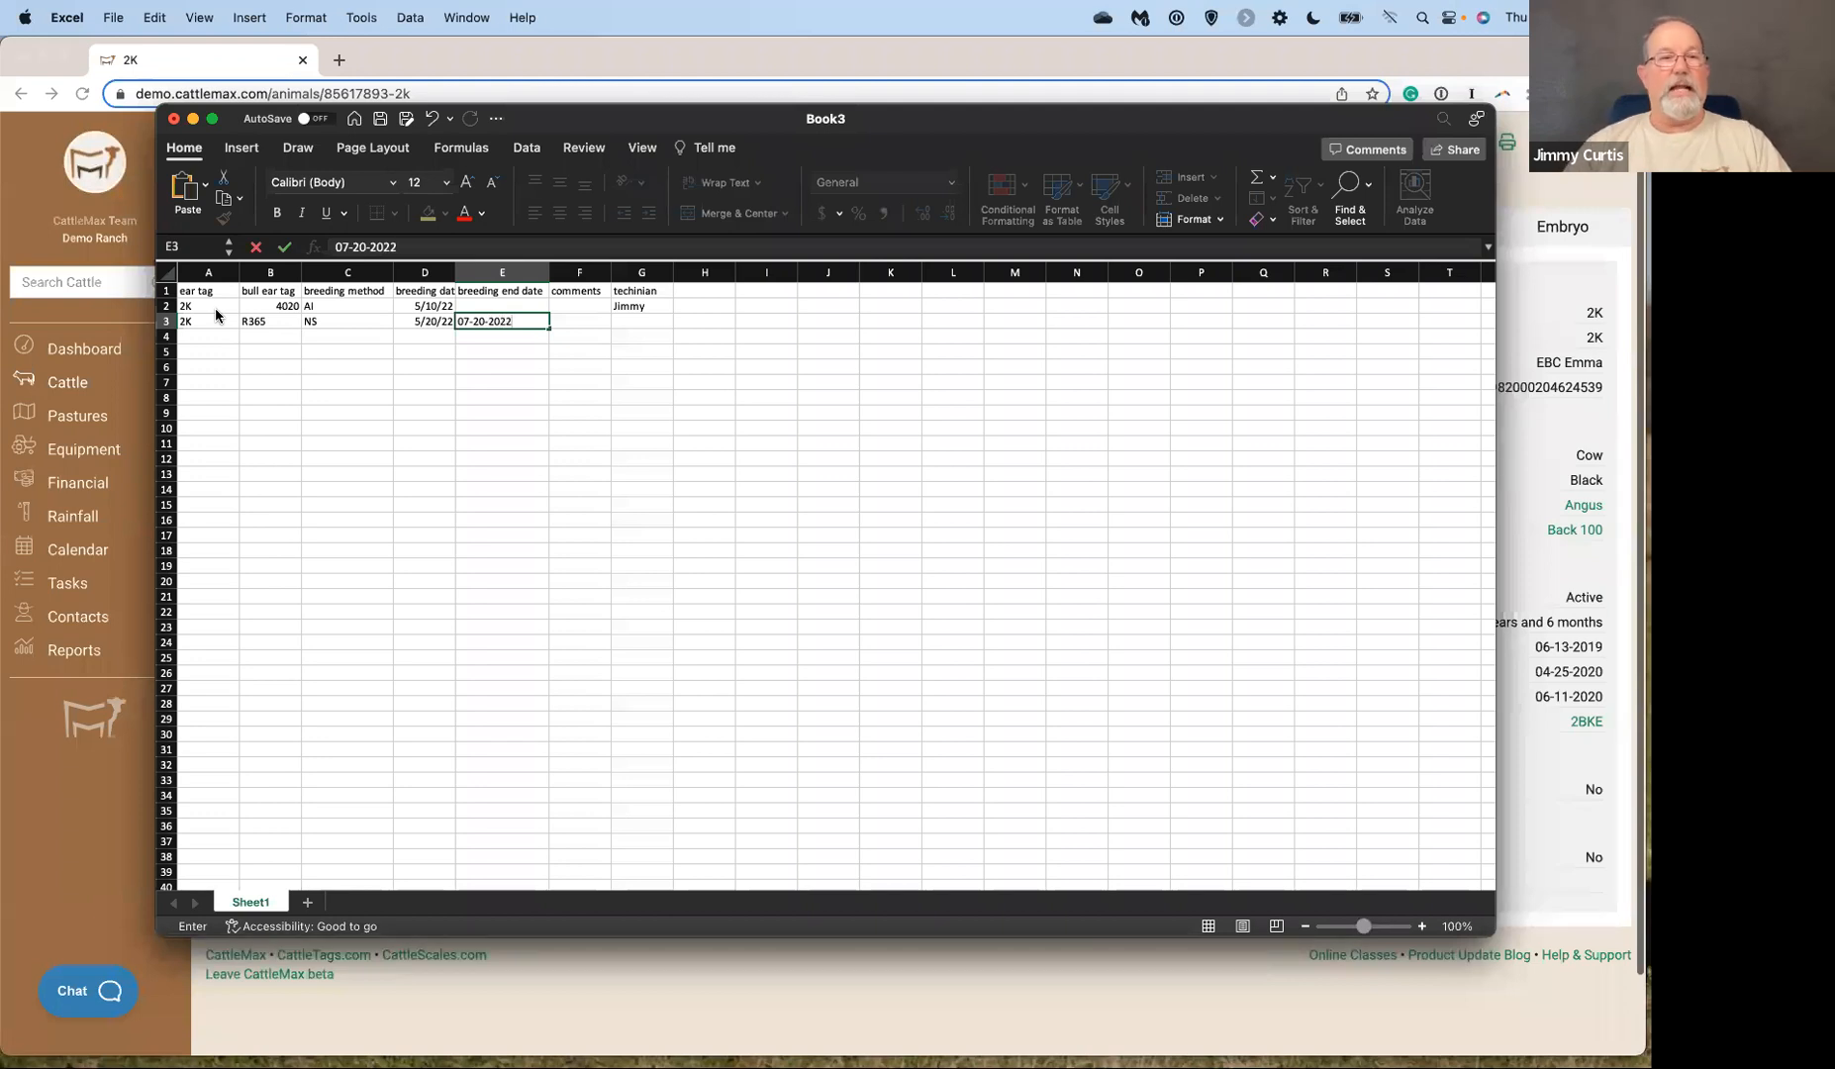
{"action": "key", "text": "Tab"}
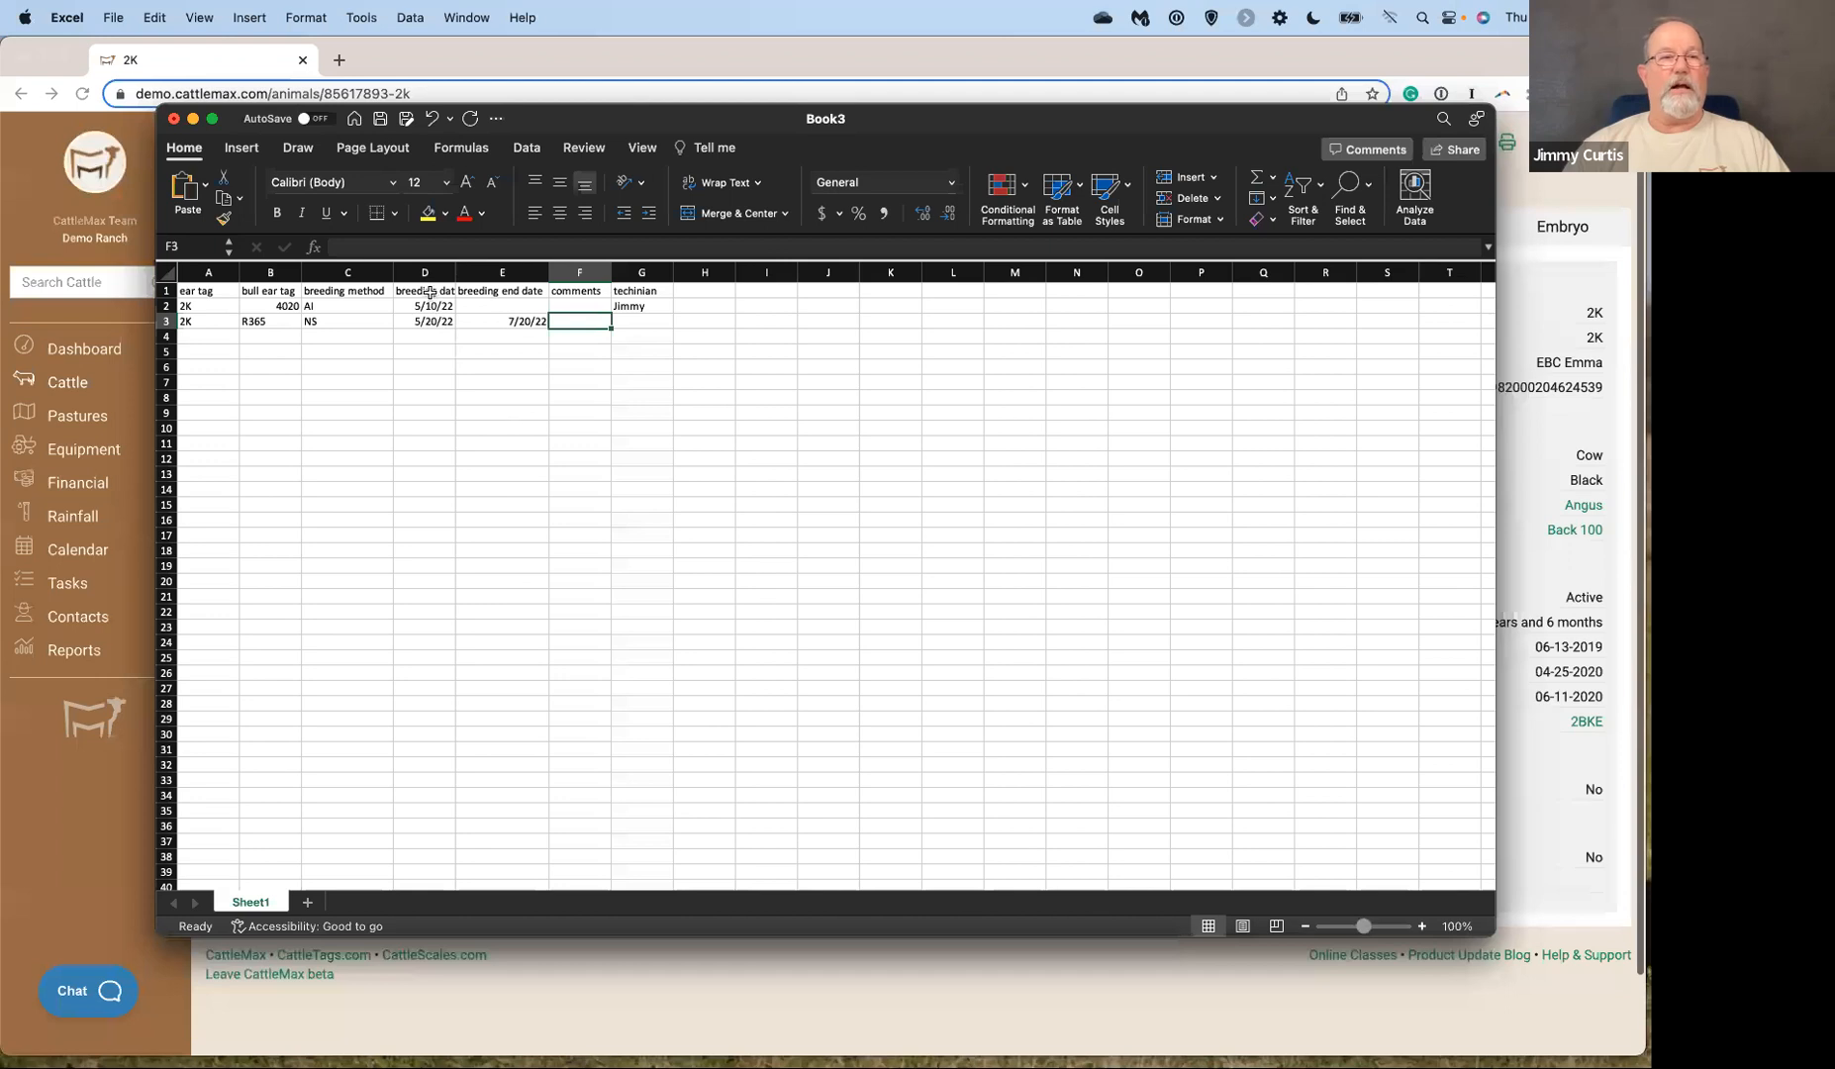
Format columns D and E as dates of the 2012-03-14 type.
{"action": "left_click_drag", "start_coordinate": [425, 272], "coordinate": [478, 386]}
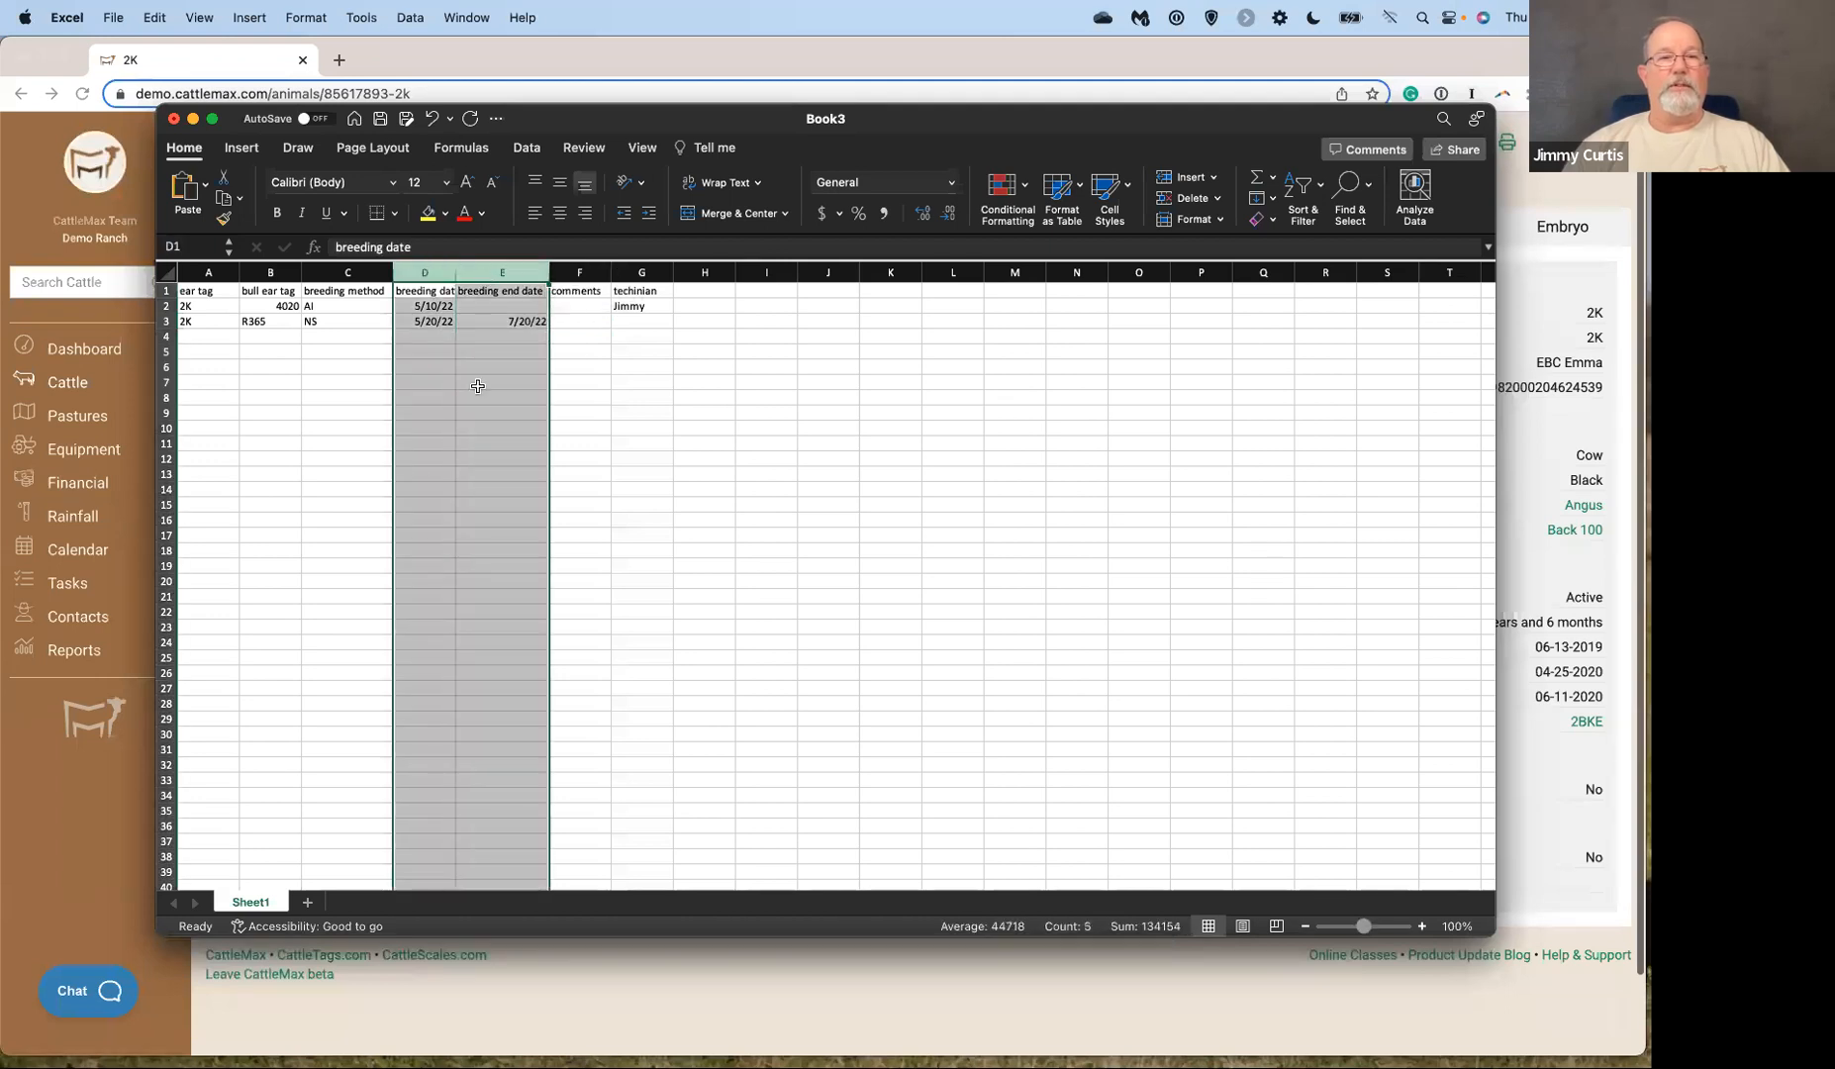
{"action": "right_click", "coordinate": [473, 462]}
{"action": "left_click", "coordinate": [536, 645]}
{"action": "left_click", "coordinate": [316, 534]}
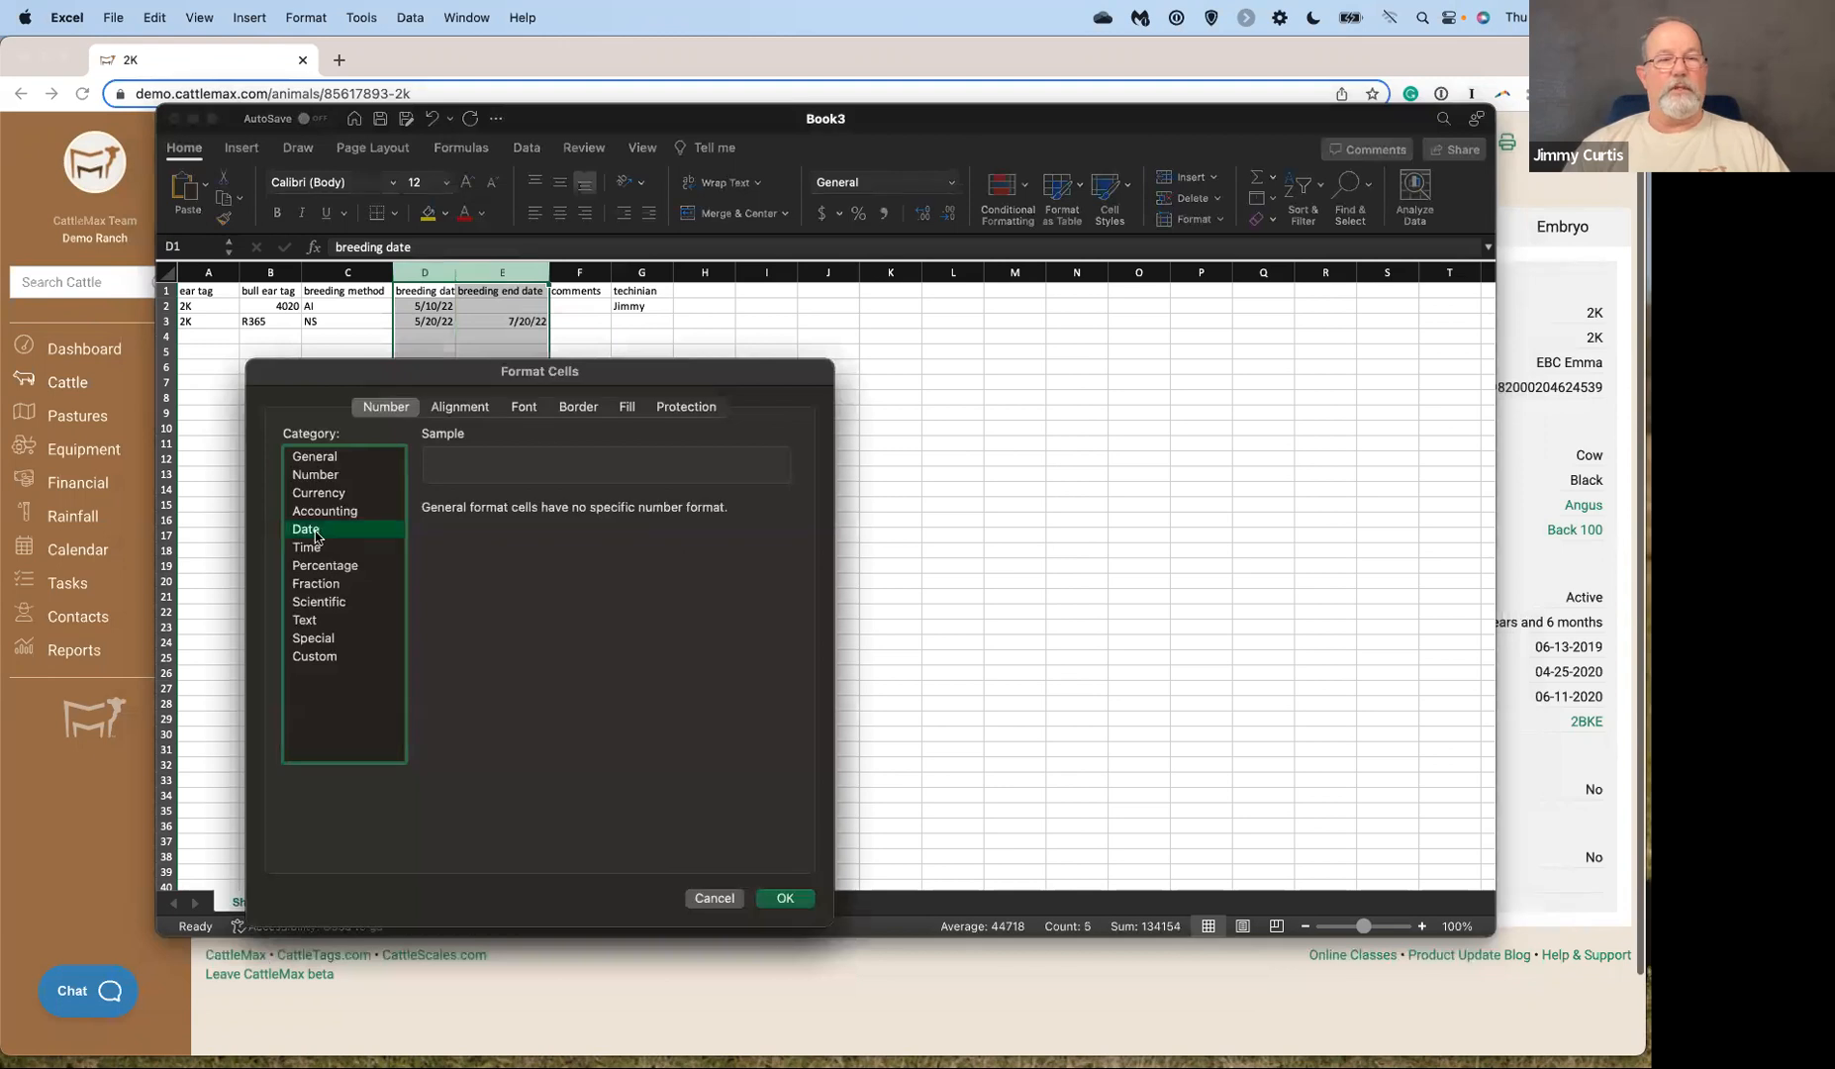
{"action": "left_click", "coordinate": [471, 571]}
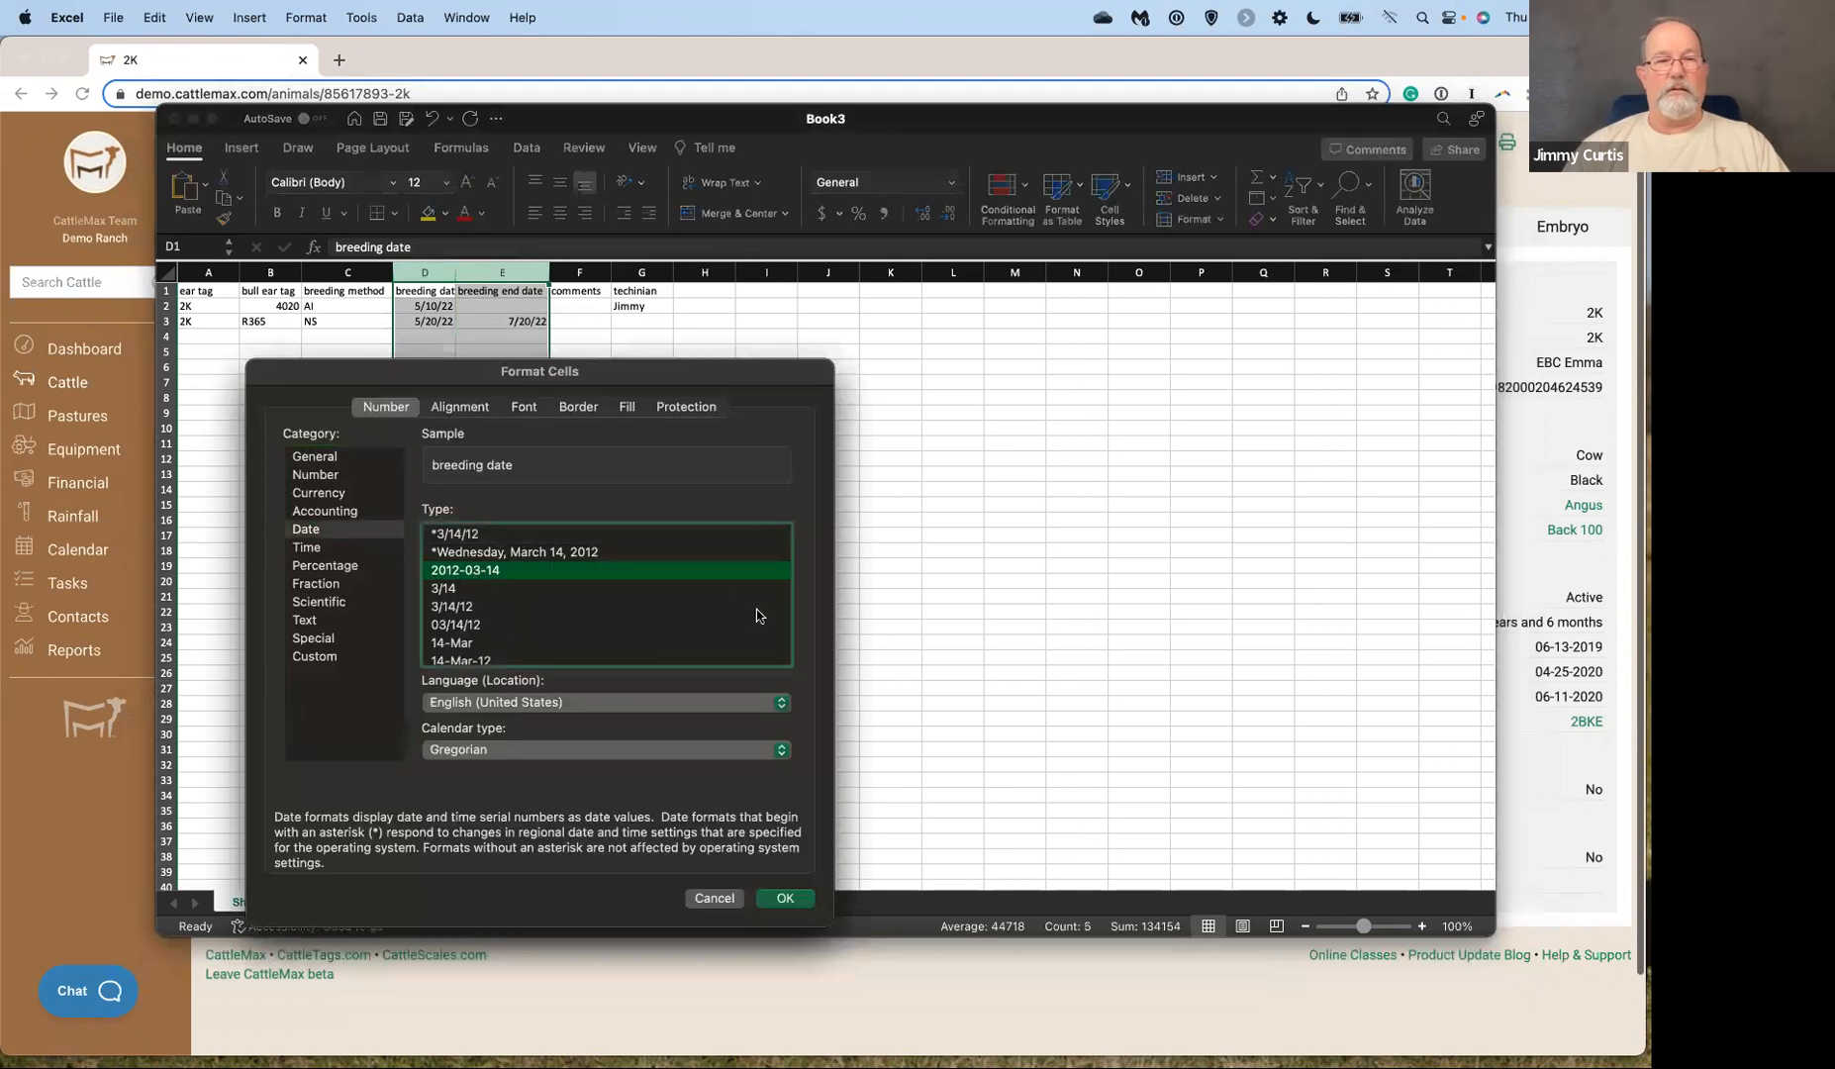
{"action": "left_click", "coordinate": [784, 899]}
{"action": "left_click", "coordinate": [911, 700]}
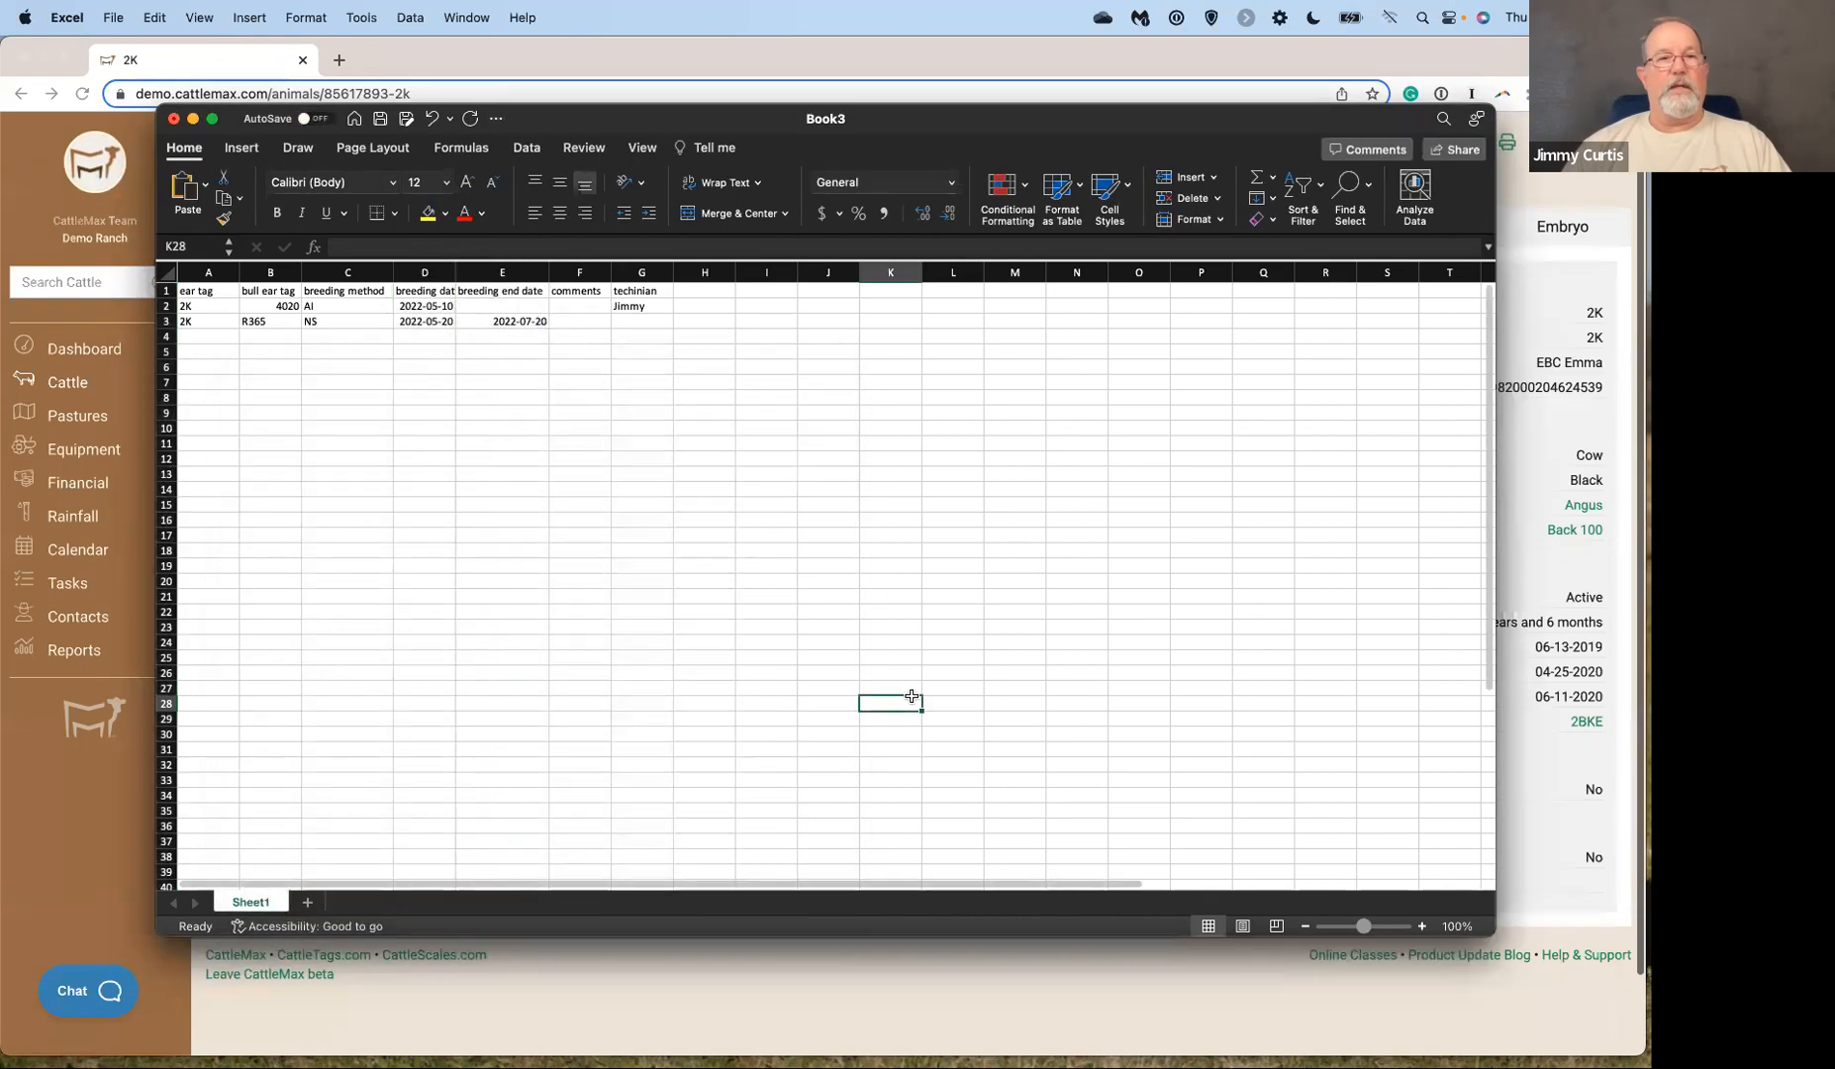
Save the breeding workbook to the Desktop as Breeding.csv in Comma Separated Values format and close it.
{"action": "left_click", "coordinate": [113, 17]}
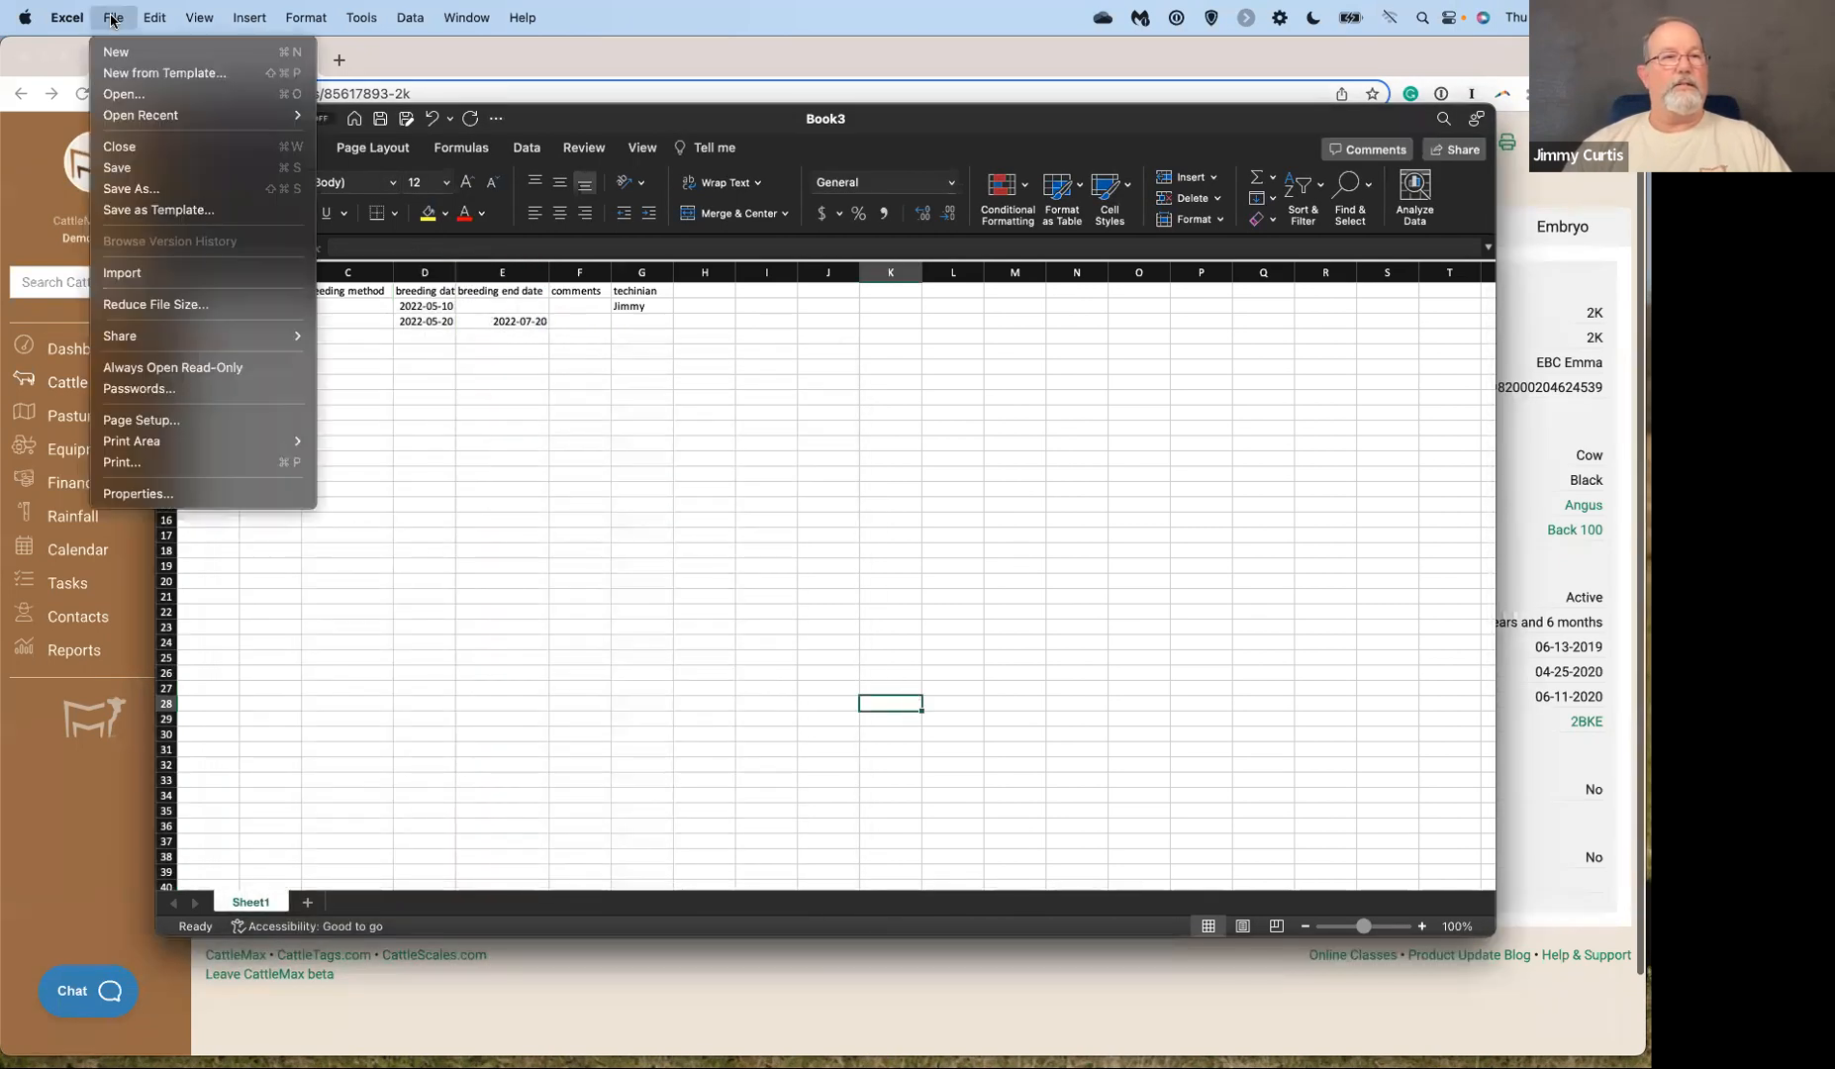
{"action": "left_click", "coordinate": [132, 189]}
{"action": "type", "text": "Breeding.xlsx"}
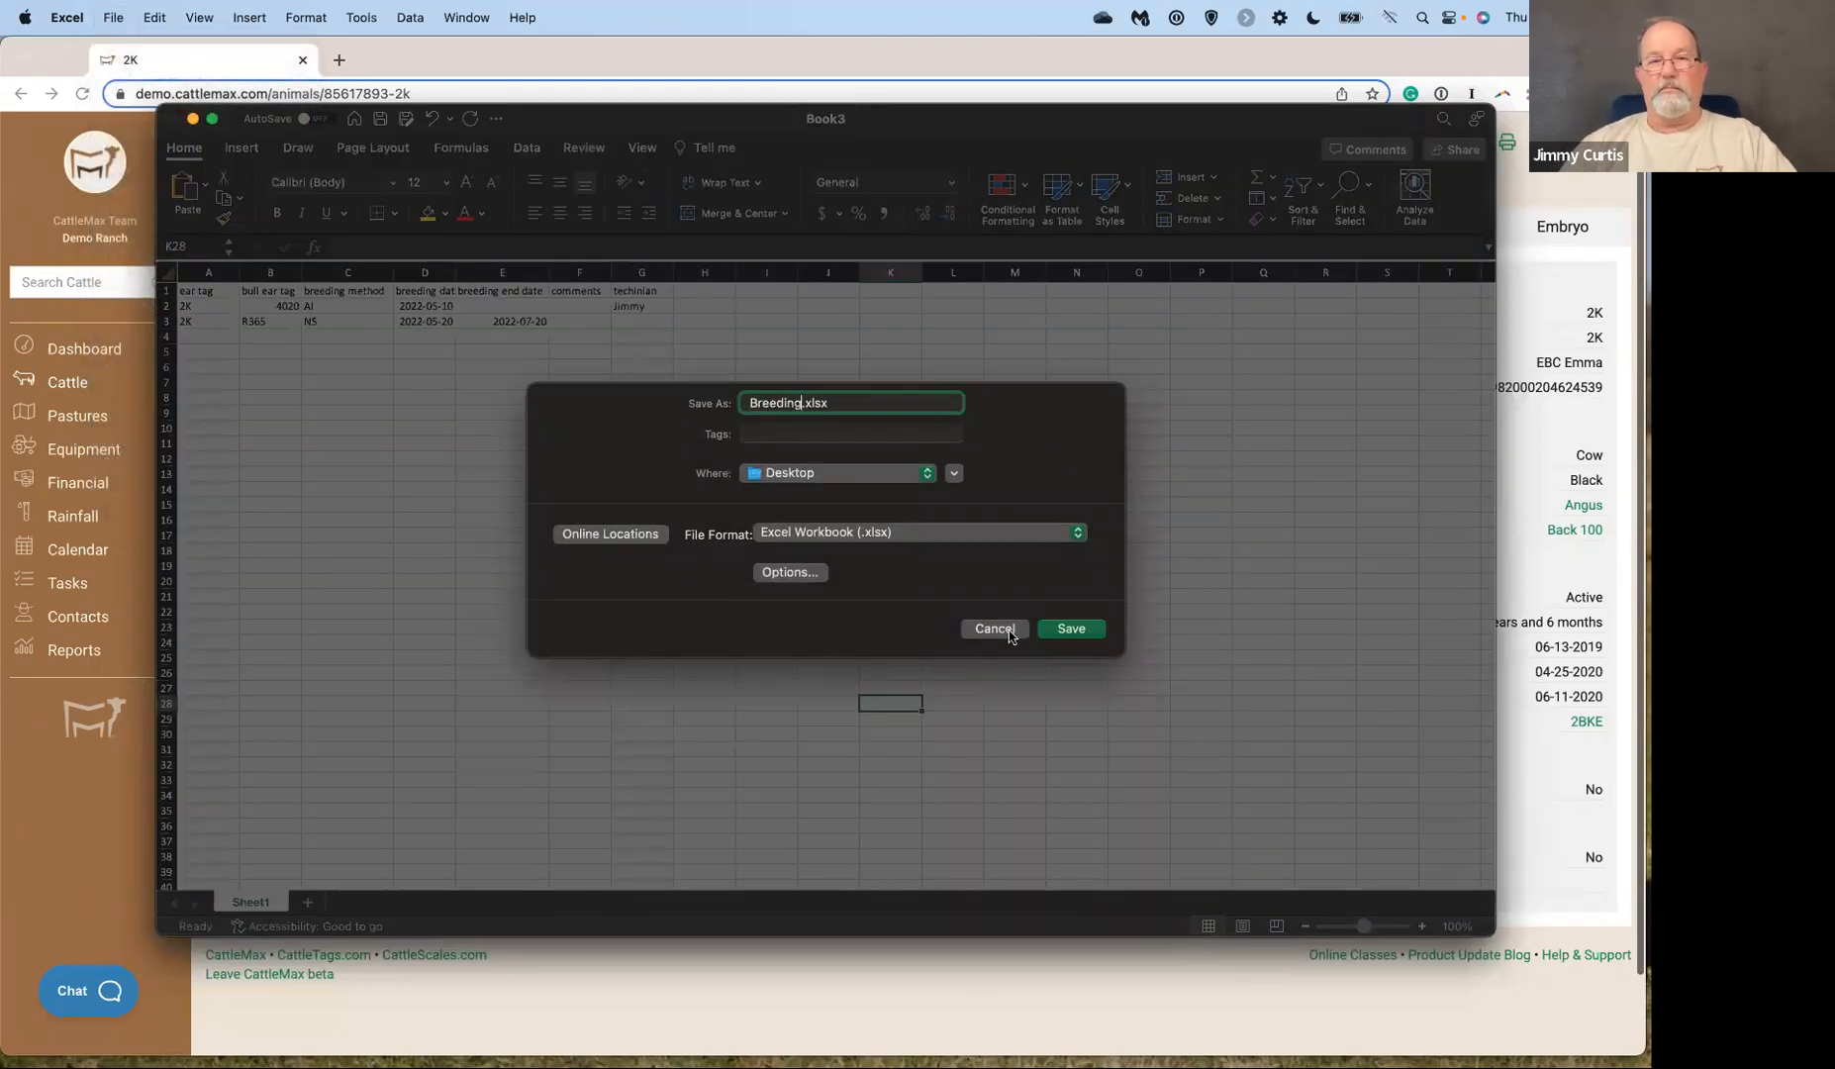
{"action": "left_click", "coordinate": [1078, 543]}
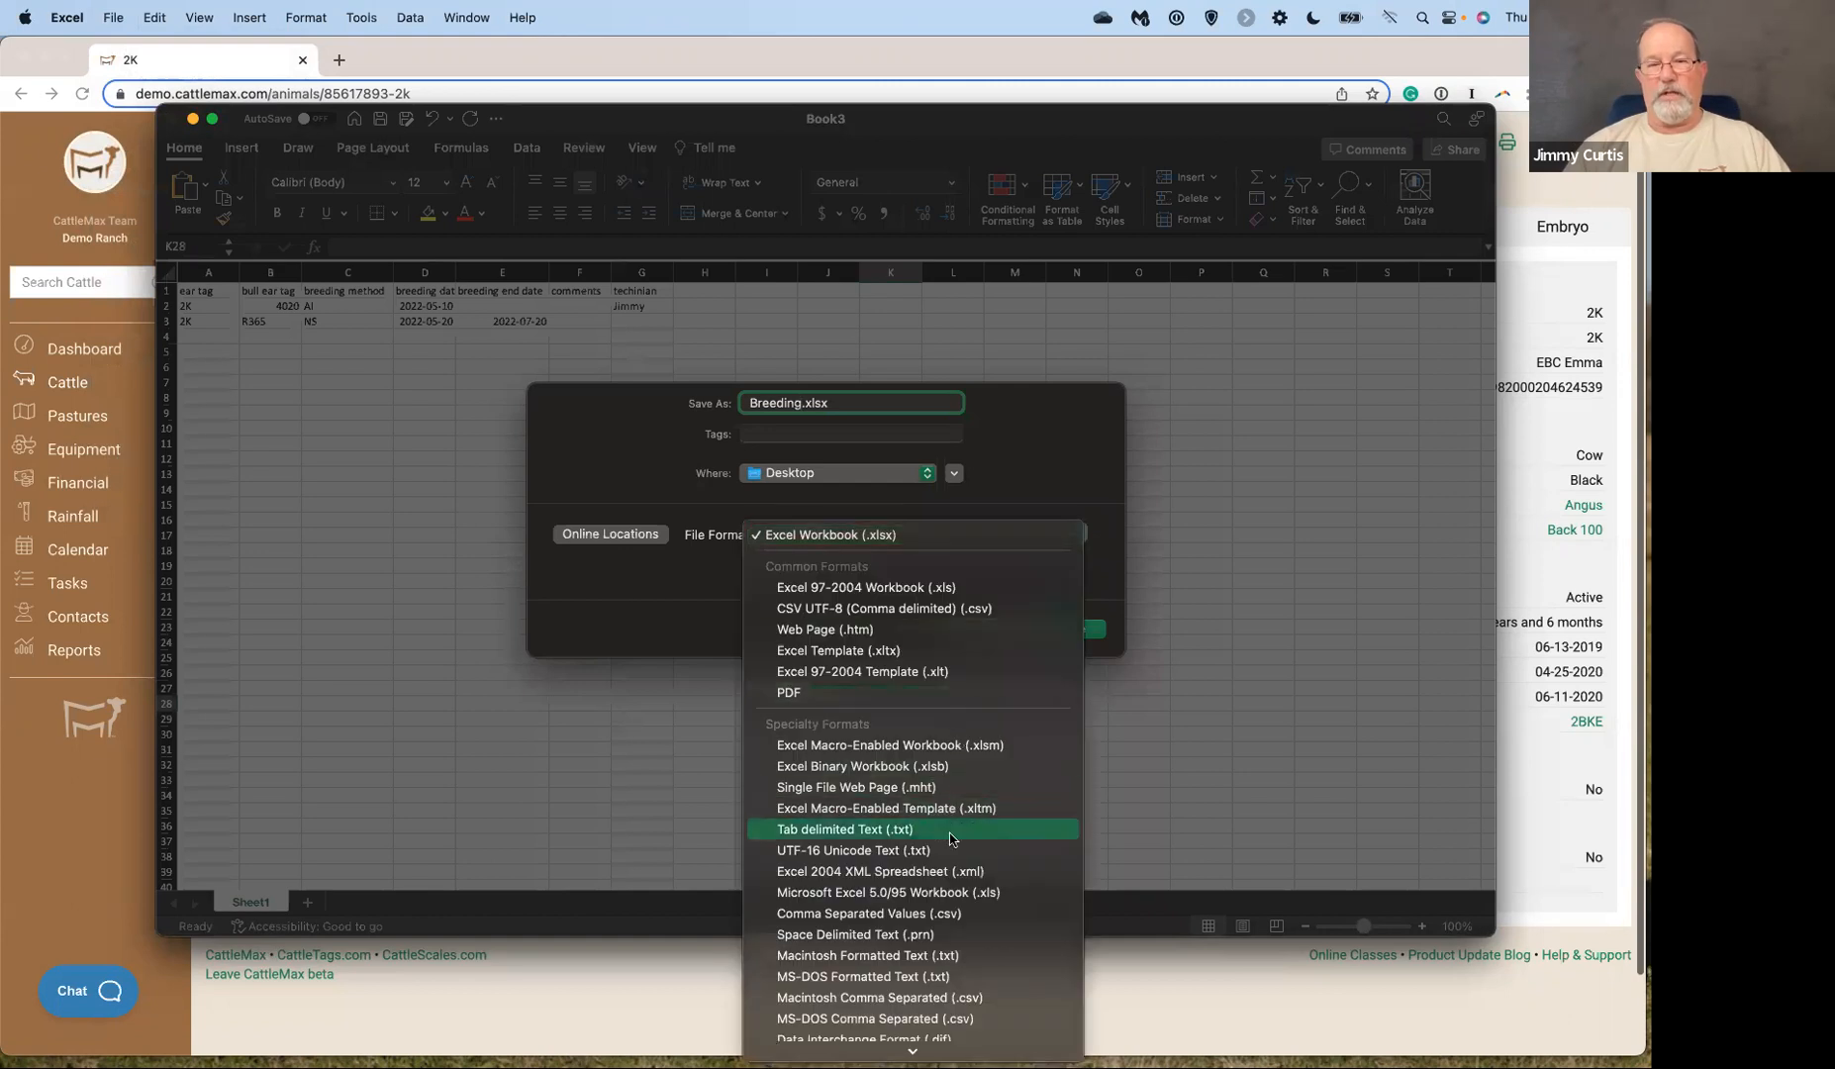
{"action": "left_click", "coordinate": [944, 912]}
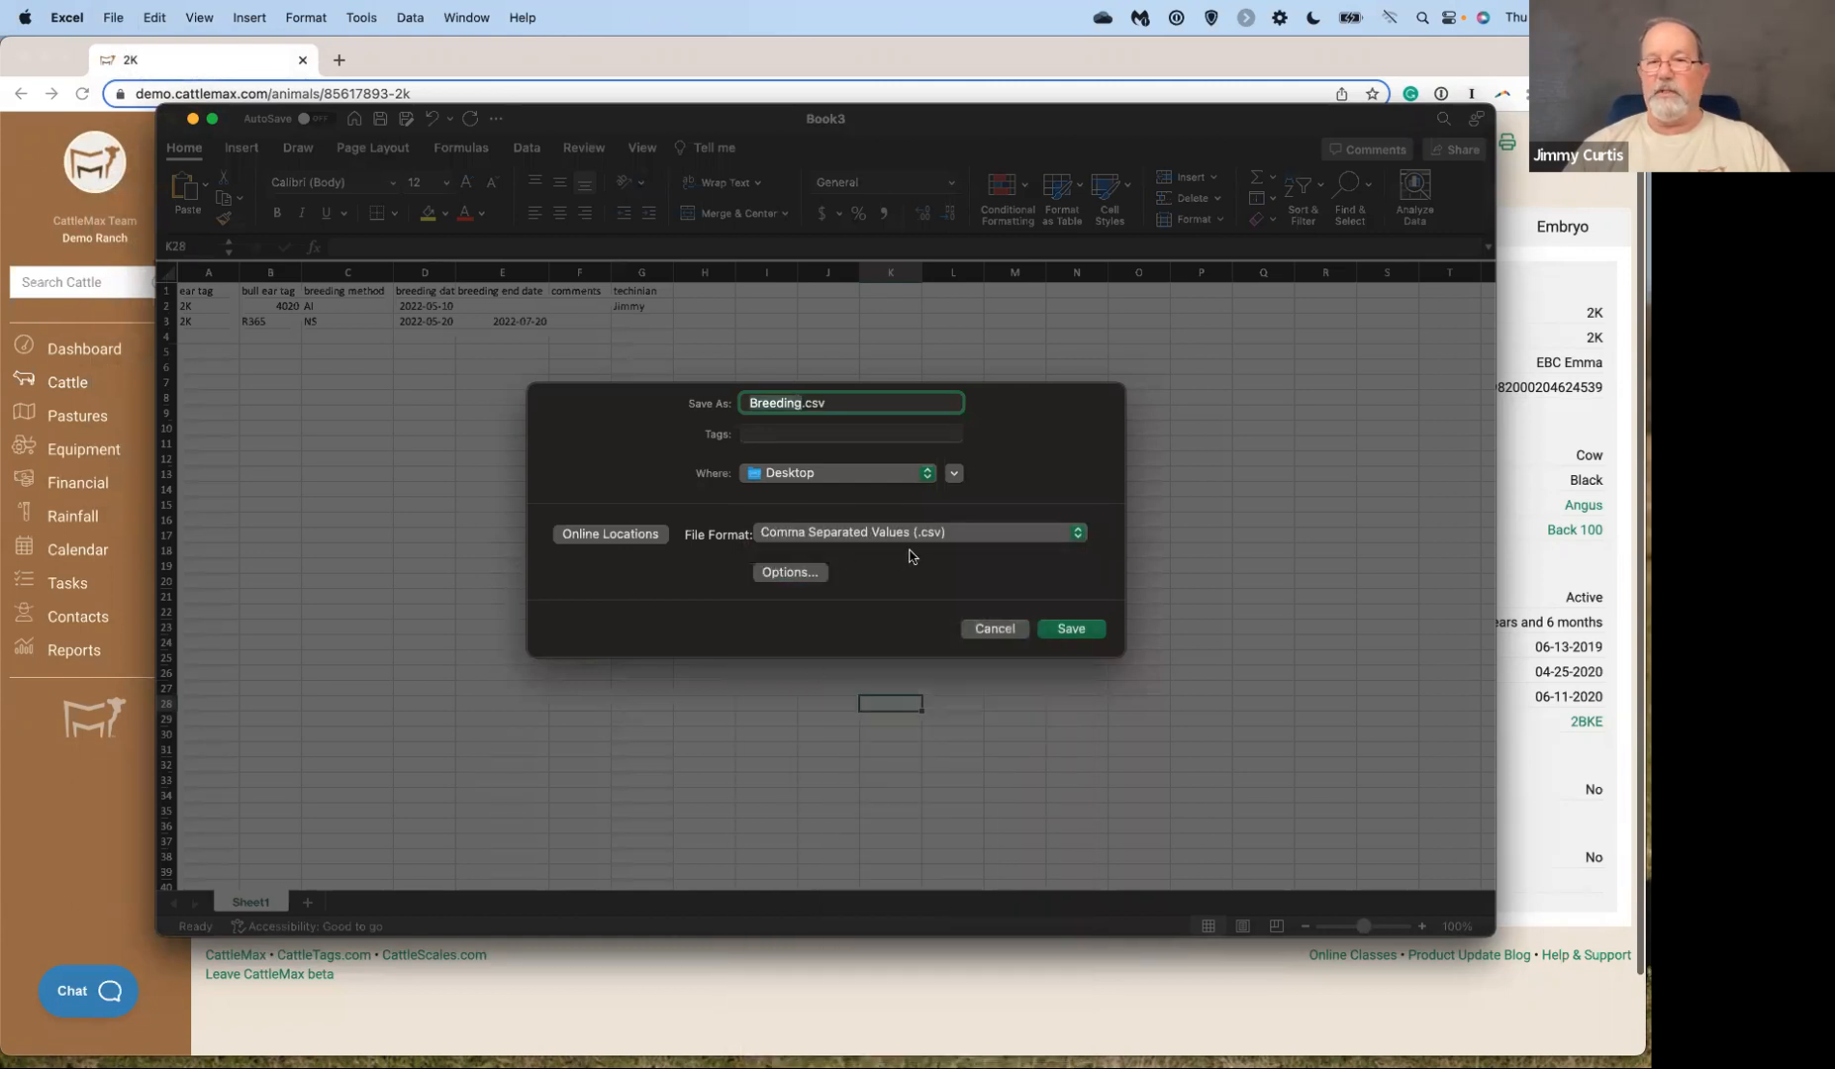
{"action": "left_click", "coordinate": [1069, 630]}
{"action": "left_click", "coordinate": [173, 119]}
Start a spreadsheet import from the CattleMax Cattle page with Breedings as the record type.
{"action": "left_click", "coordinate": [71, 394]}
{"action": "left_click", "coordinate": [71, 394]}
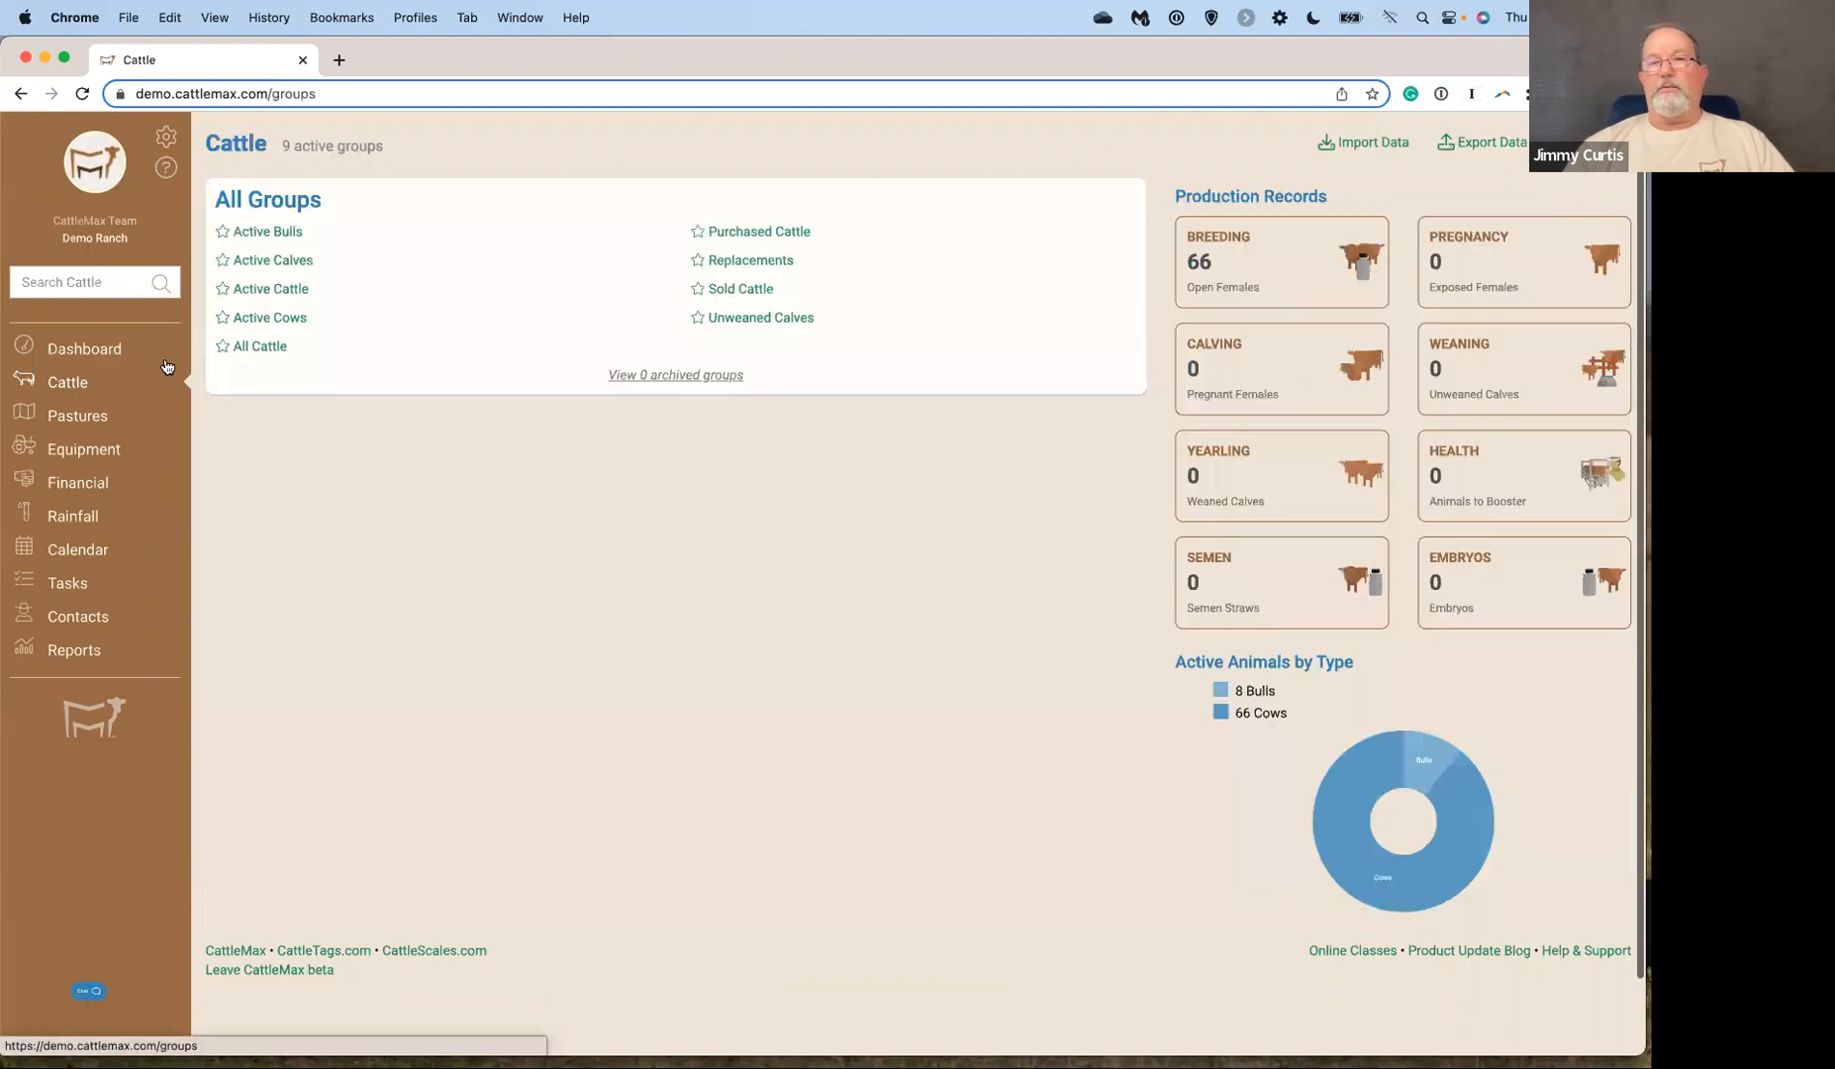
{"action": "left_click", "coordinate": [1367, 151]}
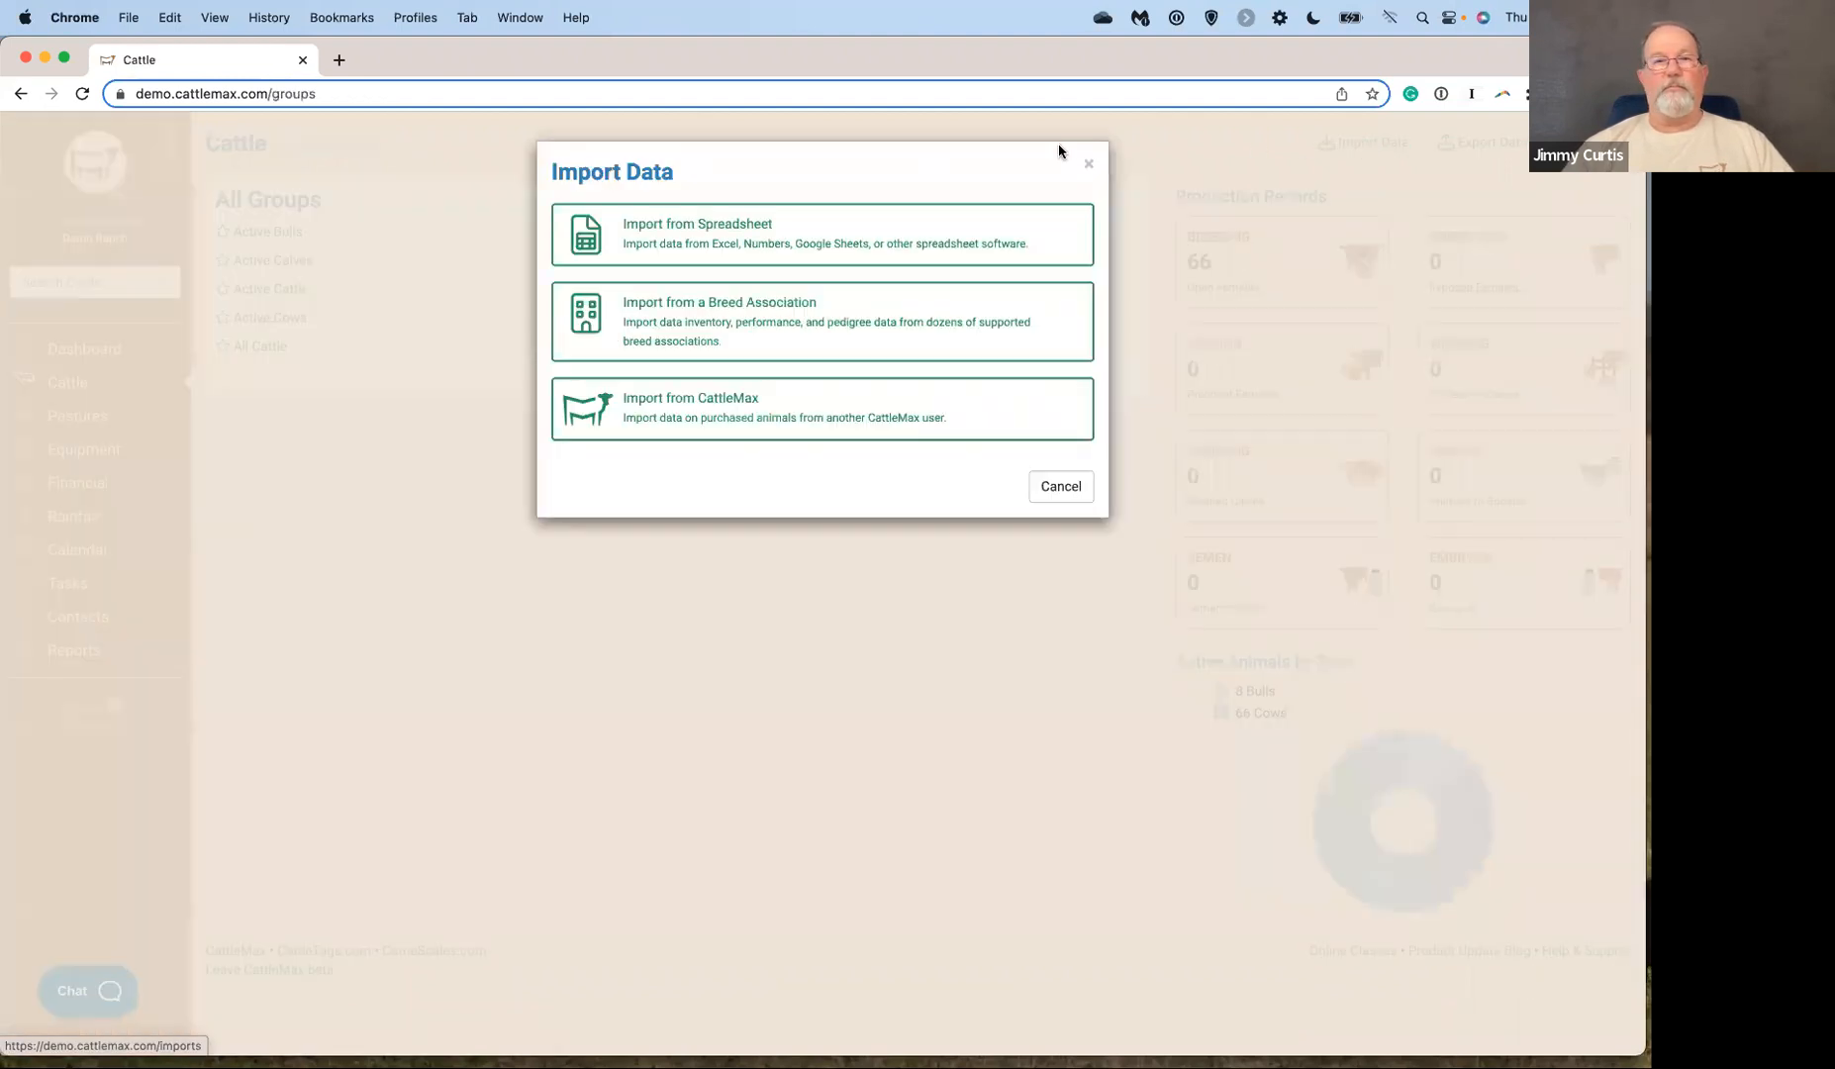
{"action": "left_click", "coordinate": [921, 238]}
{"action": "left_click", "coordinate": [1084, 272]}
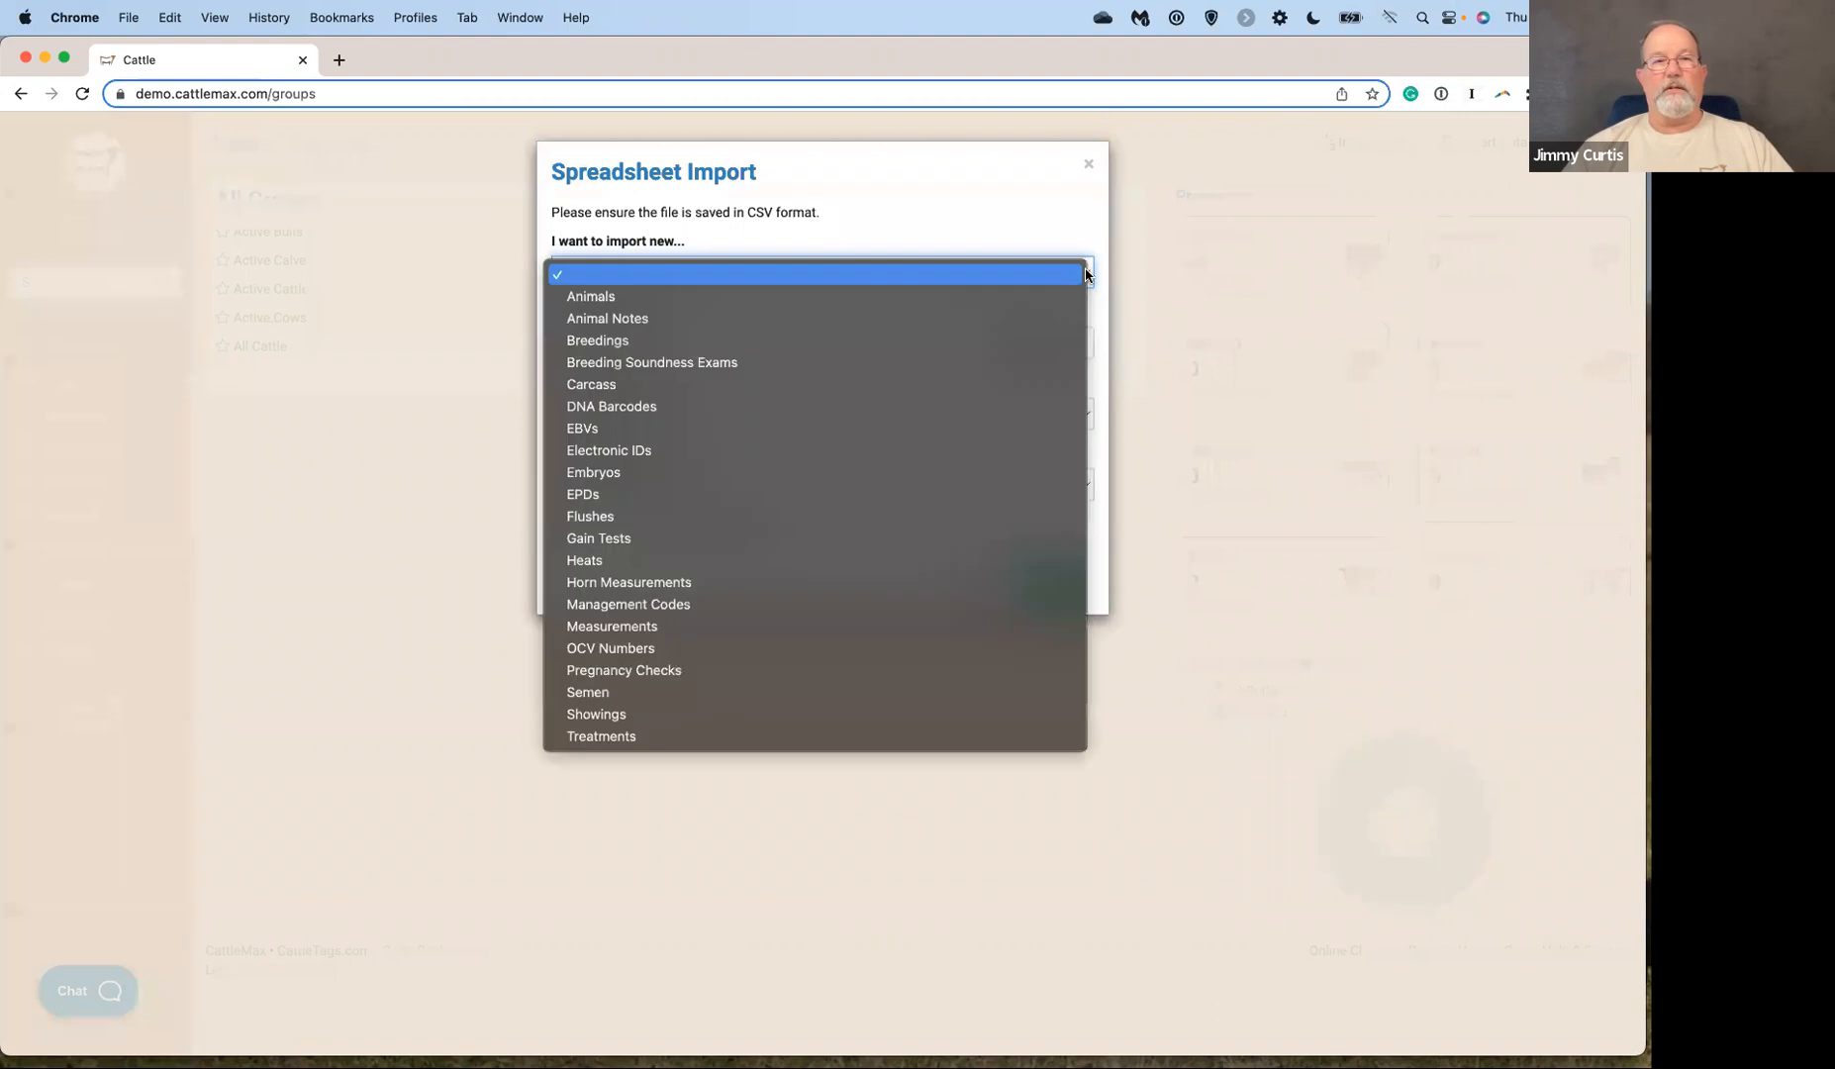
{"action": "left_click", "coordinate": [1018, 340]}
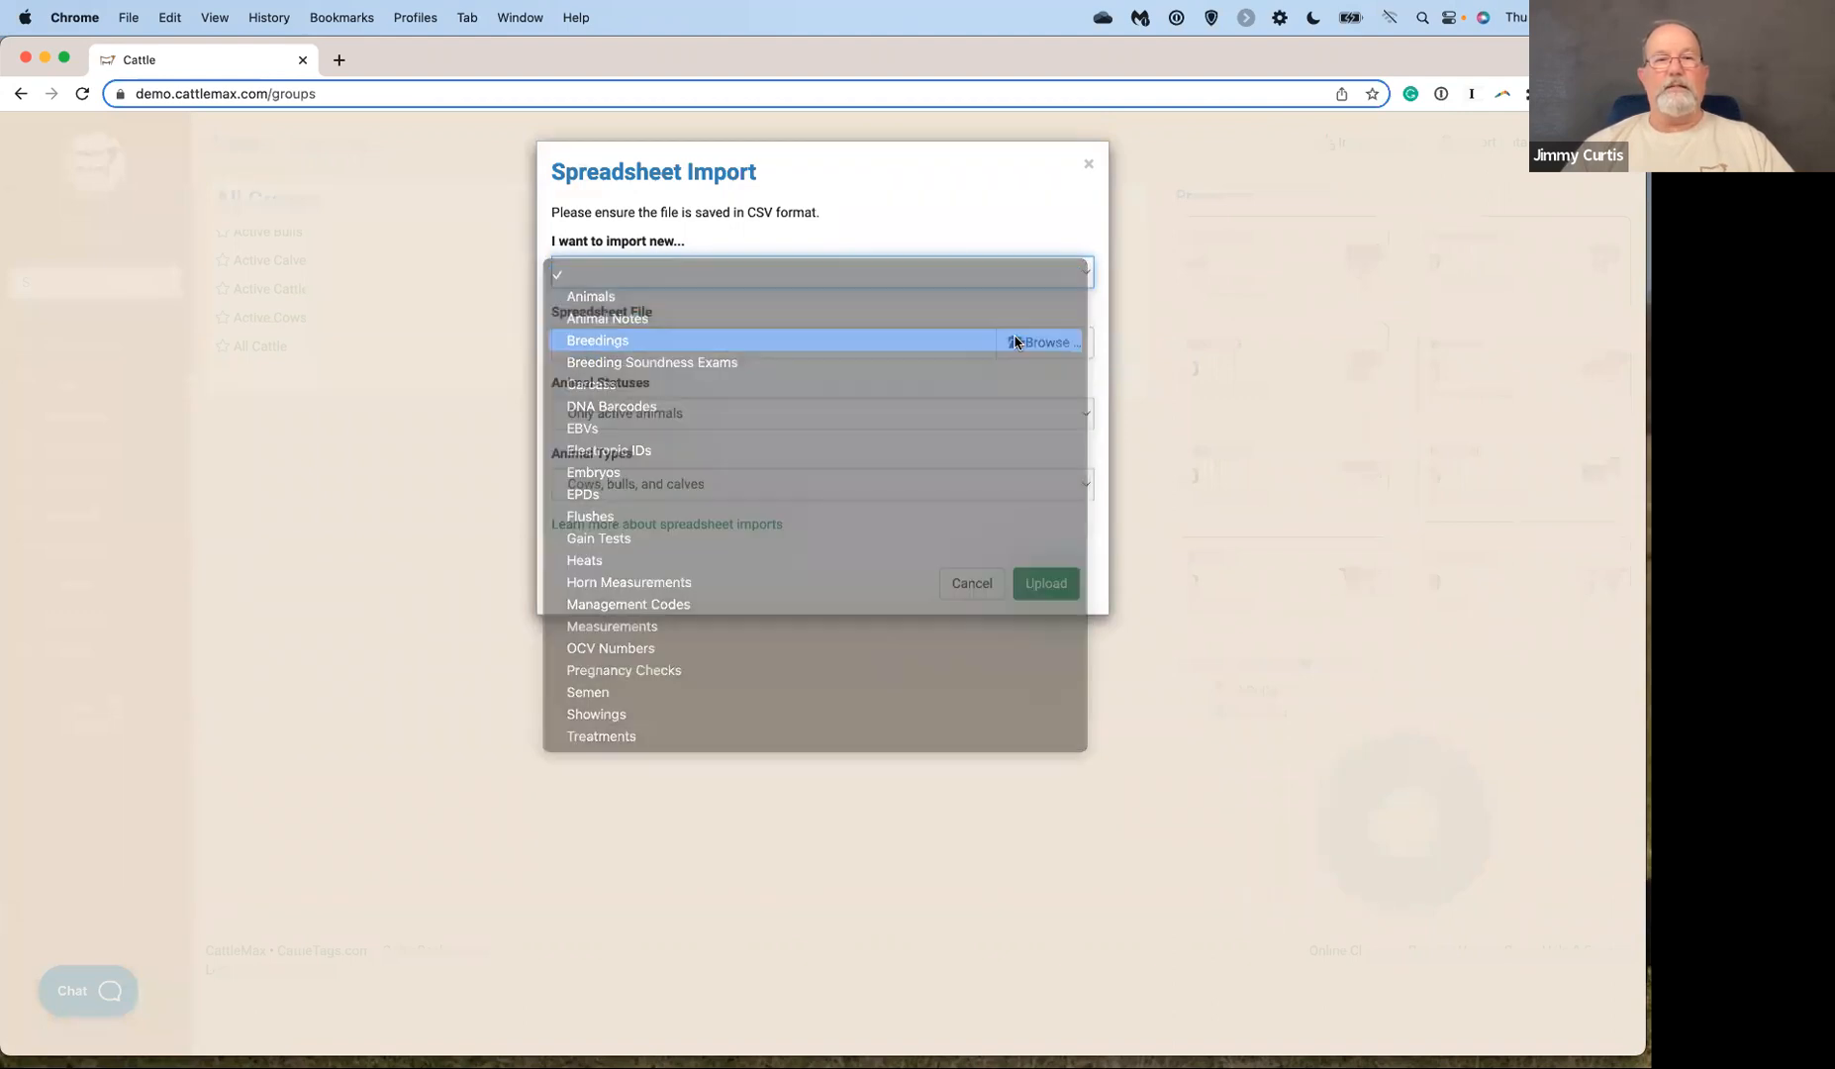
Upload JC Breedings.csv from the Class folder with animal statuses limited to Only active animals.
{"action": "left_click", "coordinate": [1026, 343]}
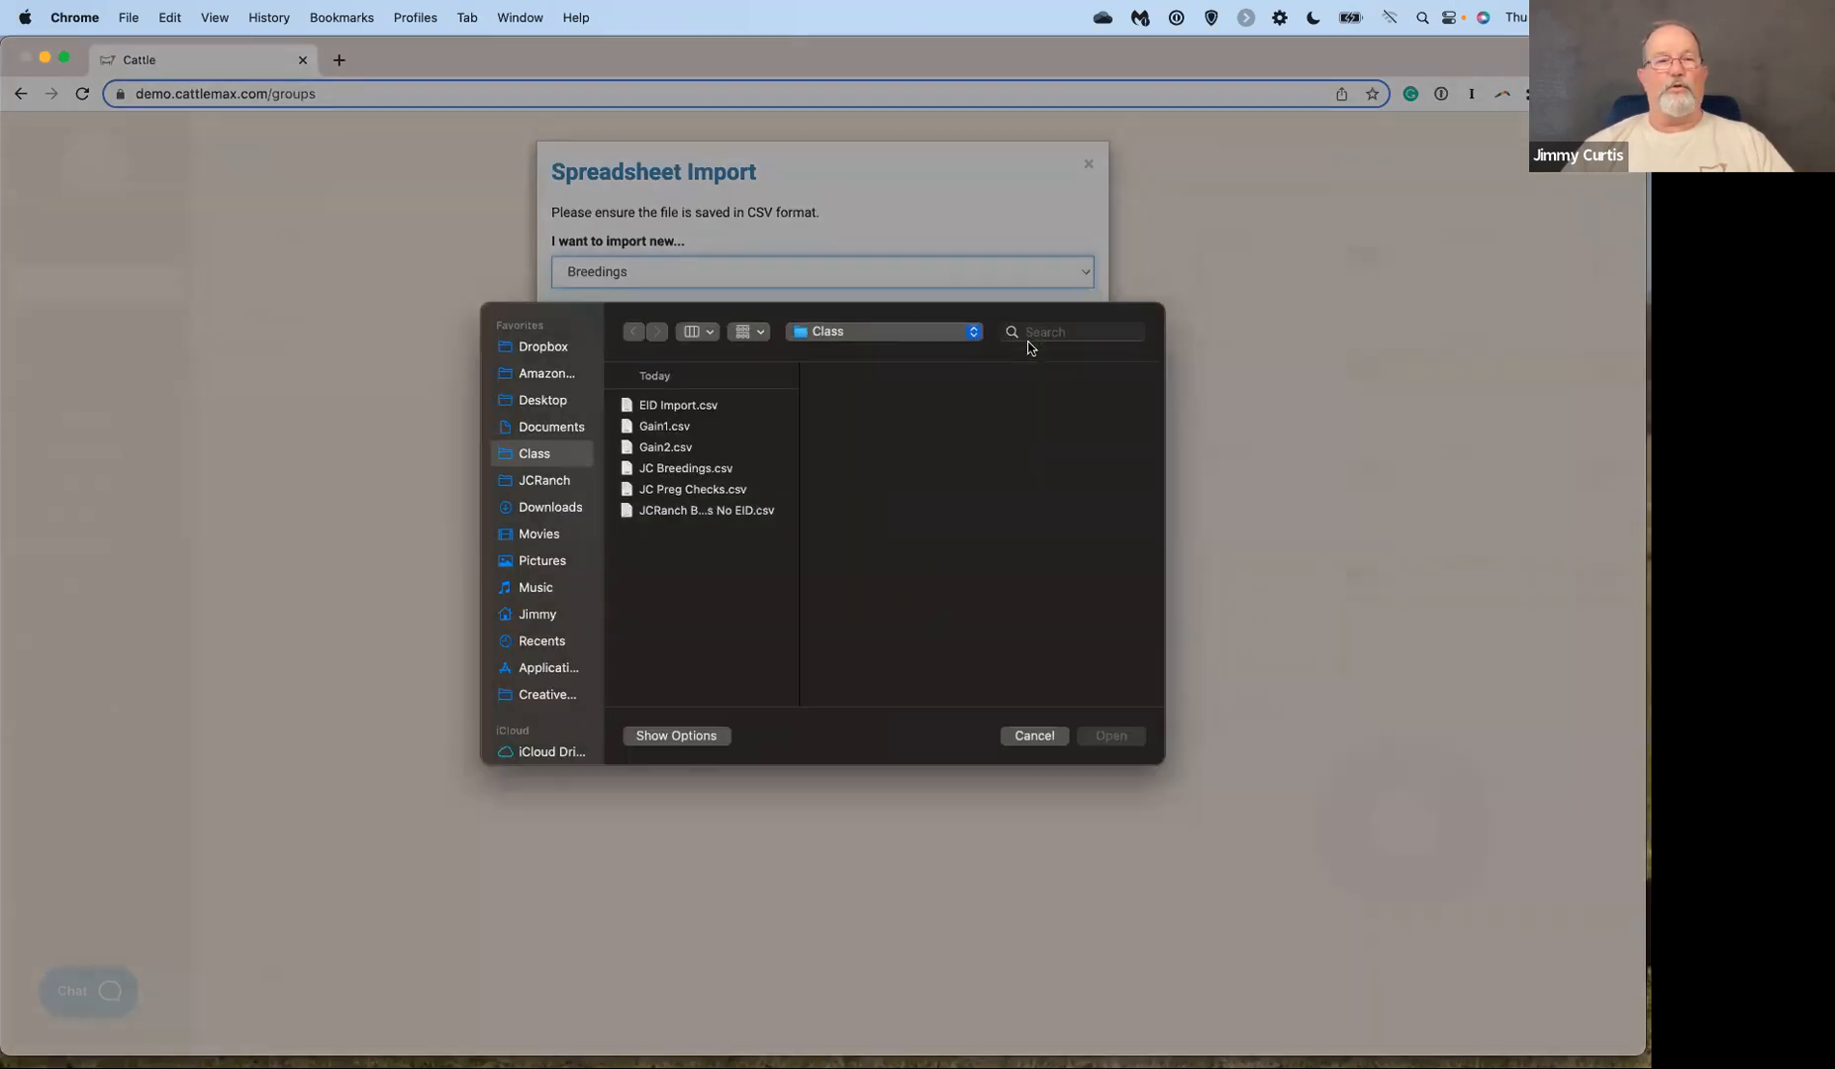
{"action": "left_click", "coordinate": [677, 480]}
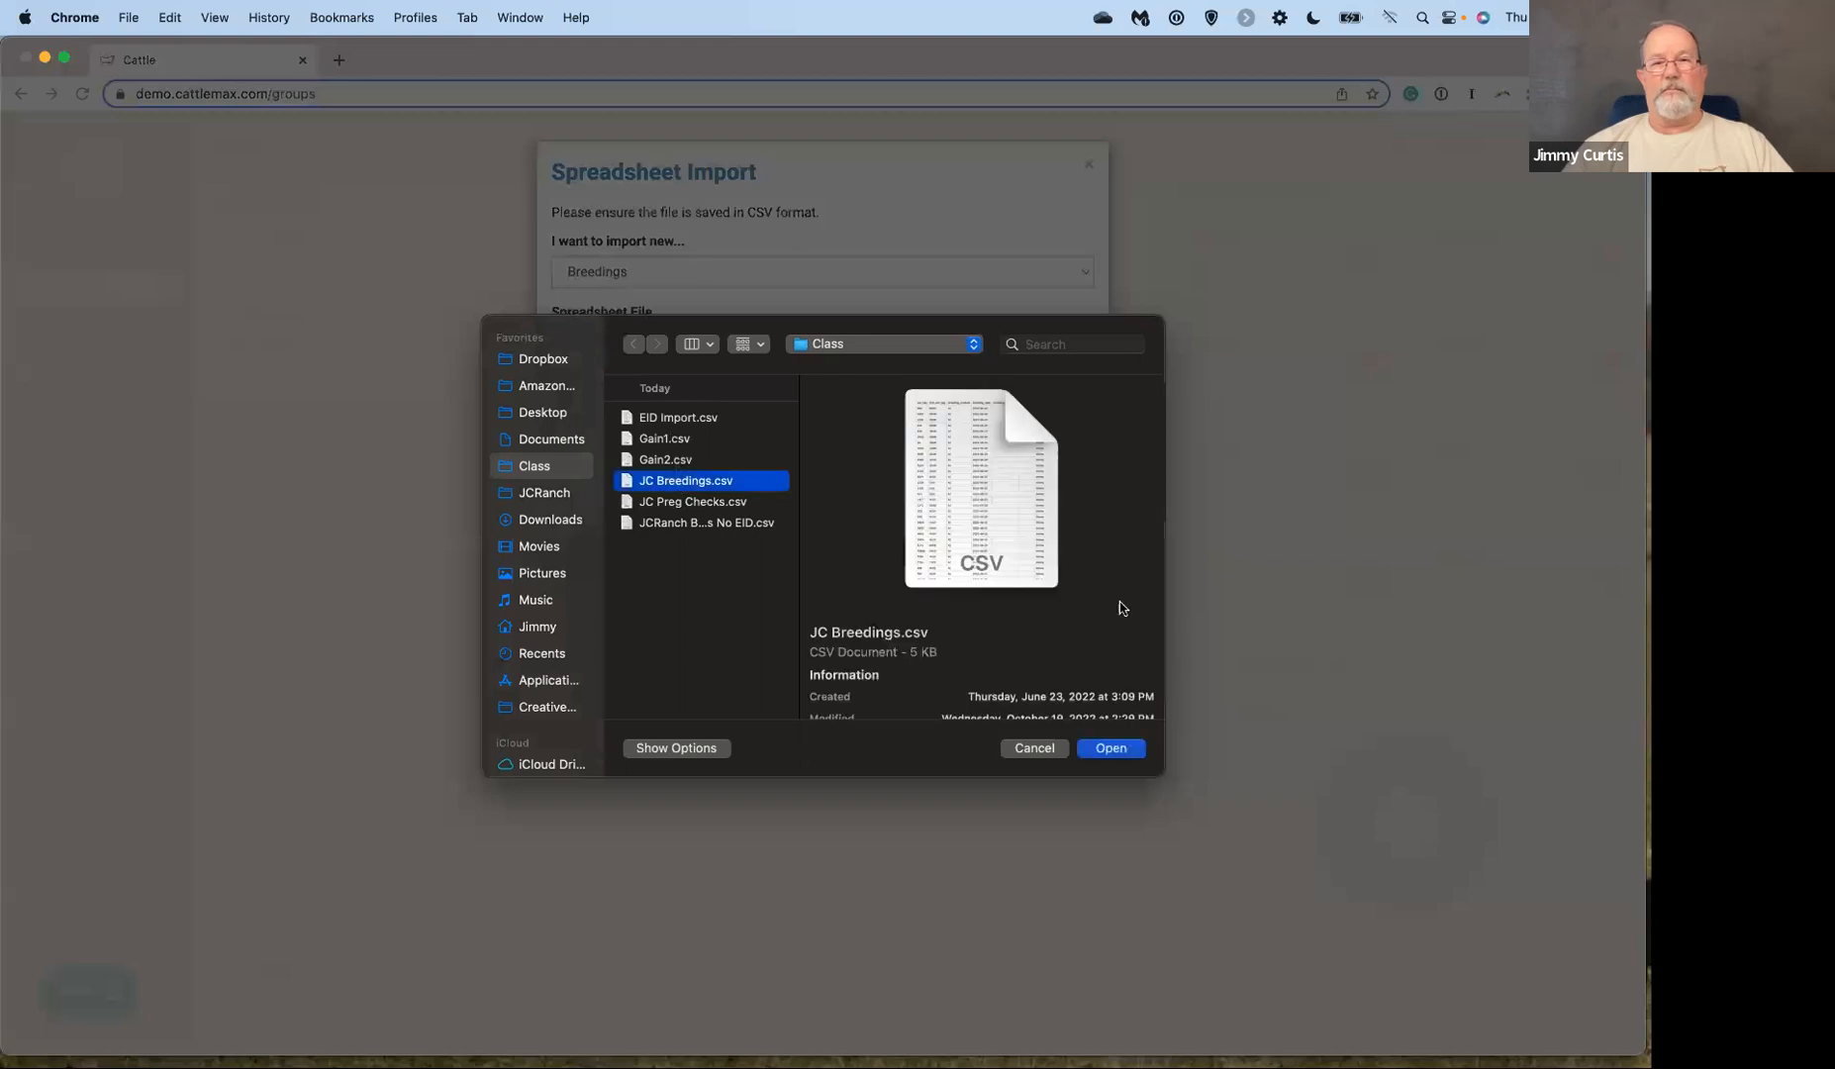
{"action": "left_click", "coordinate": [1113, 750]}
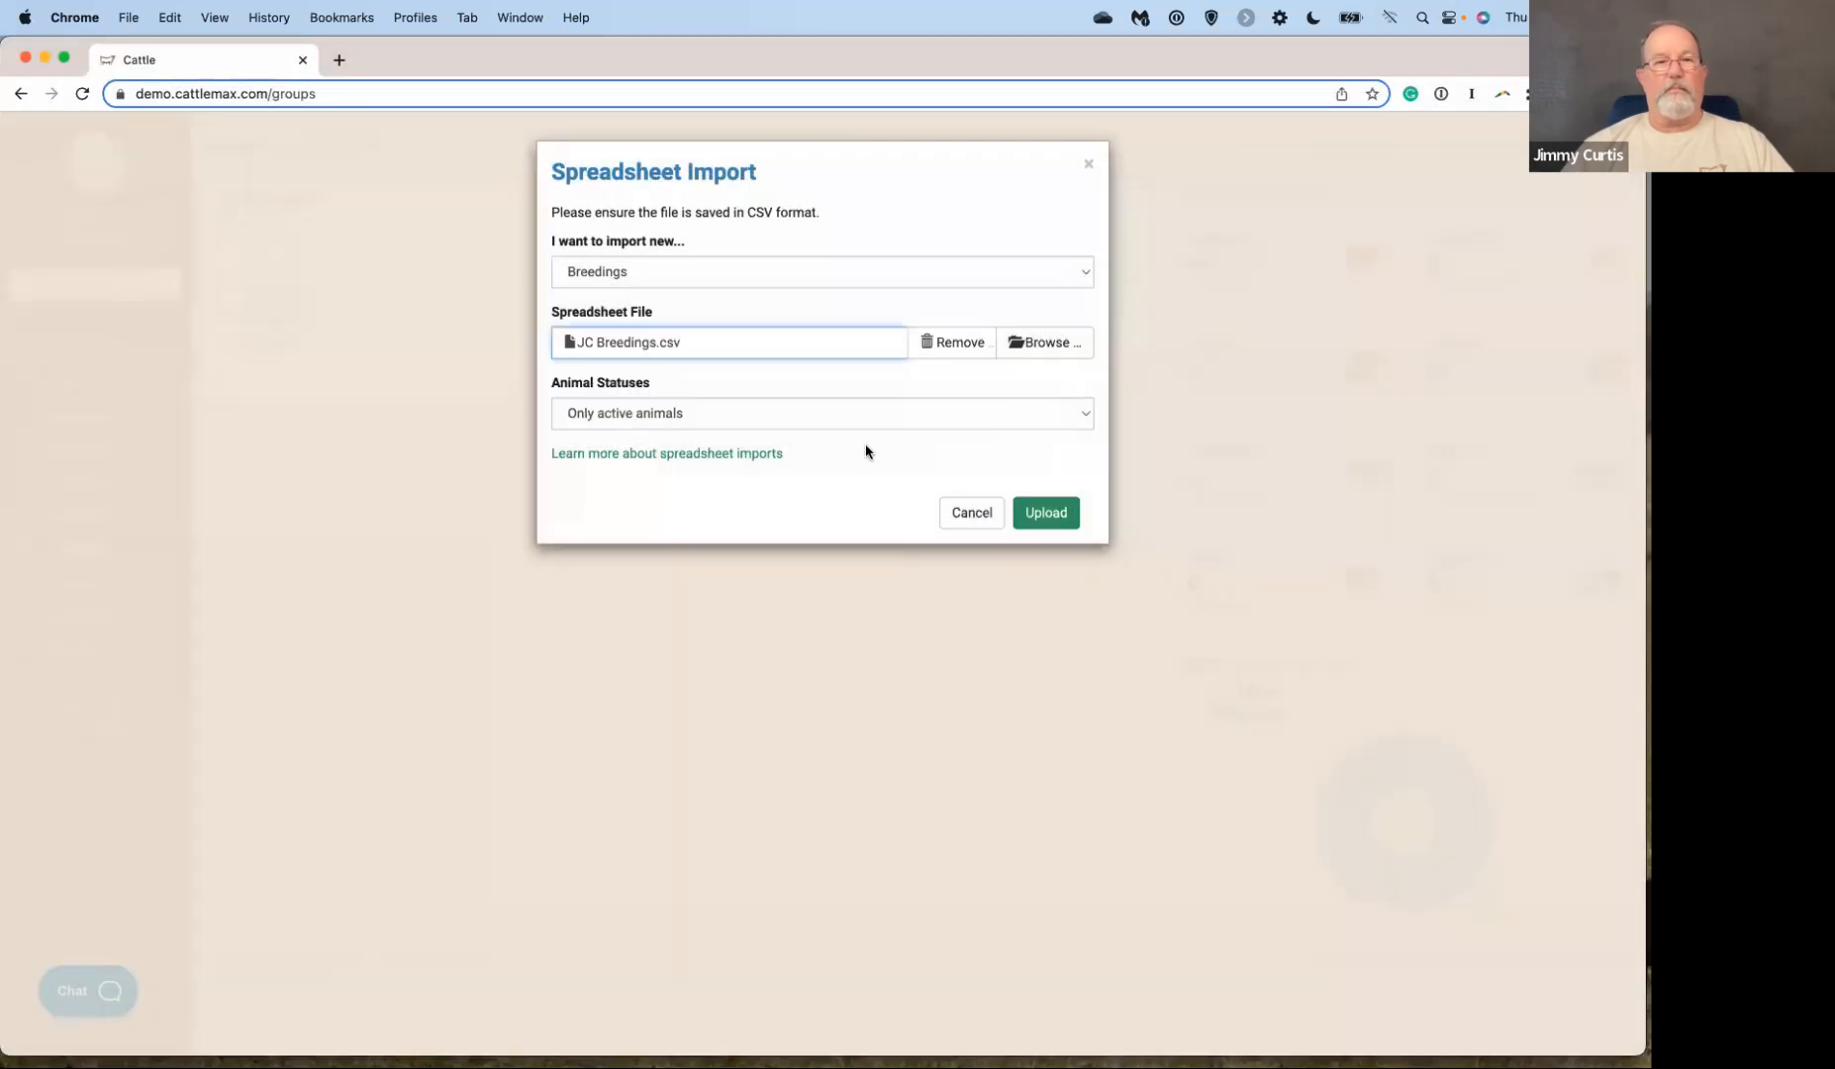
{"action": "left_click", "coordinate": [806, 411]}
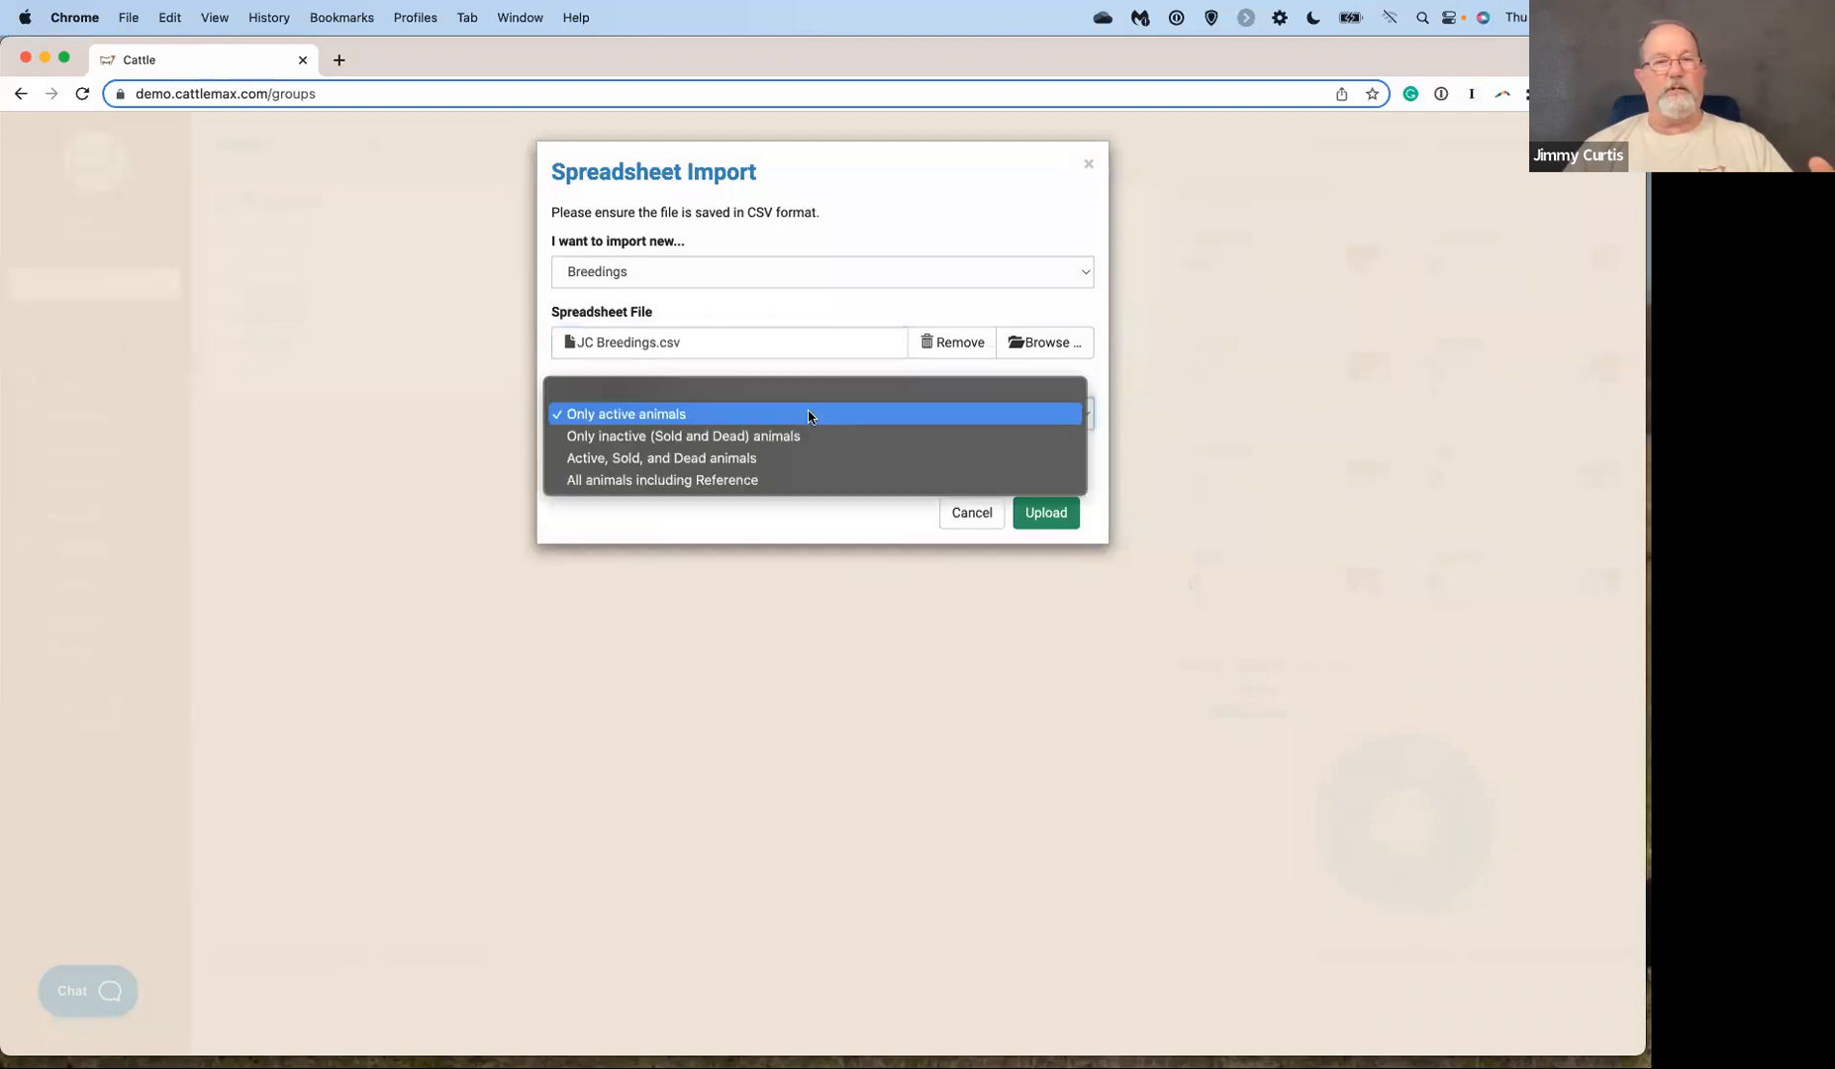
{"action": "left_click", "coordinate": [681, 414]}
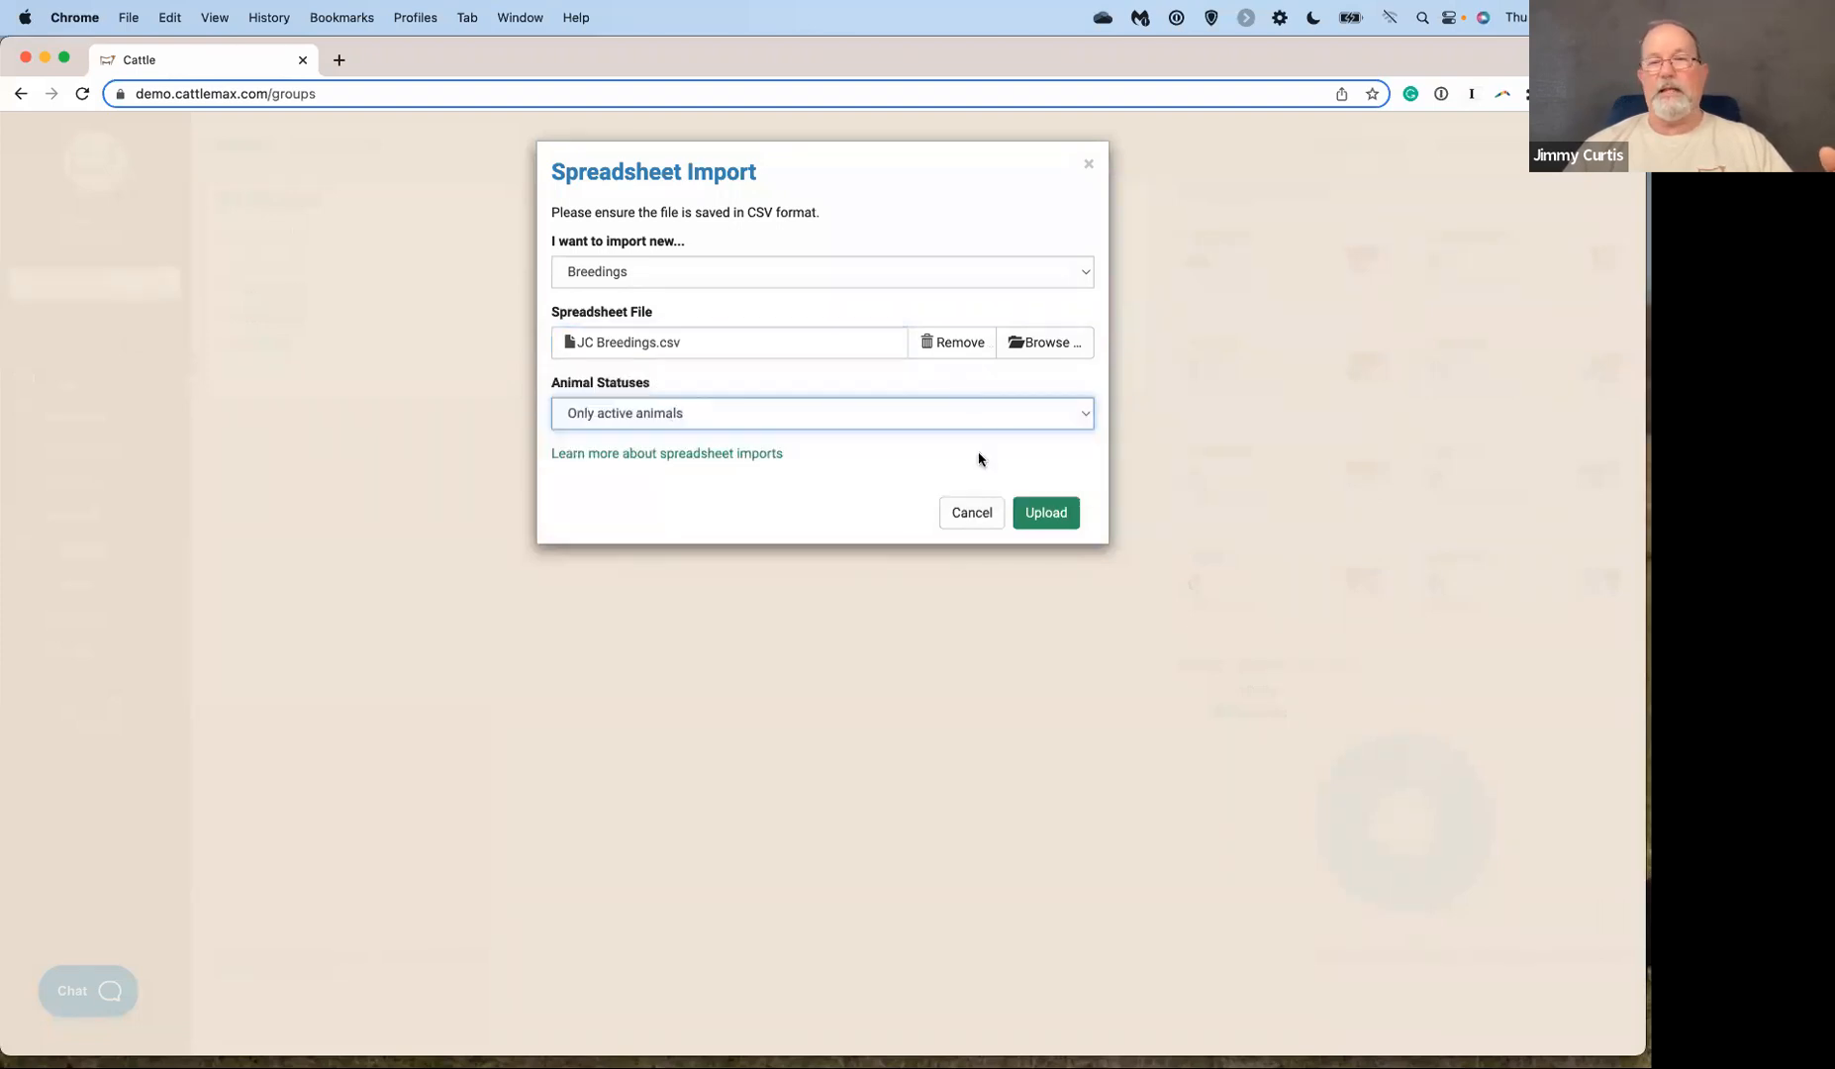
{"action": "left_click", "coordinate": [1041, 514]}
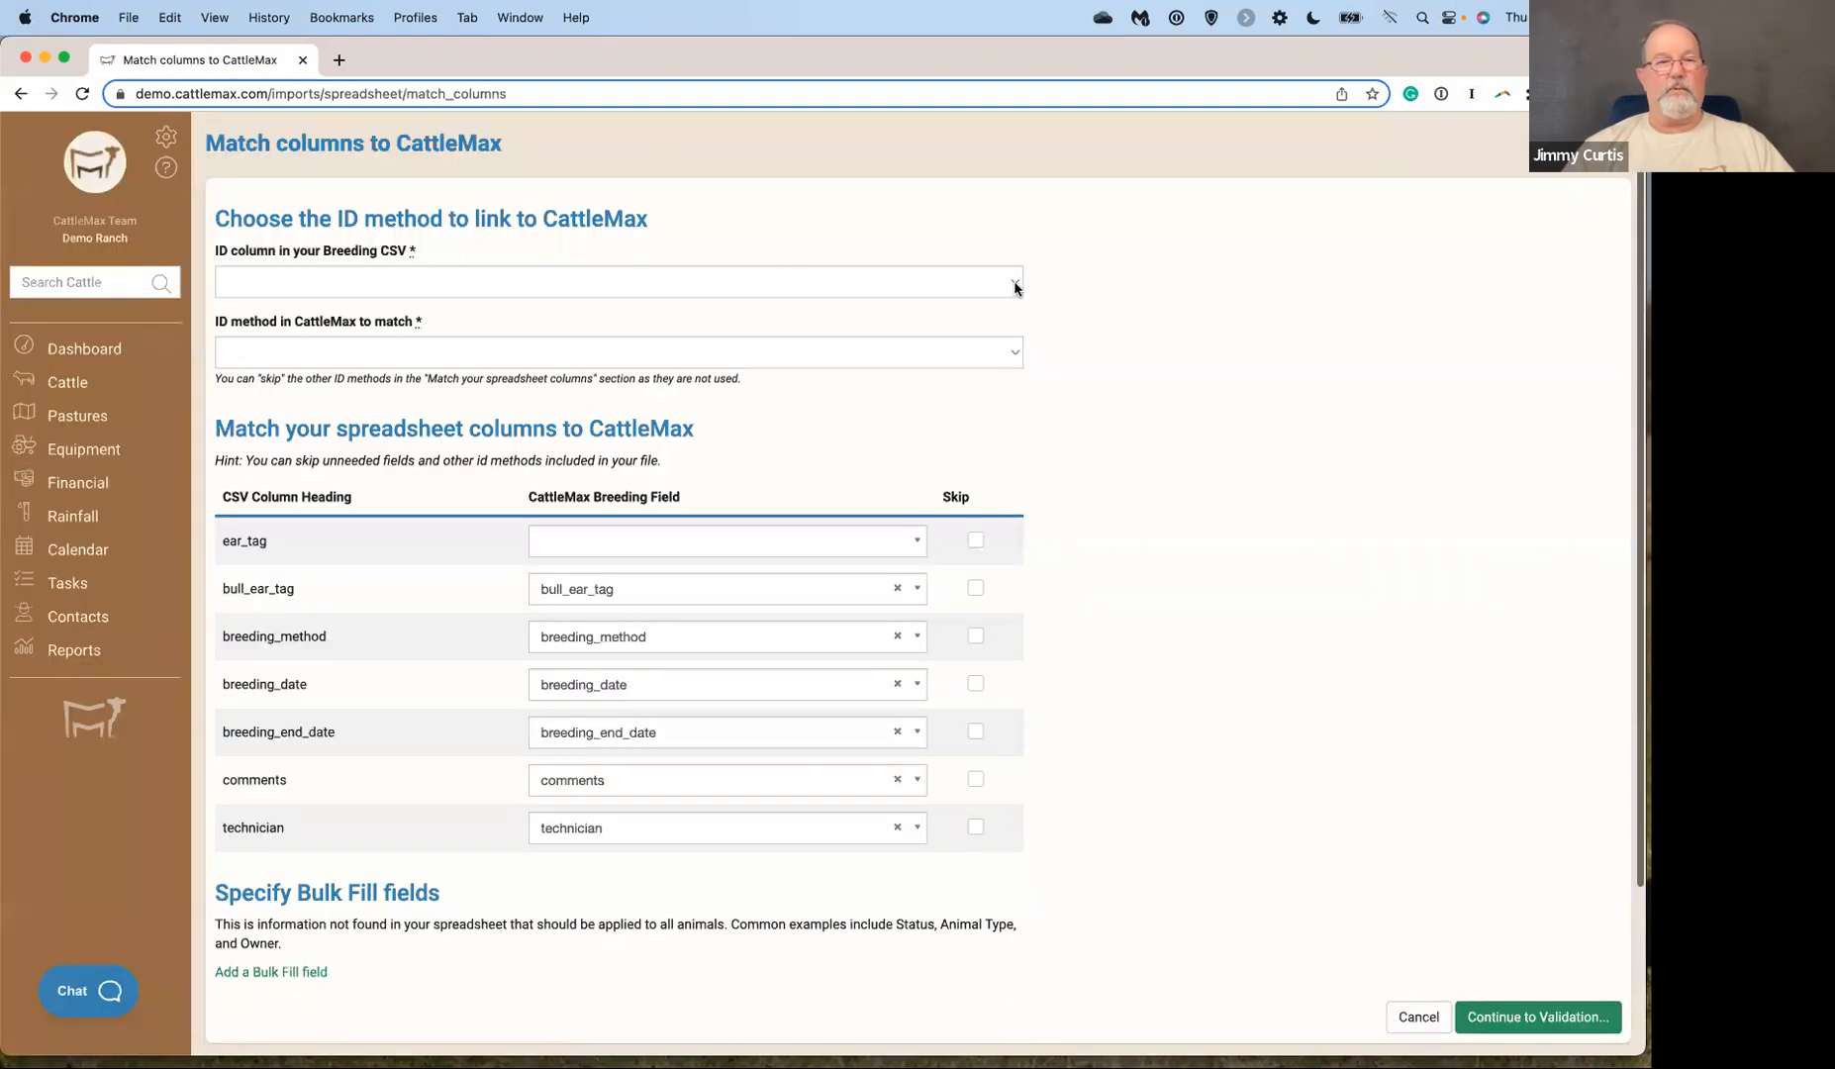
Match the ear_tag column to the Ear Tag ID method, validate the file and import the spreadsheet ignoring warnings.
{"action": "left_click", "coordinate": [1015, 287]}
{"action": "left_click", "coordinate": [1003, 306]}
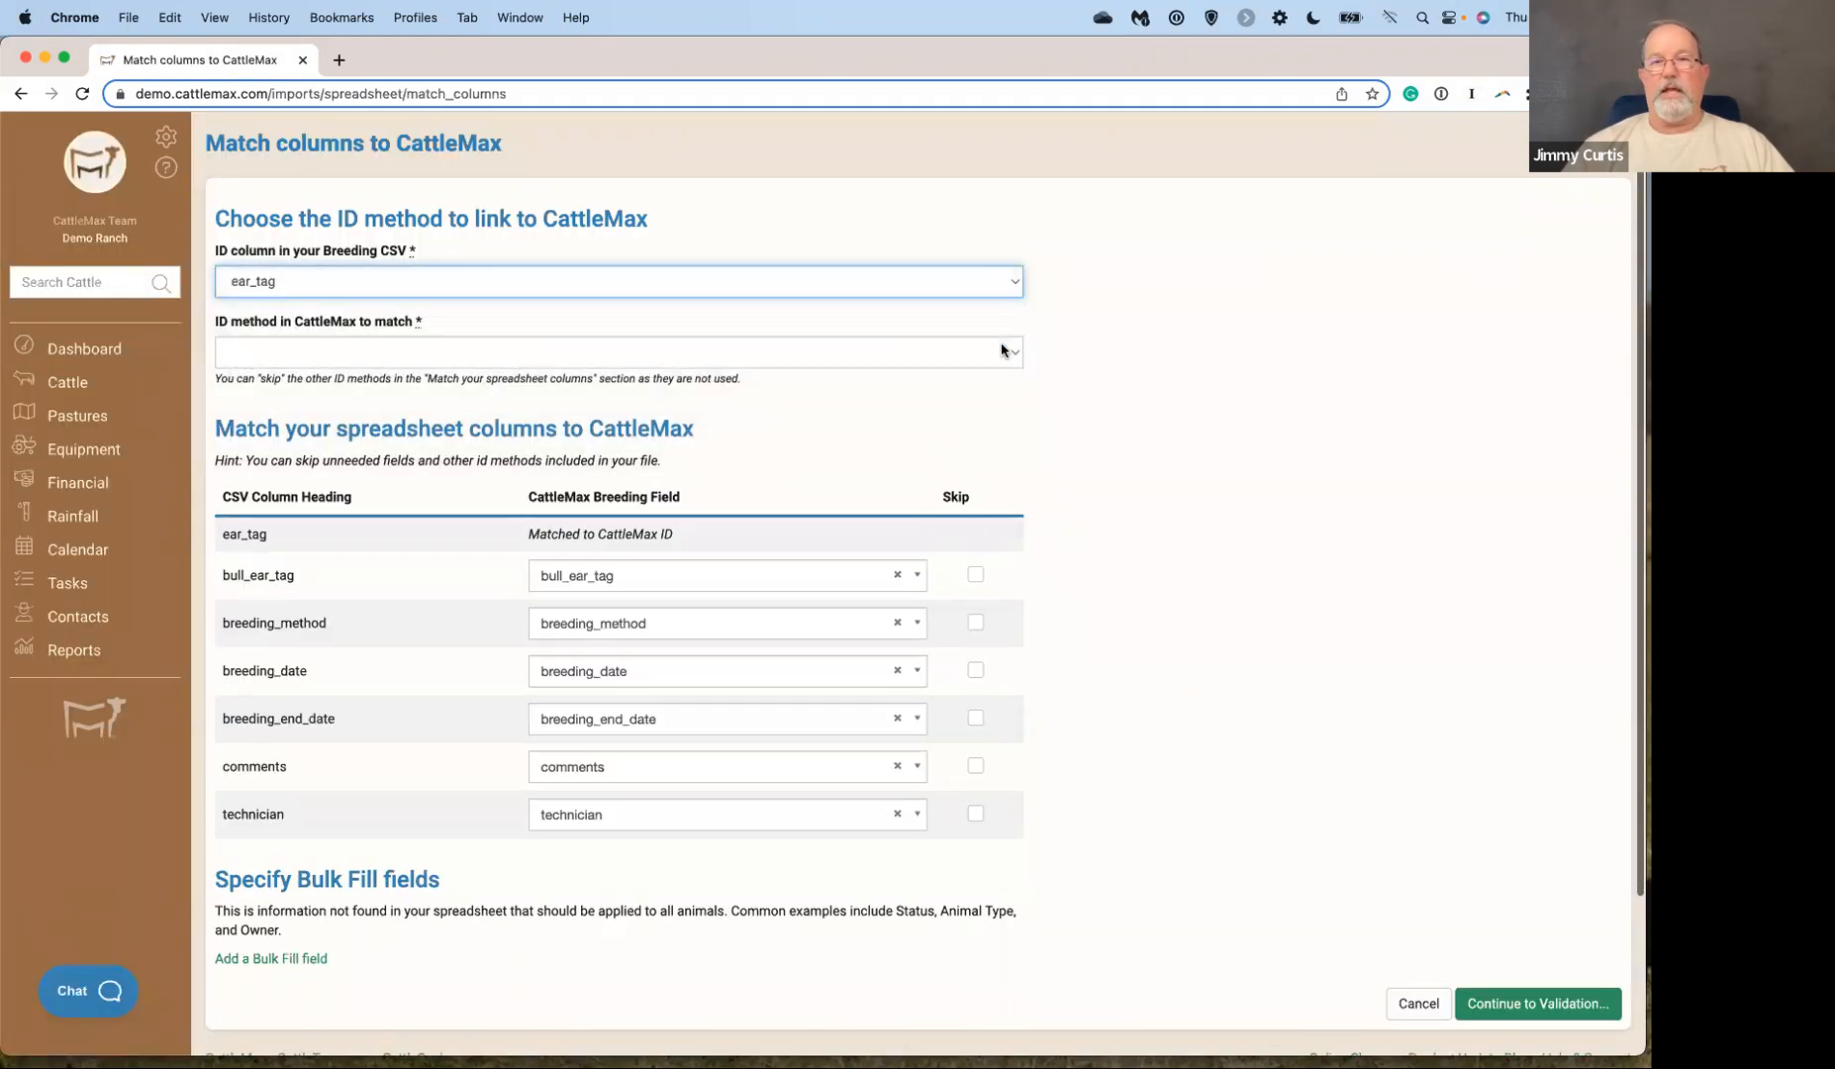
{"action": "left_click", "coordinate": [1011, 354]}
{"action": "left_click", "coordinate": [998, 374]}
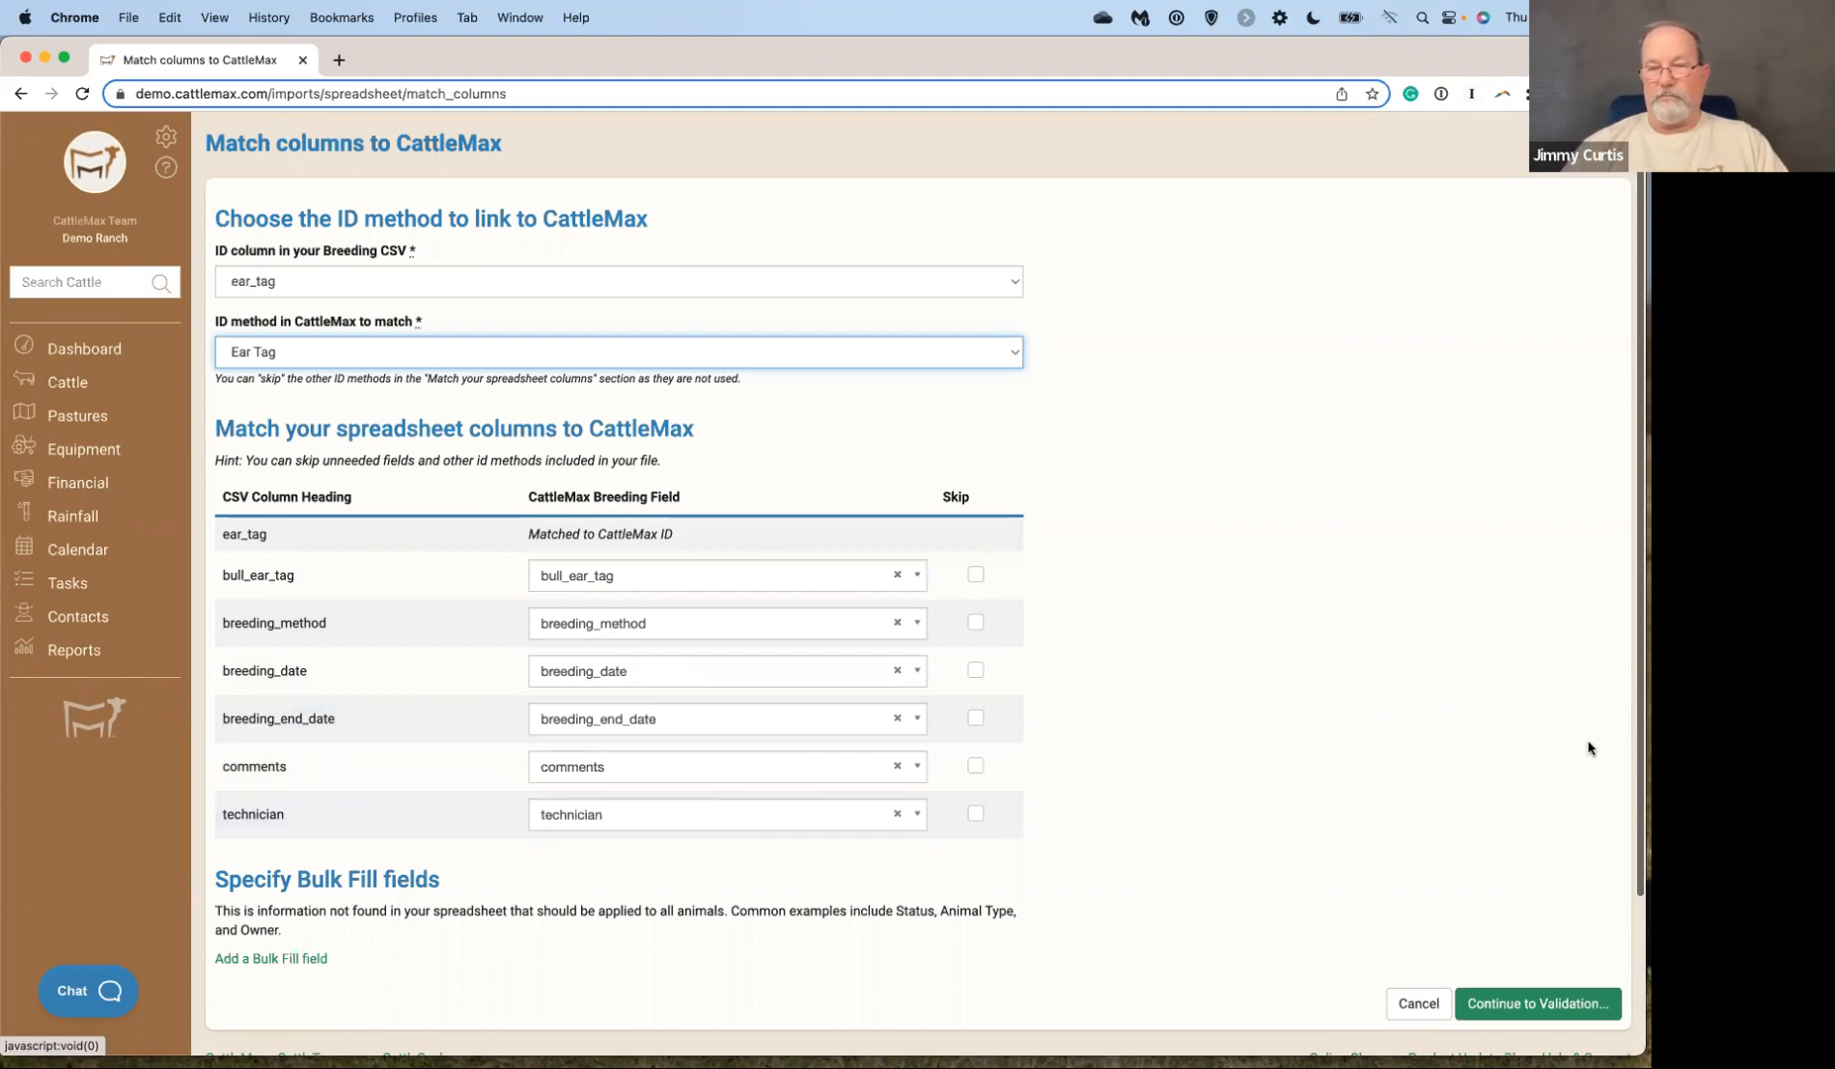
{"action": "left_click", "coordinate": [1504, 1003]}
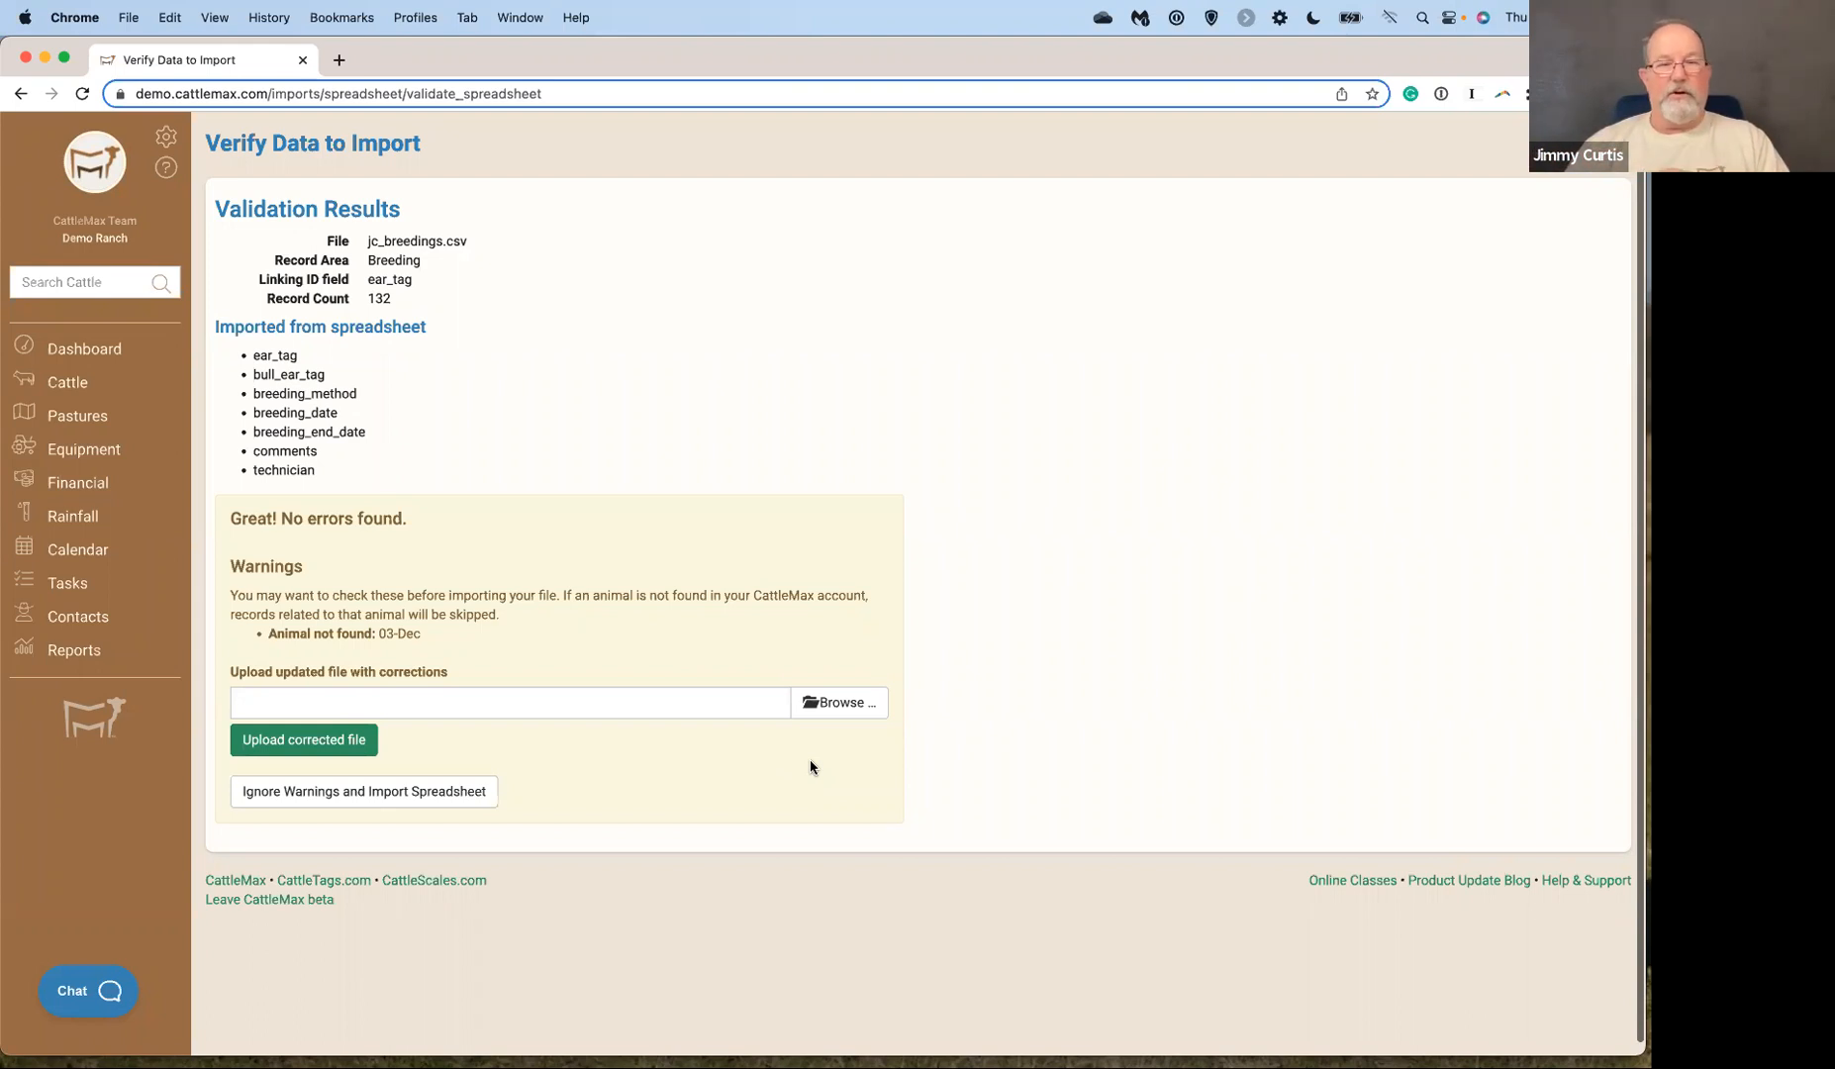
{"action": "left_click", "coordinate": [373, 792]}
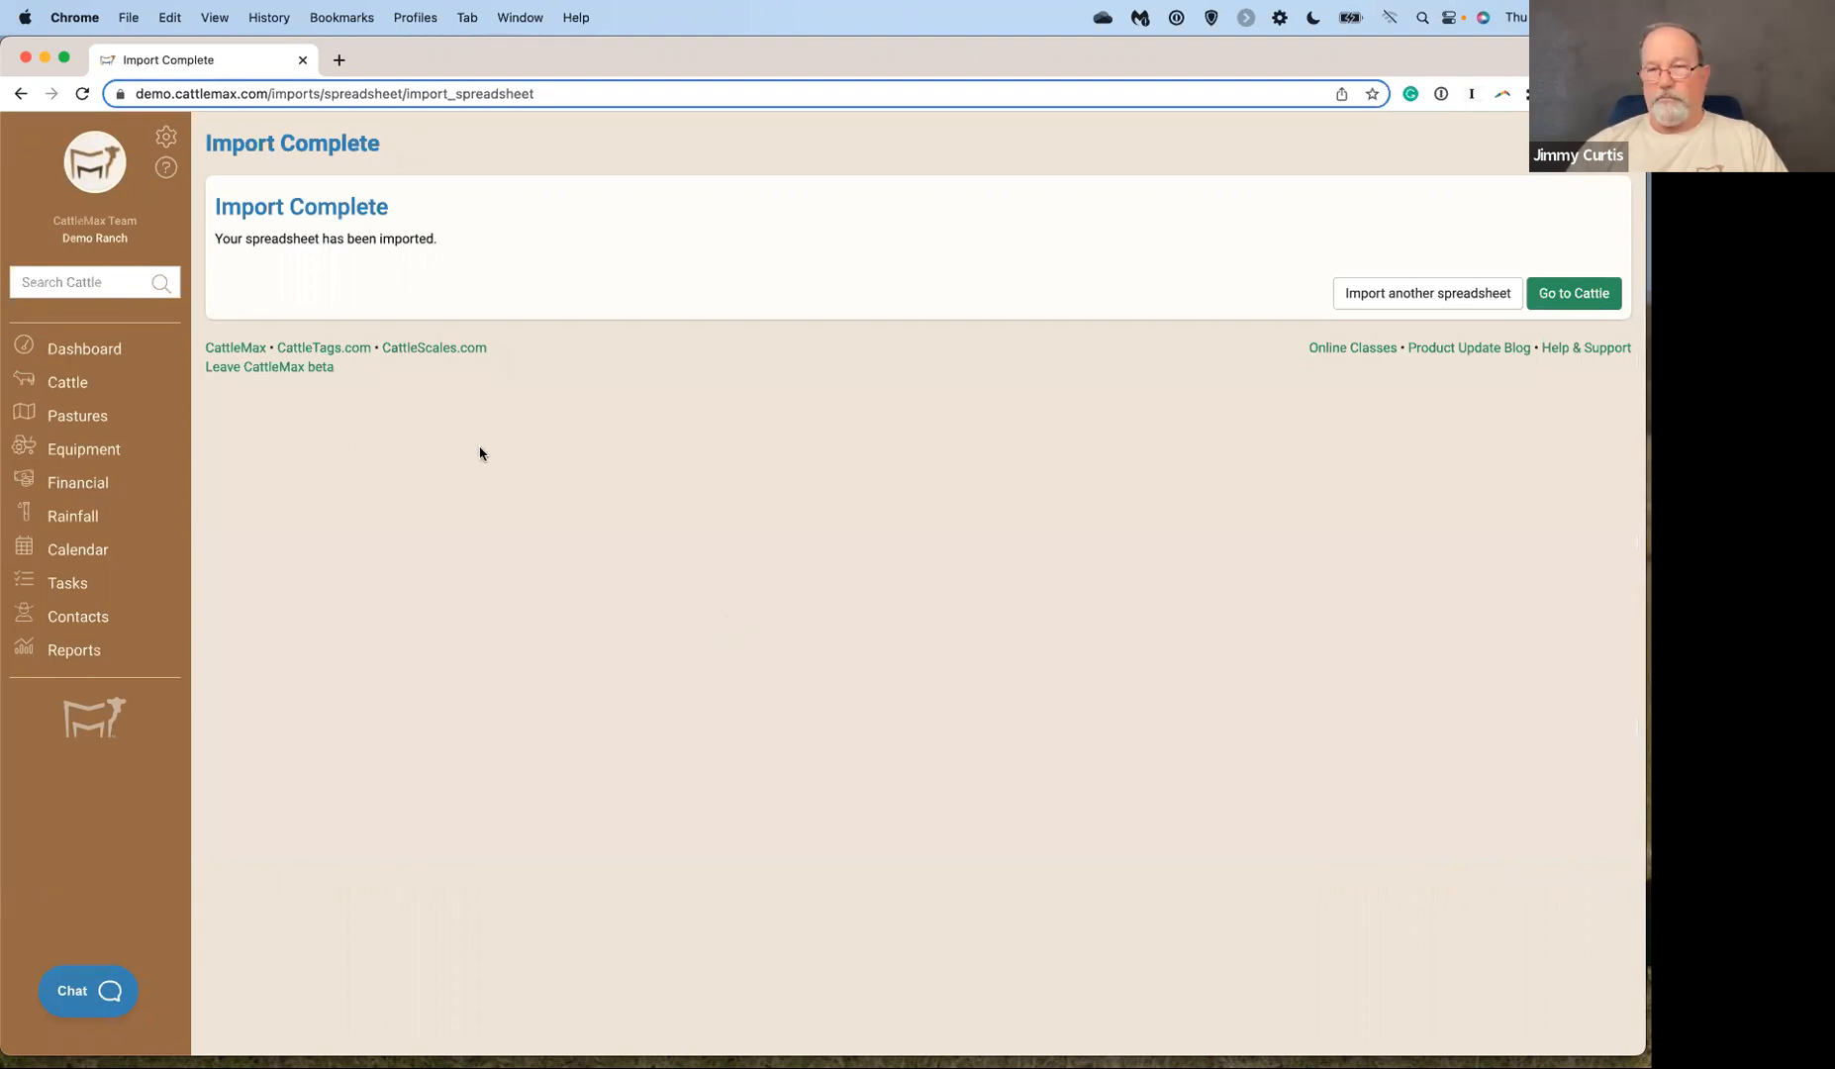
Search for cow 12-3 and check the imported entries in its breeding records.
{"action": "left_click", "coordinate": [69, 282]}
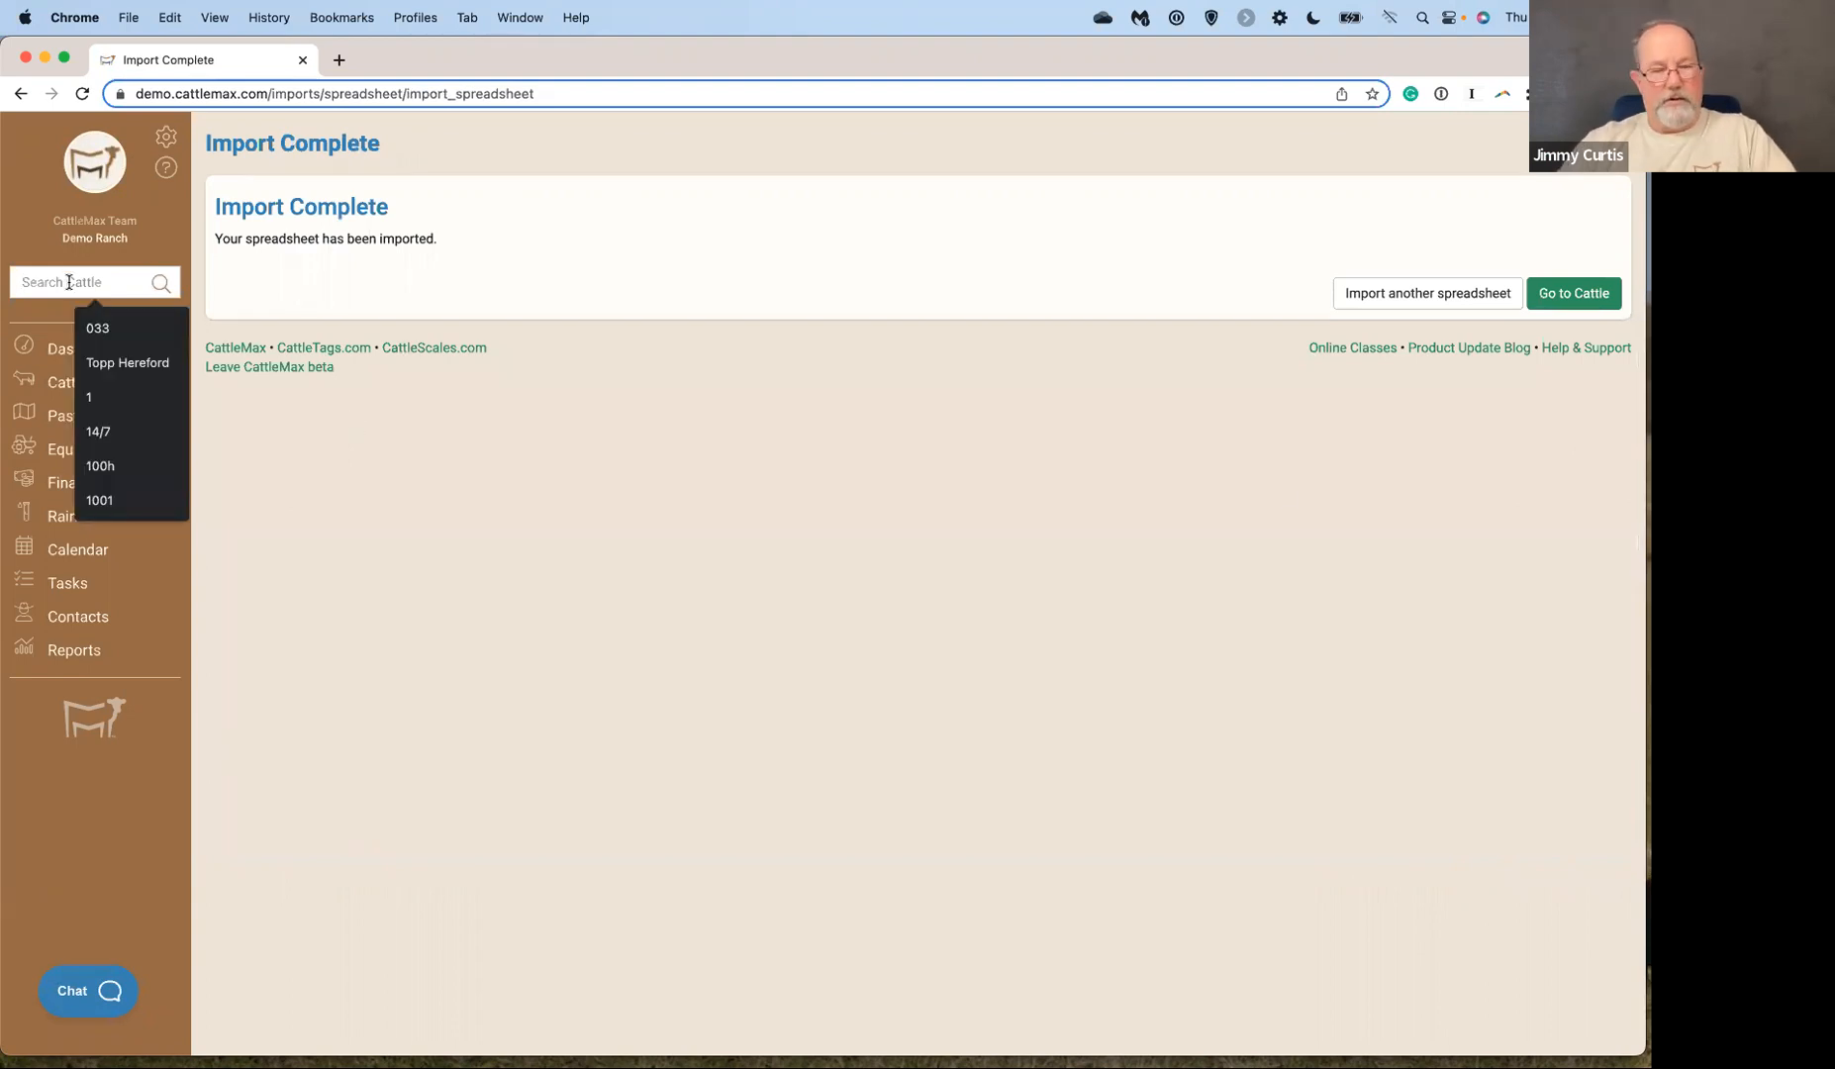
{"action": "type", "text": "12-3"}
{"action": "key", "text": "Return"}
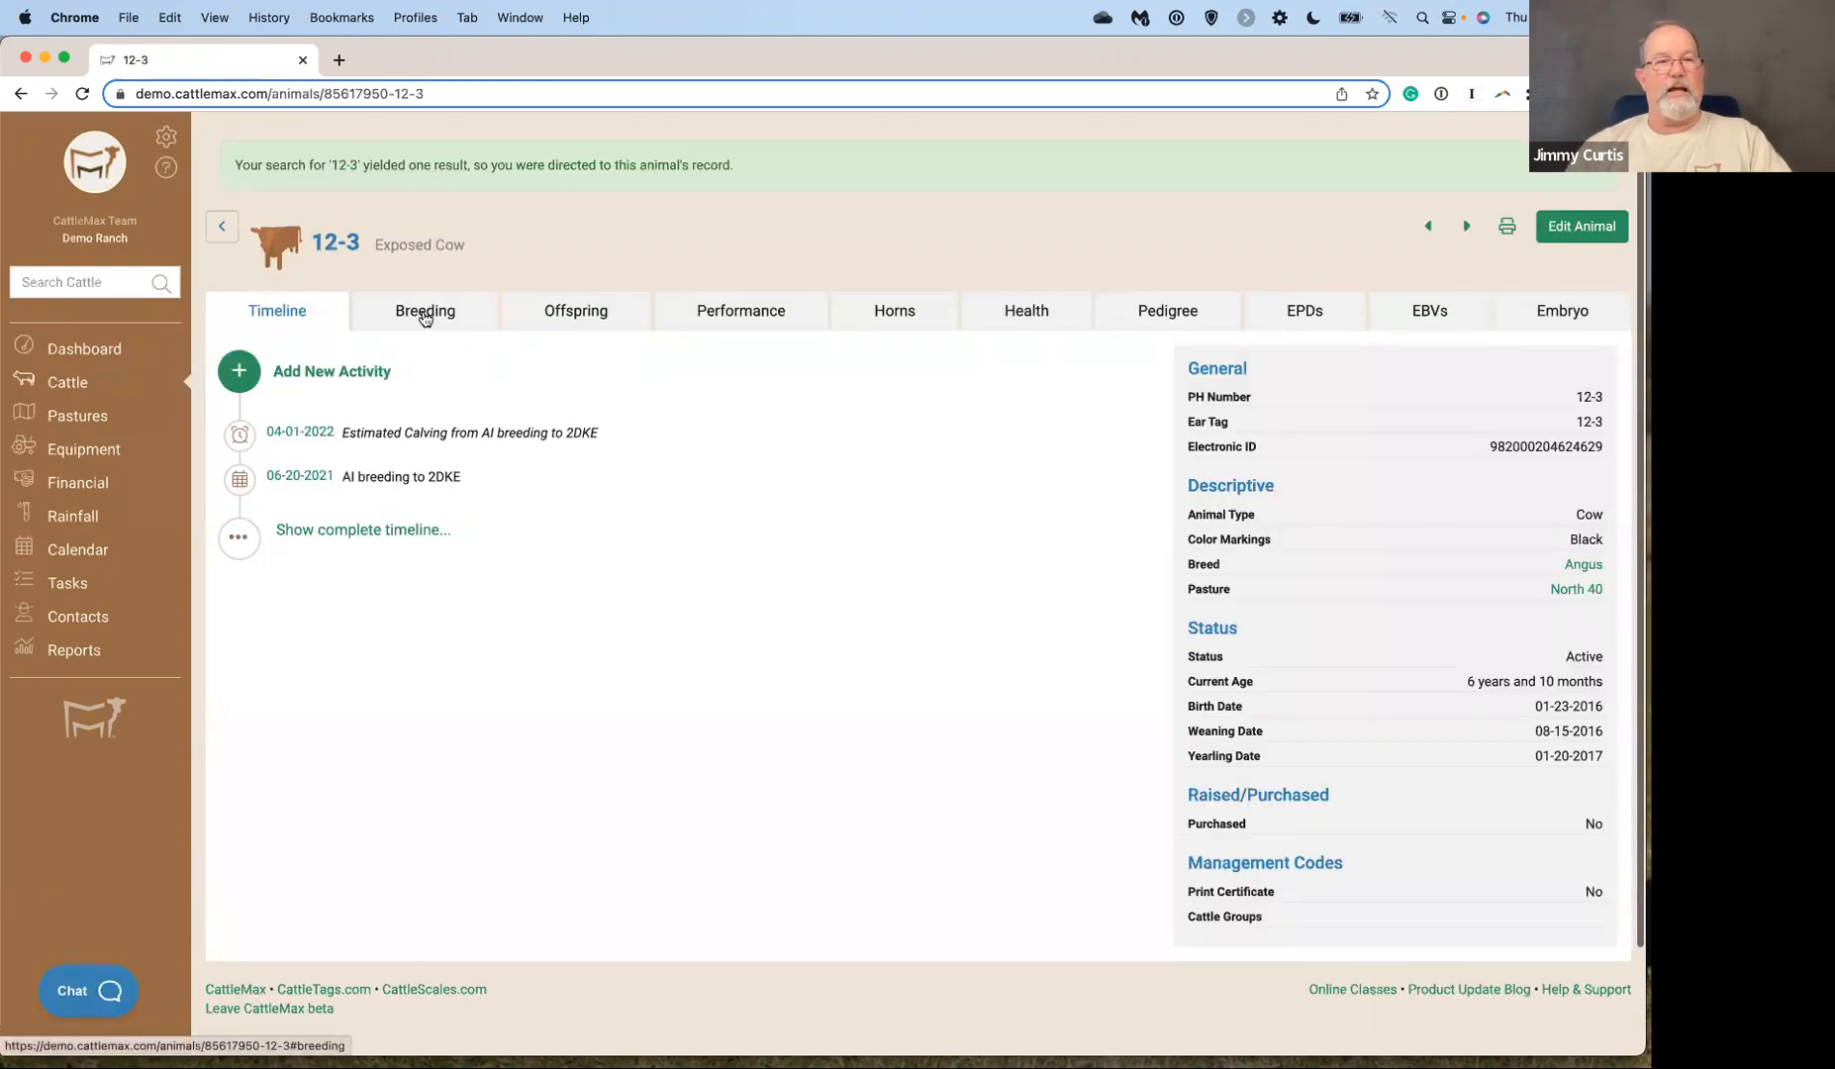
{"action": "left_click", "coordinate": [424, 315]}
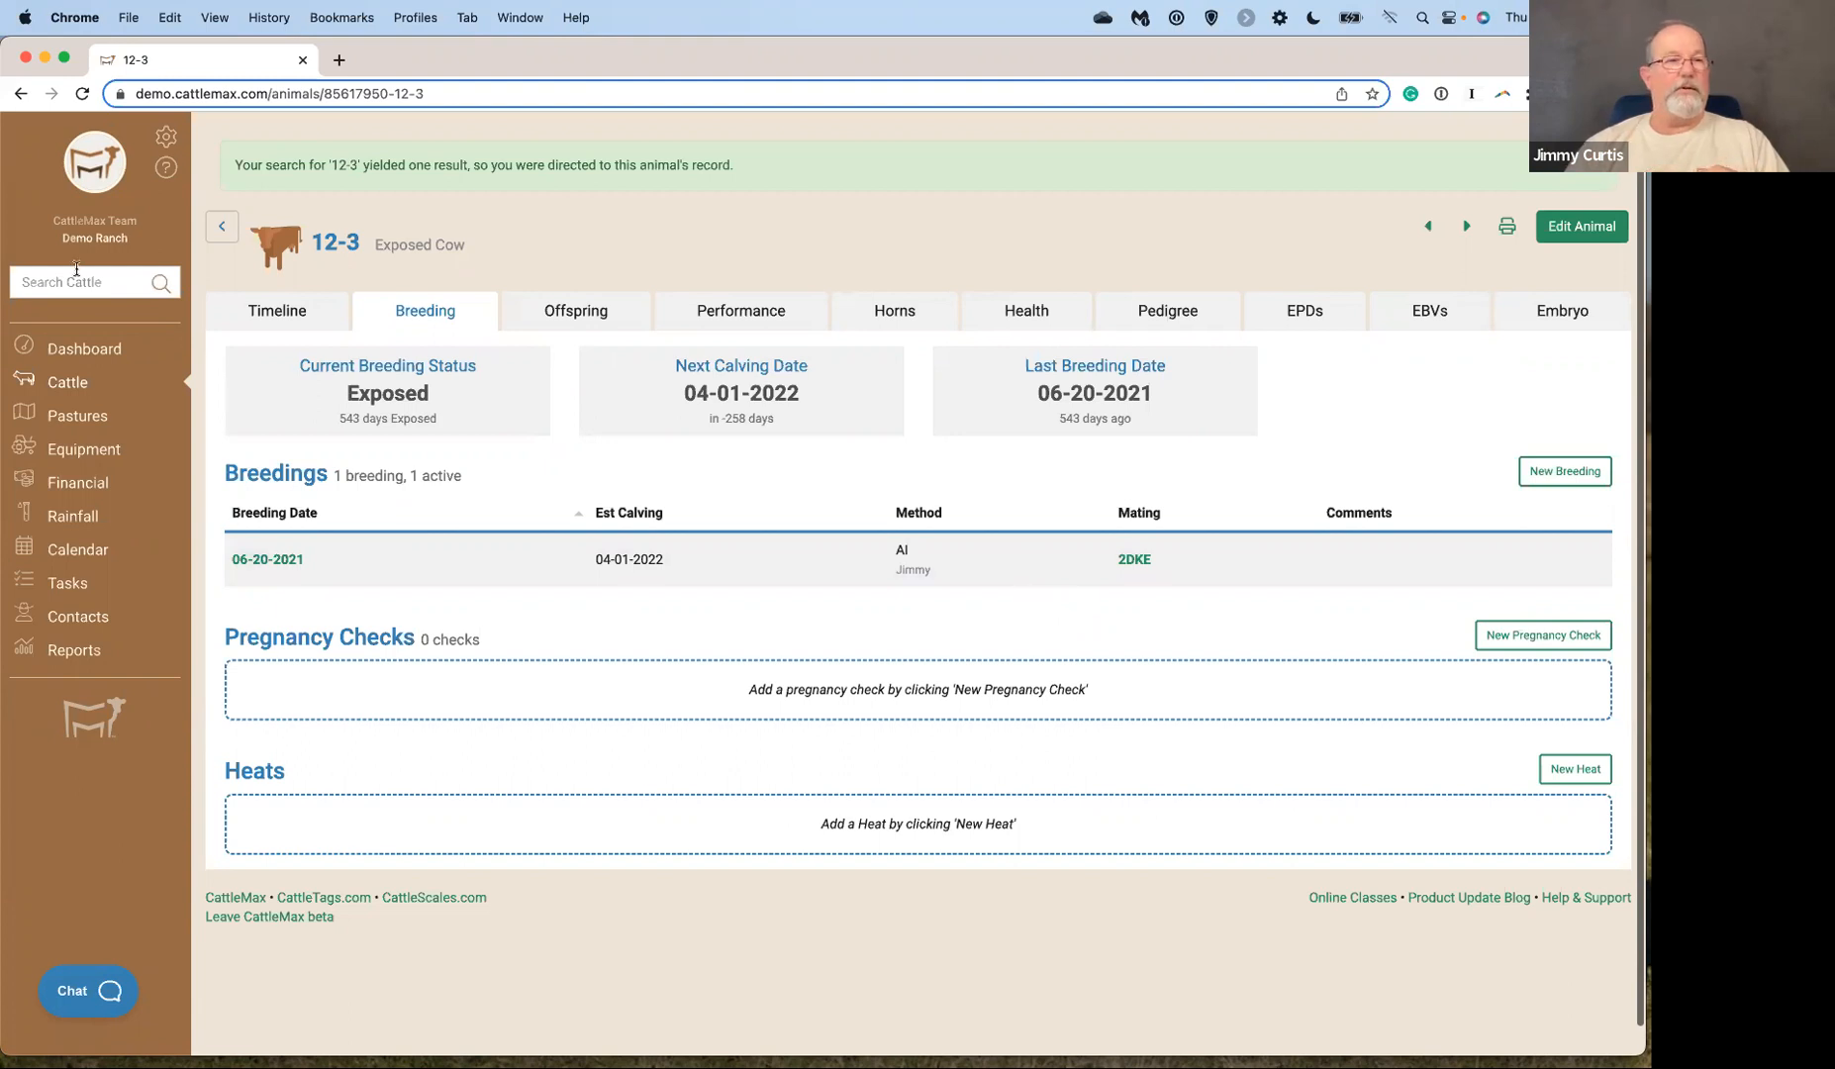
Search for cow 2K, check its breeding records, and return to the Cattle overview.
{"action": "left_click", "coordinate": [74, 283]}
{"action": "type", "text": "2k"}
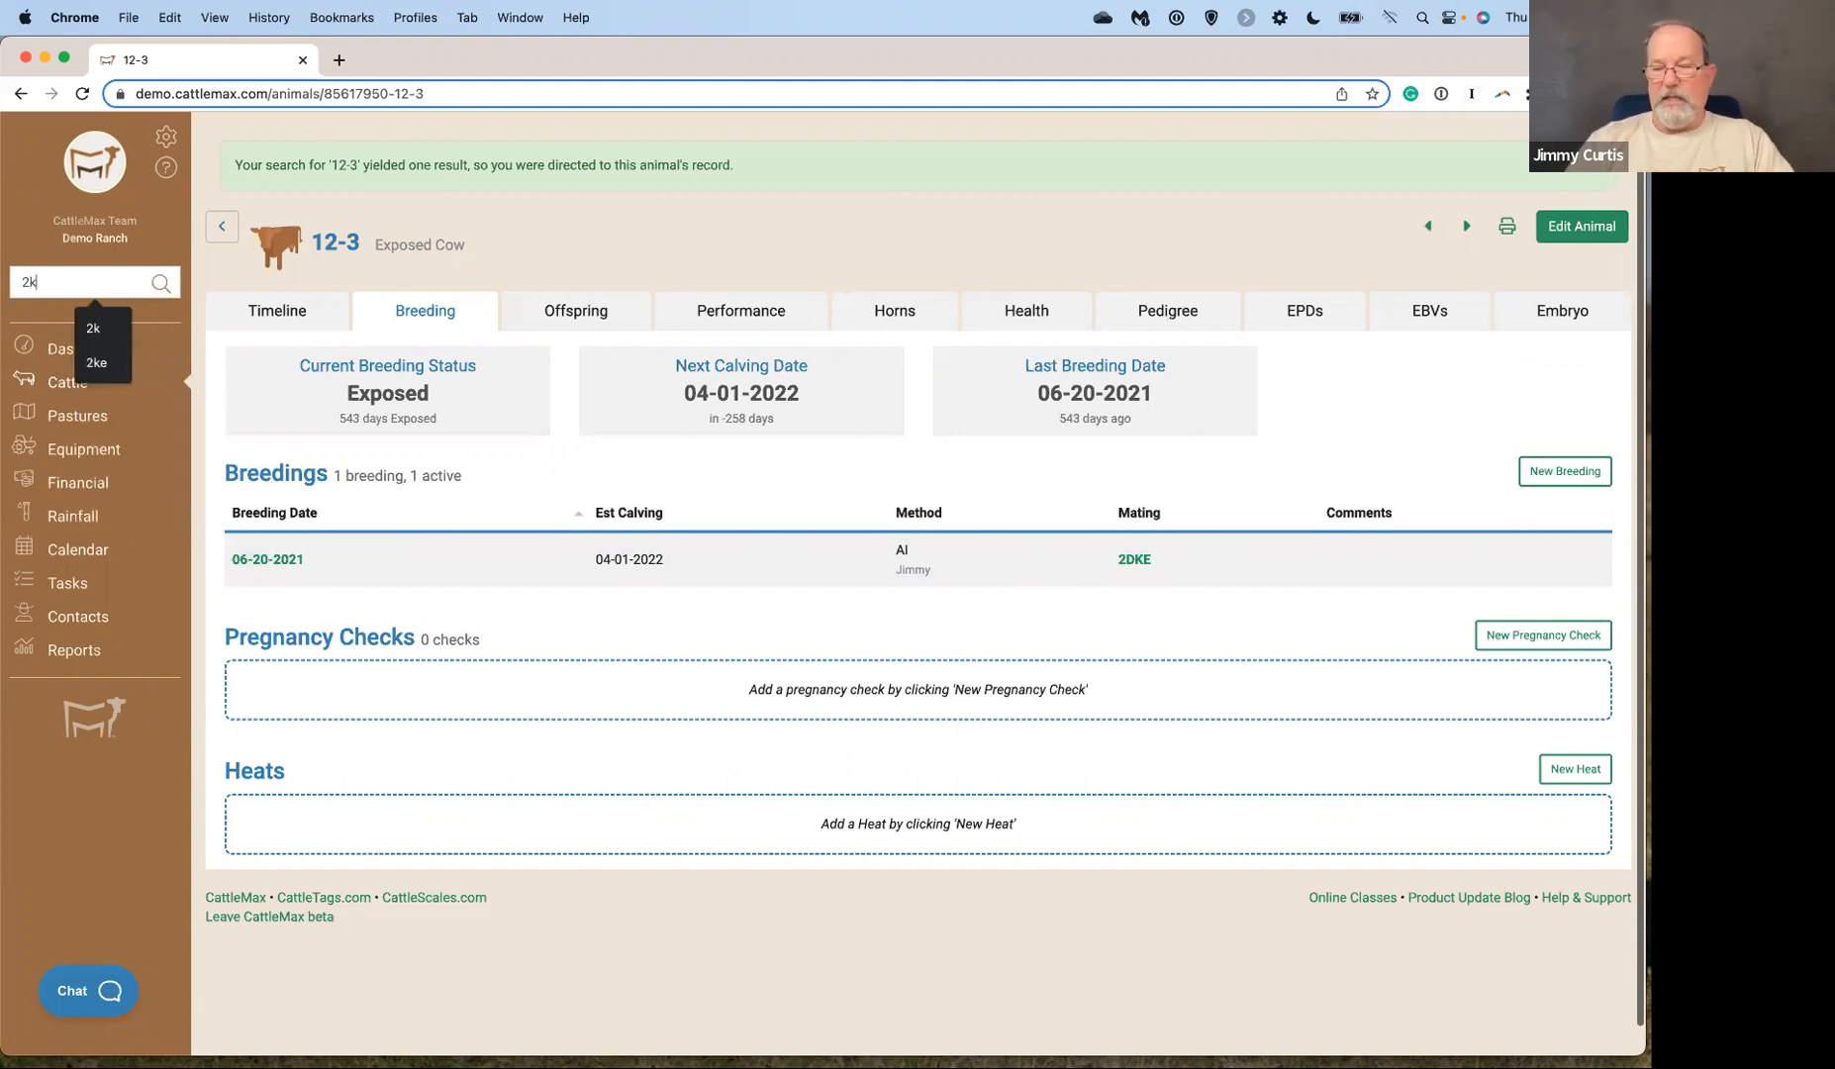
{"action": "key", "text": "Return"}
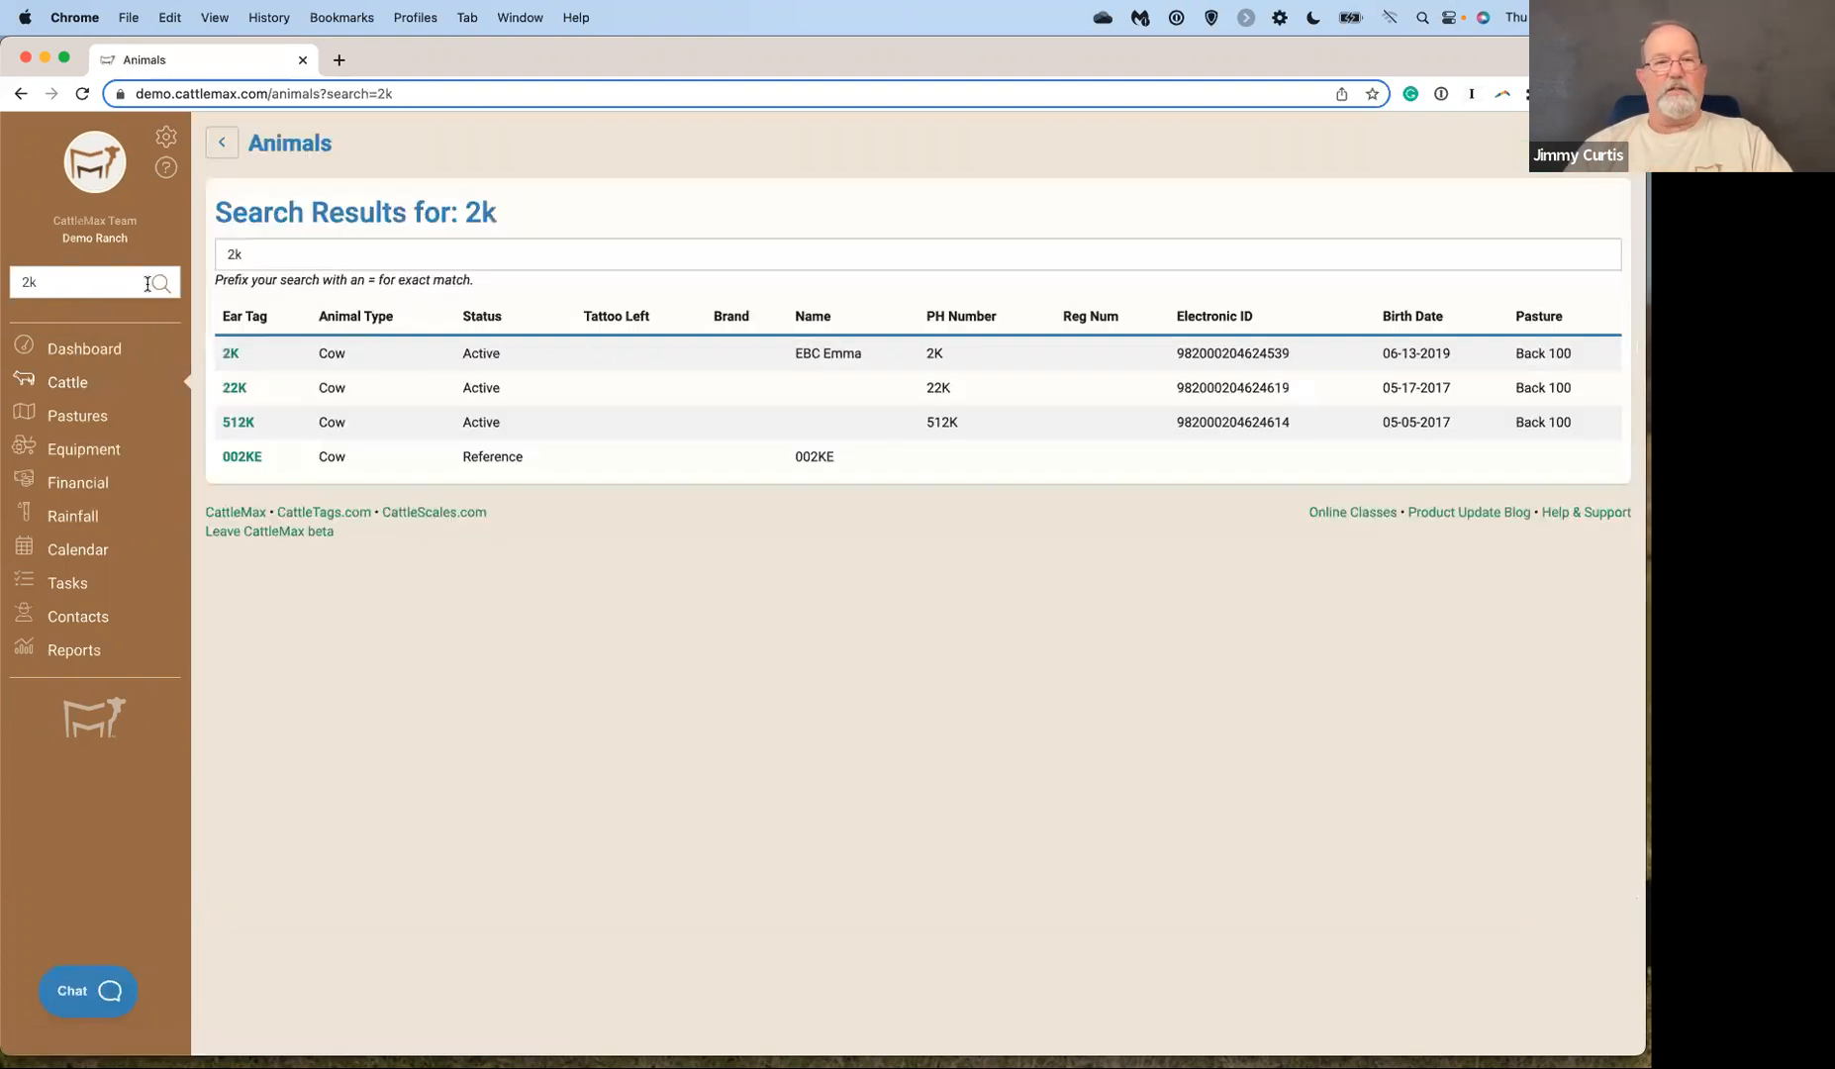
{"action": "left_click", "coordinate": [230, 355]}
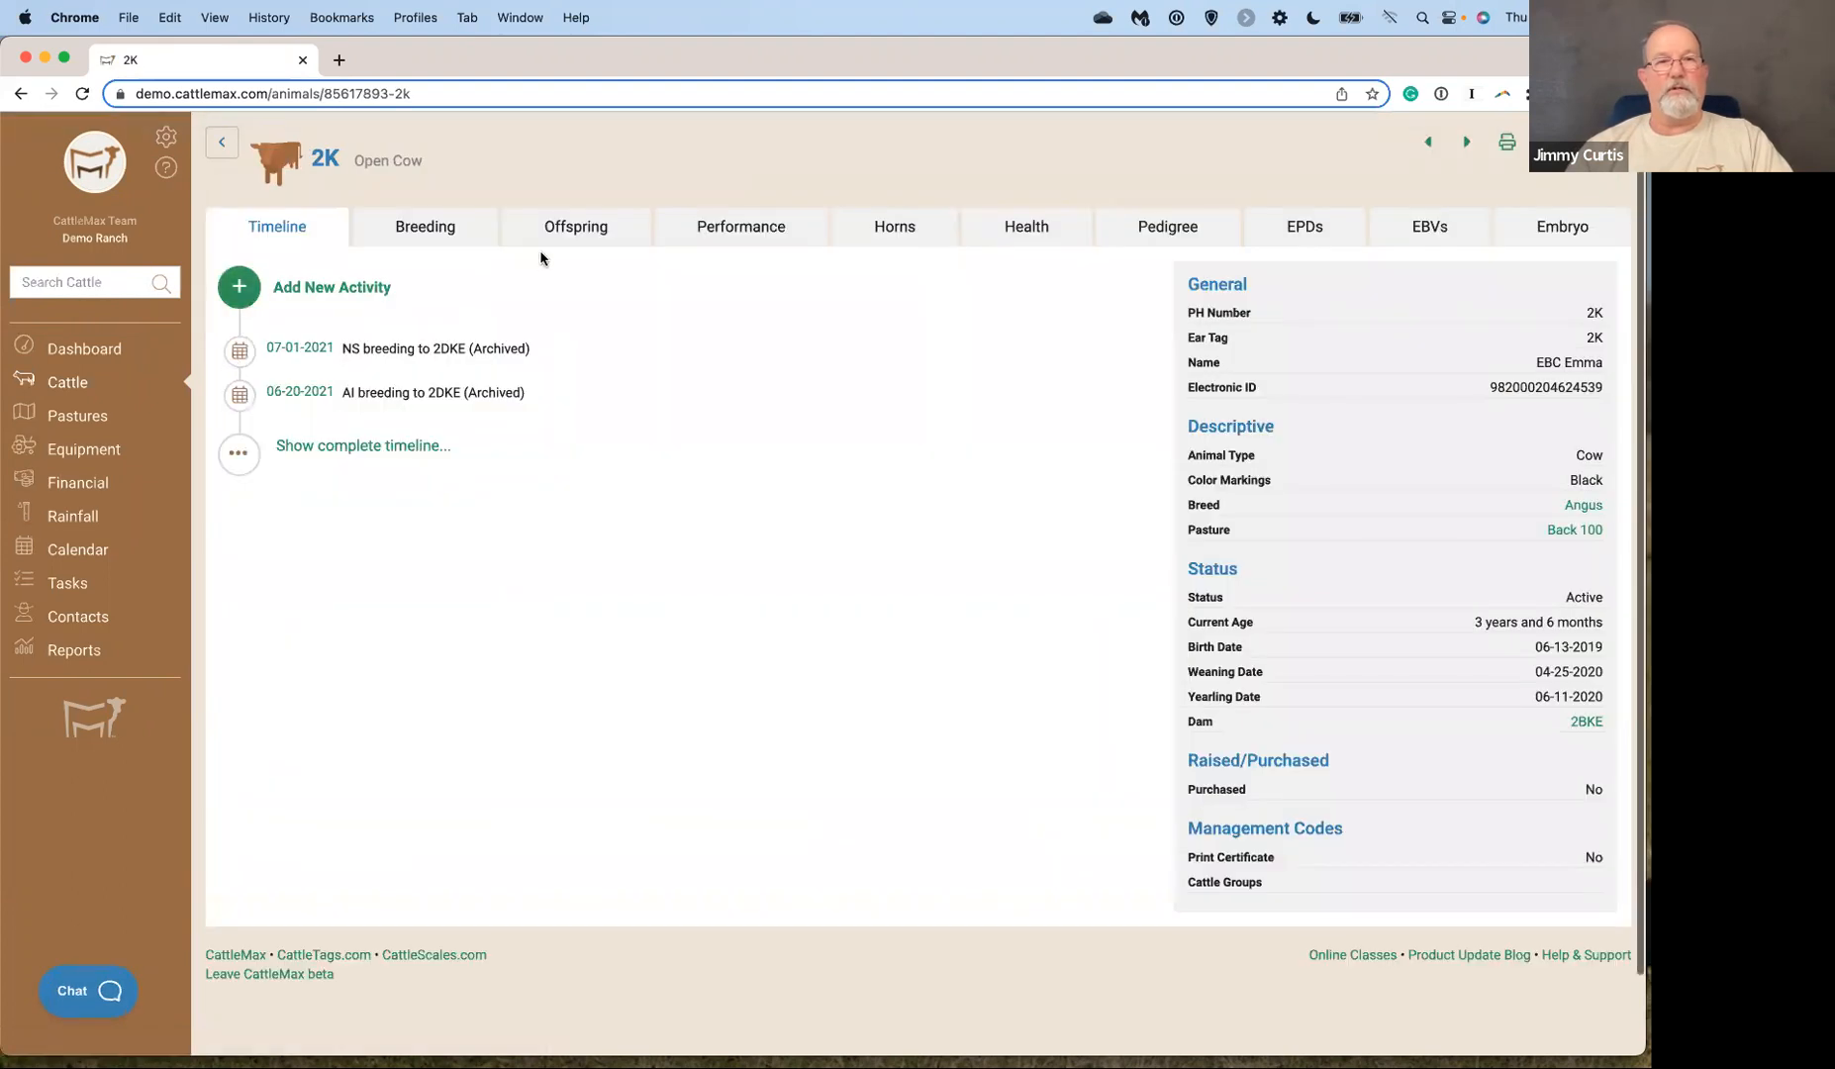
{"action": "left_click", "coordinate": [424, 229]}
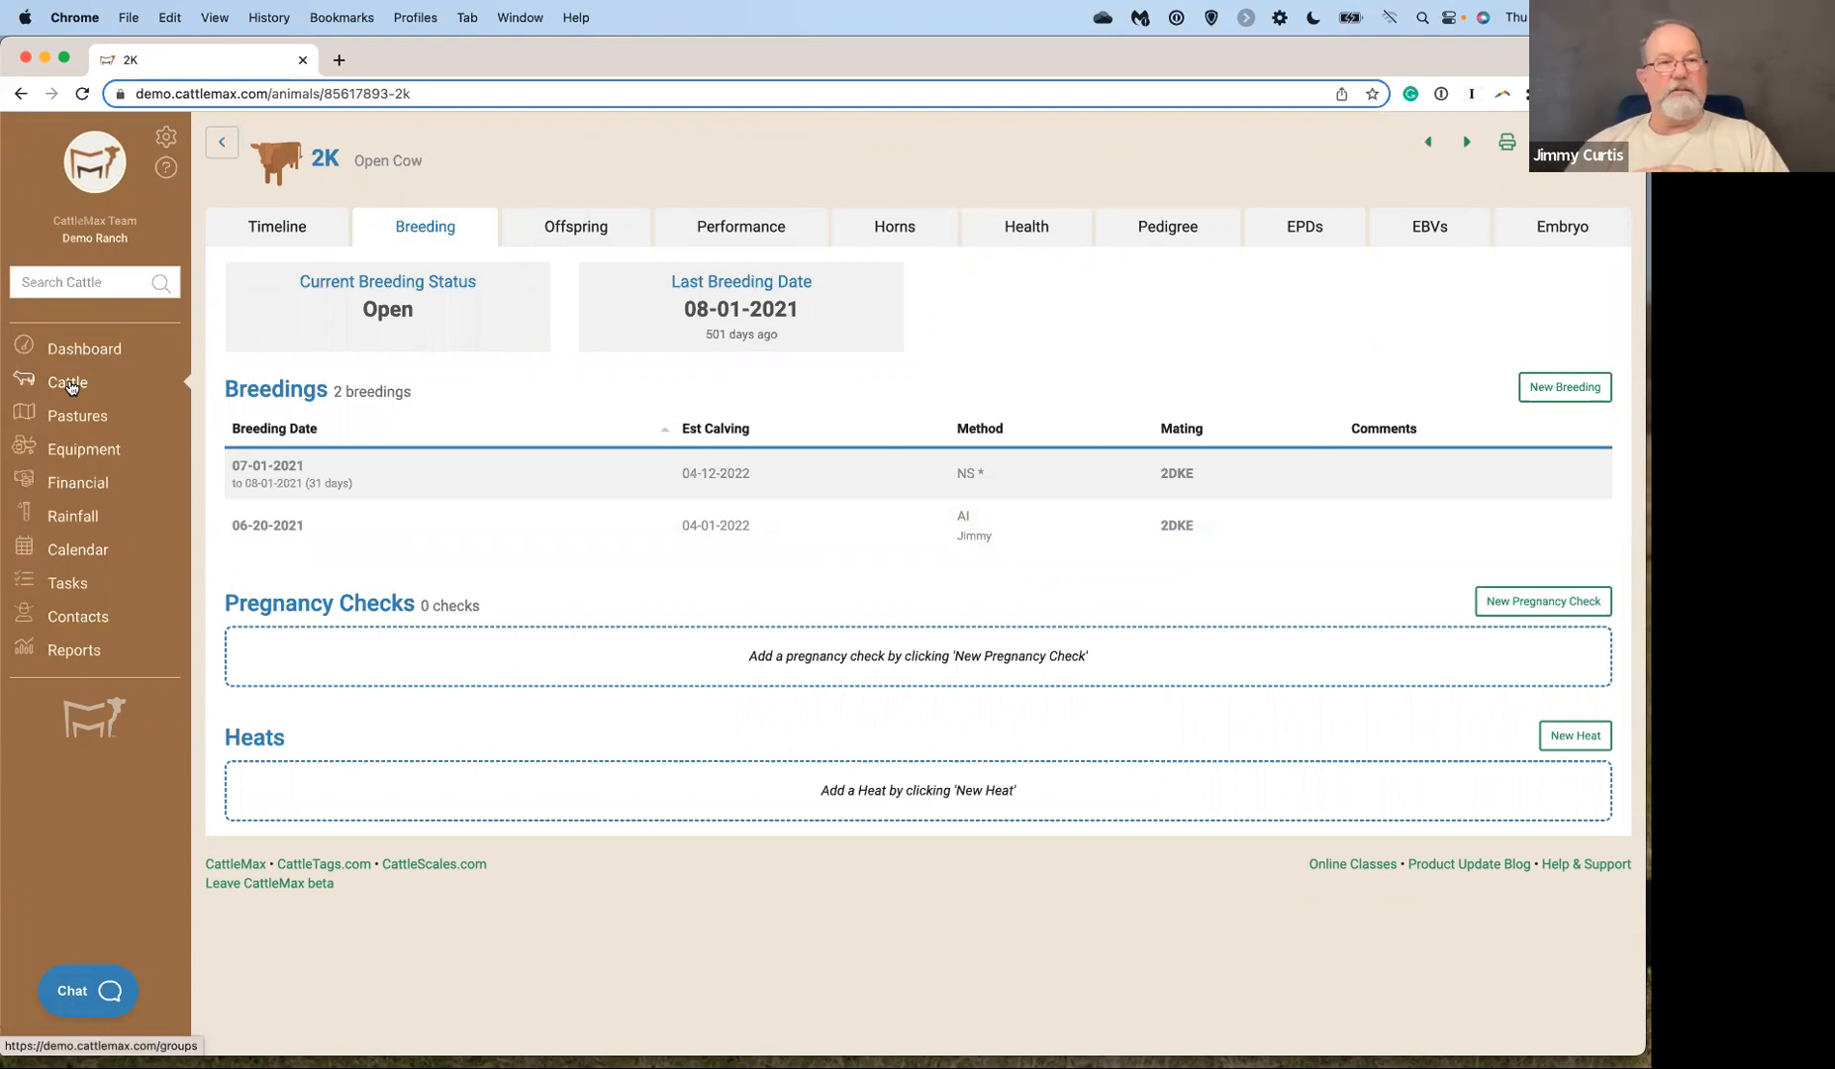
{"action": "left_click", "coordinate": [70, 385]}
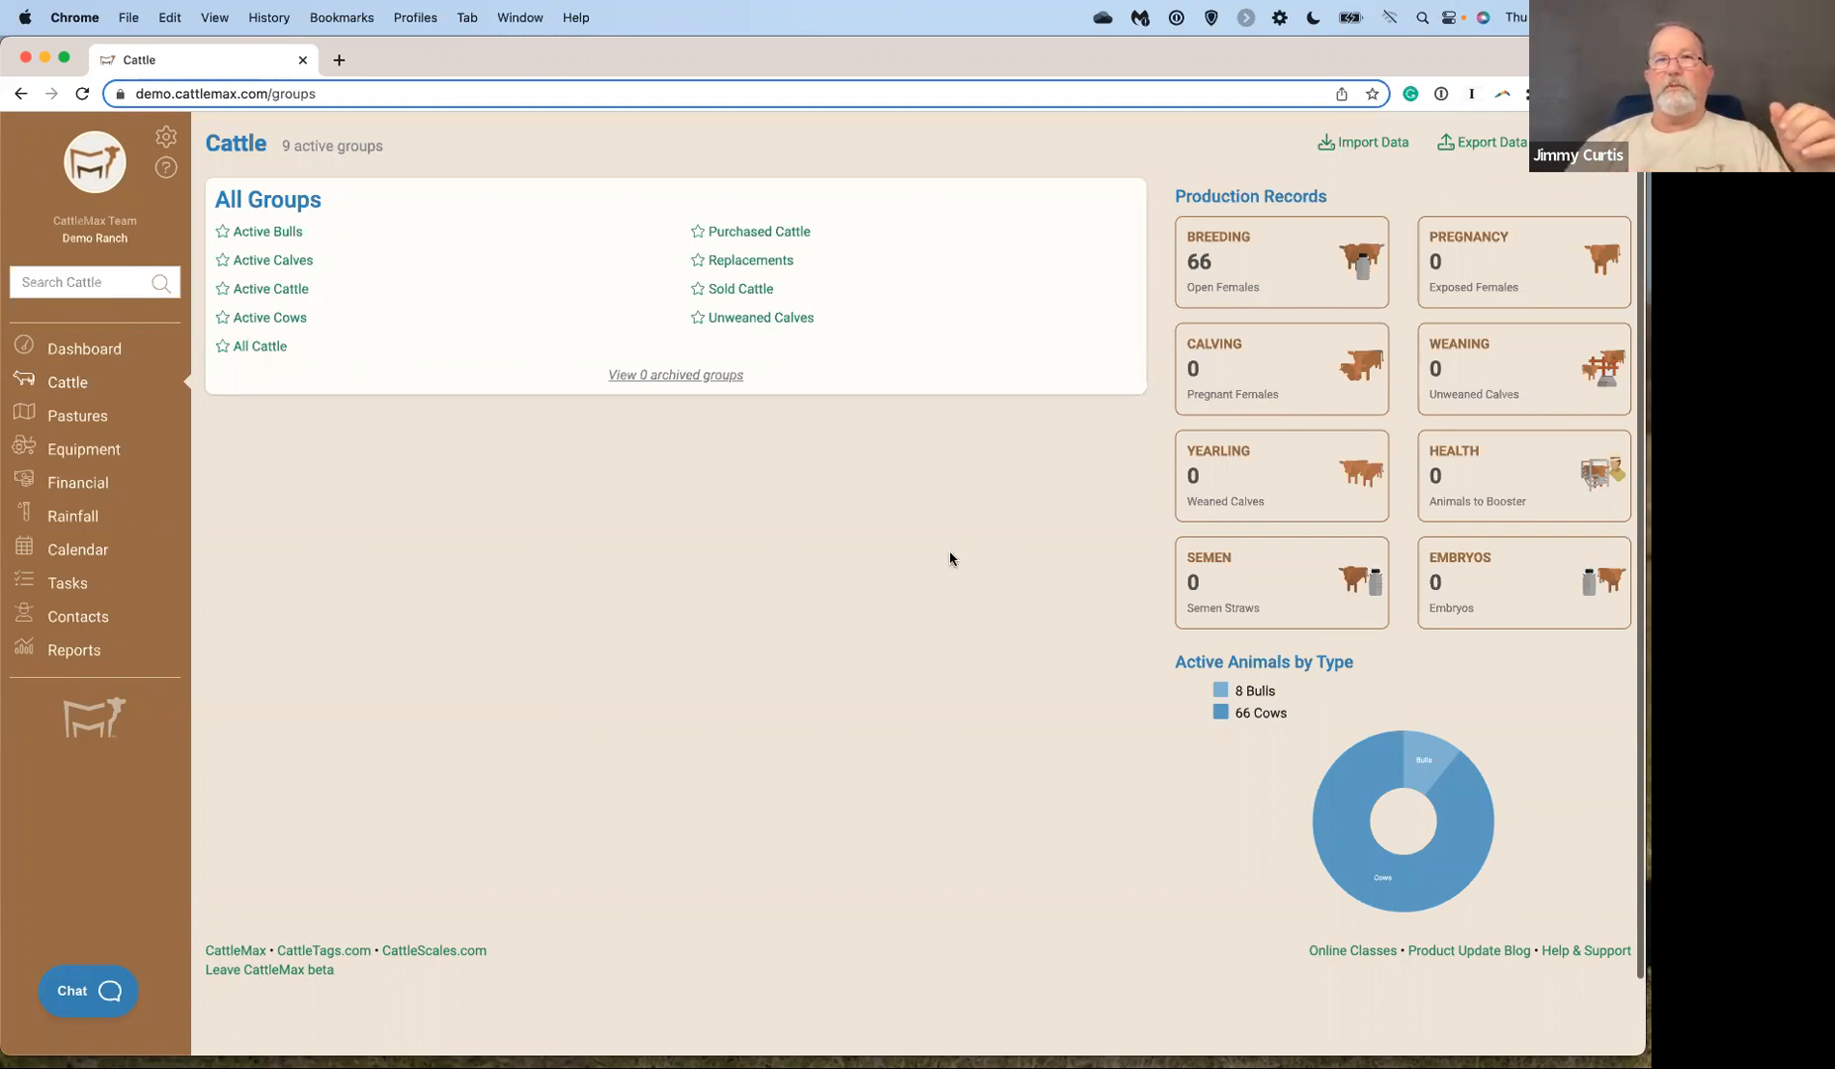
Switch to the blank Excel workbook and enter the row 1 headers ear tag, measure date, weight and bcs.
{"action": "mouse_move", "coordinate": [1085, 1035]}
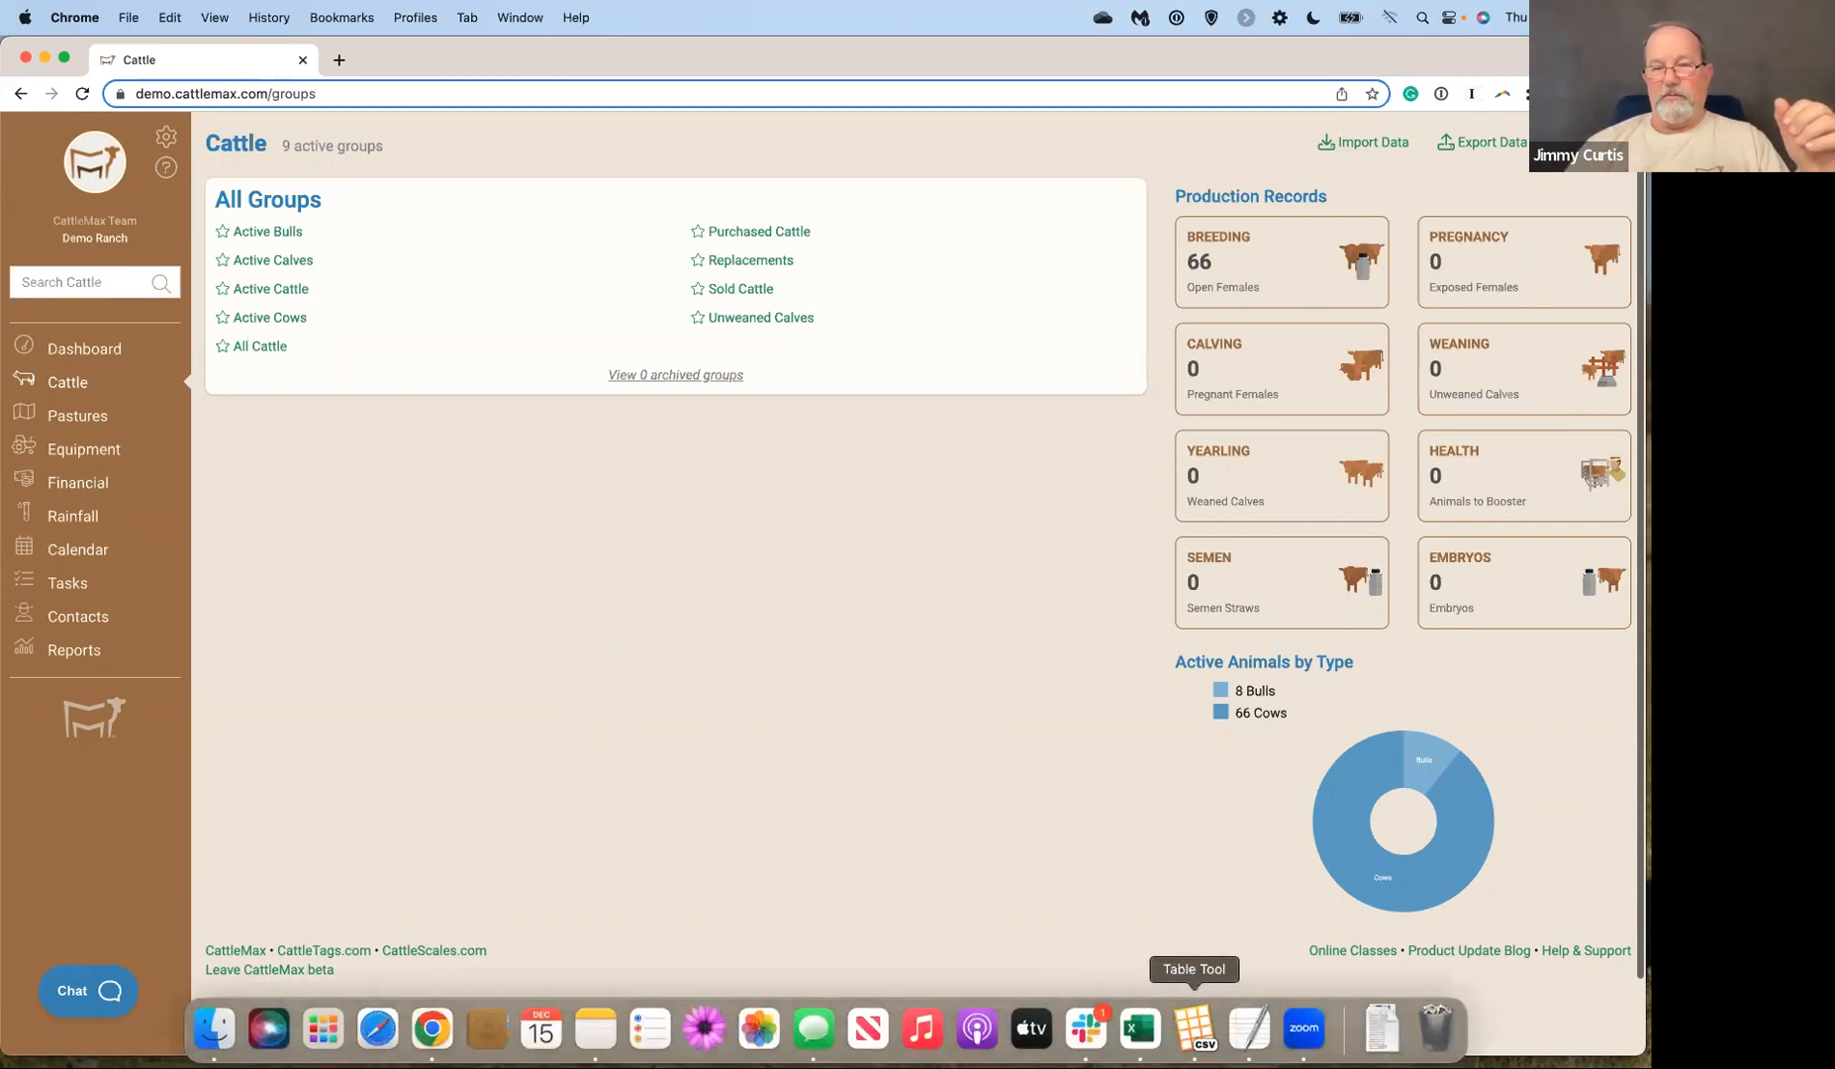
{"action": "left_click", "coordinate": [1141, 1035]}
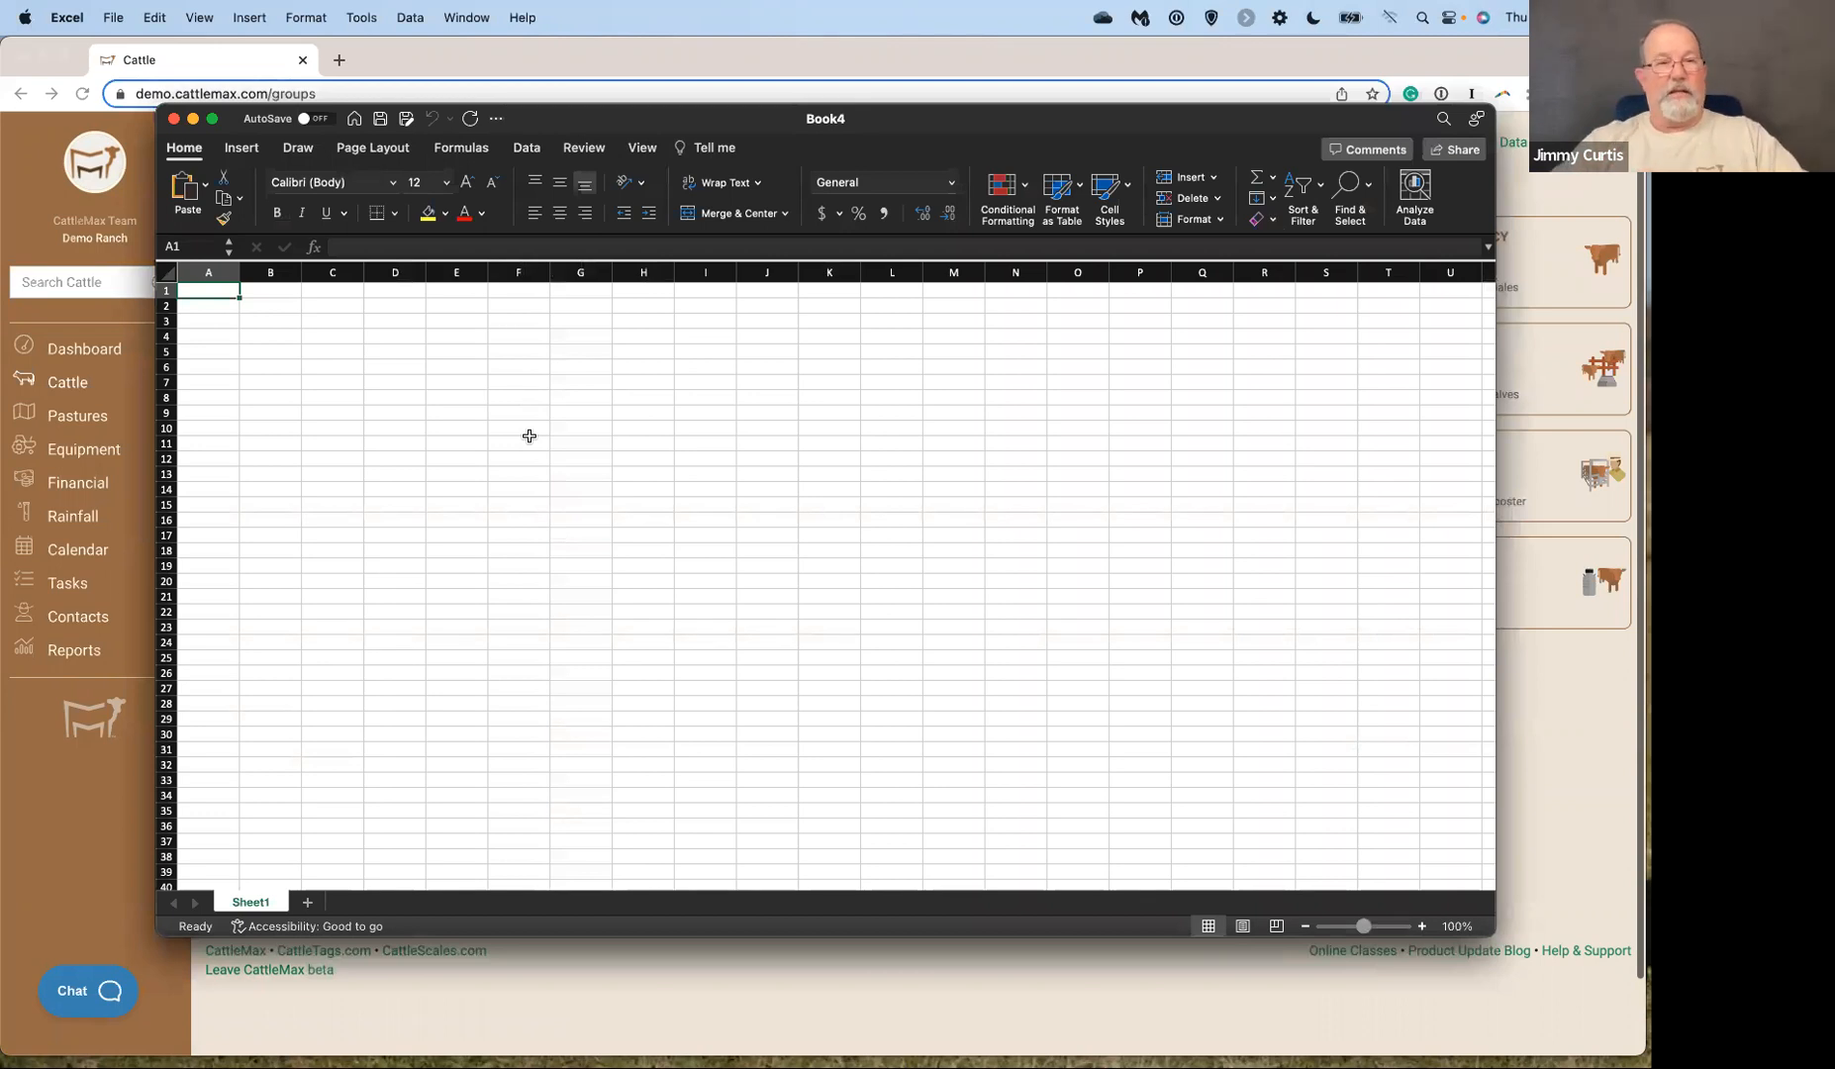
{"action": "type", "text": "ear tag"}
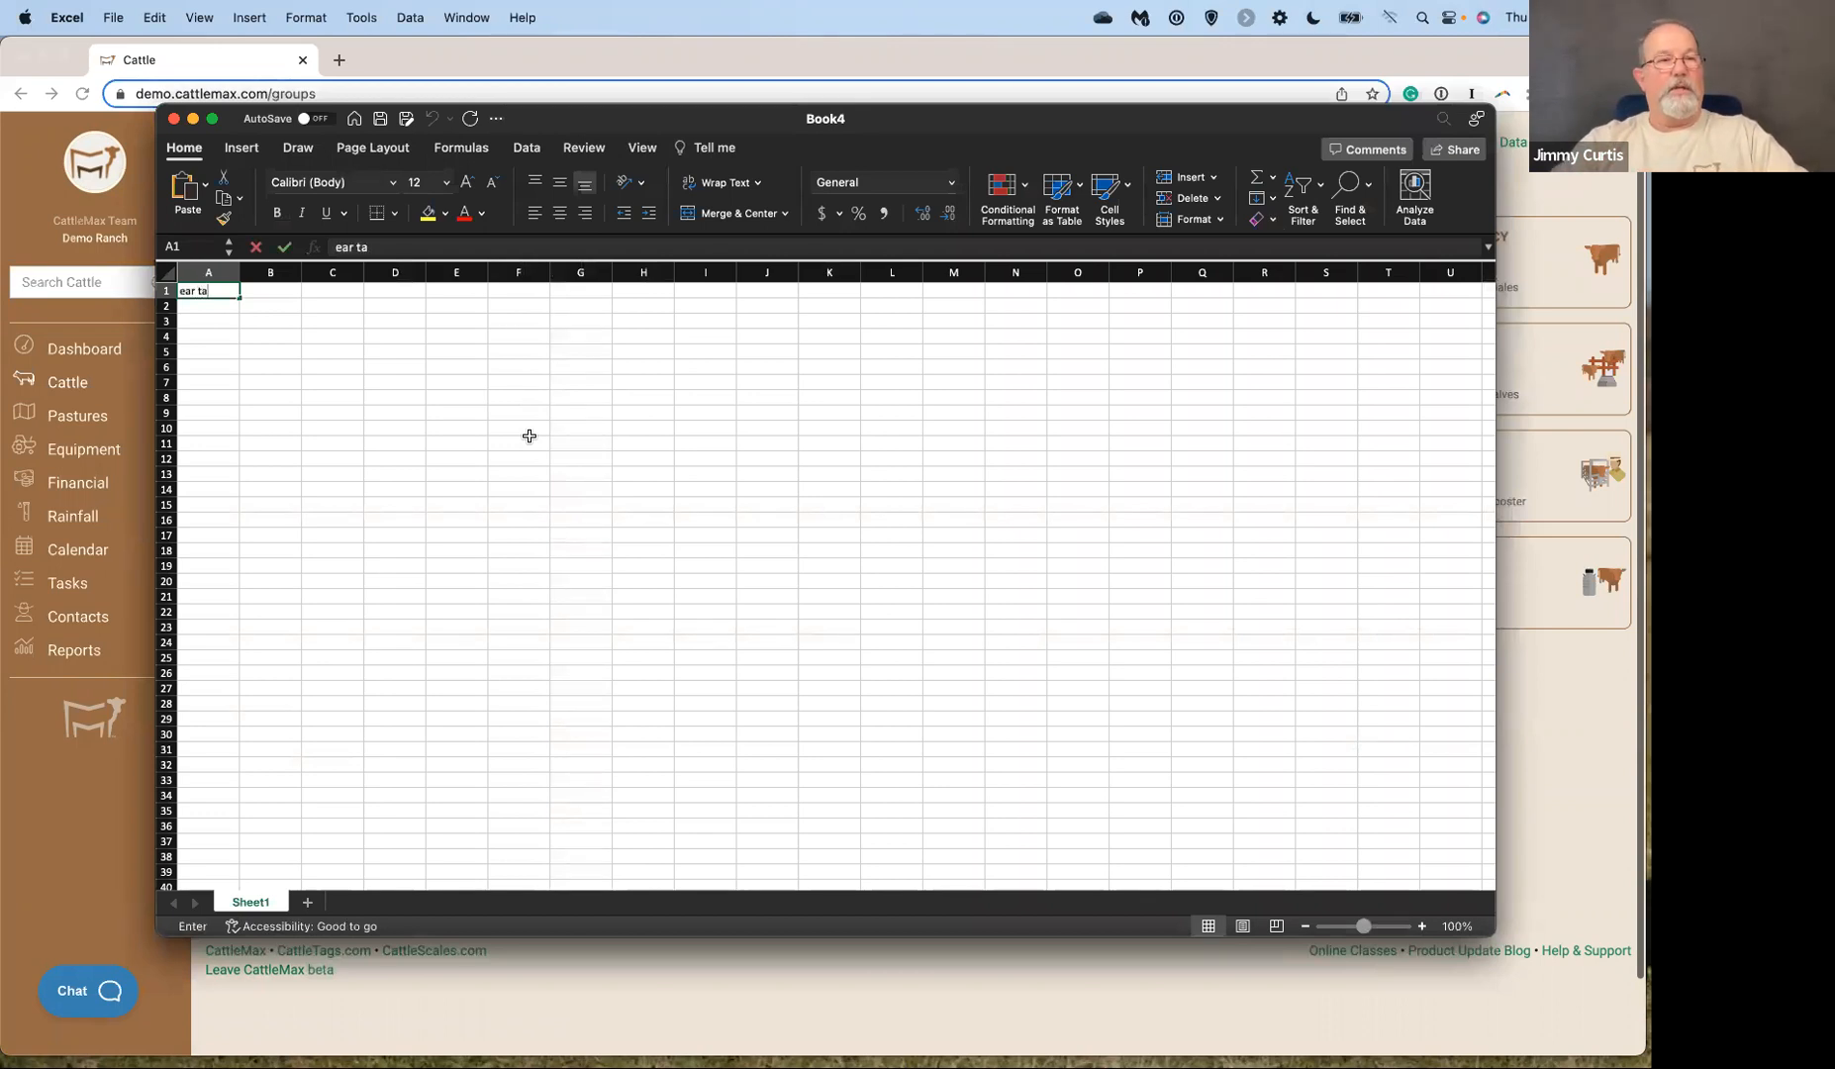
{"action": "key", "text": "Tab"}
{"action": "type", "text": "mea"}
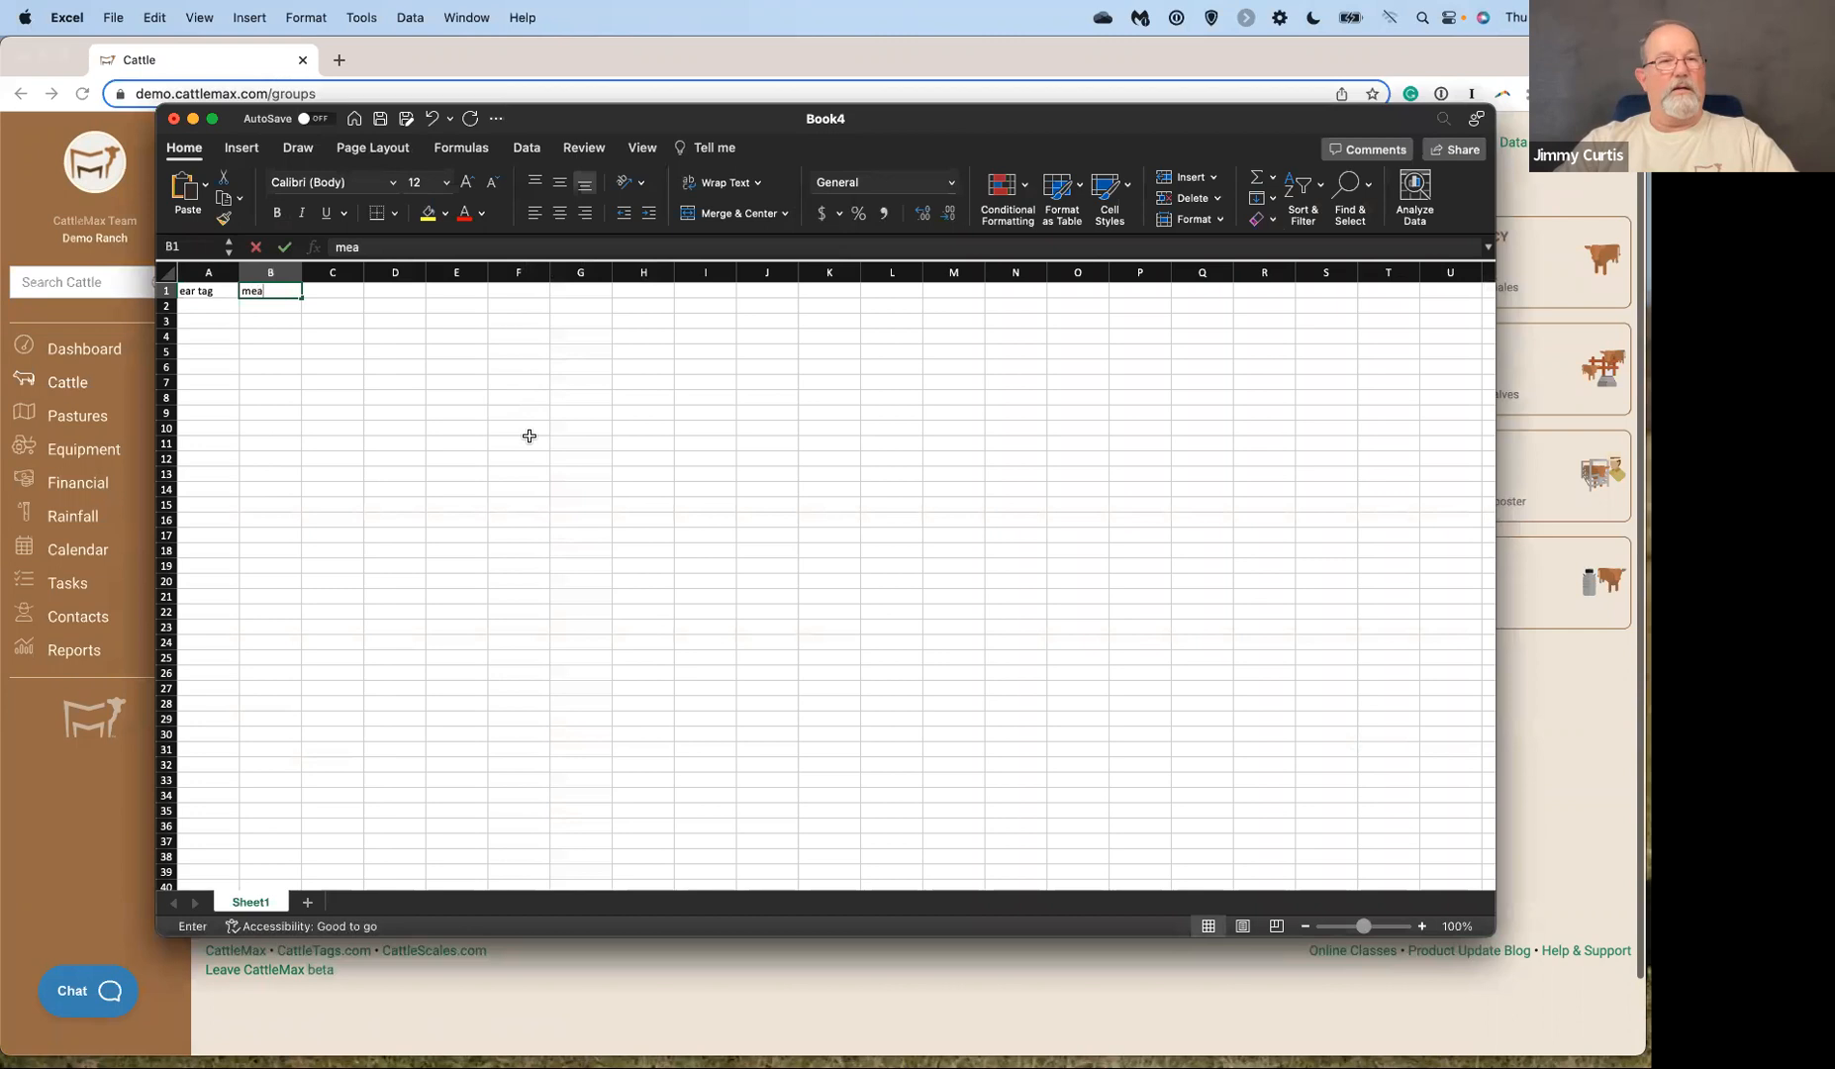
{"action": "type", "text": "sure date"}
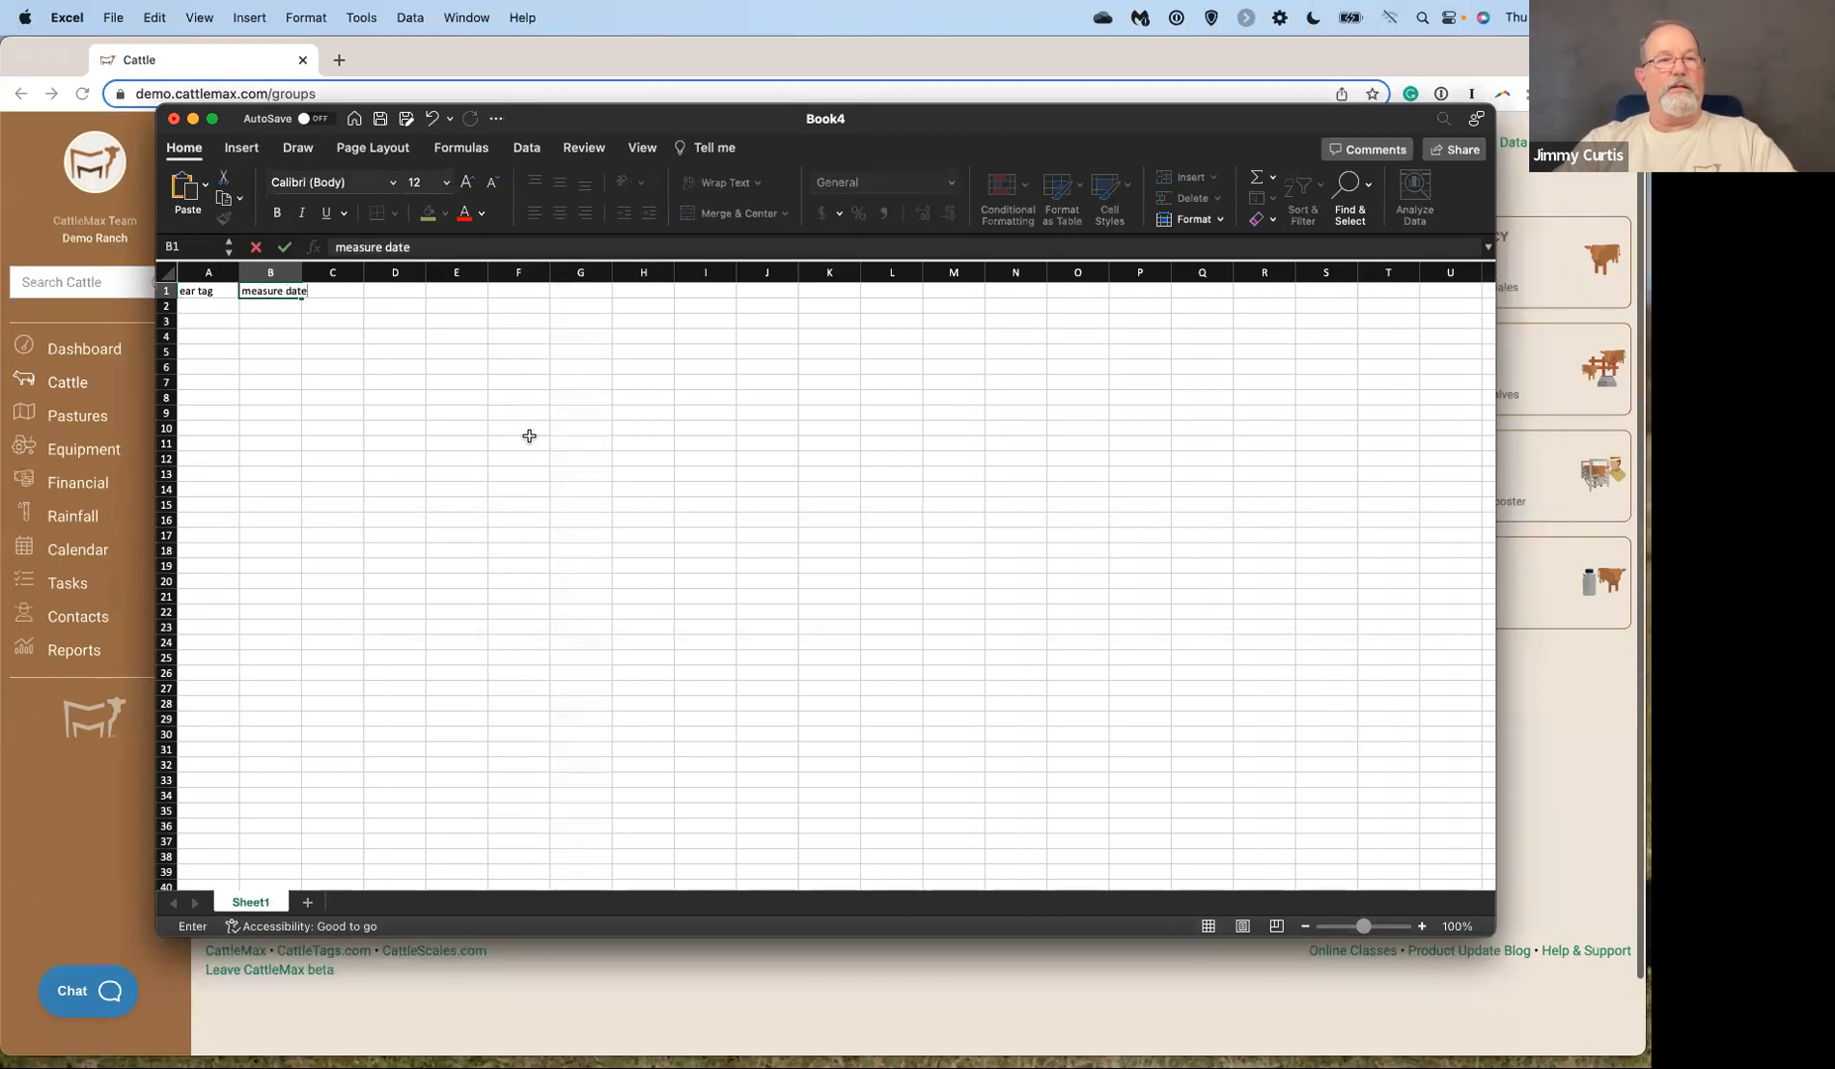
{"action": "key", "text": "Tab"}
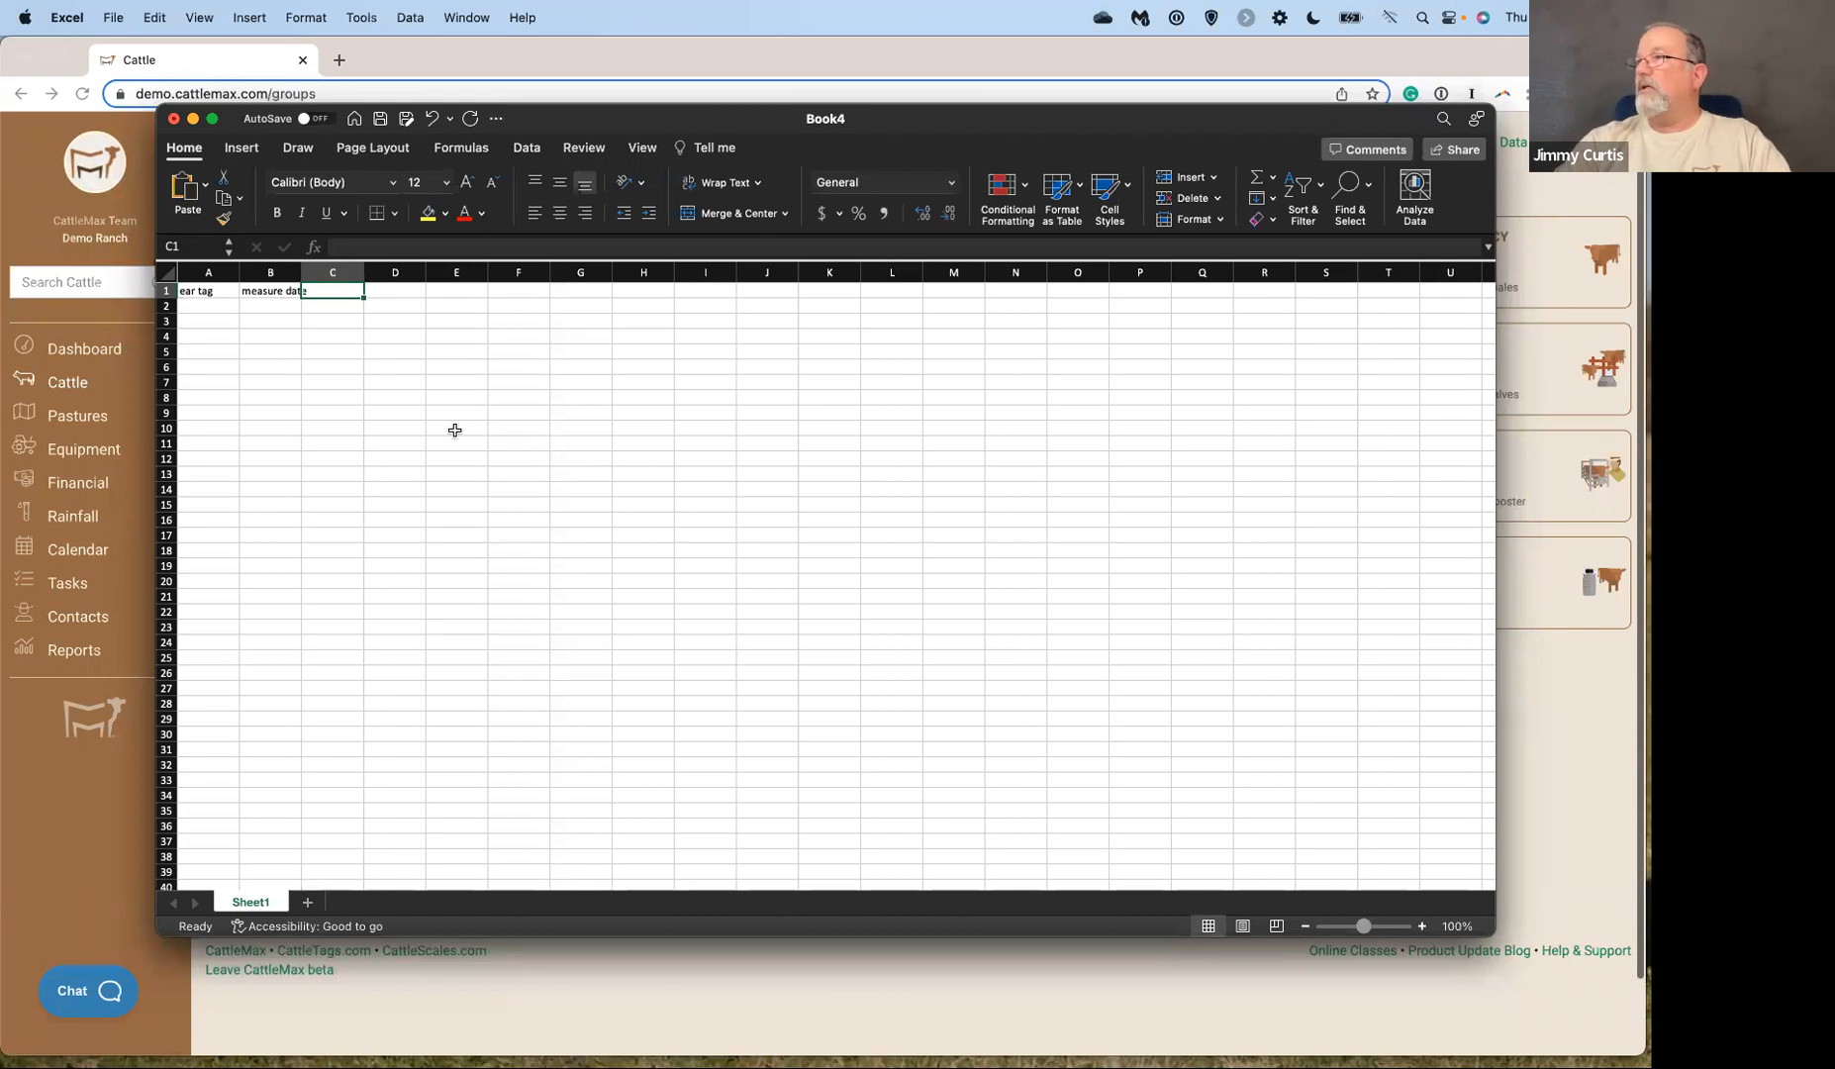
{"action": "type", "text": "wei"}
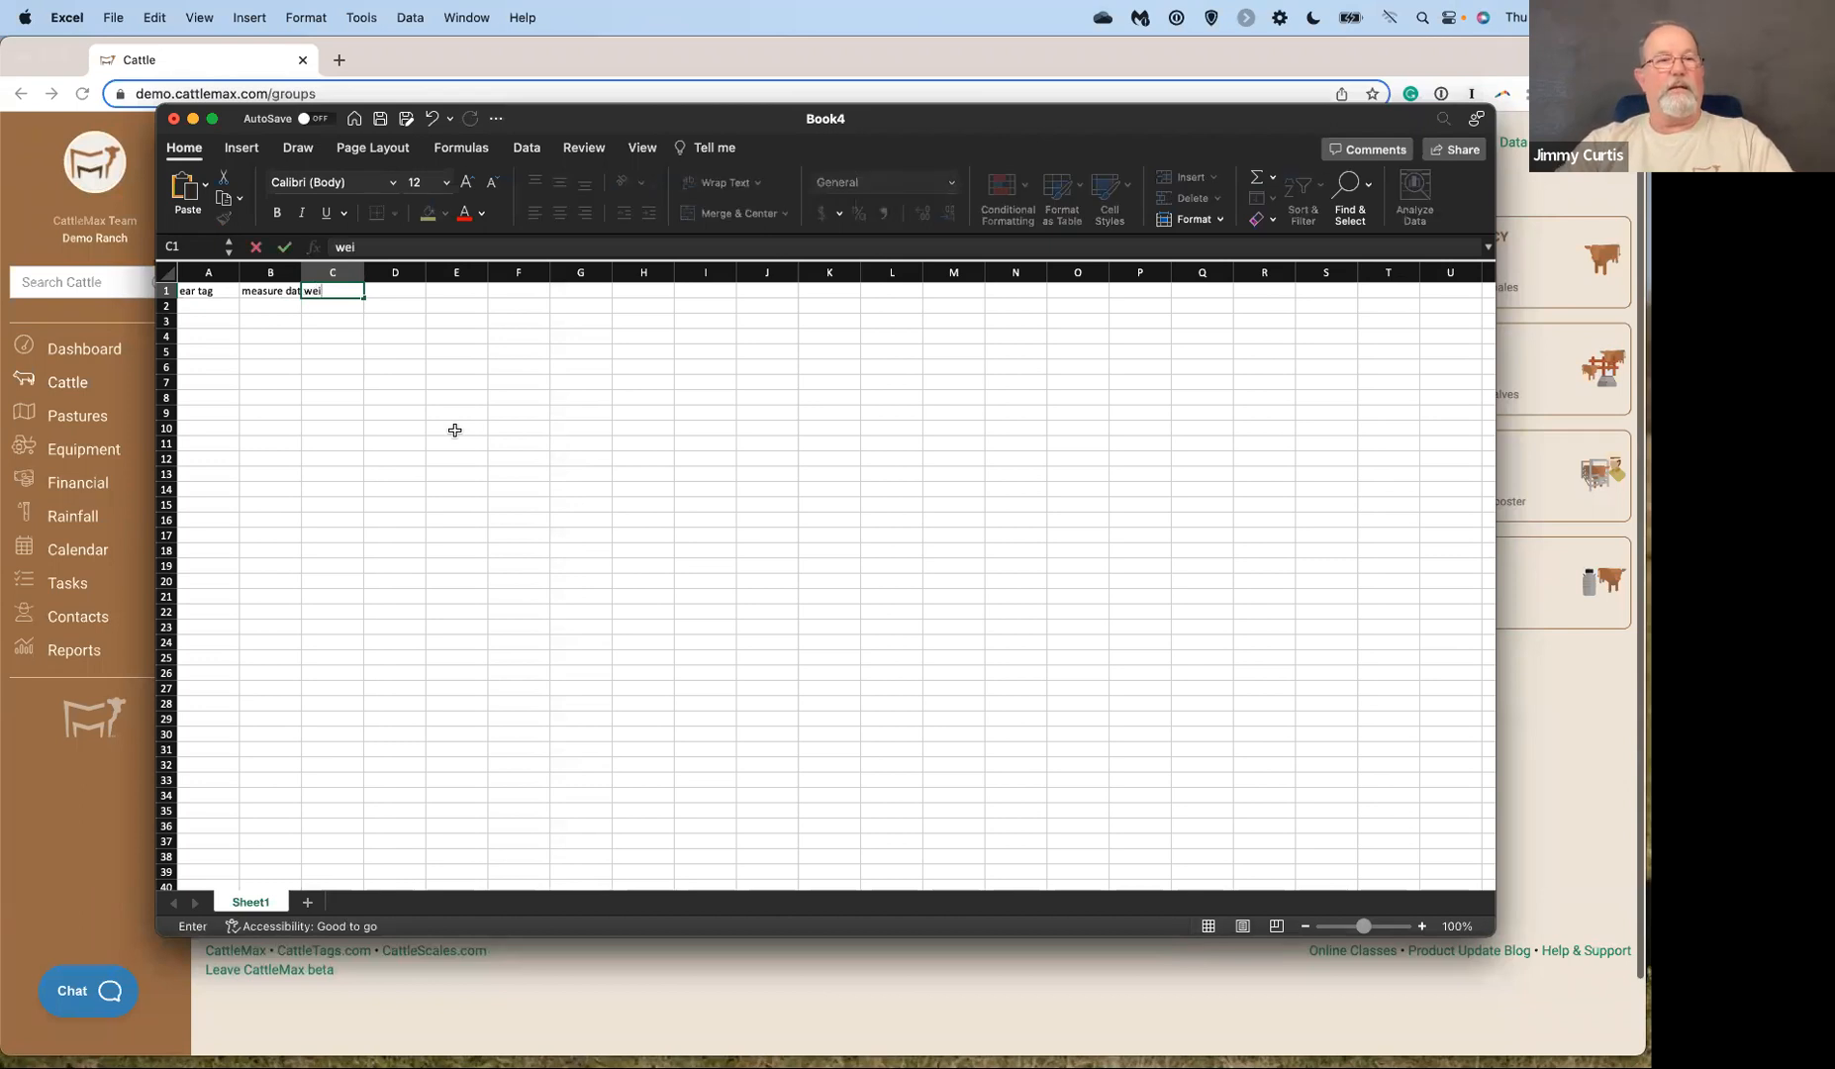
{"action": "type", "text": "ght"}
{"action": "key", "text": "Tab"}
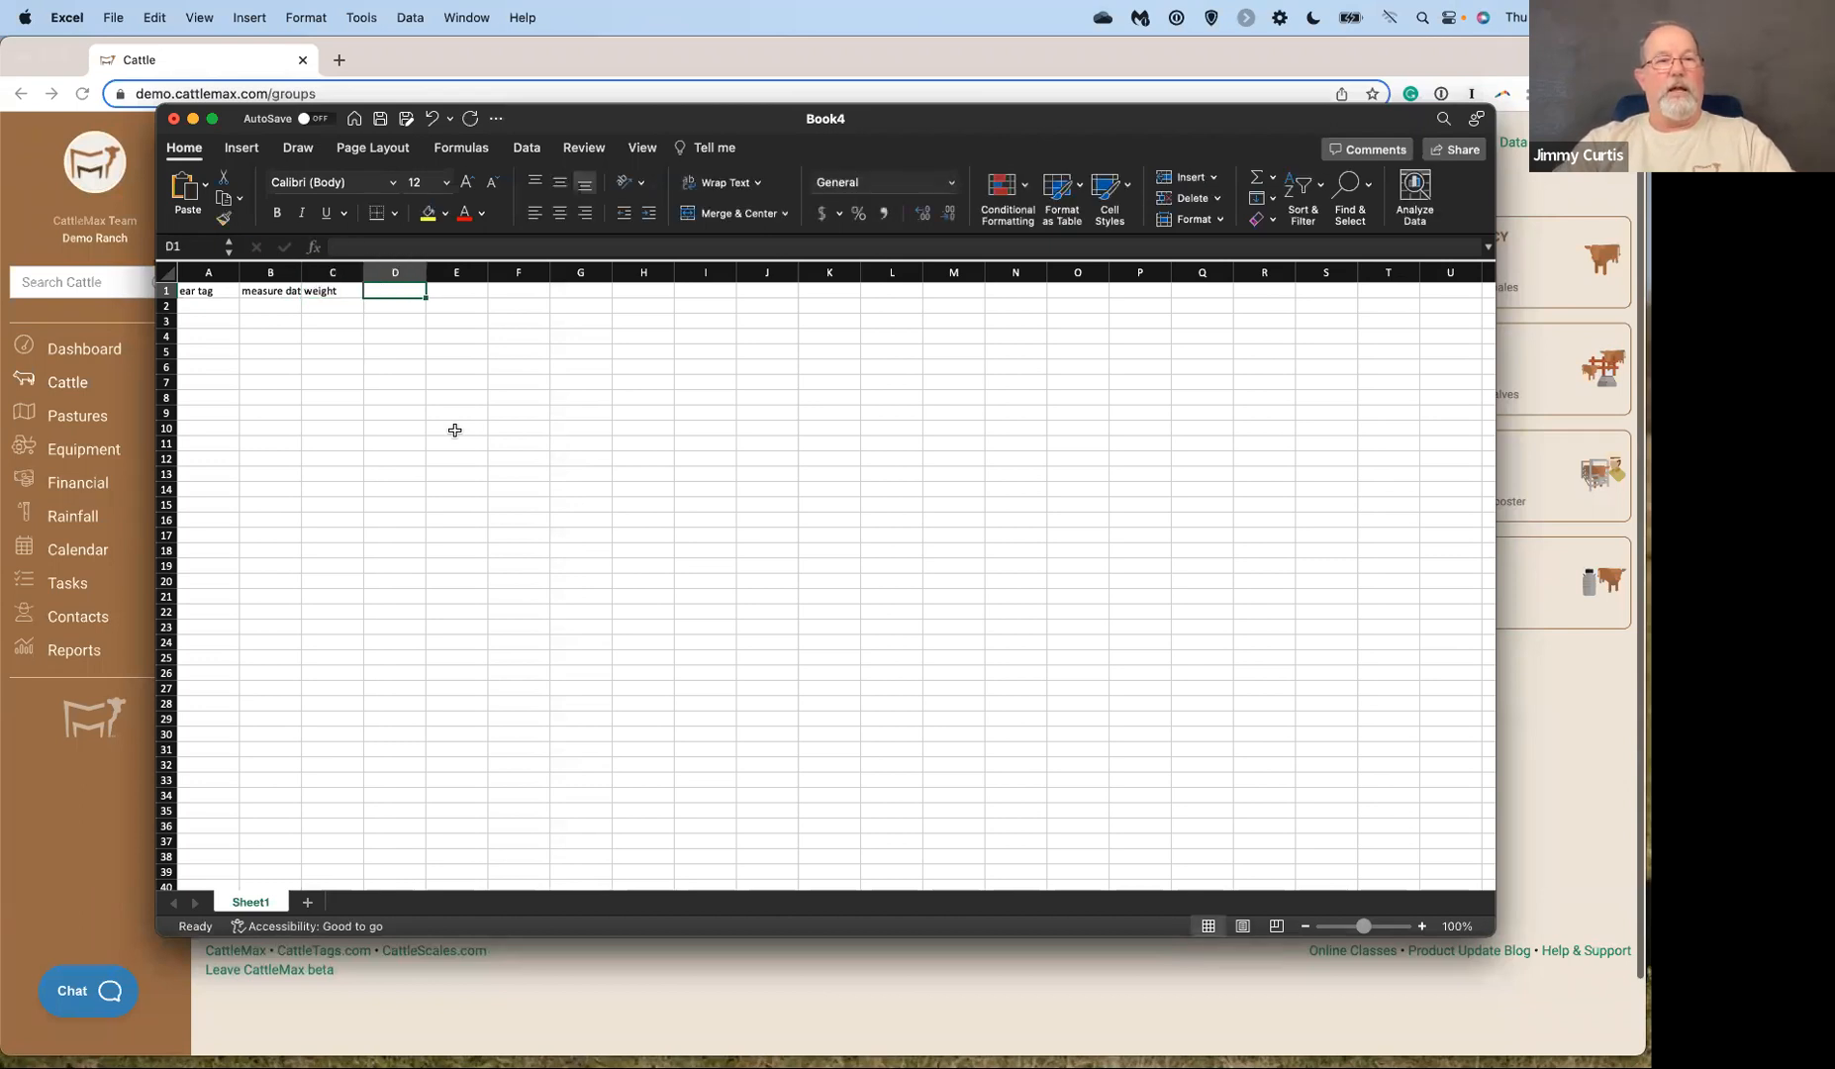
{"action": "type", "text": "bcs"}
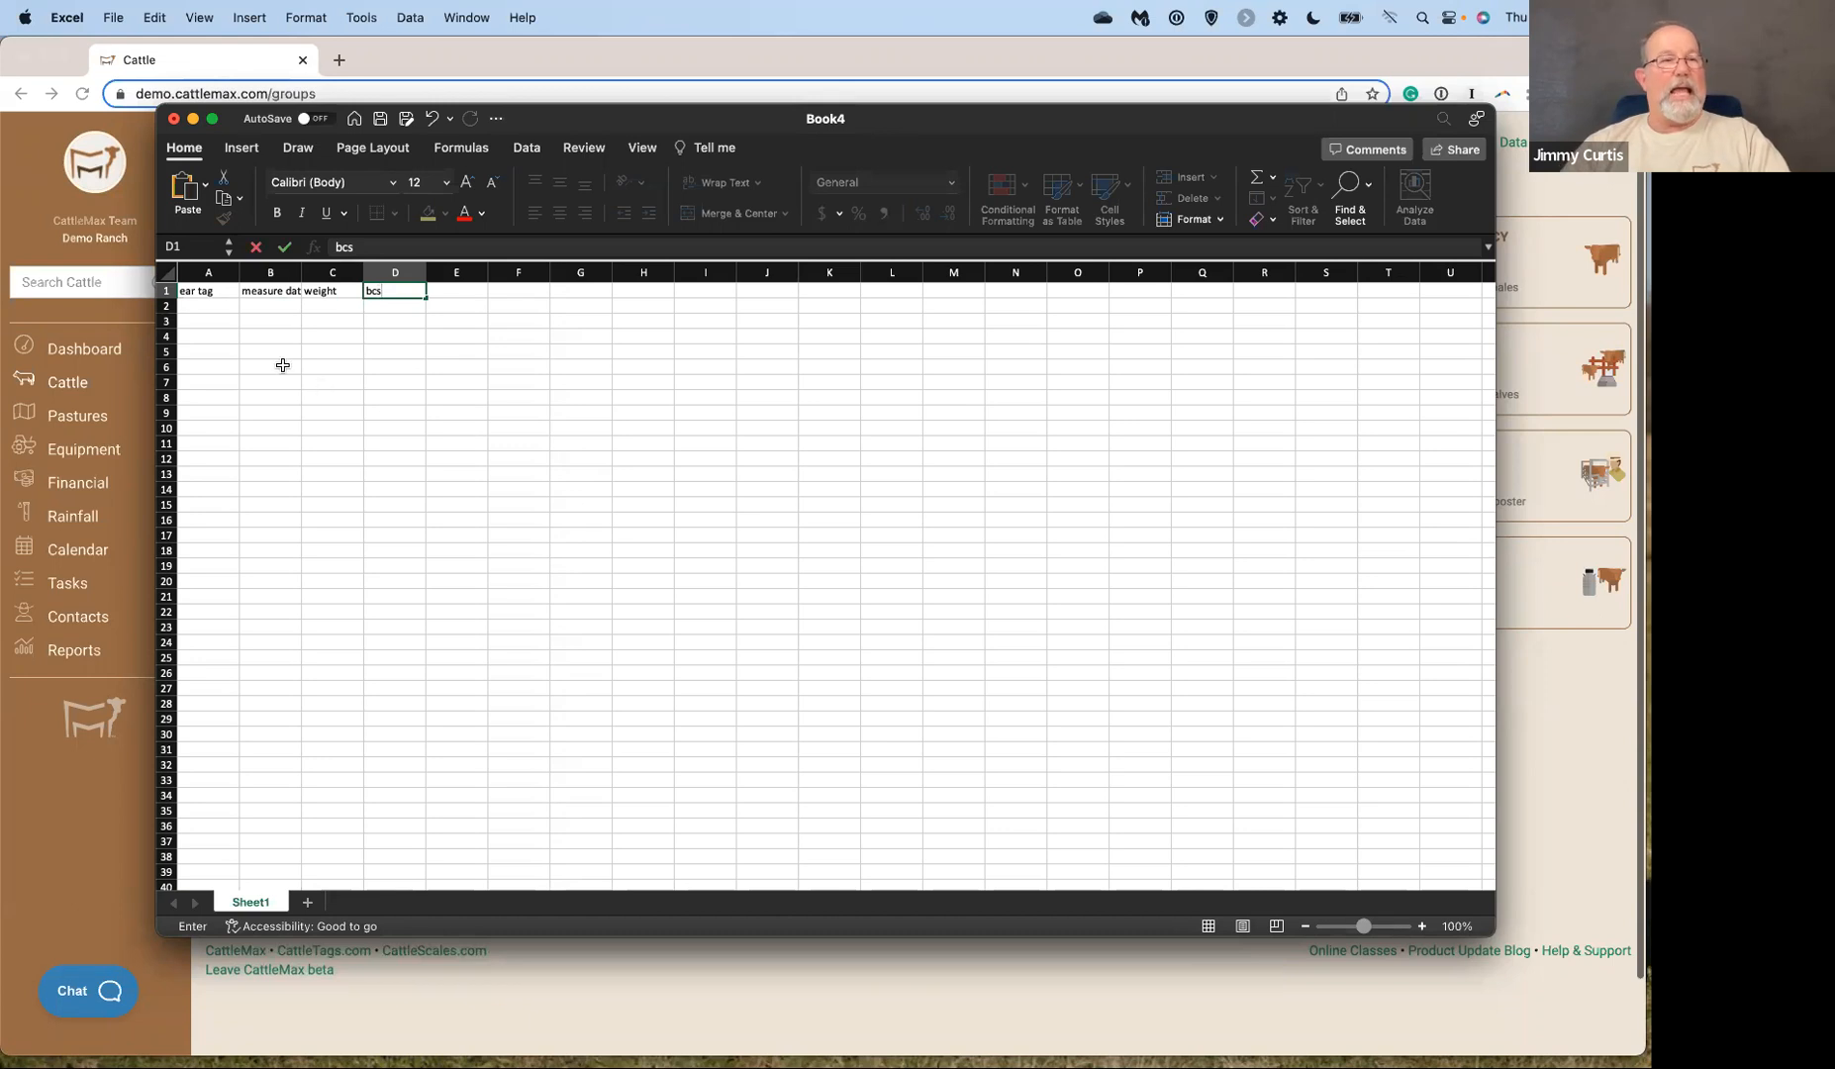
Fill row 2 with ear tag 2K, measure date 09-10-2022, weight 1030 and bcs 7.
{"action": "left_click", "coordinate": [209, 317]}
{"action": "left_click", "coordinate": [209, 308]}
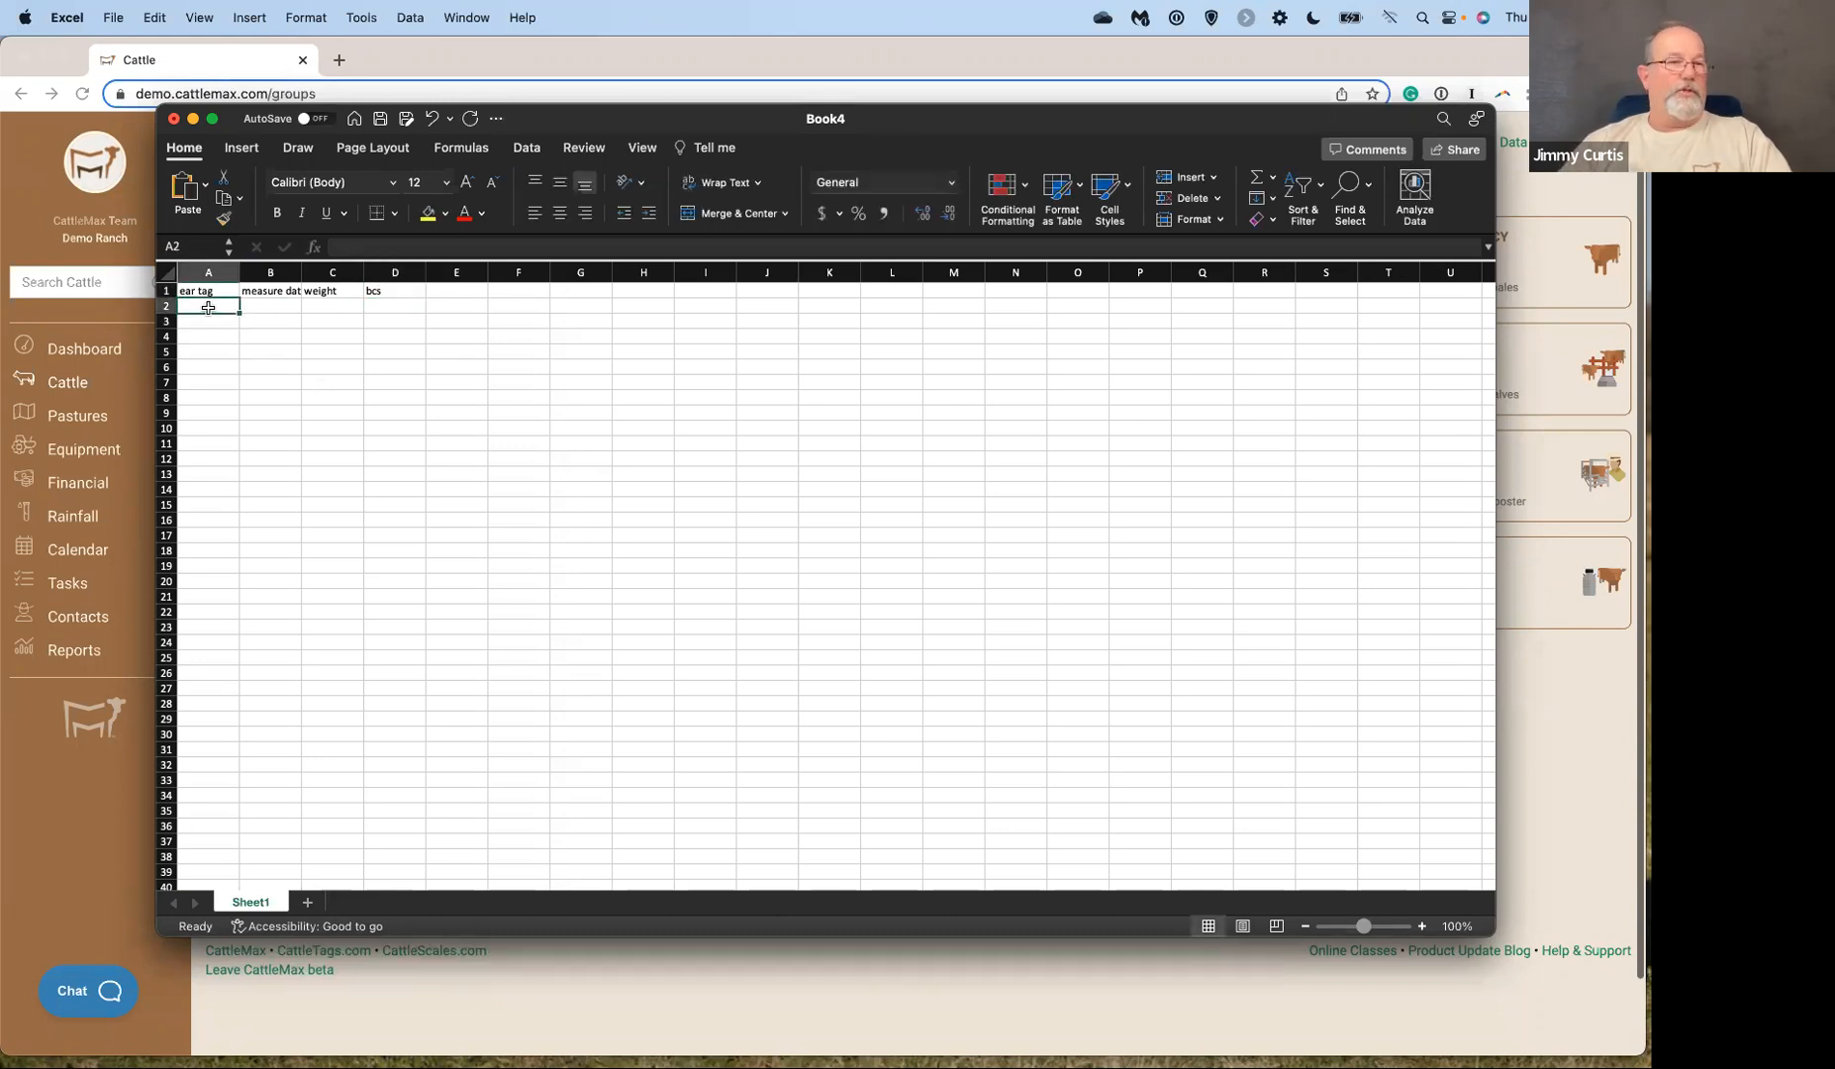
{"action": "type", "text": "2K"}
{"action": "key", "text": "Tab"}
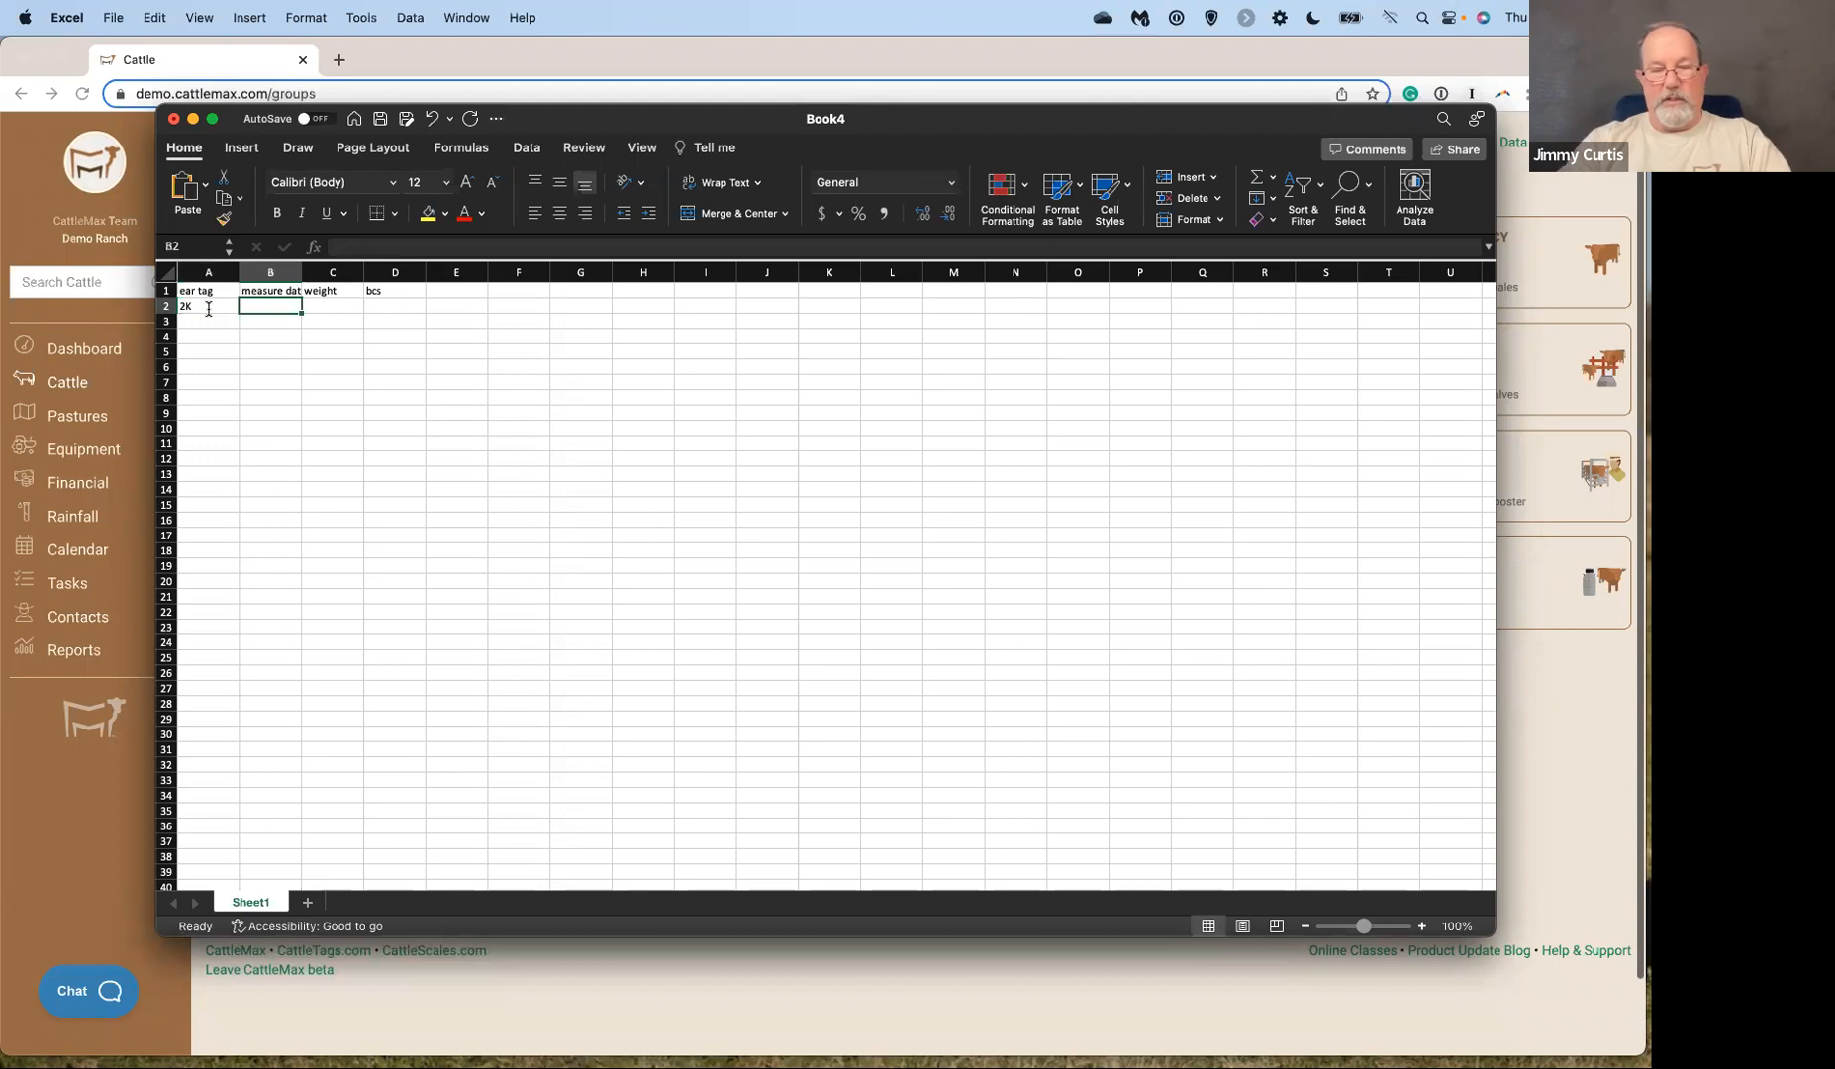
{"action": "type", "text": "09-10-"}
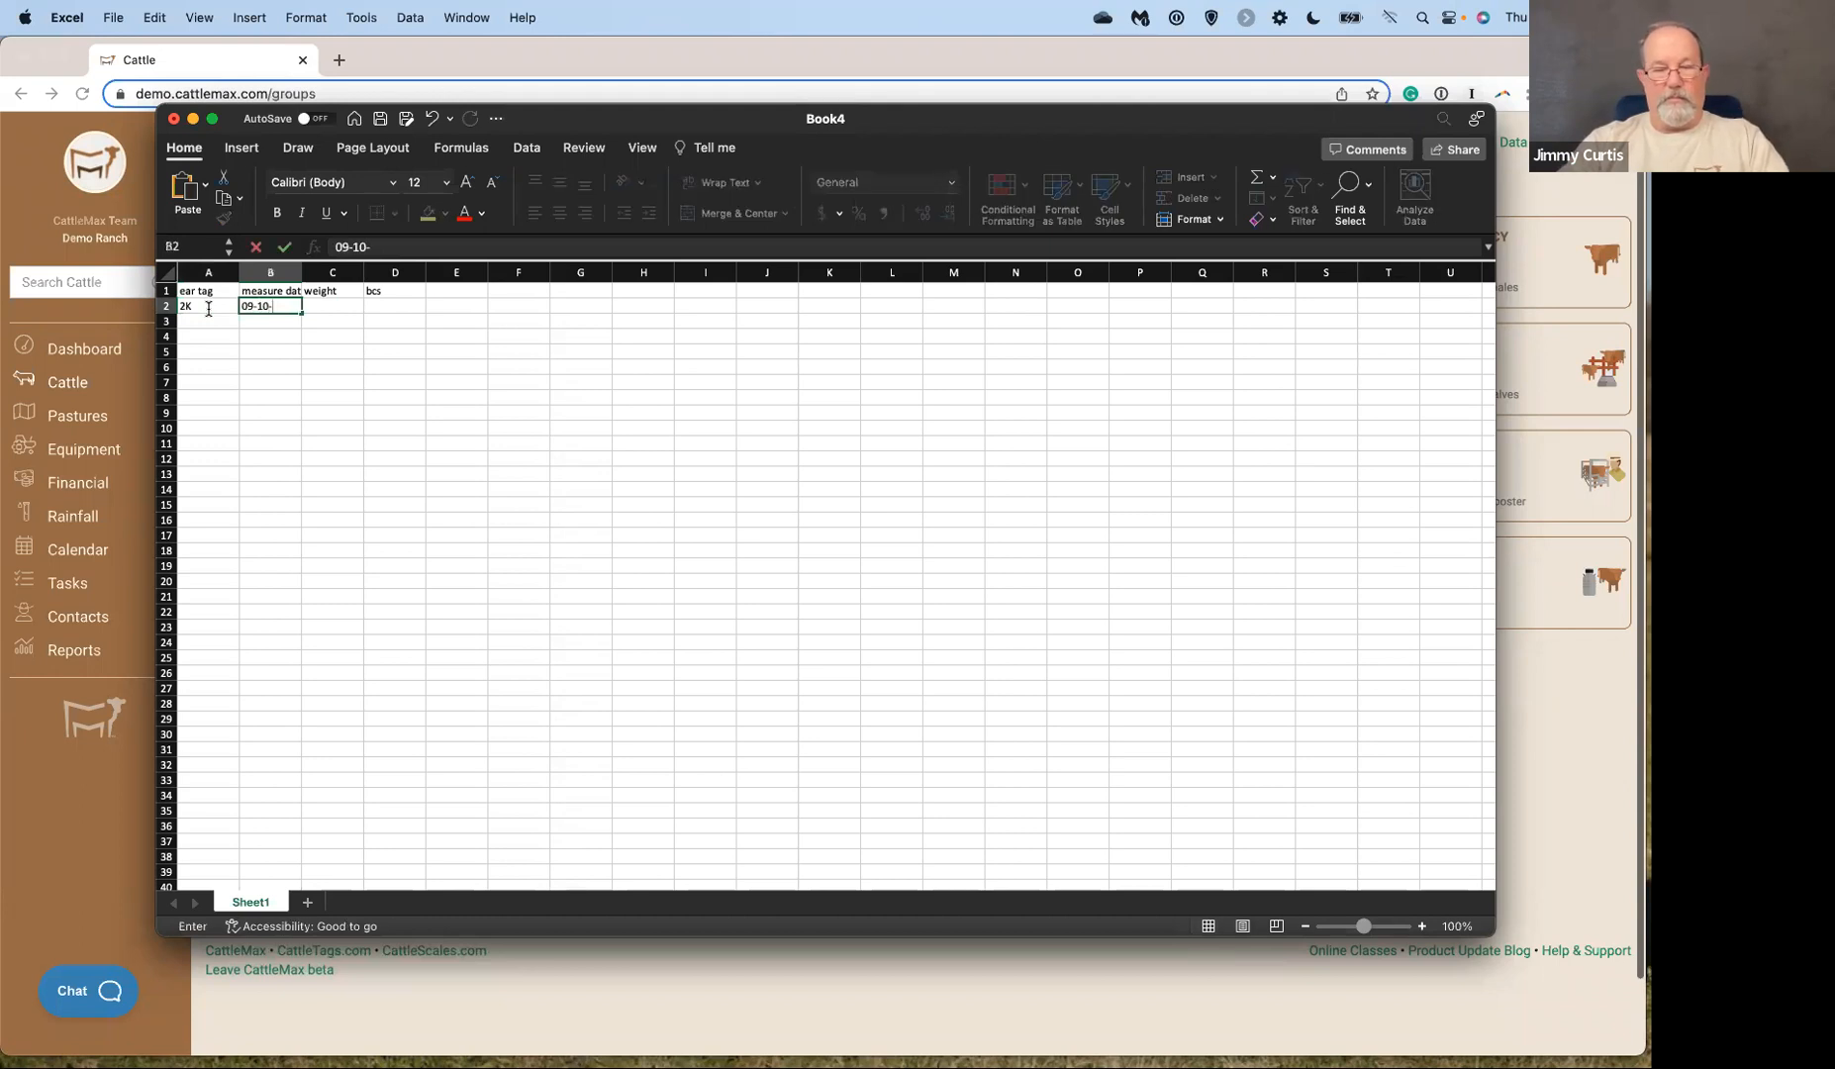
{"action": "type", "text": "2022"}
{"action": "key", "text": "Tab"}
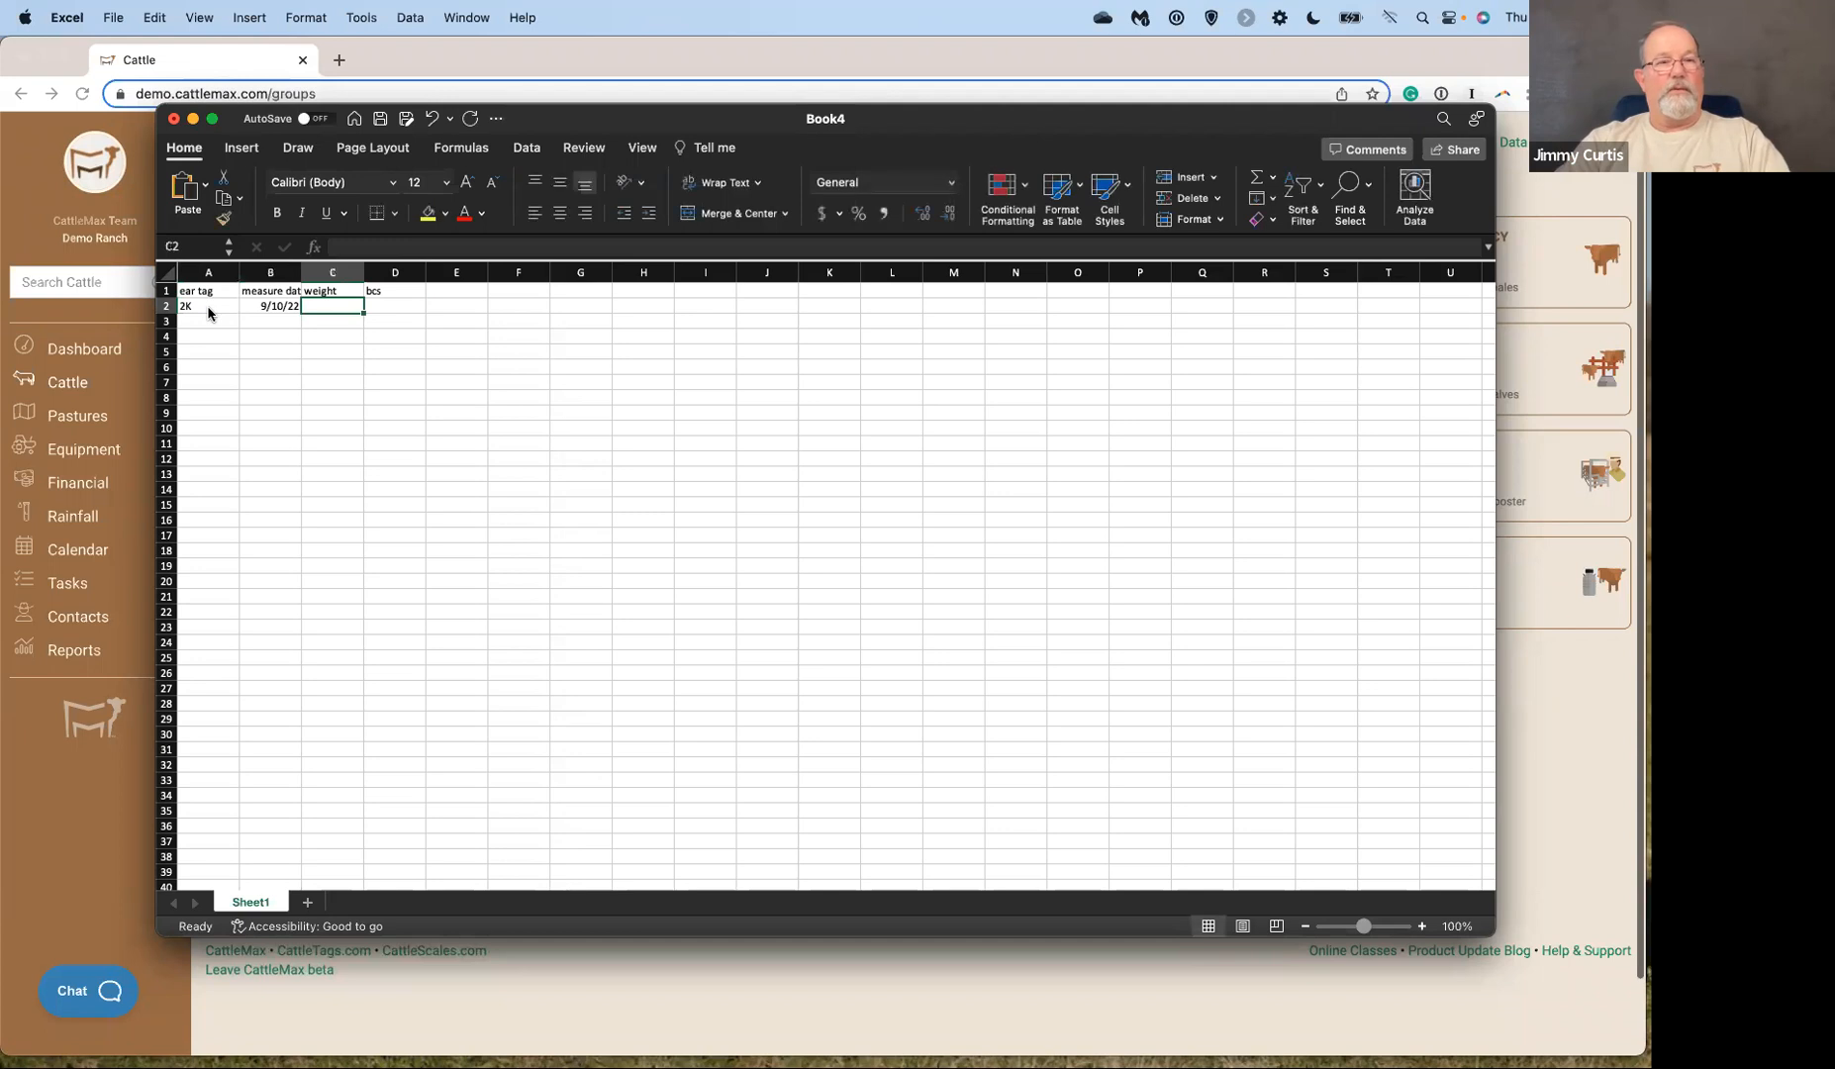
{"action": "type", "text": "1030"}
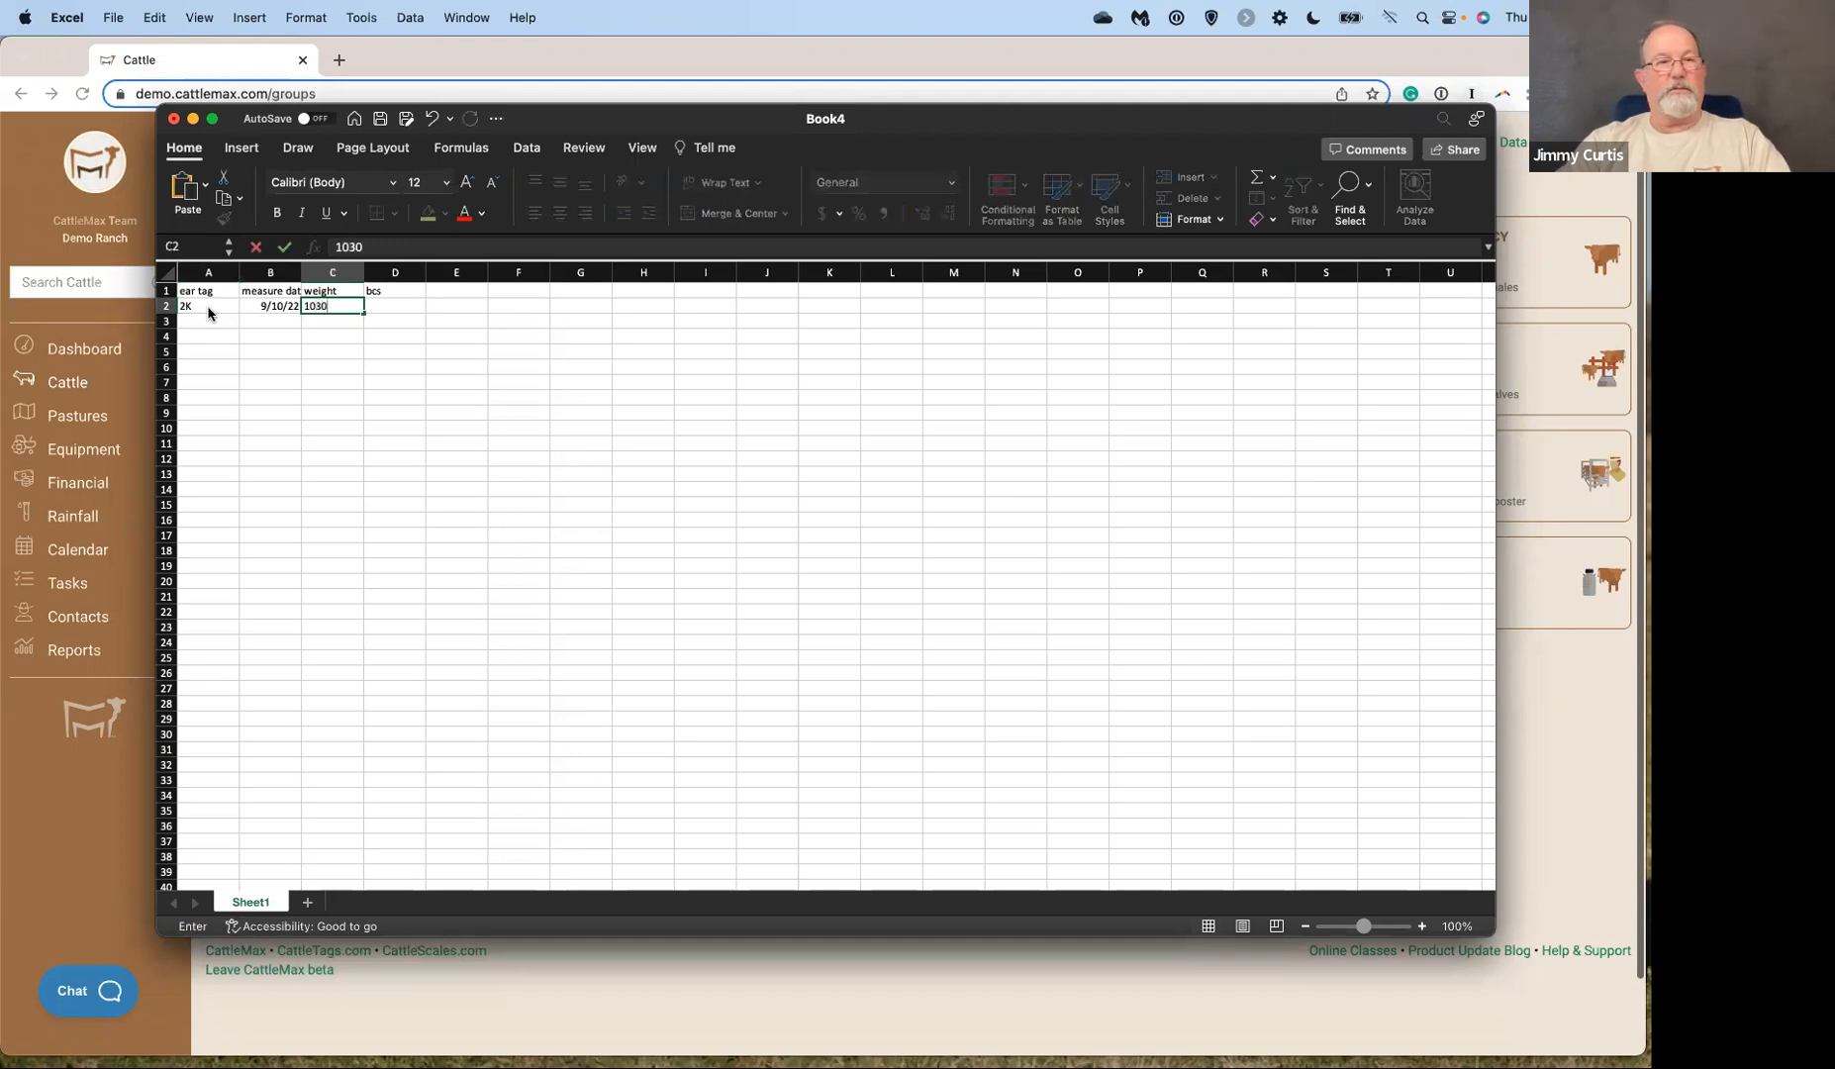
{"action": "key", "text": "Tab"}
{"action": "type", "text": "7"}
{"action": "key", "text": "Return"}
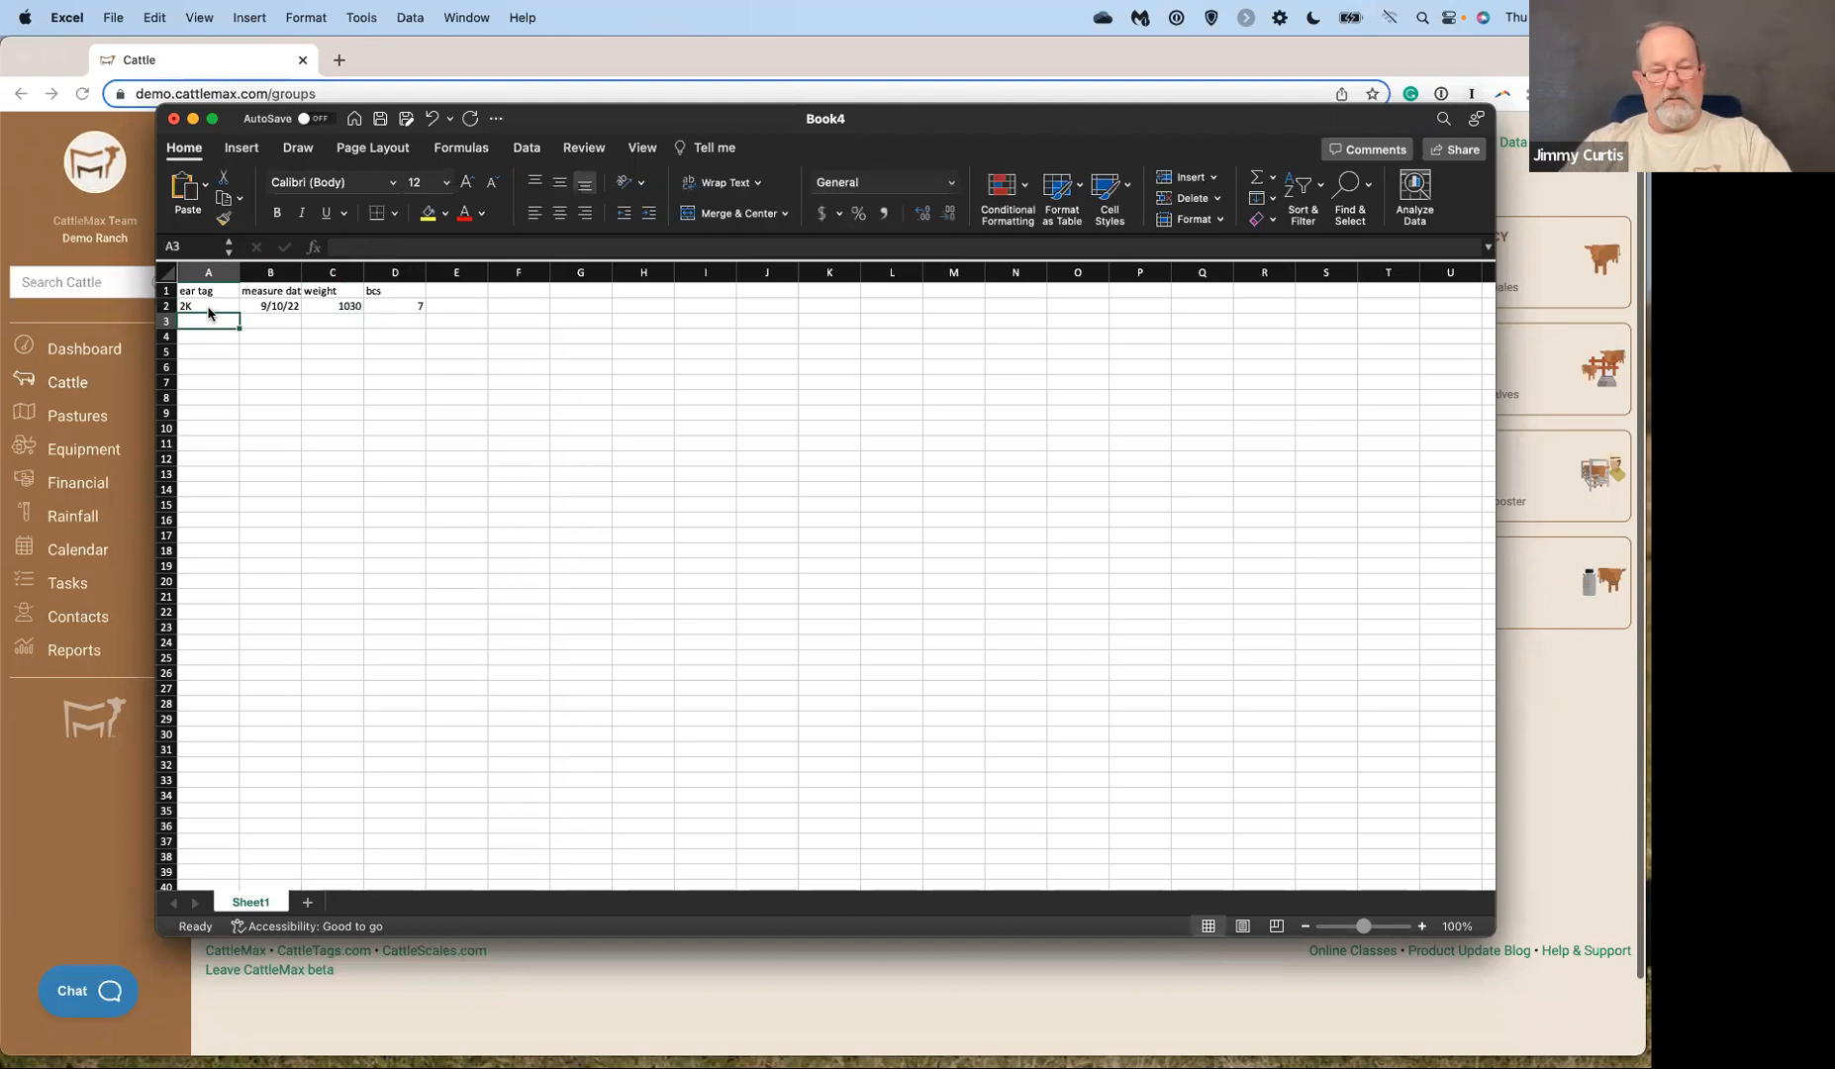
Fill row 3 with ear tag 3K, weight 1045 and bcs 7.5, leaving the measure date blank.
{"action": "type", "text": "3K"}
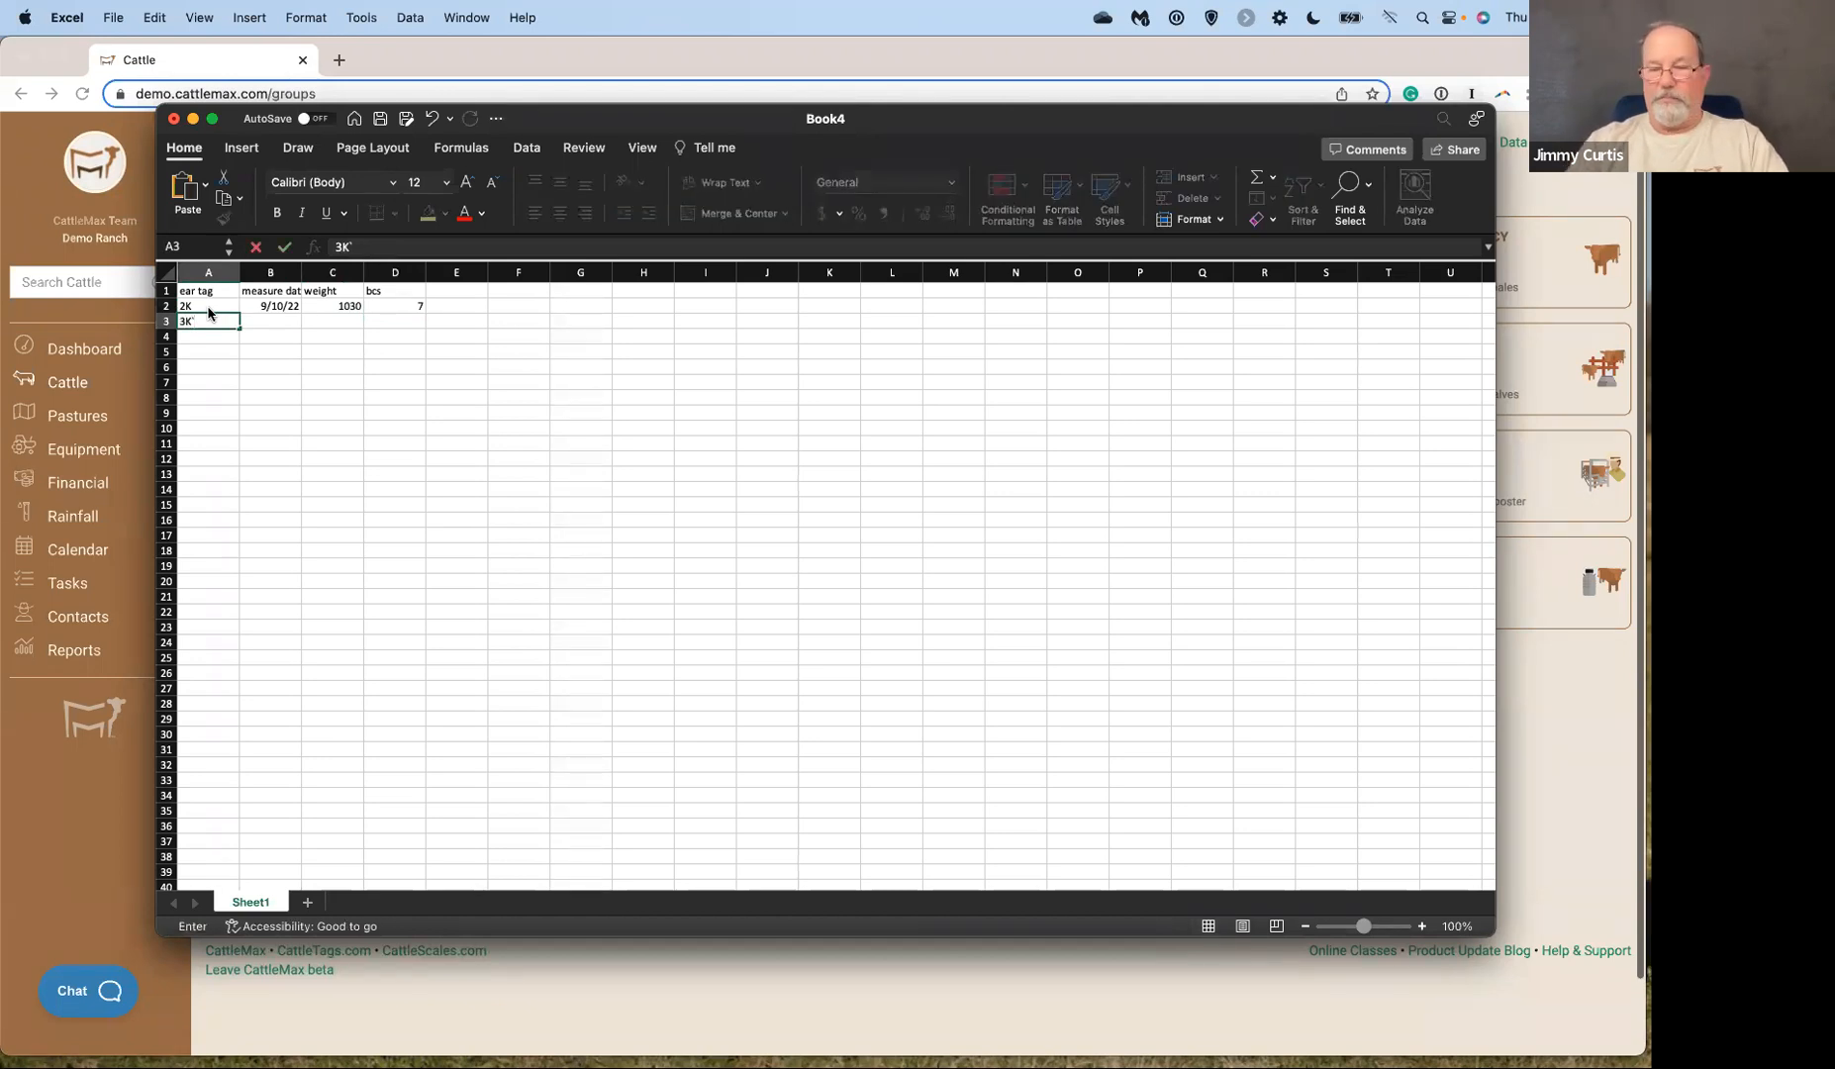
{"action": "key", "text": "Tab"}
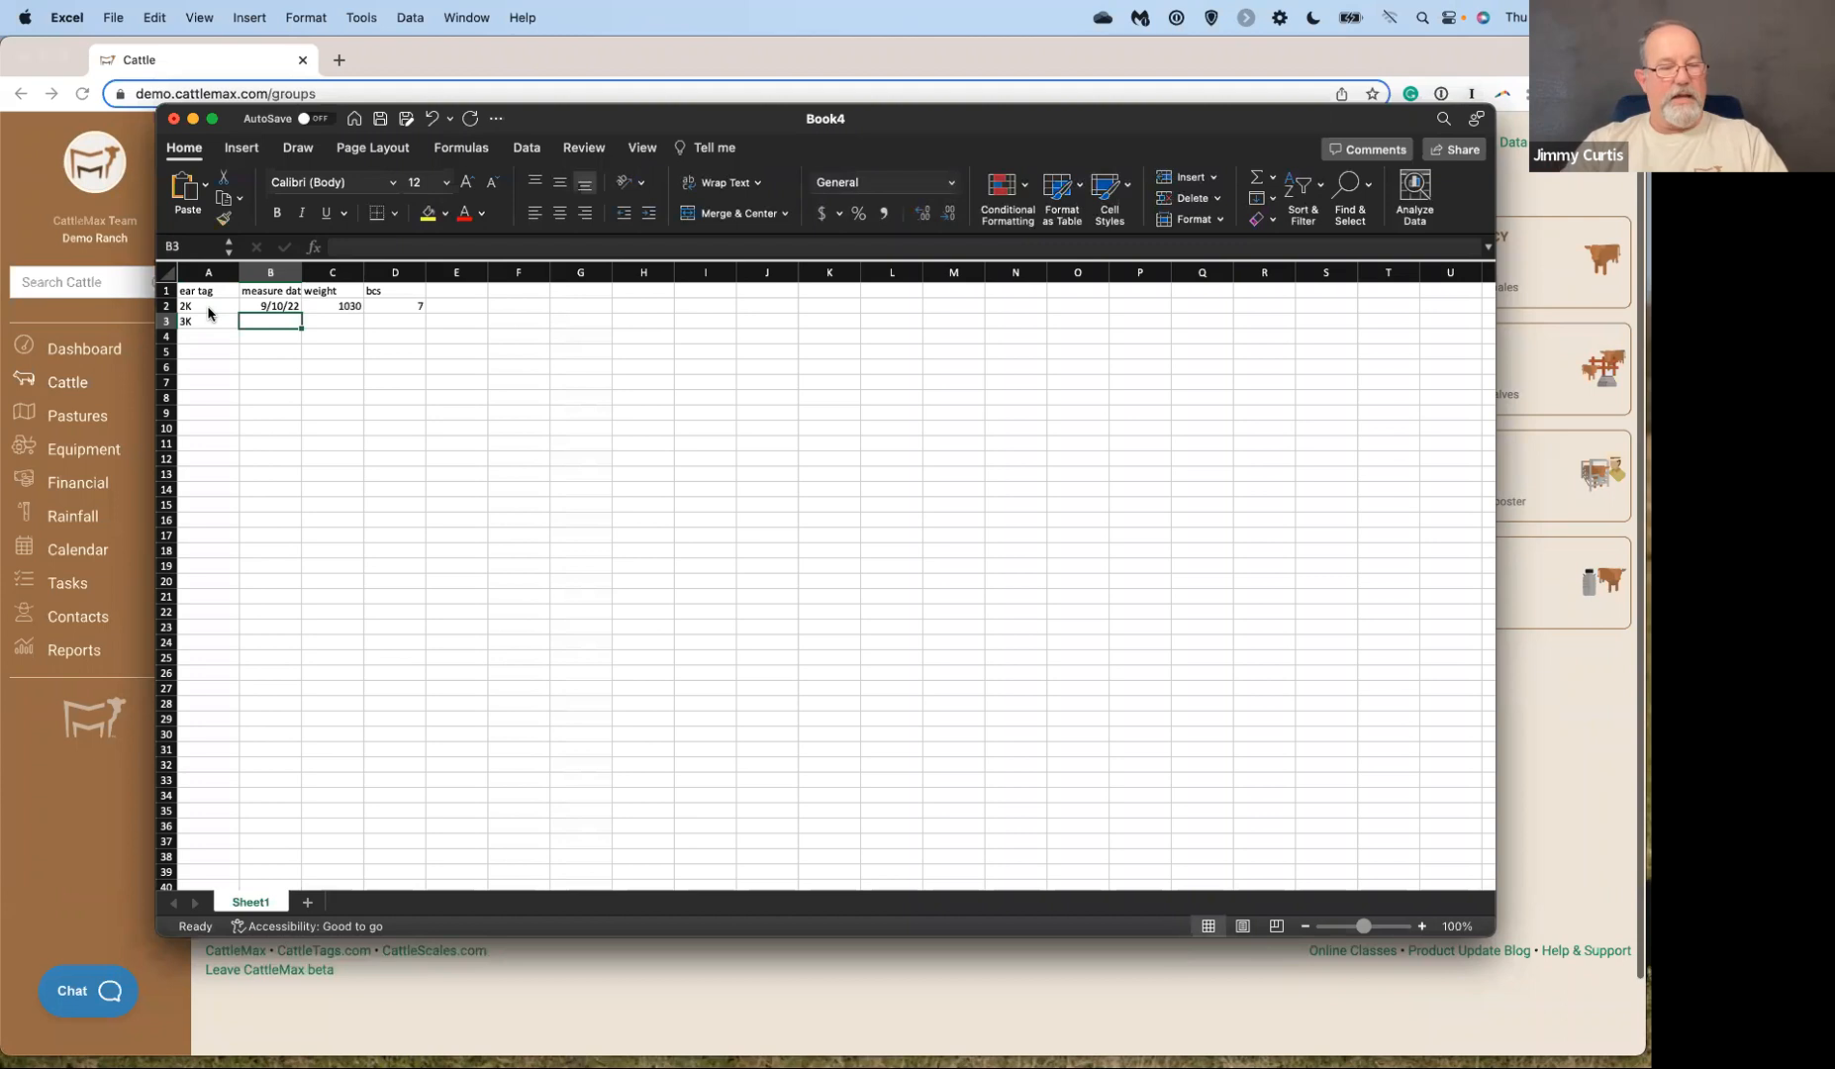
{"action": "key", "text": "Tab"}
{"action": "type", "text": "1045"}
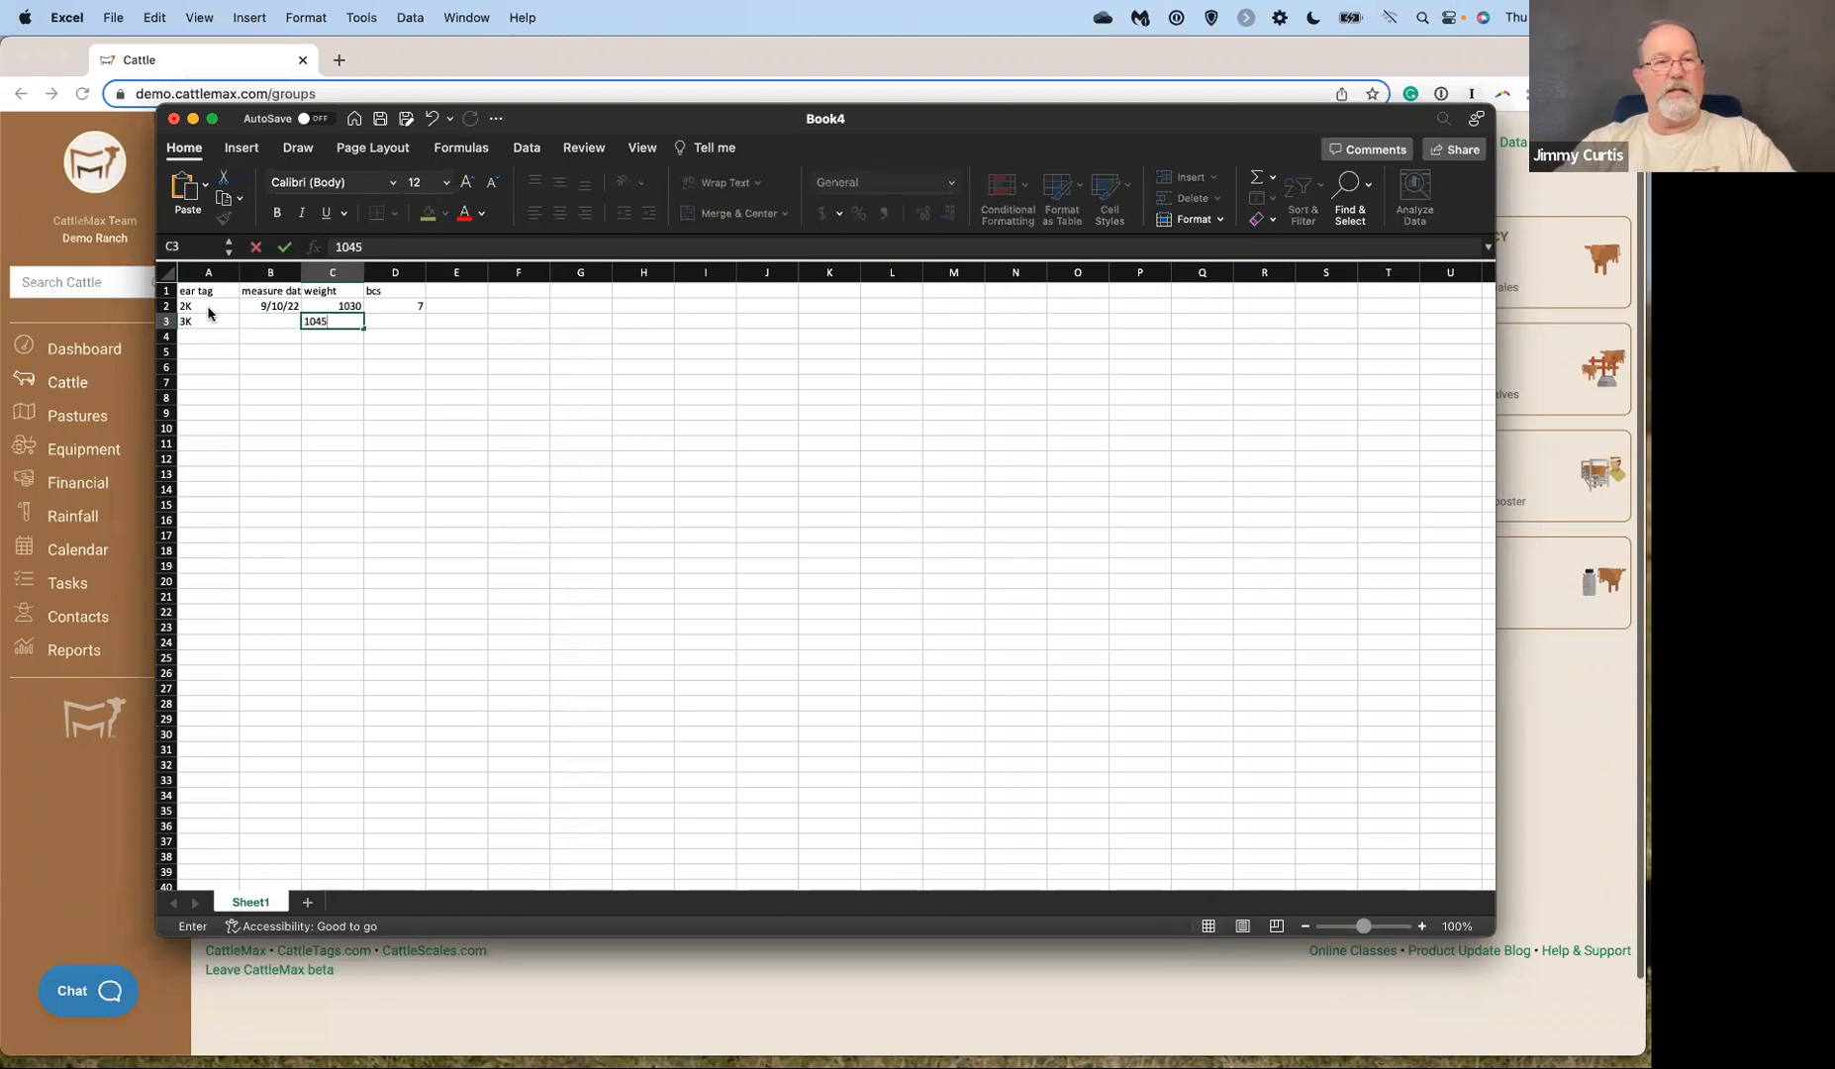
{"action": "key", "text": "Tab"}
{"action": "type", "text": "7."}
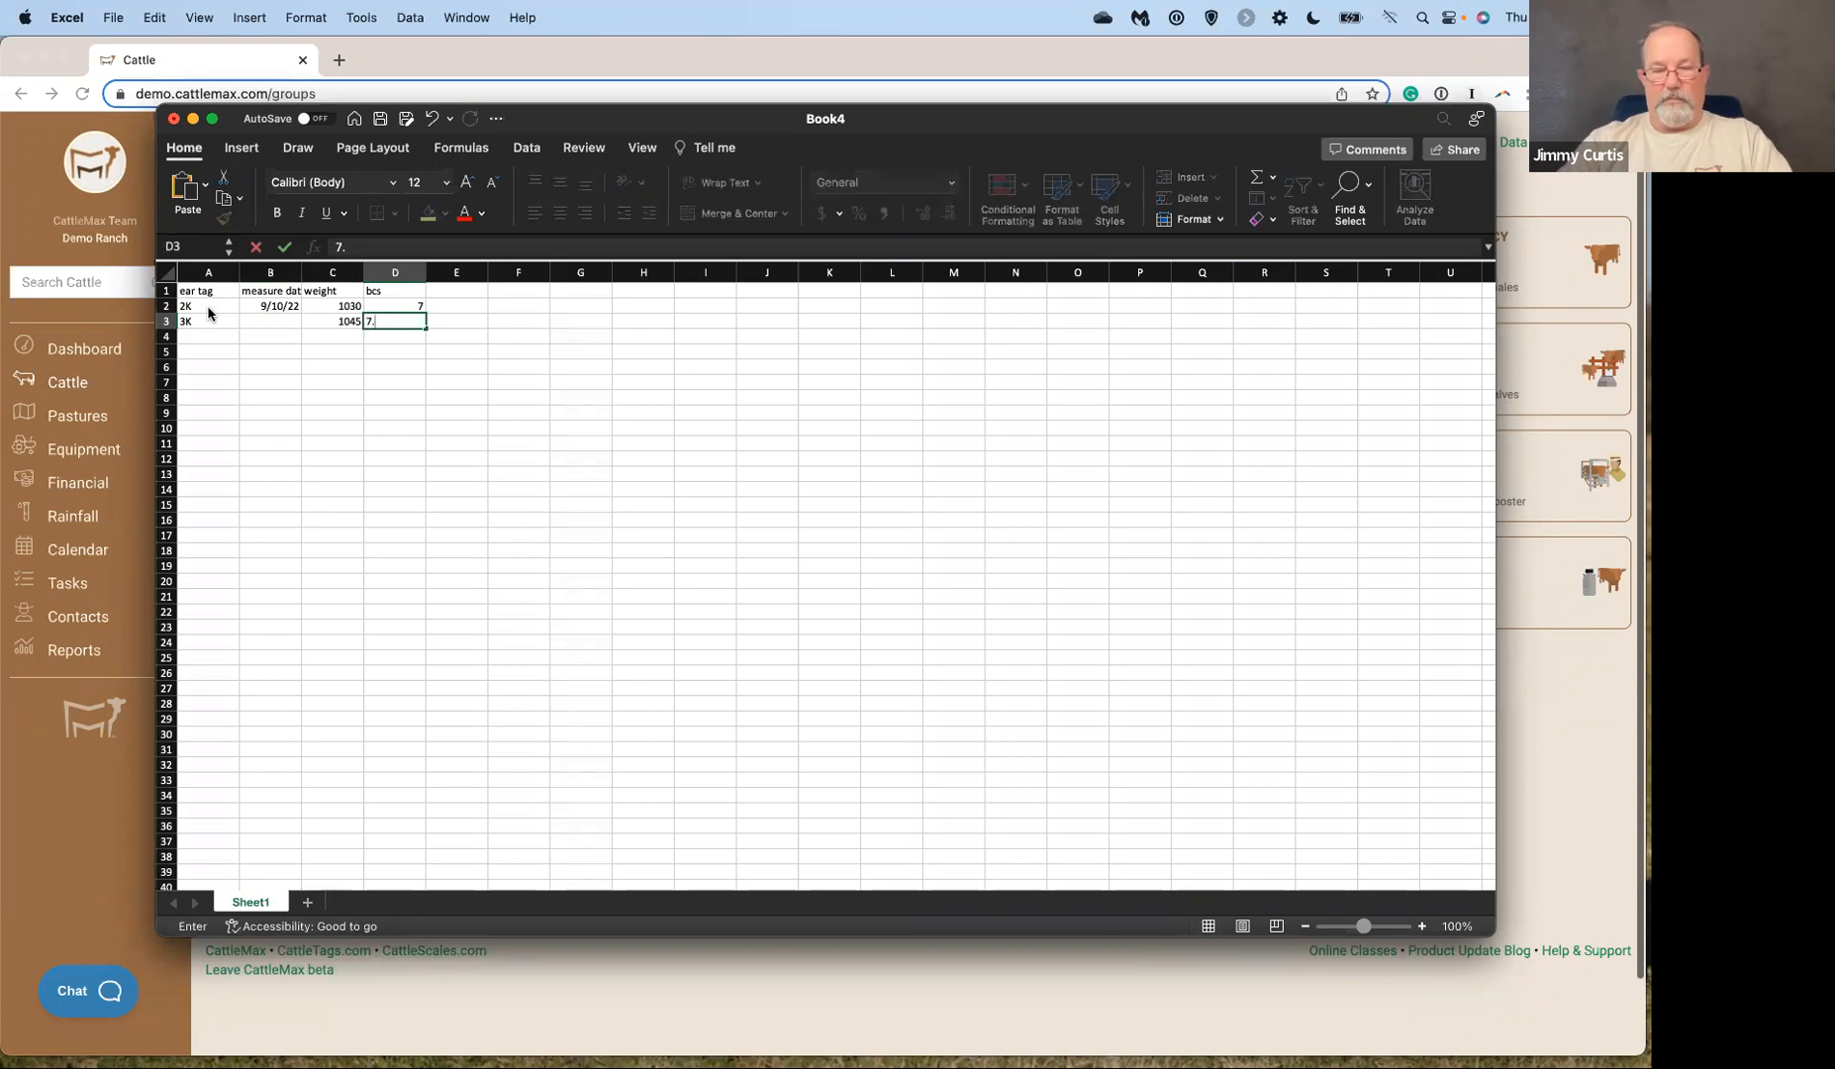
{"action": "type", "text": "5"}
{"action": "key", "text": "Tab"}
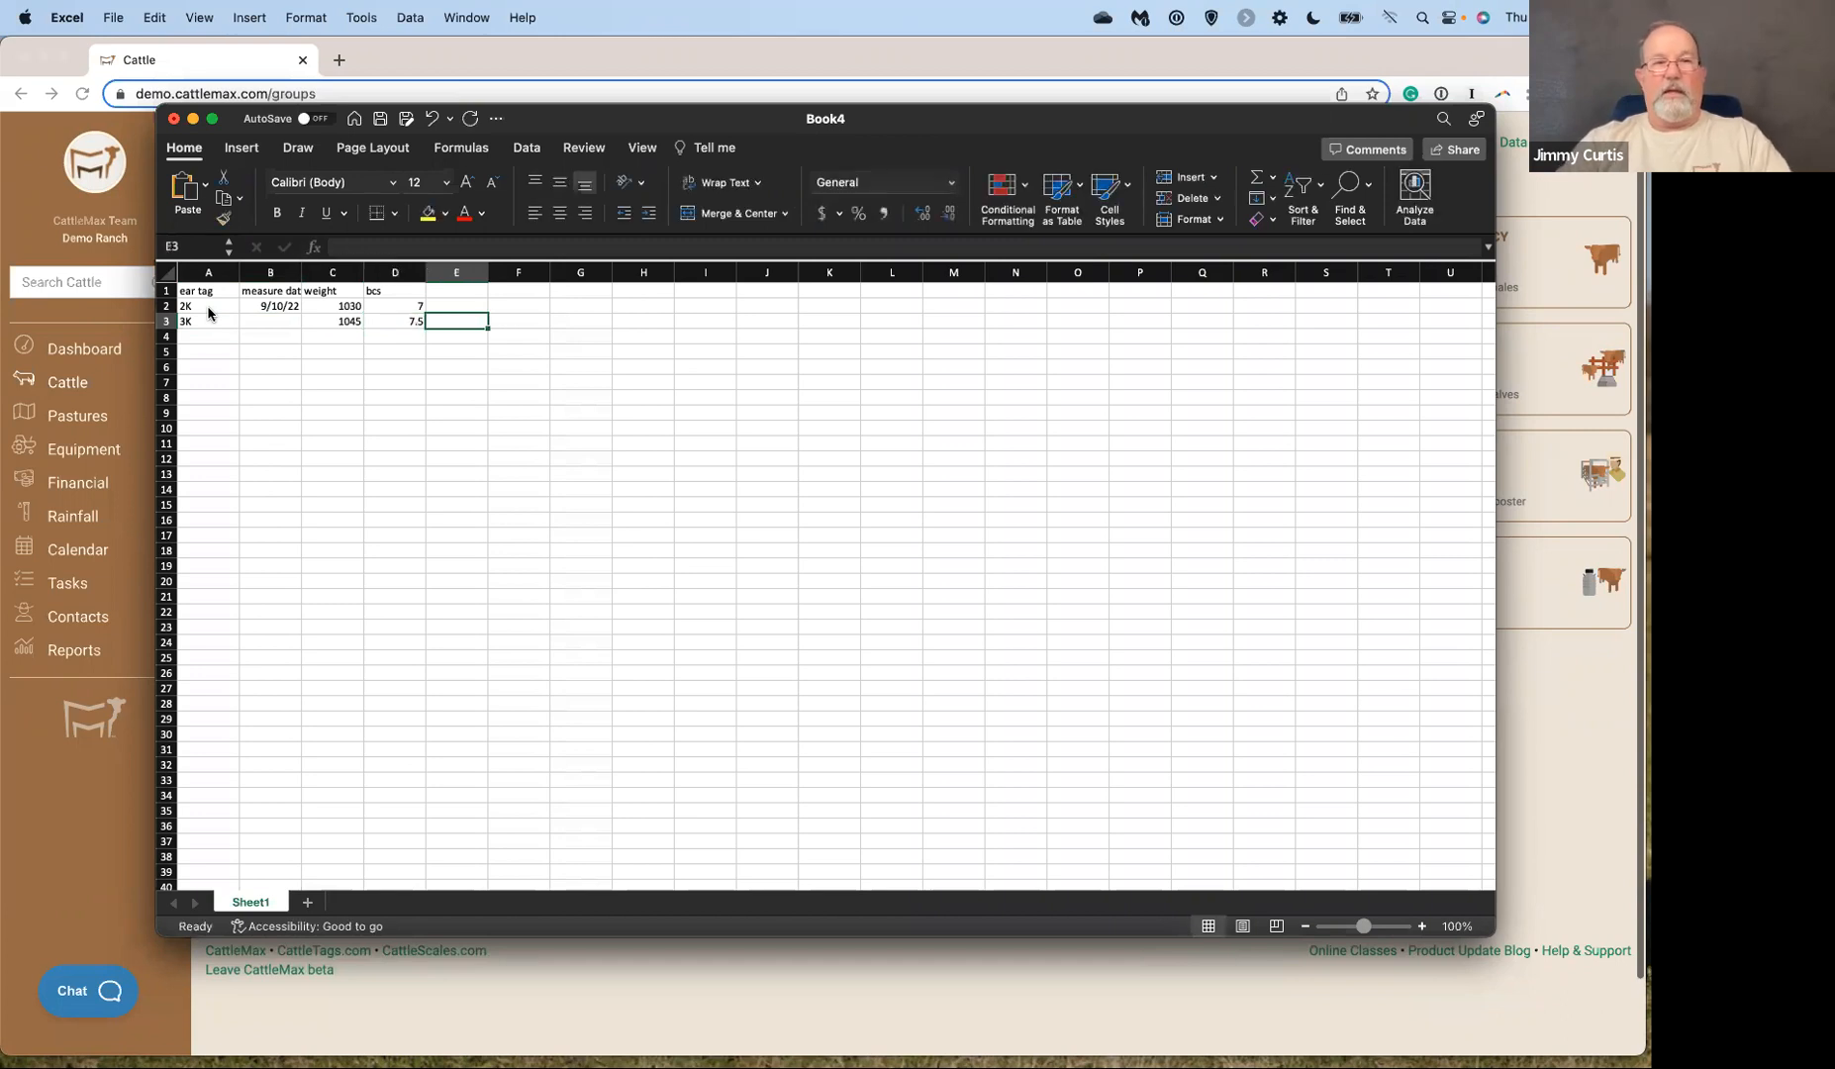
Copy the measure date of 2K into the measure date cell of 3K.
{"action": "left_click", "coordinate": [272, 307]}
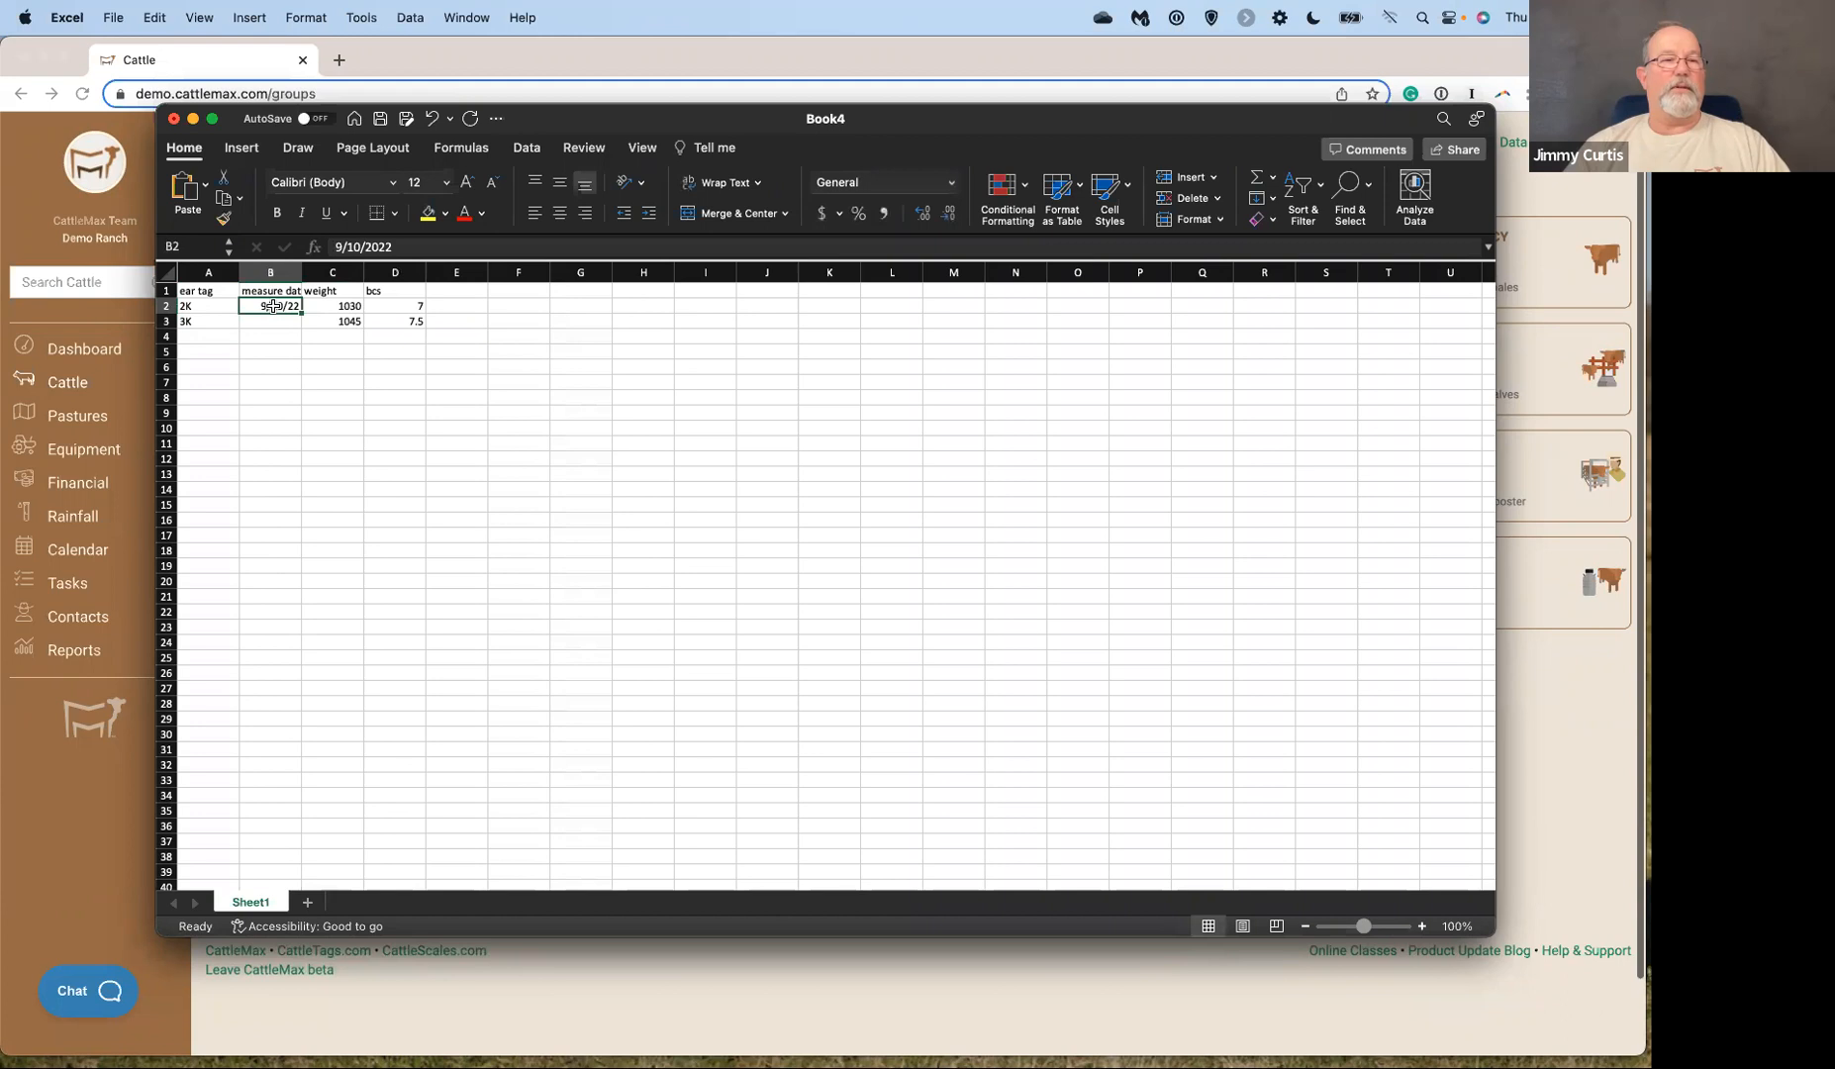
{"action": "left_click_drag", "start_coordinate": [272, 307], "coordinate": [272, 322]}
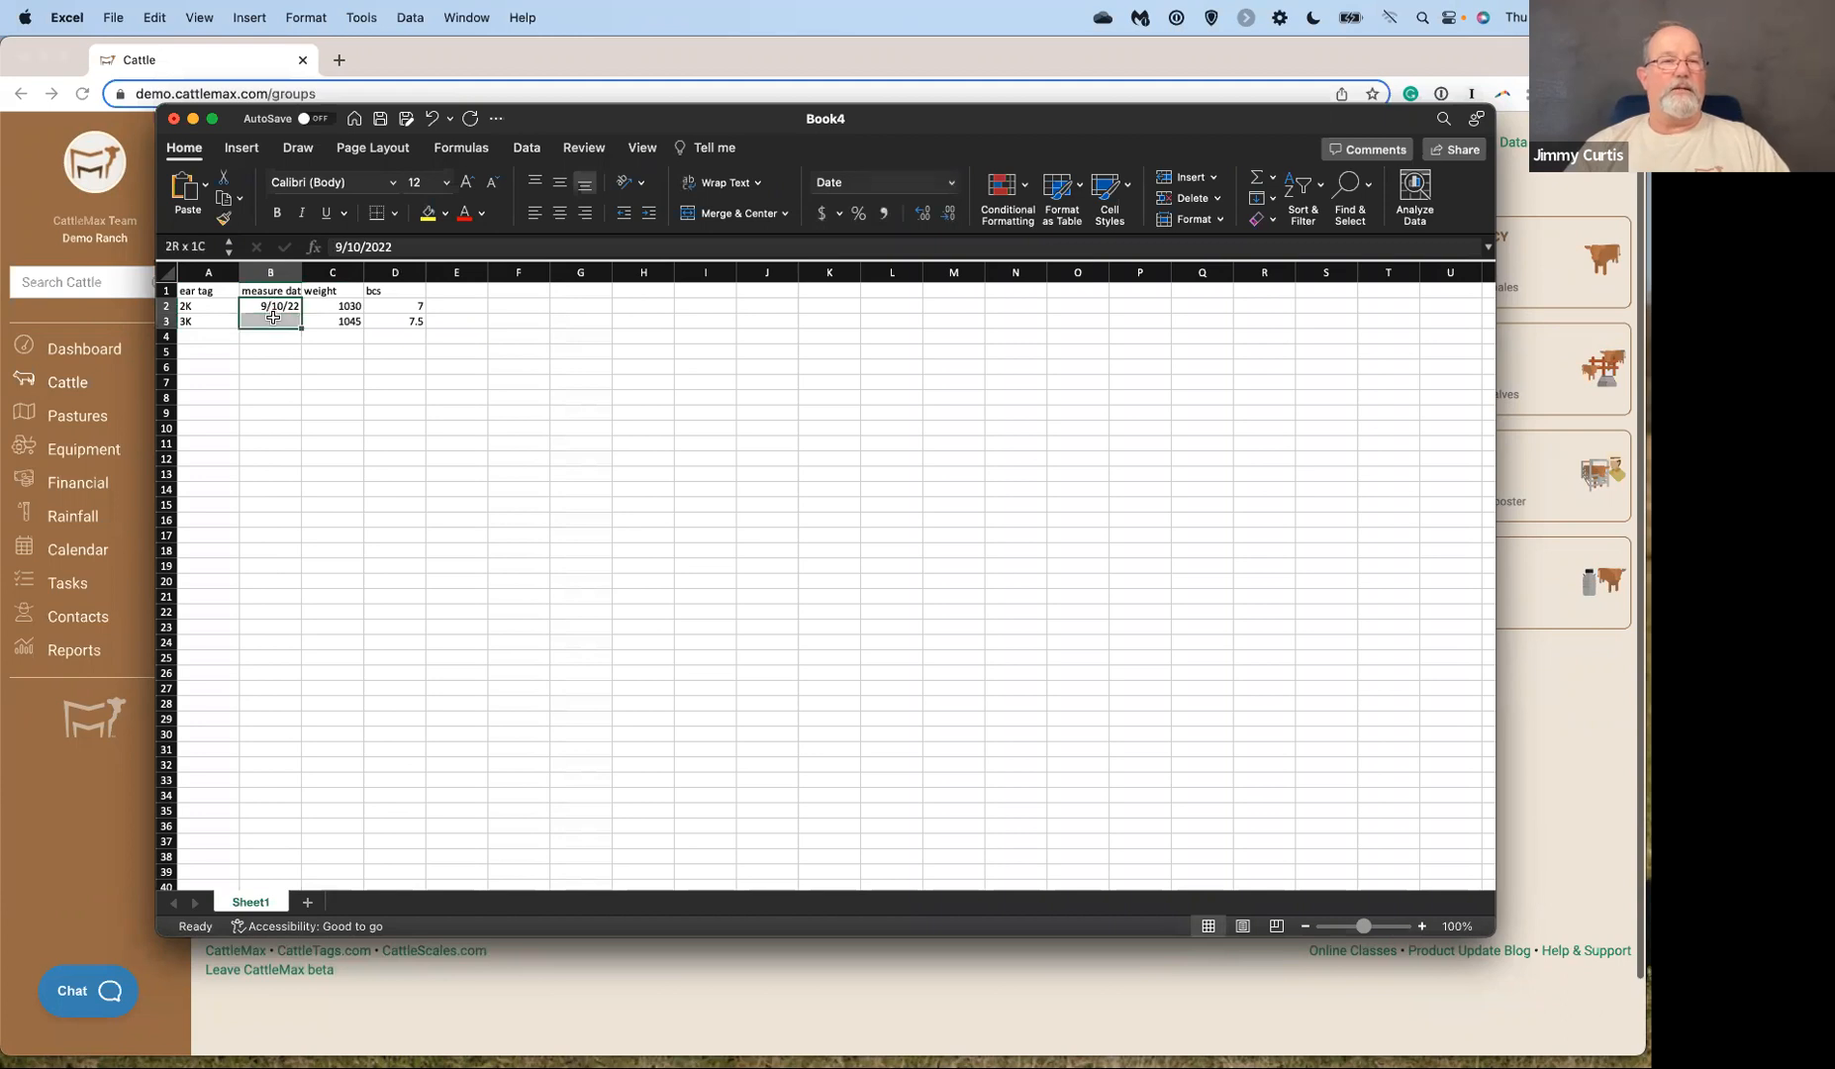
{"action": "left_click", "coordinate": [274, 303]}
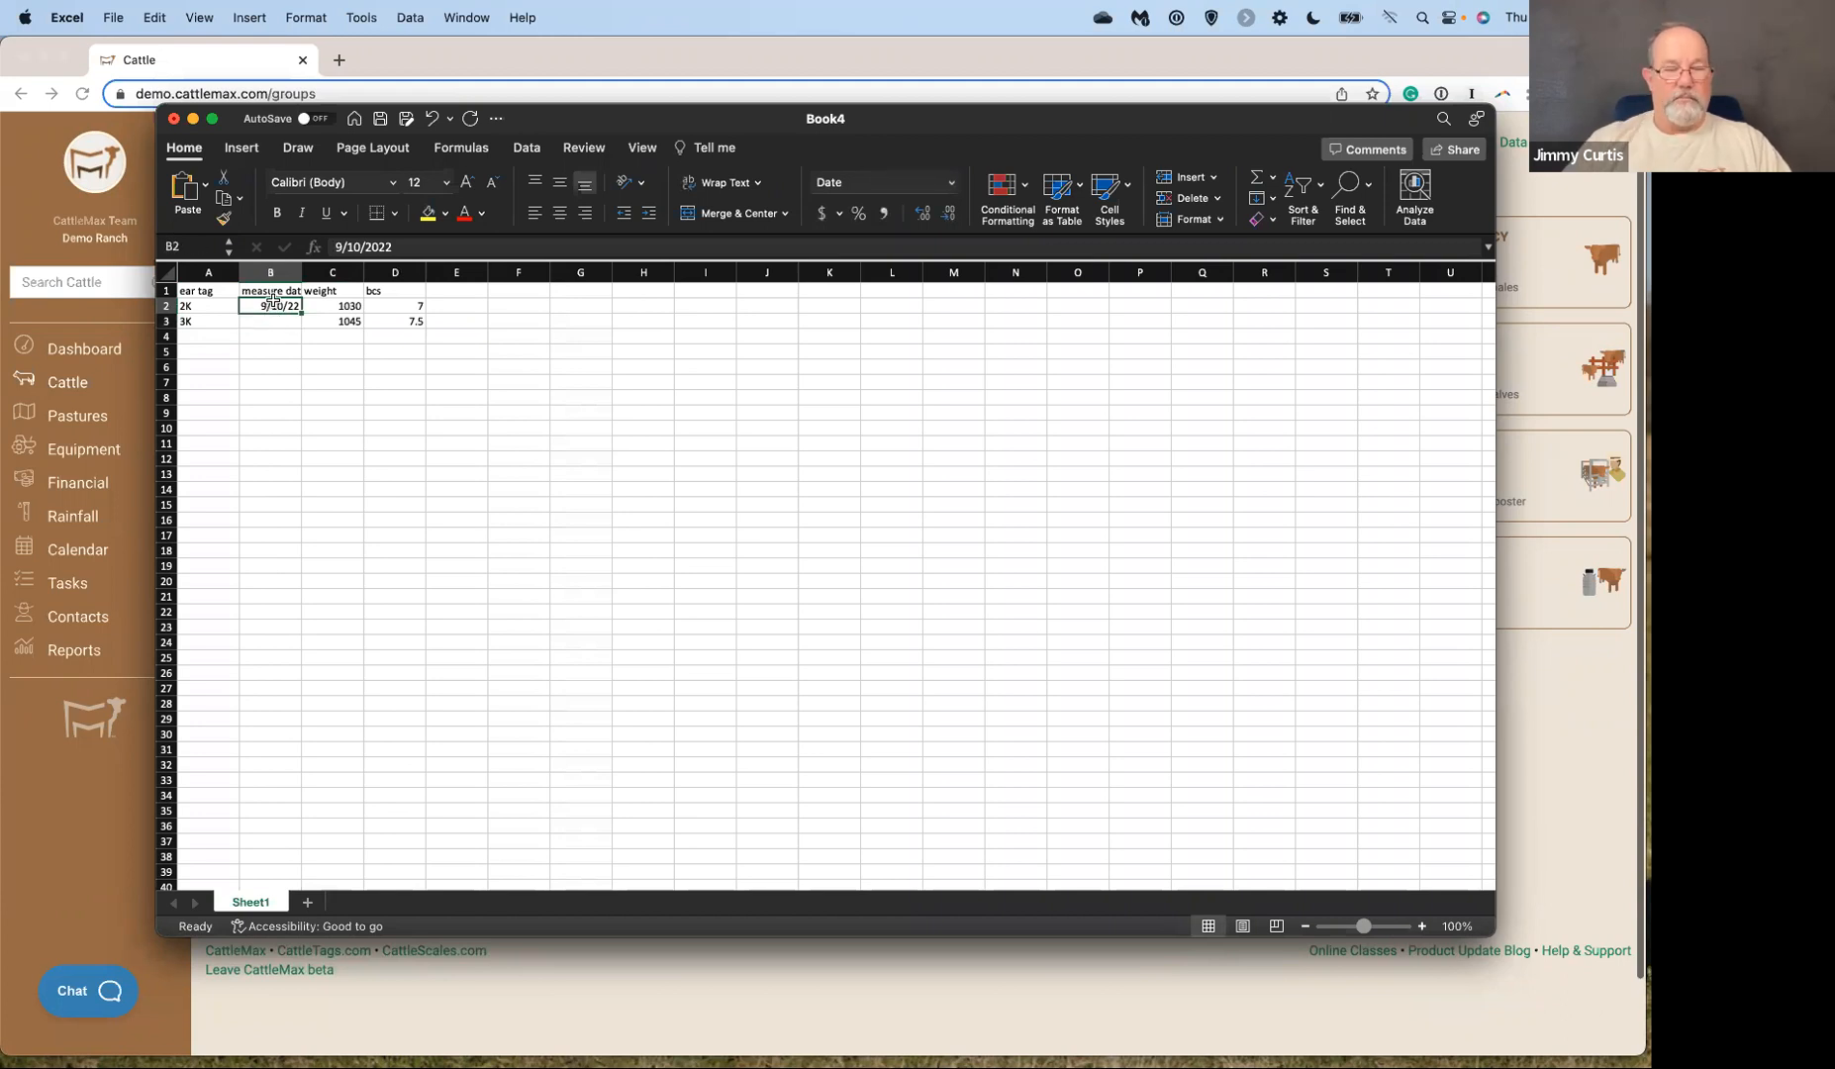
{"action": "key", "text": "super+c"}
{"action": "left_click", "coordinate": [275, 322]}
{"action": "key", "text": "super+v"}
{"action": "left_click", "coordinate": [531, 443]}
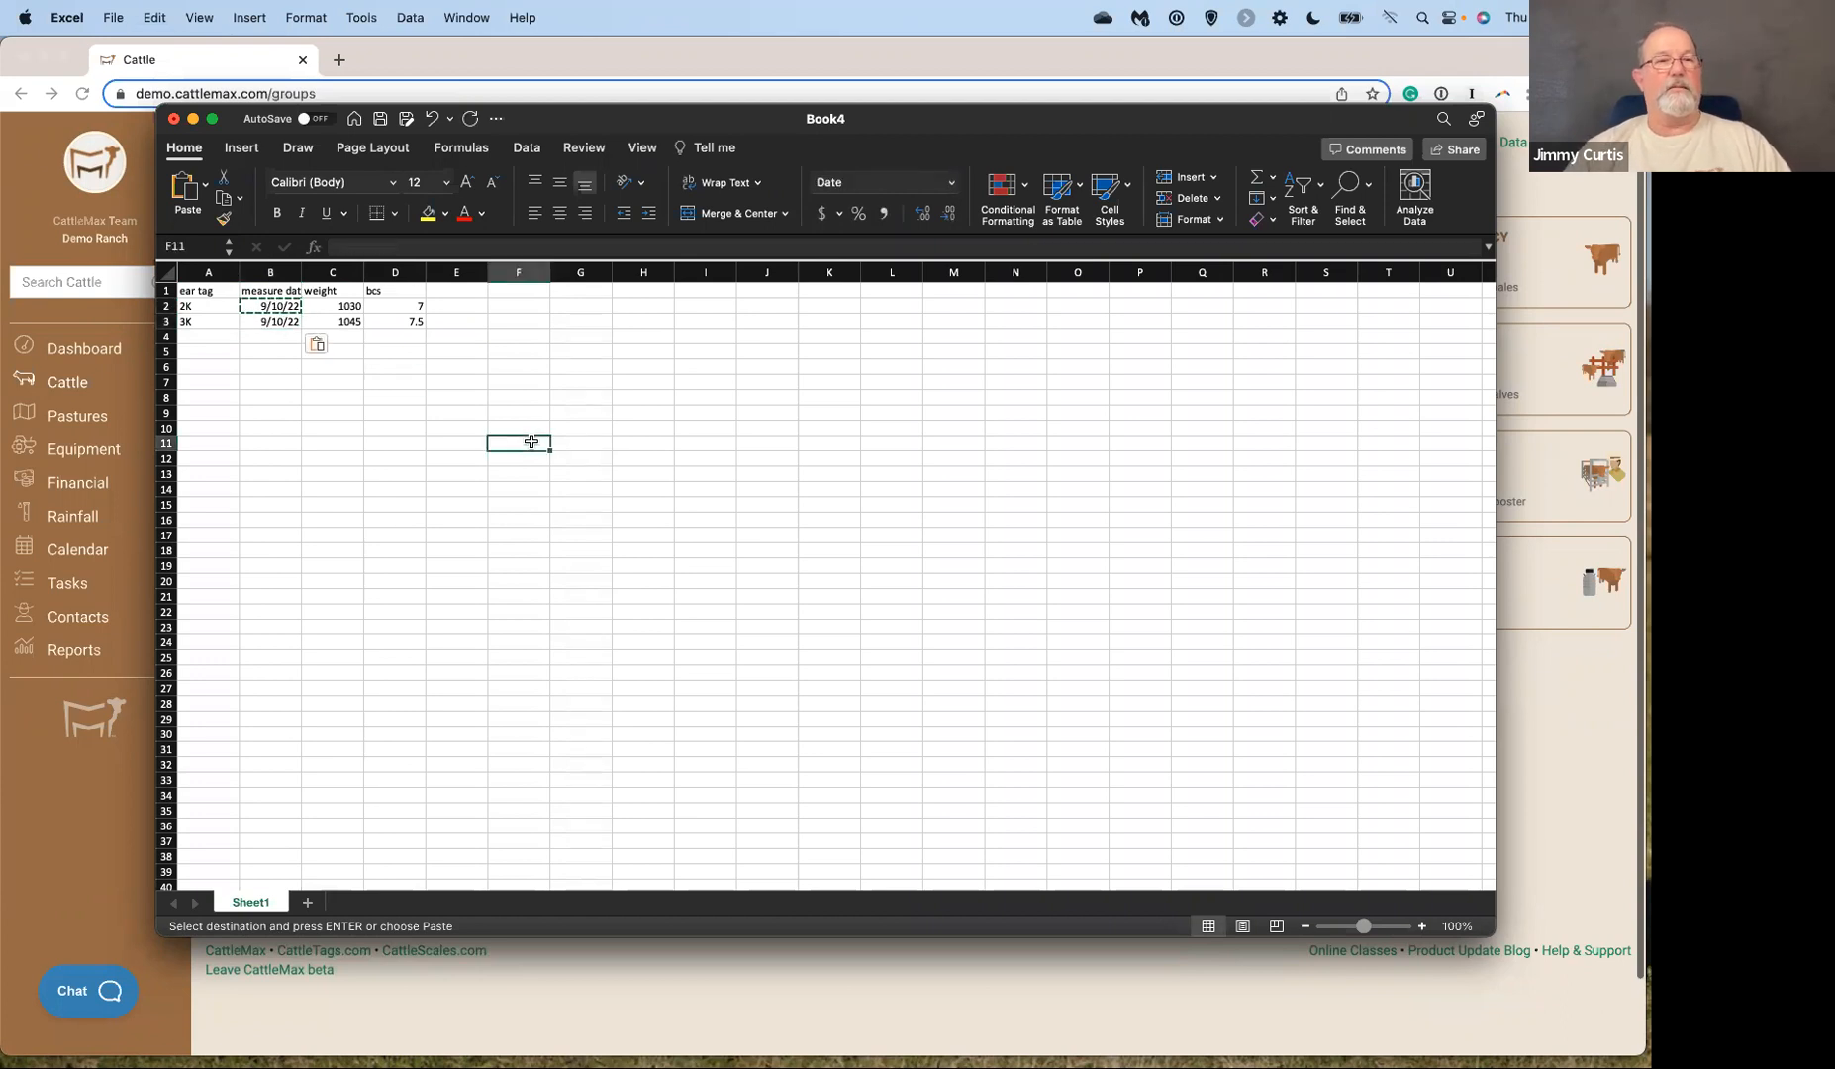
Format the measure date column as dates in year-month-day style, such as 2022-09-10.
{"action": "left_click", "coordinate": [270, 273]}
{"action": "right_click", "coordinate": [264, 342]}
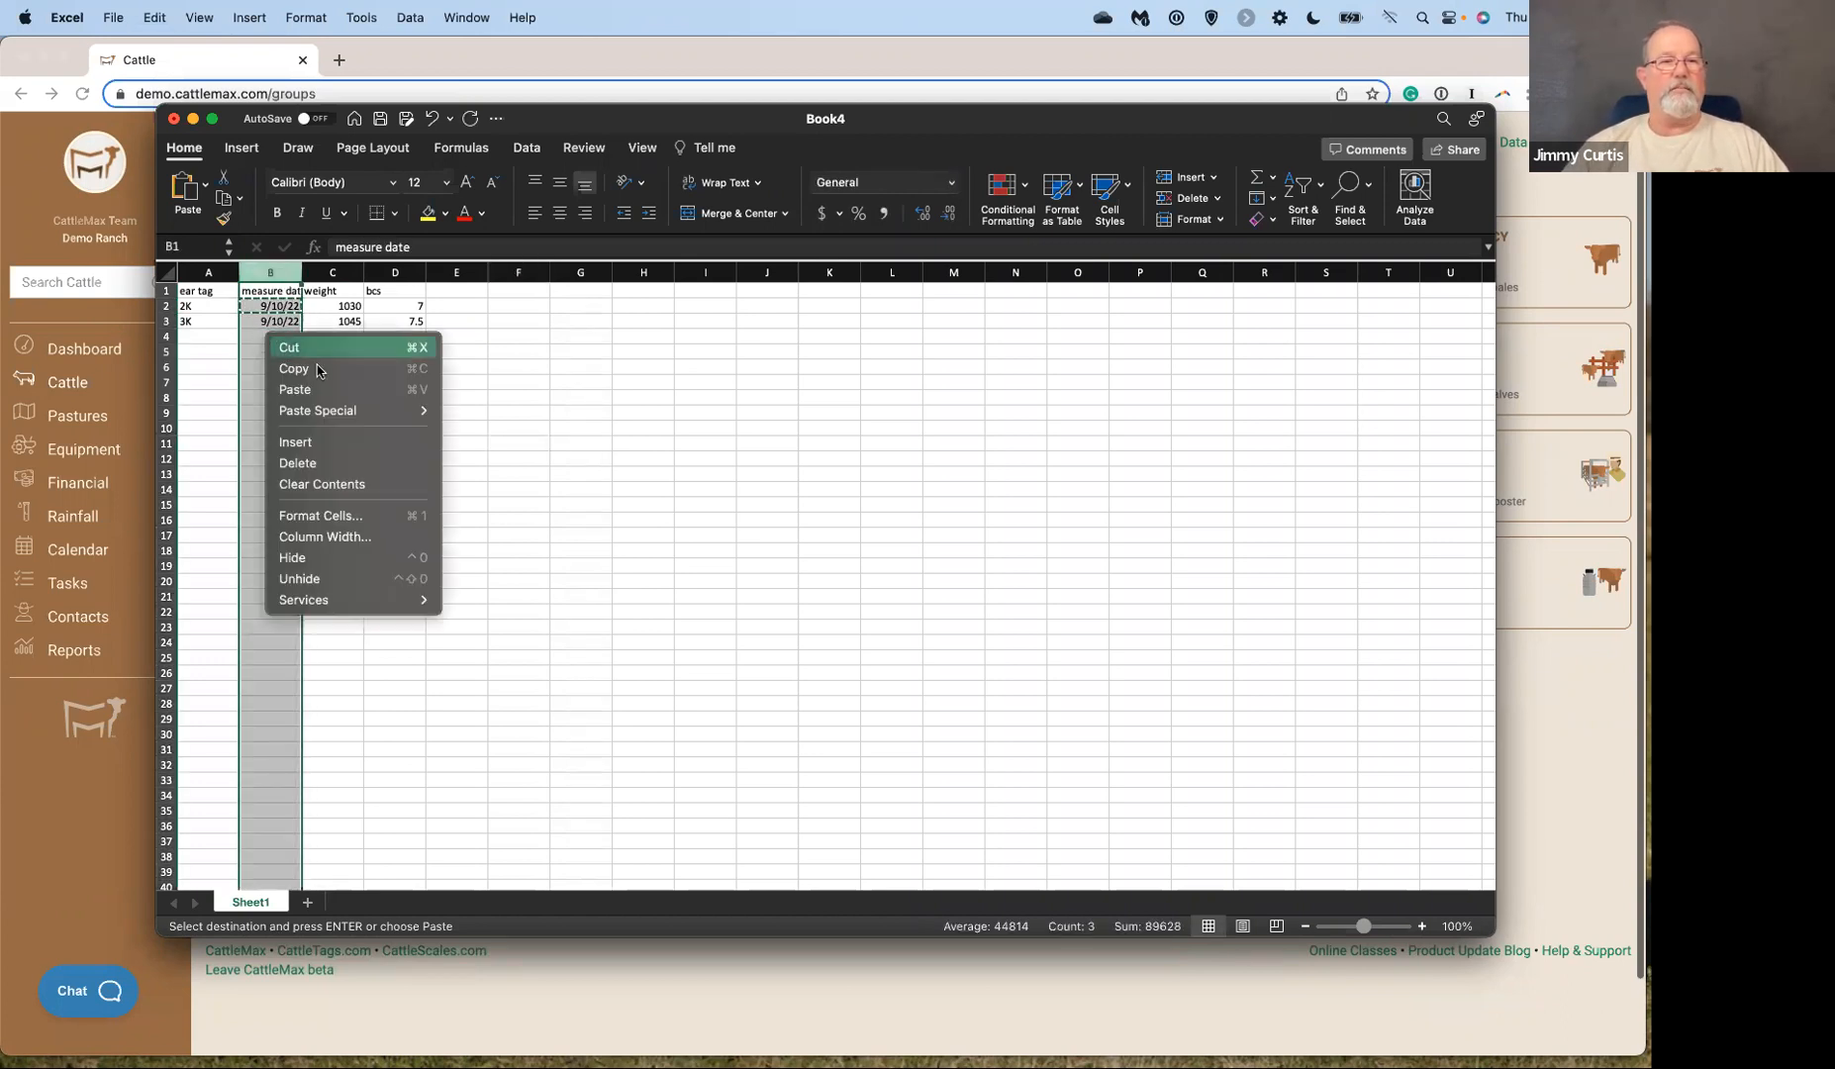
{"action": "left_click", "coordinate": [320, 520]}
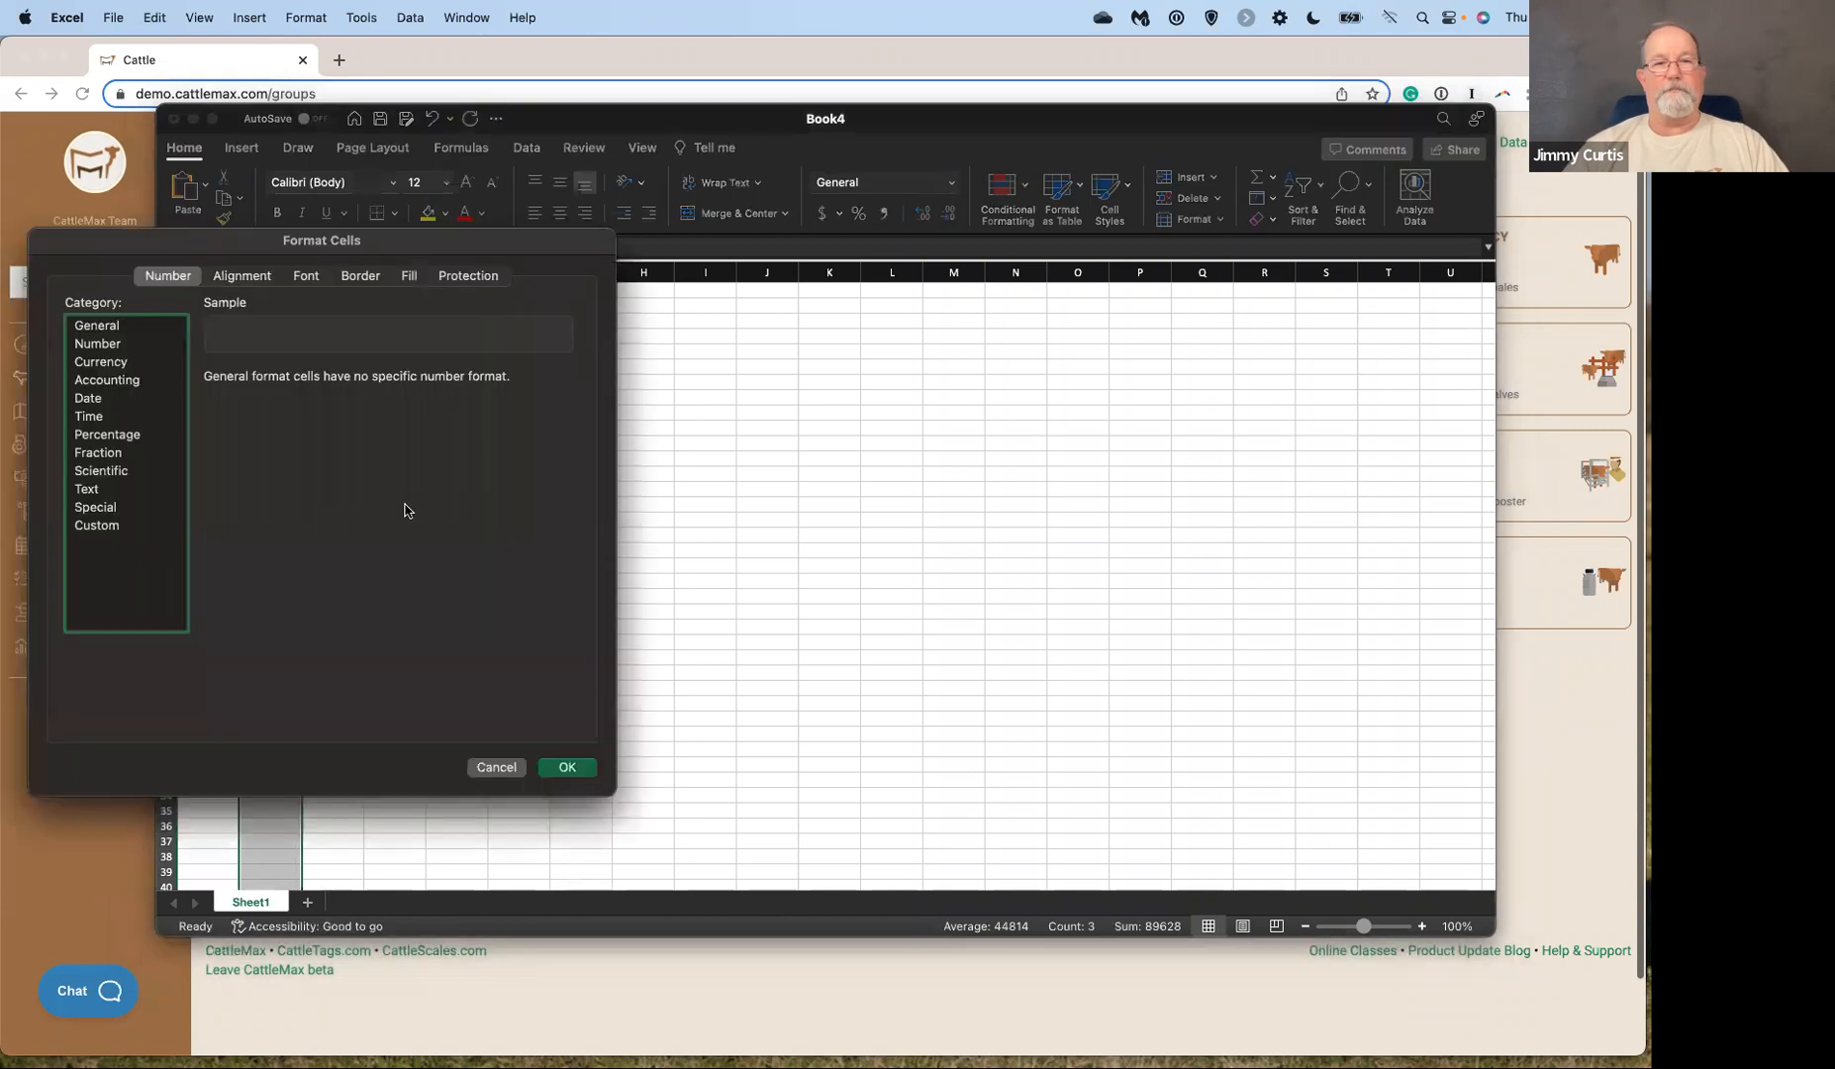
{"action": "left_click", "coordinate": [95, 401]}
{"action": "left_click", "coordinate": [228, 442]}
{"action": "left_click", "coordinate": [566, 769]}
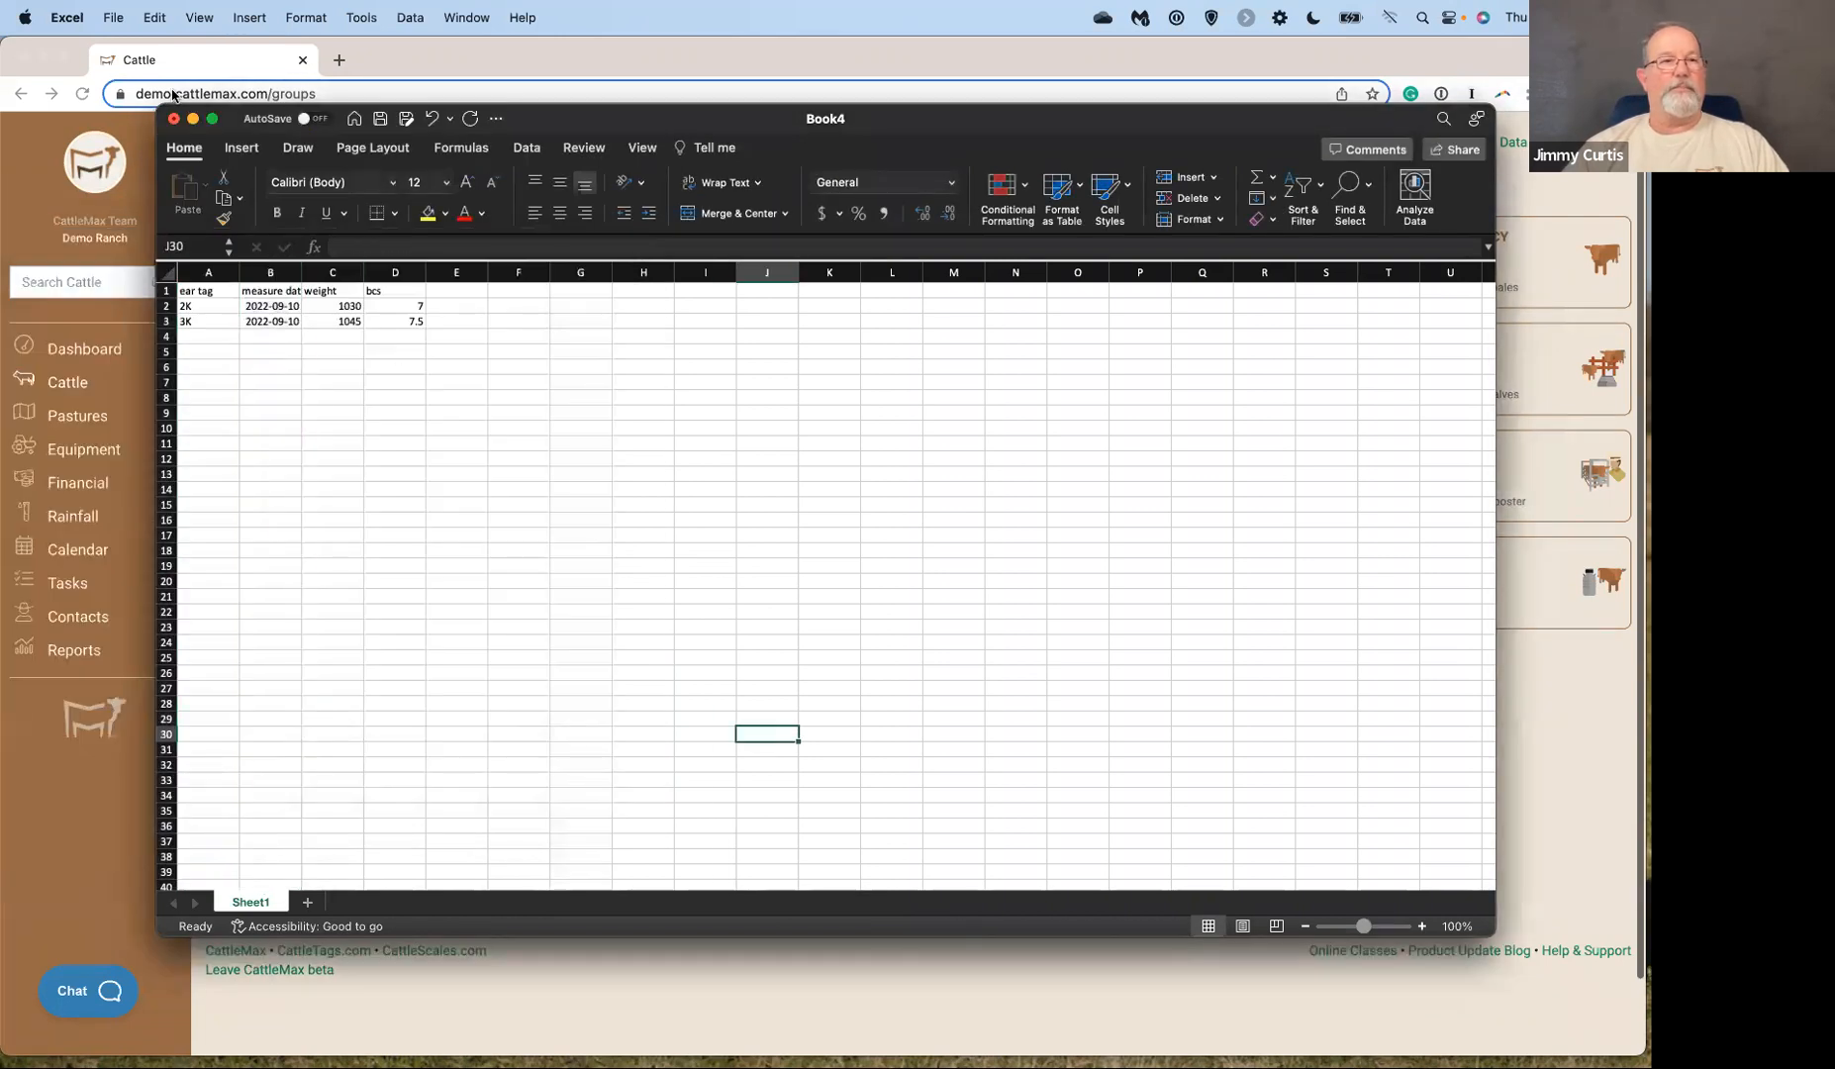
Save the workbook to the Desktop as Sept weights in Comma Separated Values (.csv) format and close it.
{"action": "left_click", "coordinate": [112, 18]}
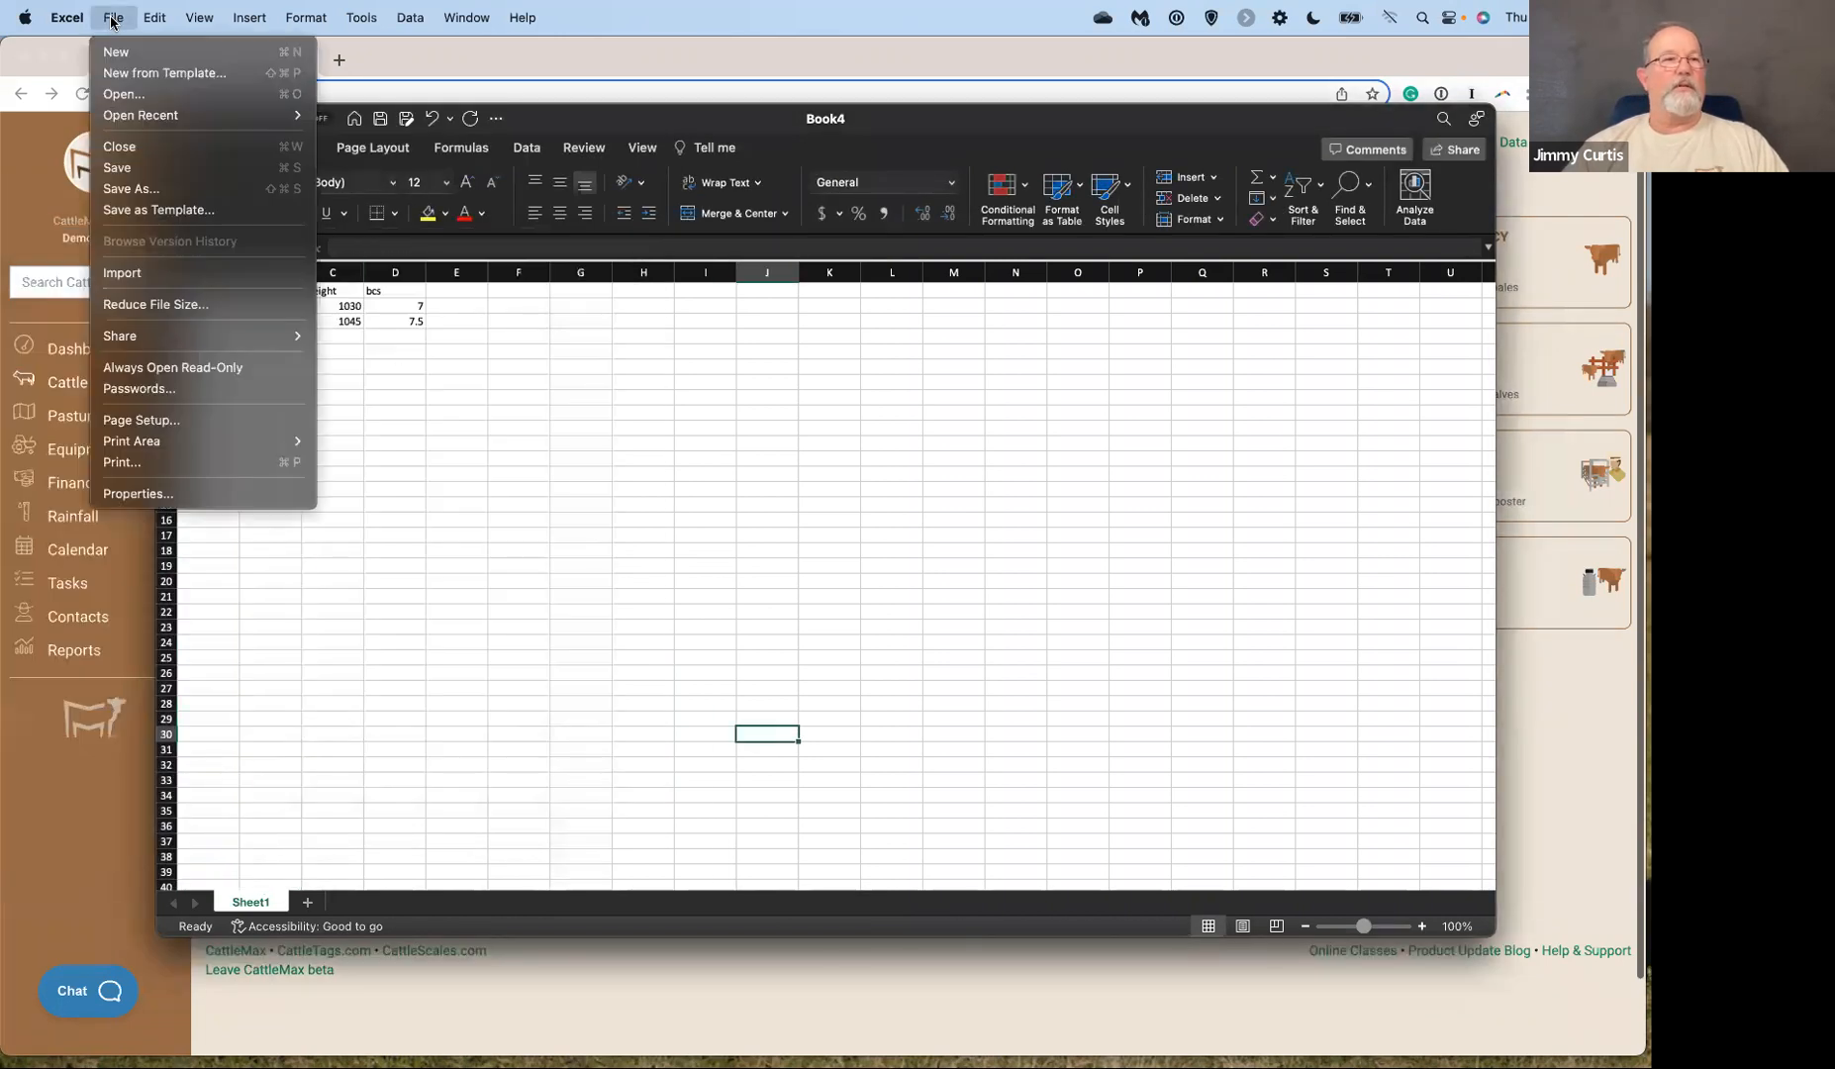
{"action": "left_click", "coordinate": [131, 188]}
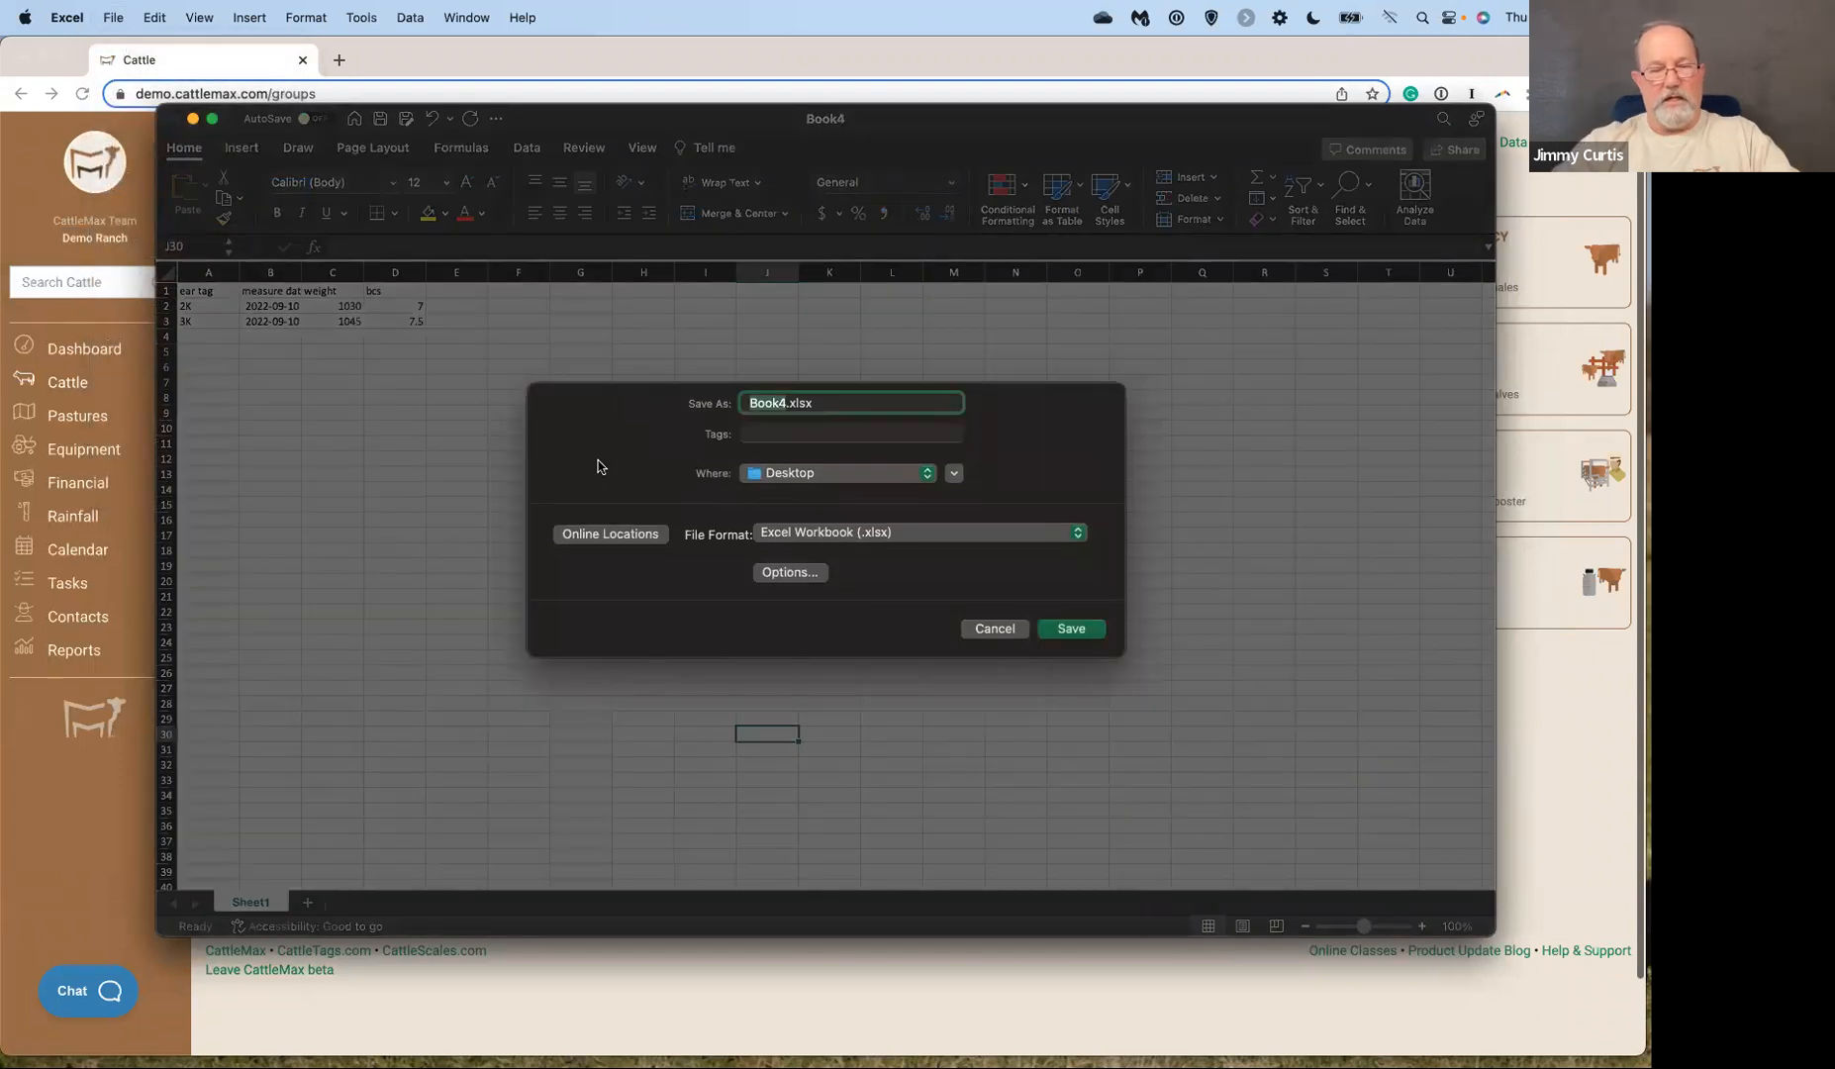
{"action": "type", "text": "Sept weights"}
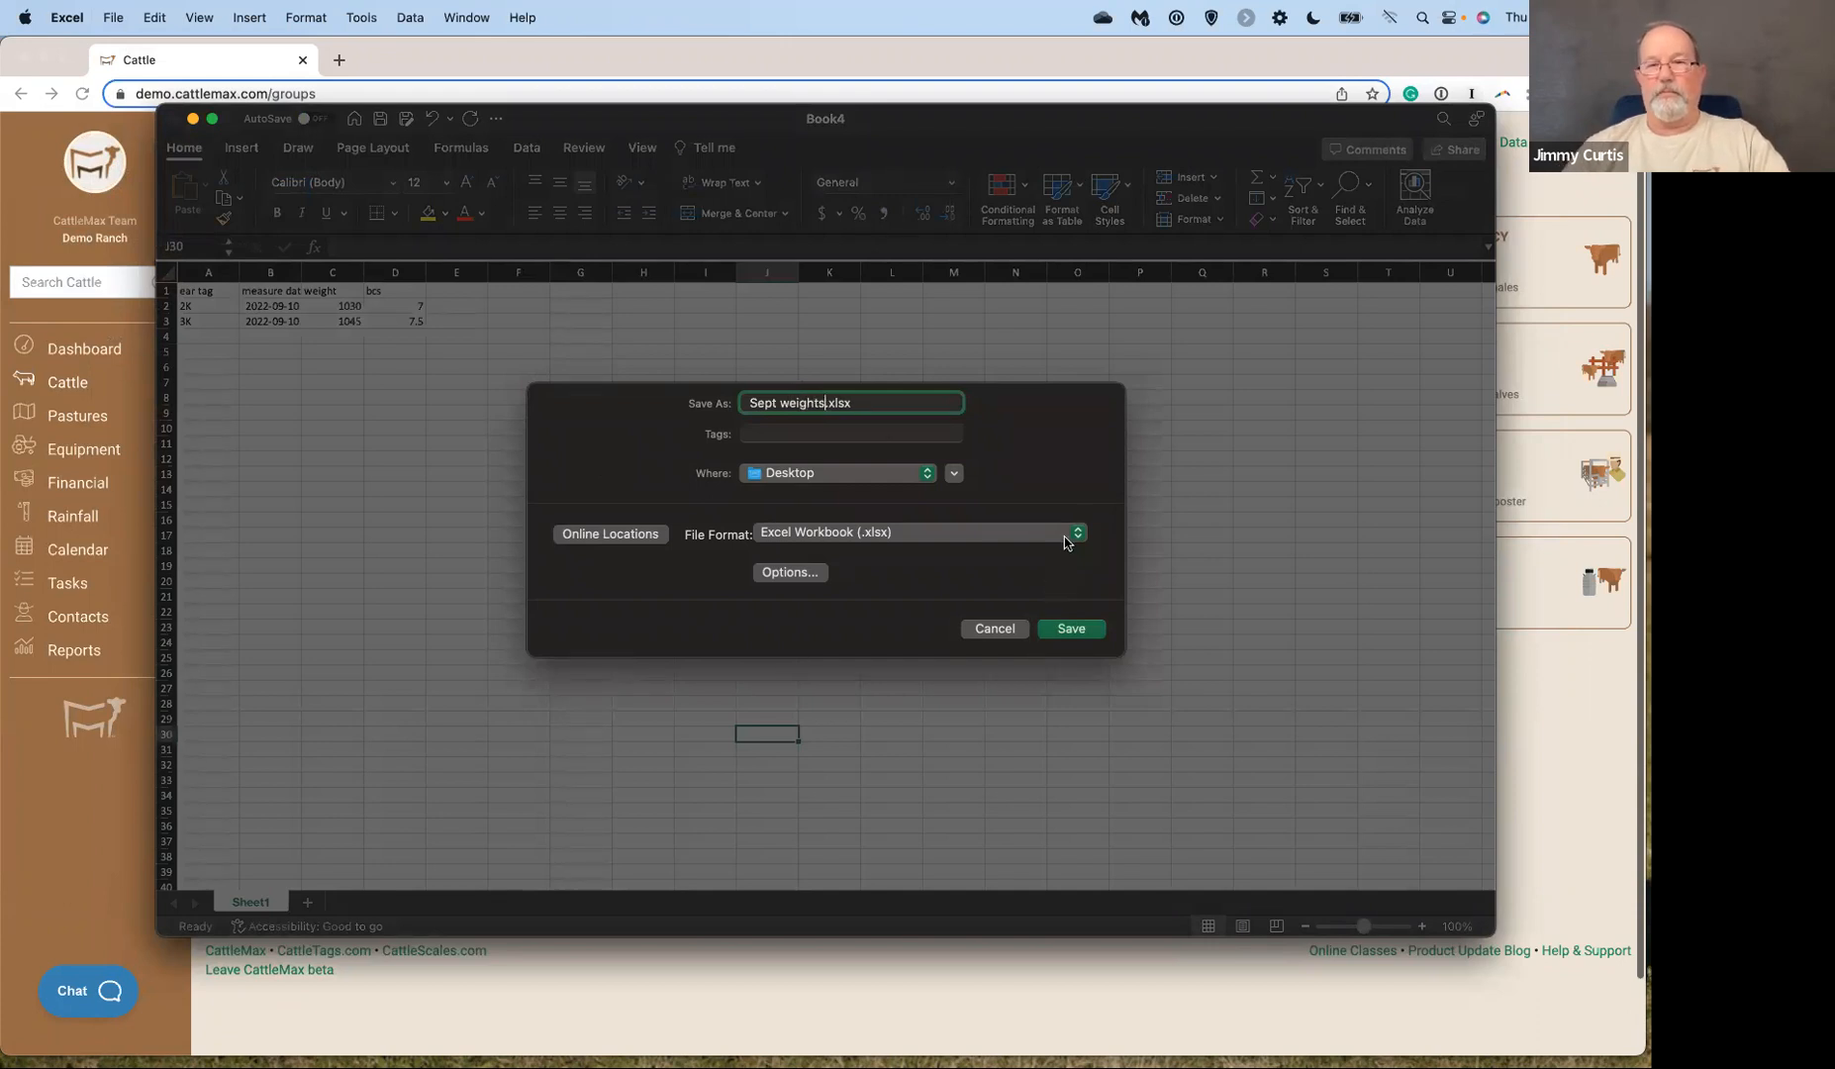
{"action": "left_click", "coordinate": [1066, 541]}
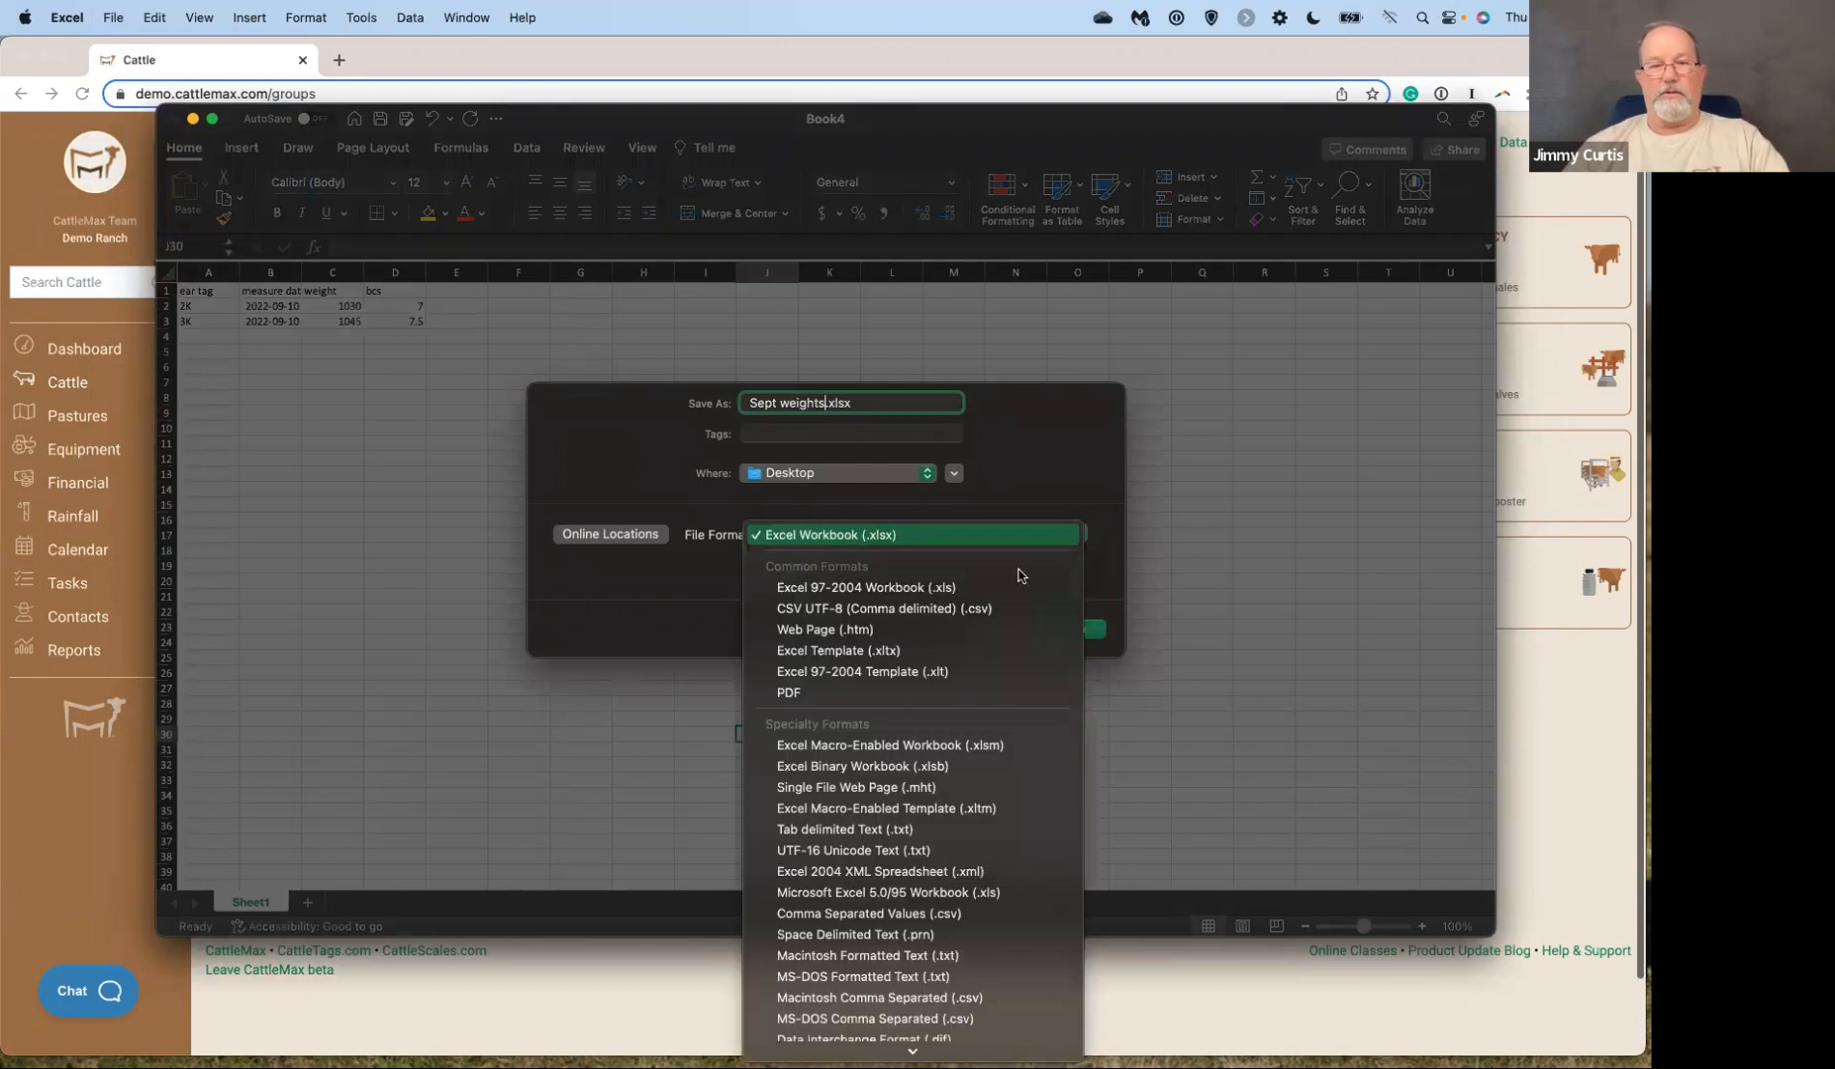
{"action": "left_click", "coordinate": [950, 917]}
{"action": "left_click", "coordinate": [1069, 630]}
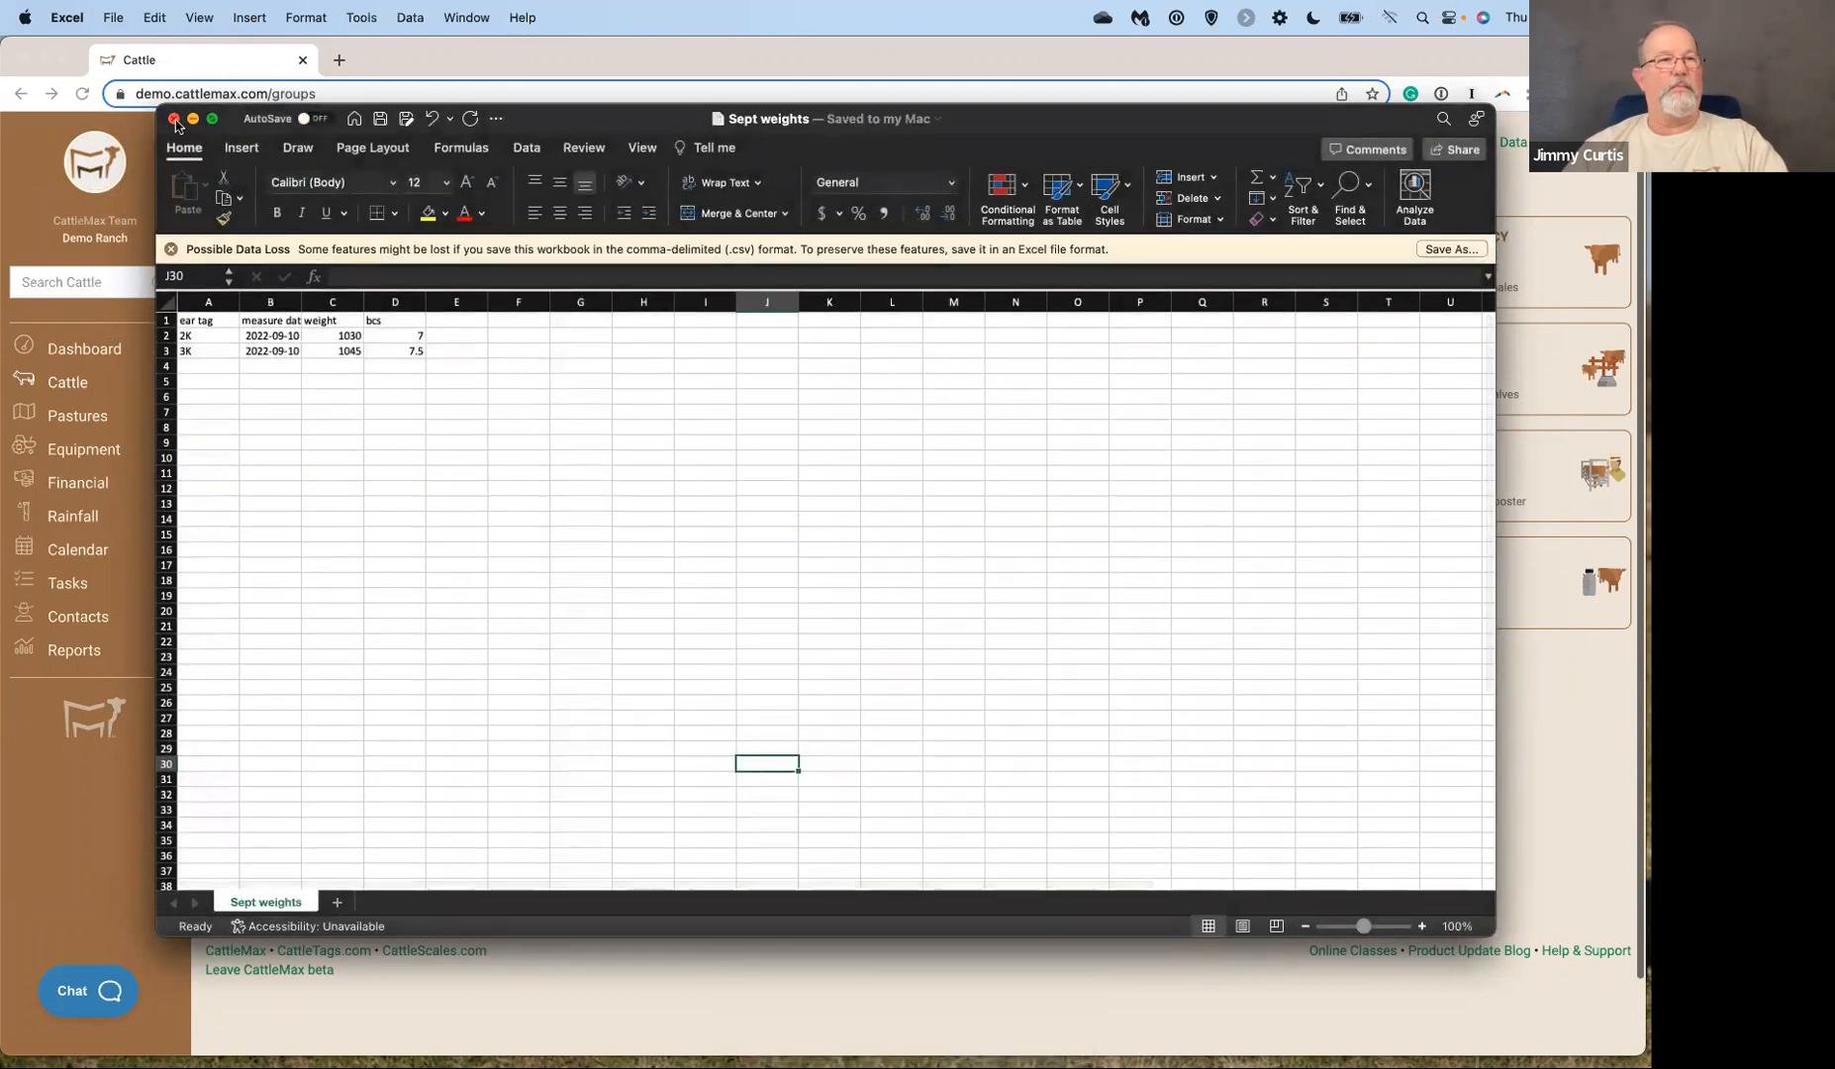
{"action": "left_click", "coordinate": [175, 119]}
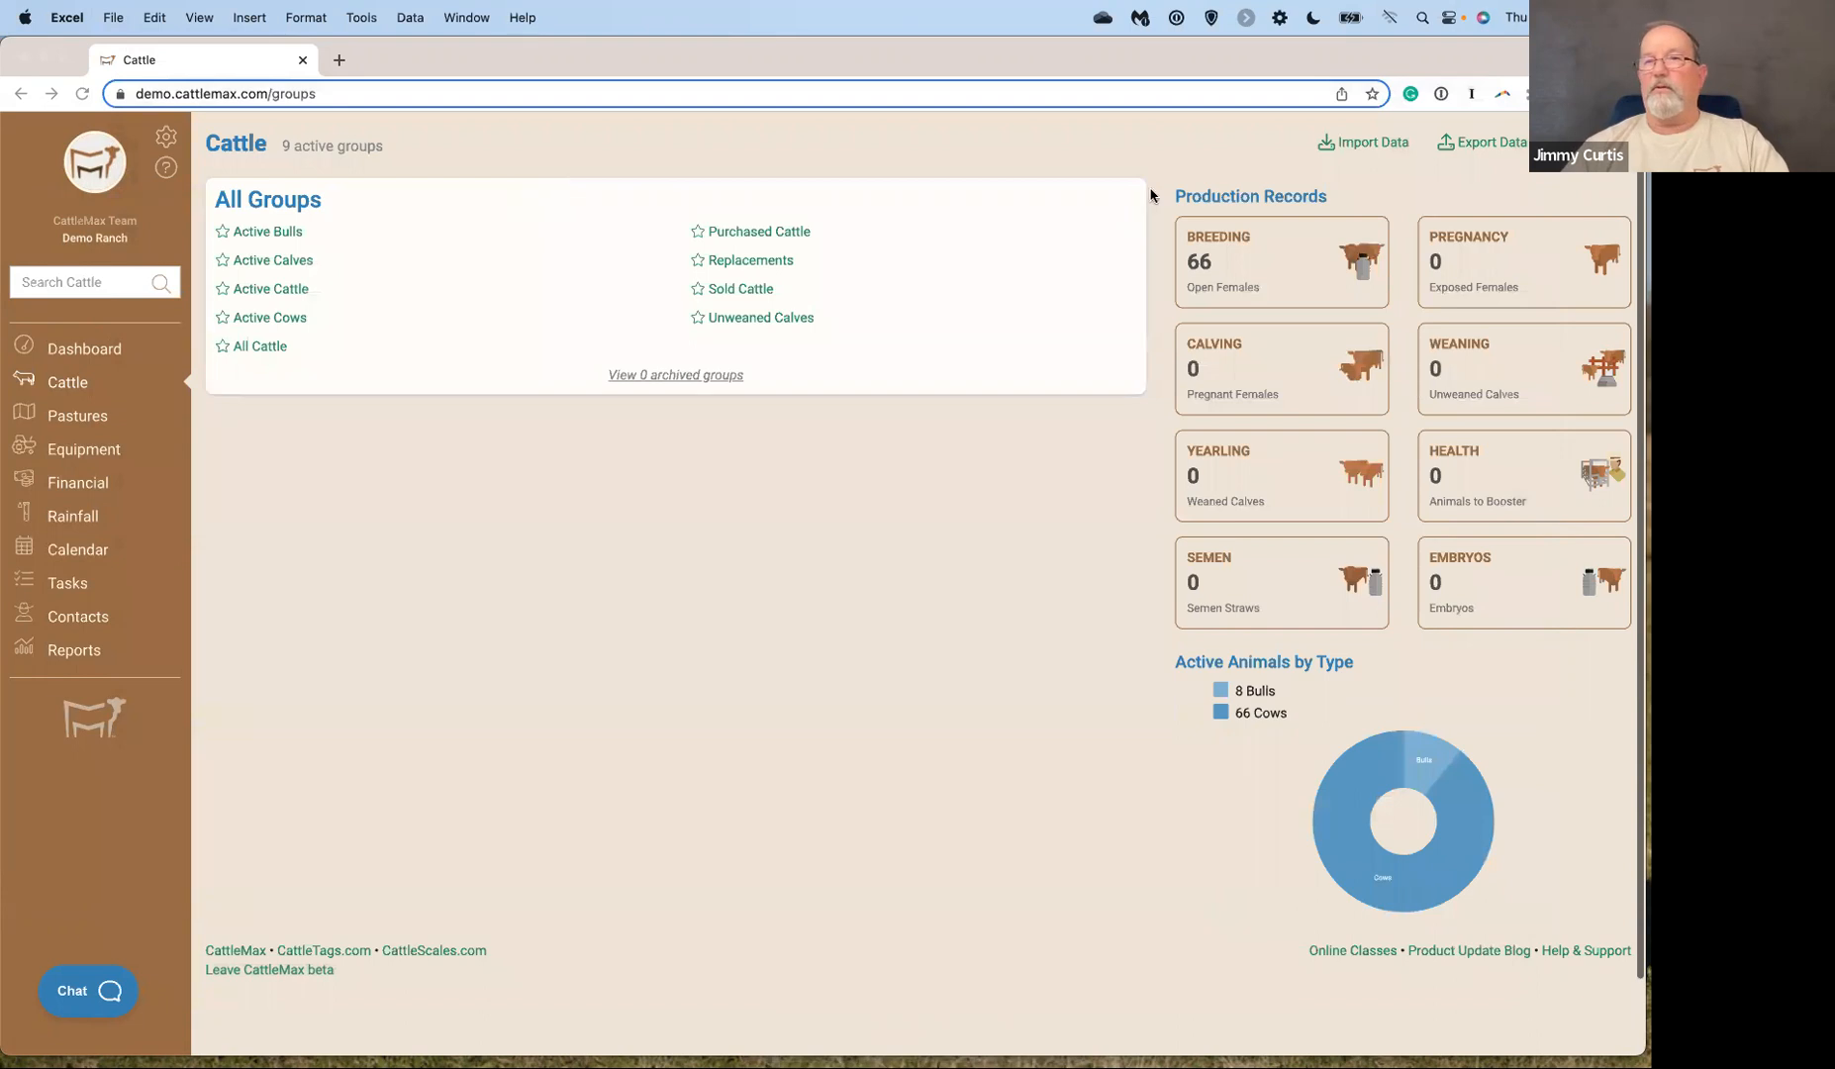
Upload Gain1.csv from the Class folder as a spreadsheet import of new Measurements, for only active cows, bulls and calves.
{"action": "left_click", "coordinate": [1358, 144]}
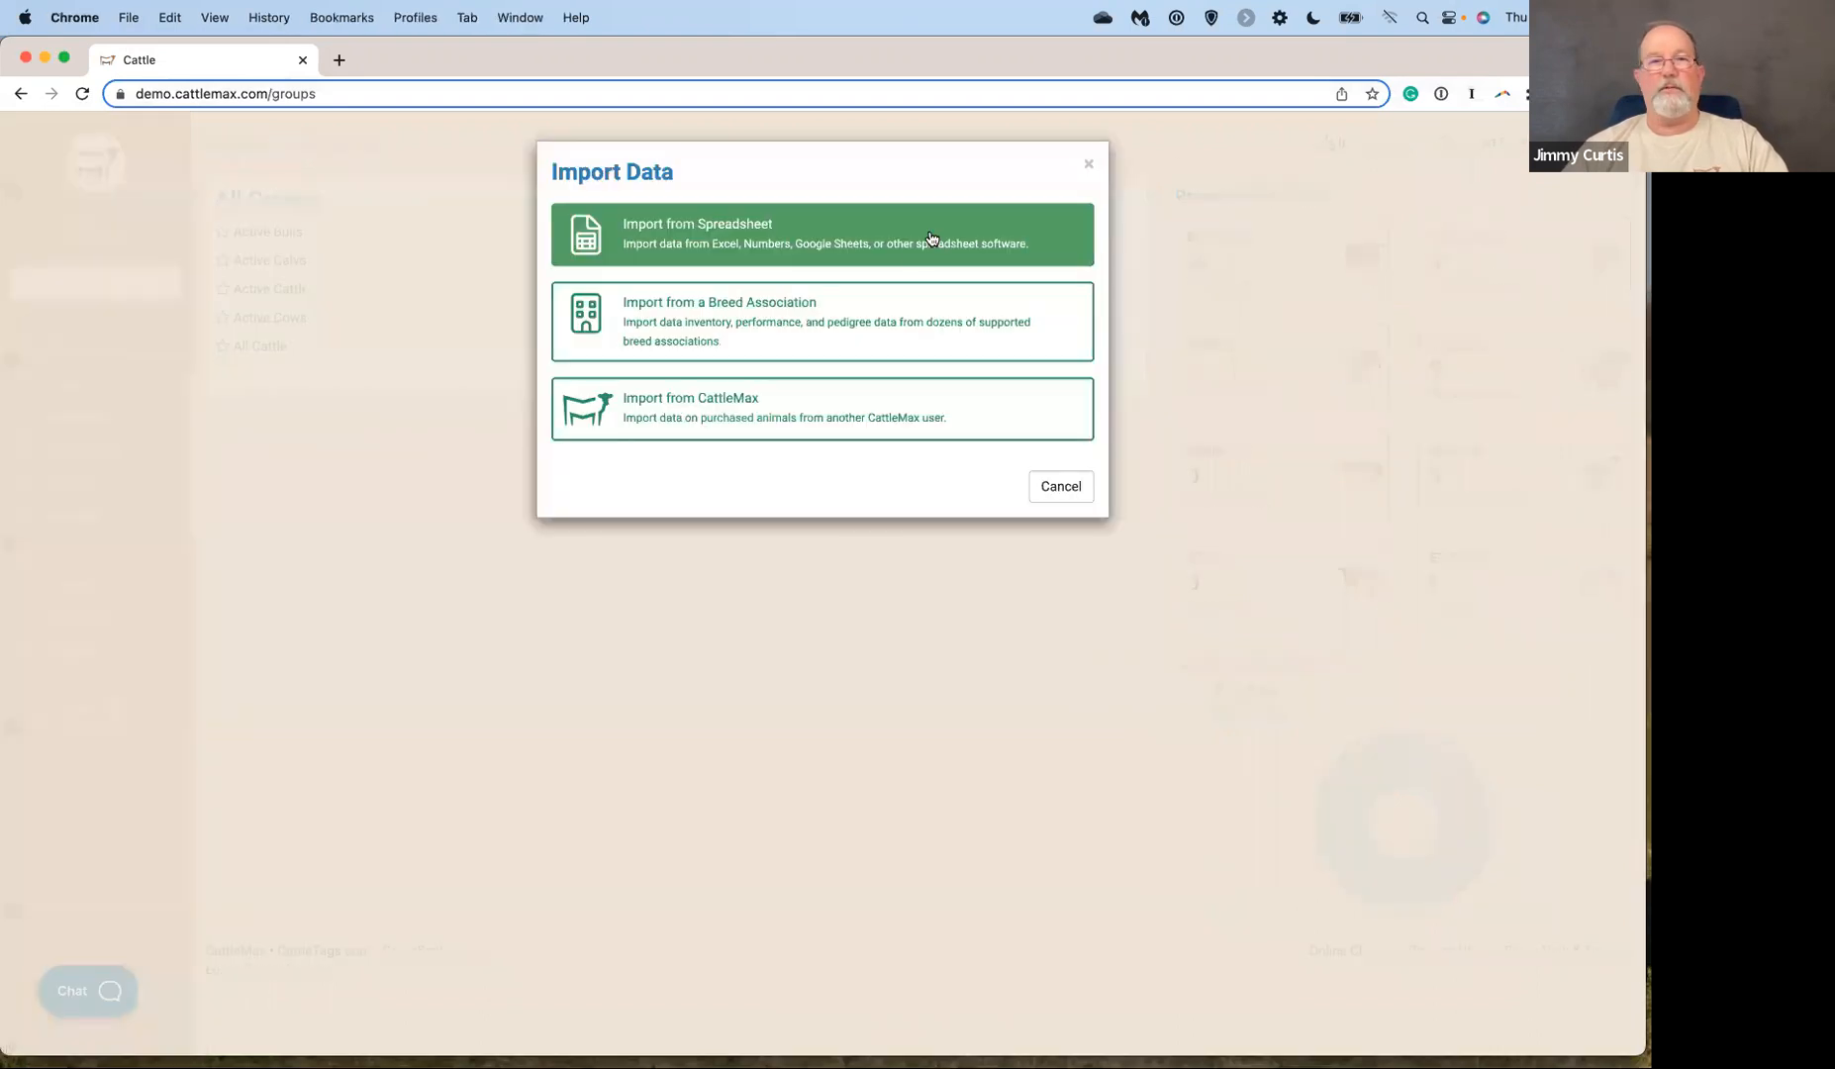
{"action": "left_click", "coordinate": [931, 238]}
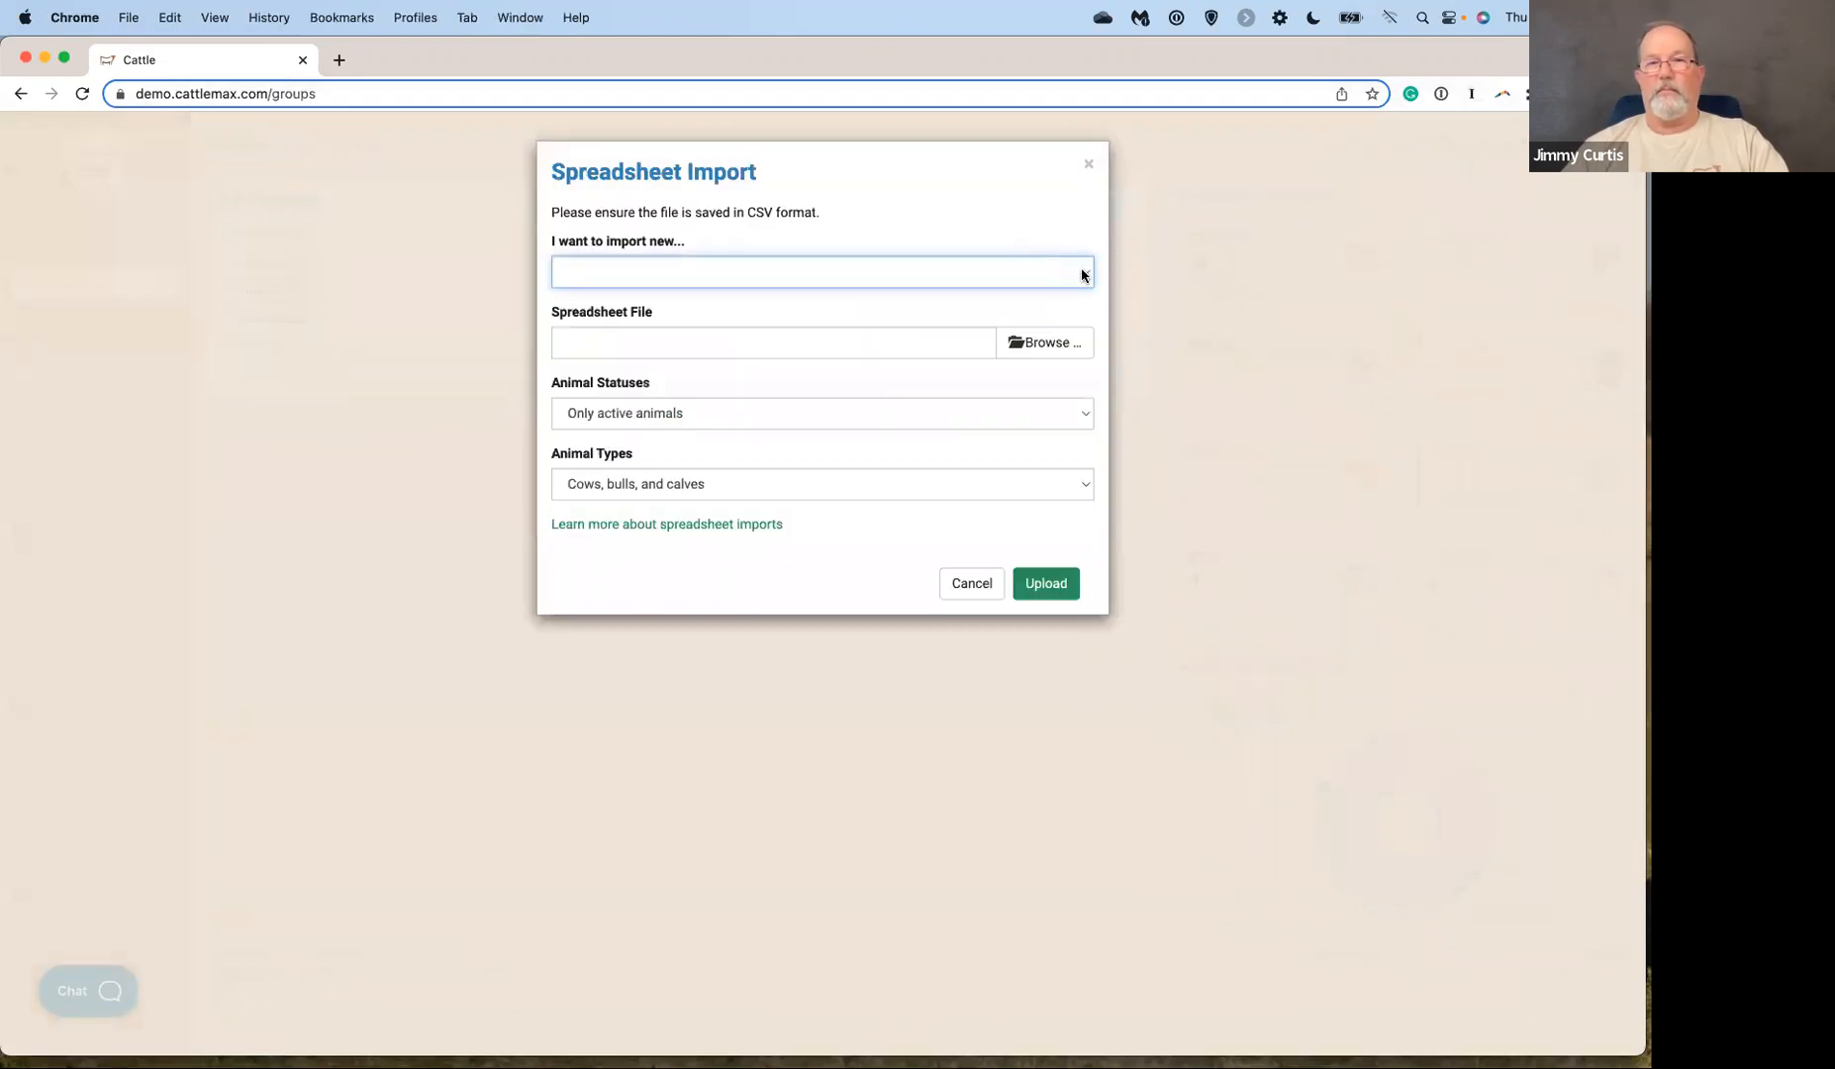
{"action": "left_click", "coordinate": [1082, 272]}
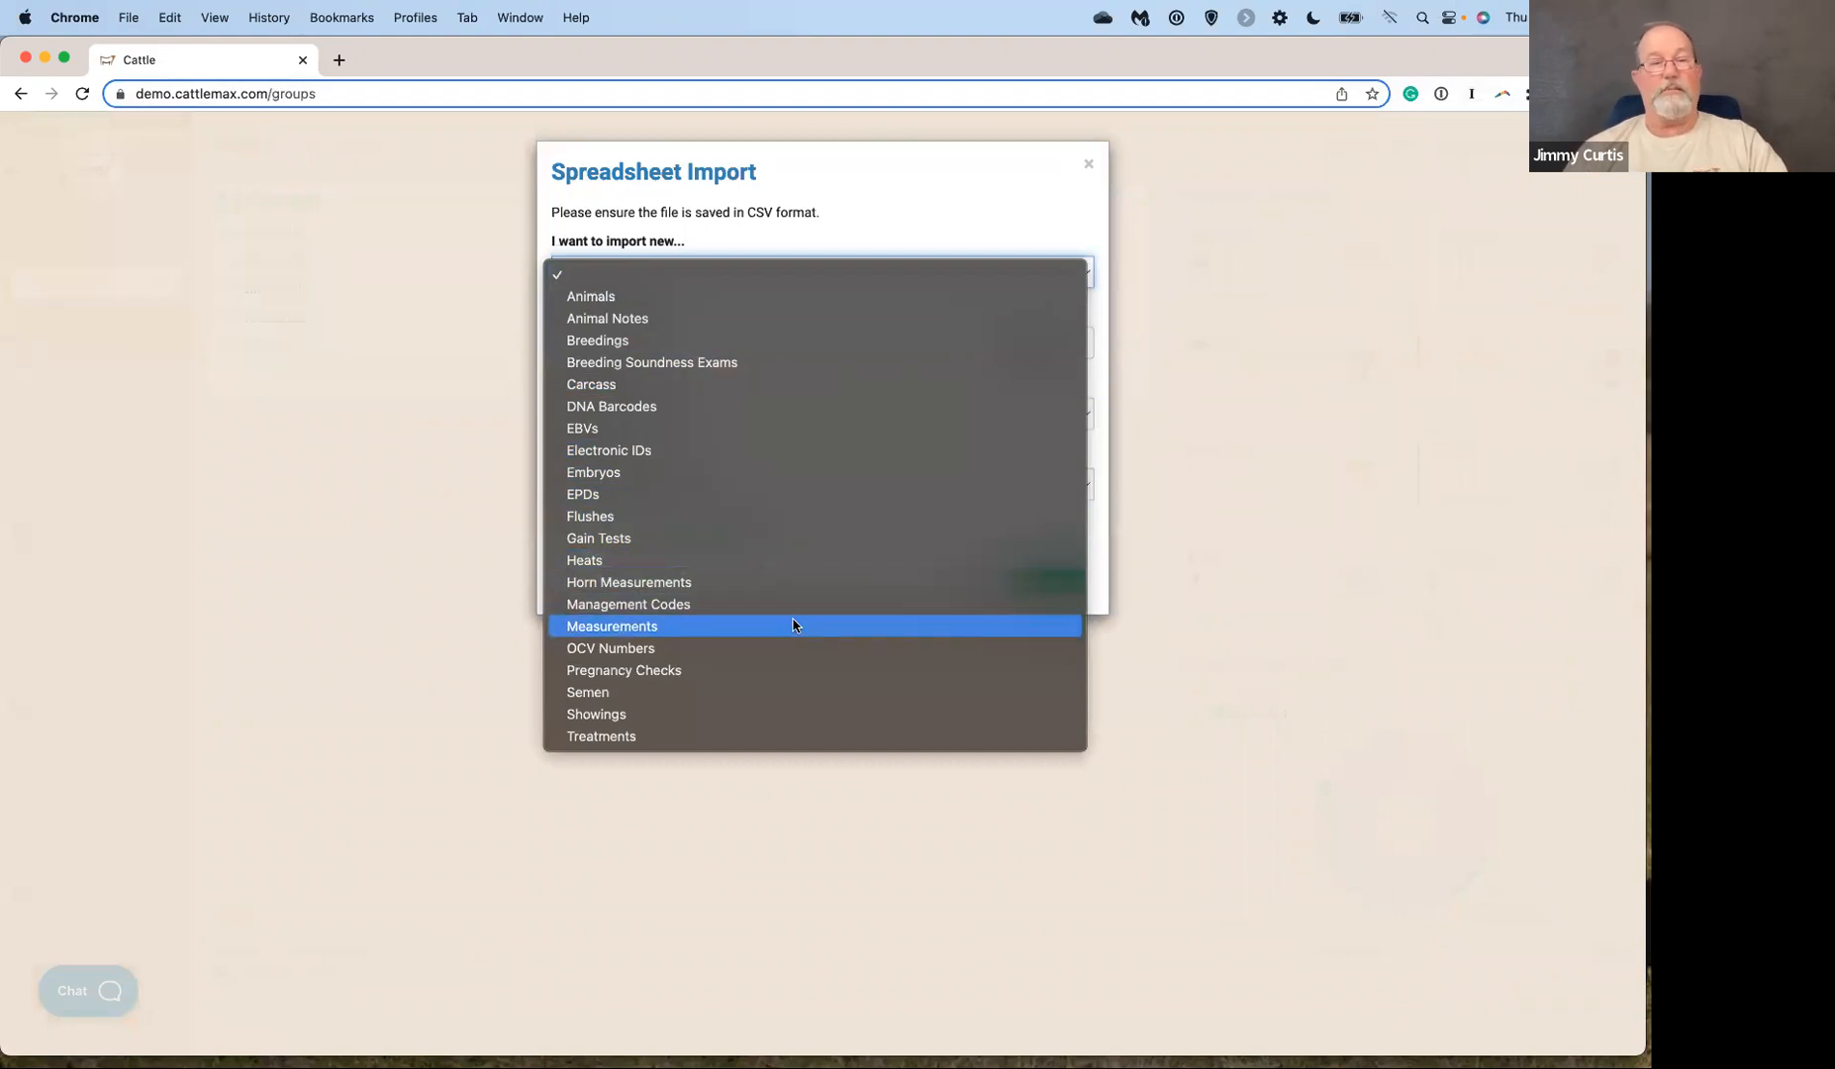
{"action": "left_click", "coordinate": [793, 625]}
{"action": "left_click", "coordinate": [1040, 346]}
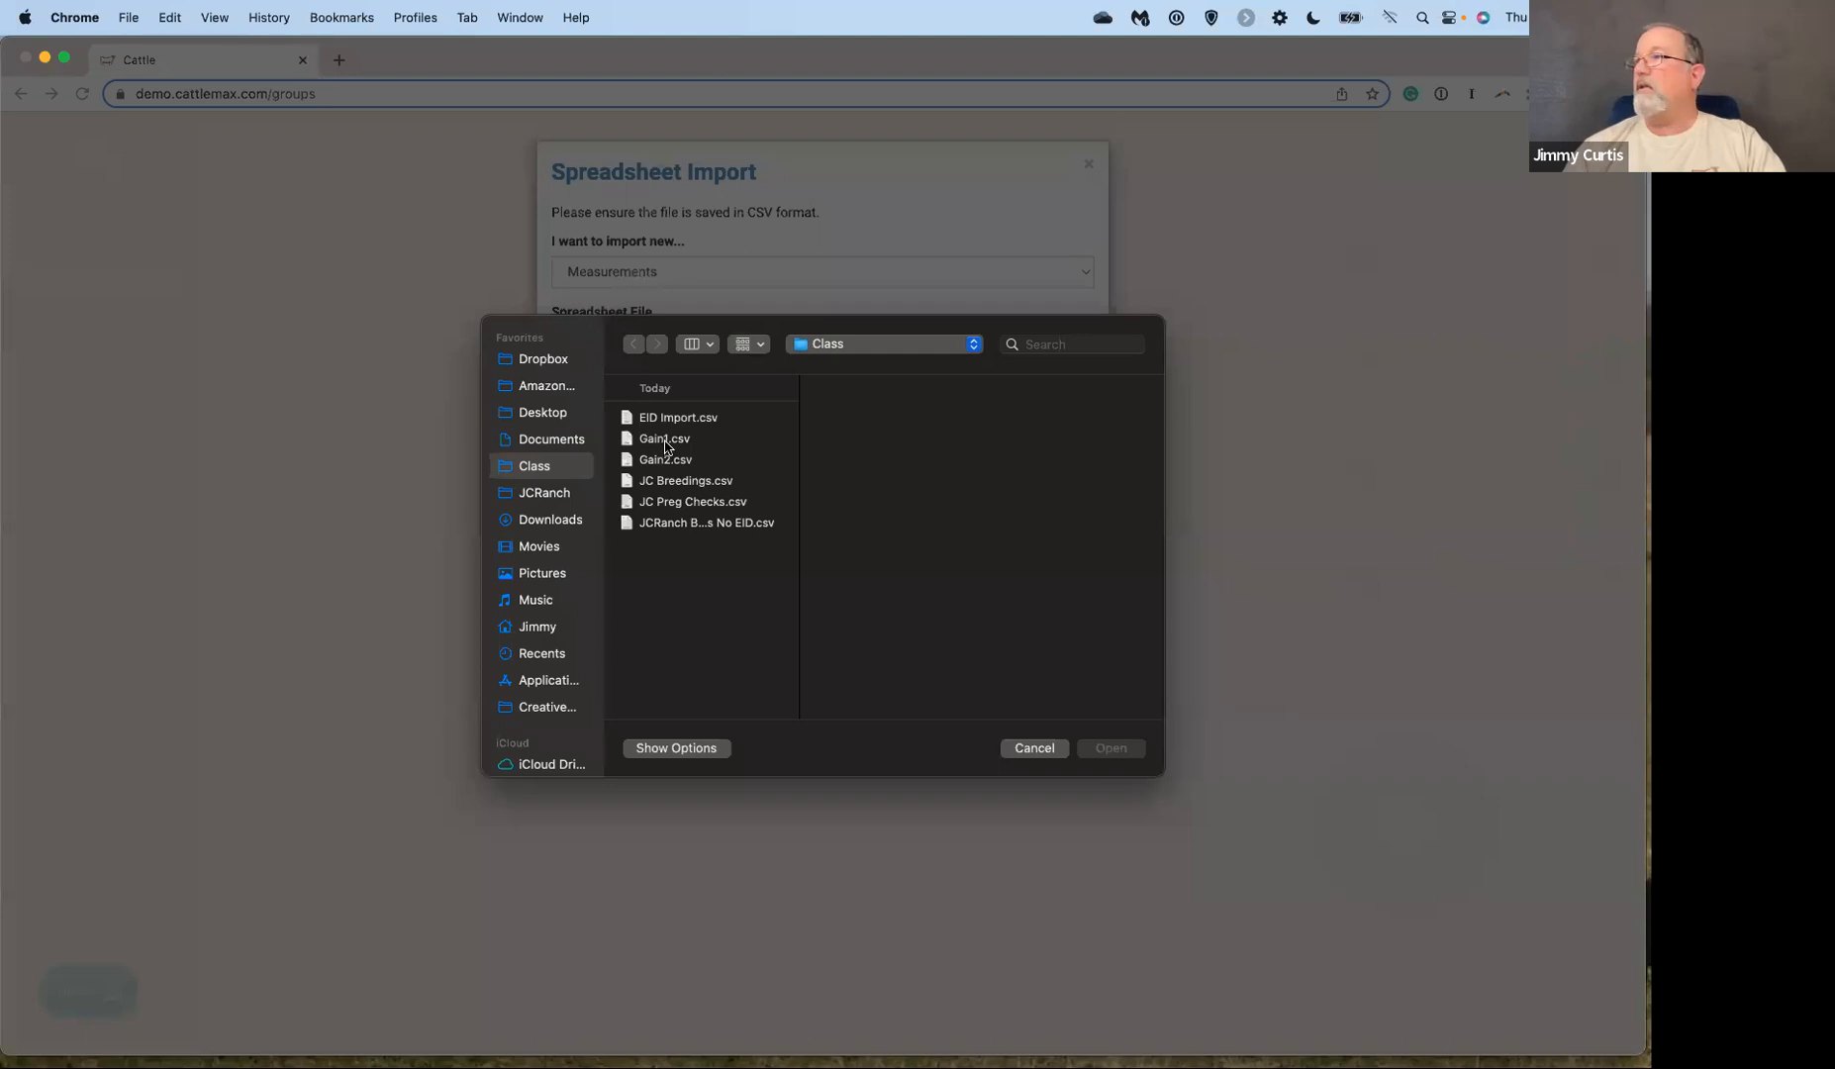
{"action": "left_click", "coordinate": [666, 440]}
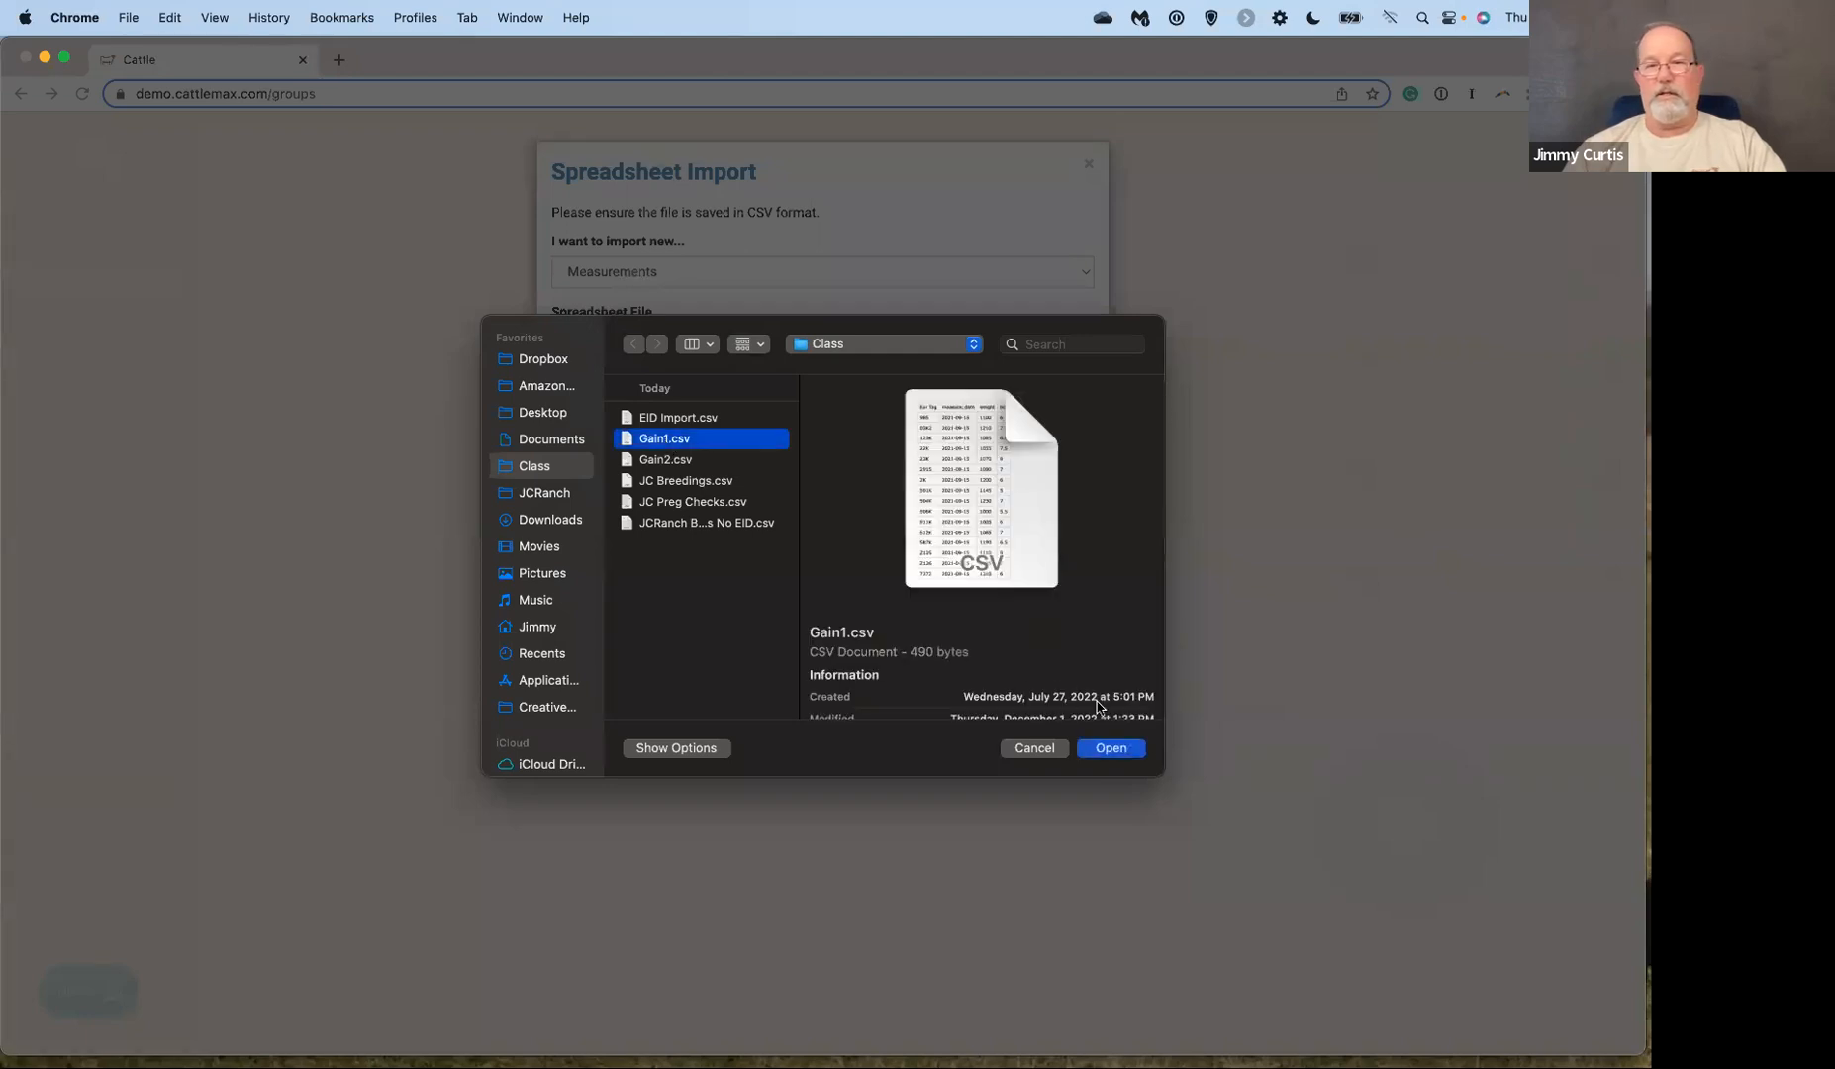
{"action": "left_click", "coordinate": [1113, 749]}
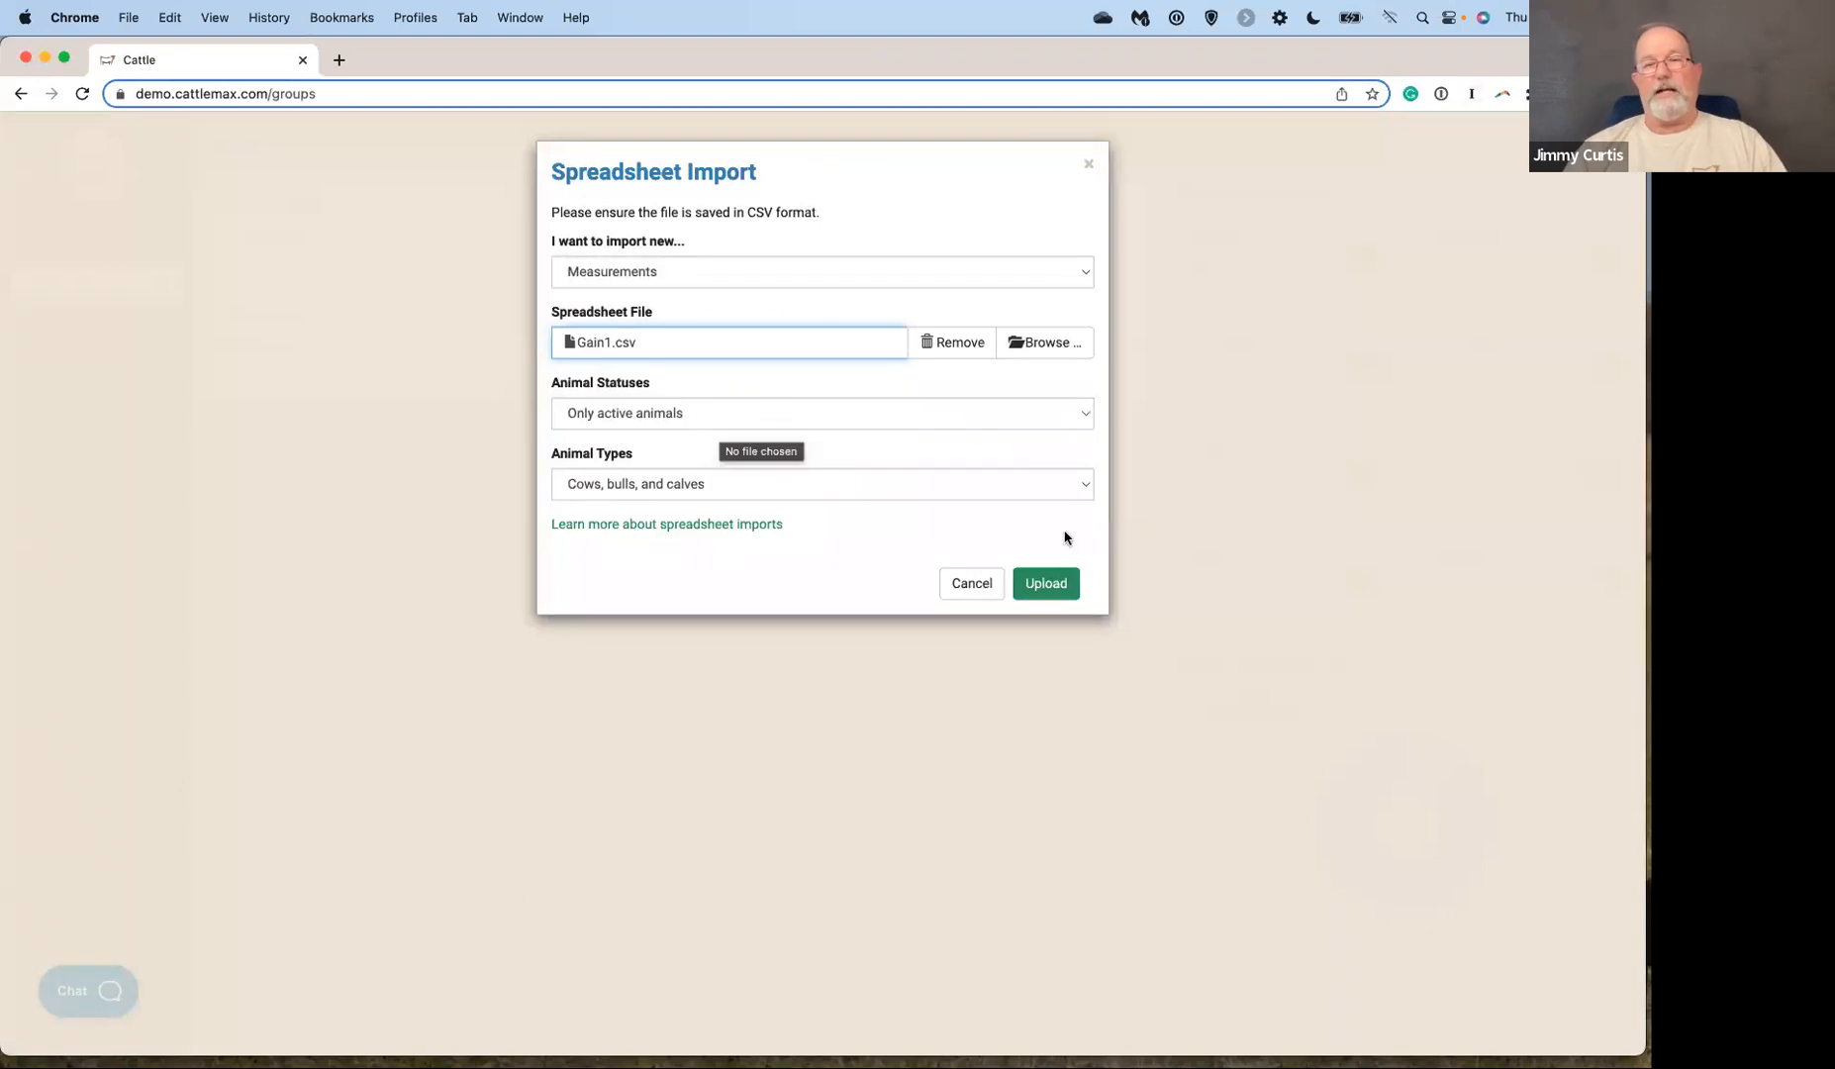
{"action": "left_click", "coordinate": [1050, 590]}
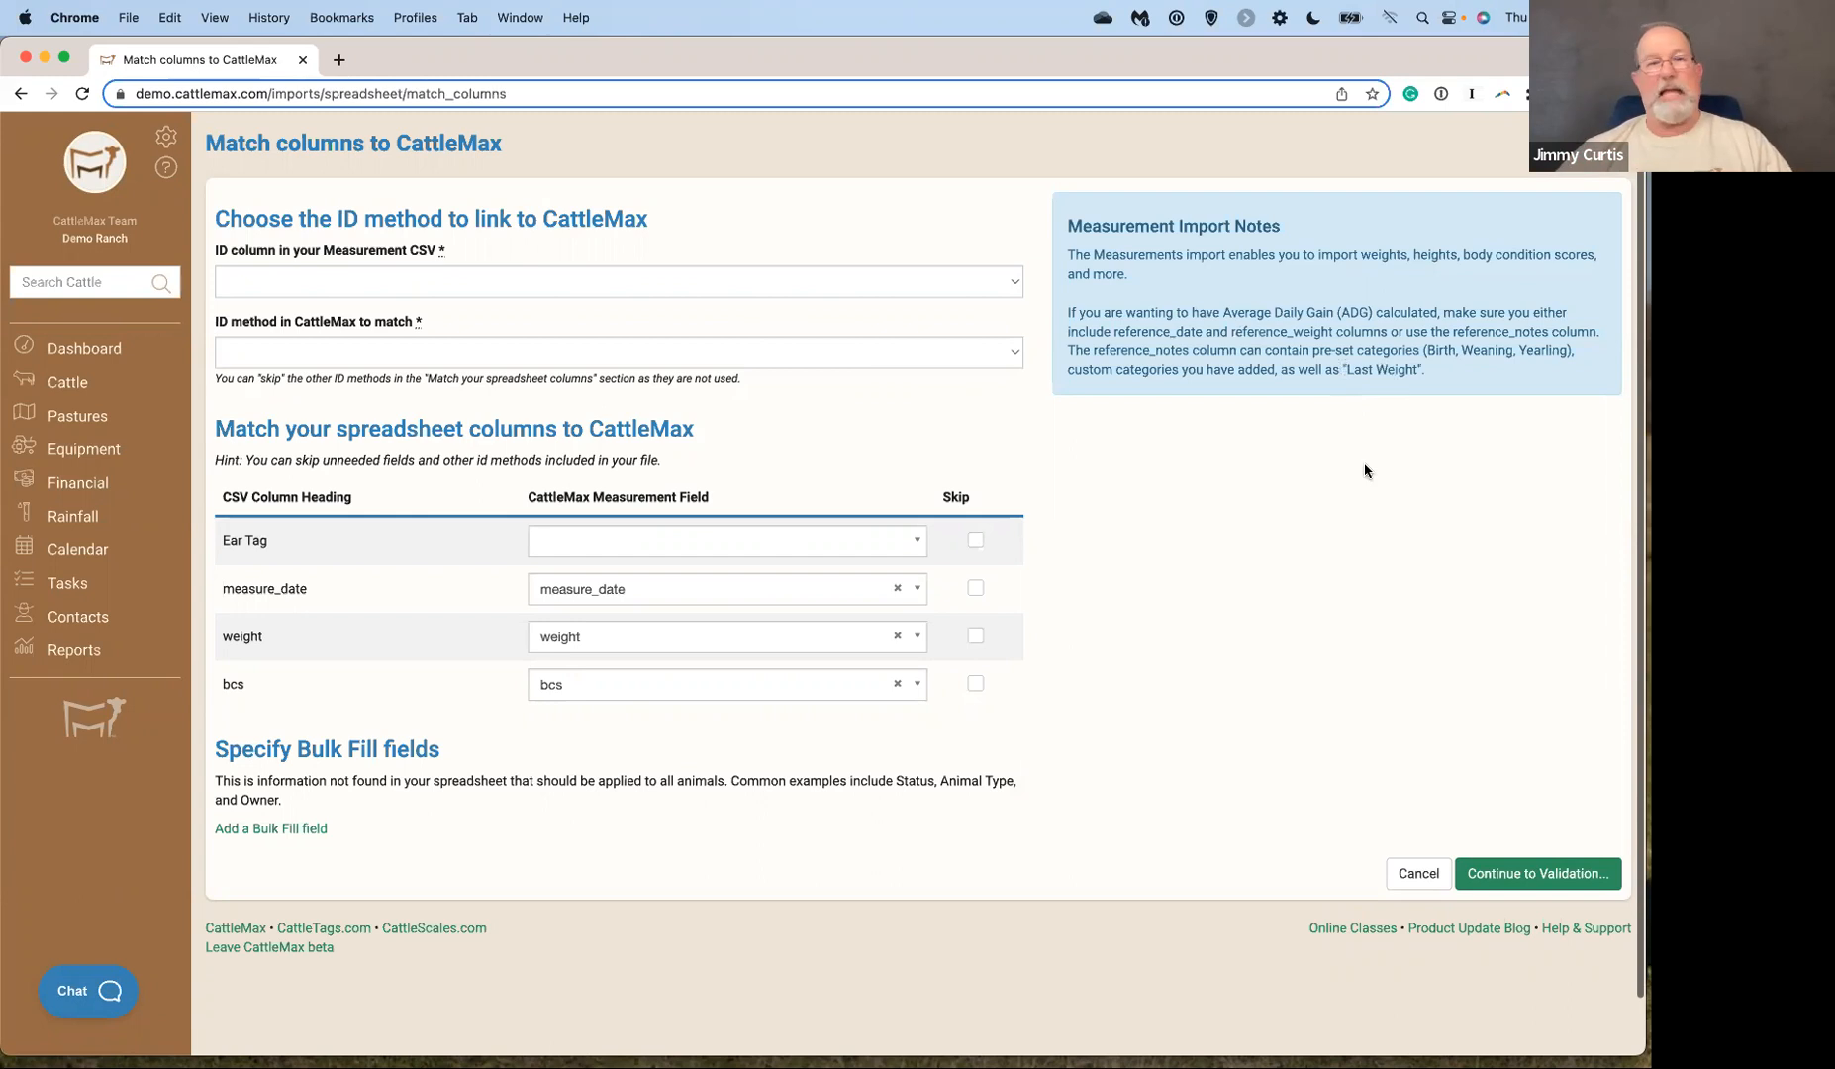
Link the Ear Tag column of the measurement CSV to the Ear Tag ID method in CattleMax.
{"action": "left_click", "coordinate": [1013, 285]}
{"action": "left_click", "coordinate": [990, 303]}
{"action": "left_click", "coordinate": [1007, 355]}
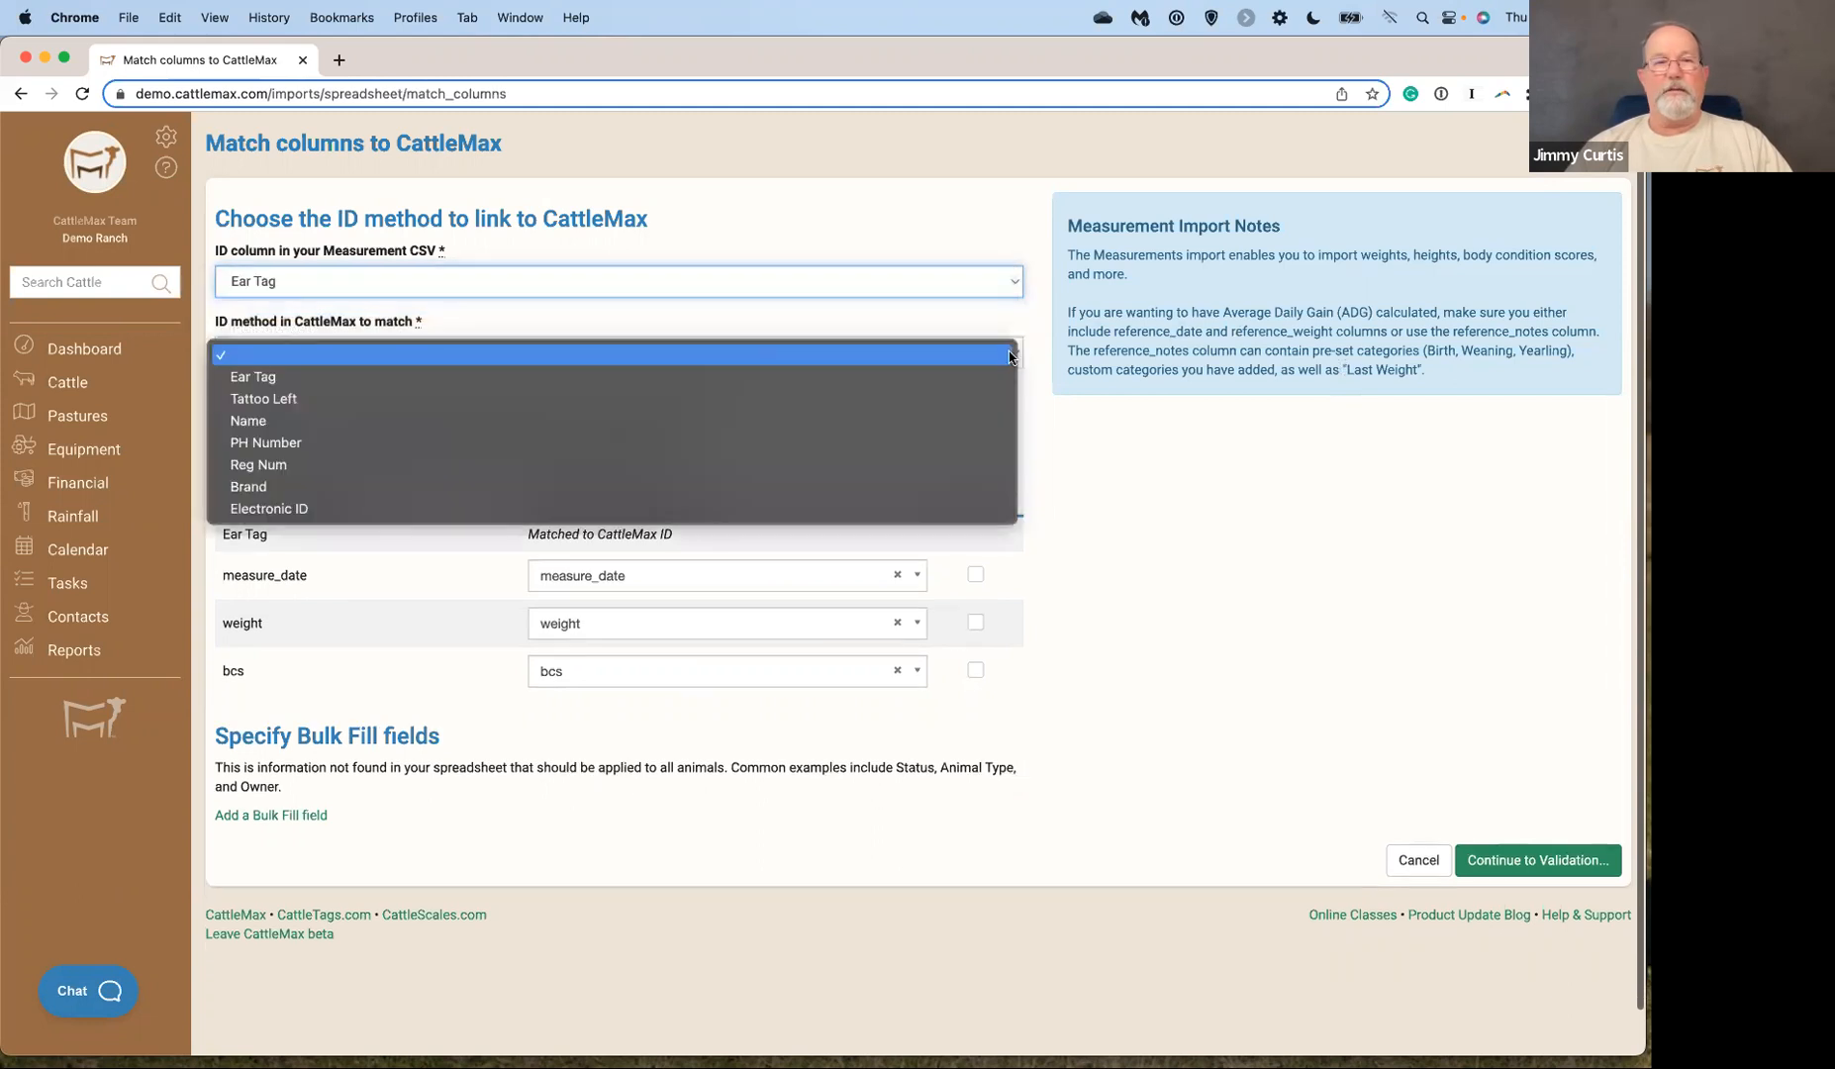
{"action": "left_click", "coordinate": [990, 373]}
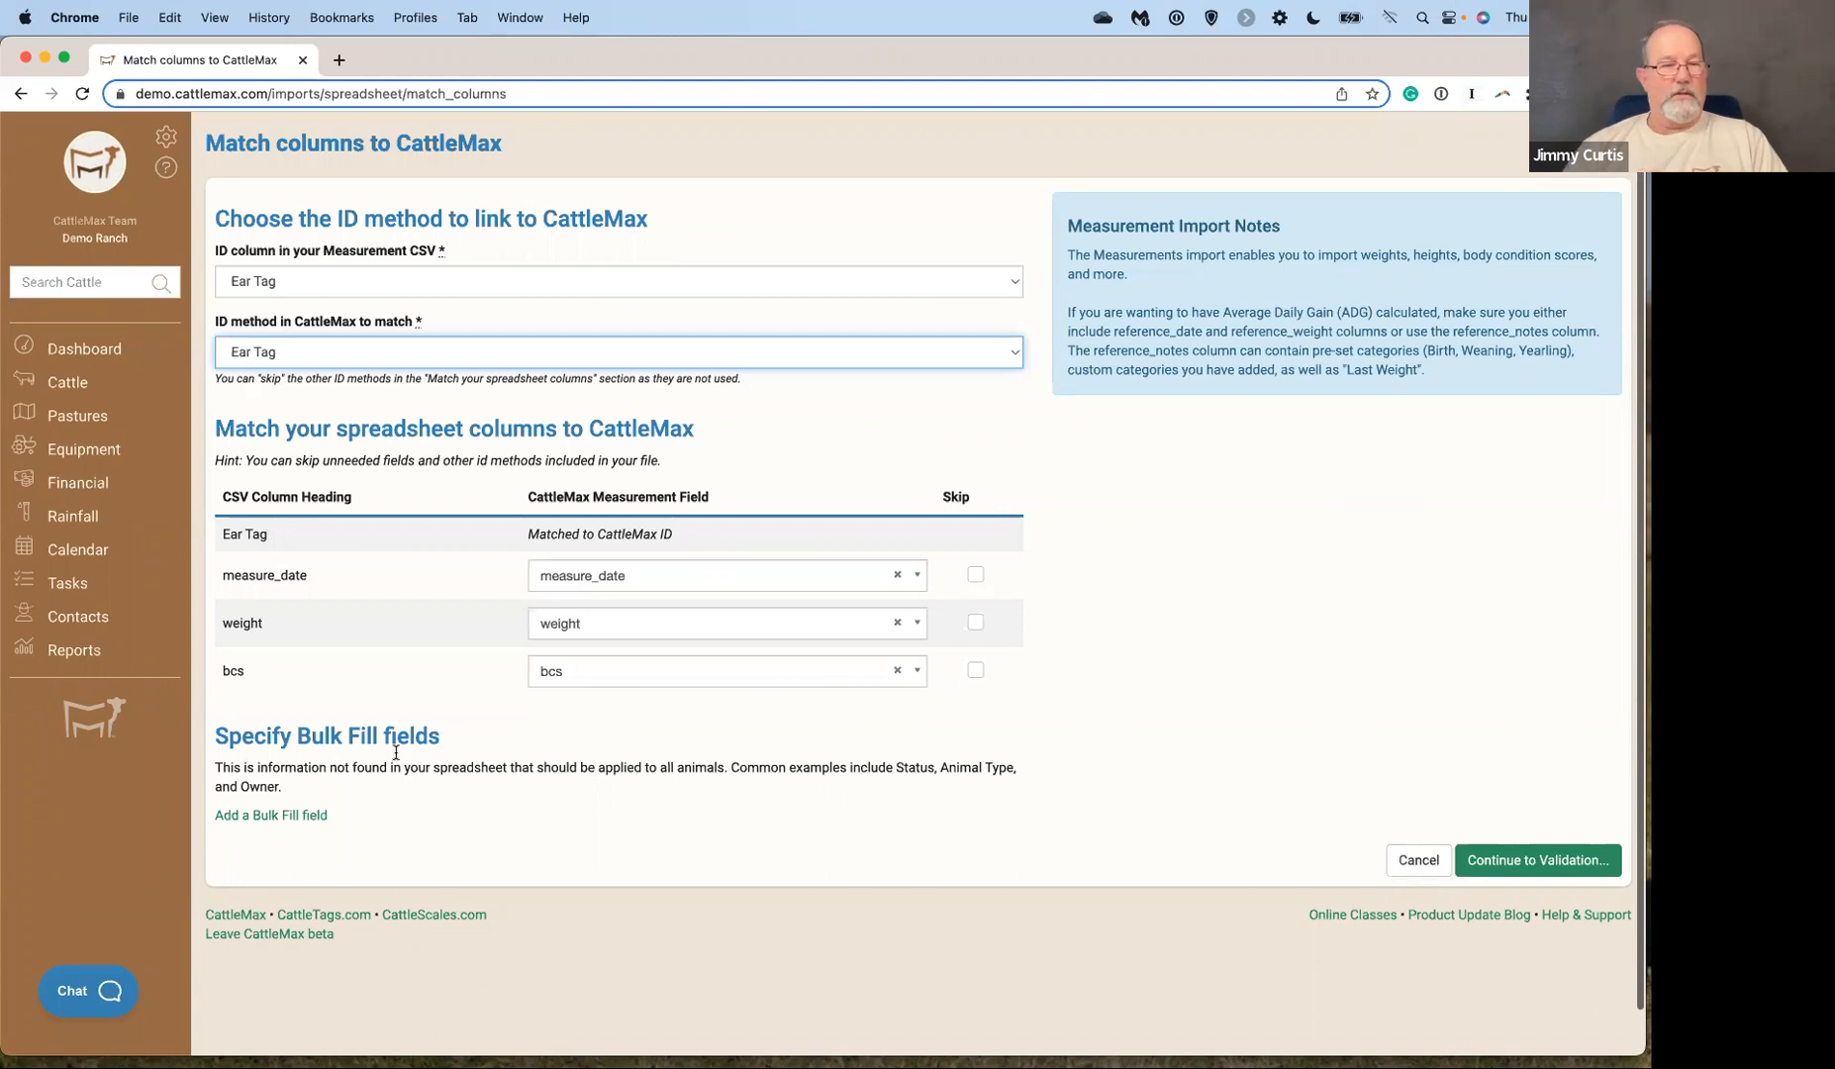
Add a reference_notes bulk fill field and set it to Last Weight.
{"action": "left_click", "coordinate": [302, 815]}
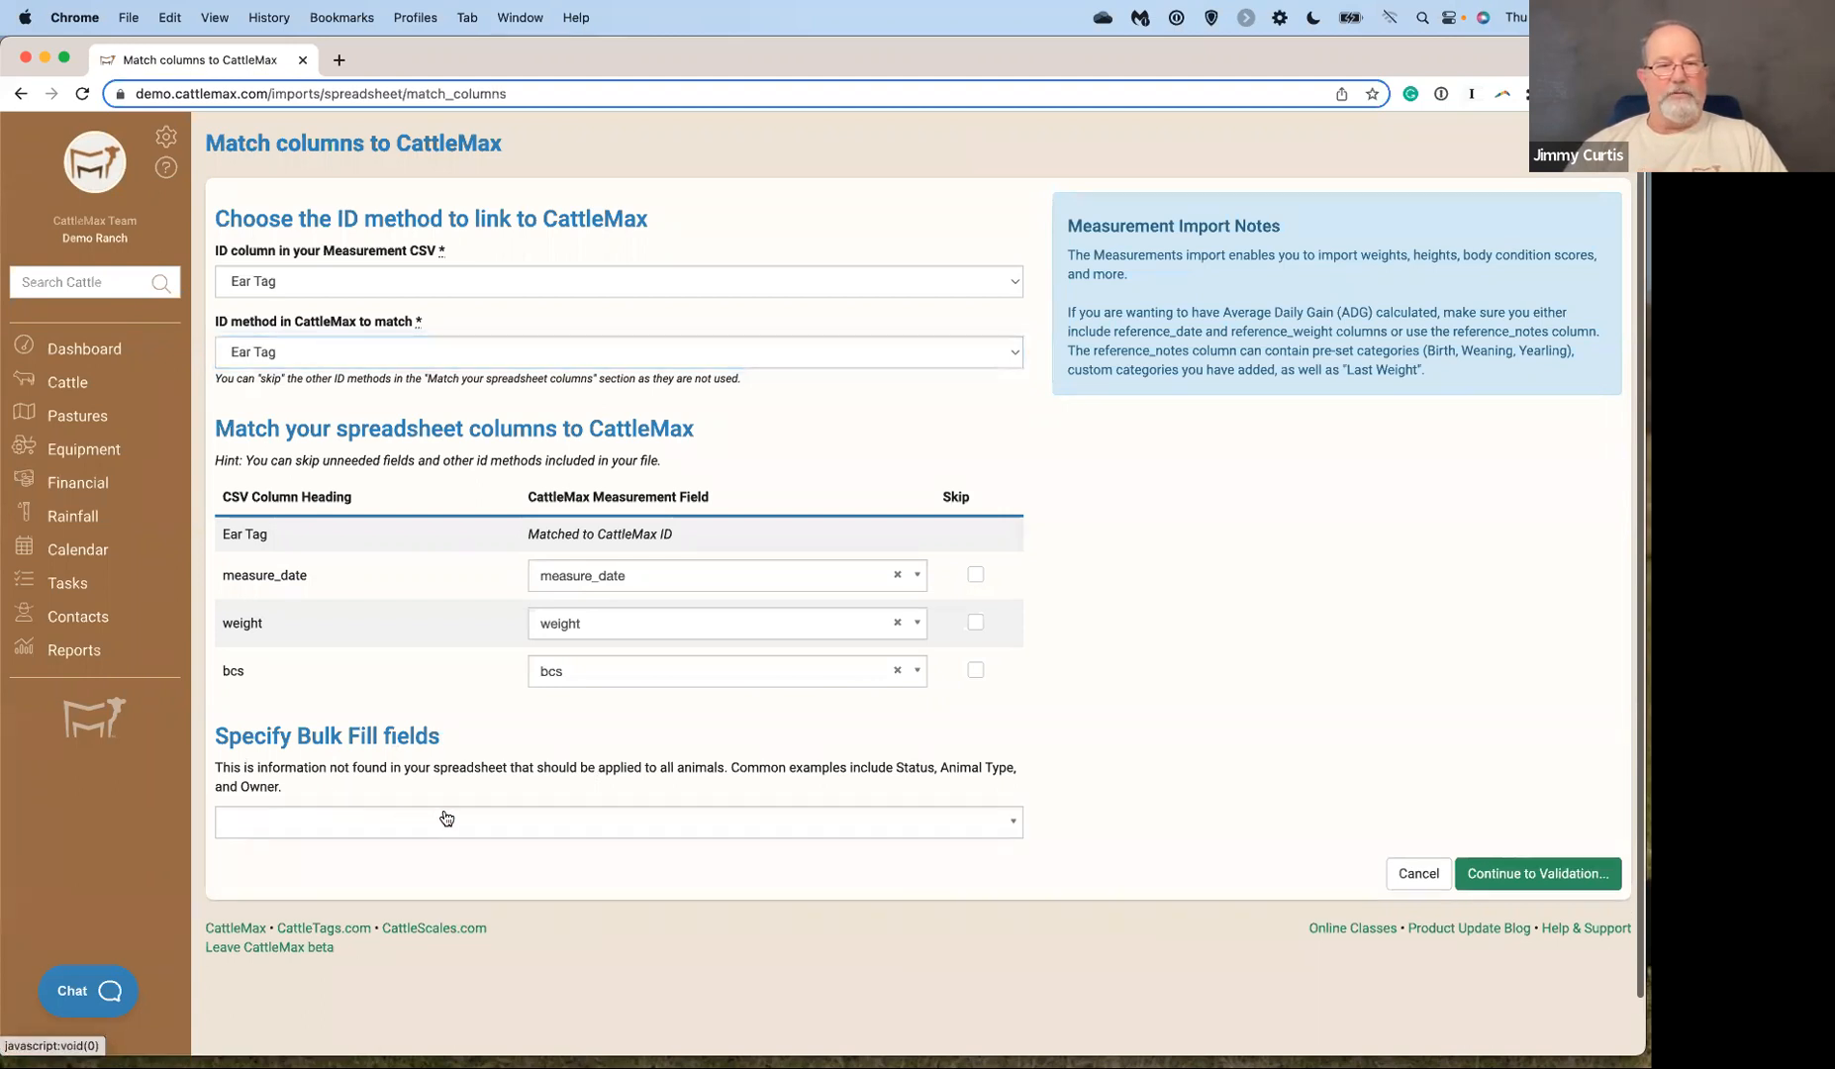
{"action": "left_click", "coordinate": [449, 822]}
{"action": "type", "text": "ref"}
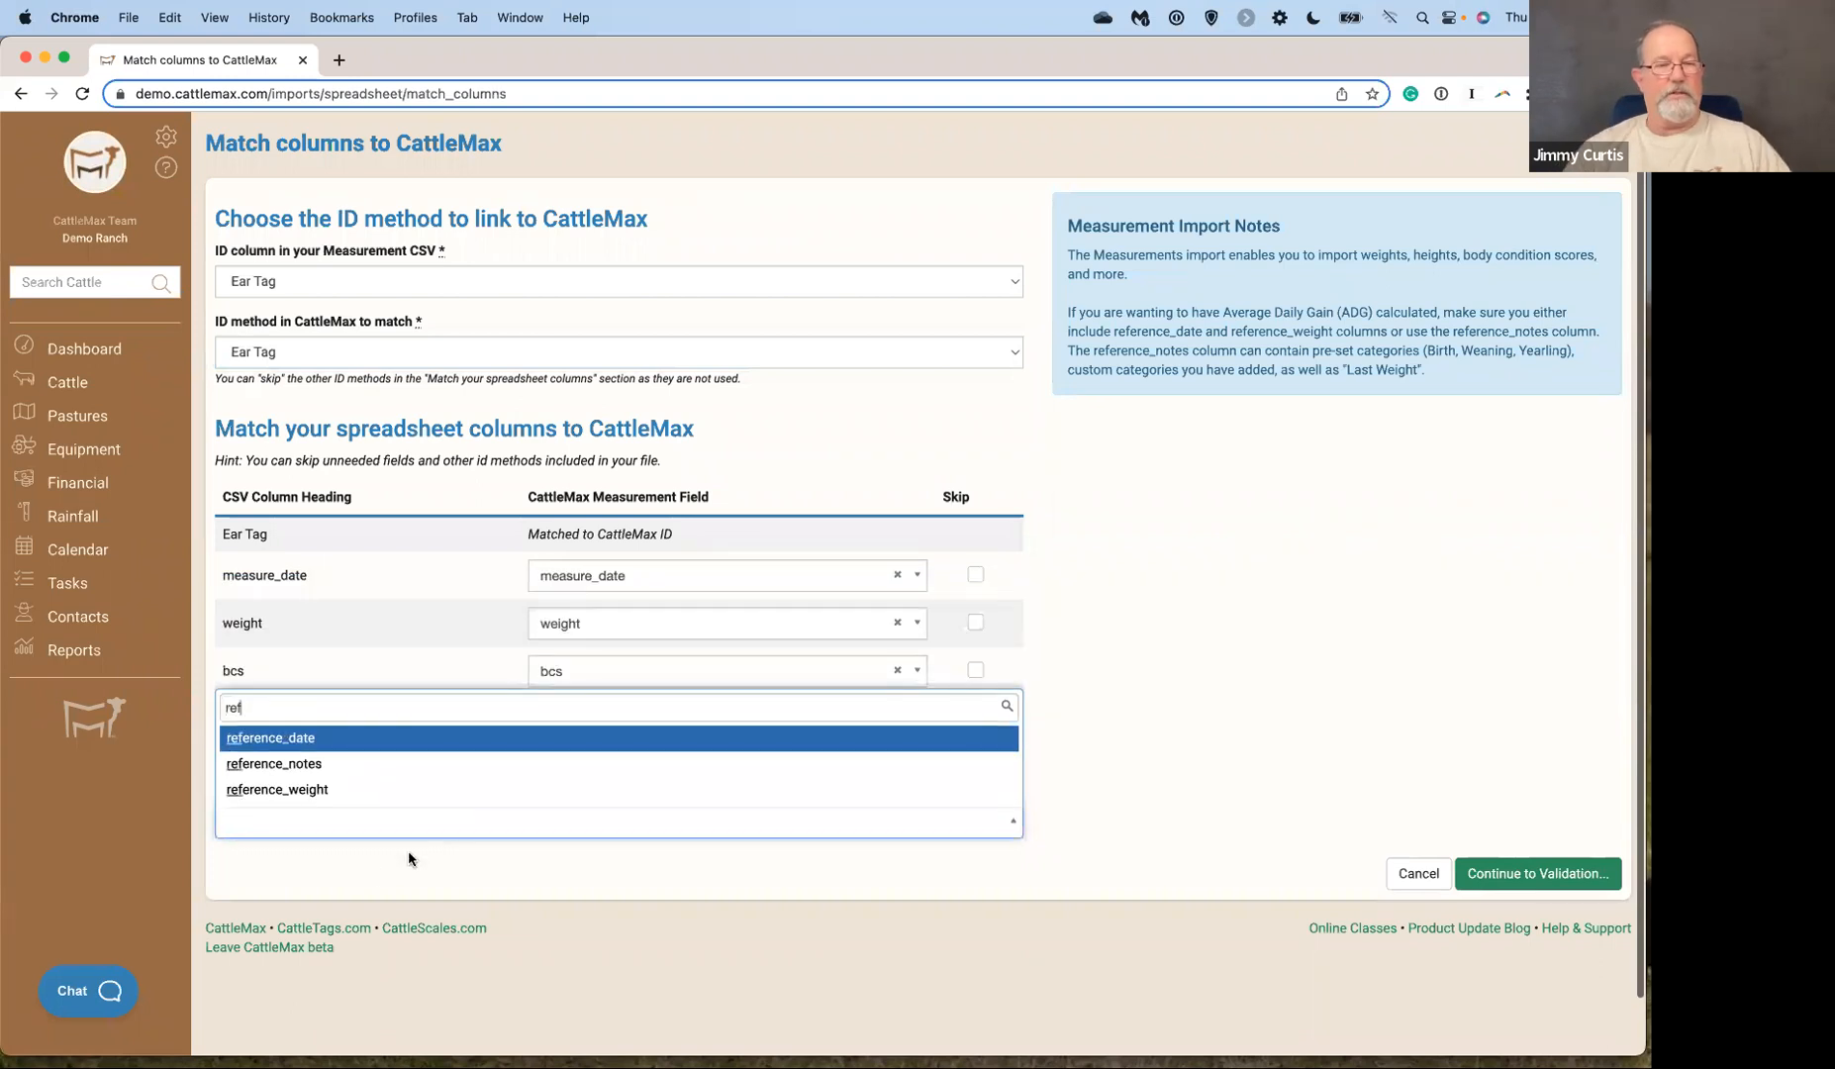
{"action": "left_click", "coordinate": [320, 767]}
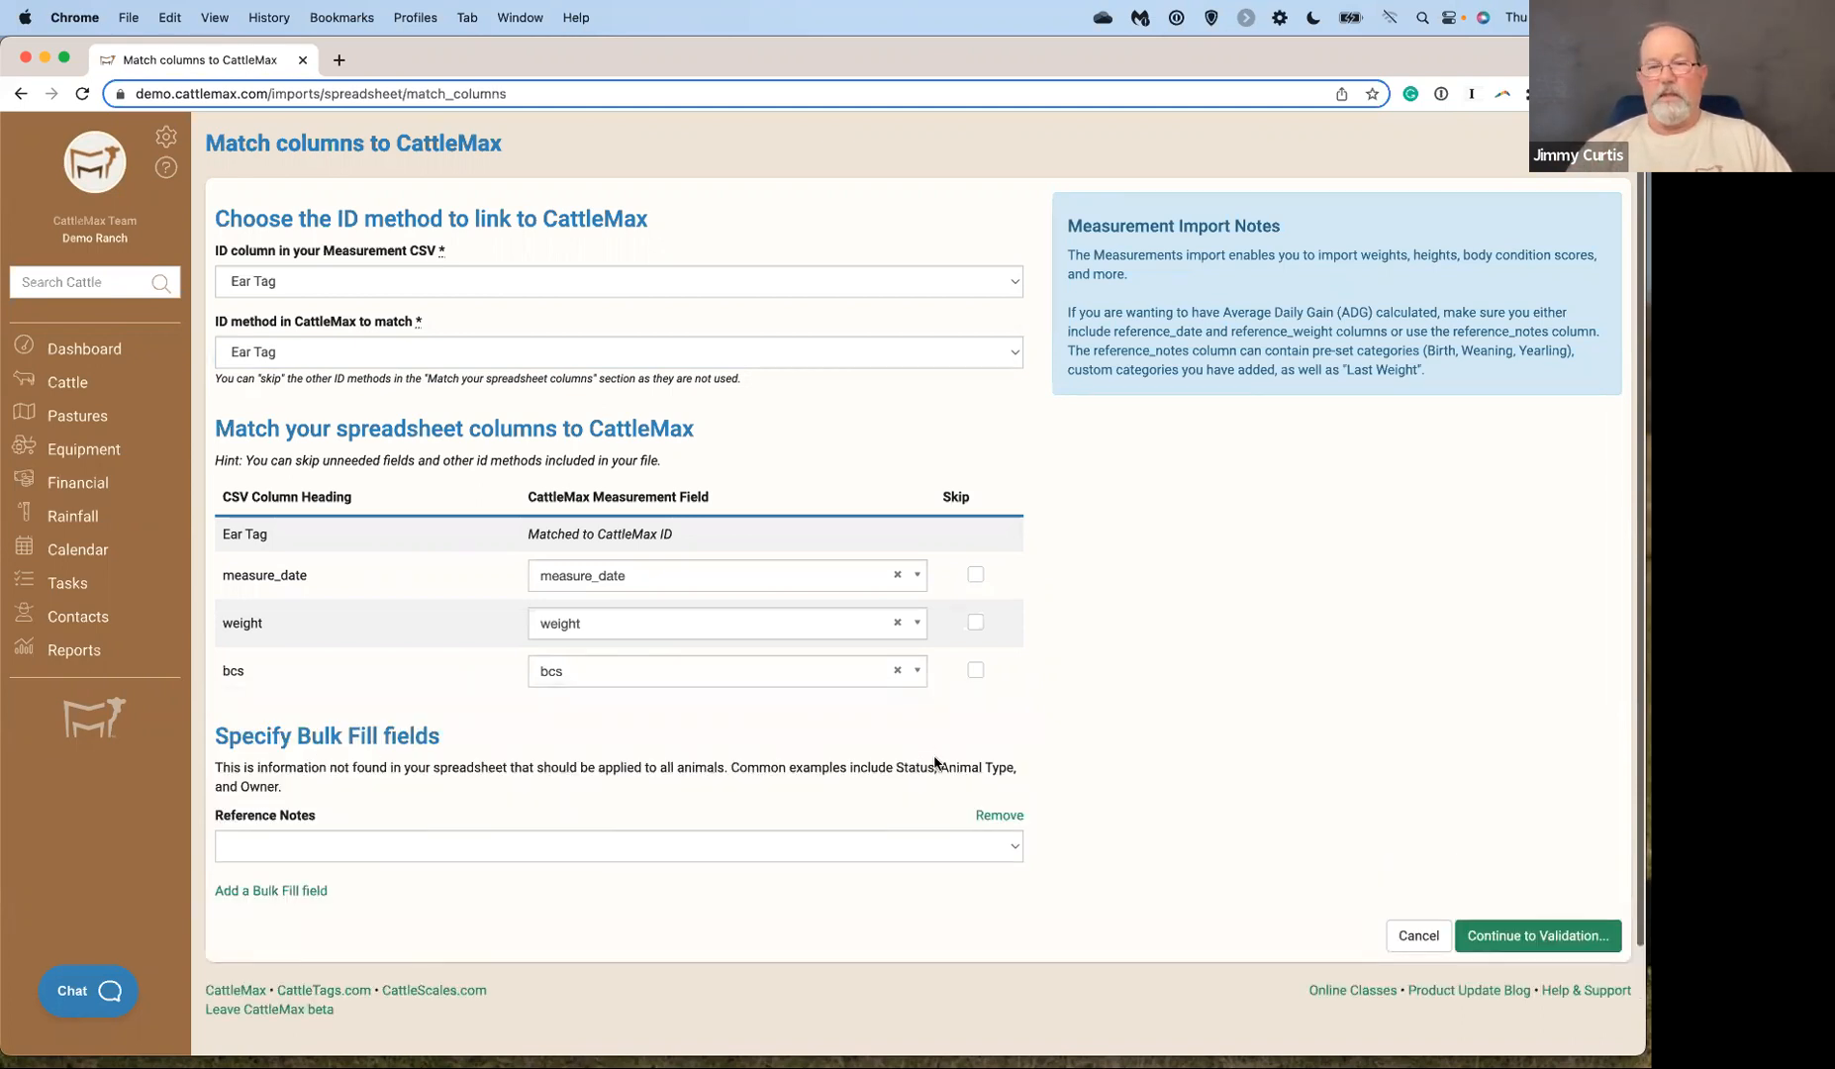
{"action": "left_click", "coordinate": [1008, 845]}
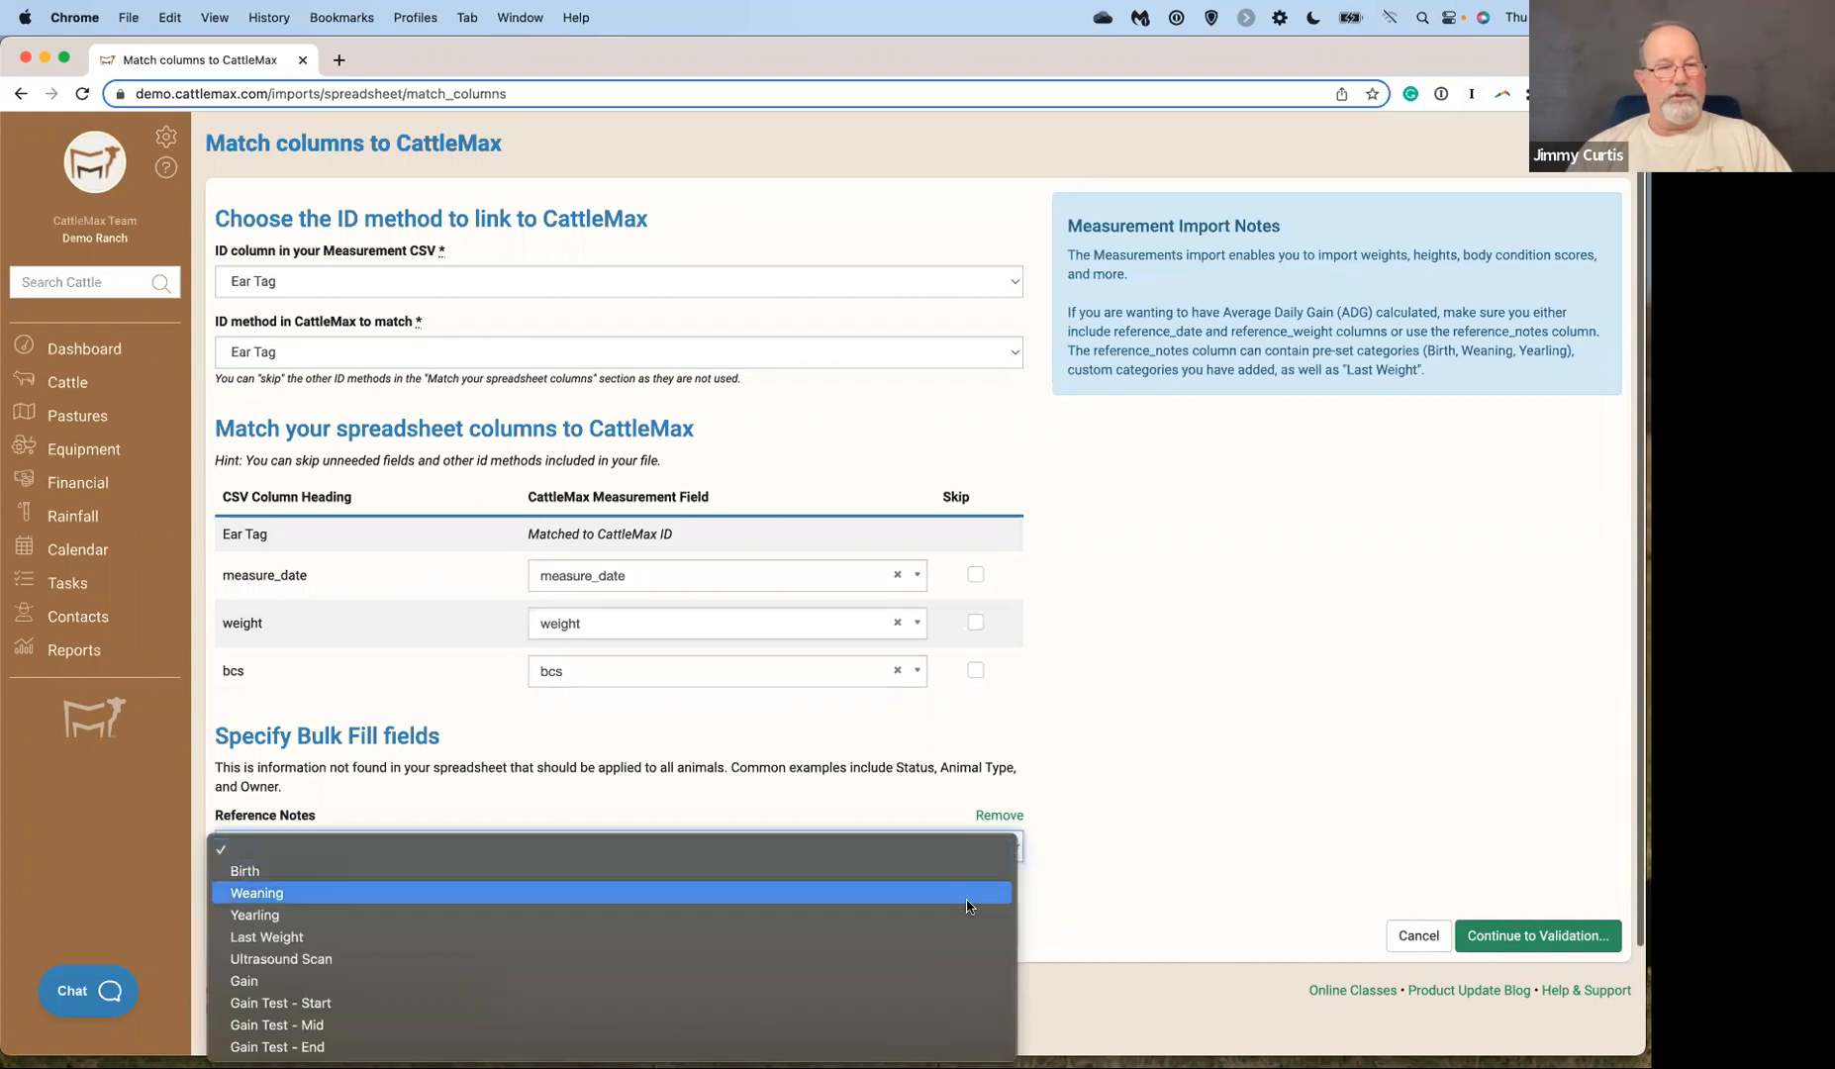
{"action": "left_click", "coordinate": [965, 939]}
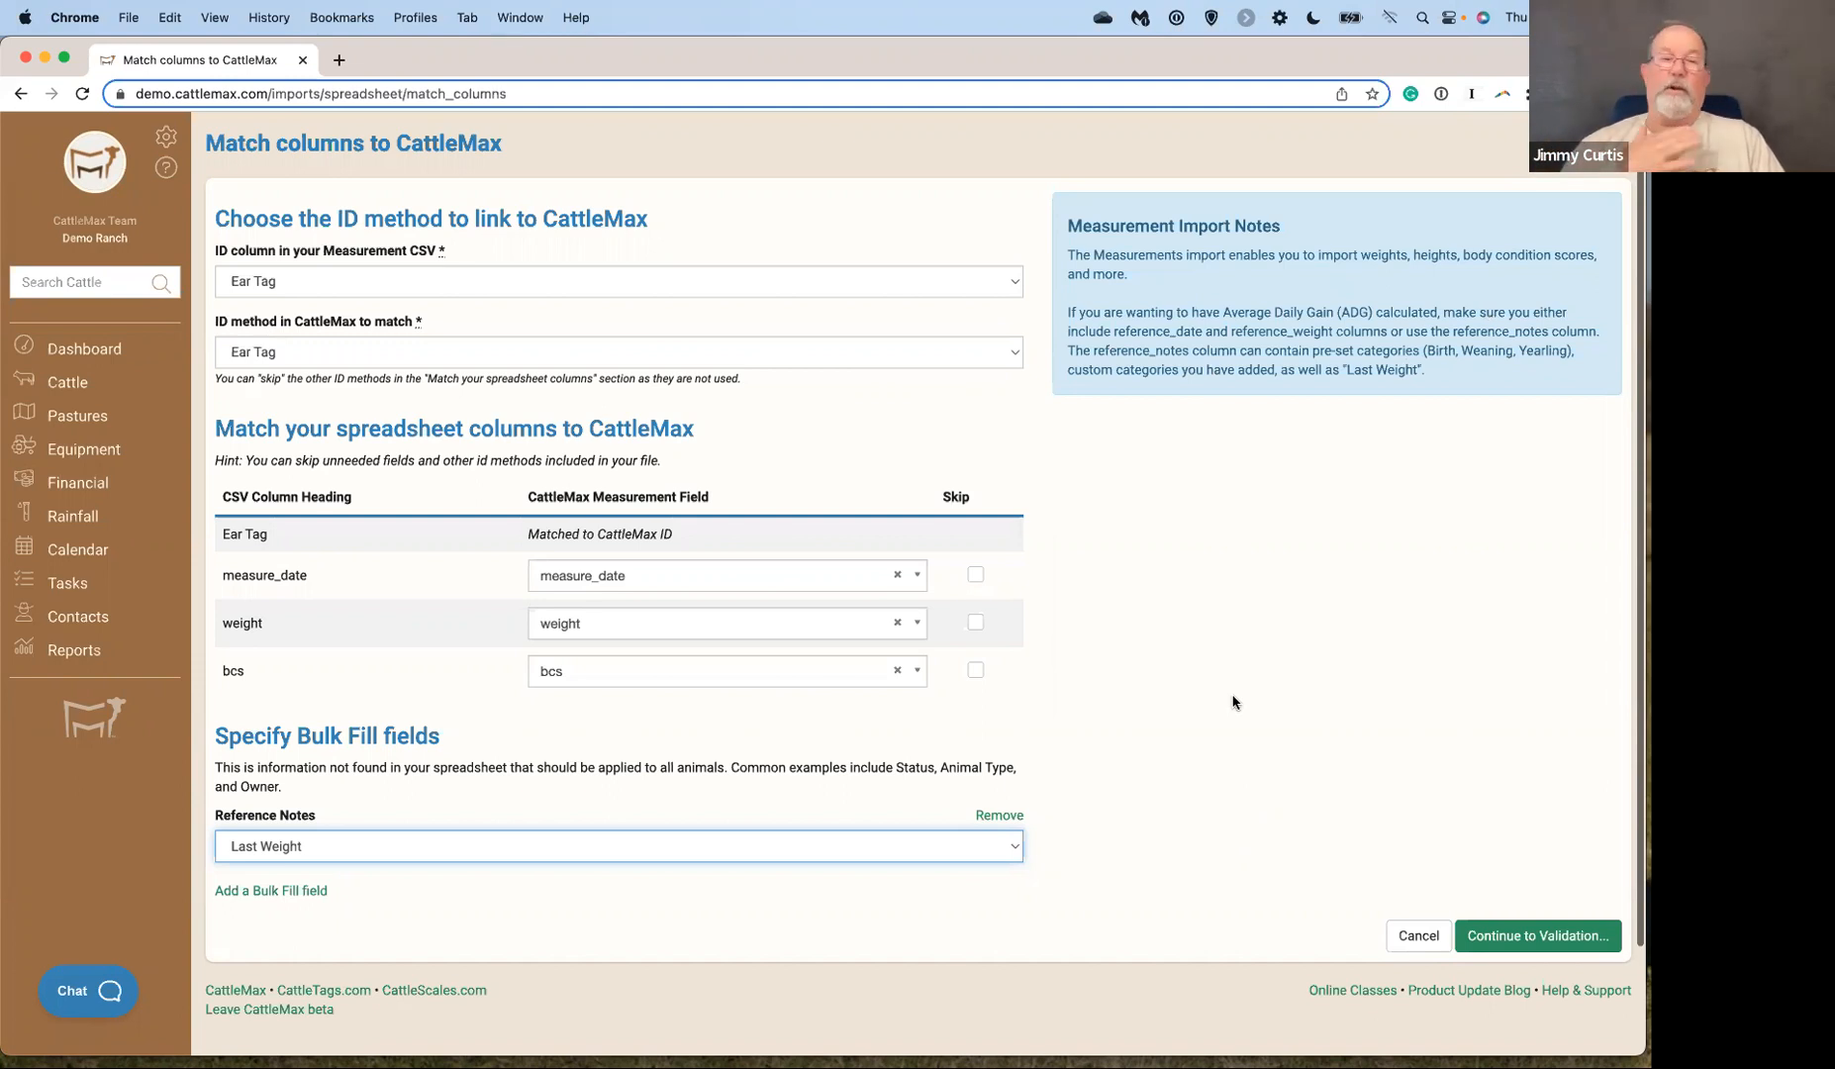
Add a category bulk fill field and assign it a new category named Gain.
{"action": "left_click", "coordinate": [220, 895]}
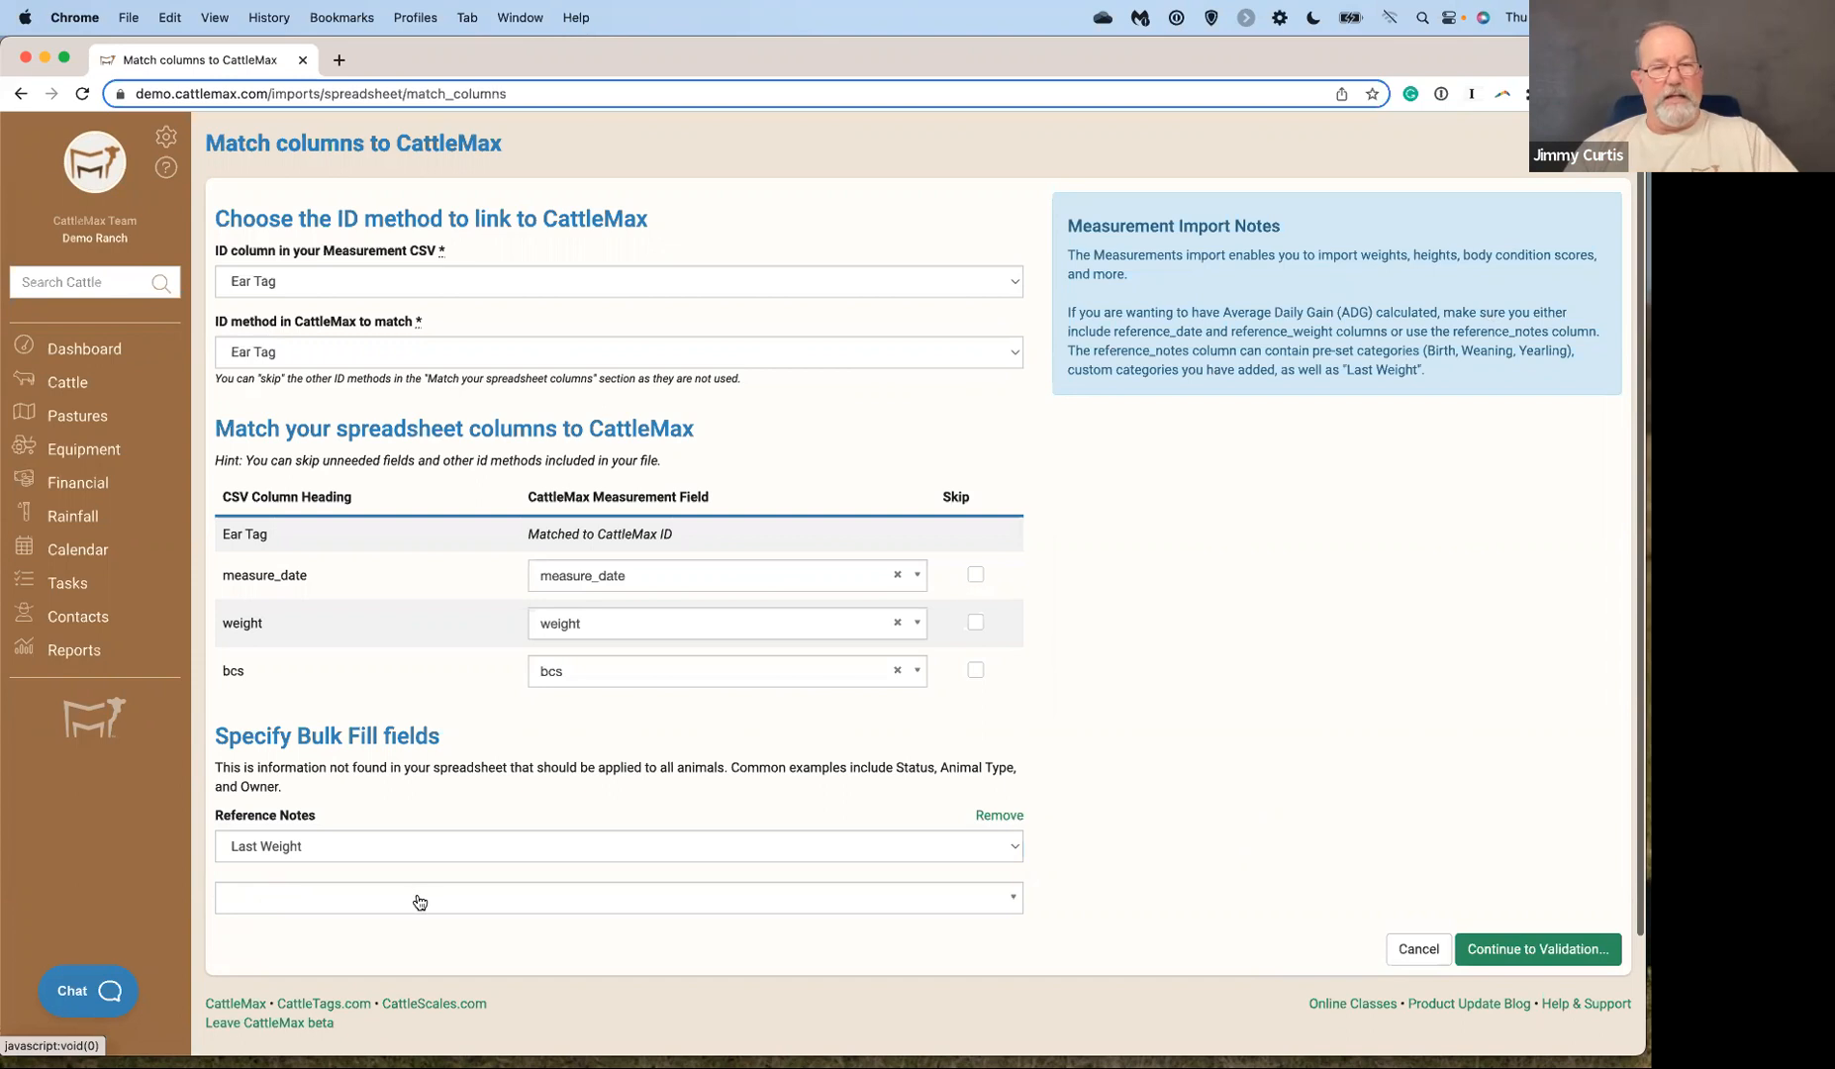
{"action": "left_click", "coordinate": [416, 897]}
{"action": "type", "text": "Cat"}
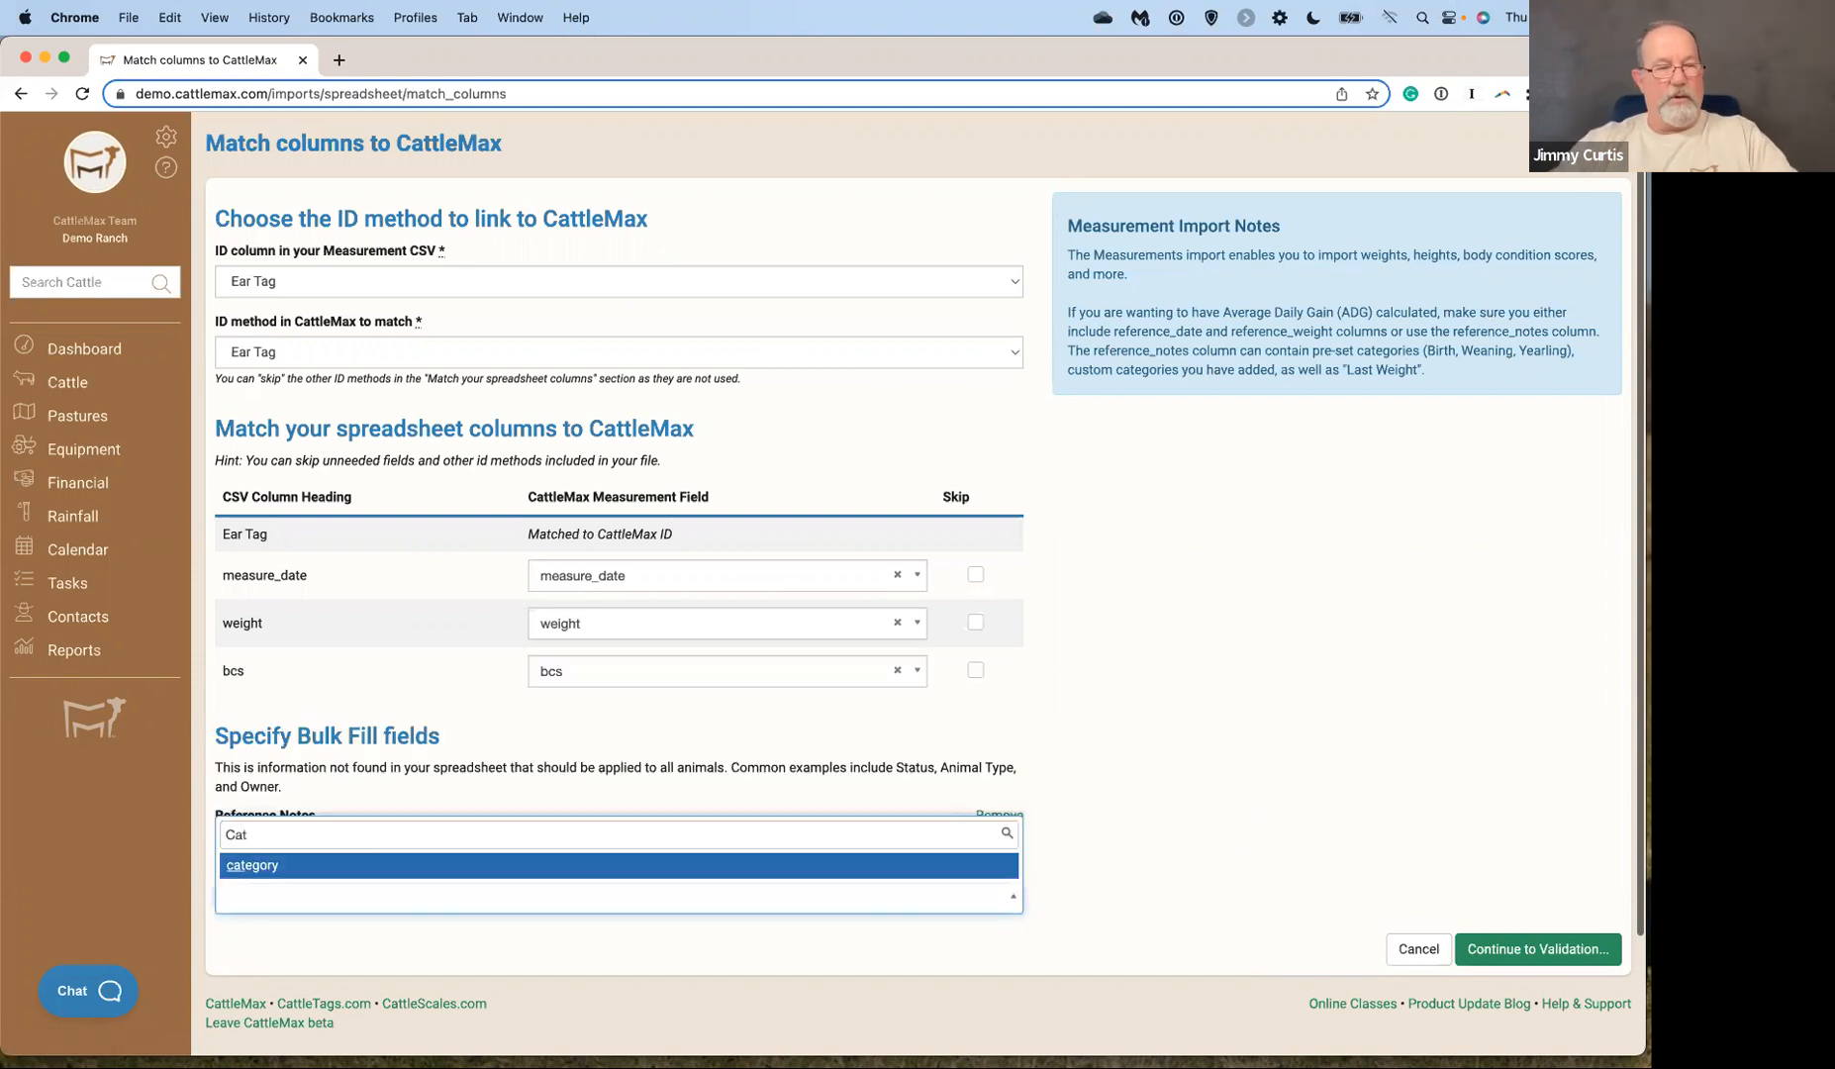
{"action": "left_click", "coordinate": [386, 867]}
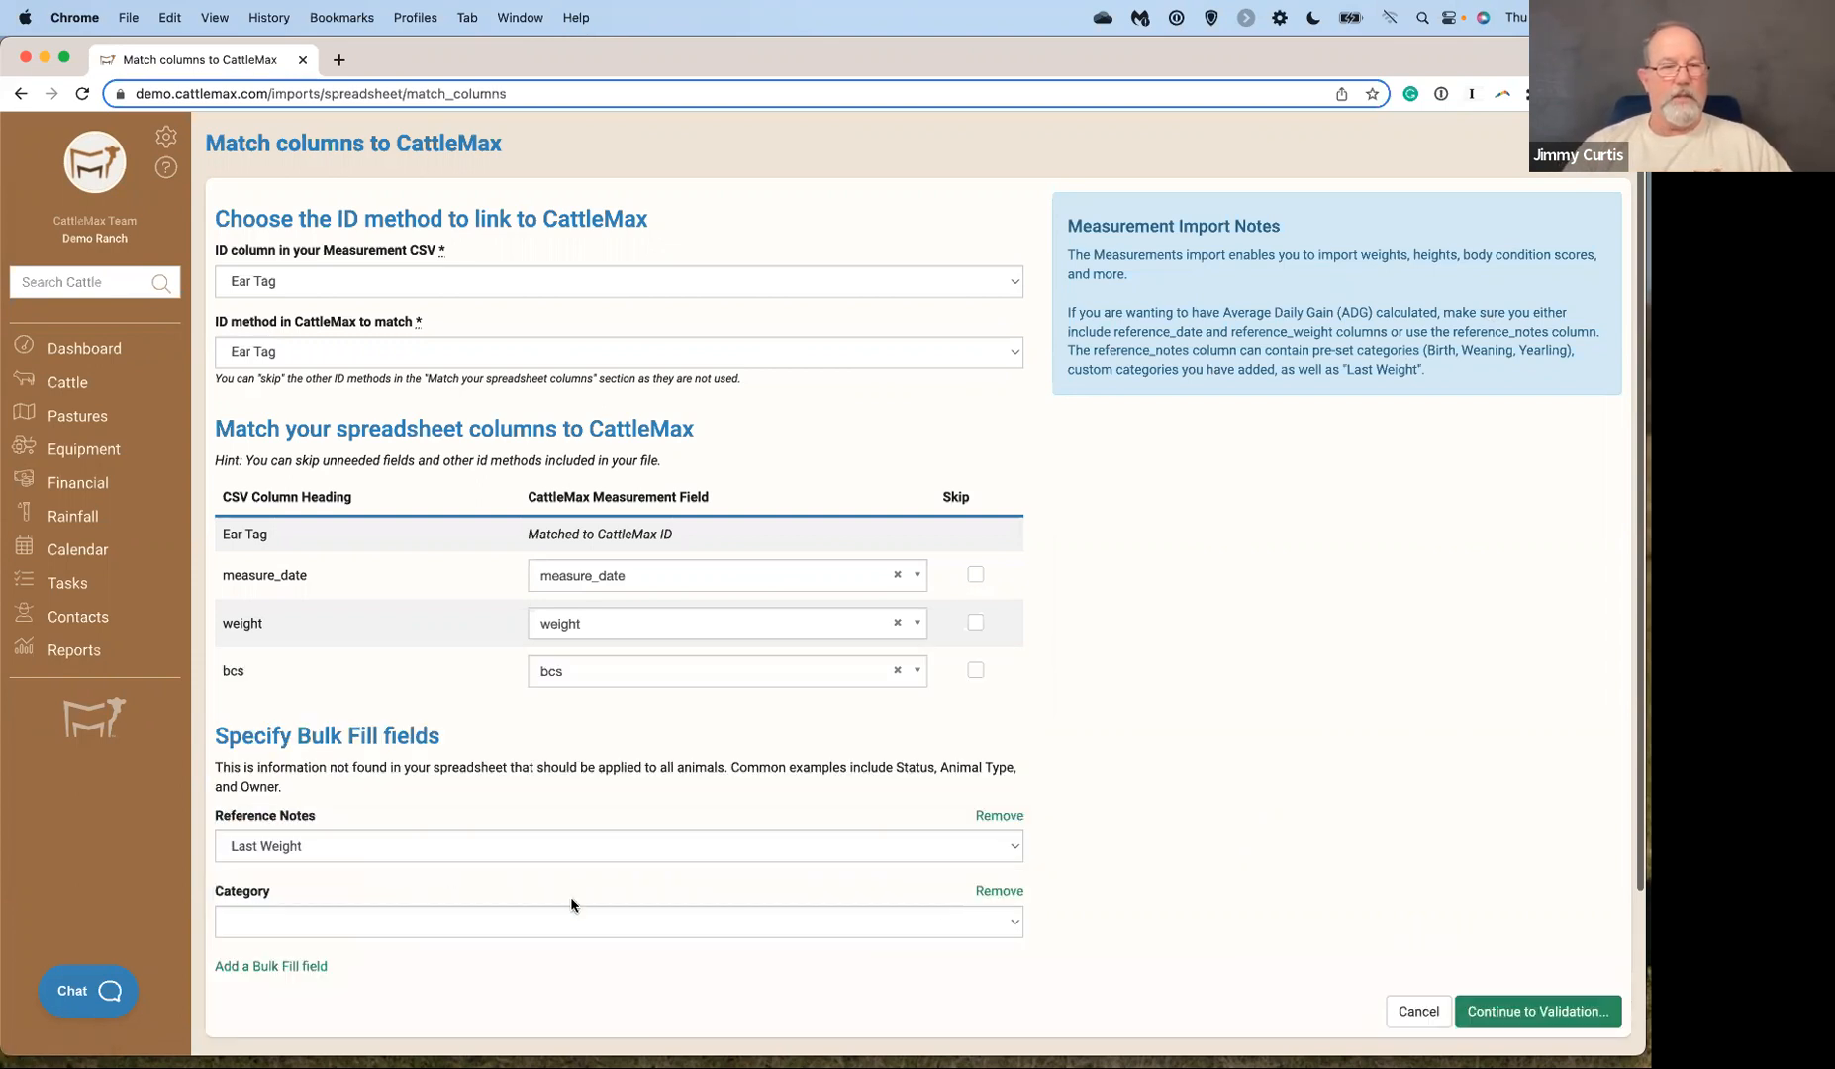
{"action": "scroll", "coordinate": [1041, 893], "scroll_direction": "down", "scroll_amount": 1}
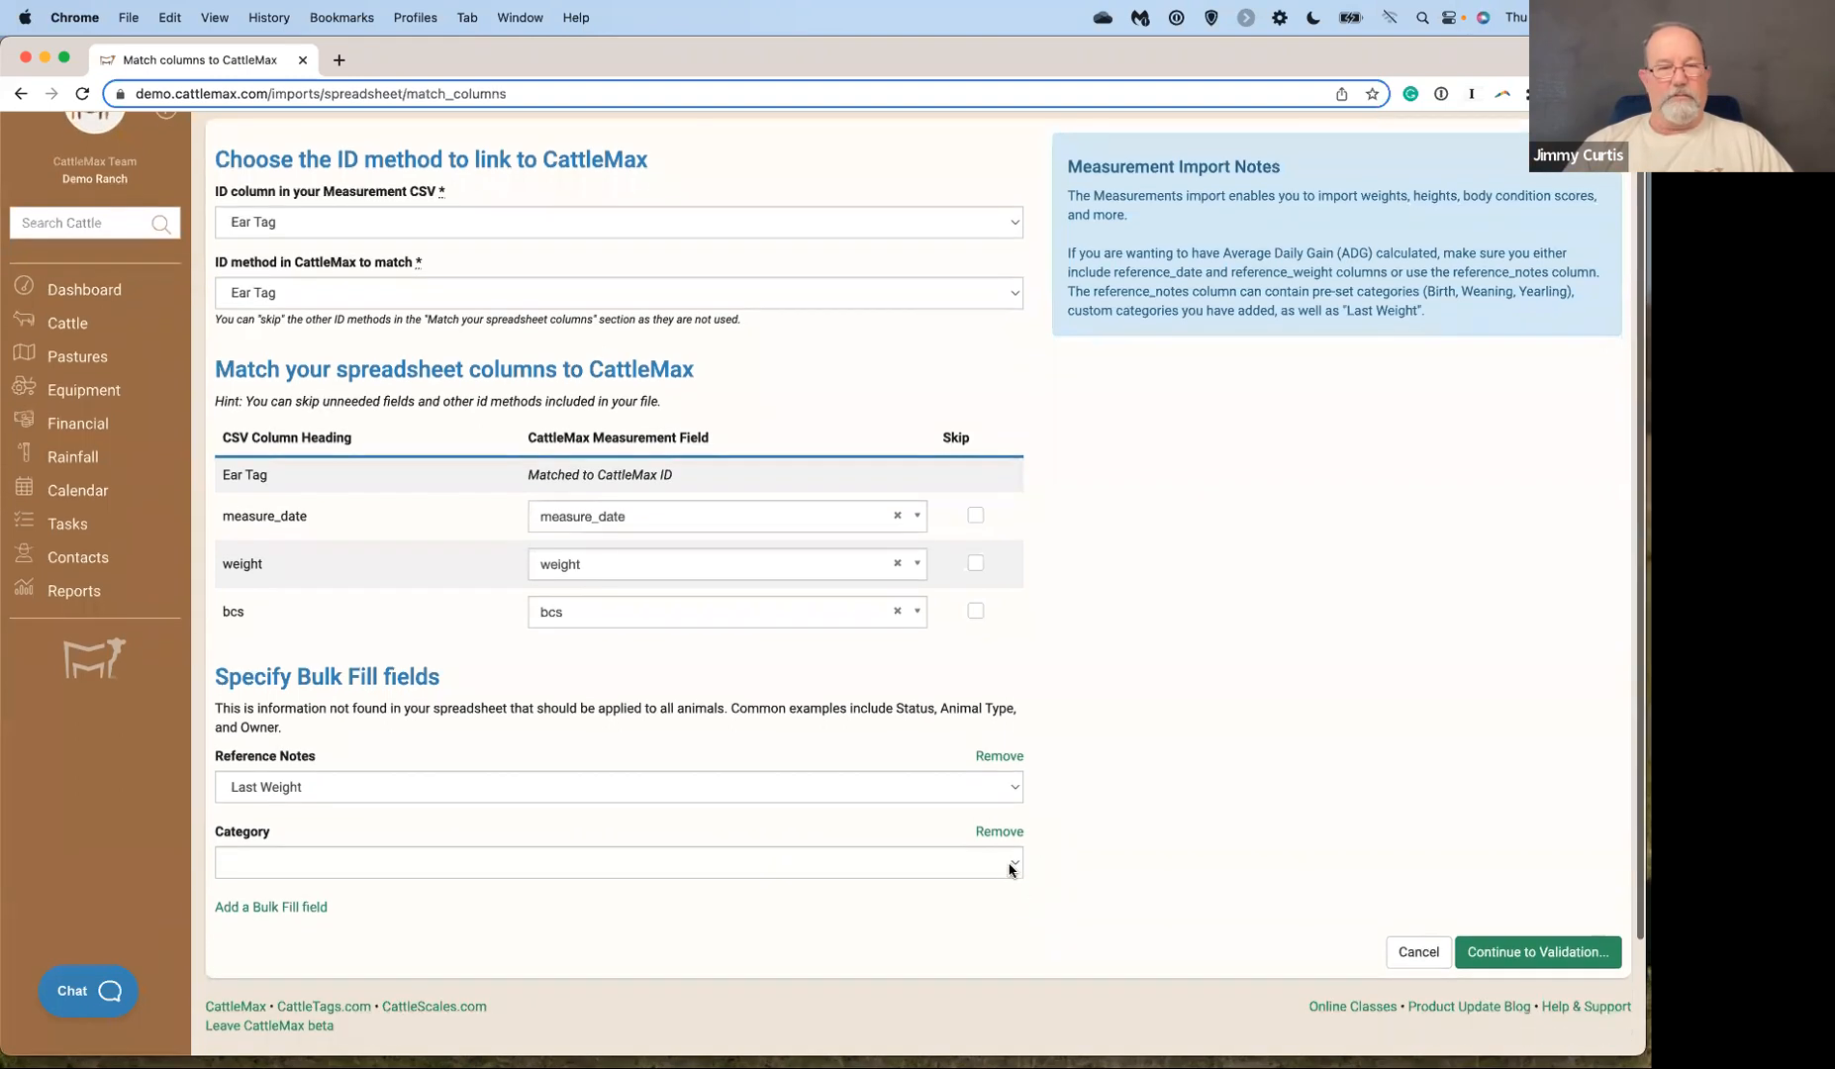
{"action": "left_click", "coordinate": [1009, 867]}
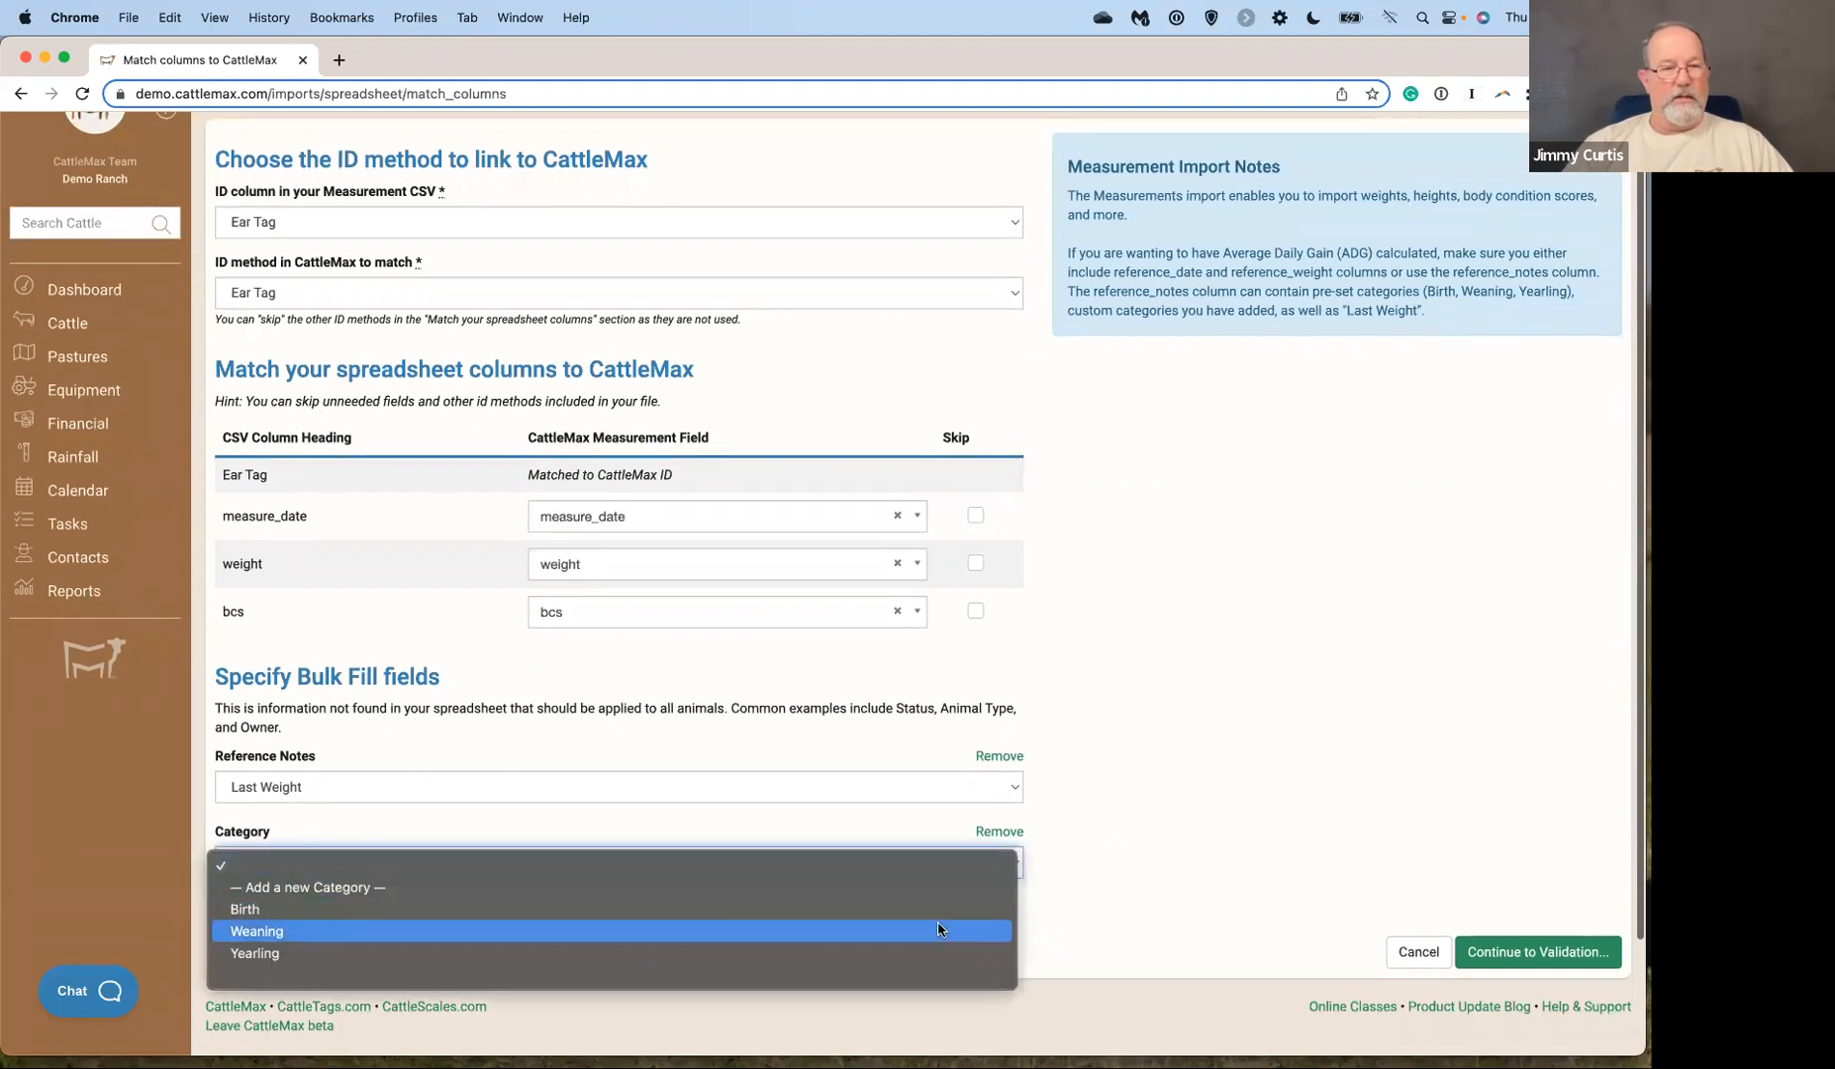
{"action": "left_click", "coordinate": [366, 887]}
{"action": "type", "text": "Gain"}
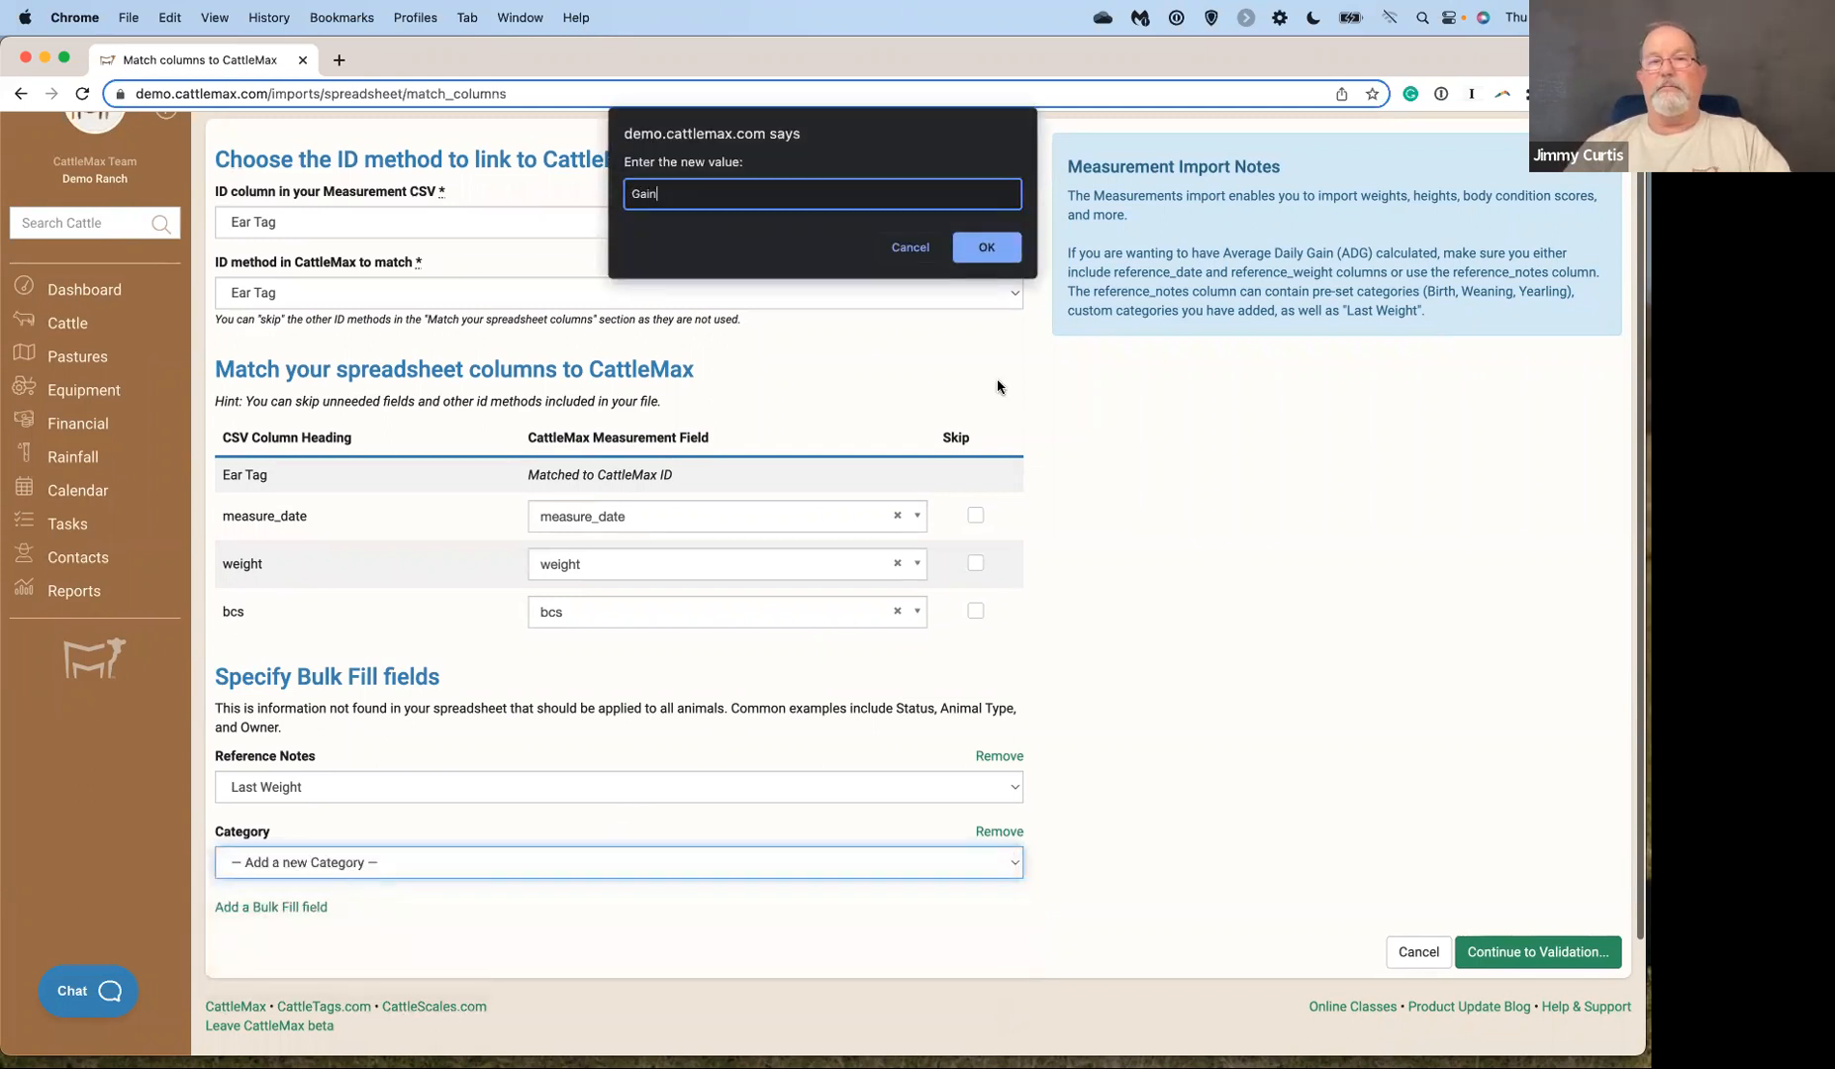
{"action": "left_click", "coordinate": [991, 250]}
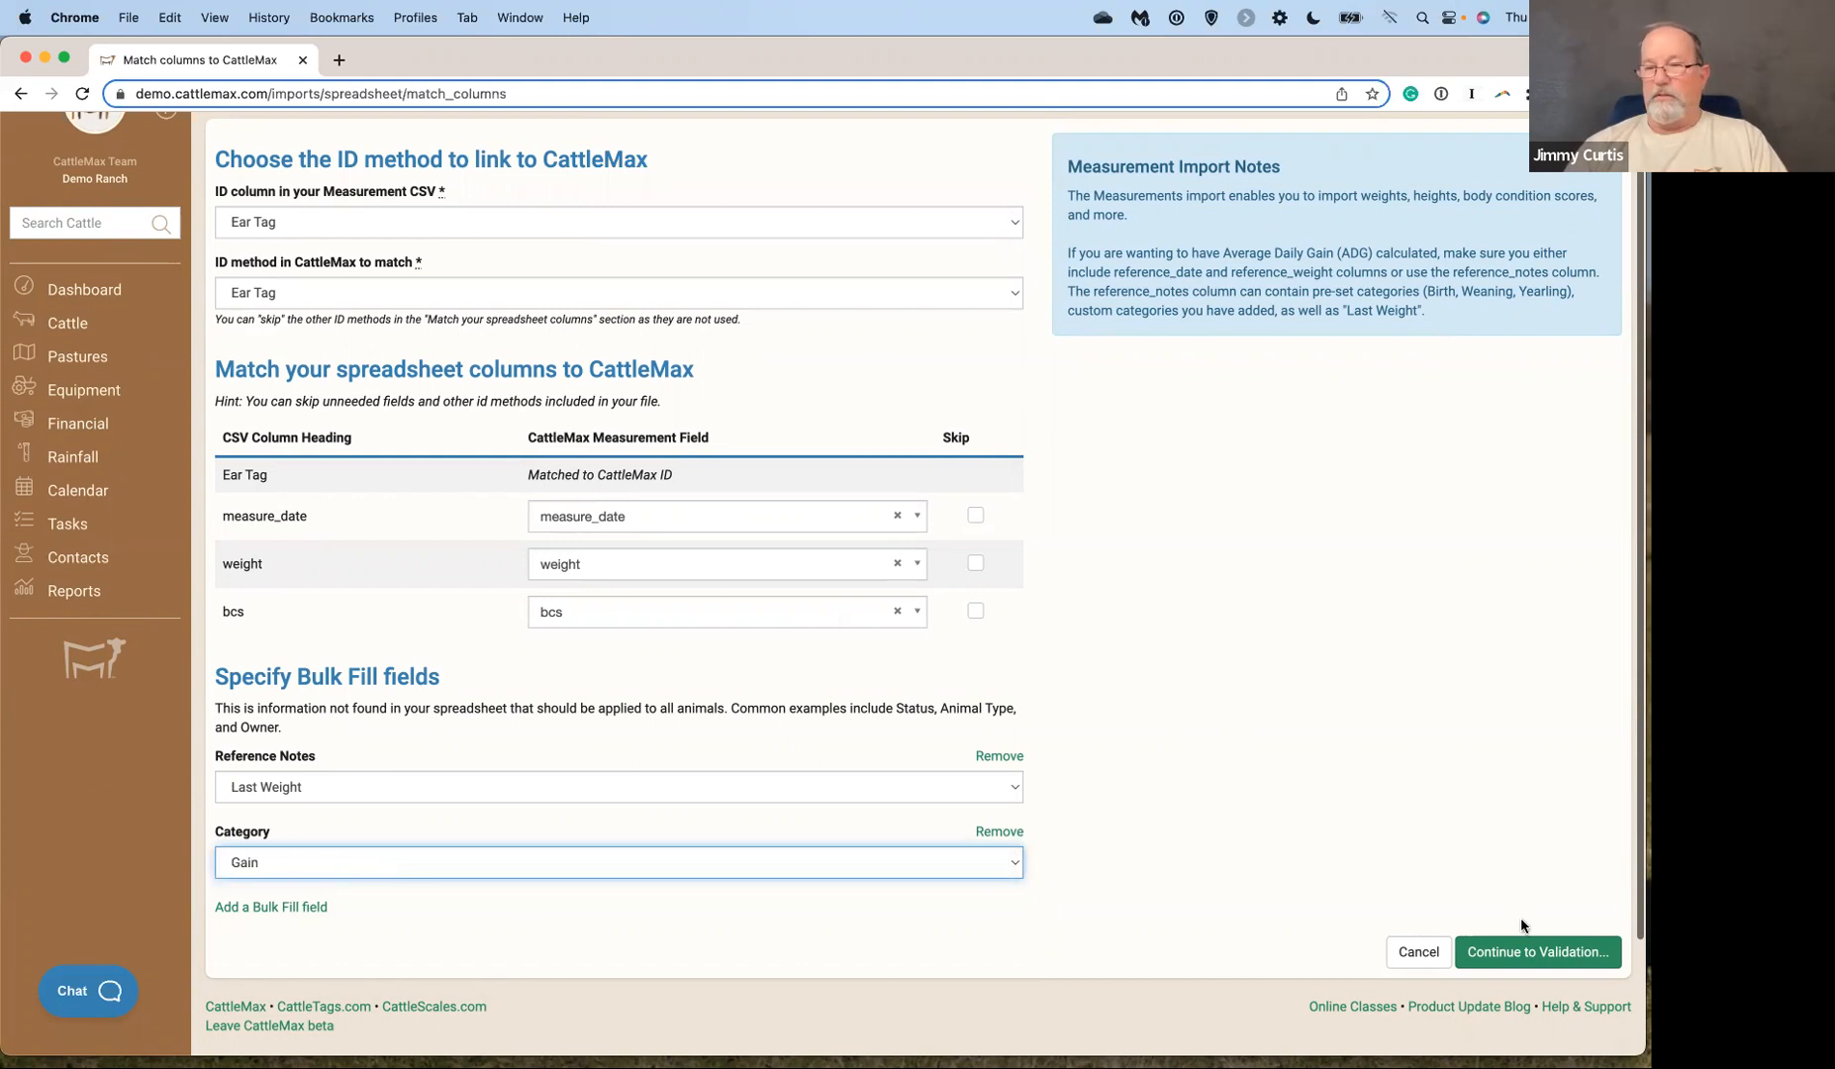
Validate the measurement data, import the spreadsheet and go to the Cattle page.
{"action": "left_click", "coordinate": [1528, 953]}
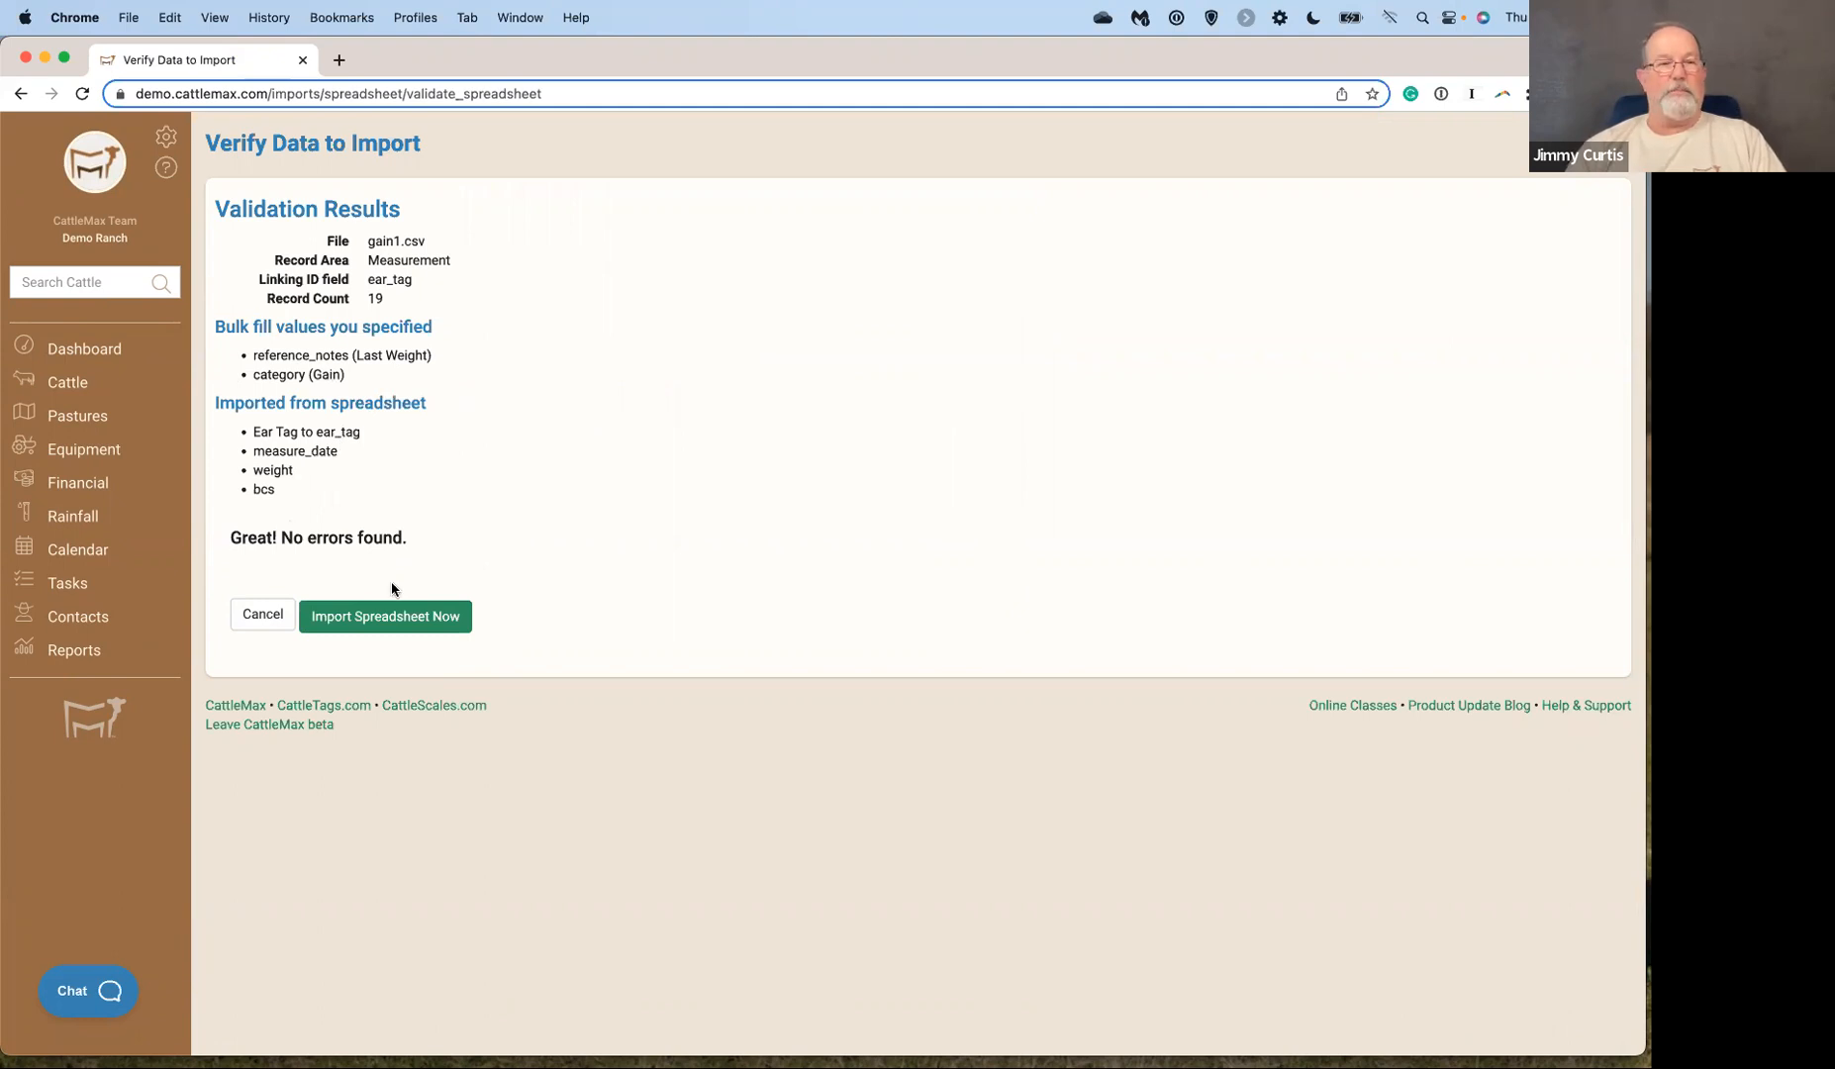
{"action": "left_click", "coordinate": [405, 623]}
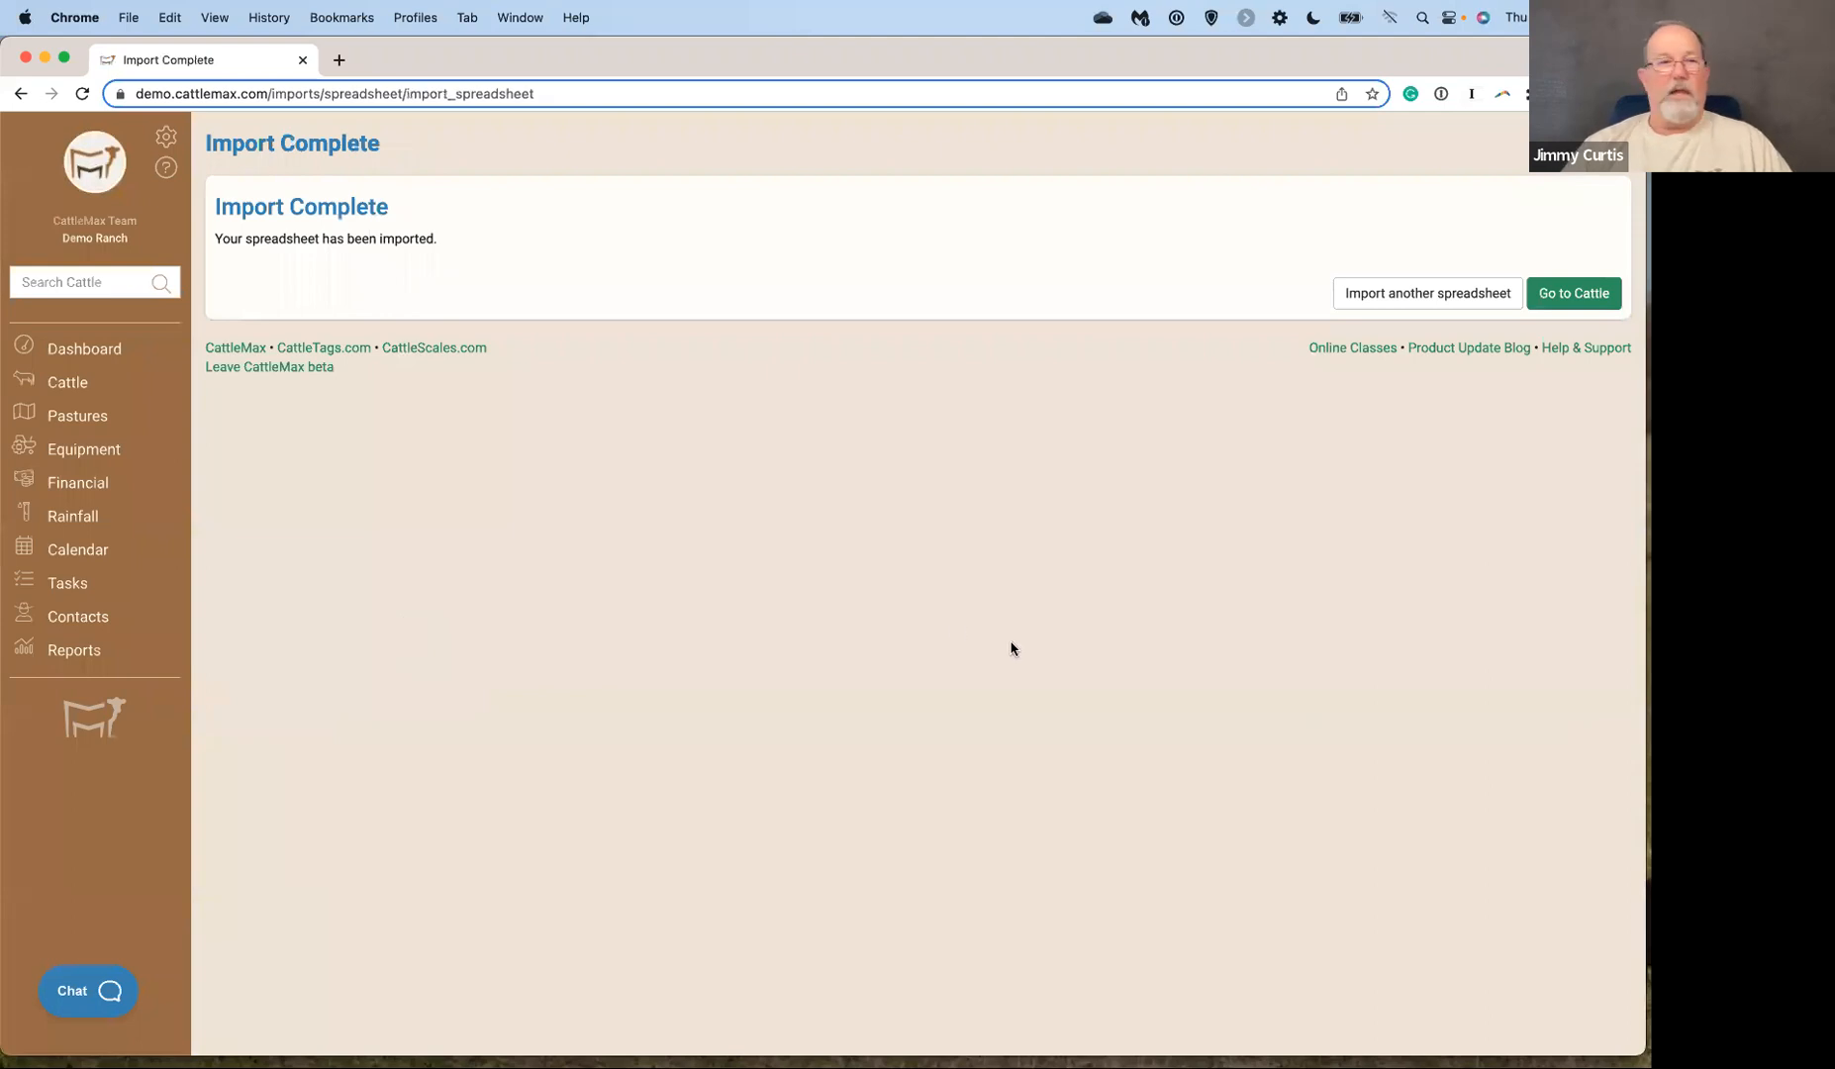
{"action": "left_click", "coordinate": [1576, 293]}
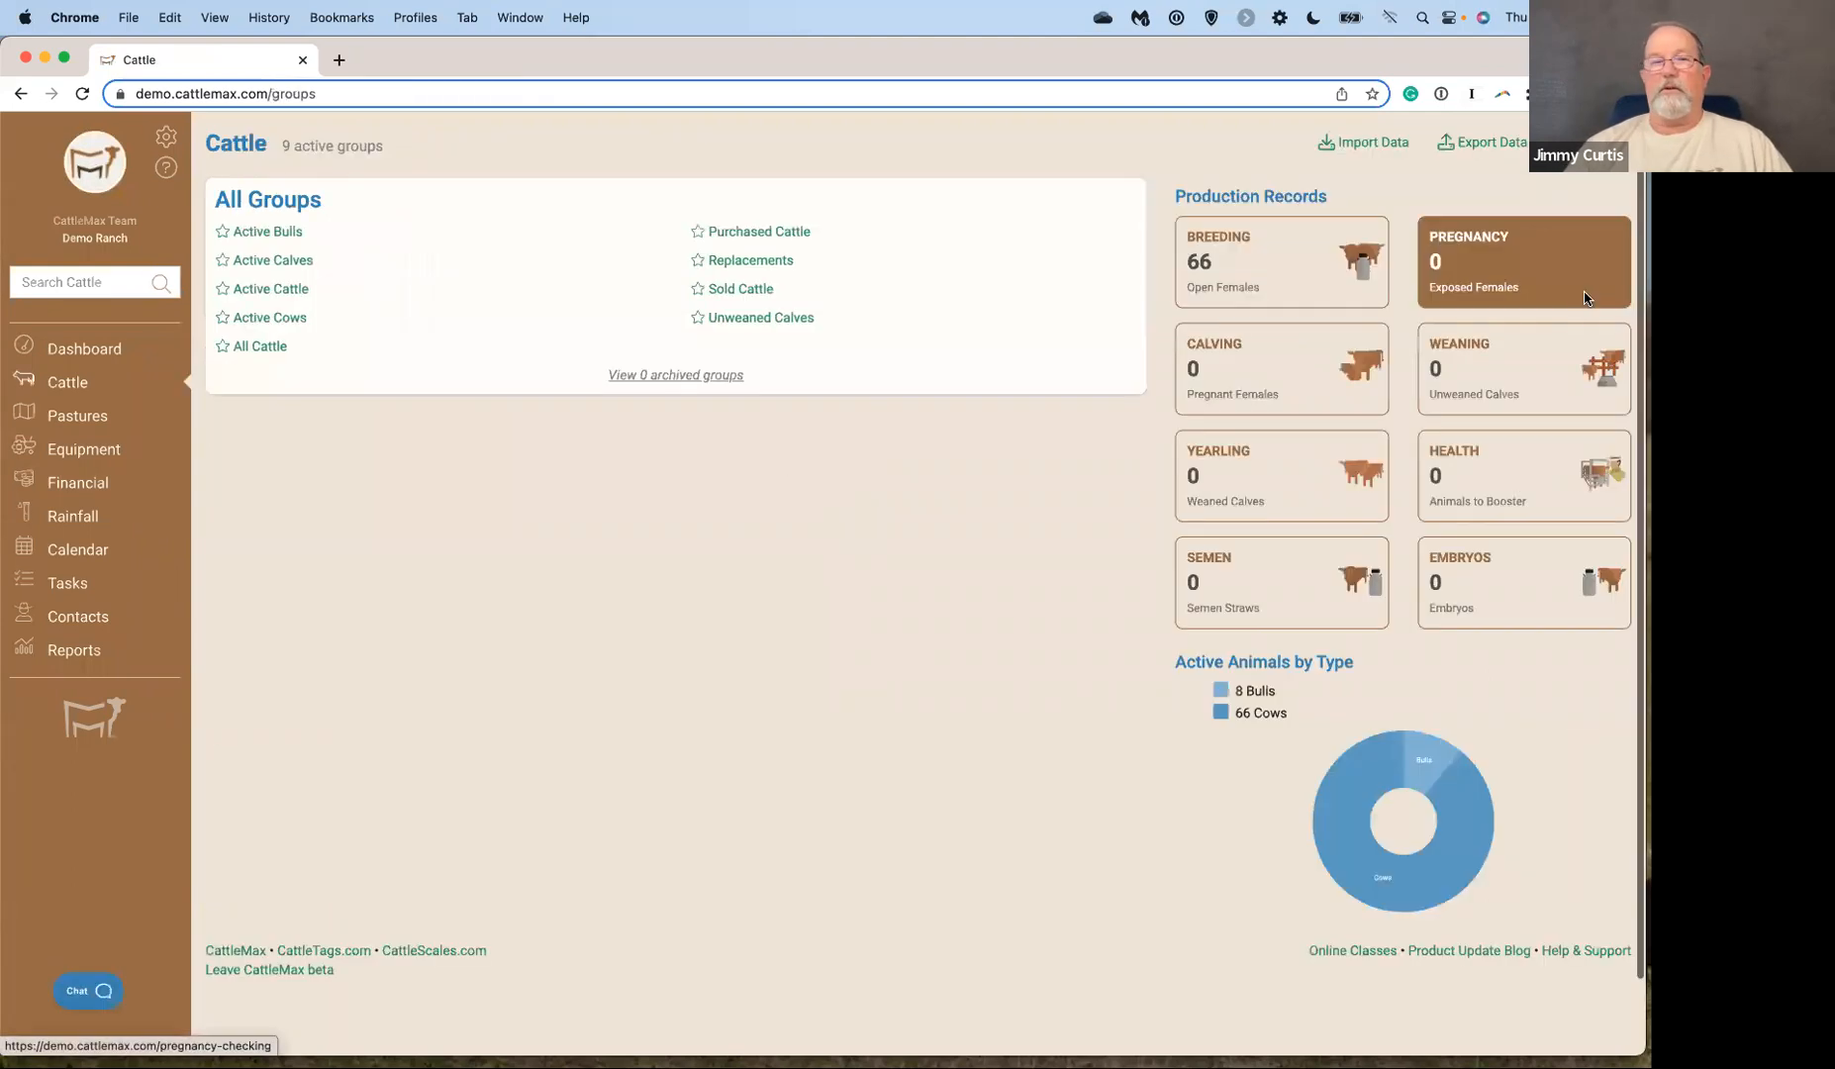
Search for animal 985 and examine its weights and measurements in the performance records.
{"action": "left_click", "coordinate": [101, 281]}
{"action": "type", "text": "985"}
{"action": "key", "text": "Return"}
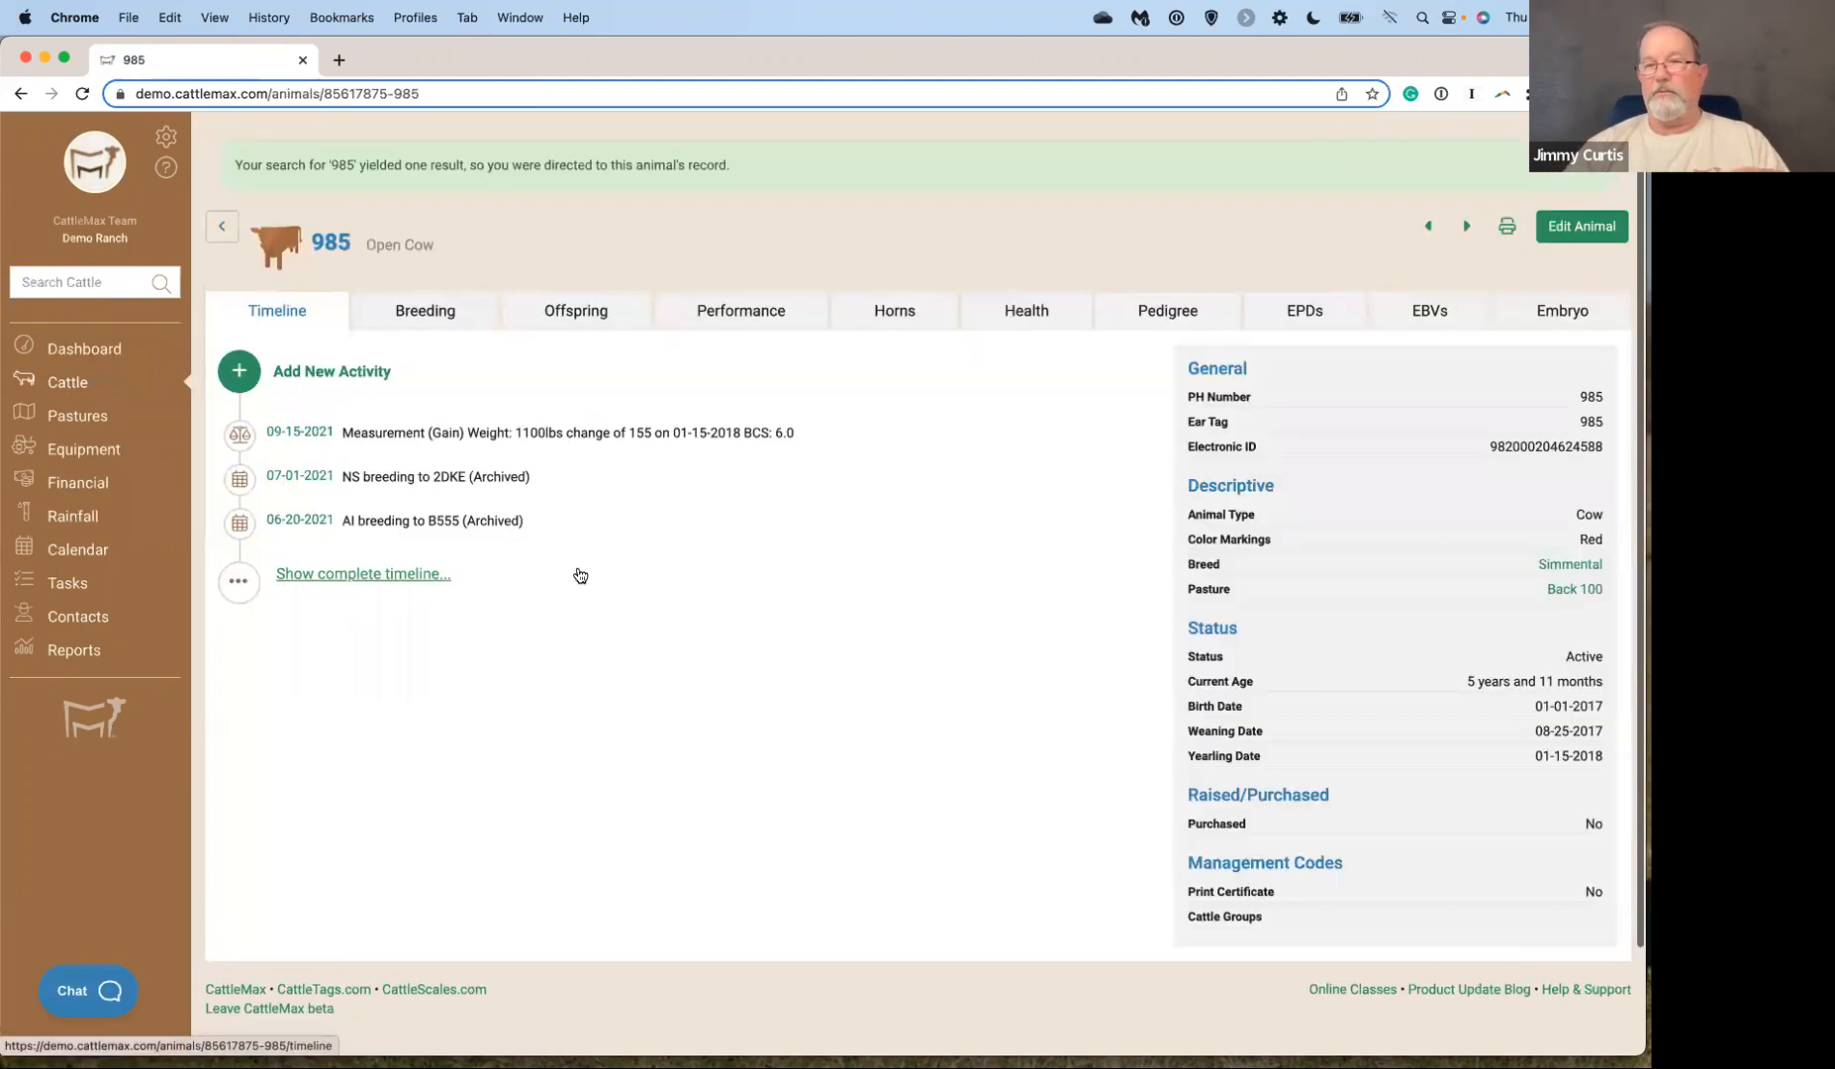
{"action": "left_click", "coordinate": [722, 315]}
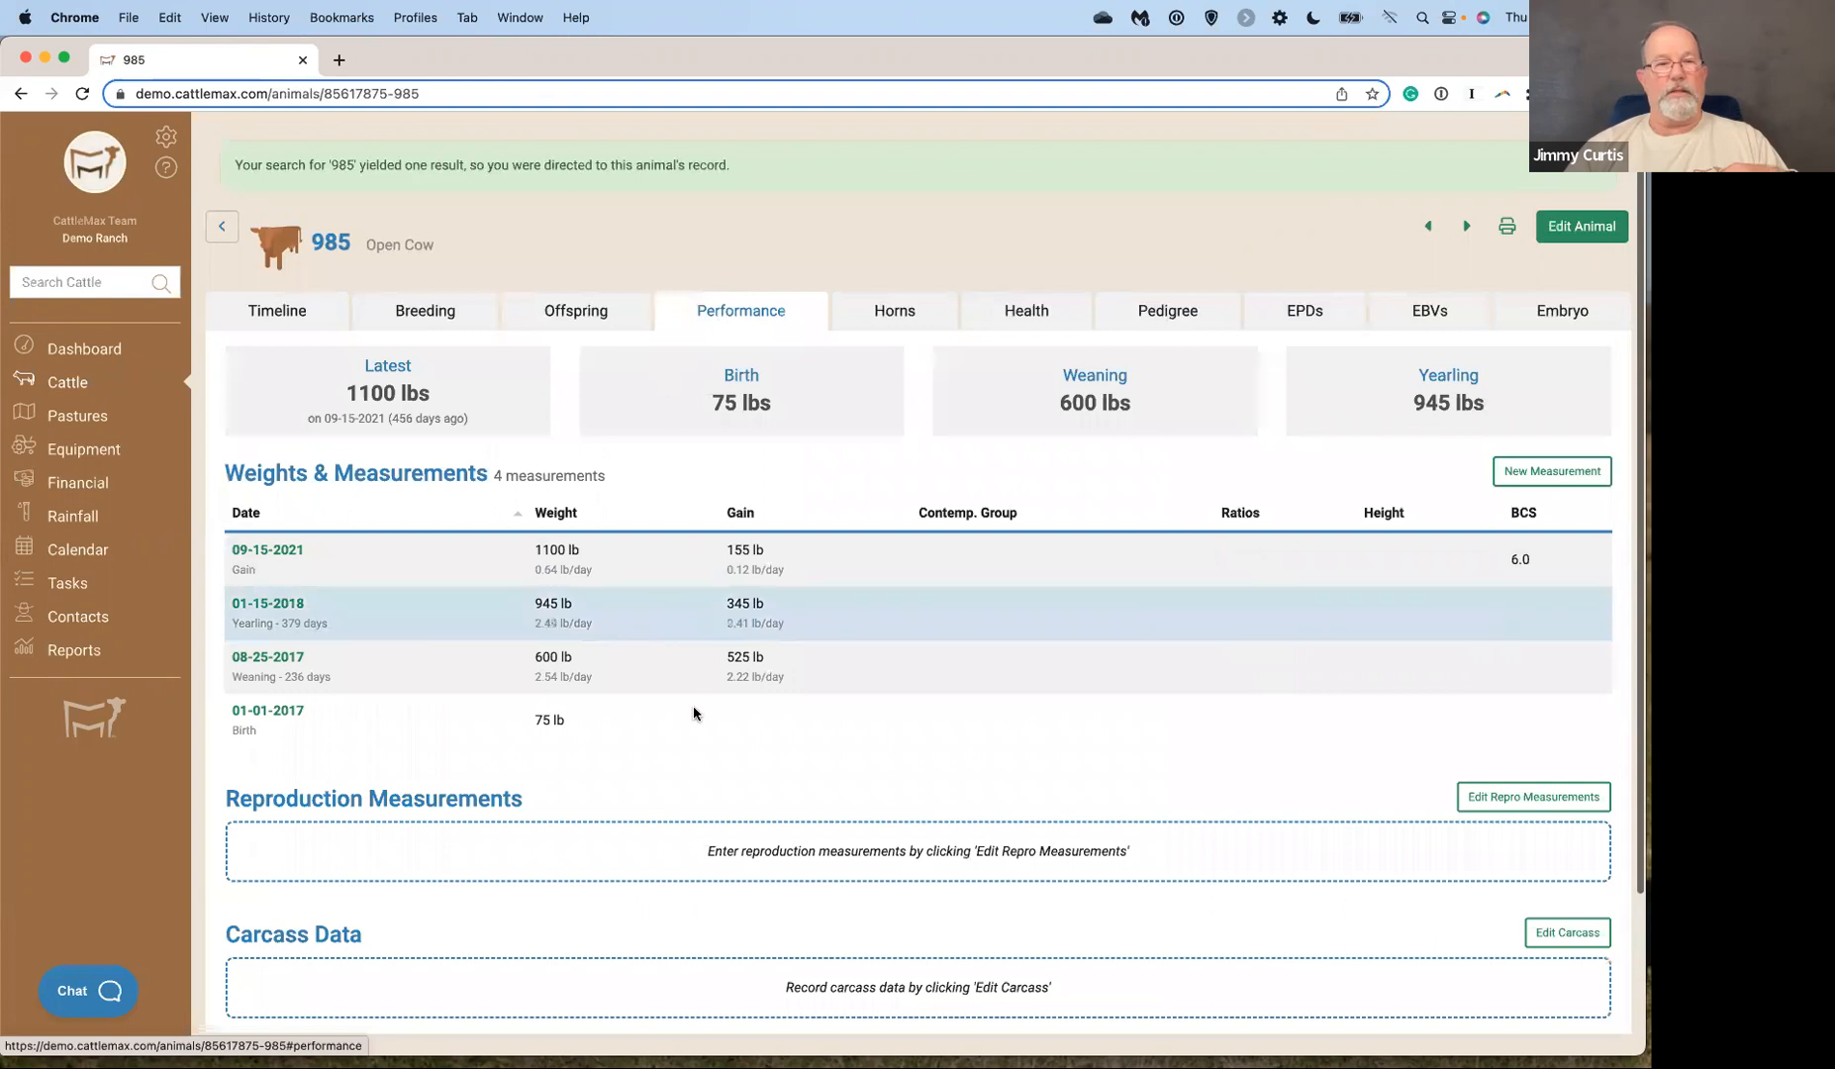
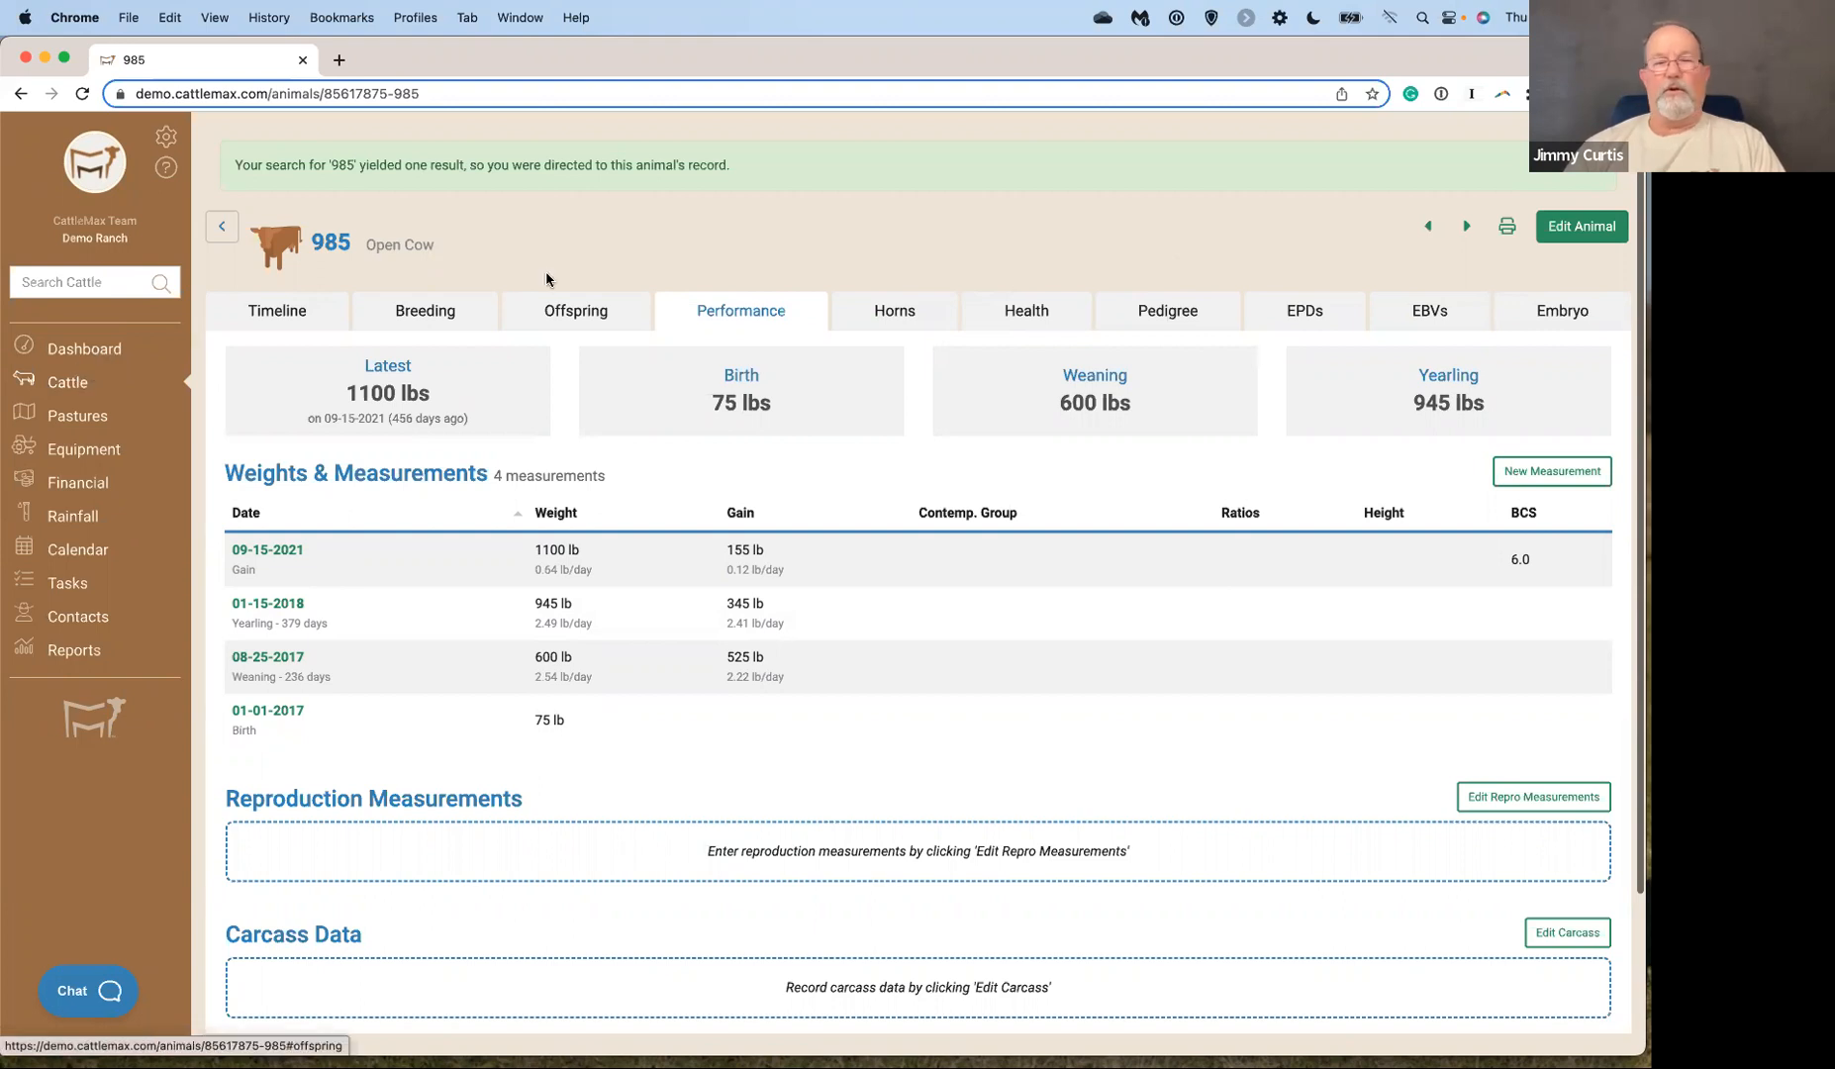
Switch to Excel, enter the headers ear tag and treatment date in A1 and B1, and widen column B to fit.
{"action": "mouse_move", "coordinate": [1195, 1061]}
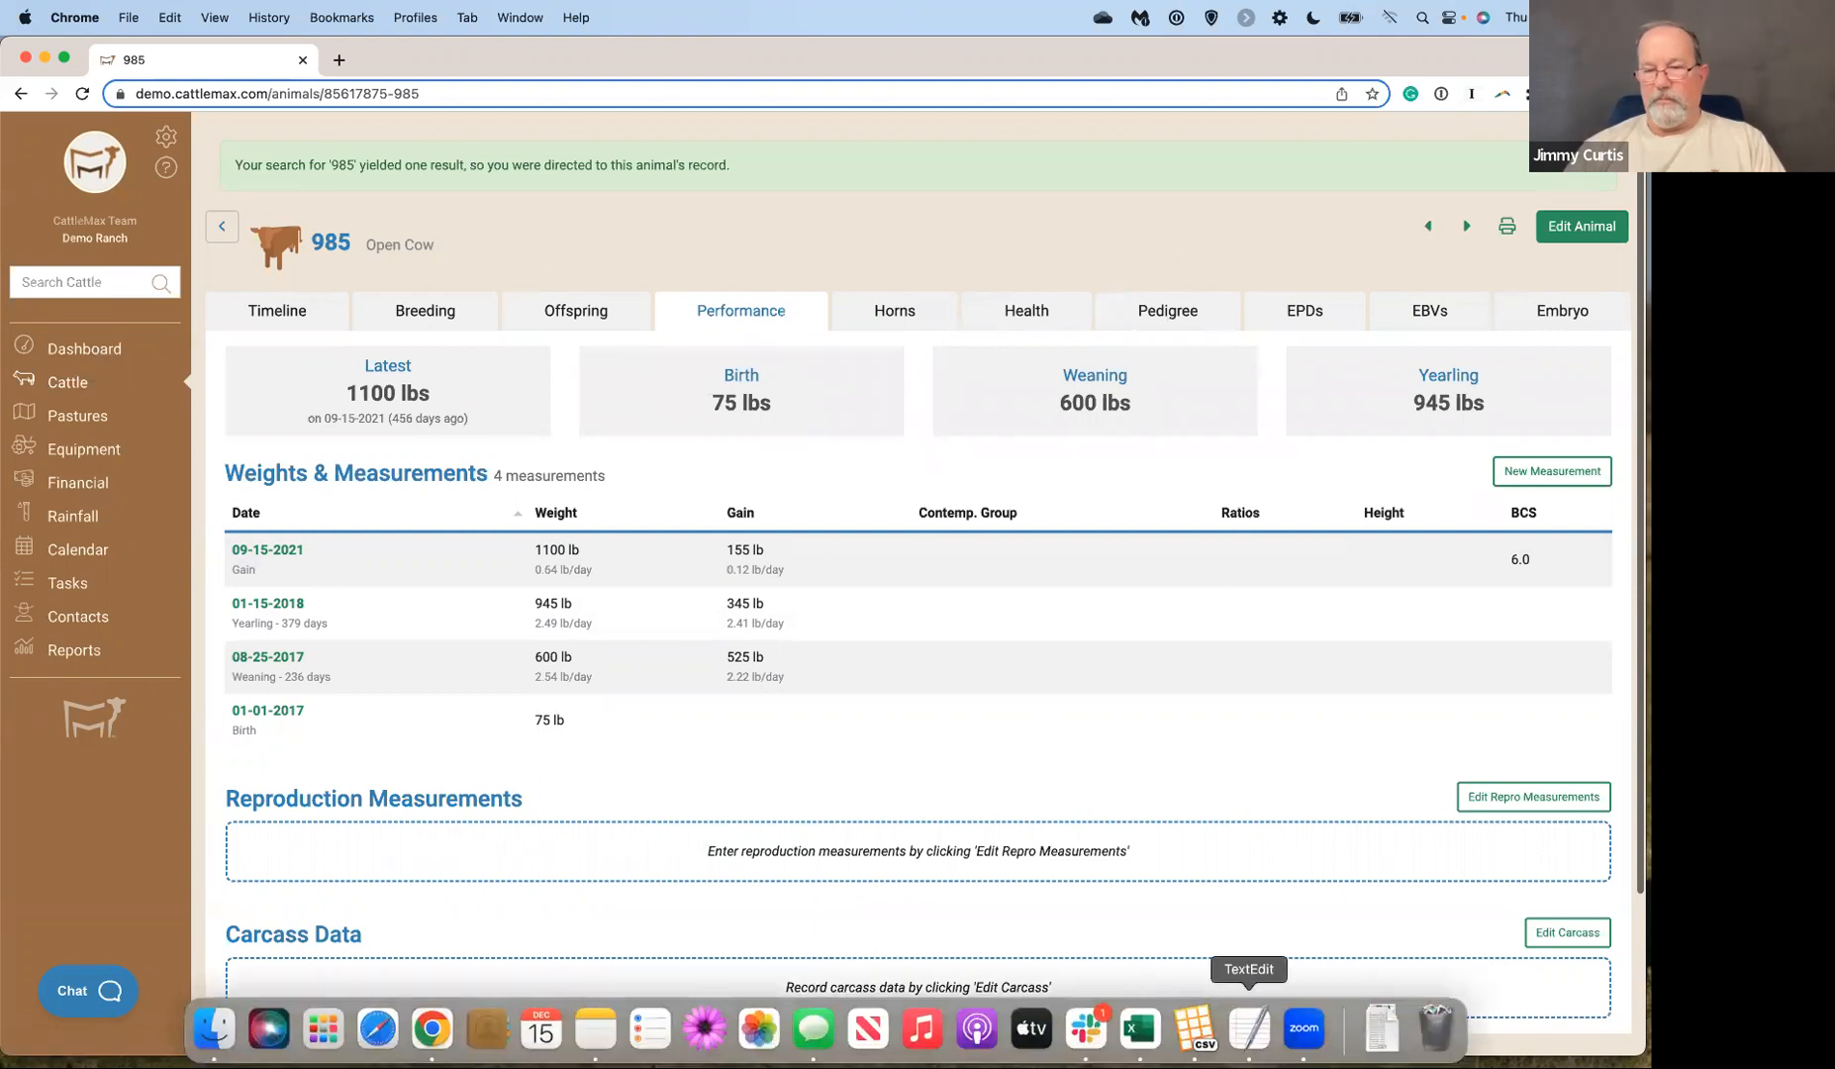
{"action": "left_click", "coordinate": [1141, 1032]}
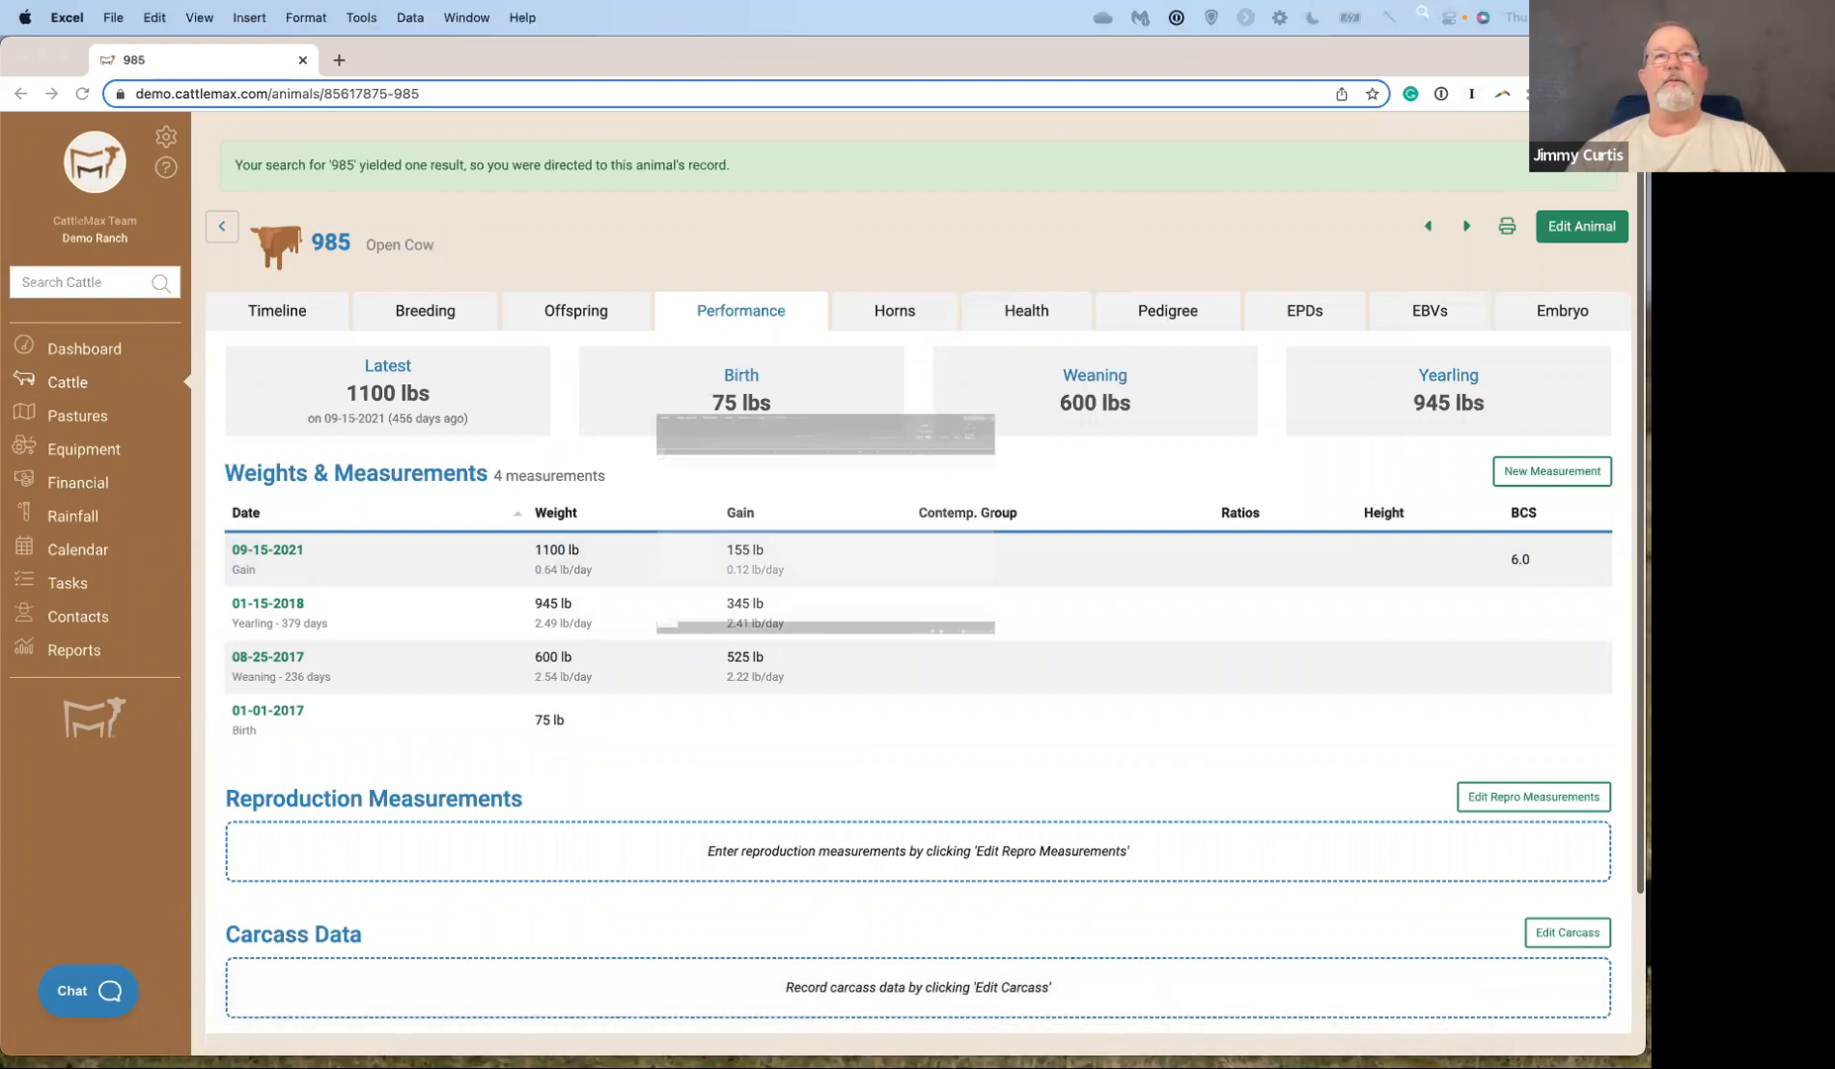
{"action": "type", "text": "ear tag"}
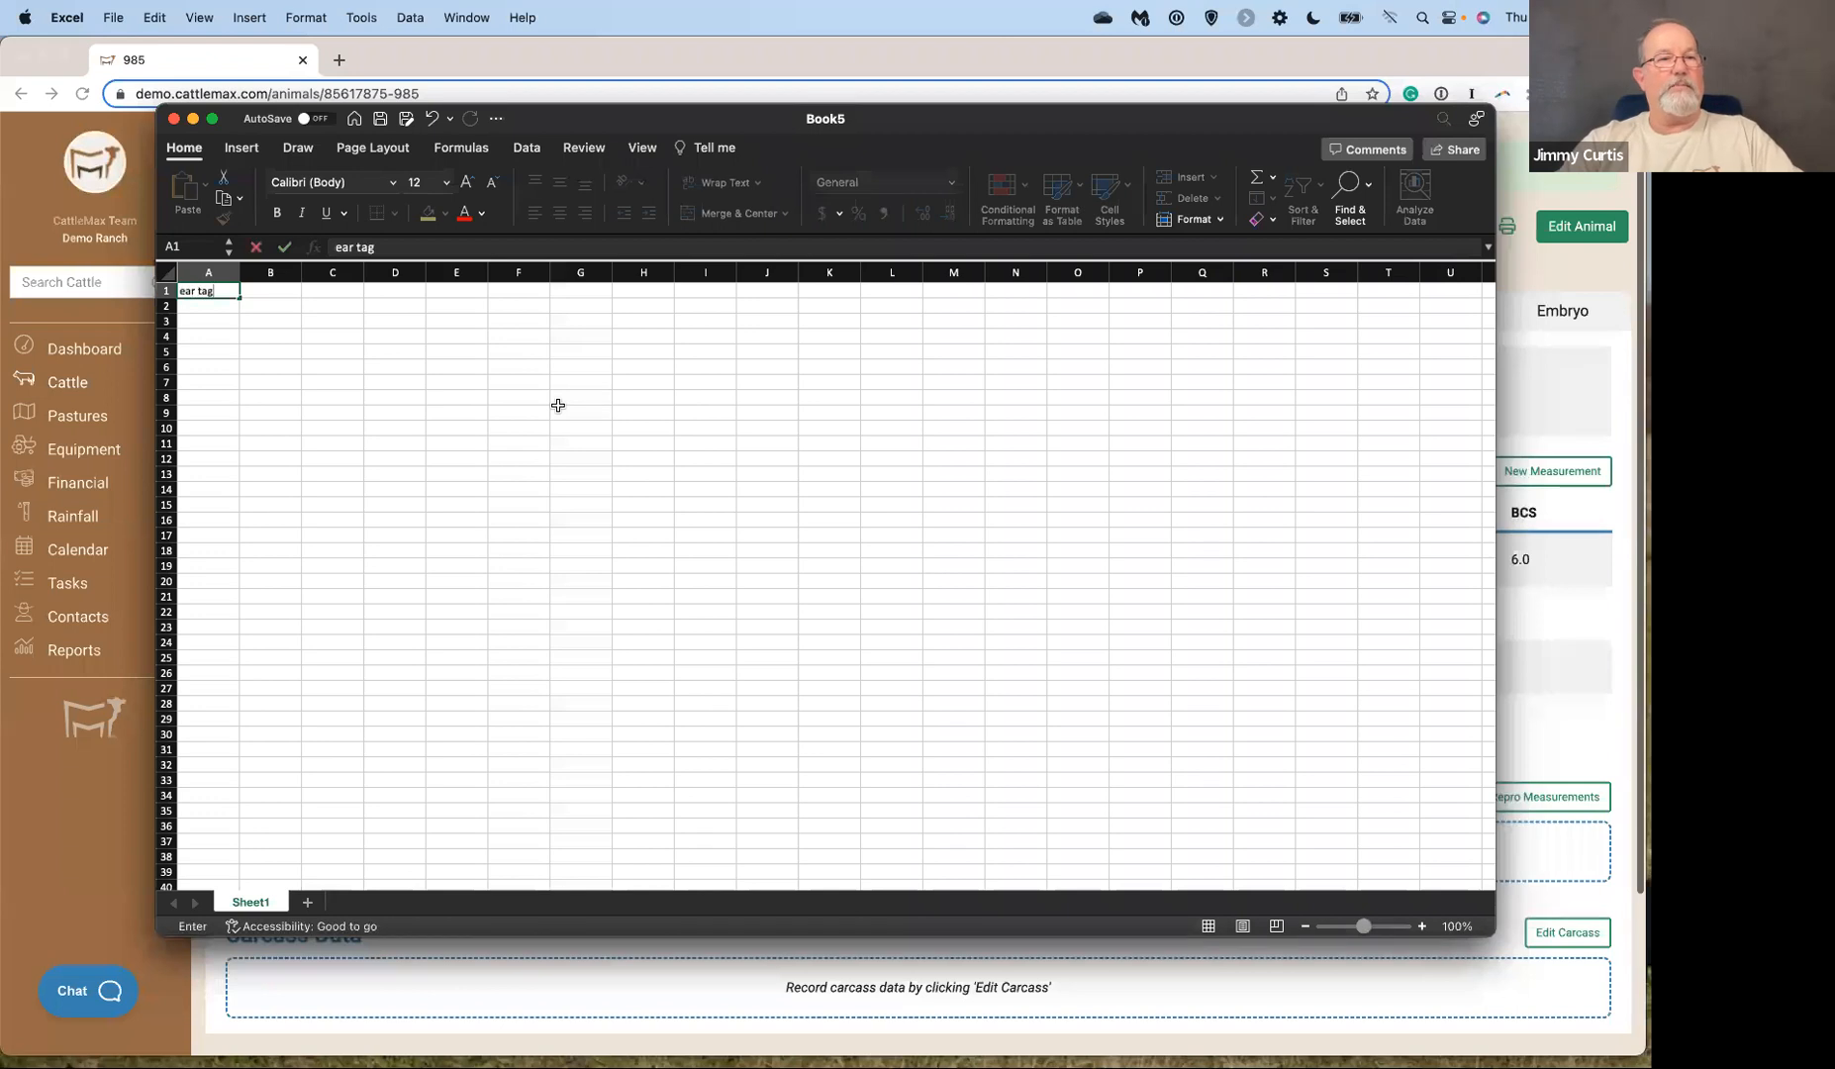
{"action": "key", "text": "Tab"}
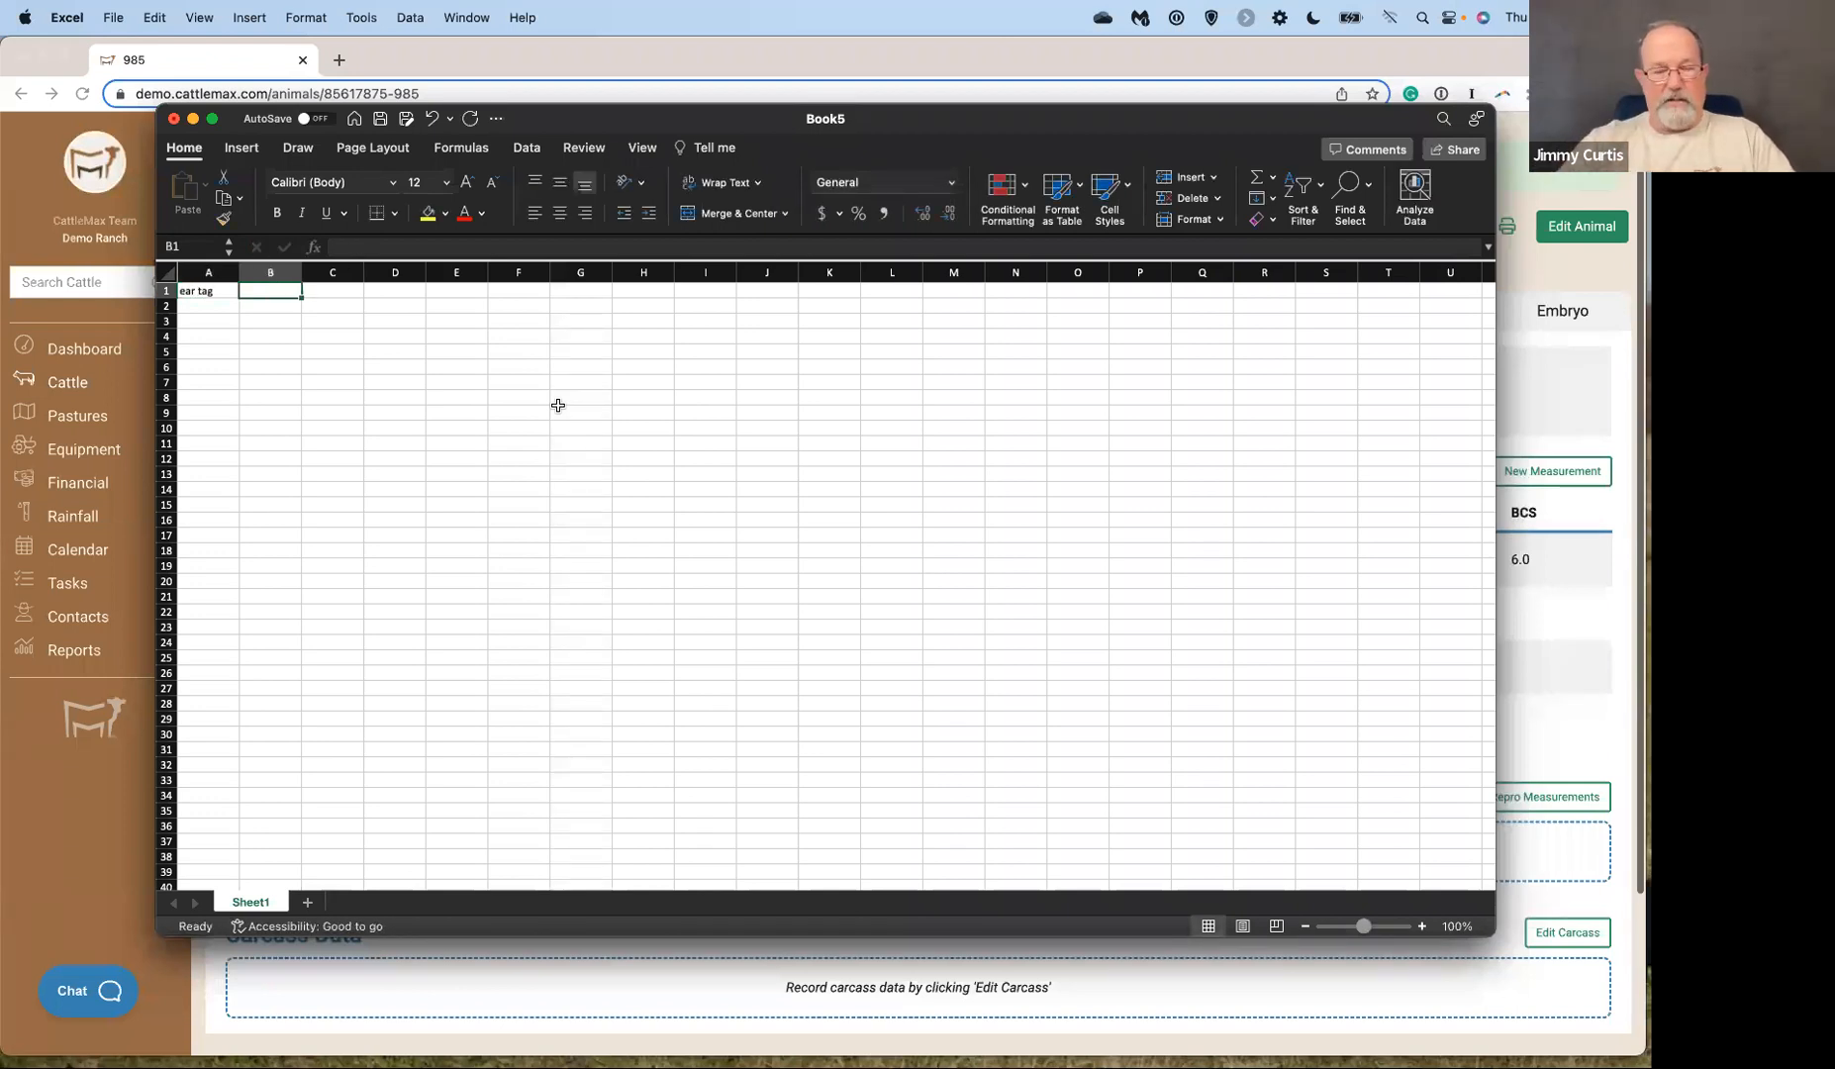
{"action": "type", "text": "treat"}
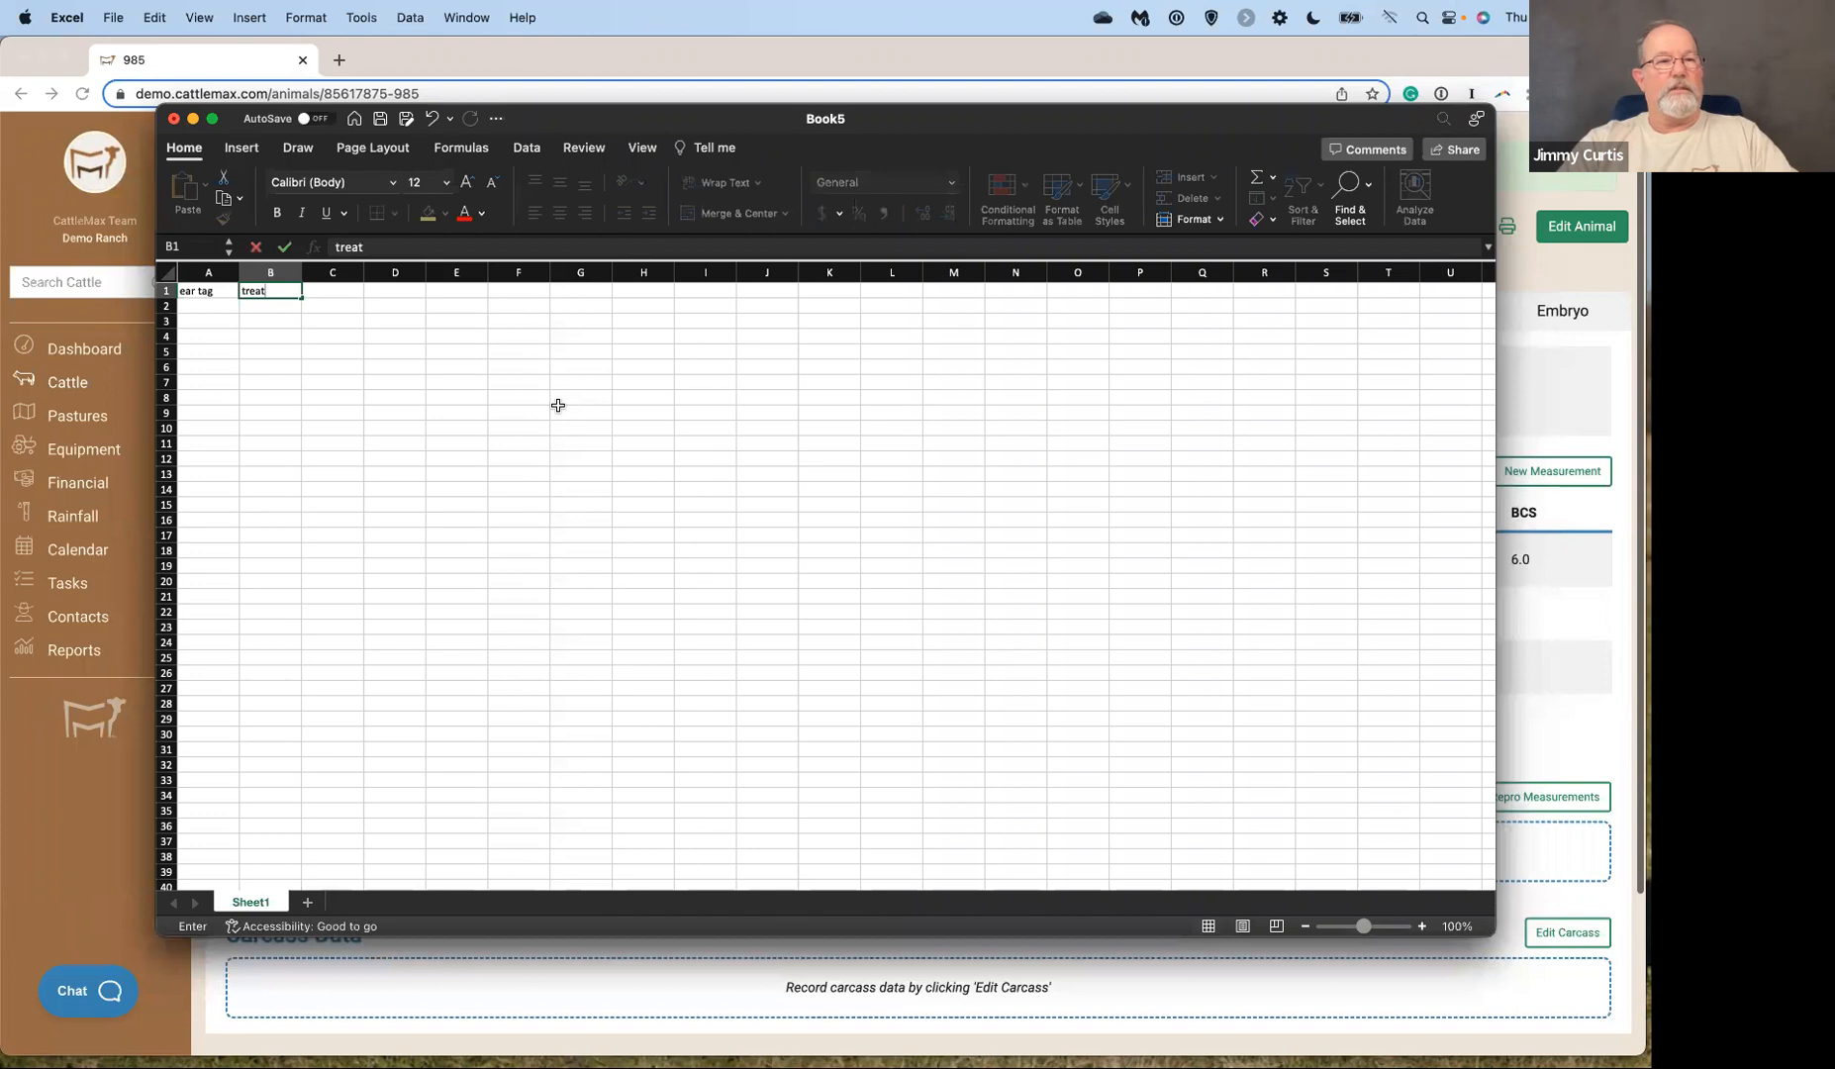
{"action": "type", "text": "ment date"}
{"action": "key", "text": "Tab"}
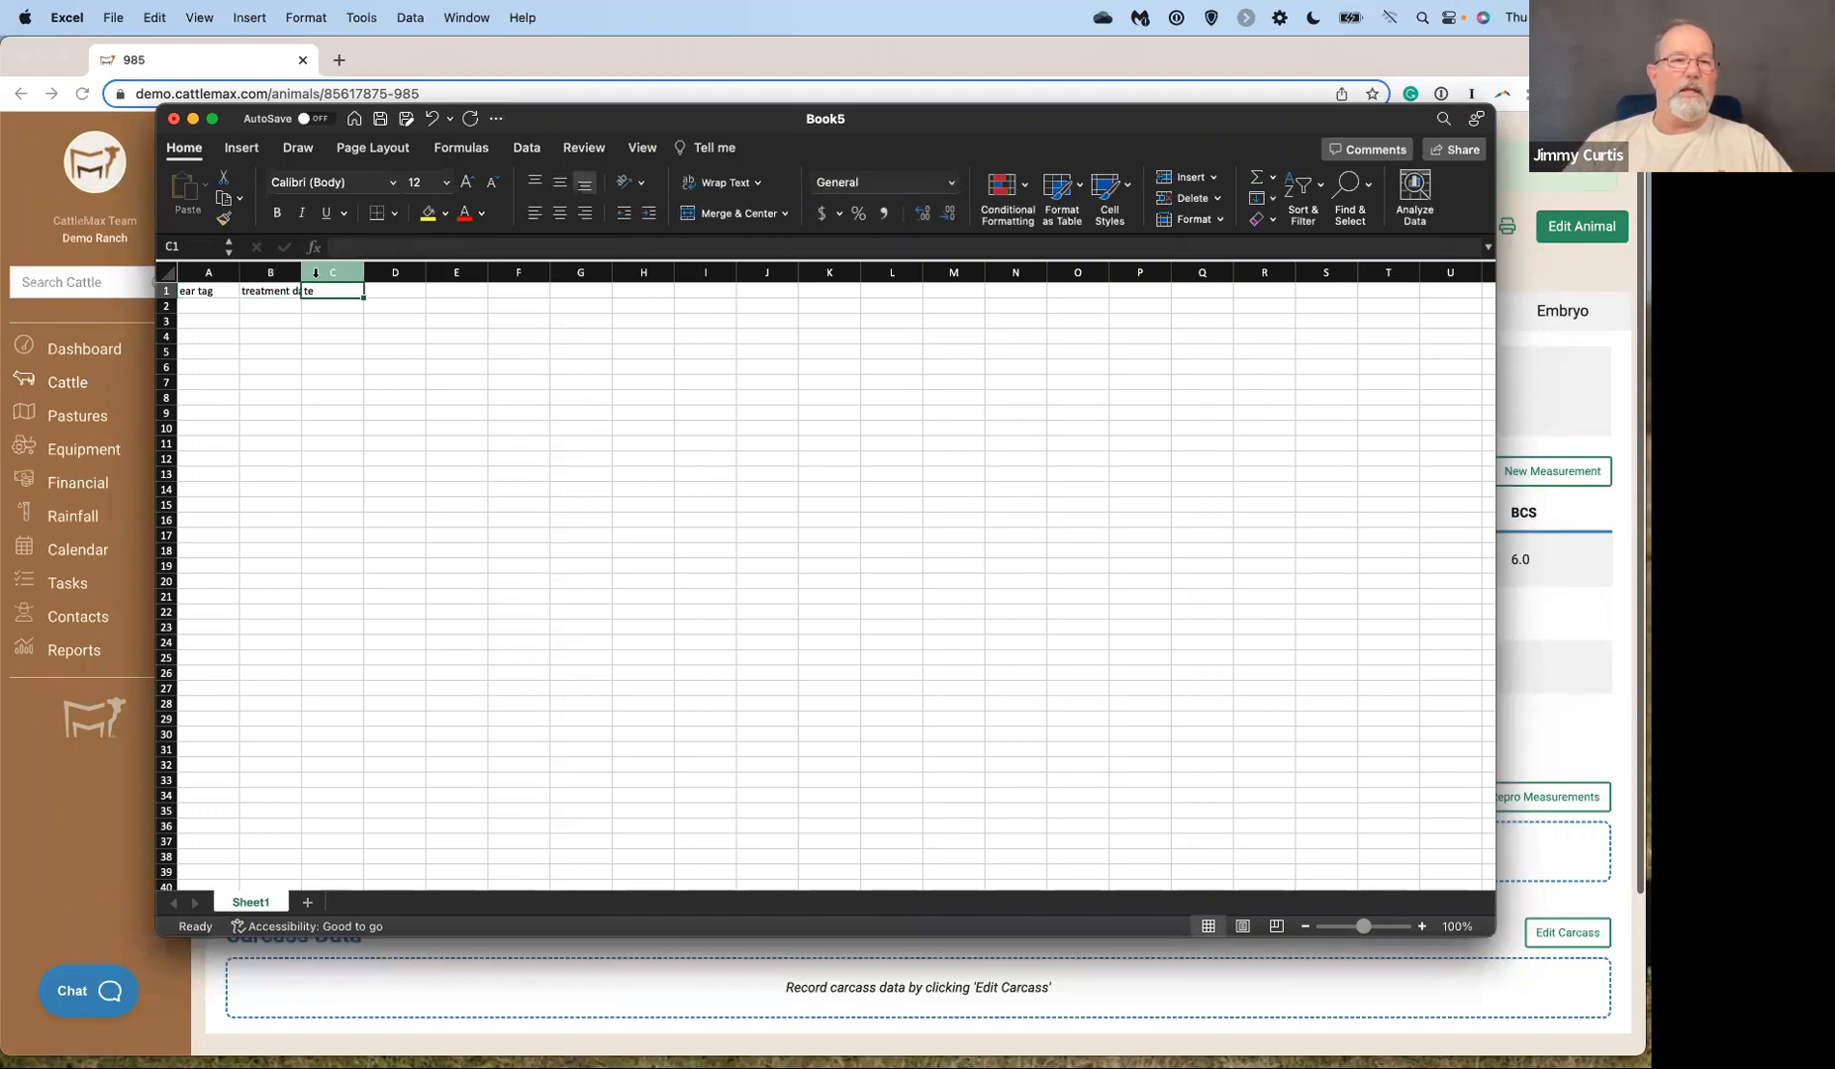
{"action": "left_click_drag", "start_coordinate": [302, 273], "coordinate": [315, 273]}
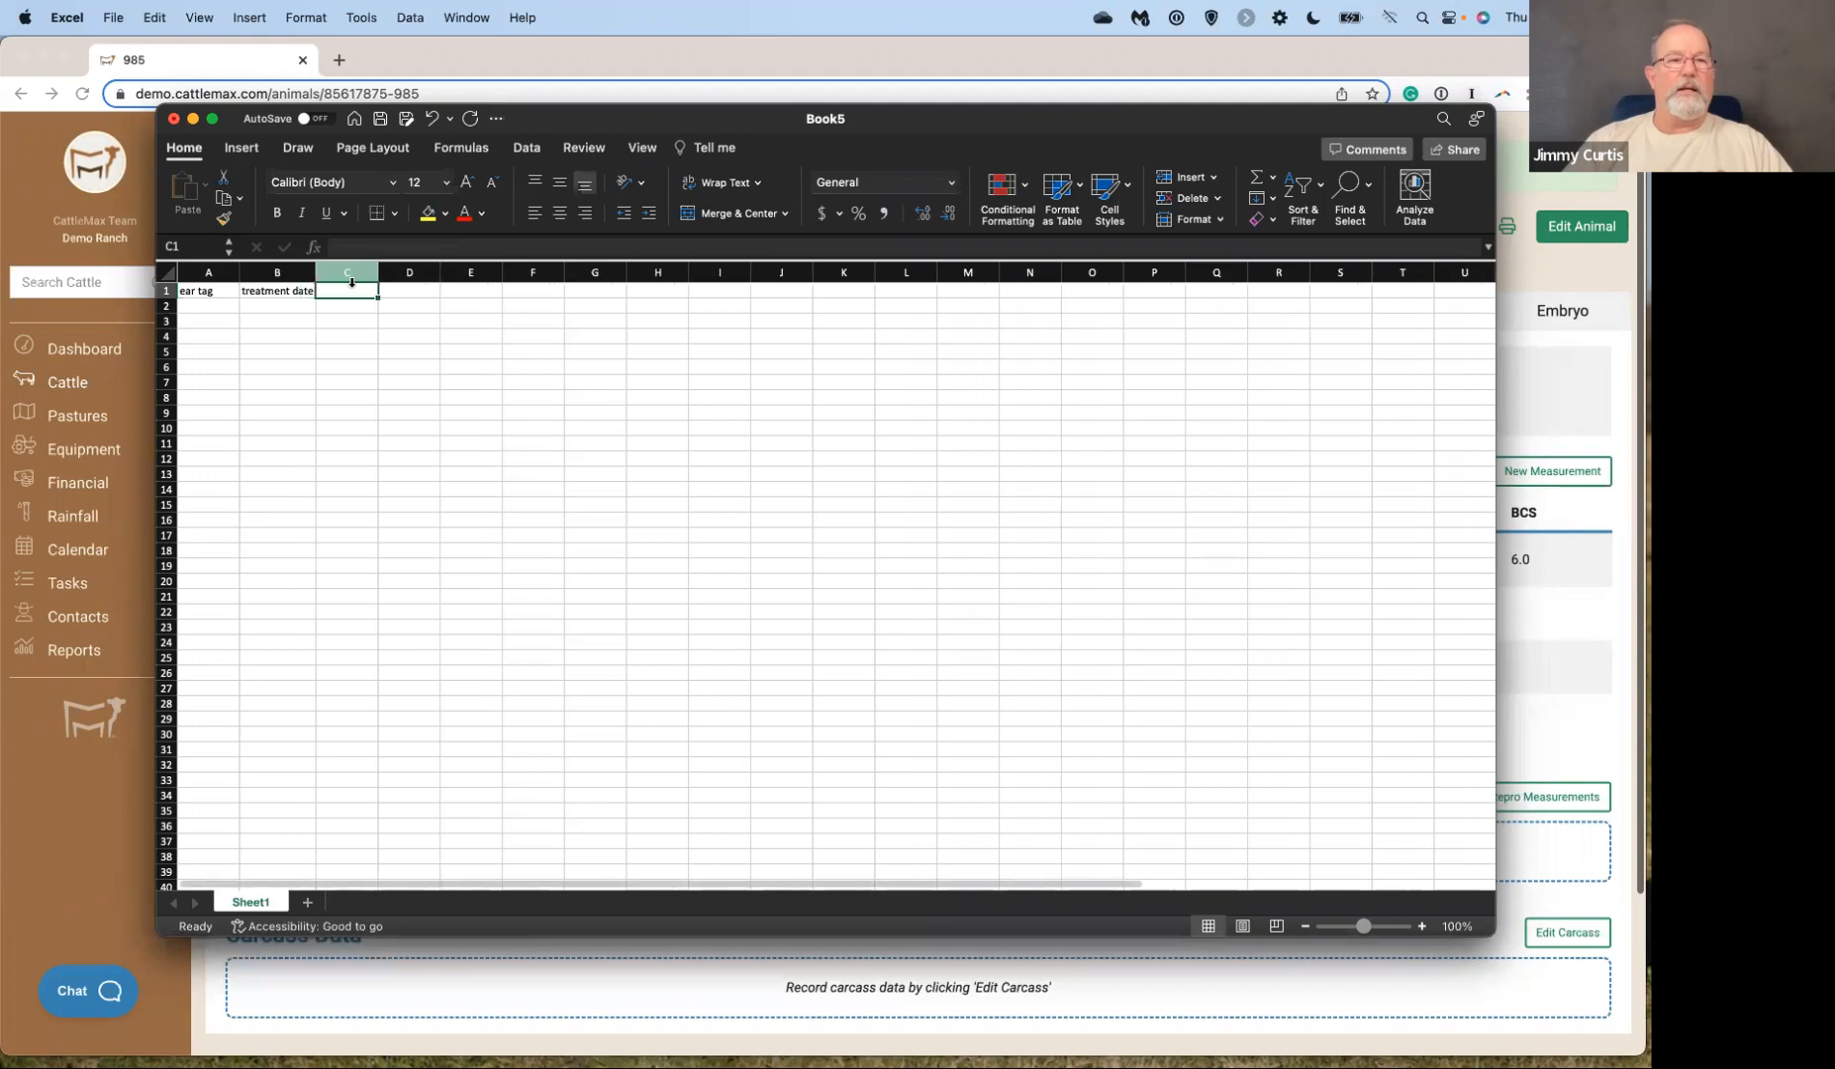
Add the headers medication and category in cells C1 and D1.
{"action": "type", "text": "medi"}
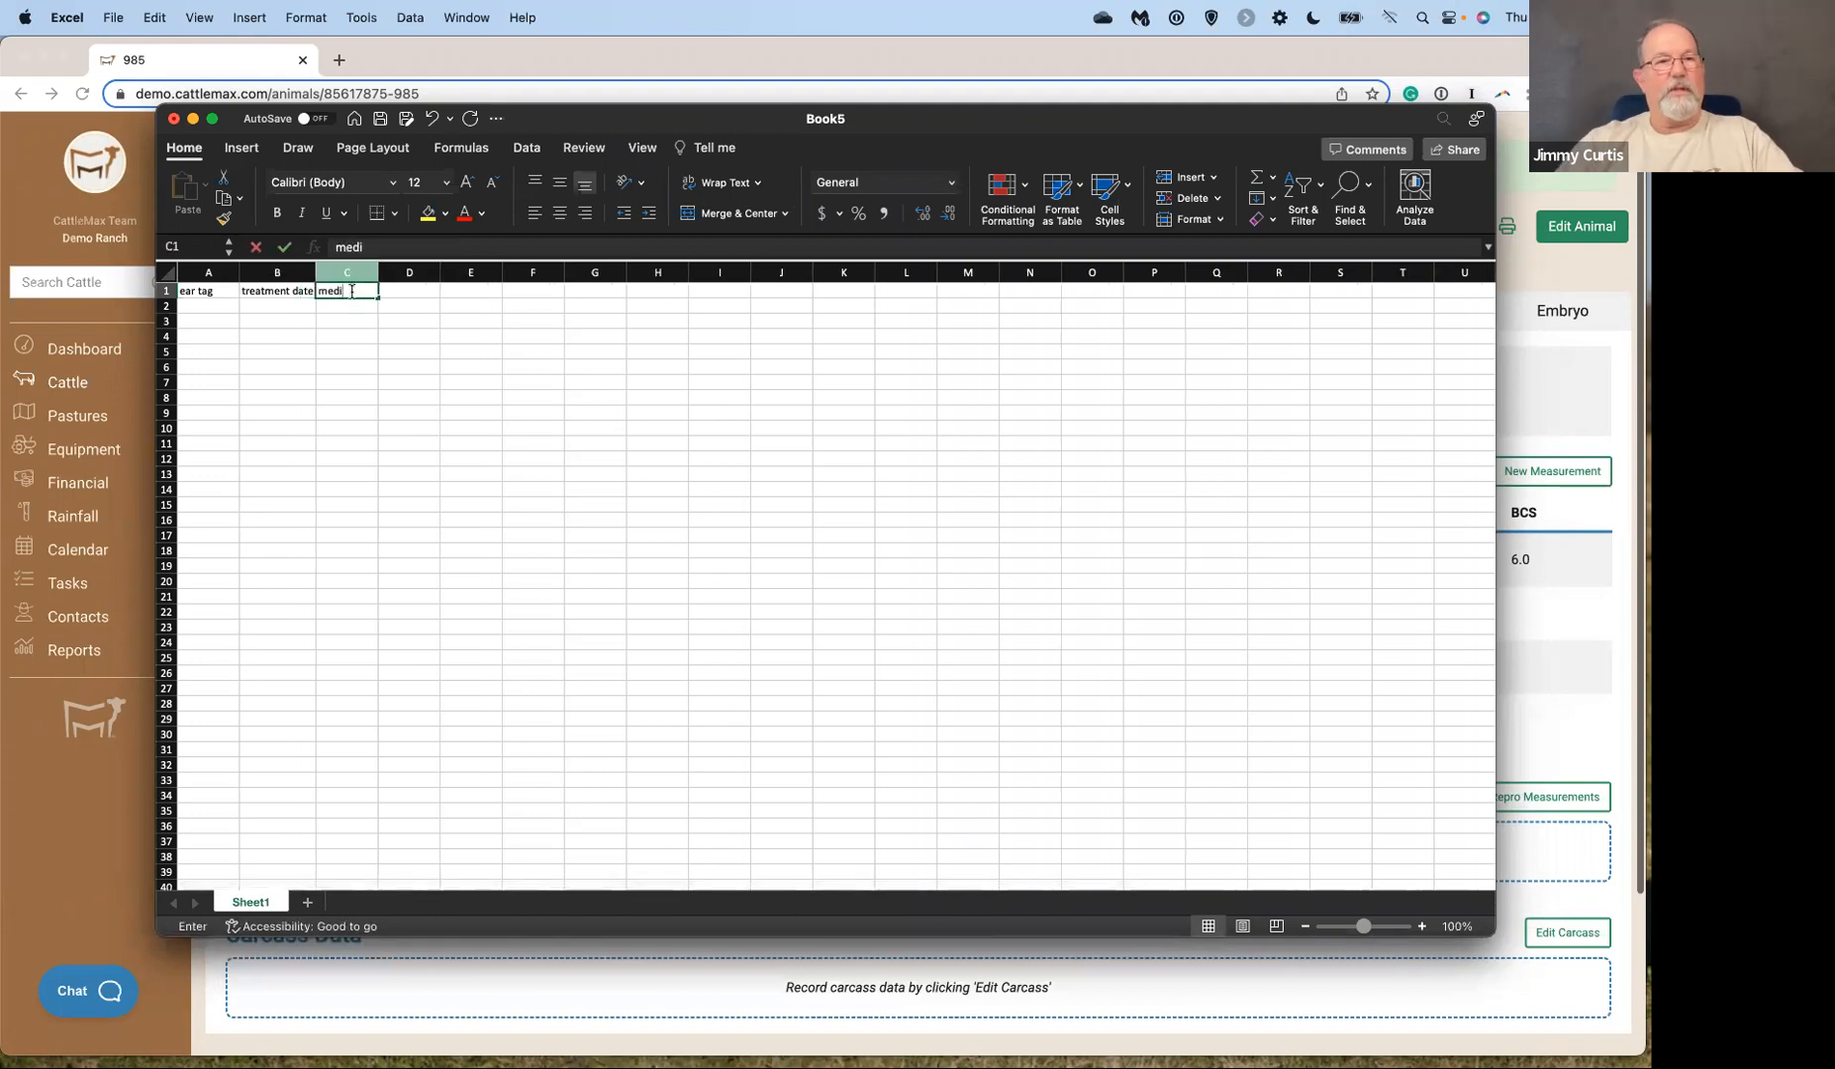
{"action": "type", "text": "cation"}
{"action": "key", "text": "Tab"}
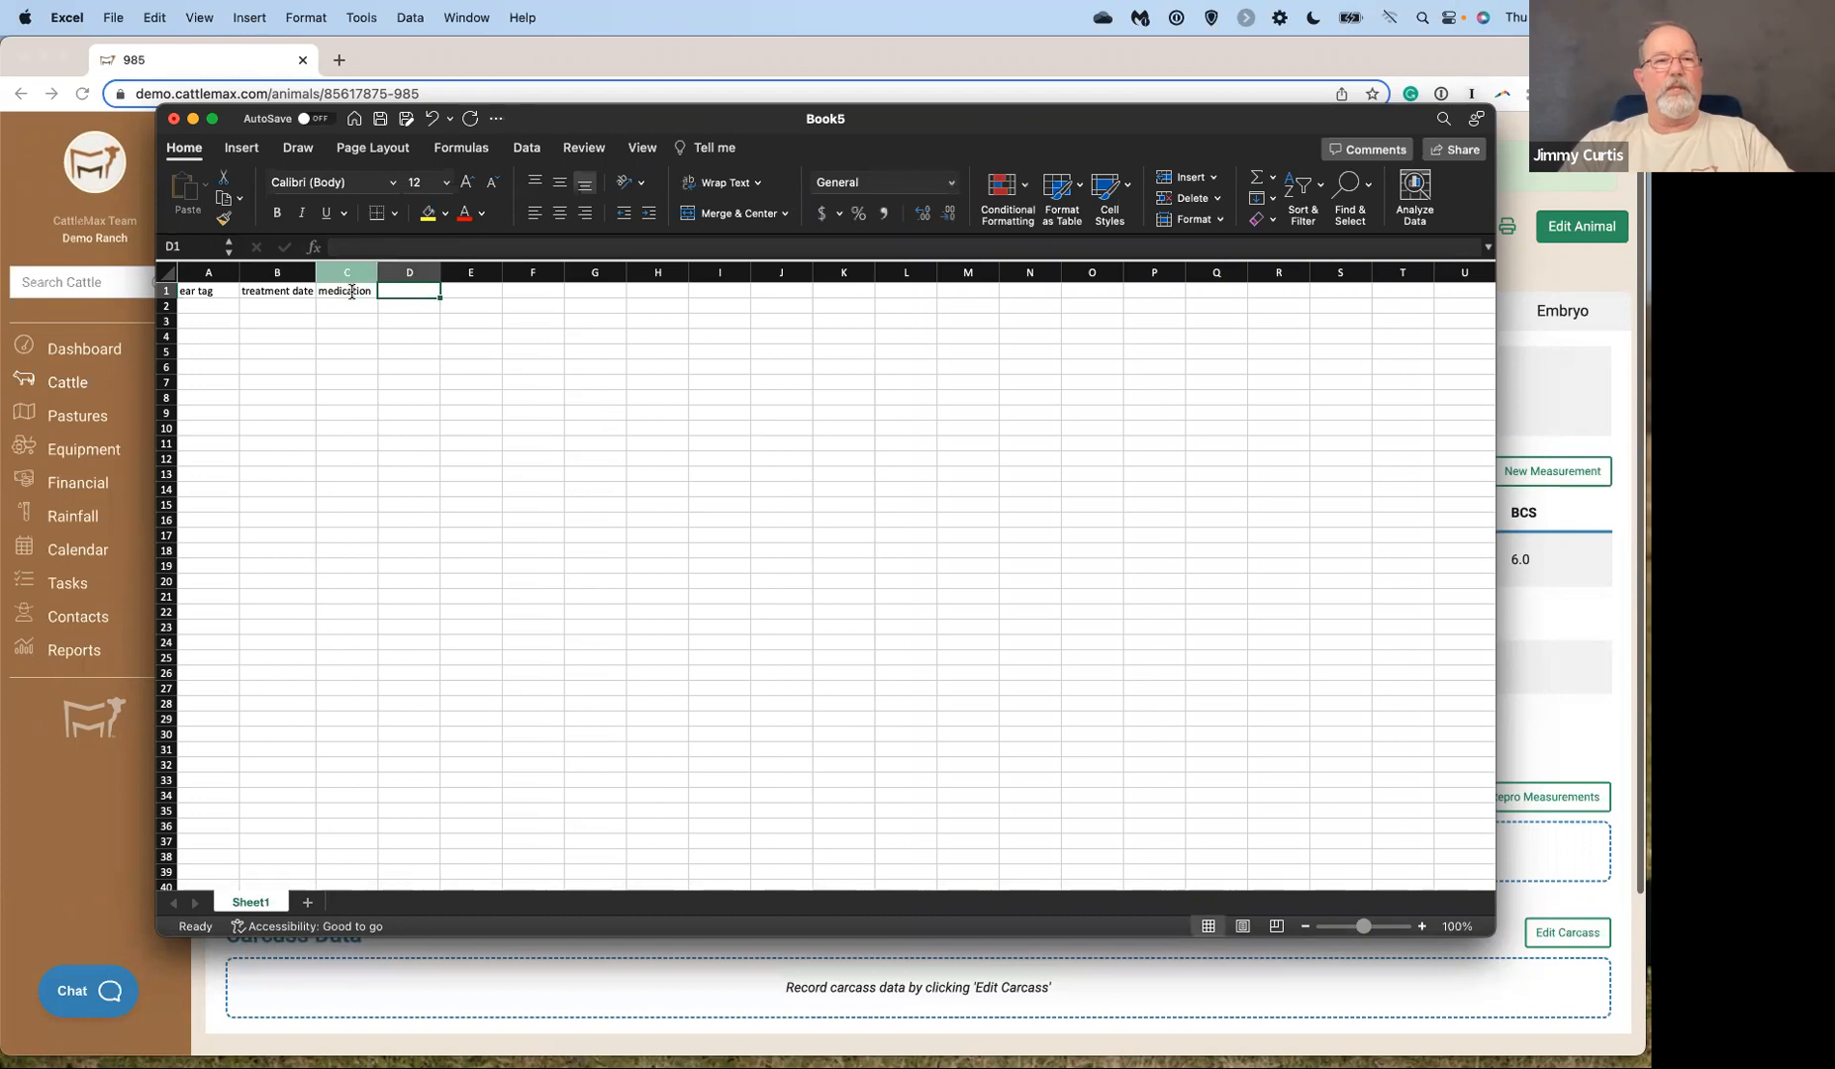
{"action": "type", "text": "category"}
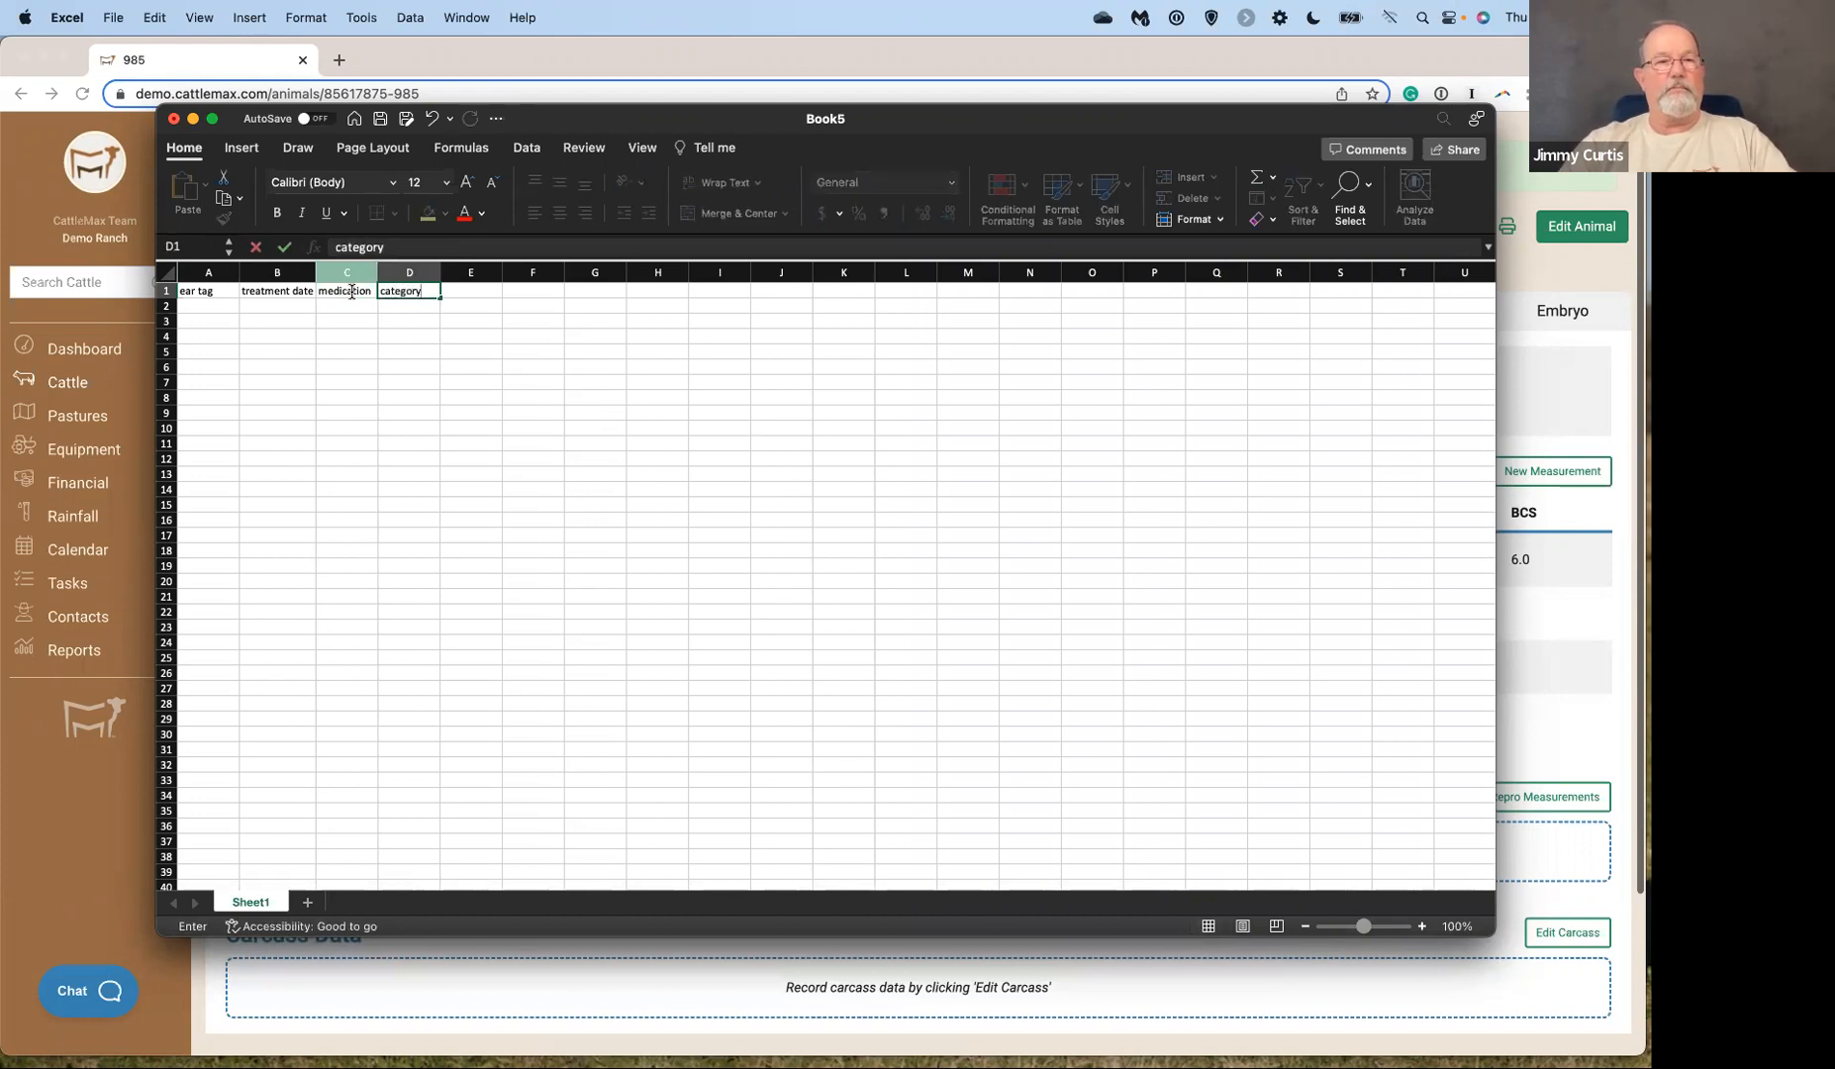
{"action": "key", "text": "Tab"}
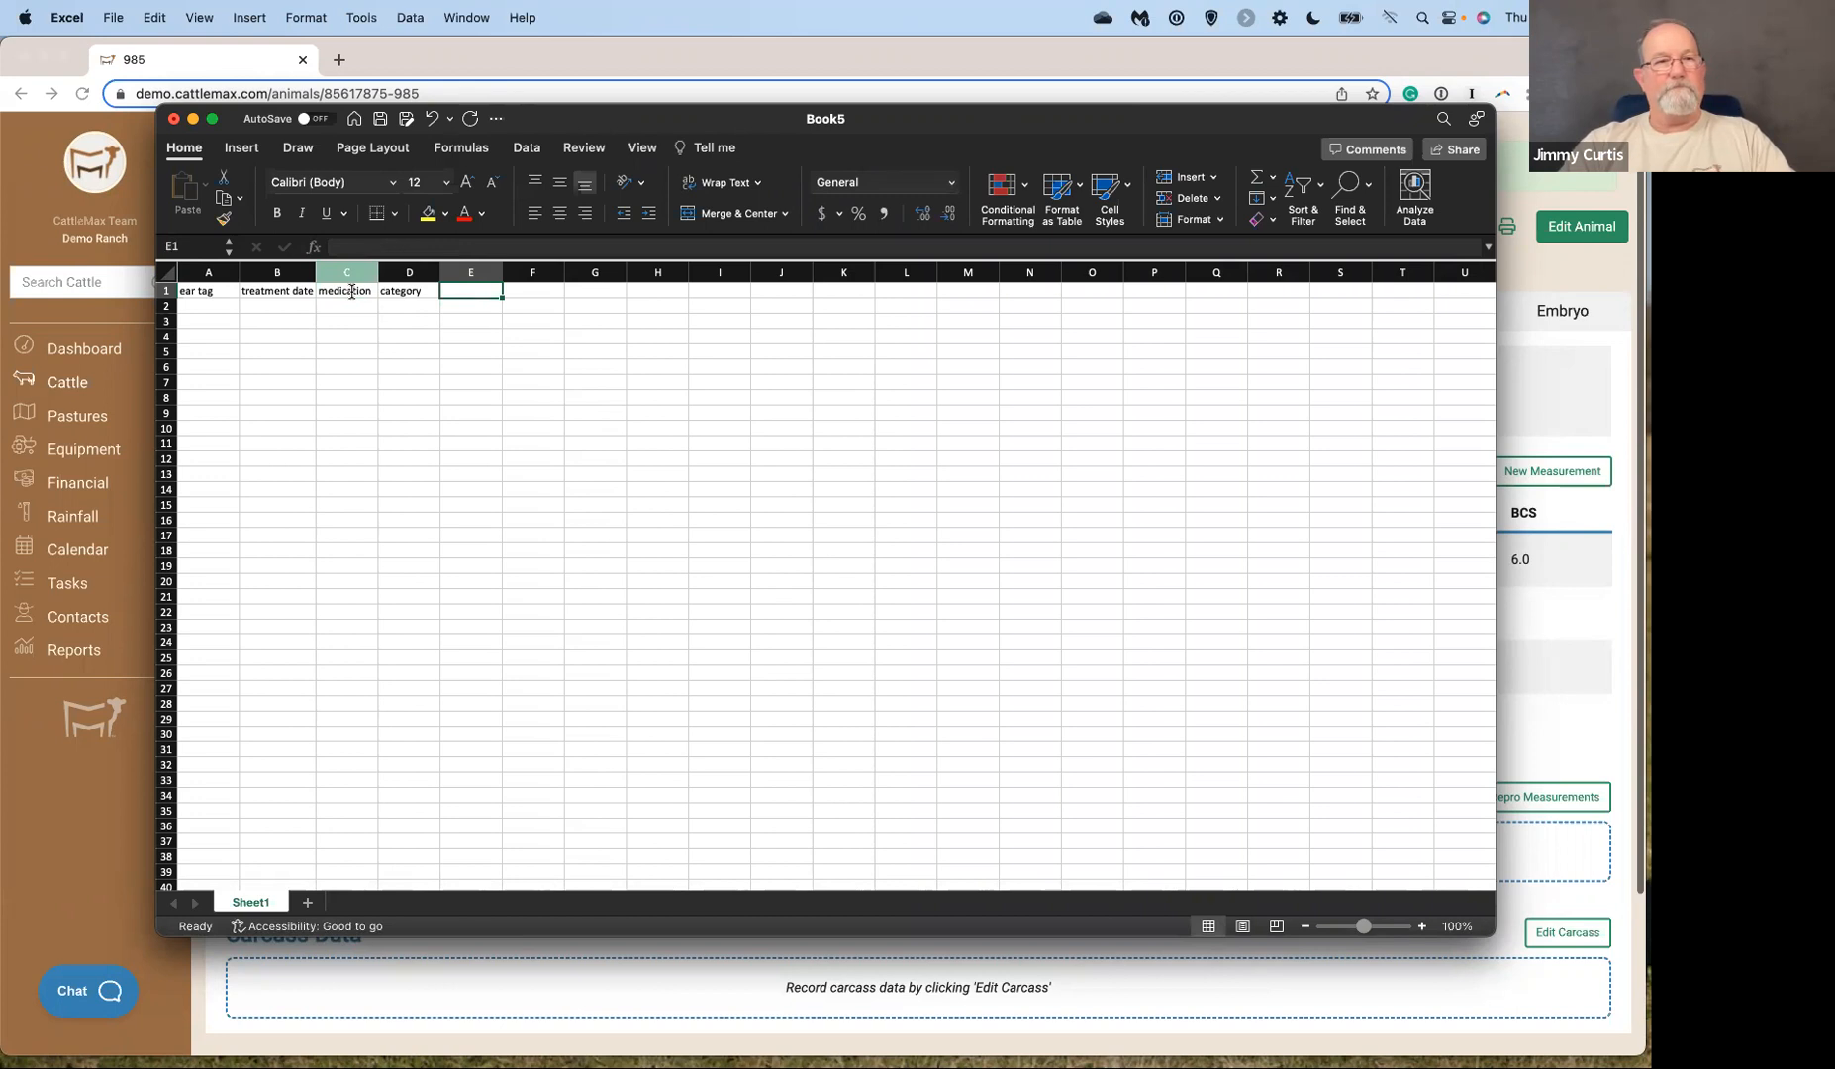
Fill row 2 with ear tag 2K, treatment date 10-15-2022, medication Longrange and category Dewormer.
{"action": "left_click", "coordinate": [199, 310]}
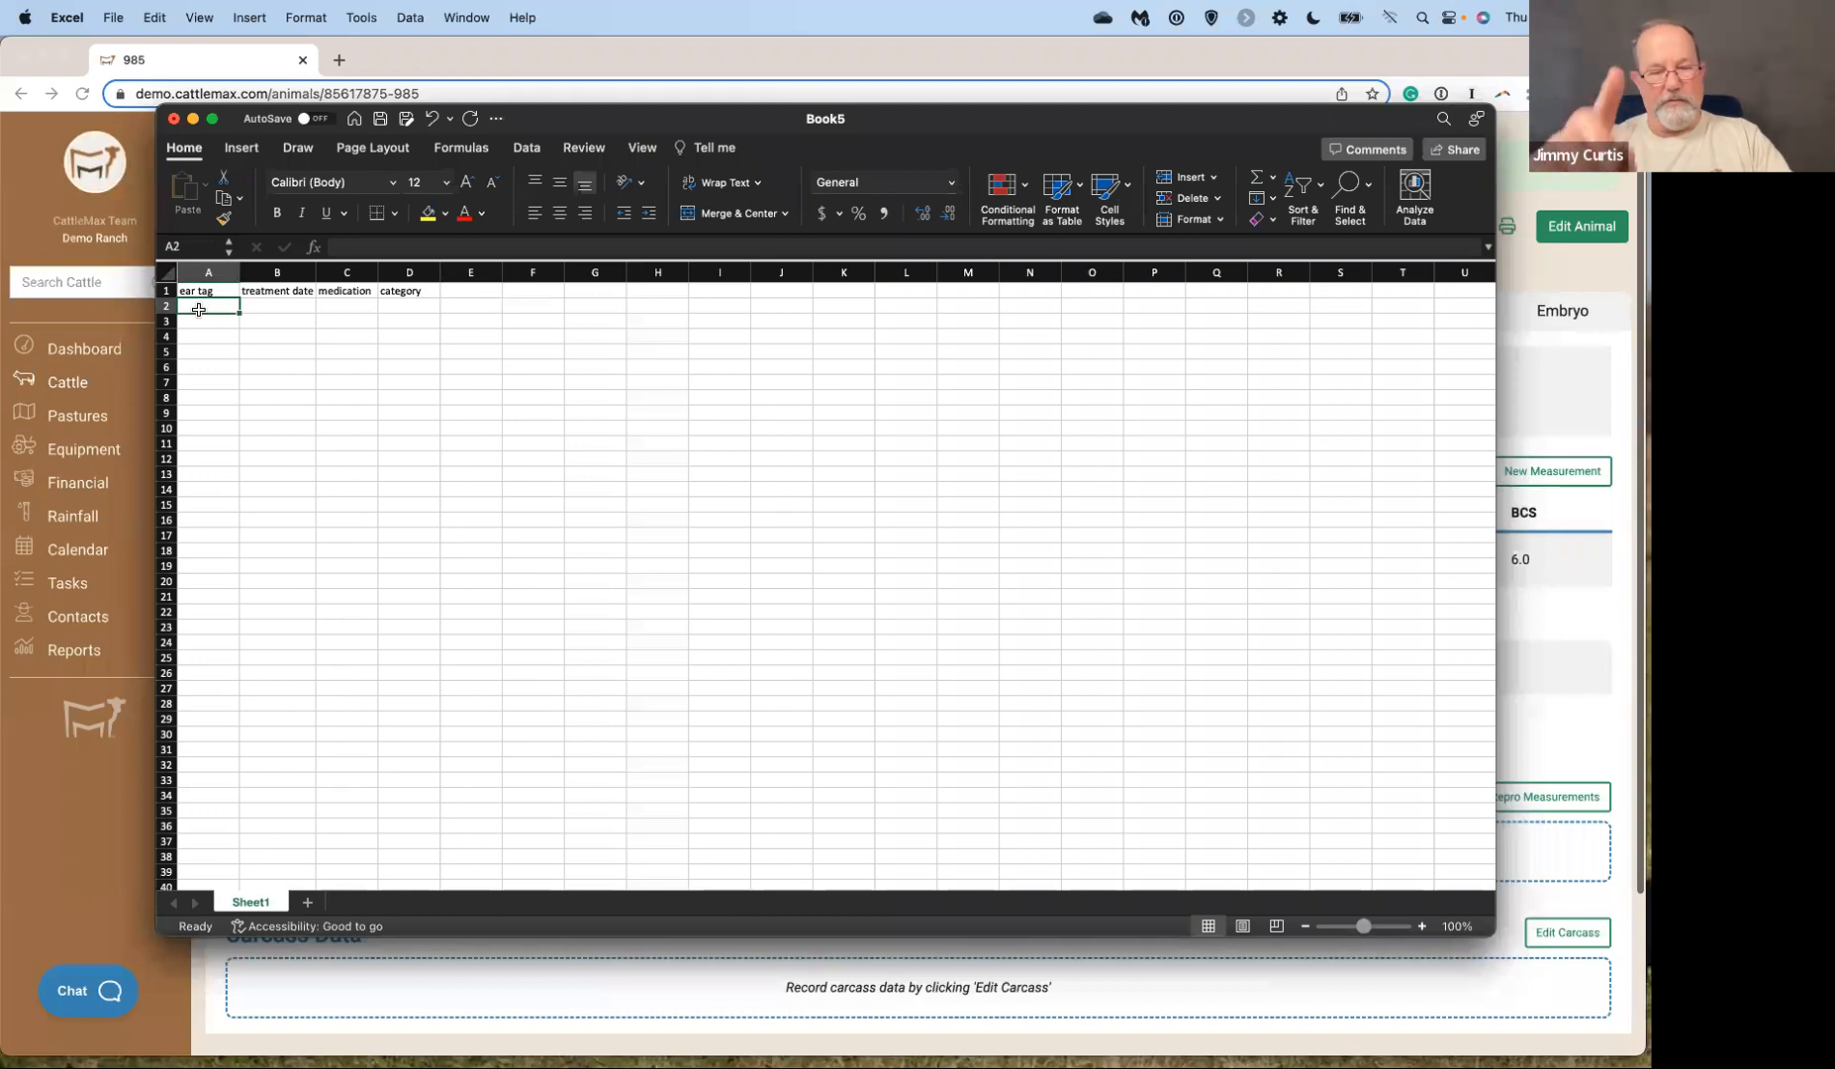
{"action": "type", "text": "2K"}
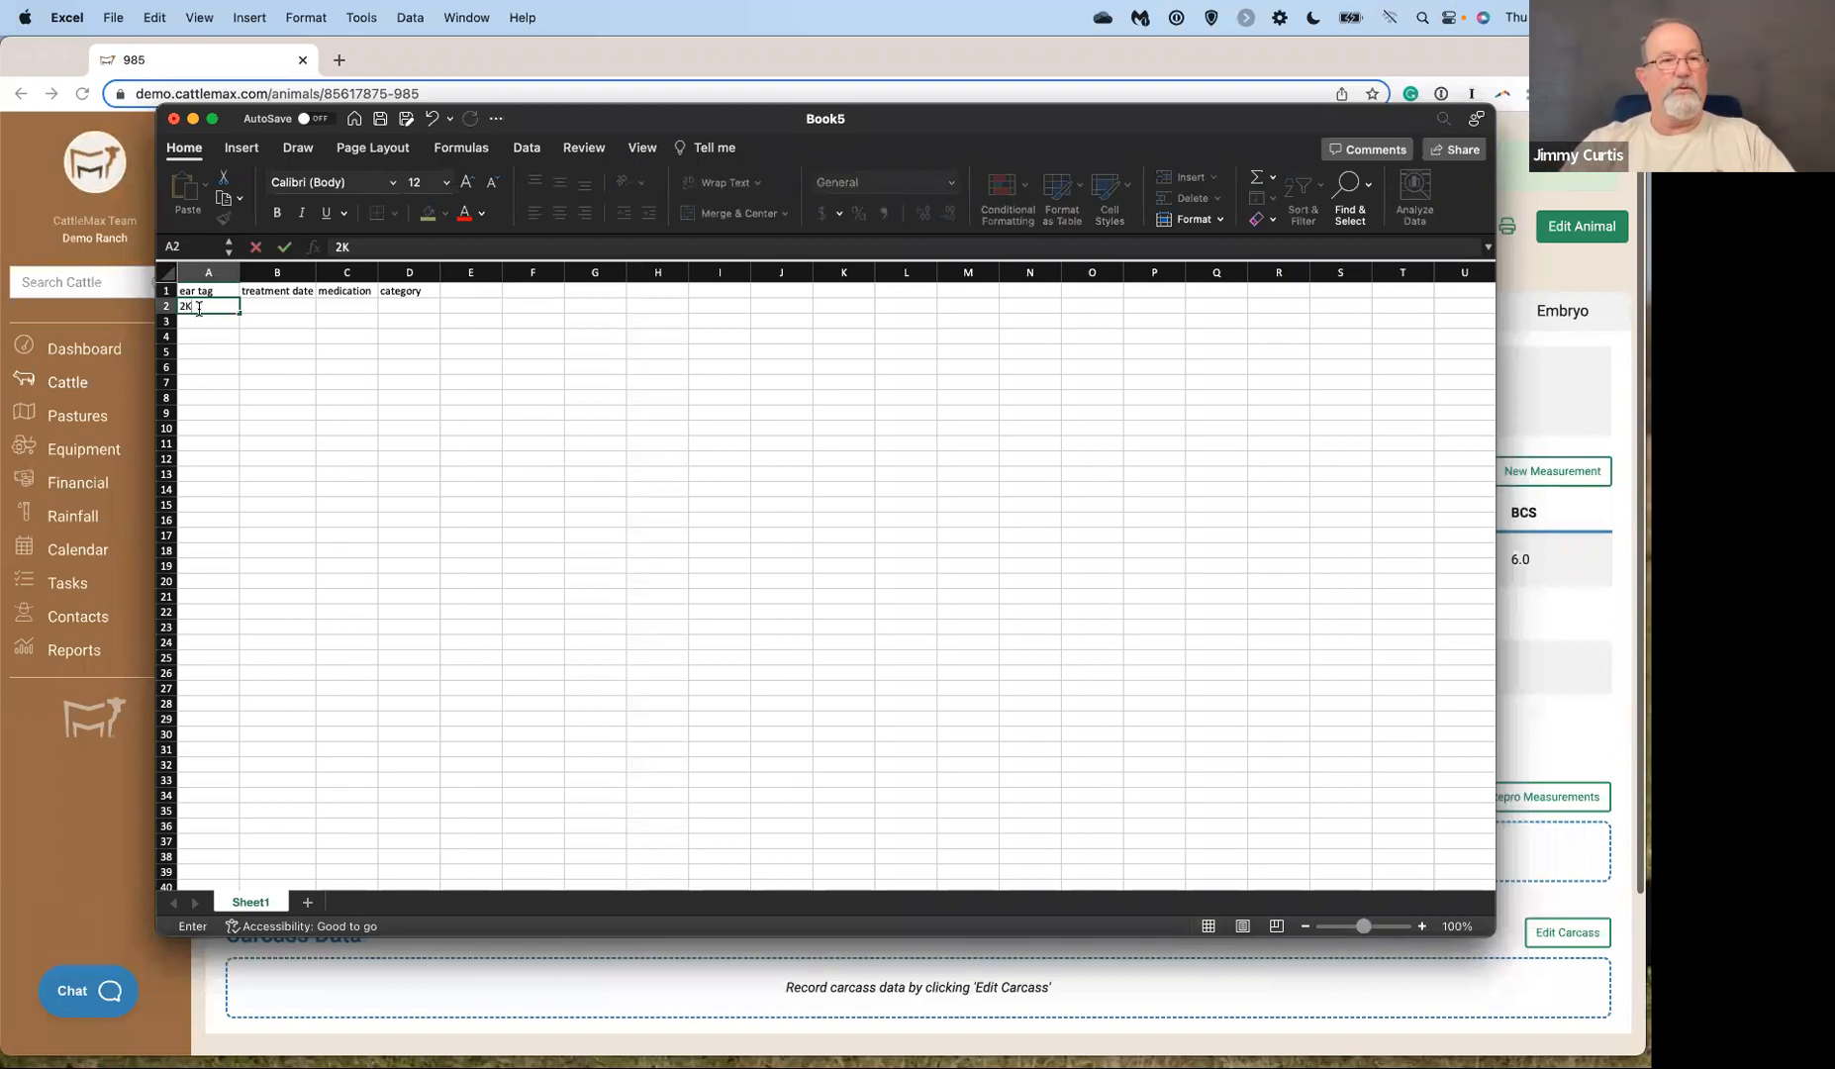
{"action": "key", "text": "Tab"}
{"action": "type", "text": "10-15"}
{"action": "type", "text": "-2022"}
{"action": "key", "text": "Tab"}
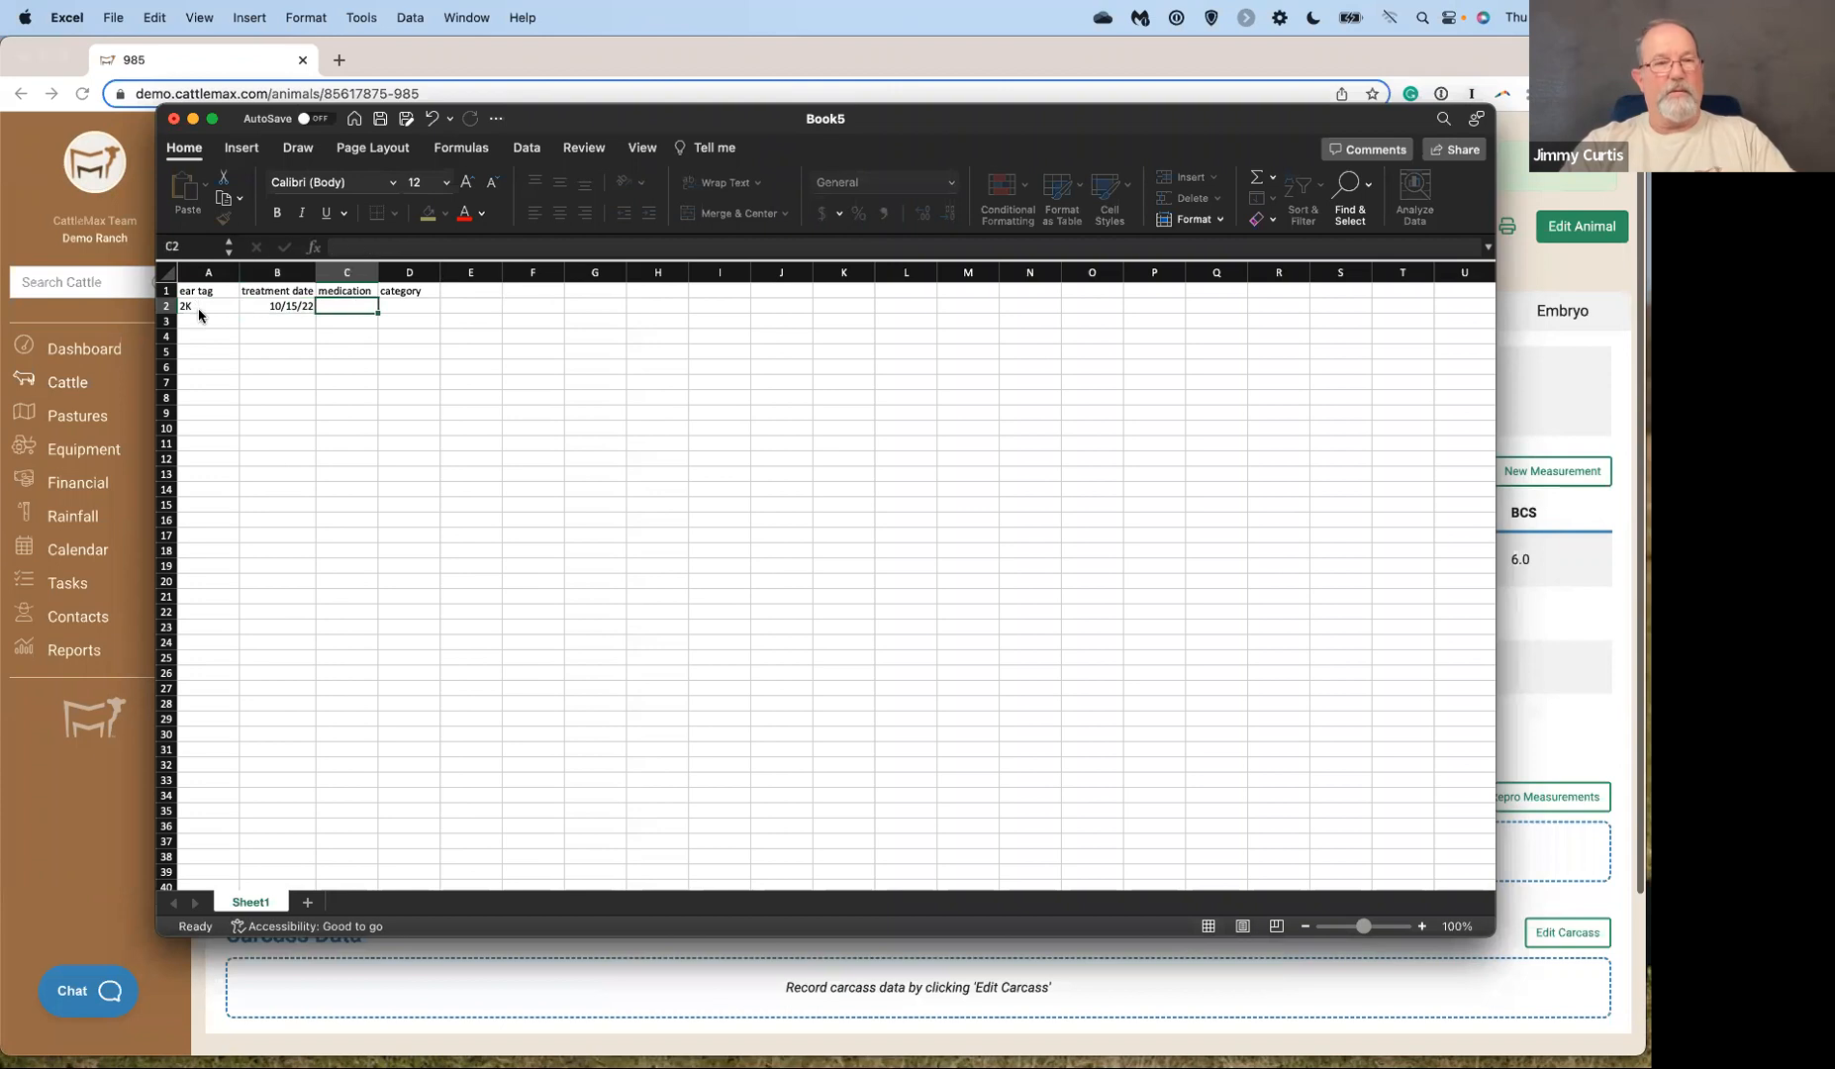
{"action": "type", "text": "Long"}
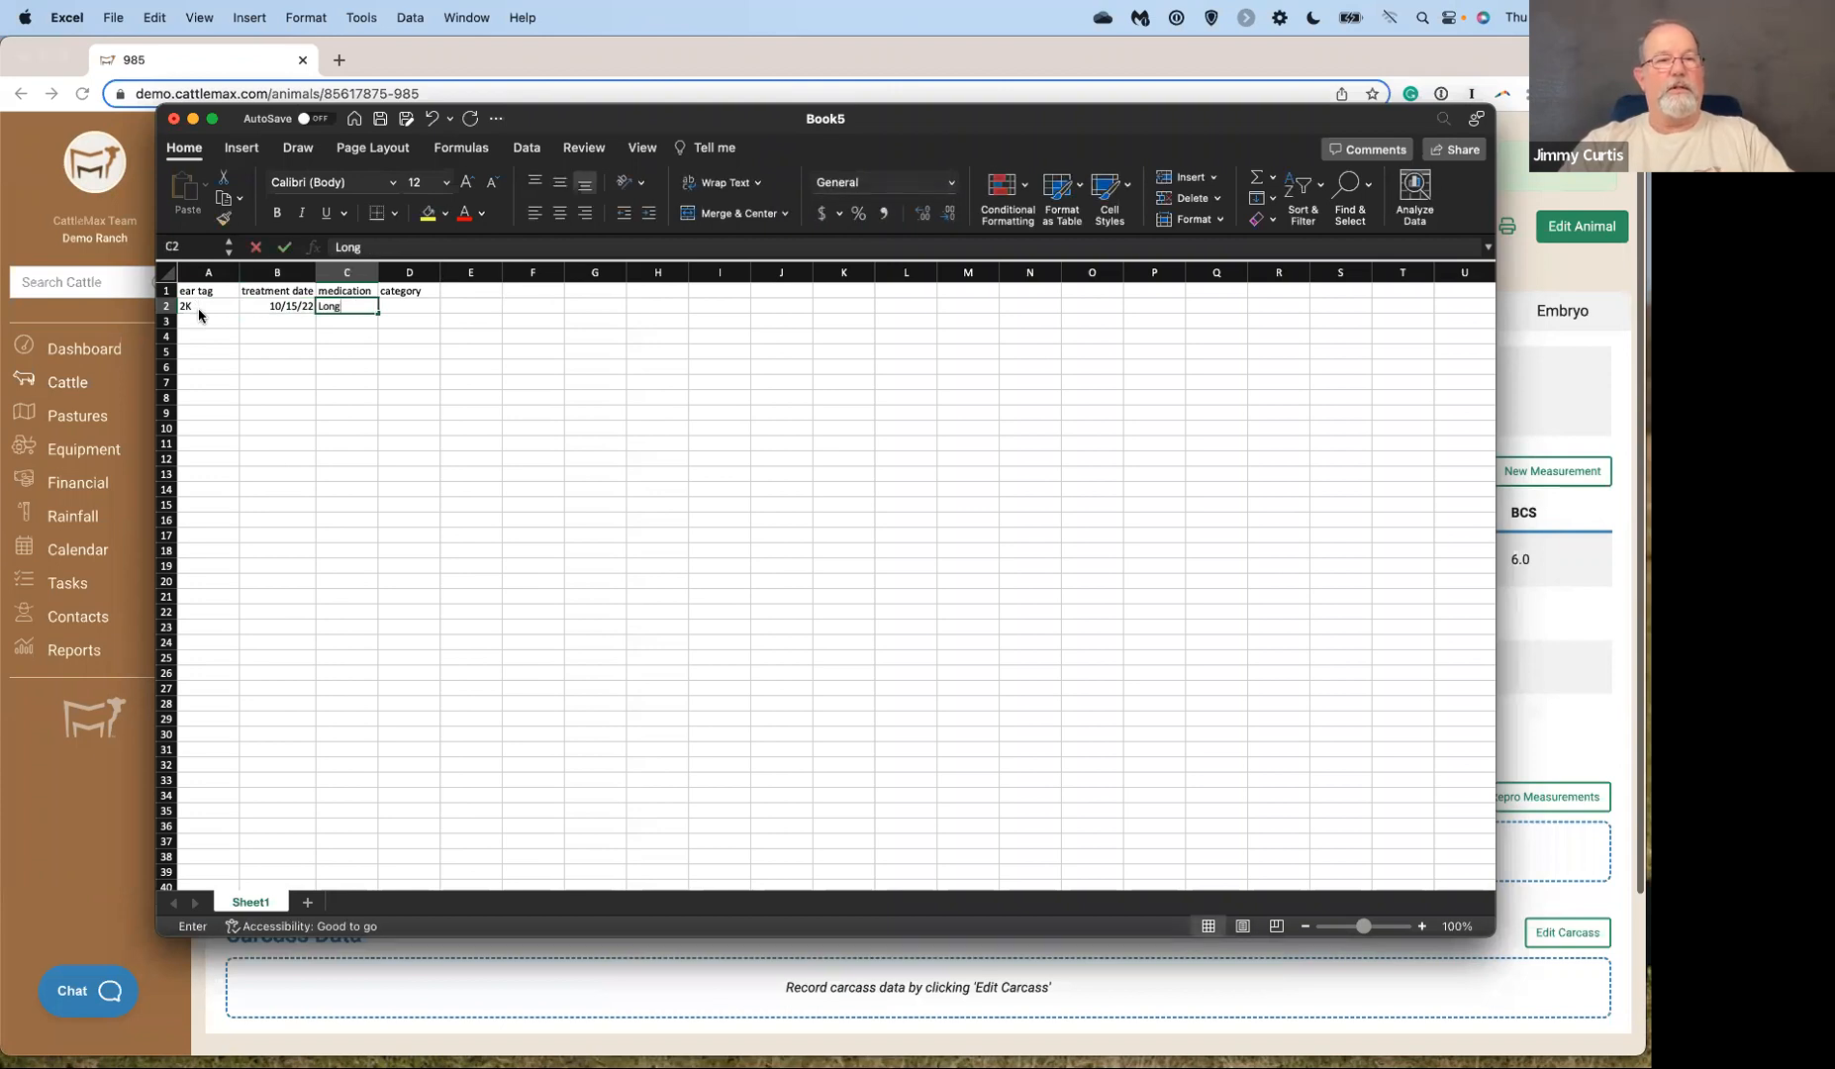
{"action": "type", "text": "ran"}
{"action": "type", "text": "nge"}
{"action": "key", "text": "Tab"}
{"action": "type", "text": "Dewormer"}
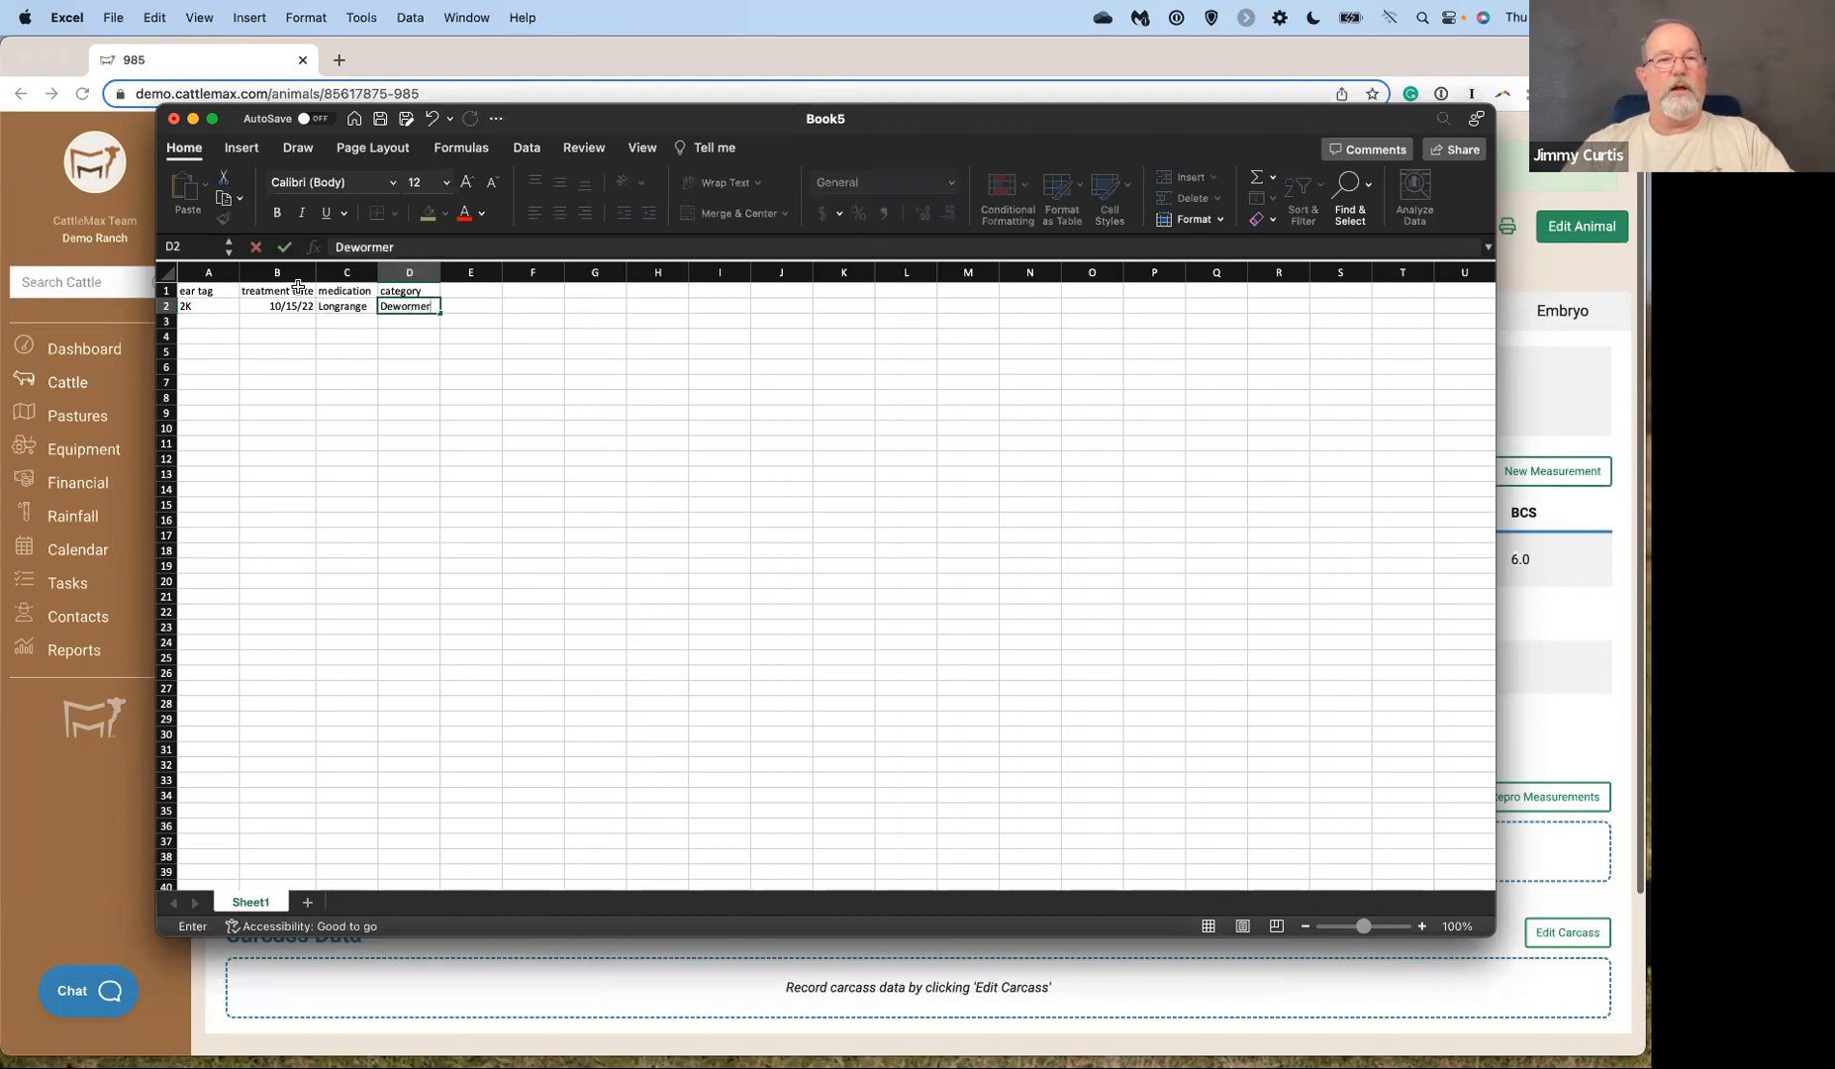
Add an applied by header in E1 and enter the first name of the person who gave the treatment in E2.
{"action": "left_click", "coordinate": [473, 294]}
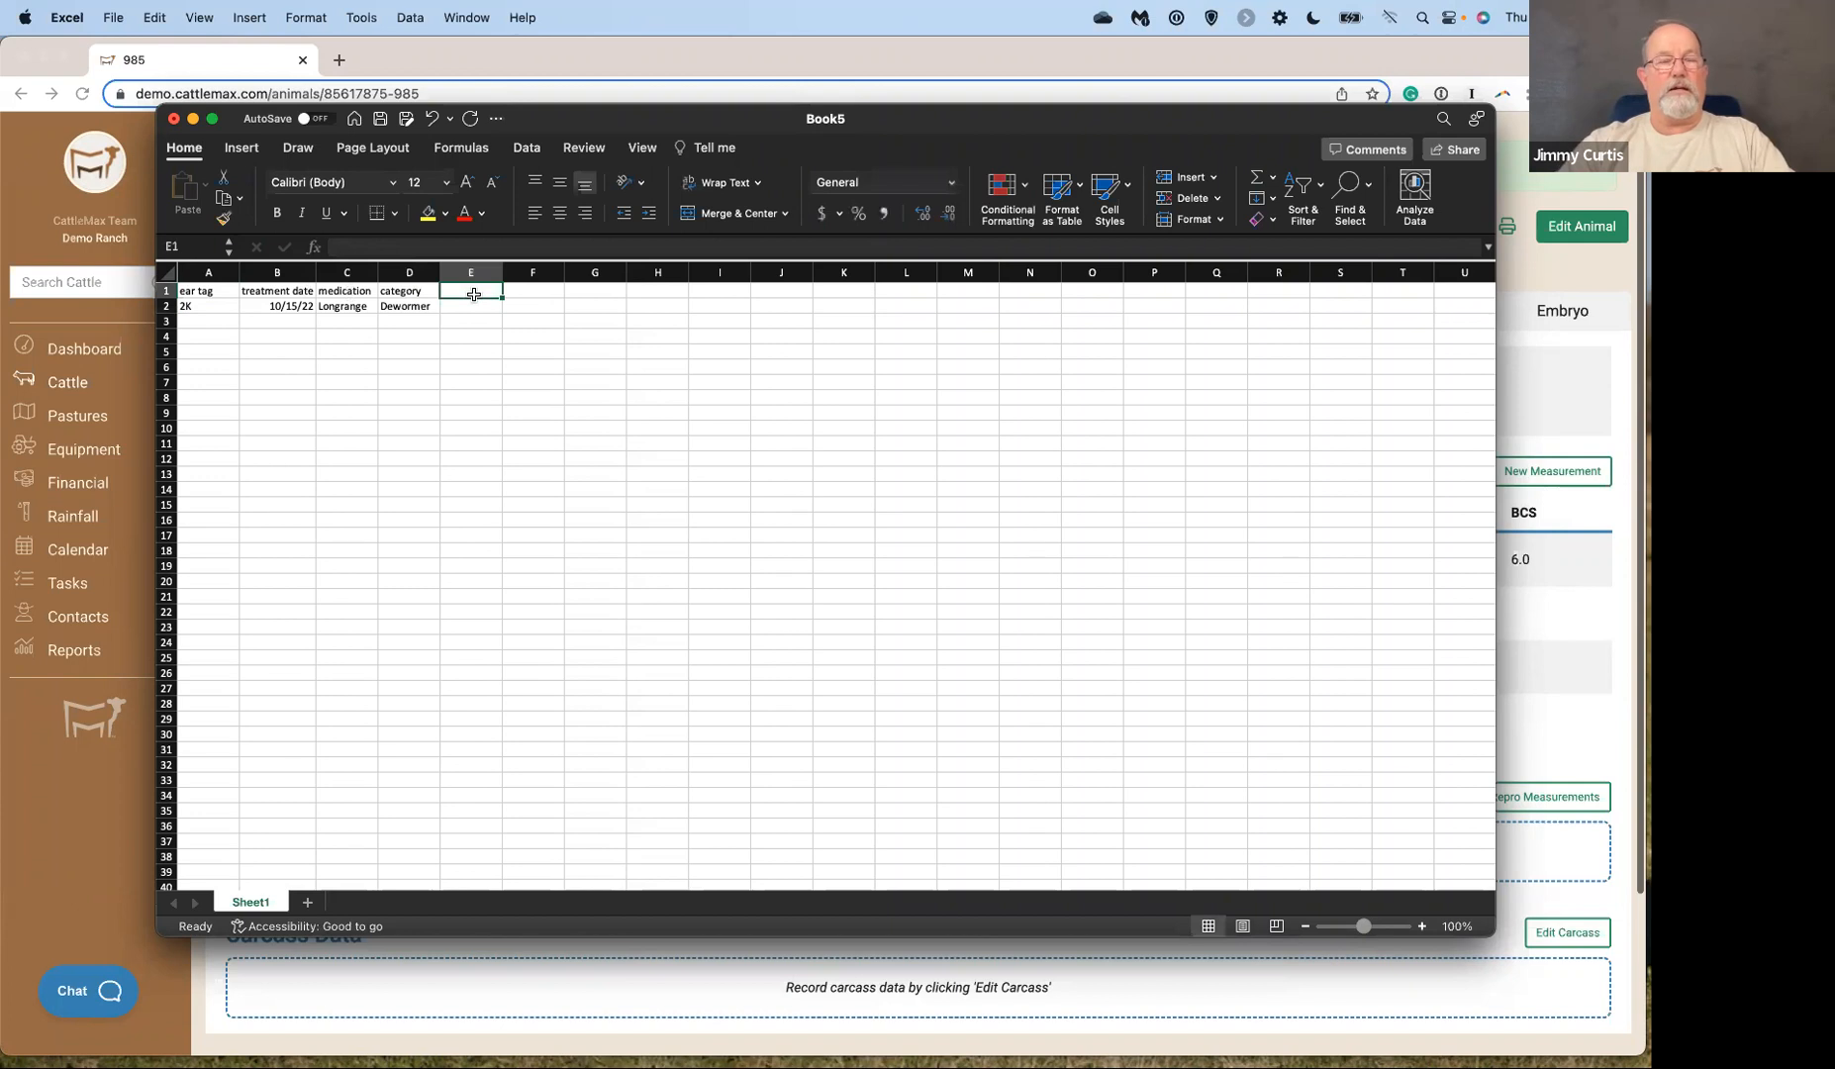
{"action": "type", "text": "applied by"}
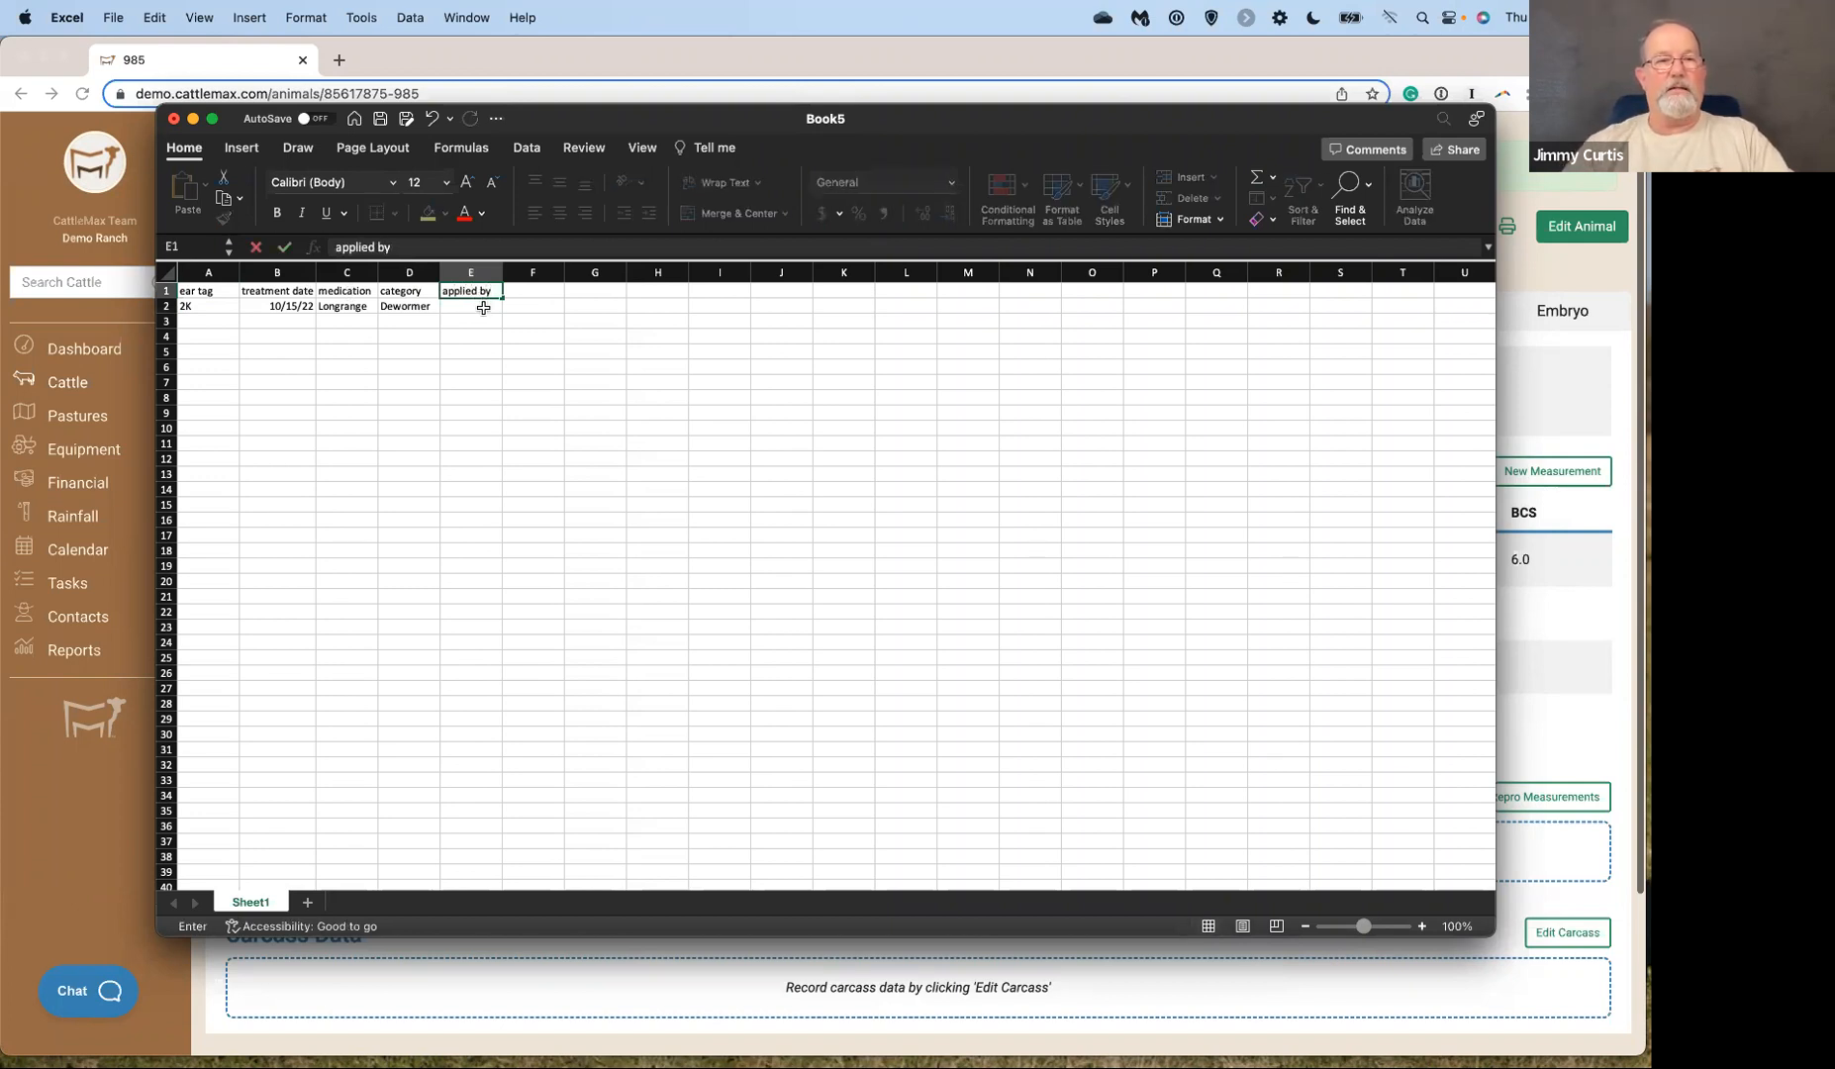
{"action": "left_click", "coordinate": [482, 307]}
{"action": "type", "text": "Jimm"}
{"action": "key", "text": "Return"}
Fill row 3 with 2K, Cattlemaster Gold, vaccine and the applicator's first name, leaving the date blank and widening the medication column.
{"action": "left_click", "coordinate": [210, 322]}
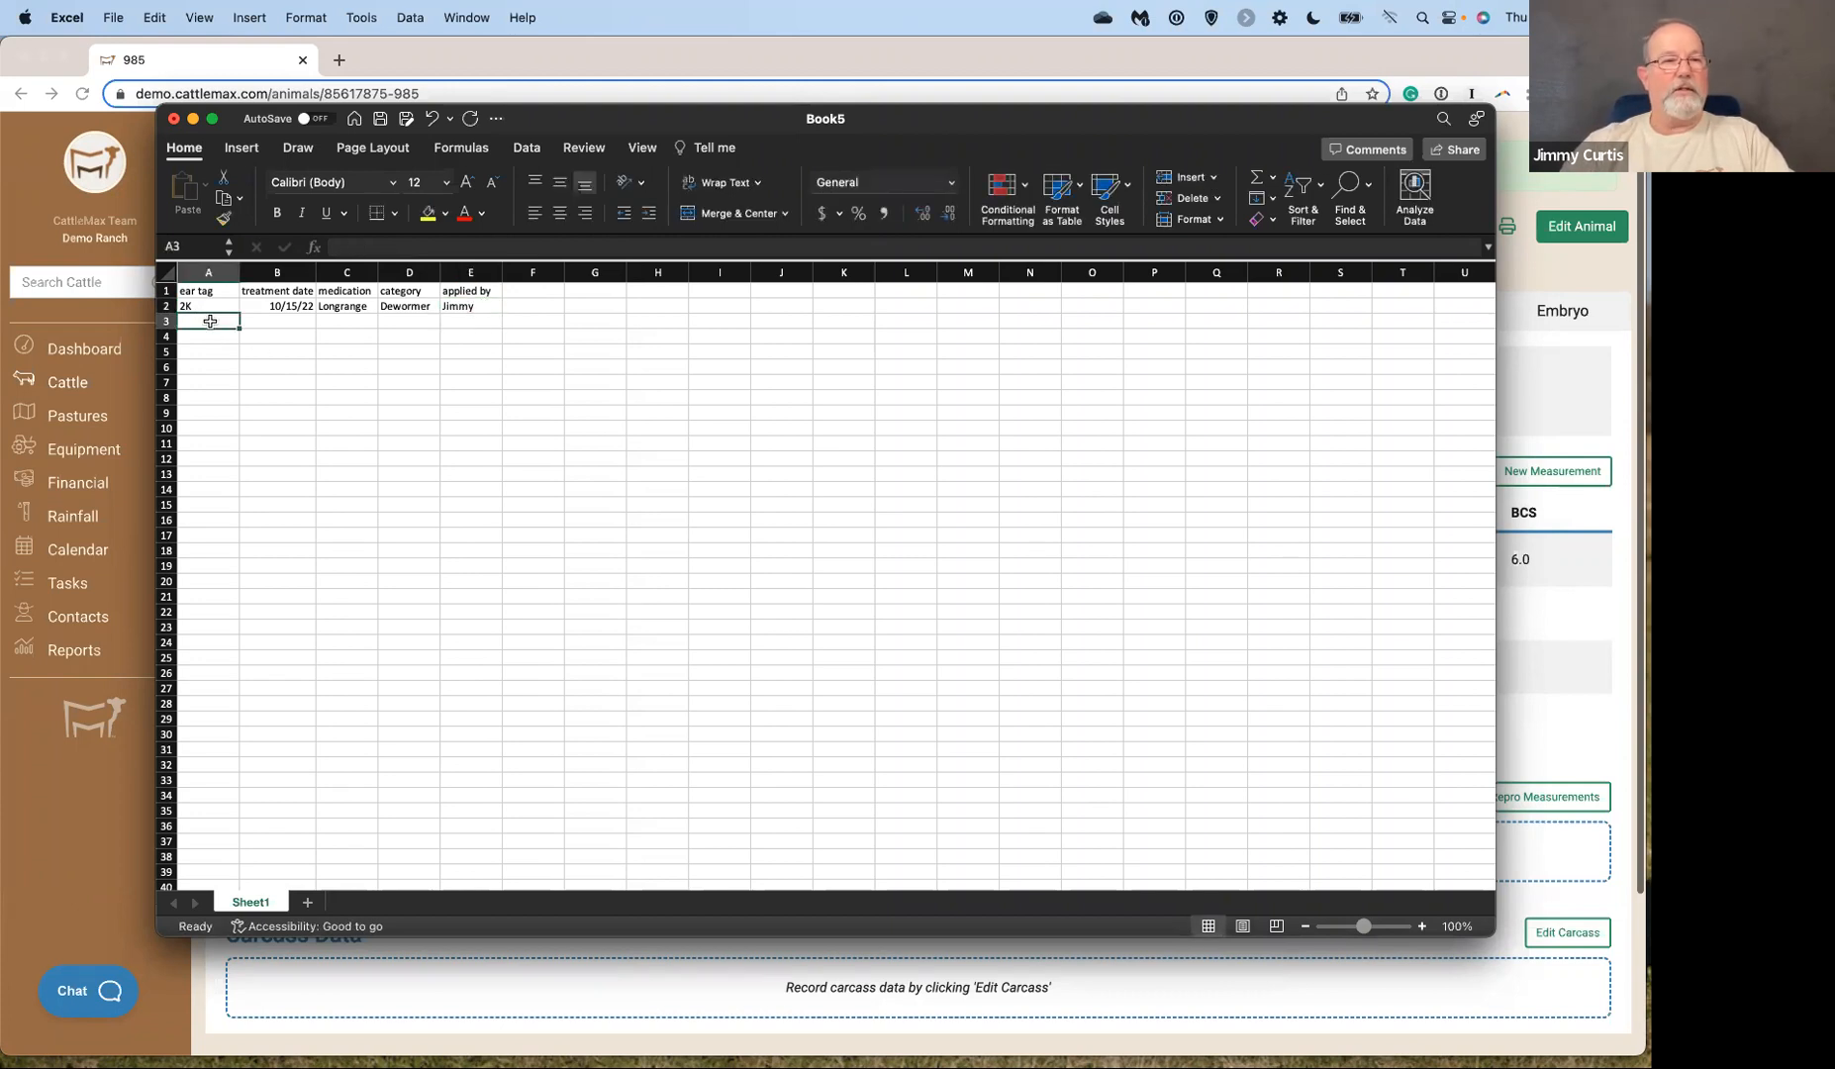
{"action": "type", "text": "2K"}
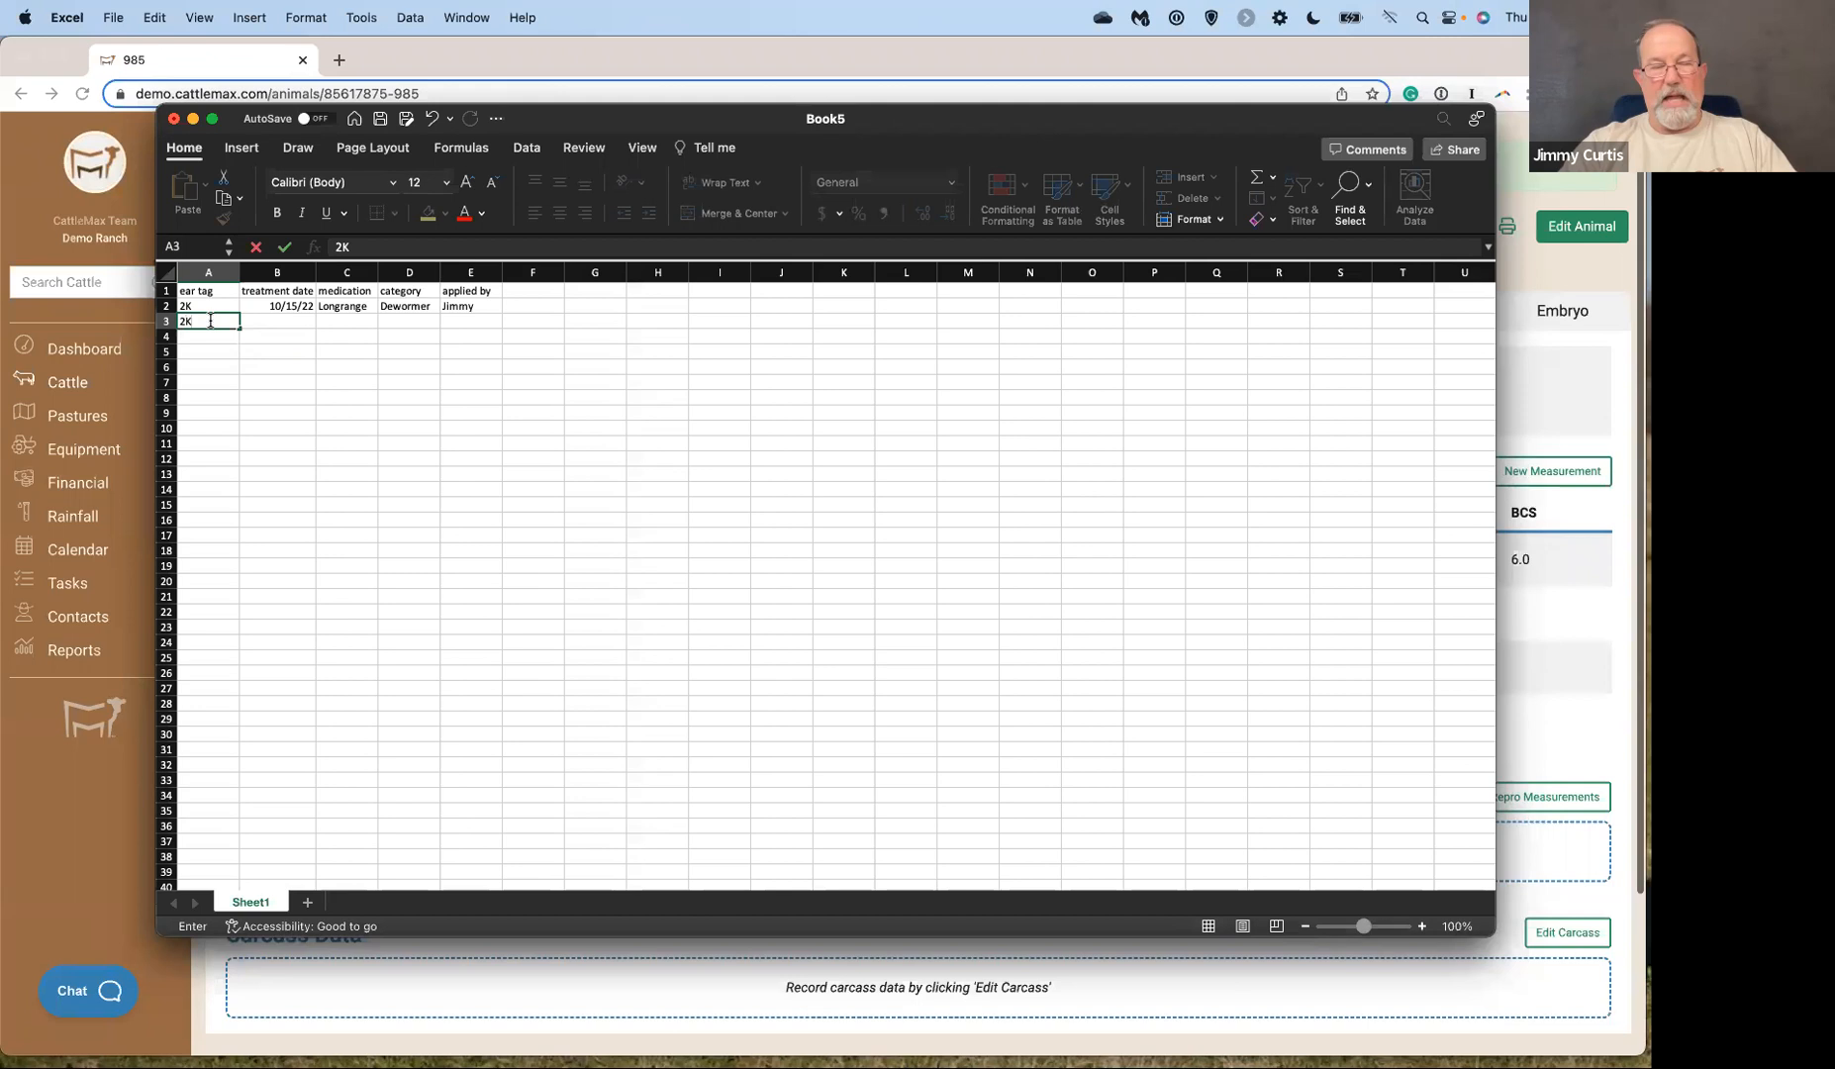
{"action": "key", "text": "Tab"}
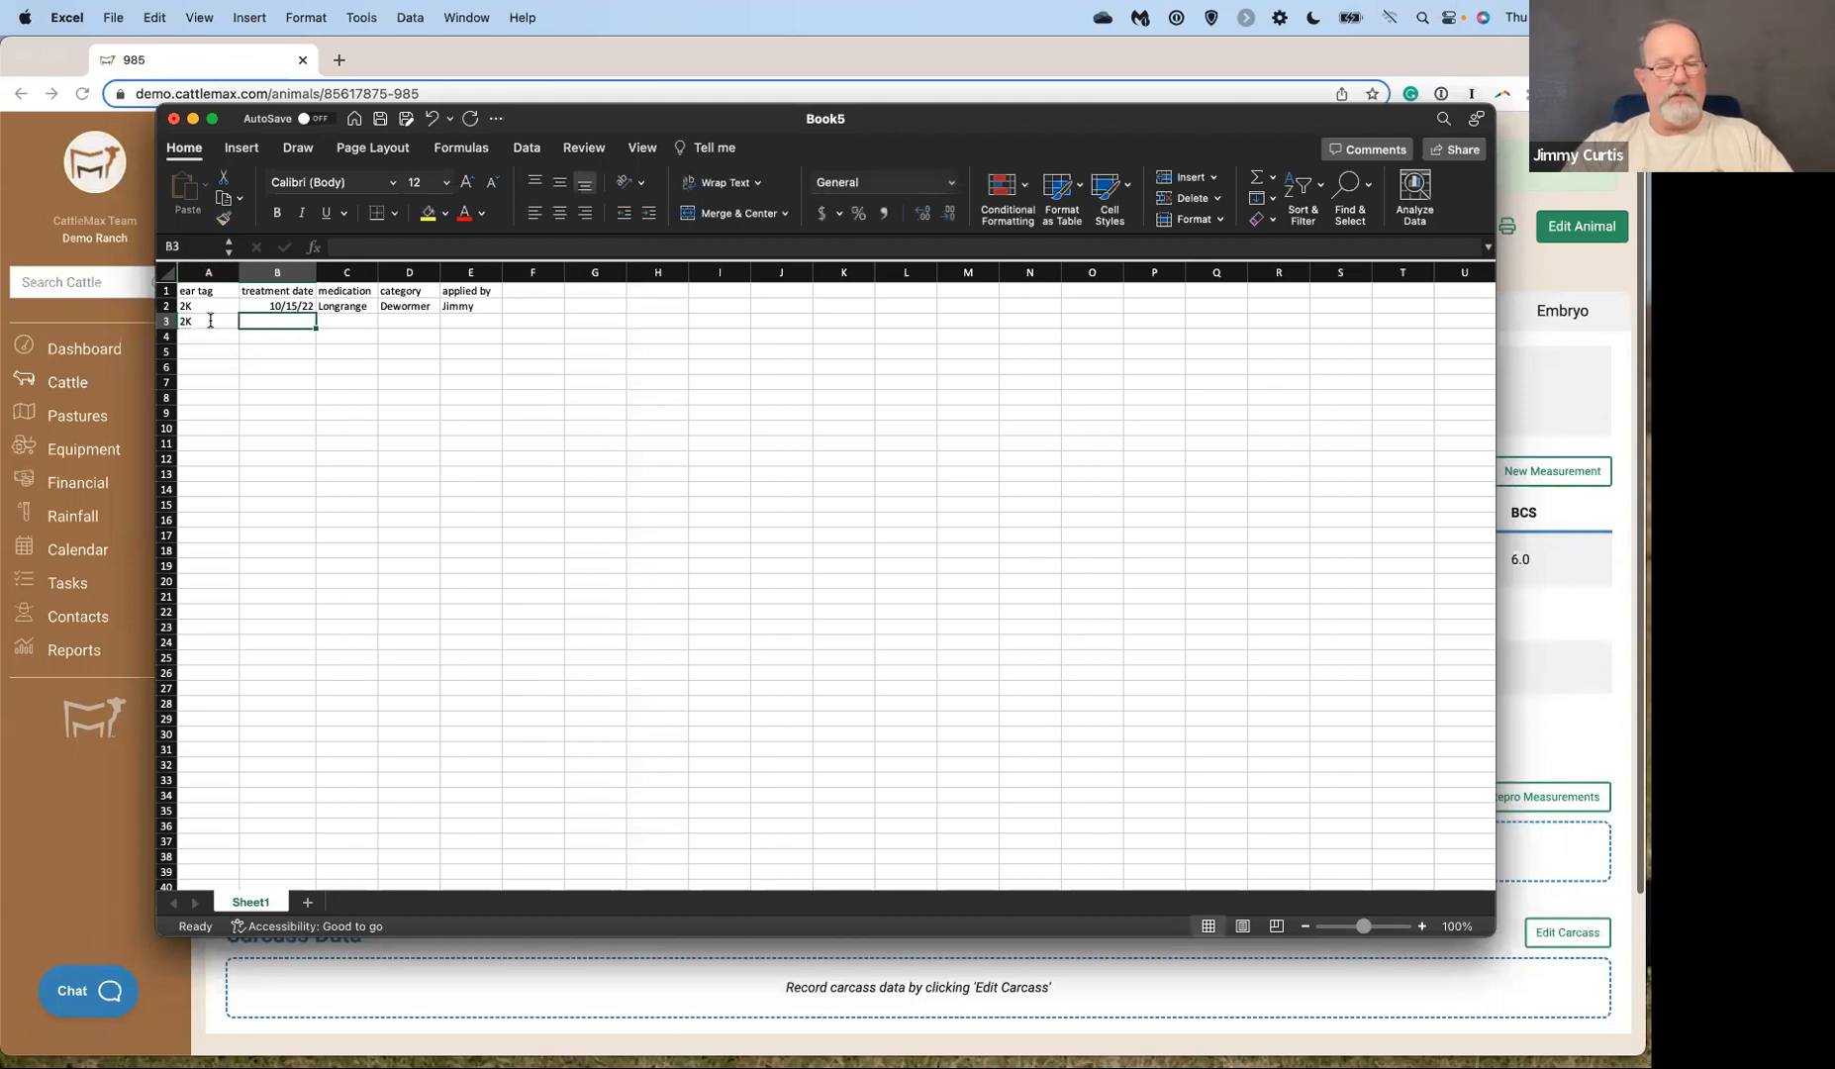
{"action": "key", "text": "Tab"}
{"action": "type", "text": "Ca"}
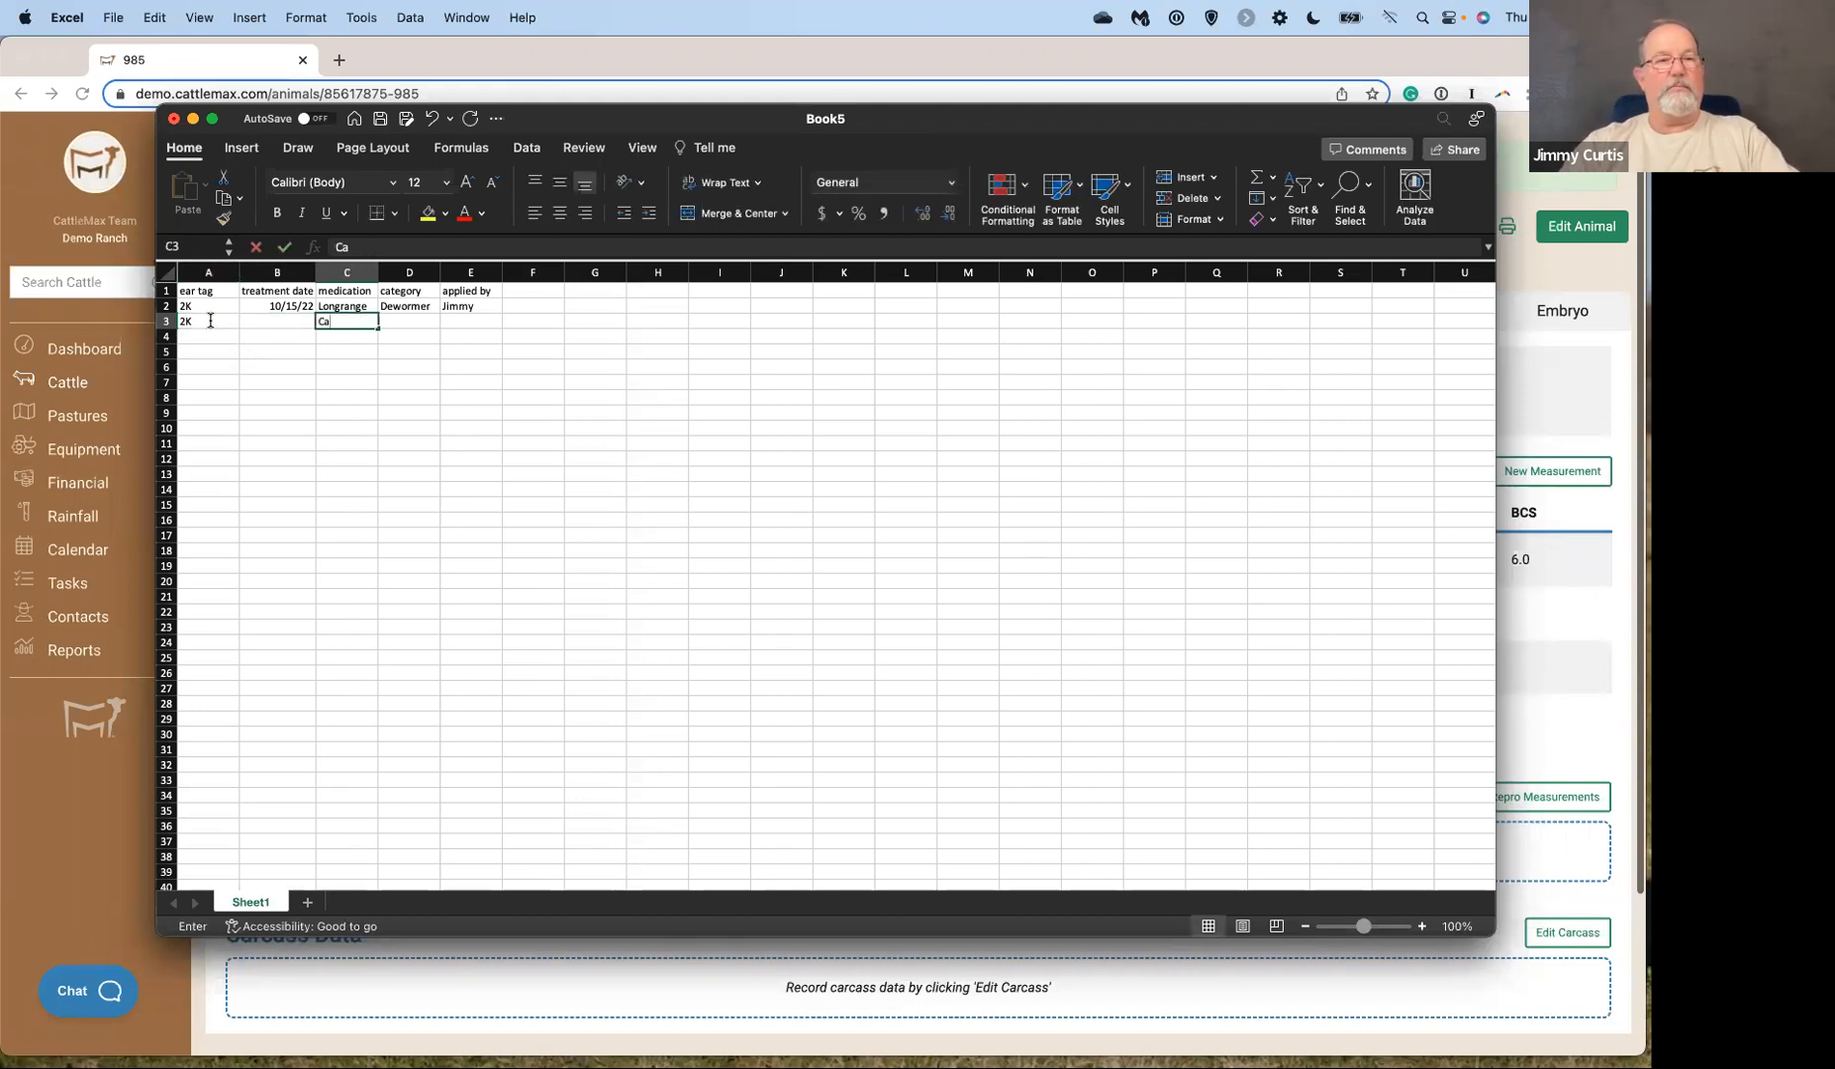
{"action": "type", "text": "ttlemaster Gold"}
{"action": "key", "text": "Tab"}
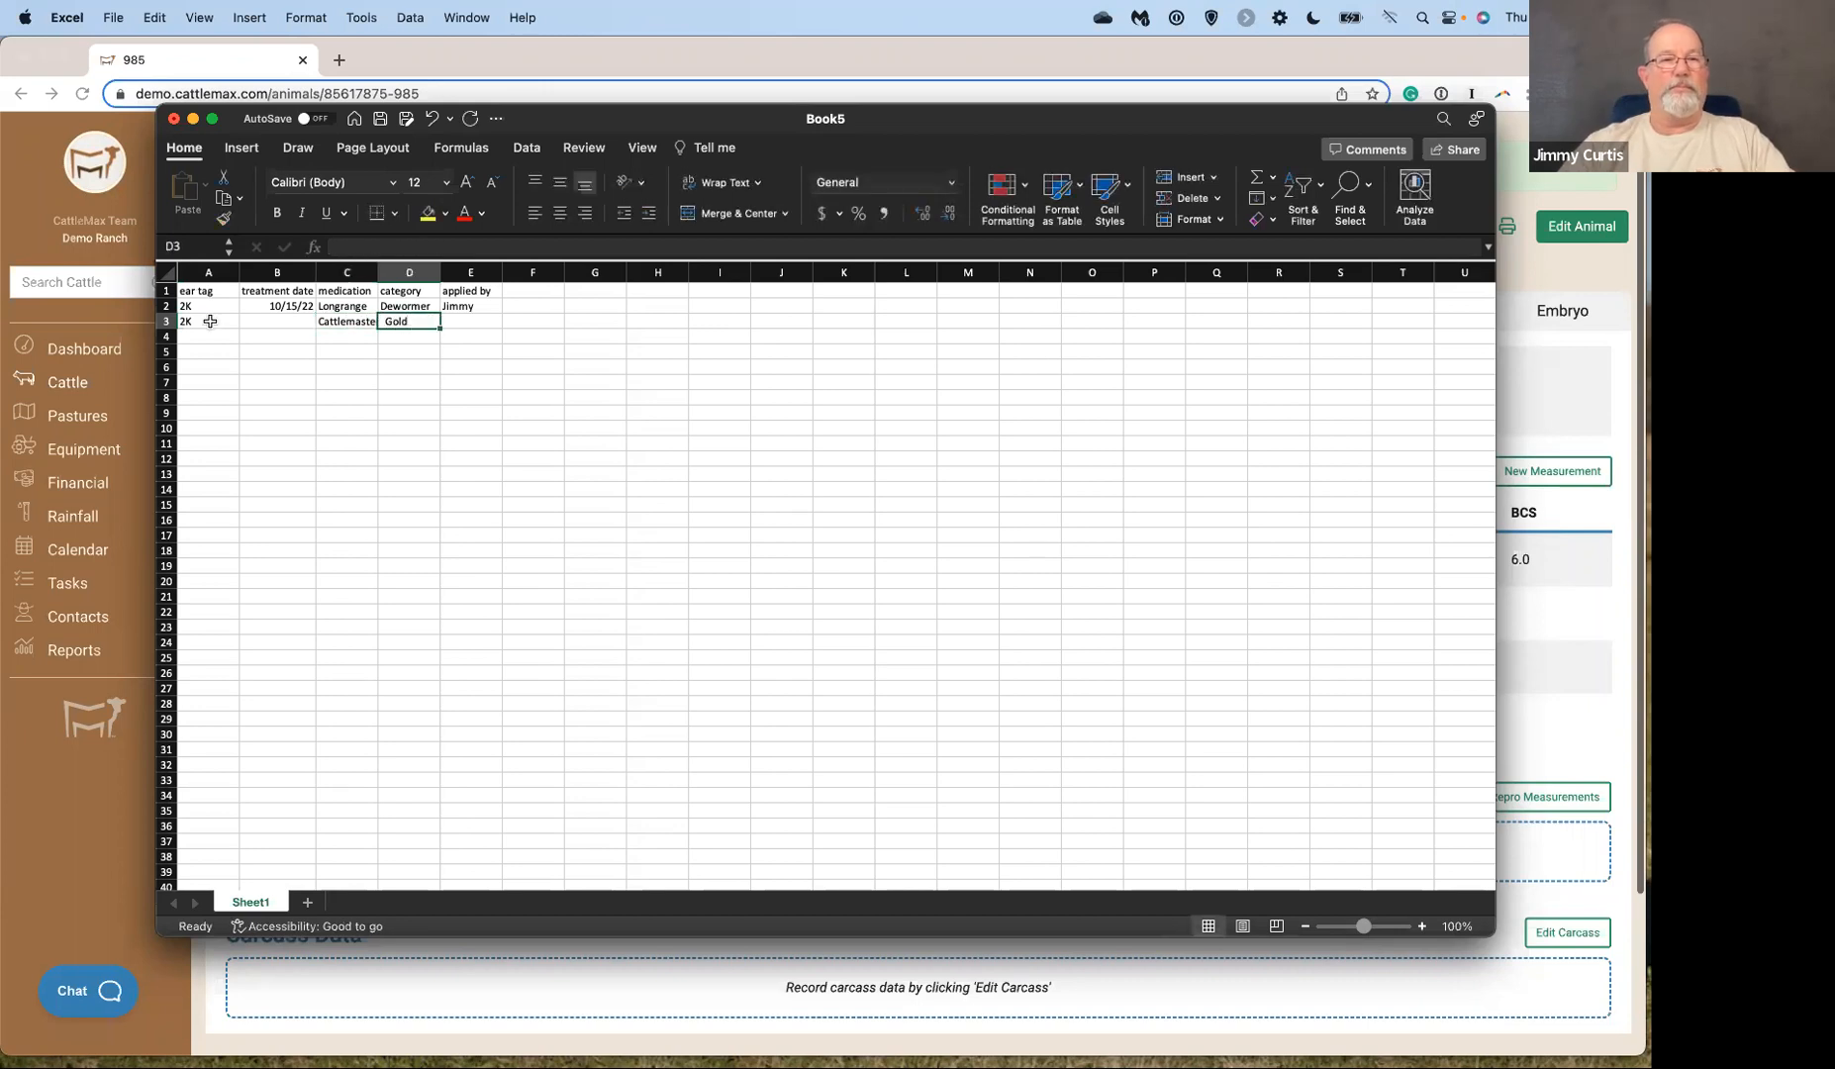
{"action": "left_click_drag", "start_coordinate": [378, 273], "coordinate": [422, 278]}
{"action": "type", "text": "vaccine"}
{"action": "key", "text": "Tab"}
{"action": "type", "text": "Jimmy"}
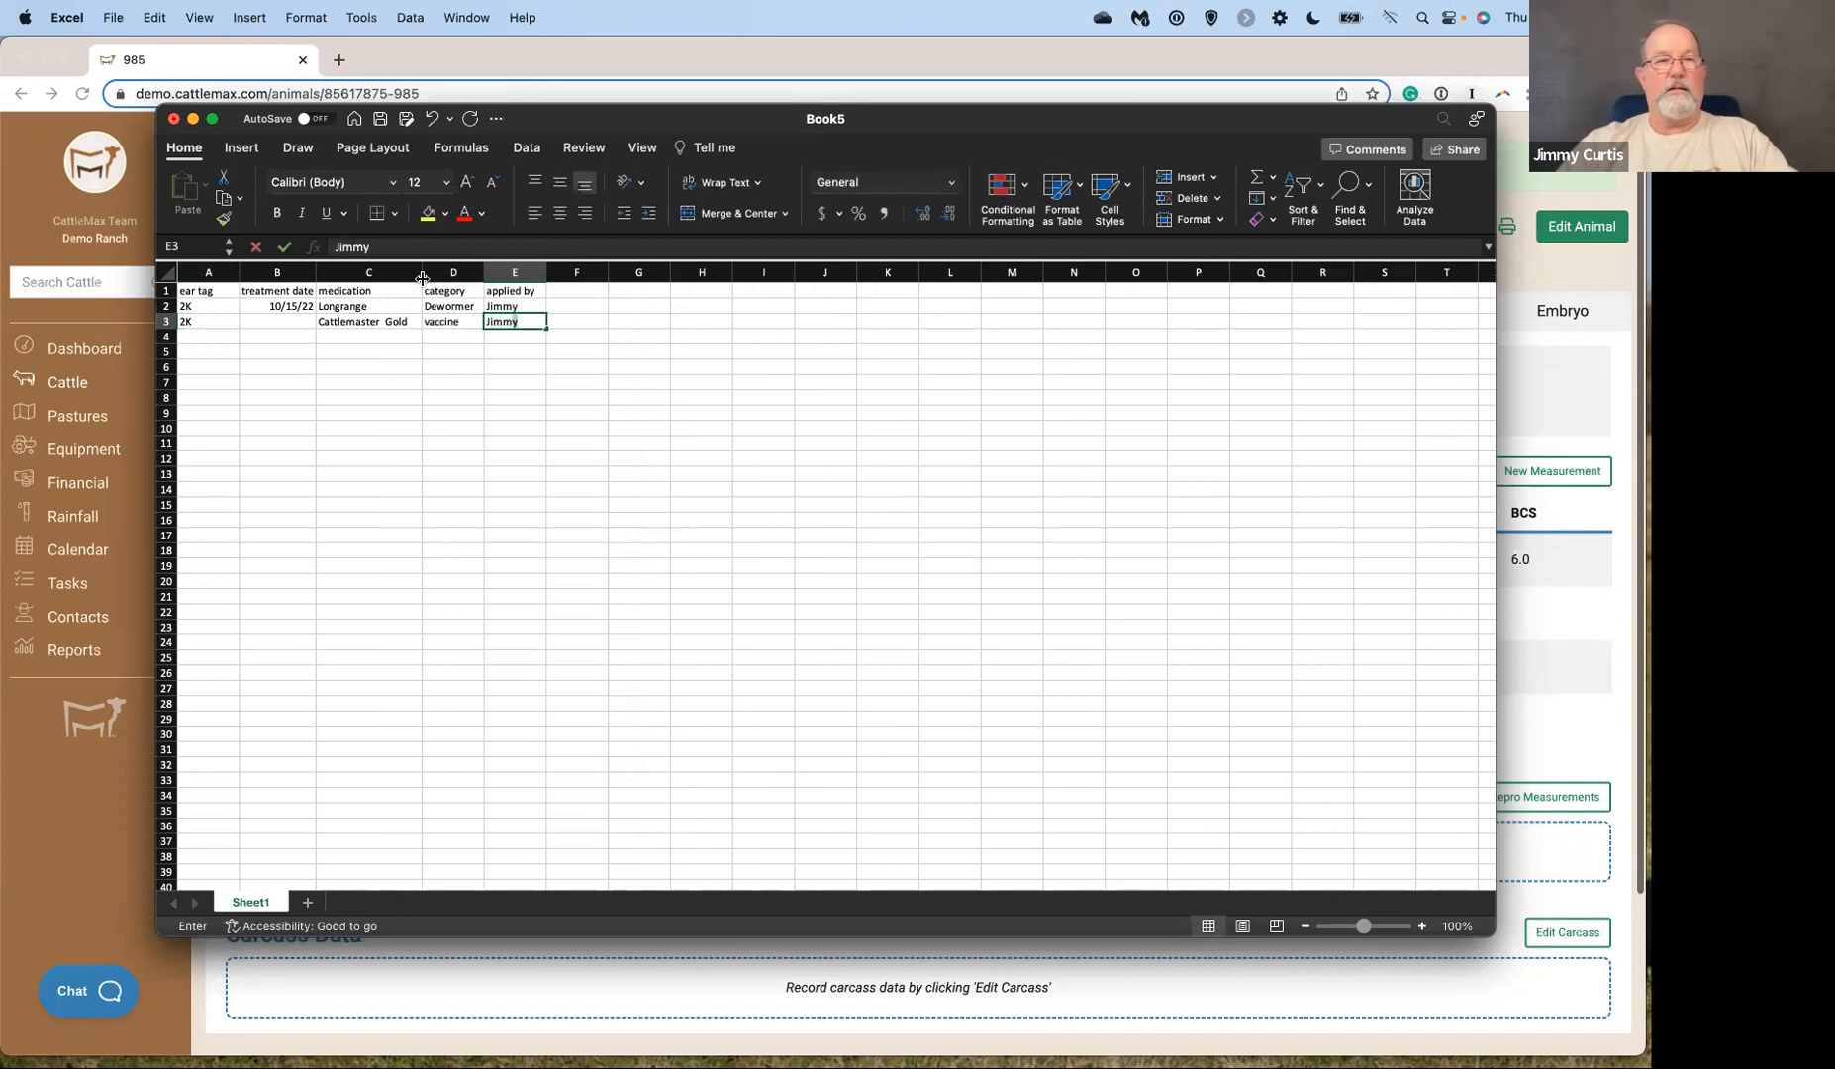
{"action": "key", "text": "Return"}
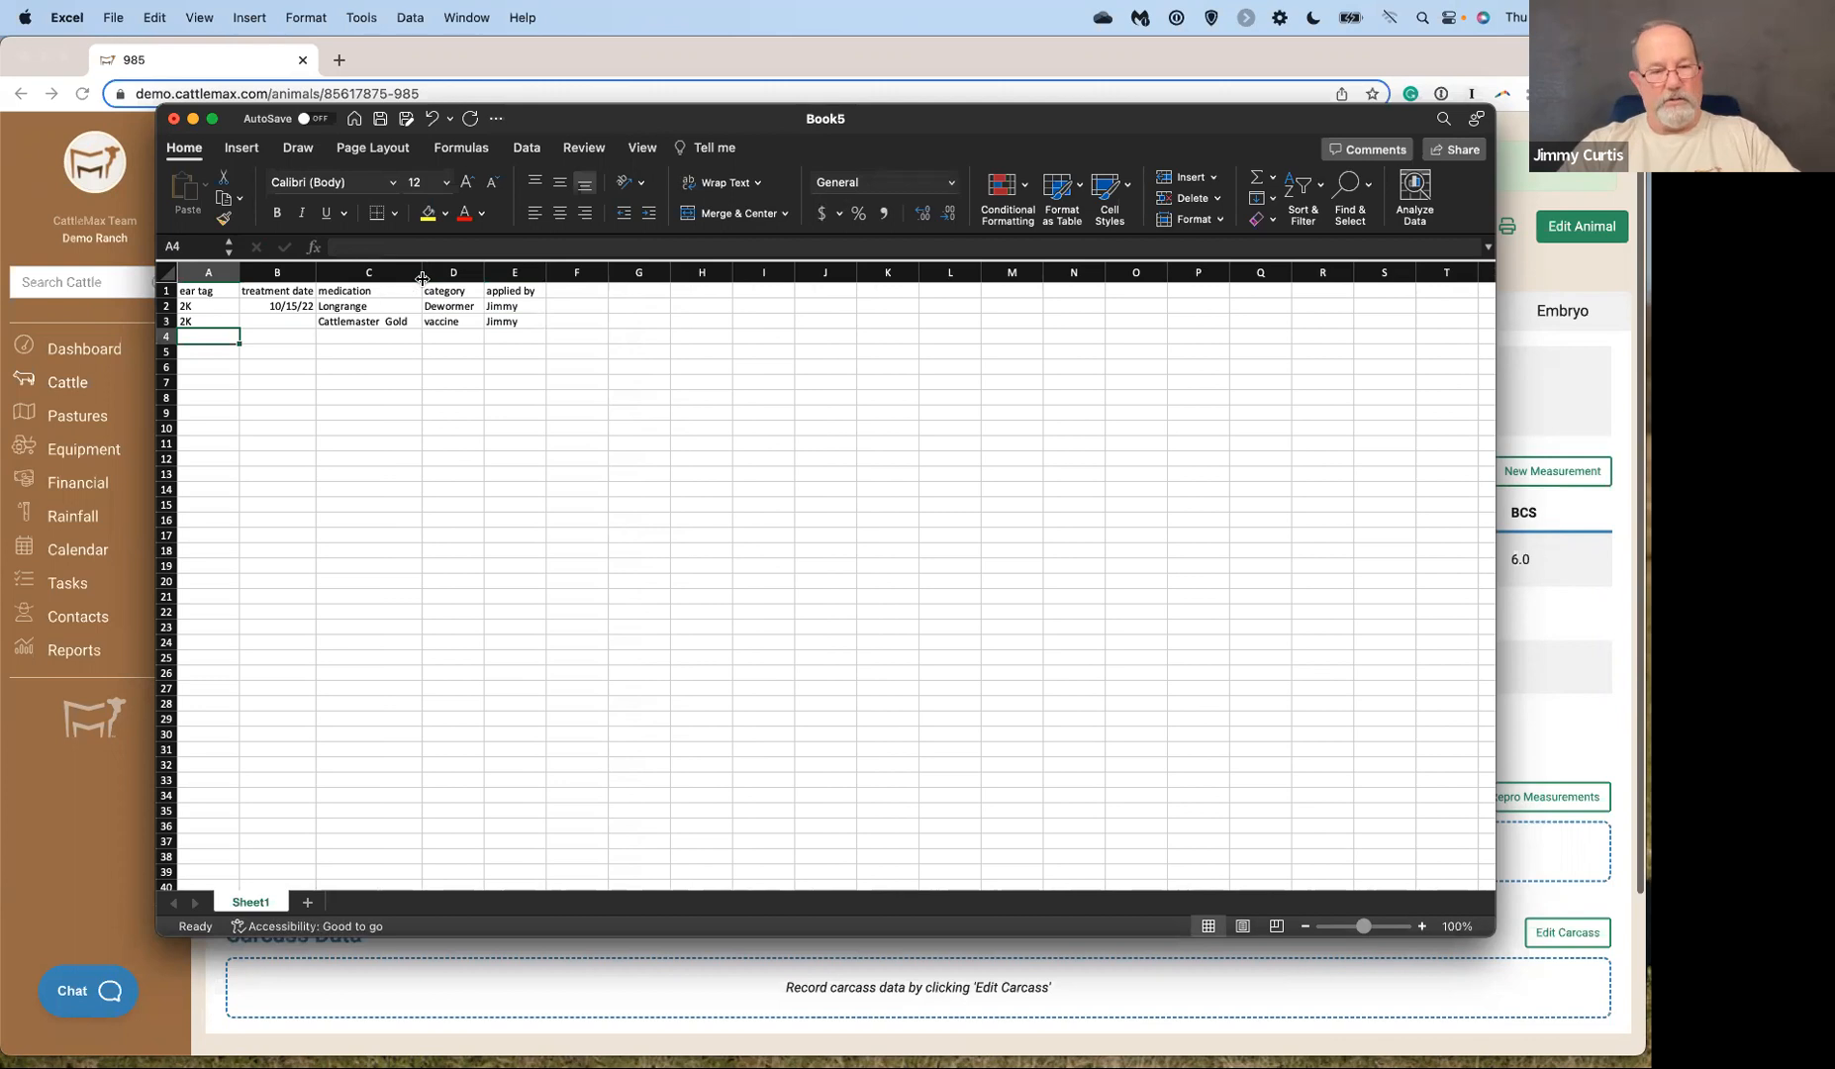
Fill row 4 with 2K, Covexin 8, vaccine and the applicator's first name, leaving the date blank.
{"action": "type", "text": "2K"}
{"action": "key", "text": "Tab"}
{"action": "key", "text": "Tab"}
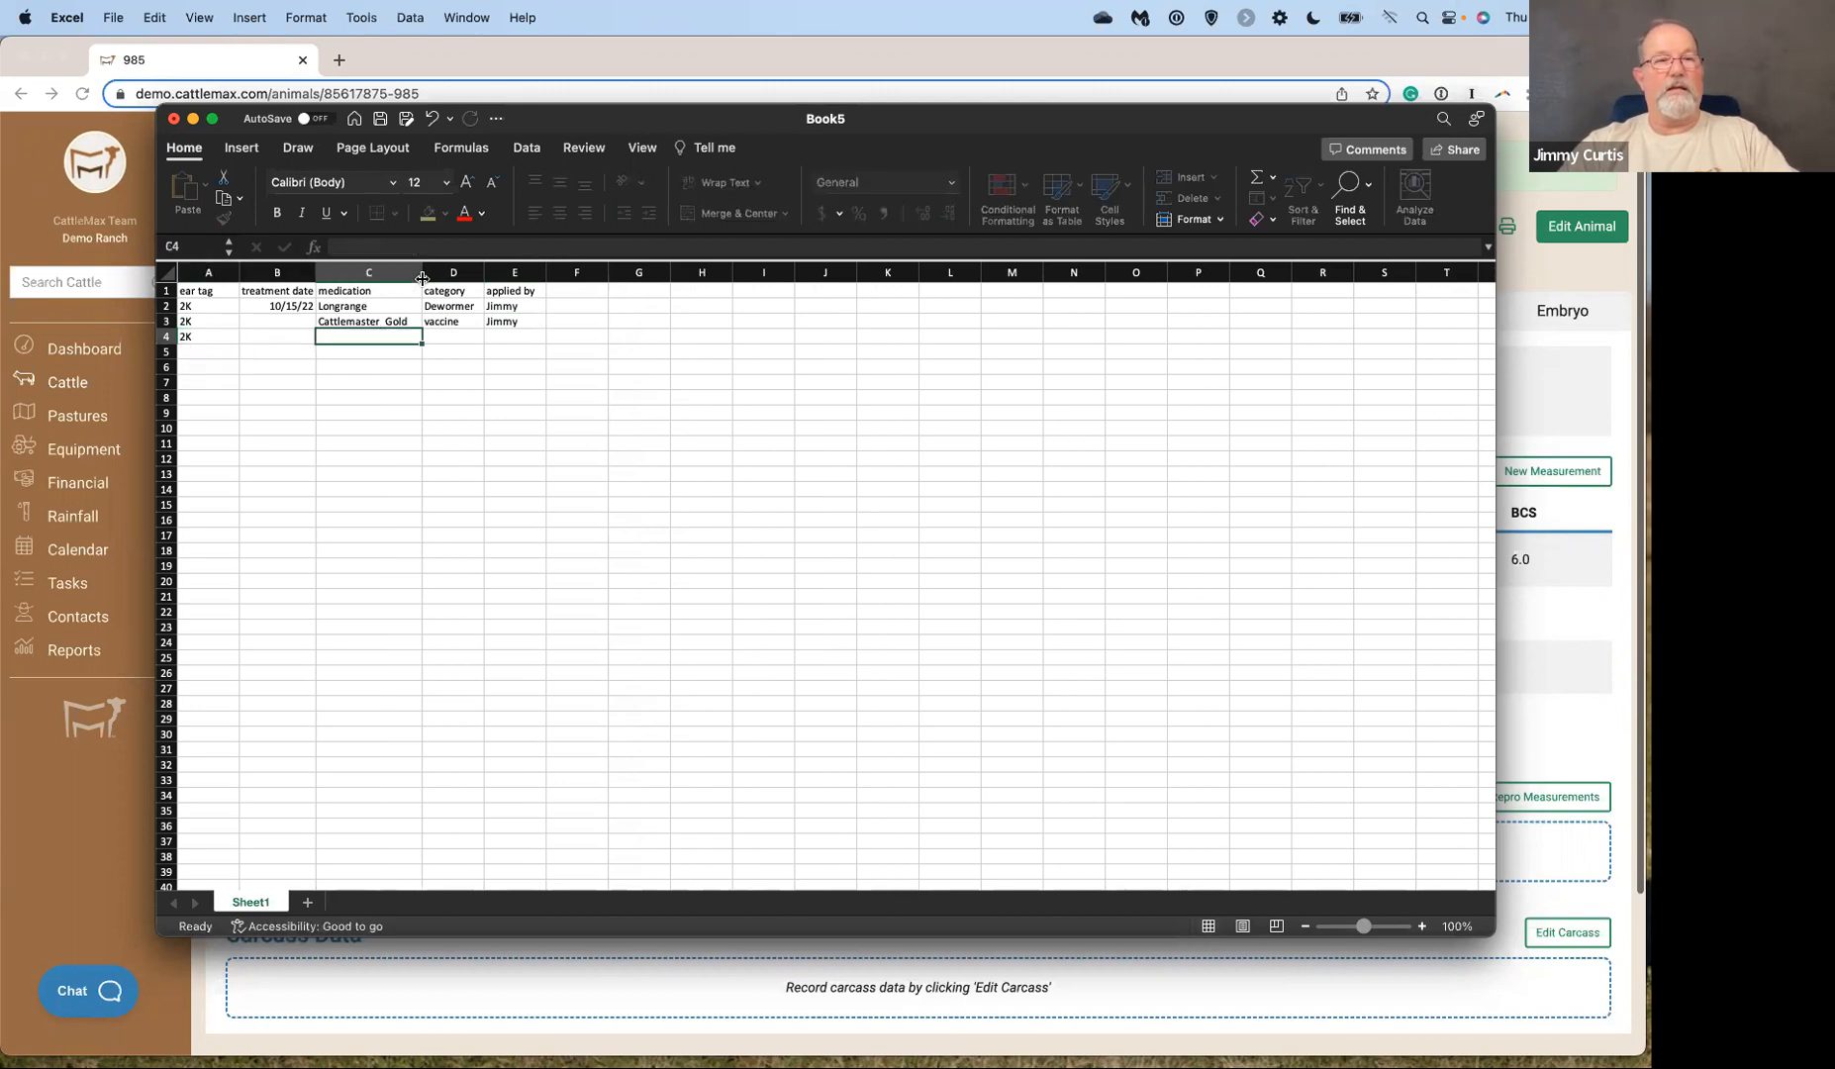
{"action": "type", "text": "Covi"}
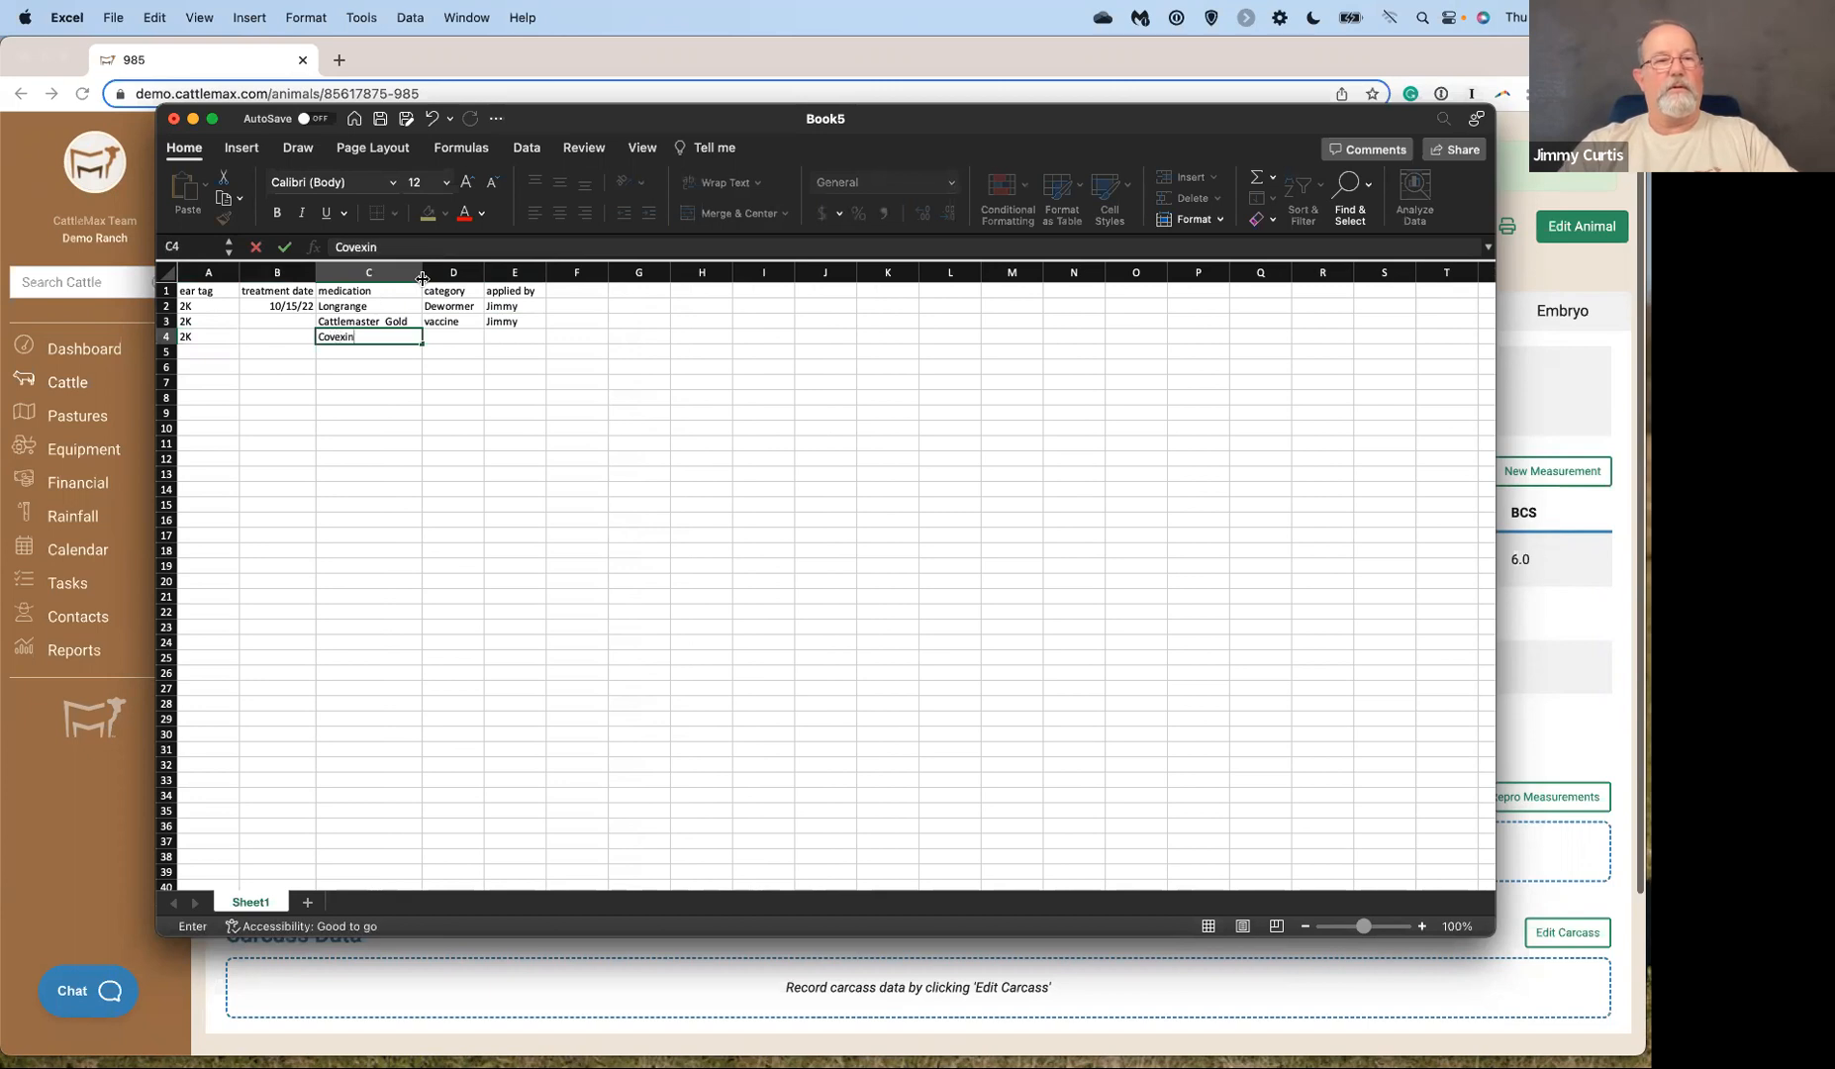
{"action": "type", "text": "xin 8"}
{"action": "key", "text": "Tab"}
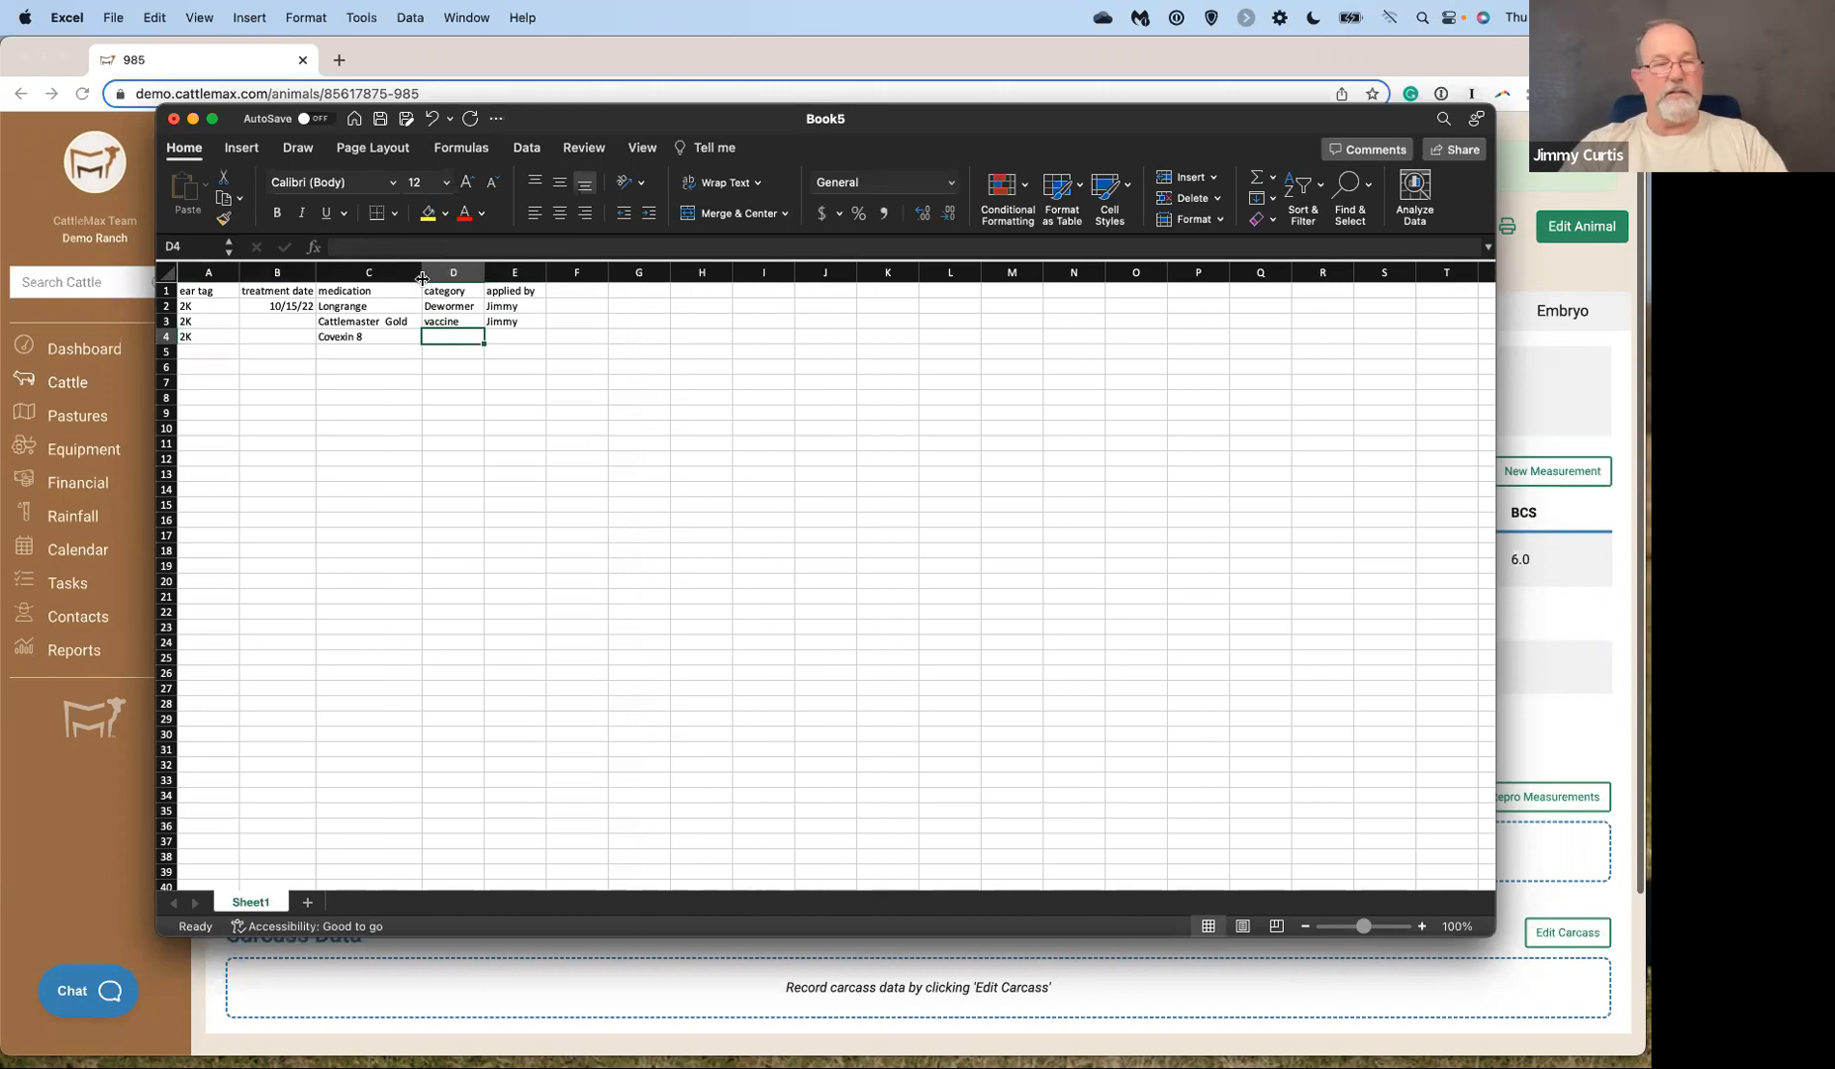
{"action": "type", "text": "vaccine"}
{"action": "key", "text": "Tab"}
{"action": "type", "text": "J"}
{"action": "key", "text": "Return"}
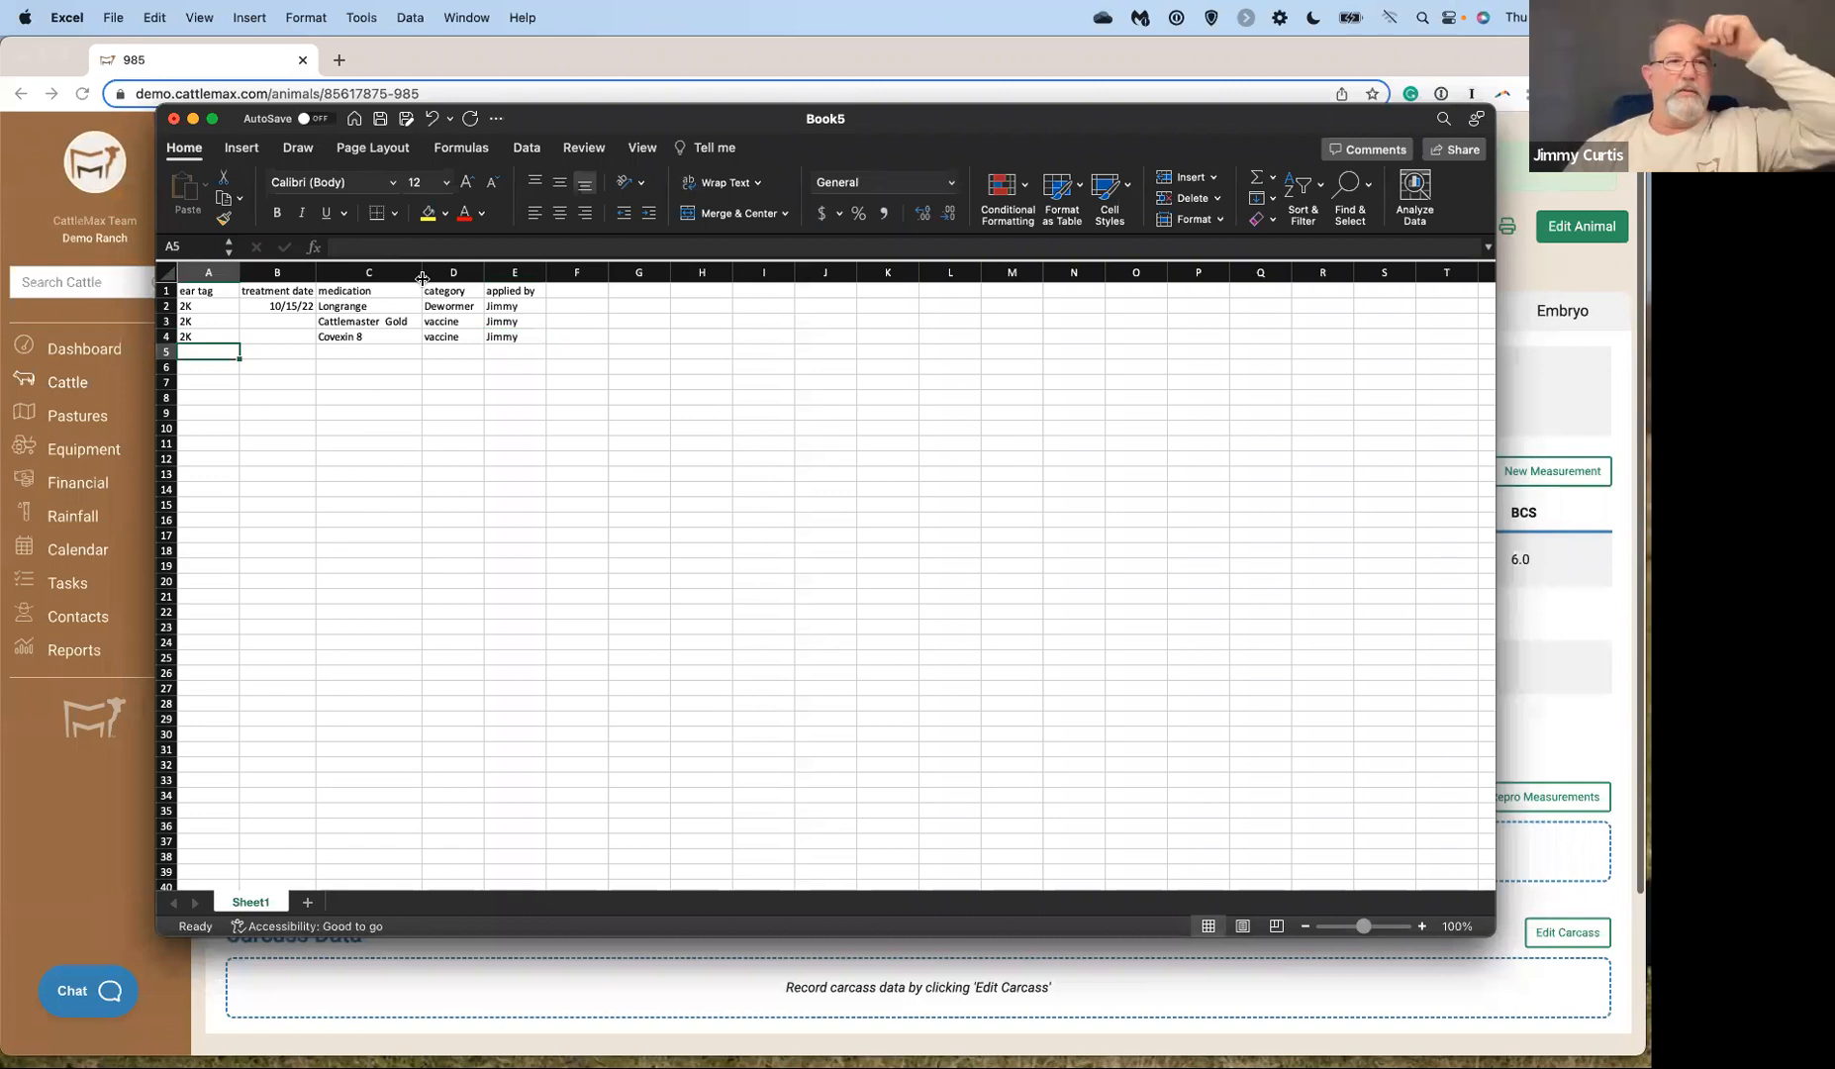
Copy the treatment date from B2 into cells B3 and B4.
{"action": "double_click", "coordinate": [292, 306]}
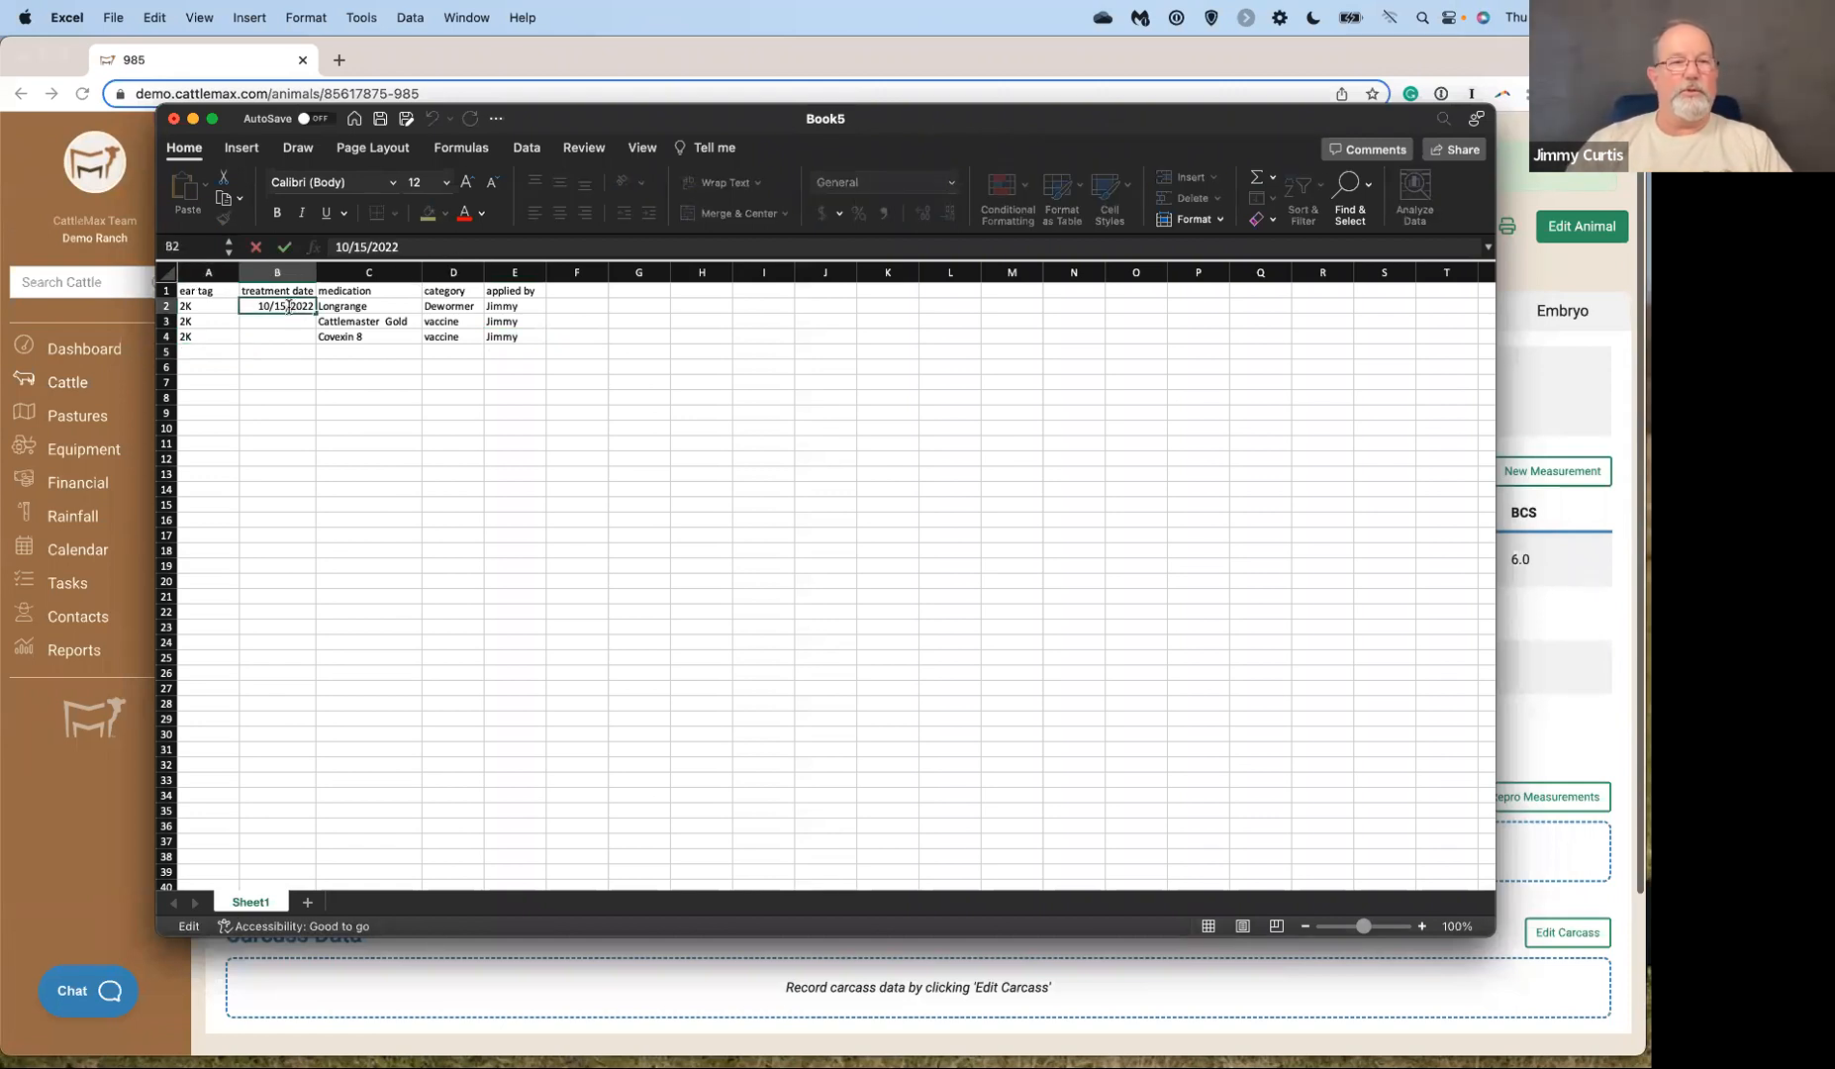
{"action": "left_click_drag", "start_coordinate": [282, 323], "coordinate": [282, 332]}
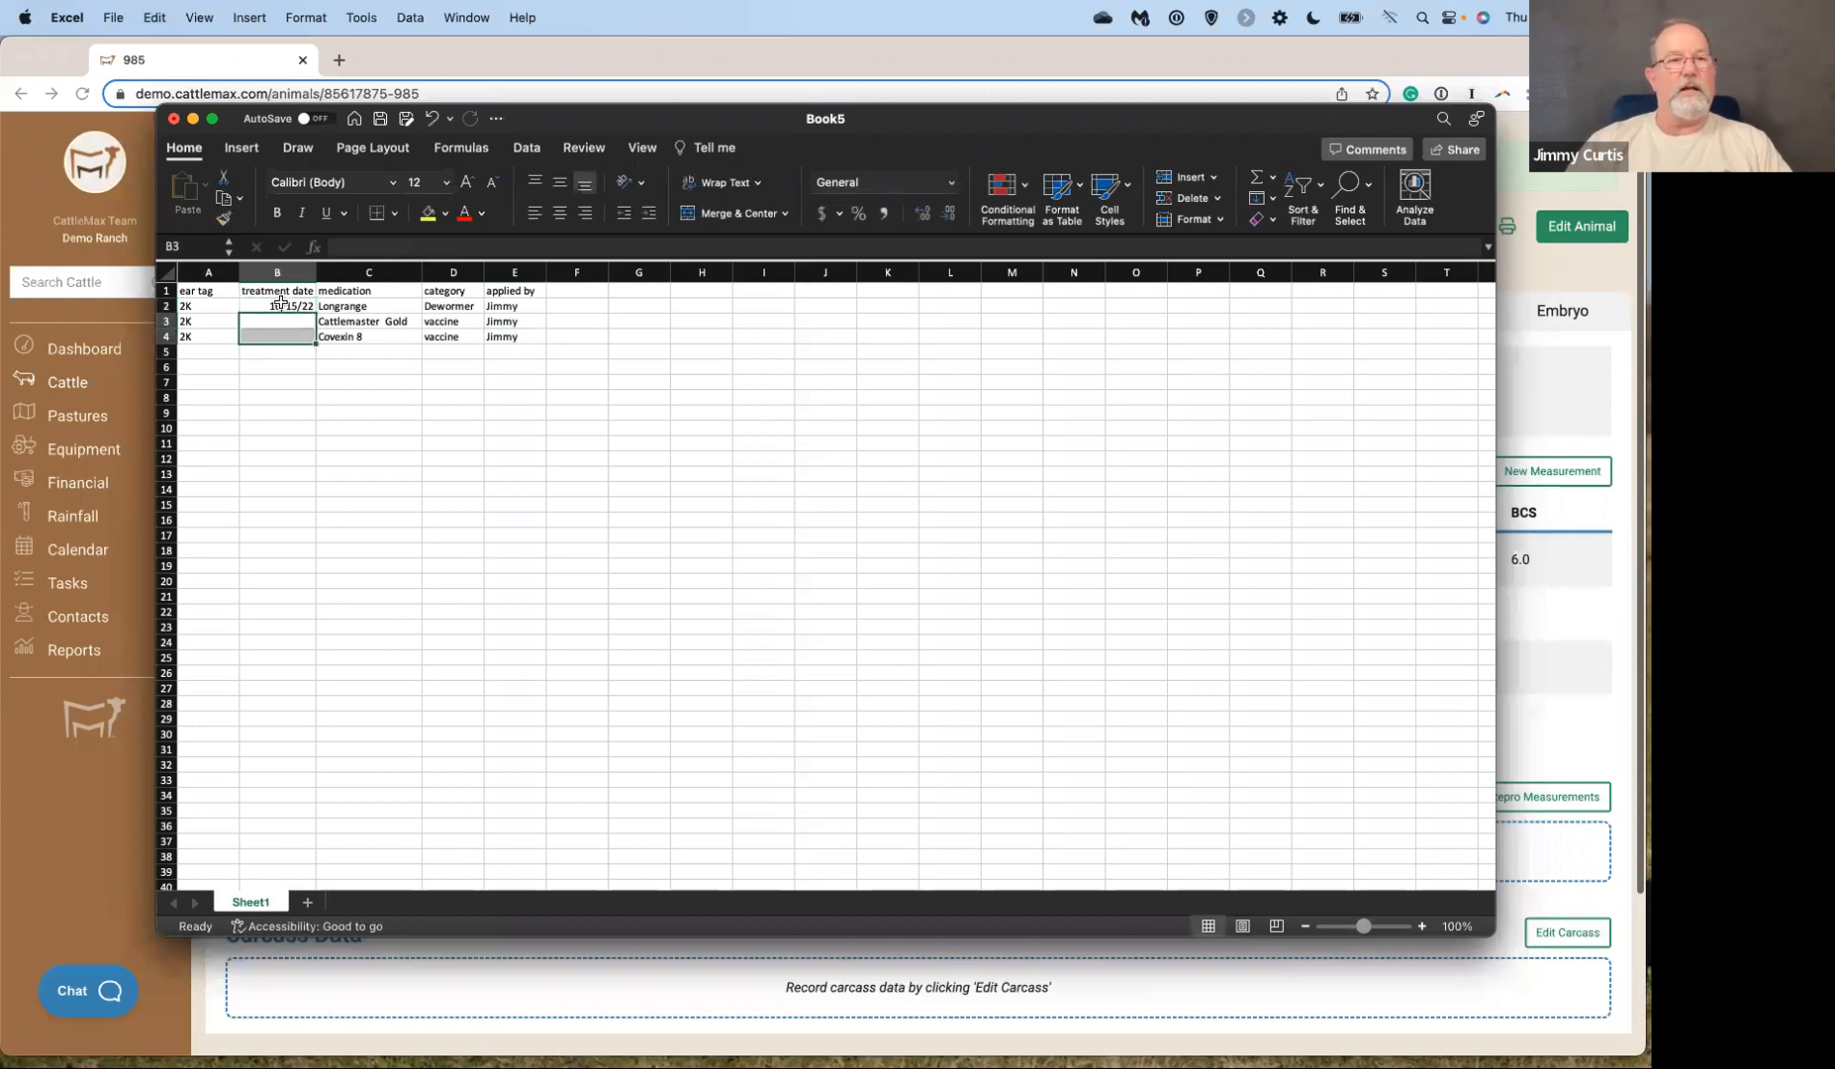
{"action": "left_click", "coordinate": [280, 303]}
{"action": "key", "text": "super+c"}
{"action": "left_click_drag", "start_coordinate": [280, 322], "coordinate": [279, 334]}
{"action": "key", "text": "super+v"}
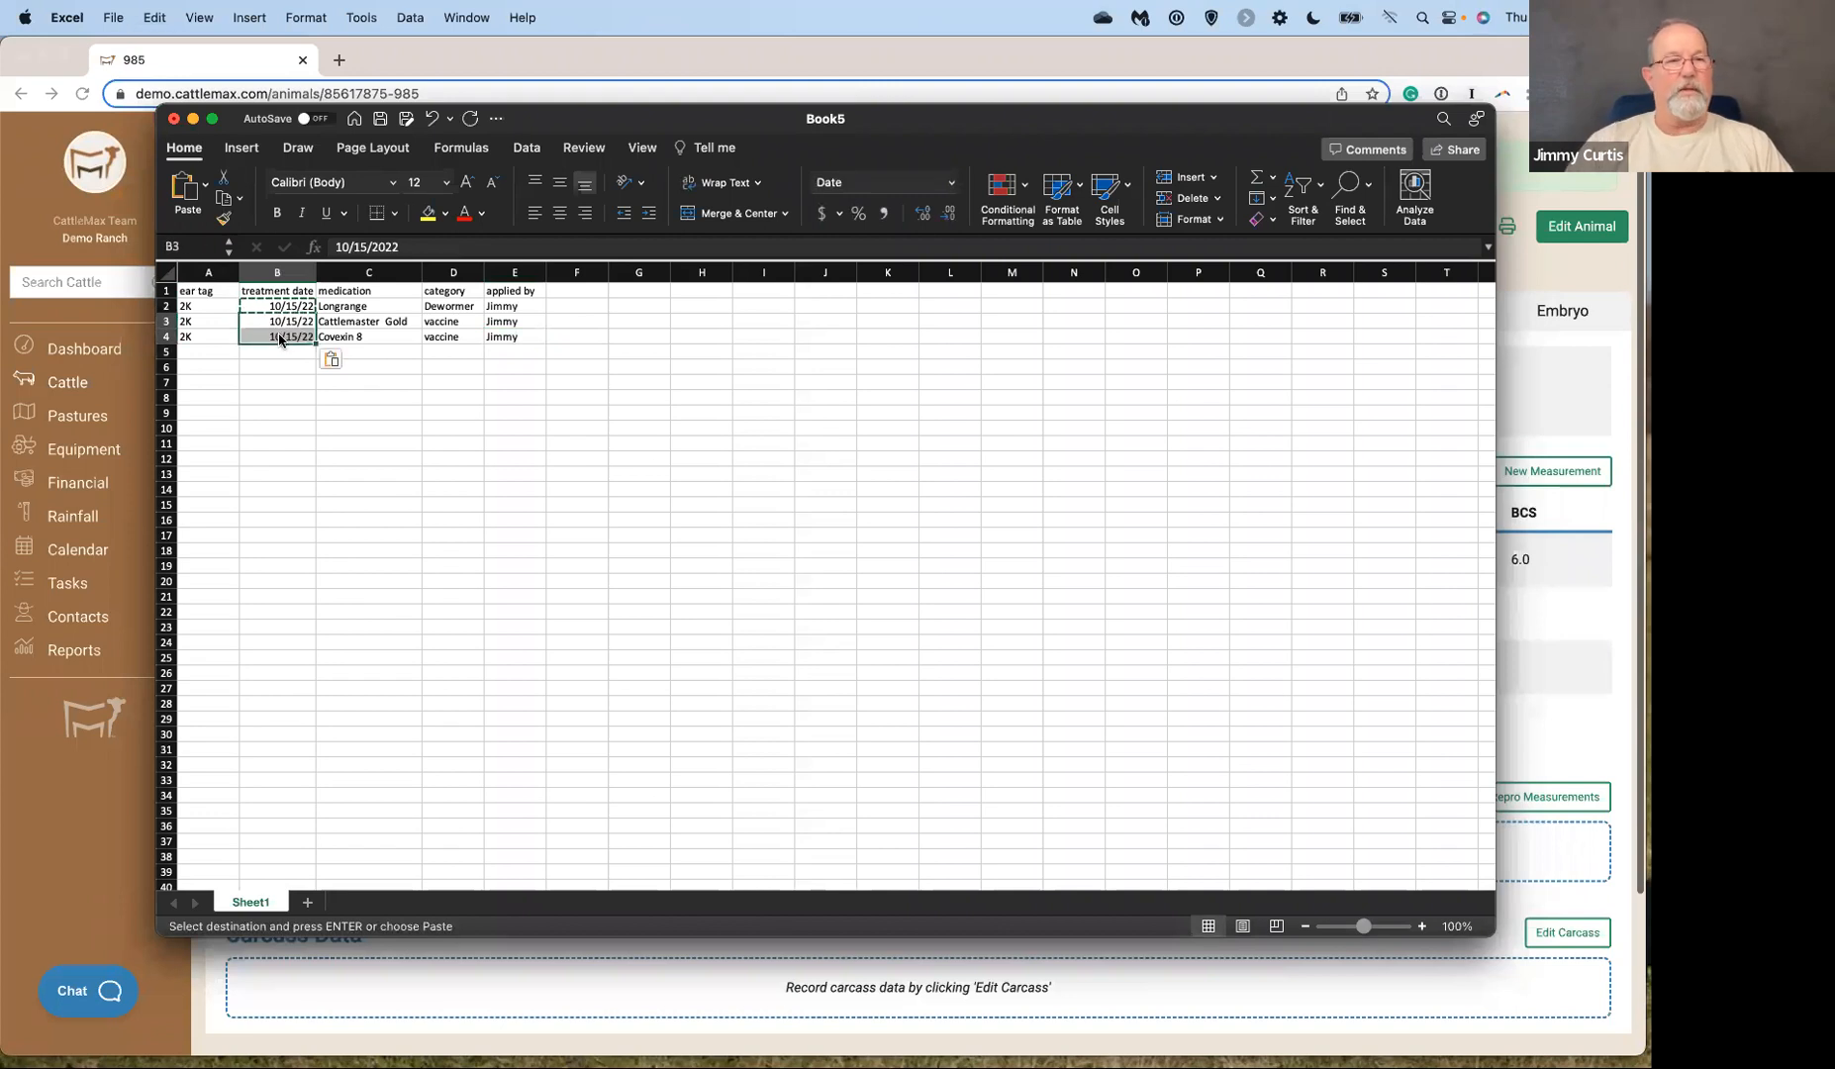
Format the whole treatment date column as a date in the 2012-03-14 style.
{"action": "left_click", "coordinate": [278, 273]}
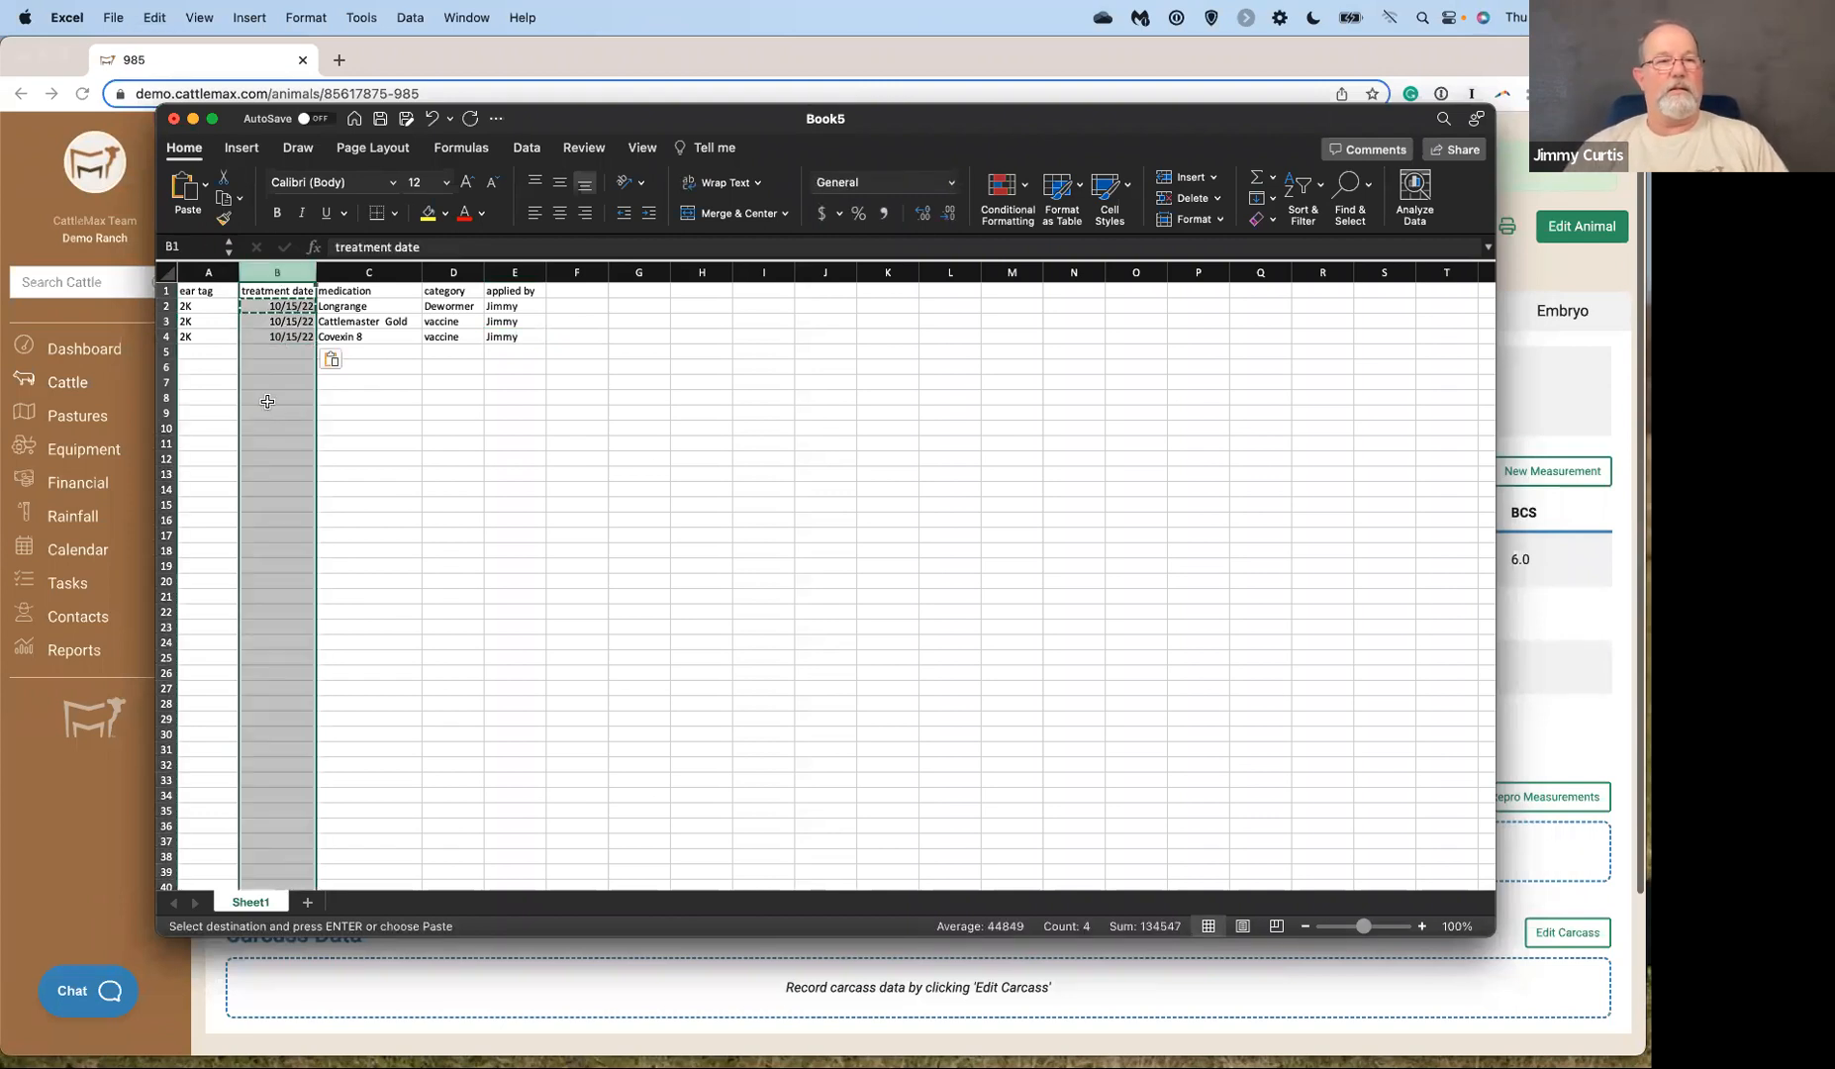
{"action": "right_click", "coordinate": [266, 399]}
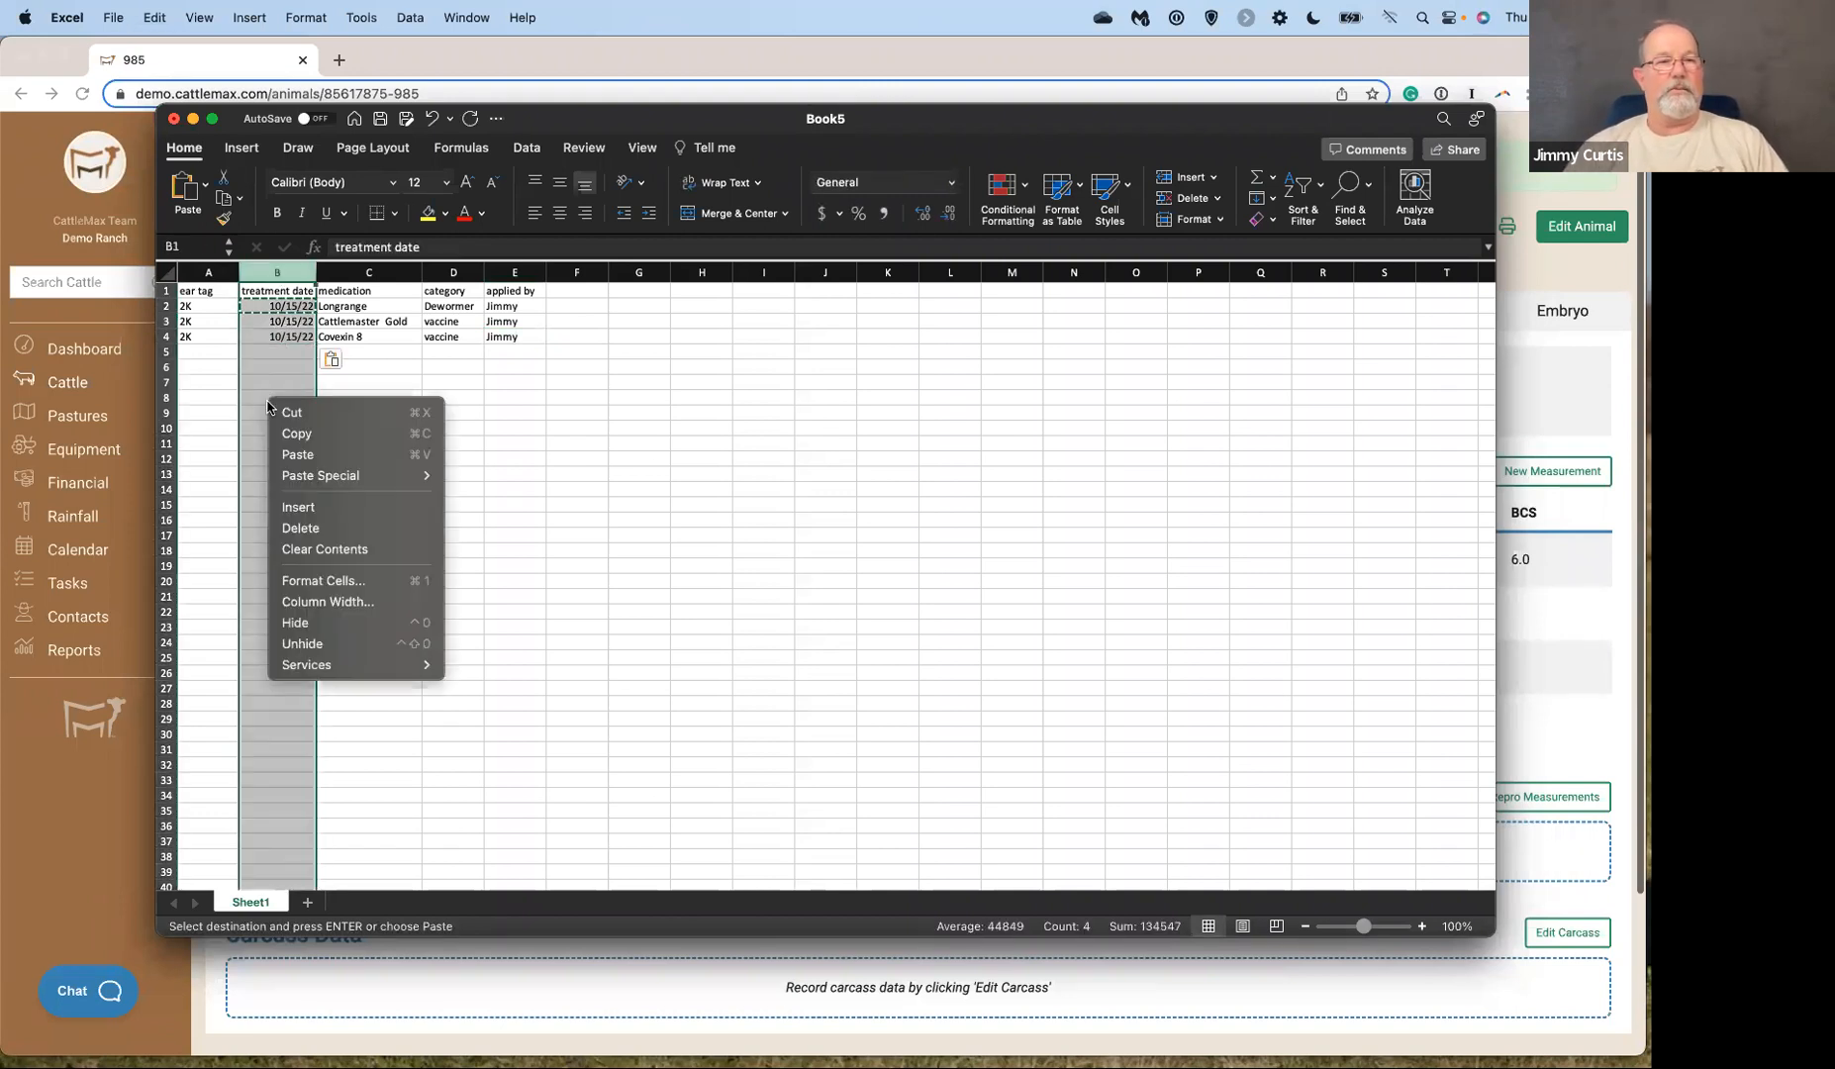
{"action": "left_click", "coordinate": [325, 581]}
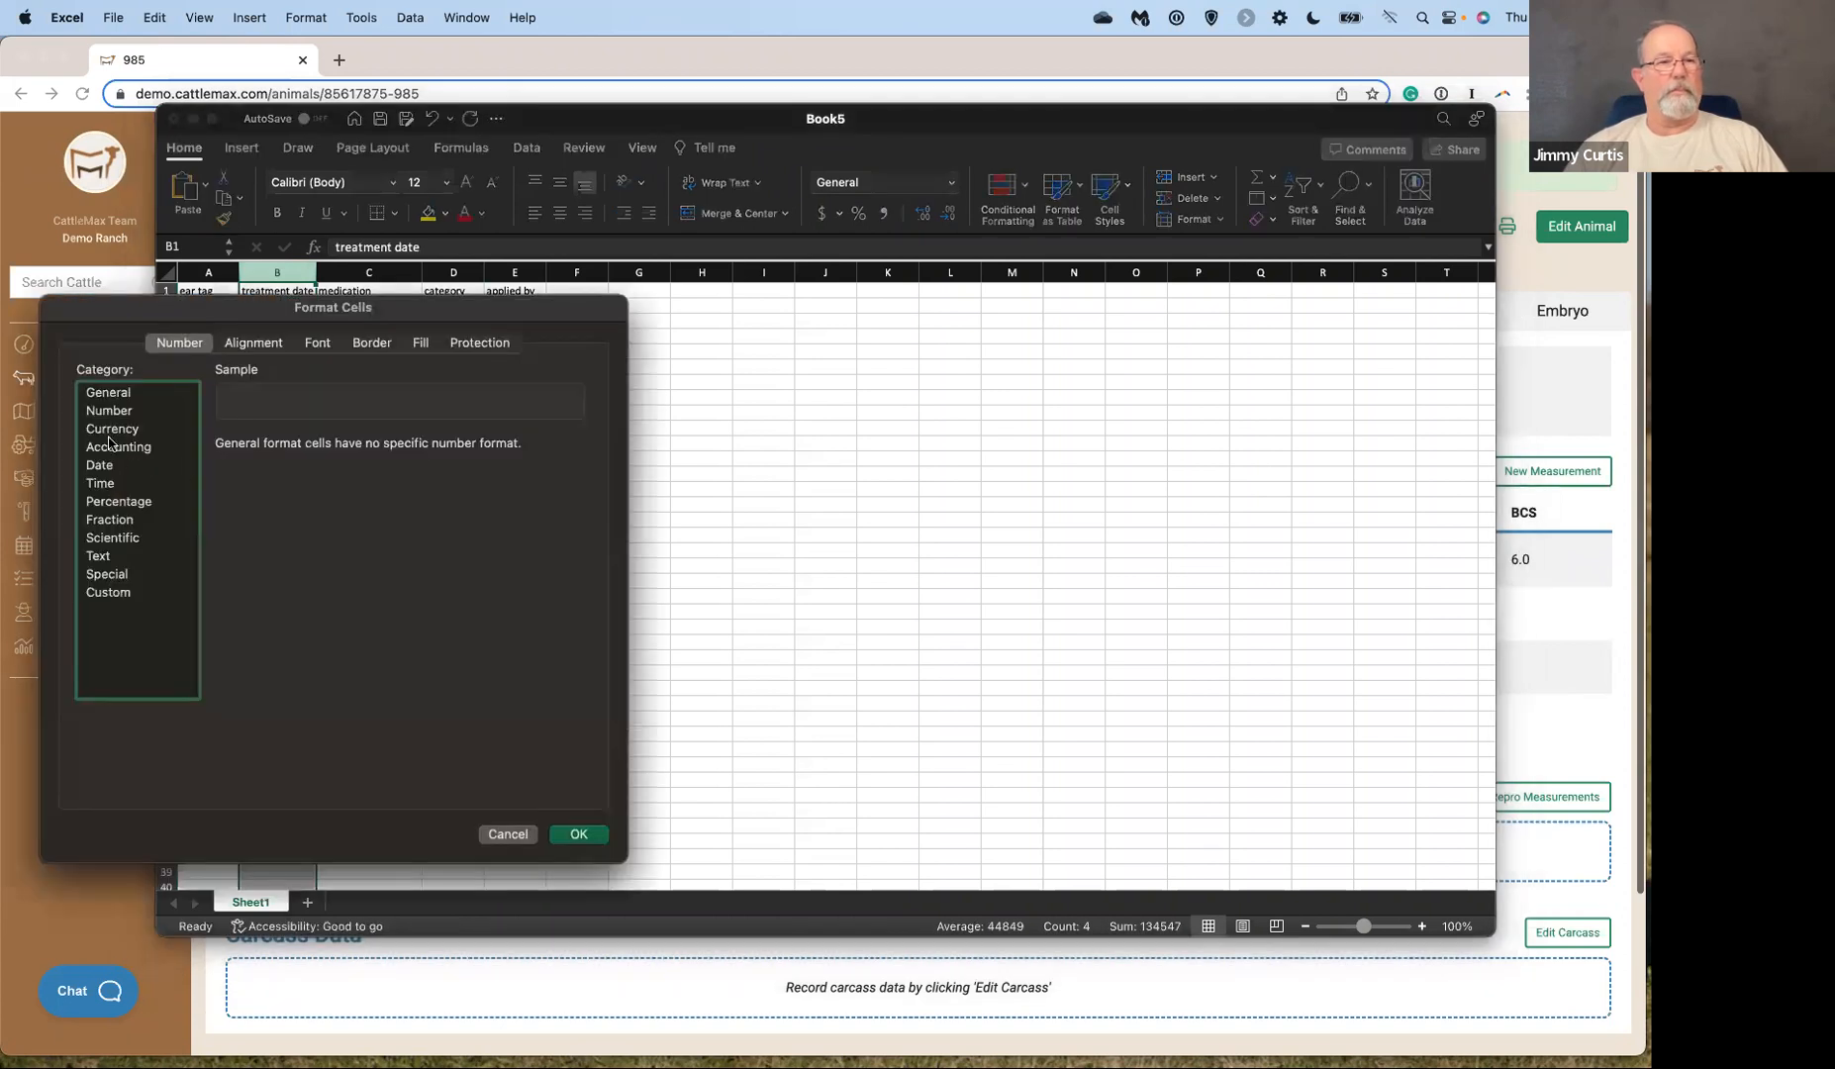
{"action": "left_click", "coordinate": [111, 467]}
{"action": "left_click", "coordinate": [249, 508]}
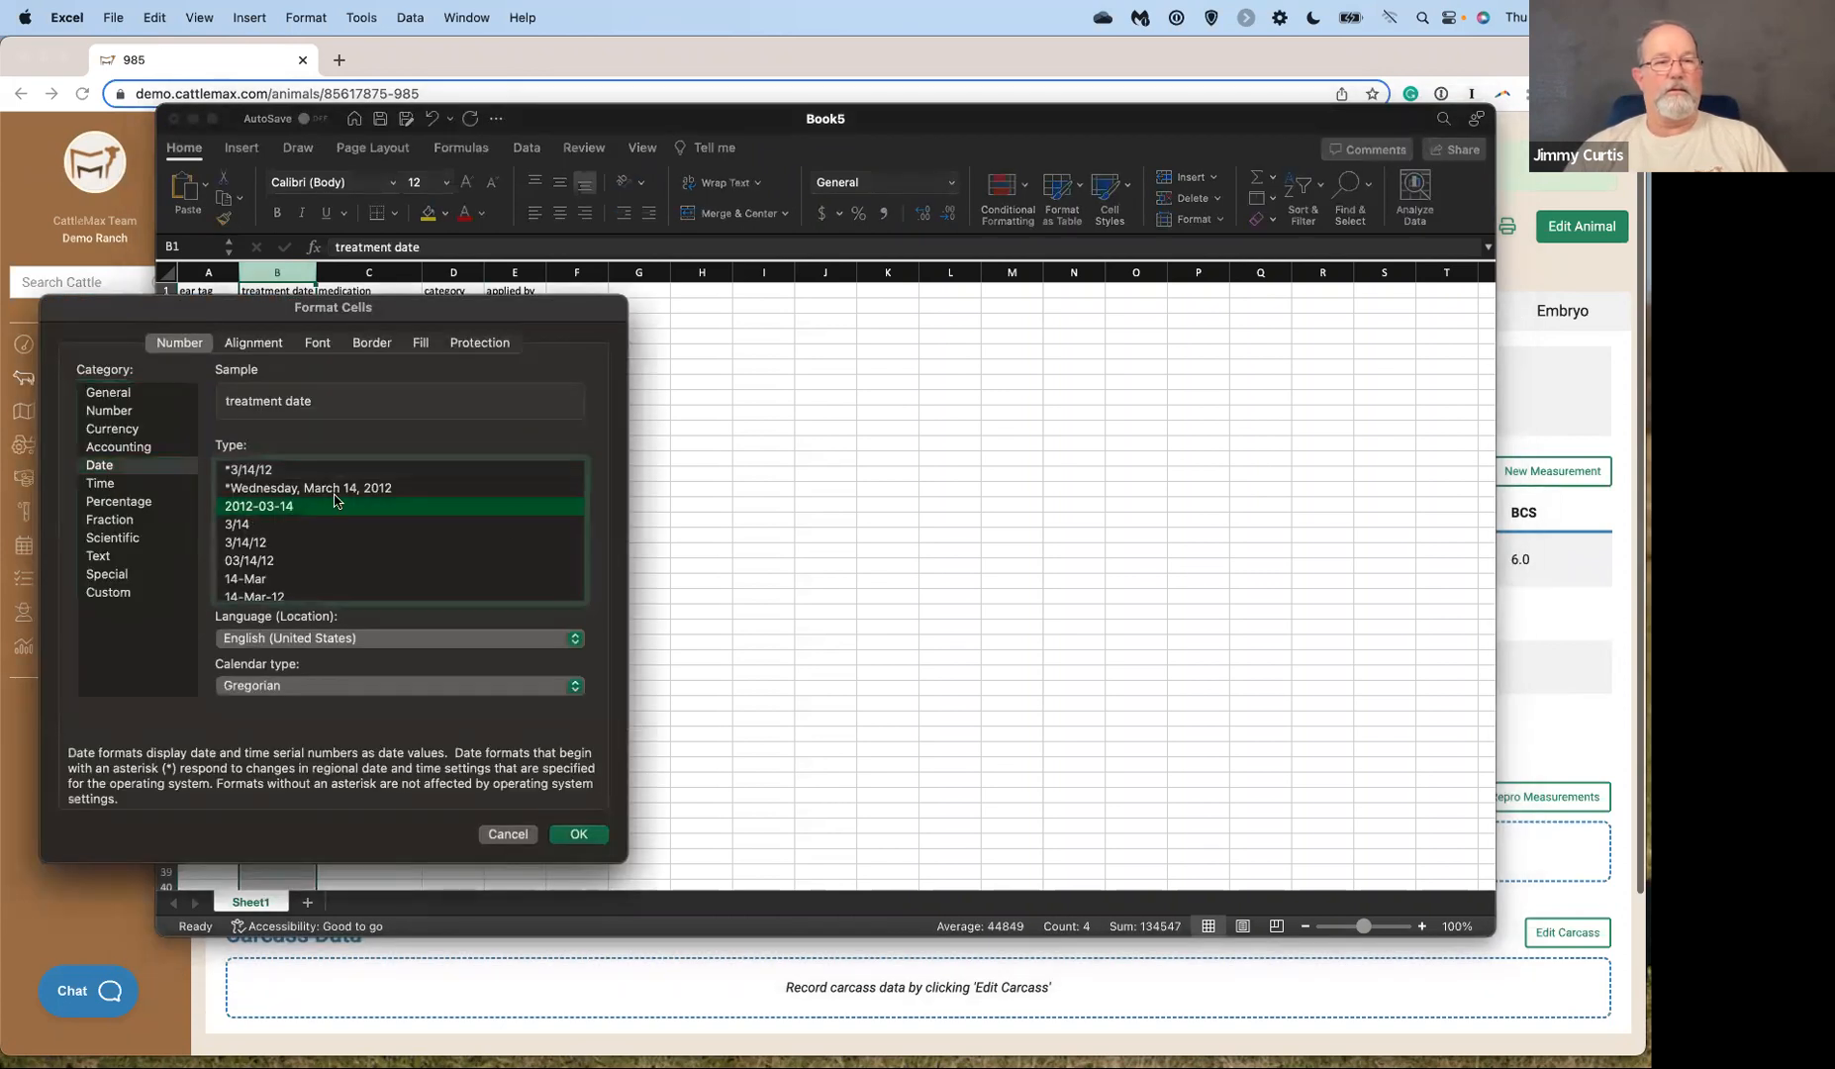
{"action": "left_click", "coordinate": [580, 835]}
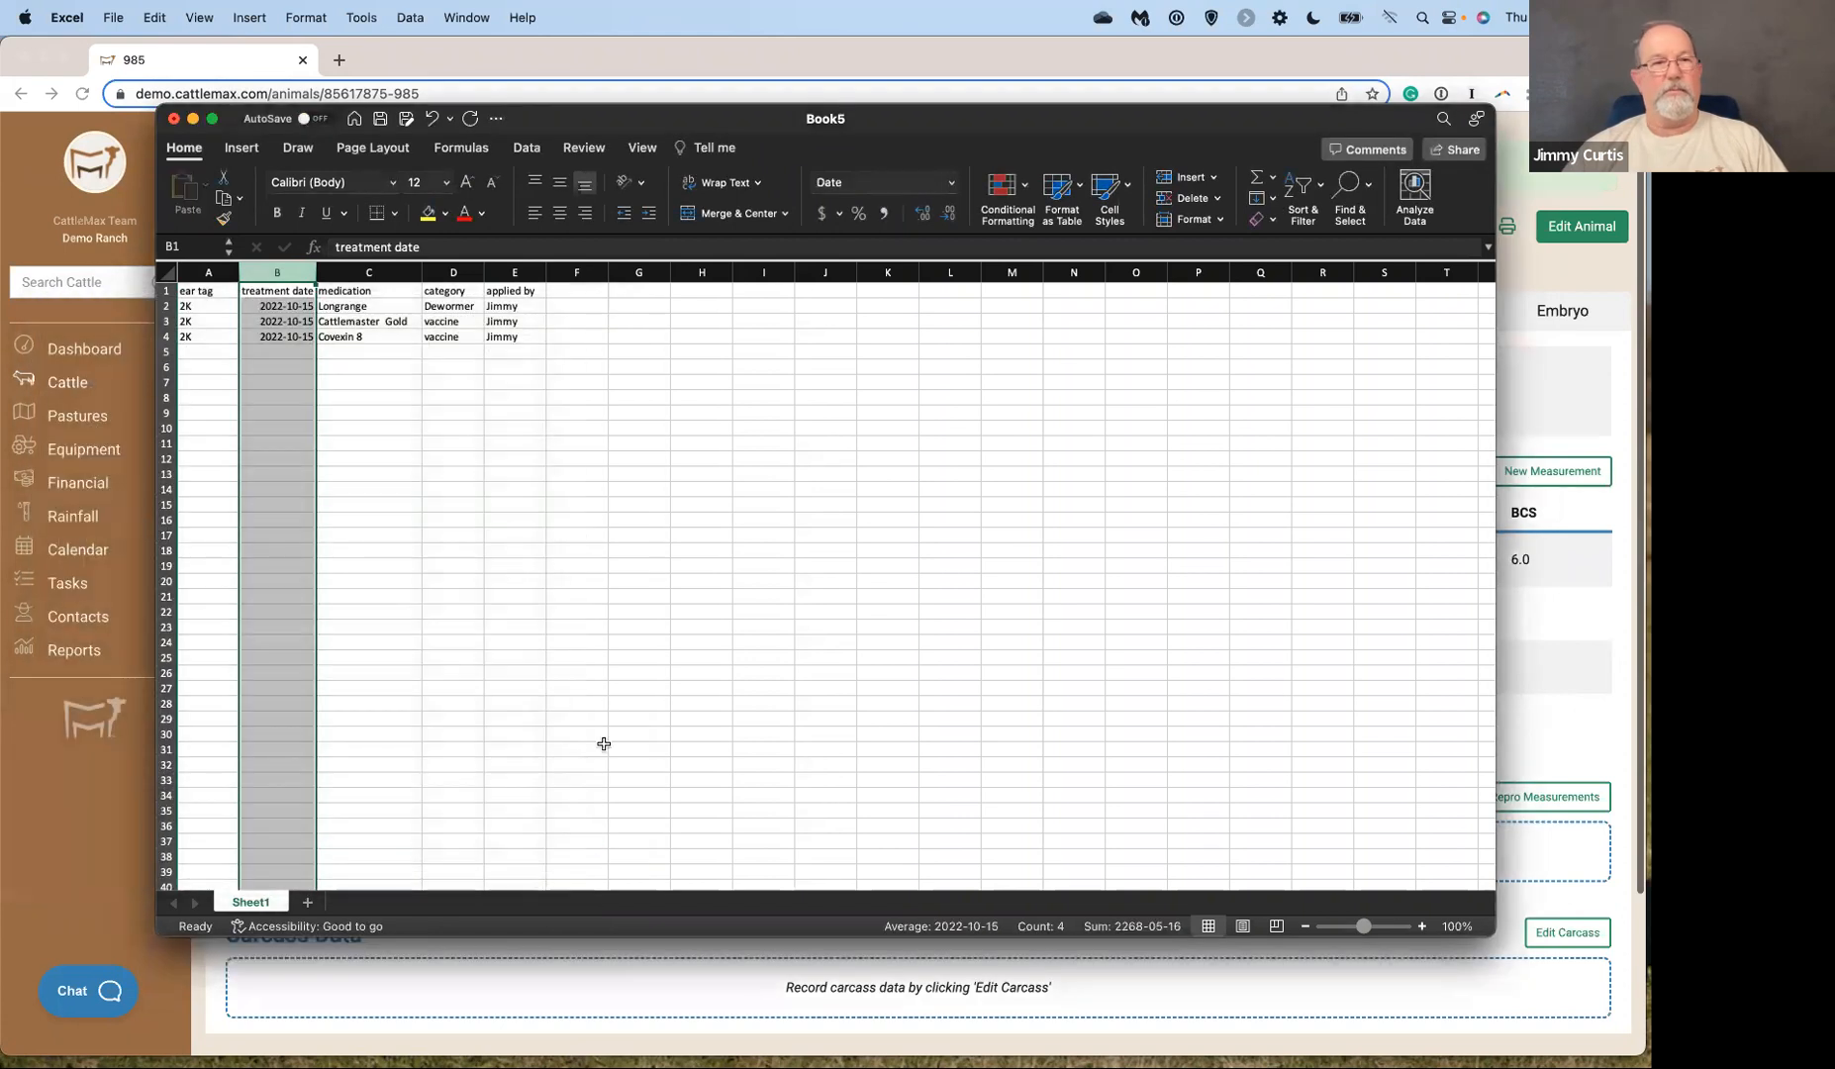
Save the workbook to the Desktop as Treatment in Comma Separated Values (.csv) format and close it.
{"action": "left_click", "coordinate": [113, 17]}
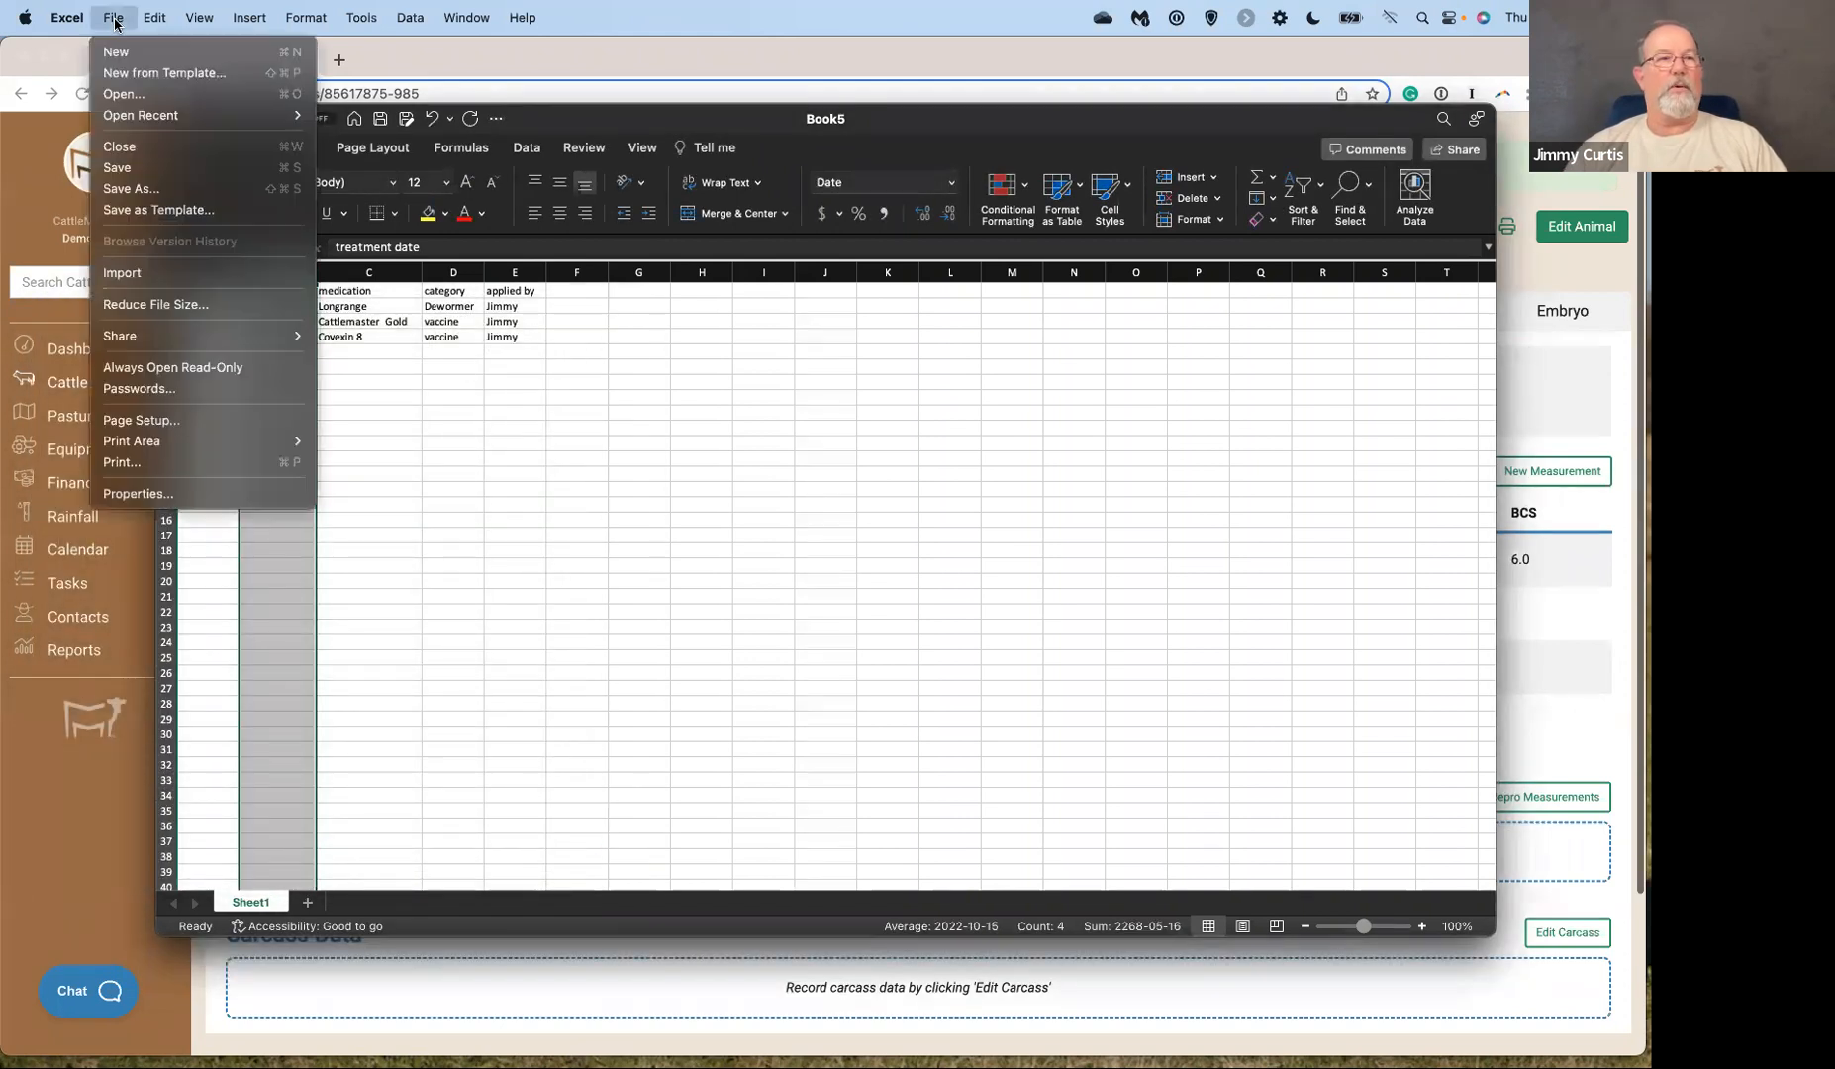
{"action": "left_click", "coordinate": [132, 189]}
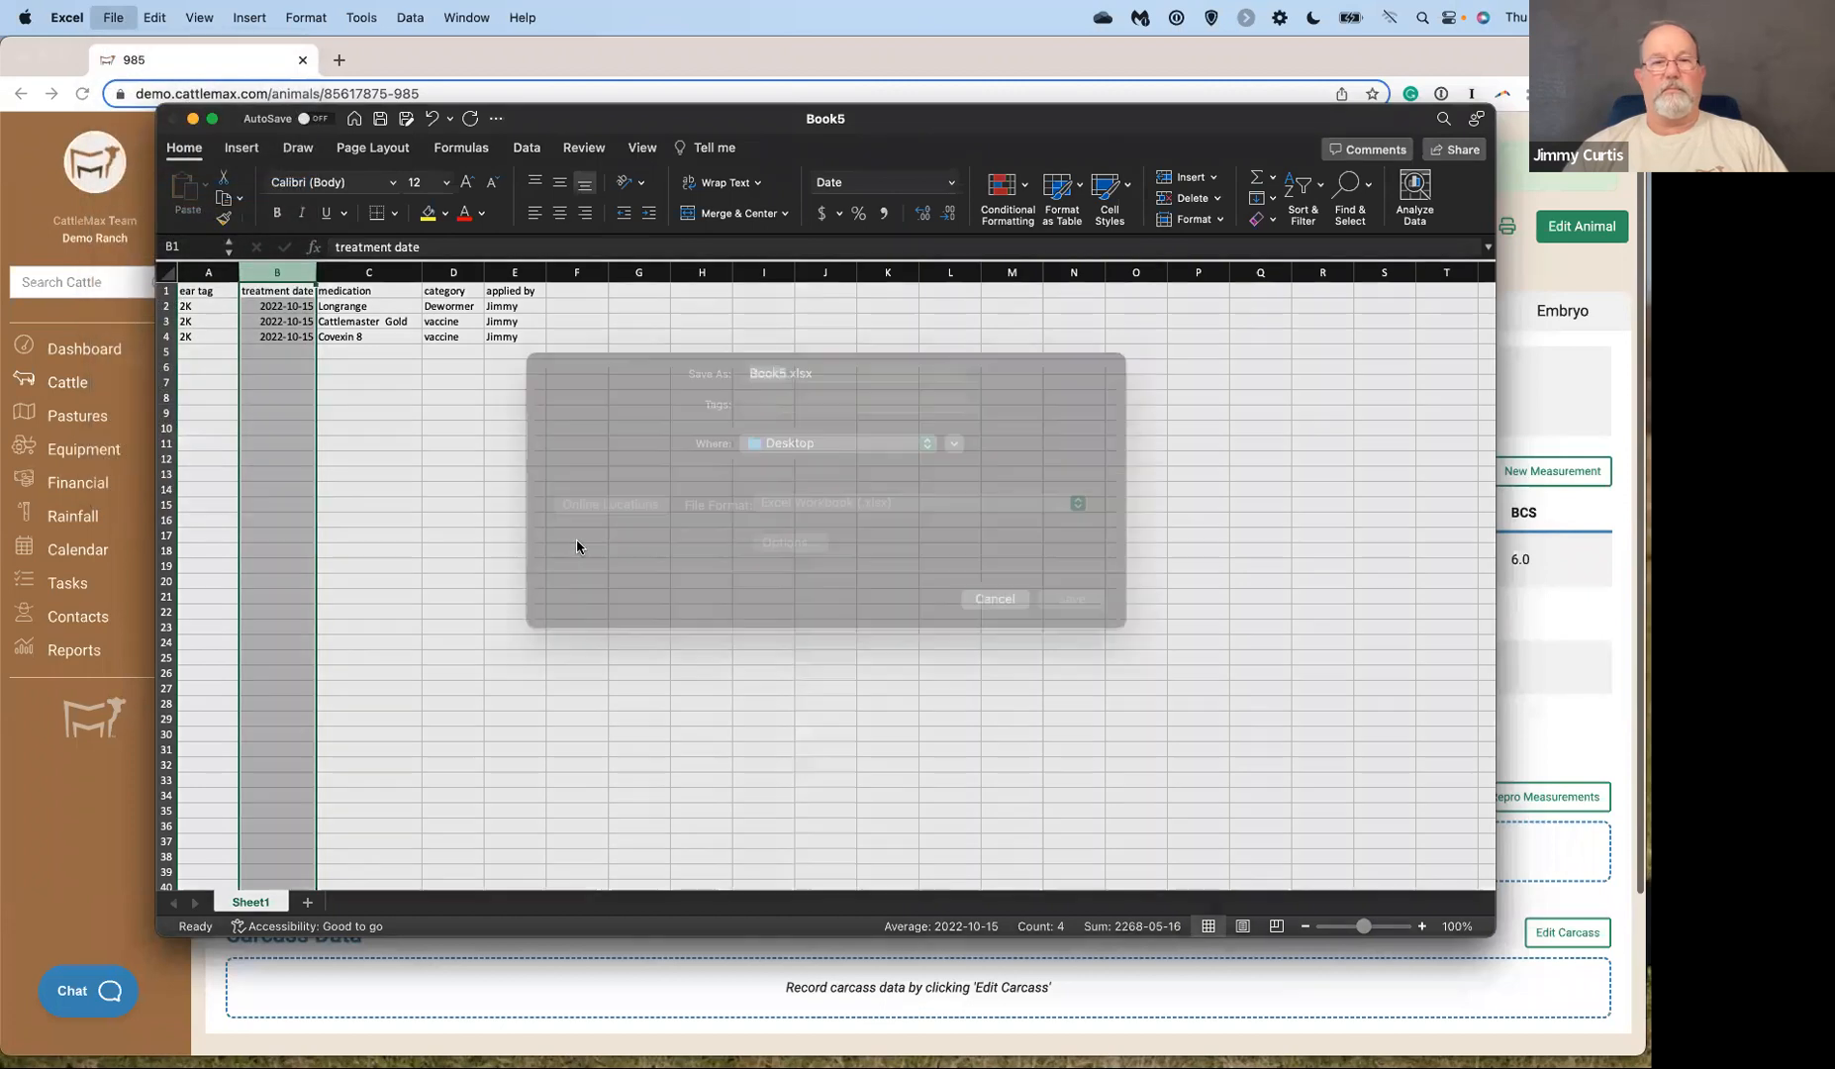
{"action": "type", "text": "Treatment"}
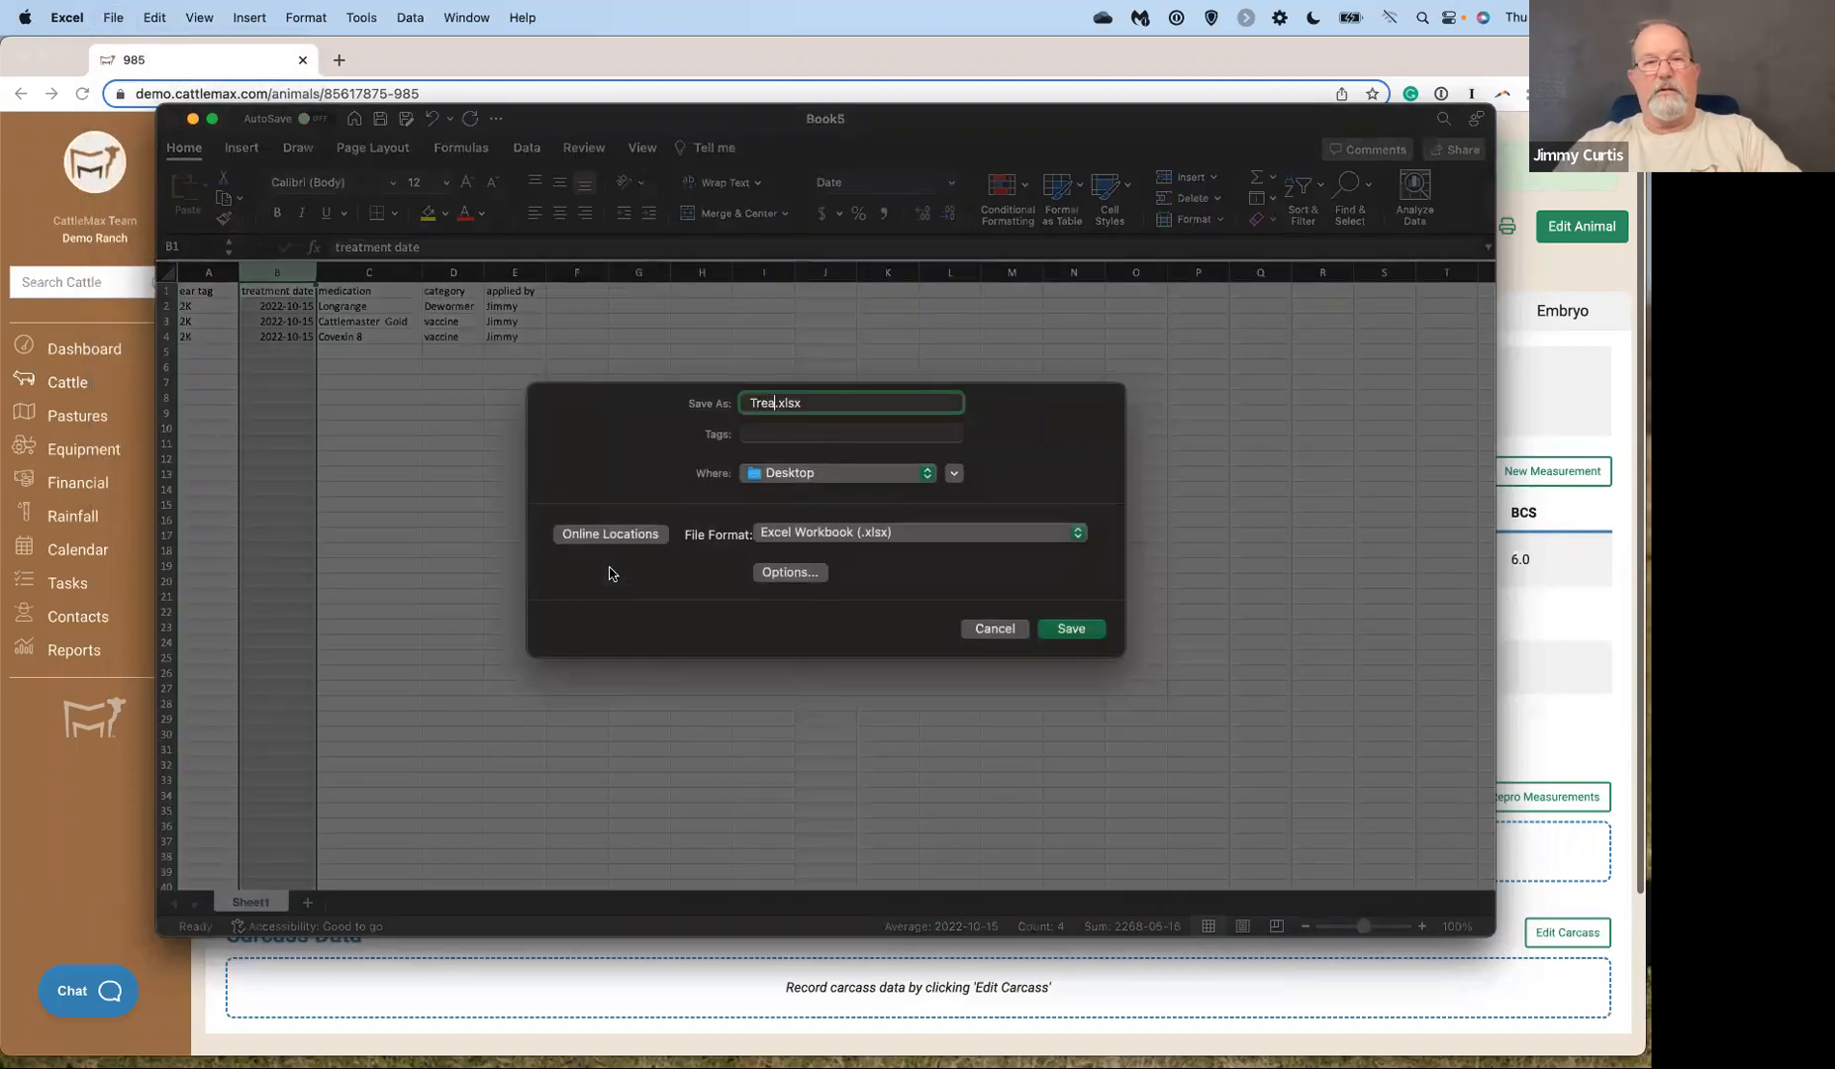
{"action": "left_click", "coordinate": [1077, 533]}
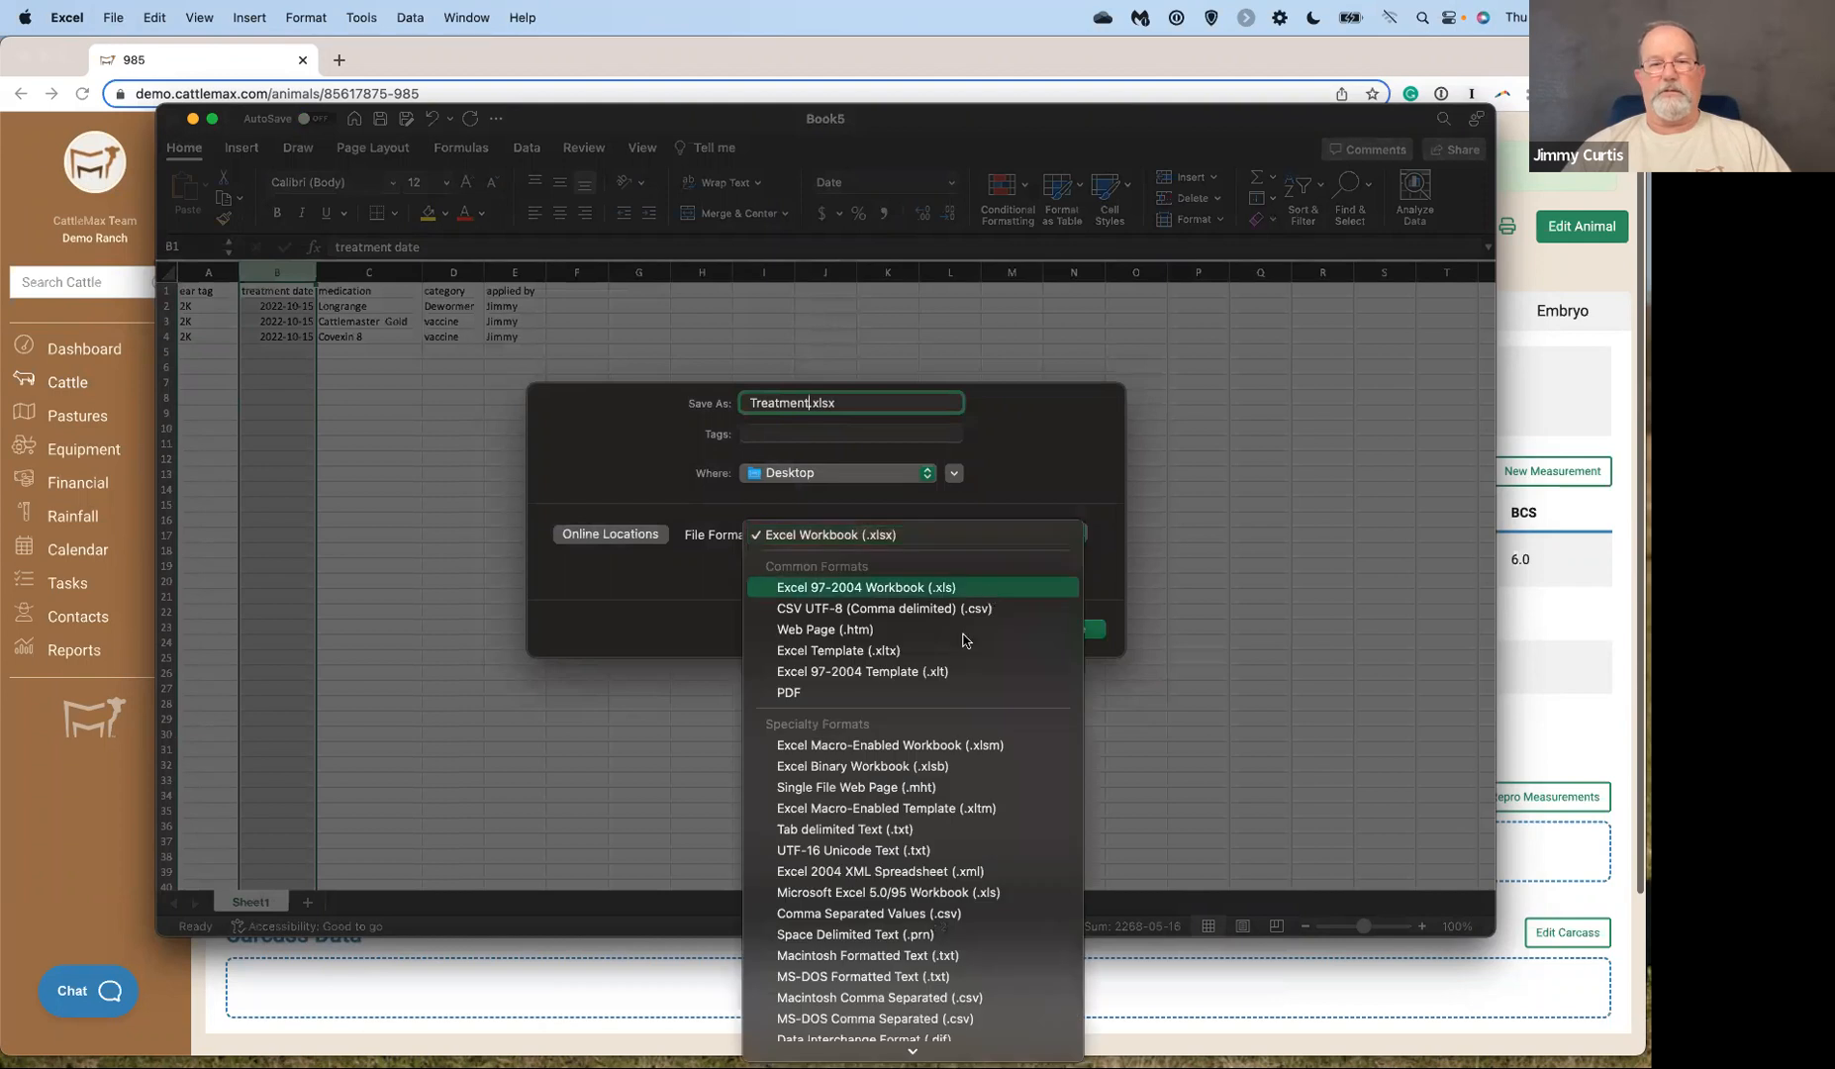
{"action": "left_click", "coordinate": [965, 912]}
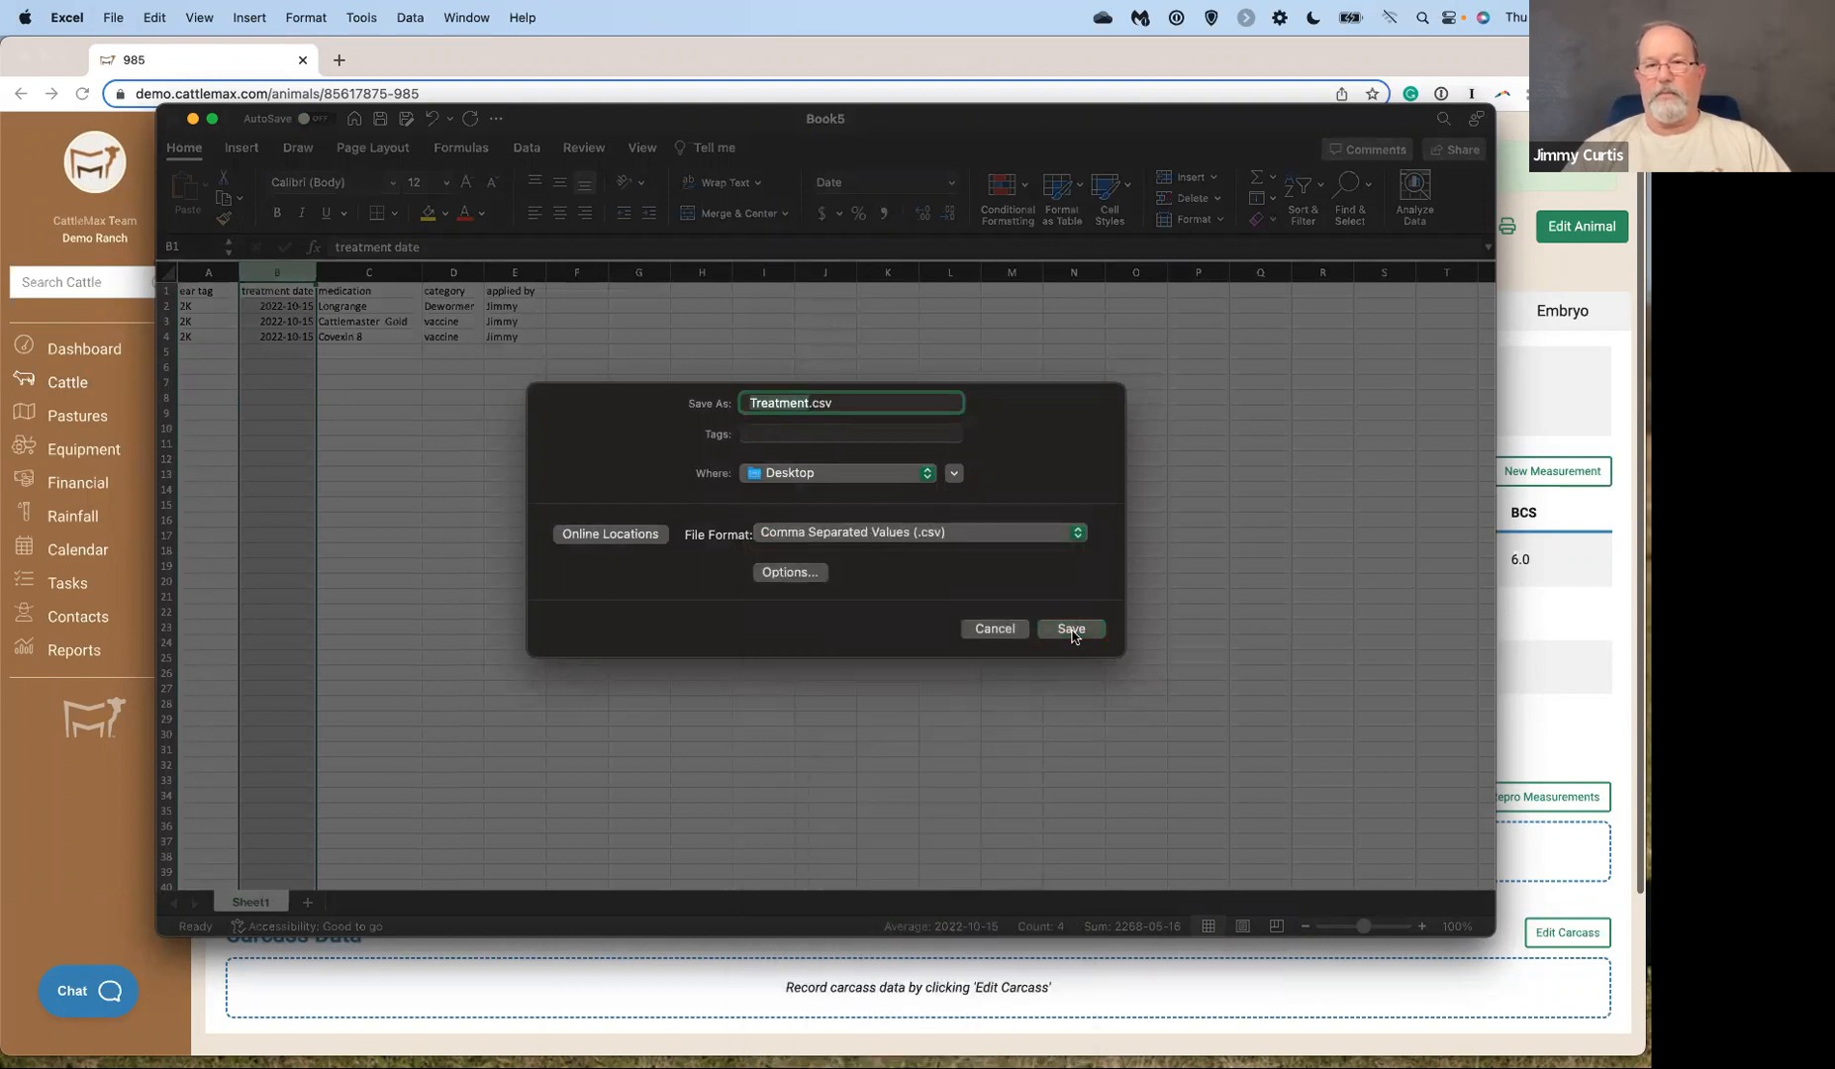
{"action": "left_click", "coordinate": [1072, 630]}
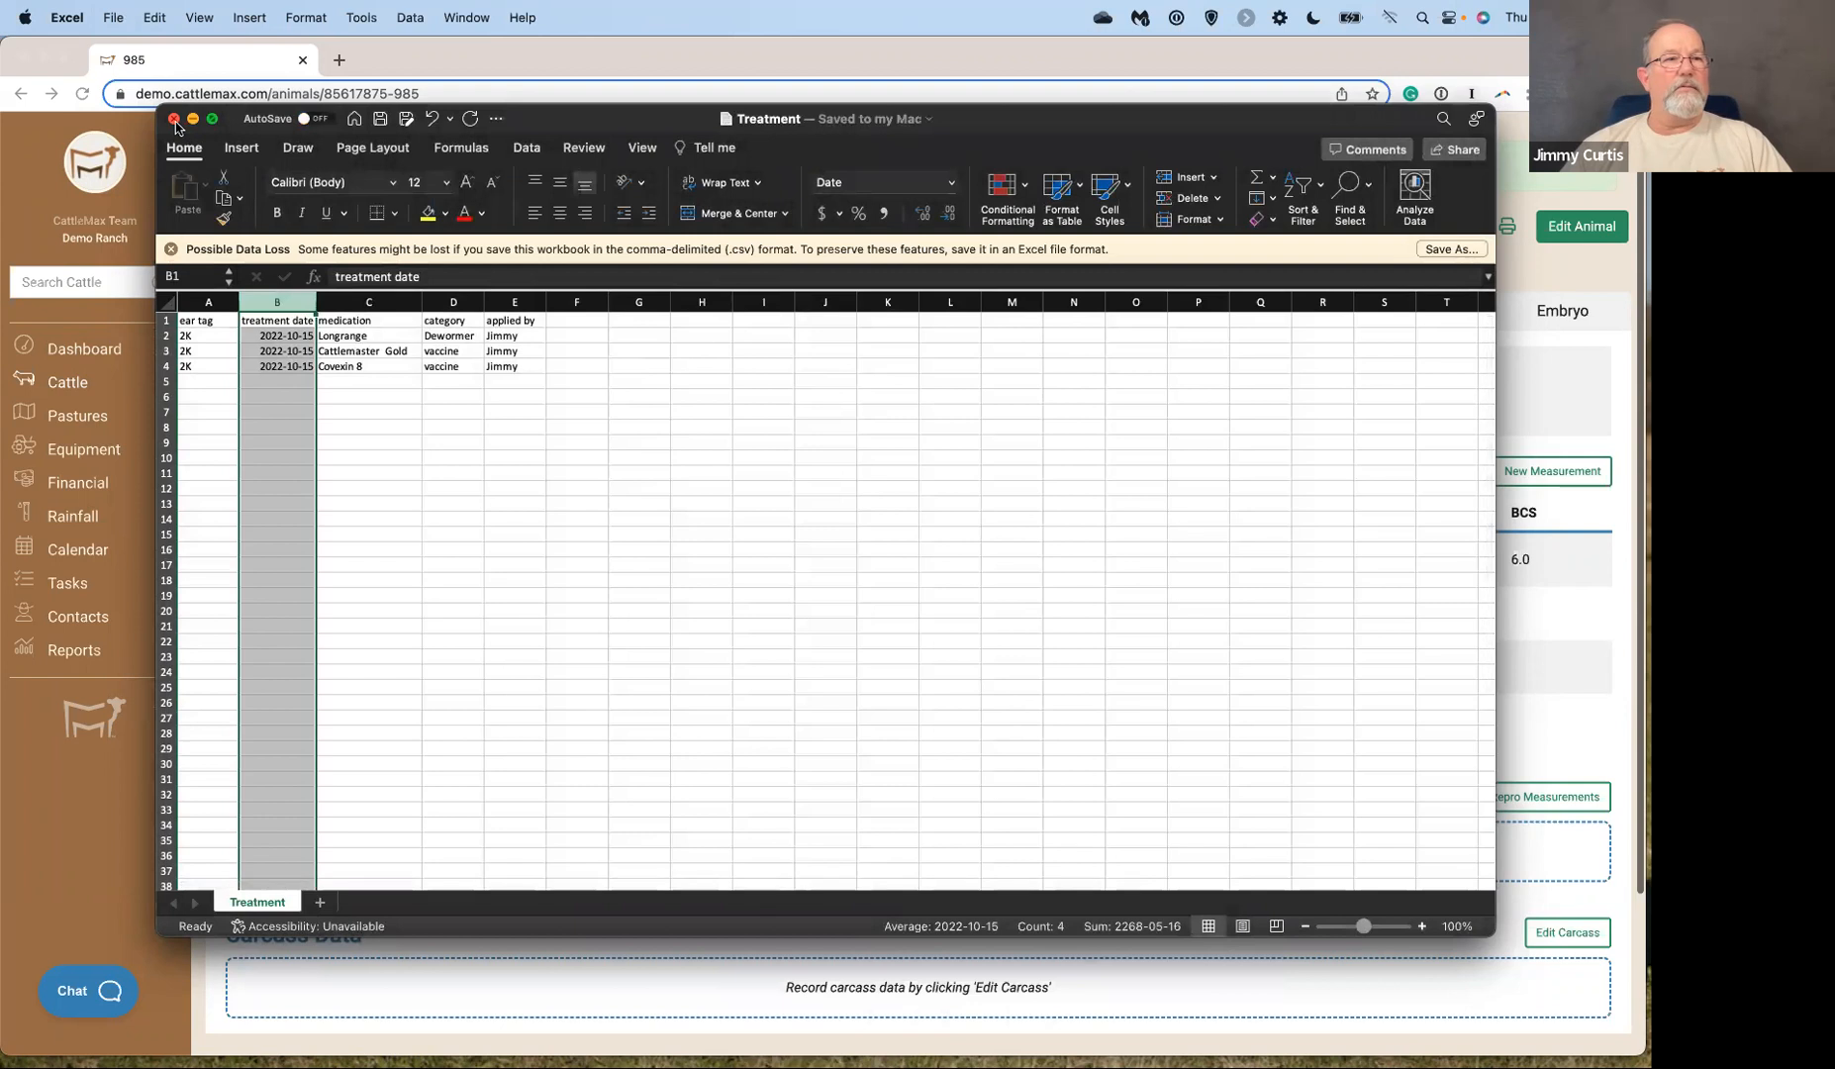
{"action": "left_click", "coordinate": [175, 119]}
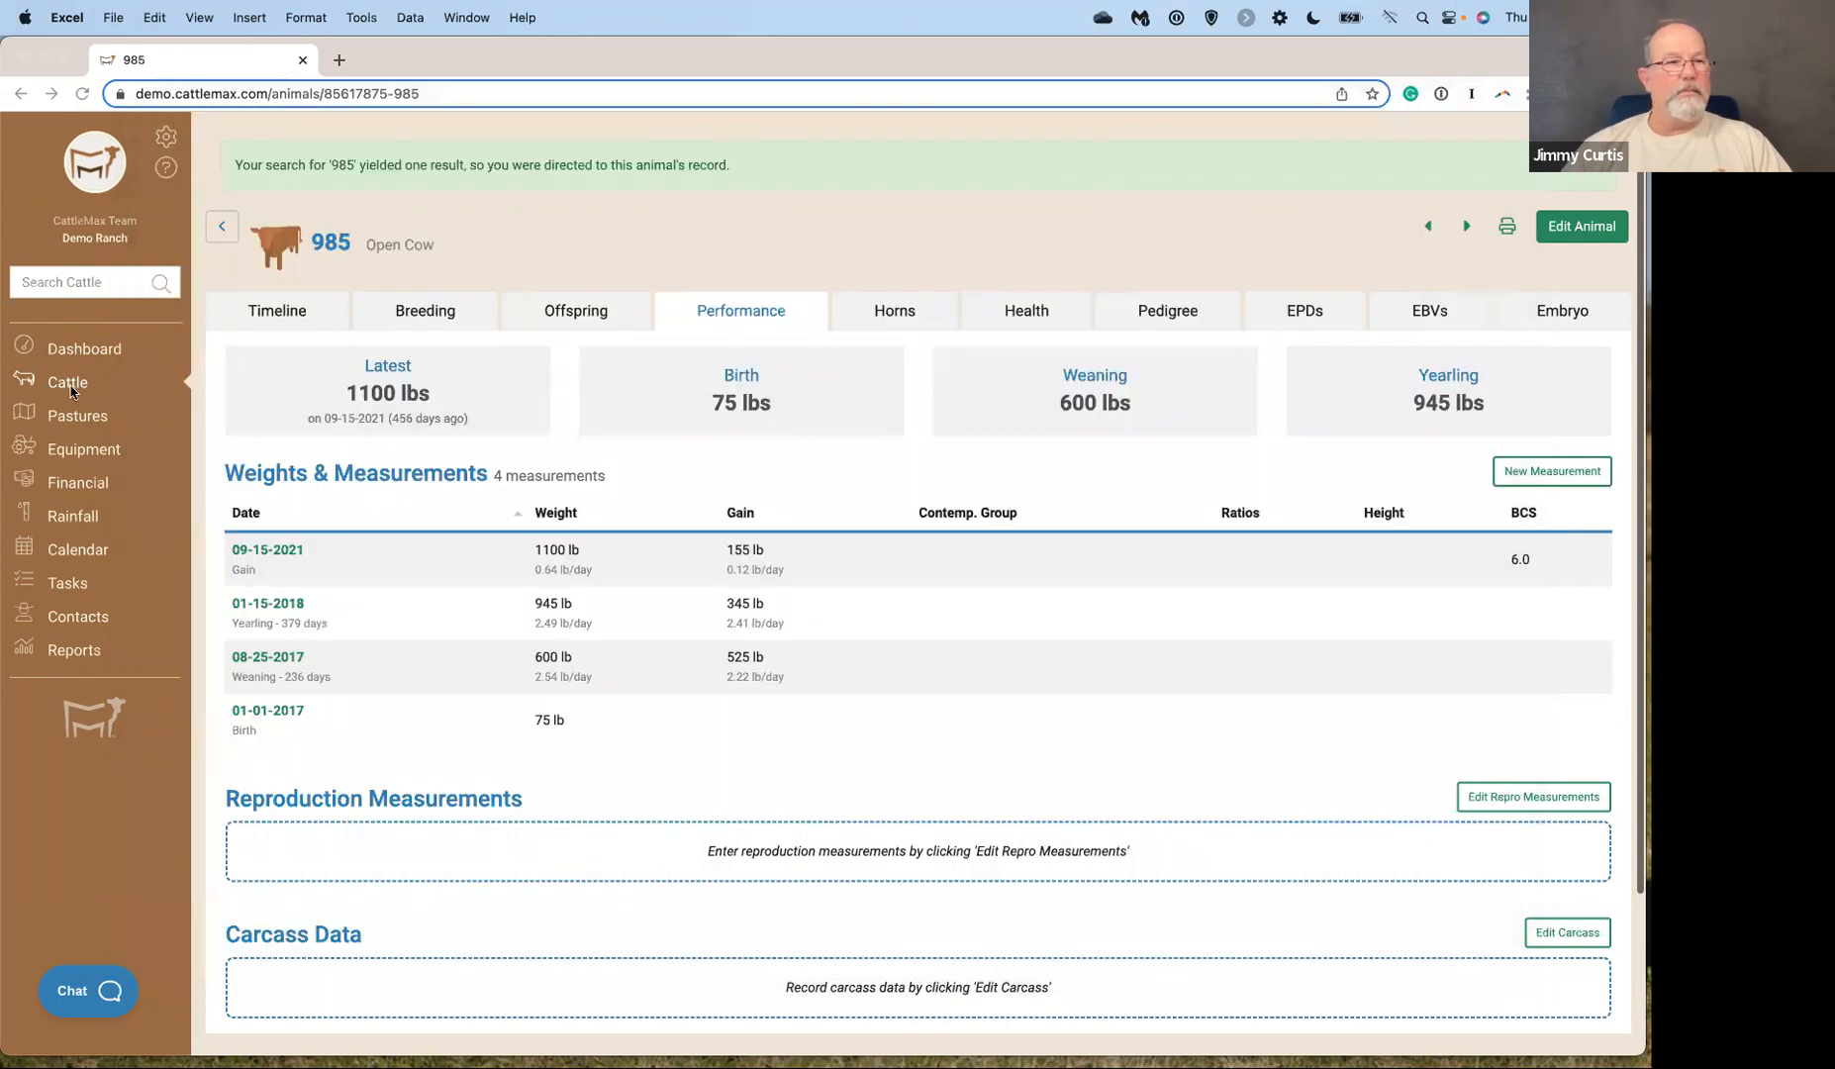
Switch to CattleMax and start a spreadsheet import of new Treatments from the Cattle page.
{"action": "left_click", "coordinate": [71, 391]}
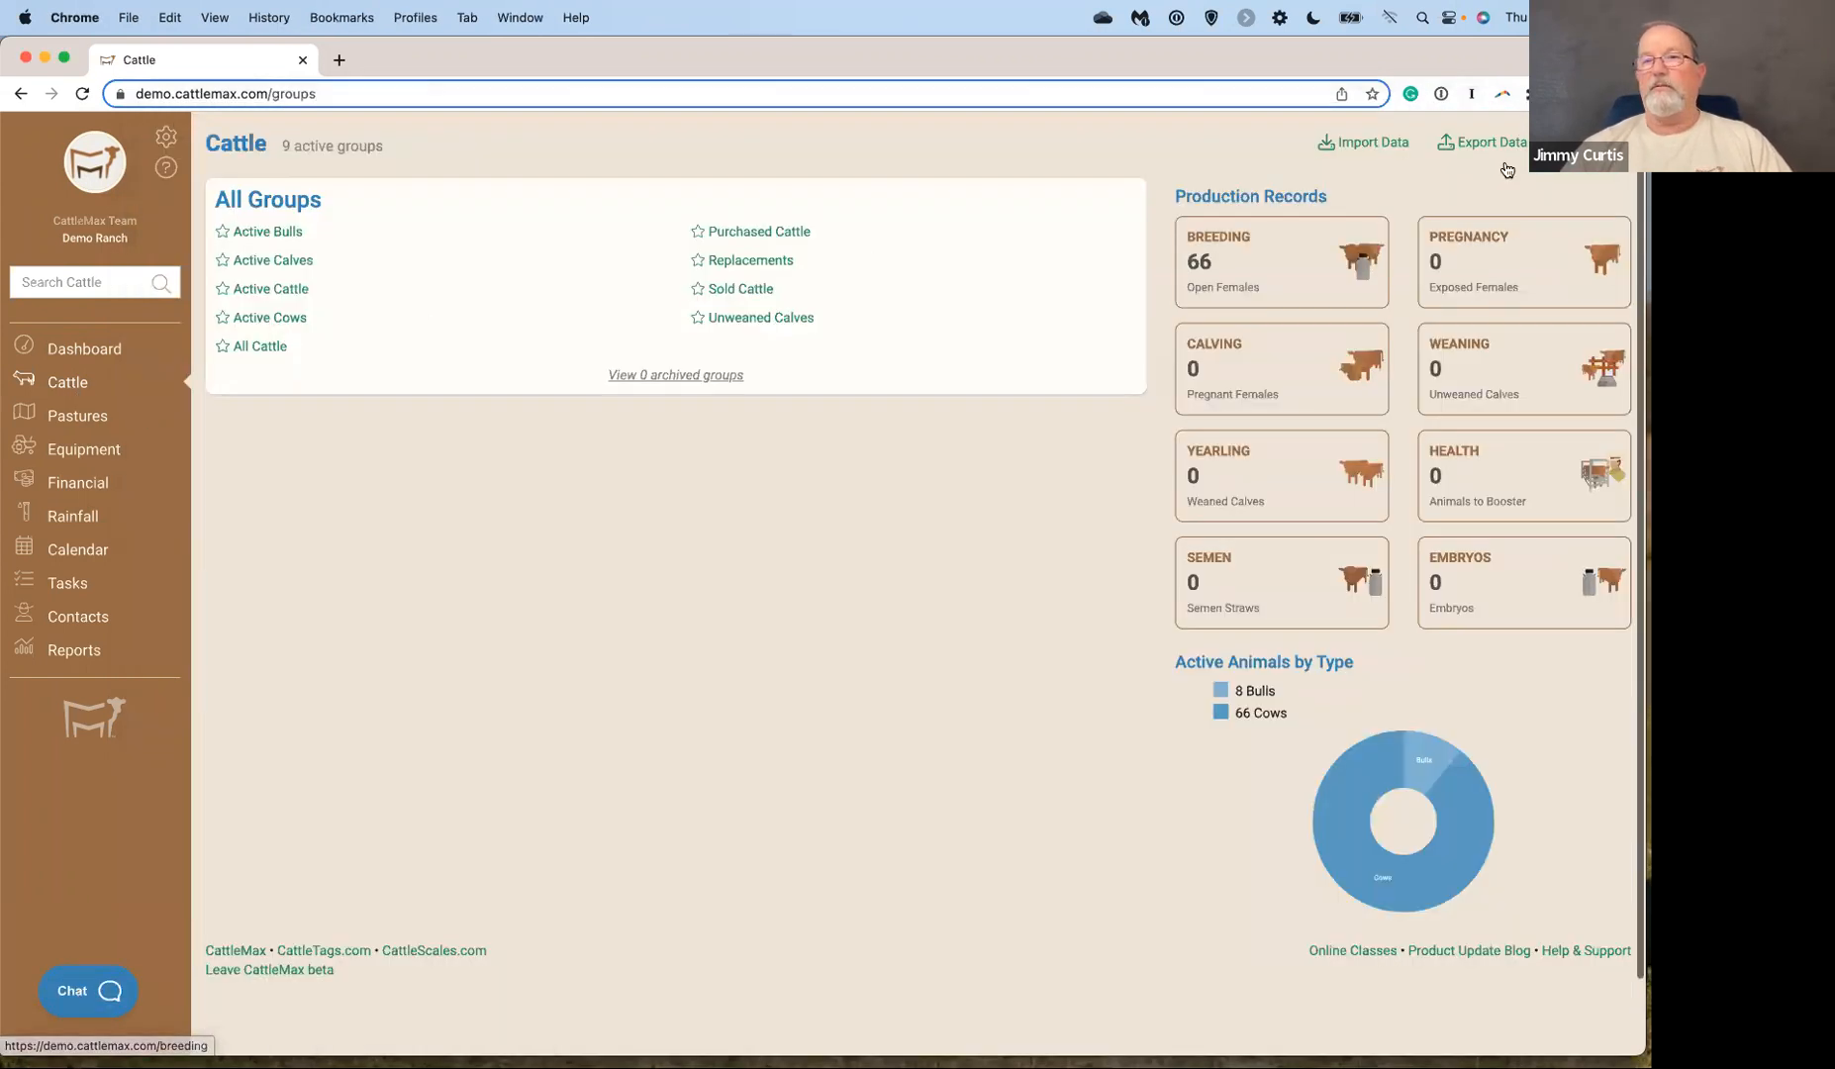
{"action": "left_click", "coordinate": [1366, 141]}
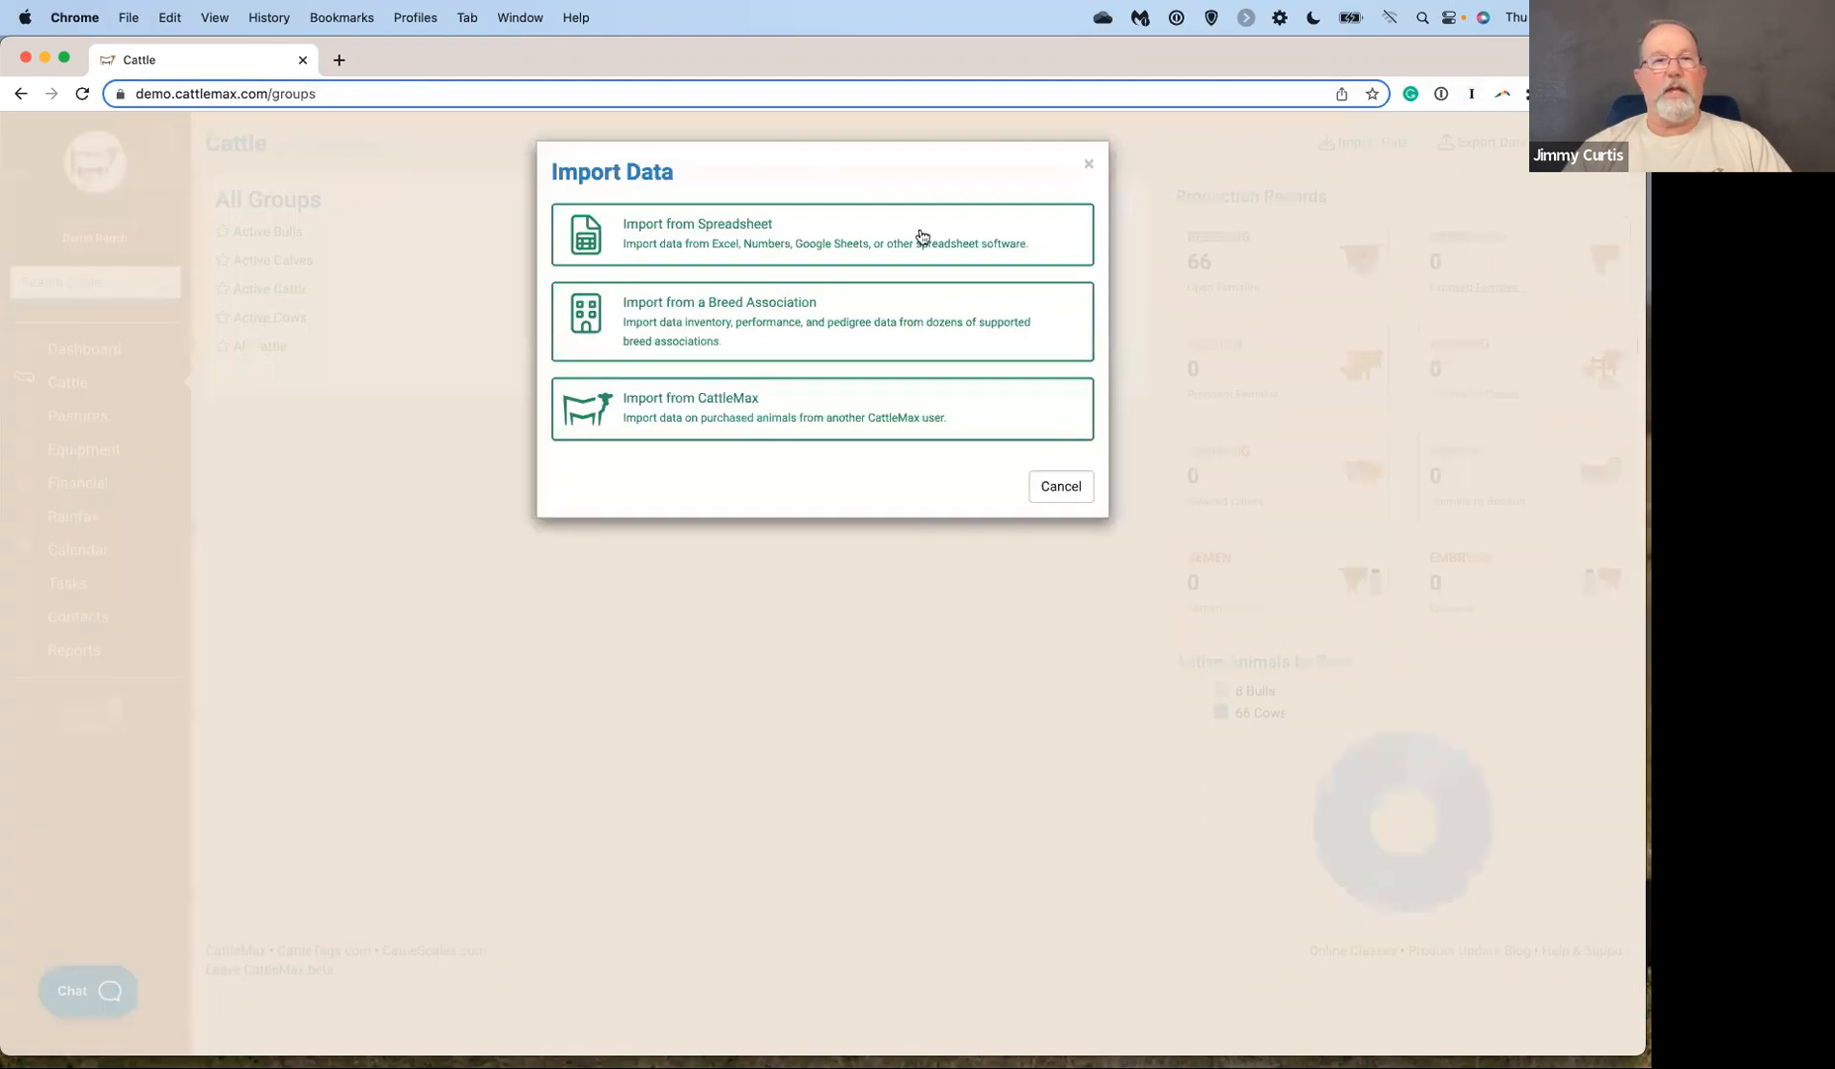
{"action": "left_click", "coordinate": [802, 238]}
{"action": "left_click", "coordinate": [1081, 277]}
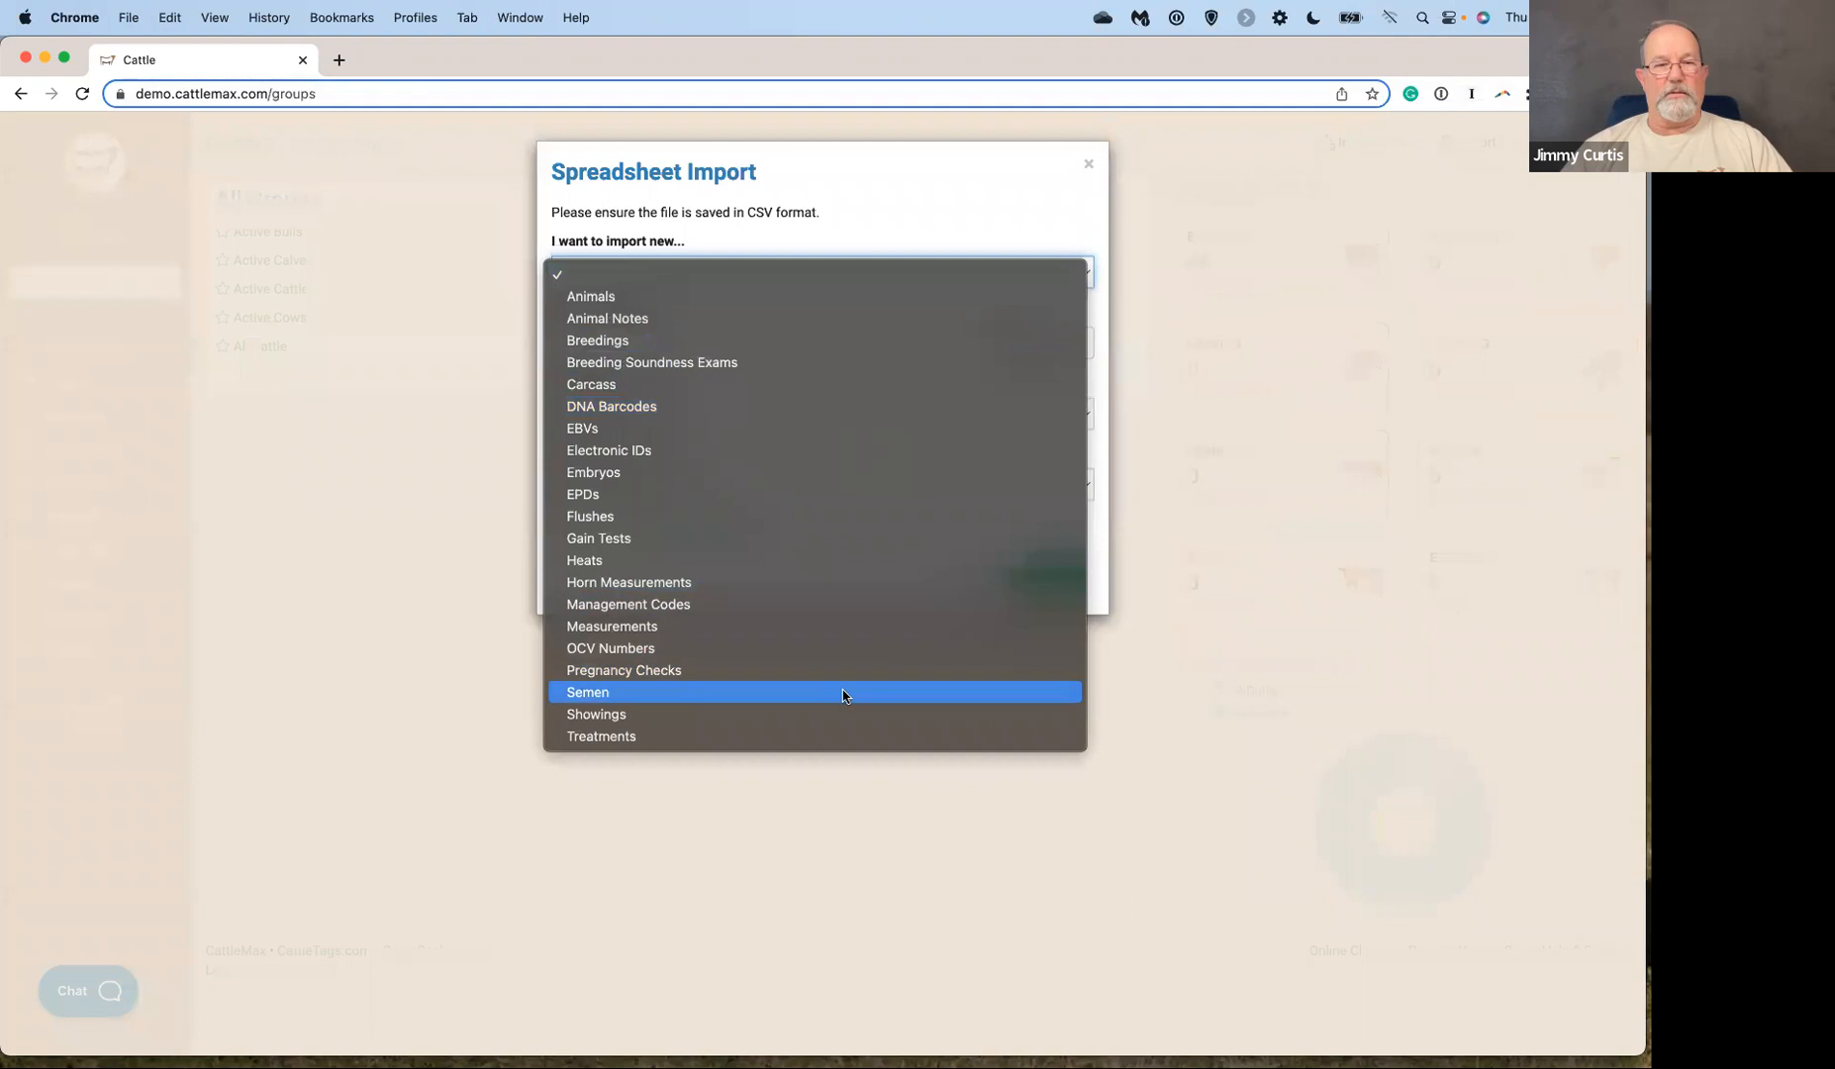
{"action": "left_click", "coordinate": [843, 737]}
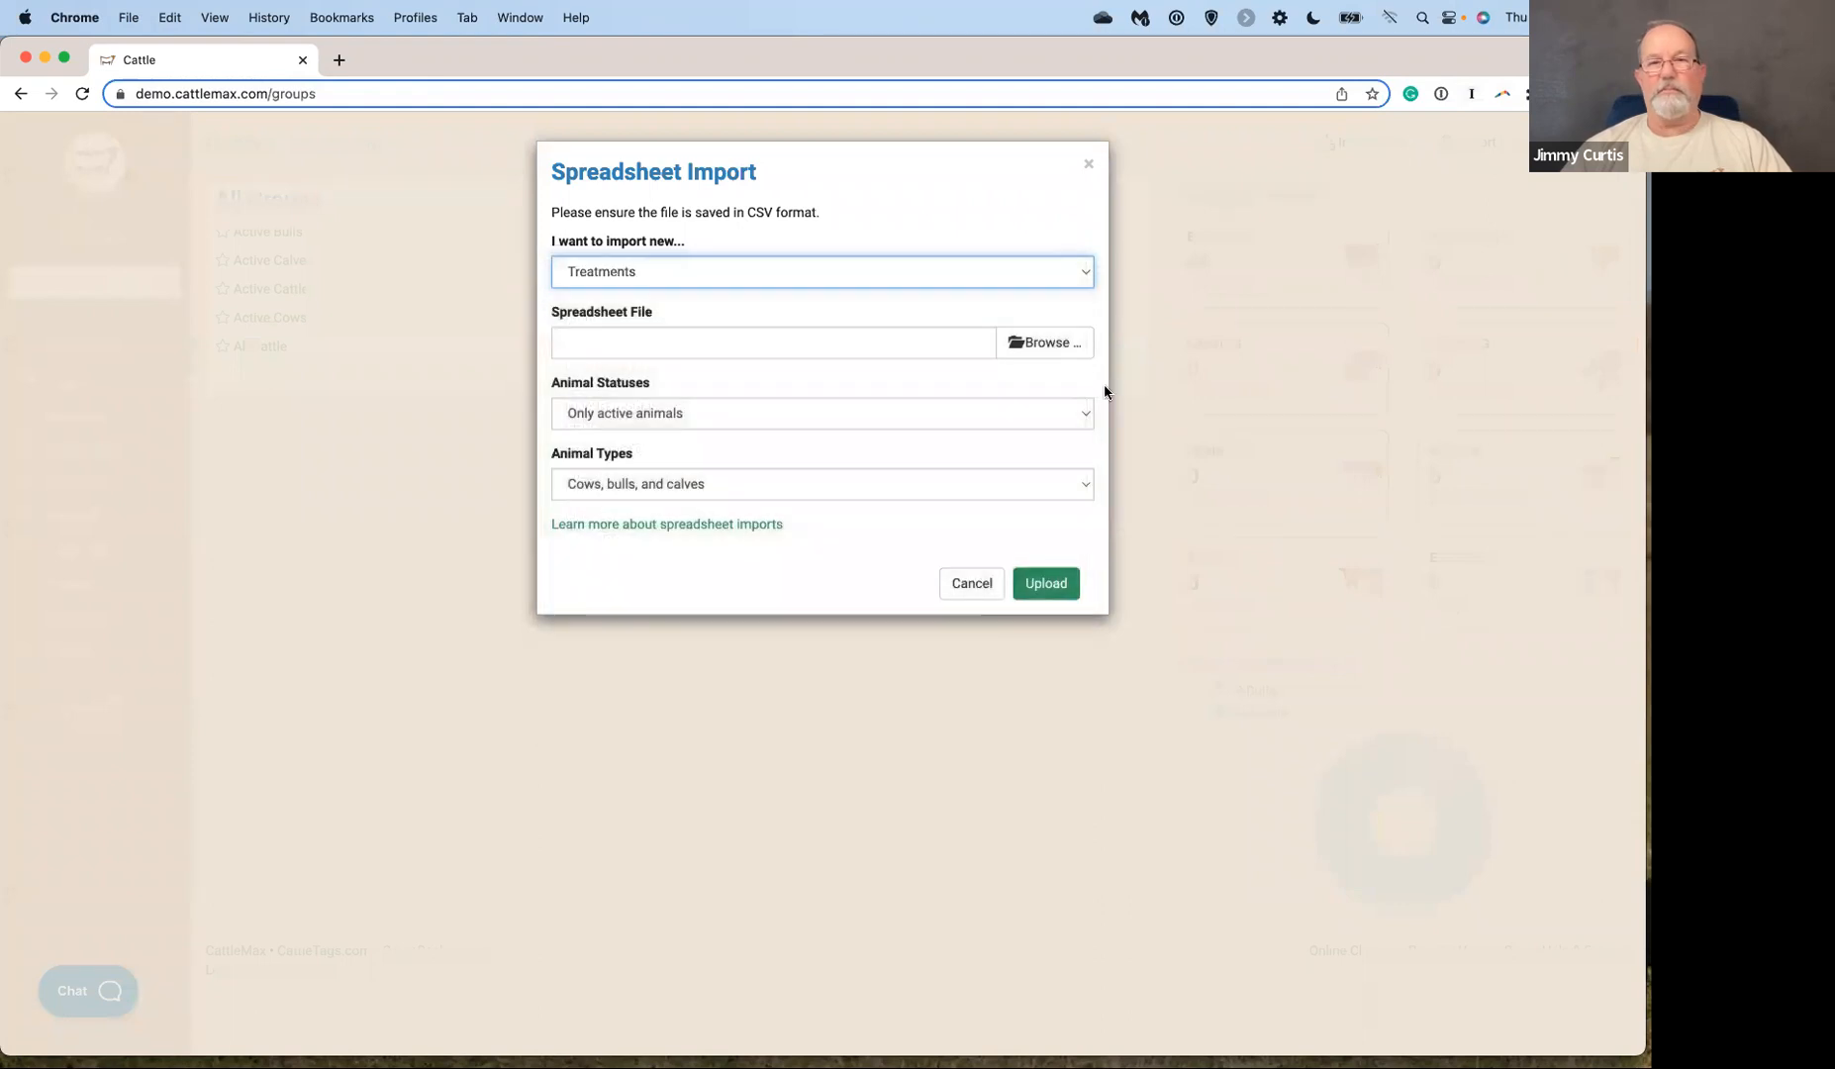
Choose JC Treatments.csv from the JCRanch folder as the spreadsheet file for the import.
{"action": "left_click", "coordinate": [1047, 349]}
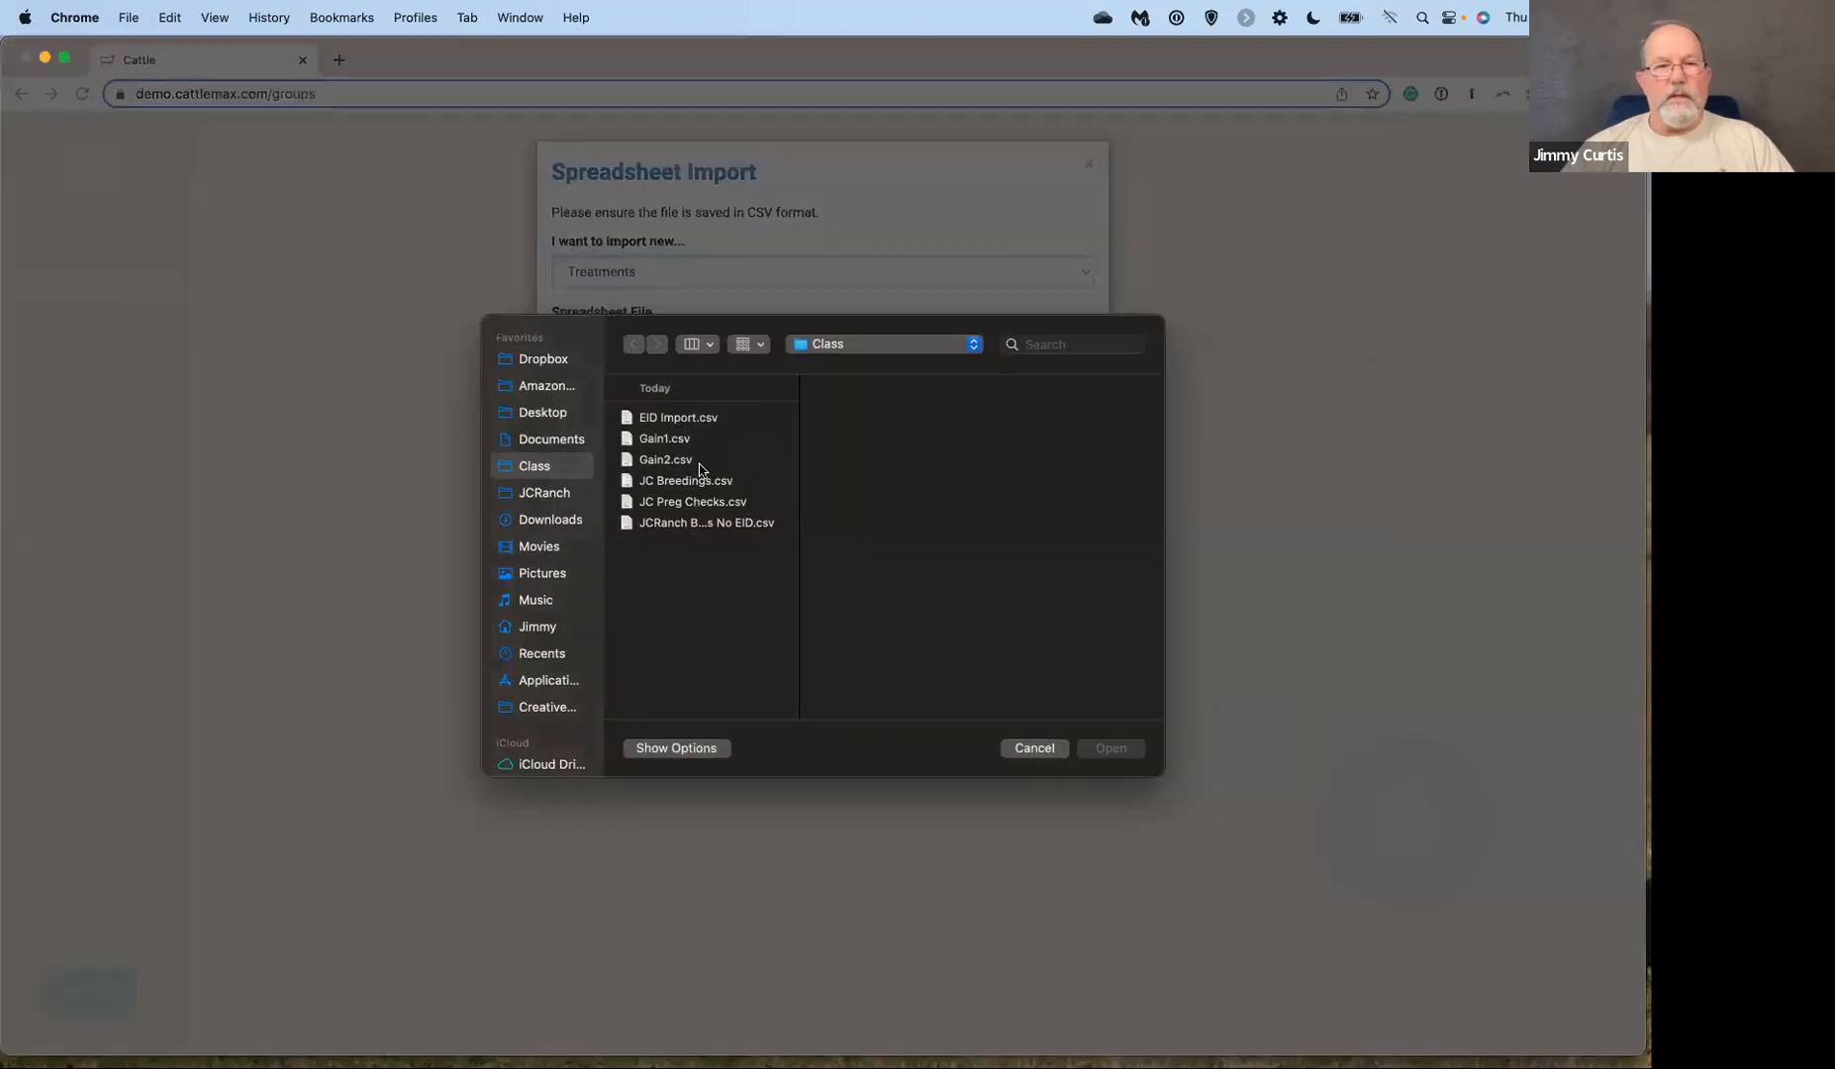
{"action": "left_click", "coordinate": [552, 494]}
{"action": "scroll", "coordinate": [713, 552], "scroll_direction": "down", "scroll_amount": 10}
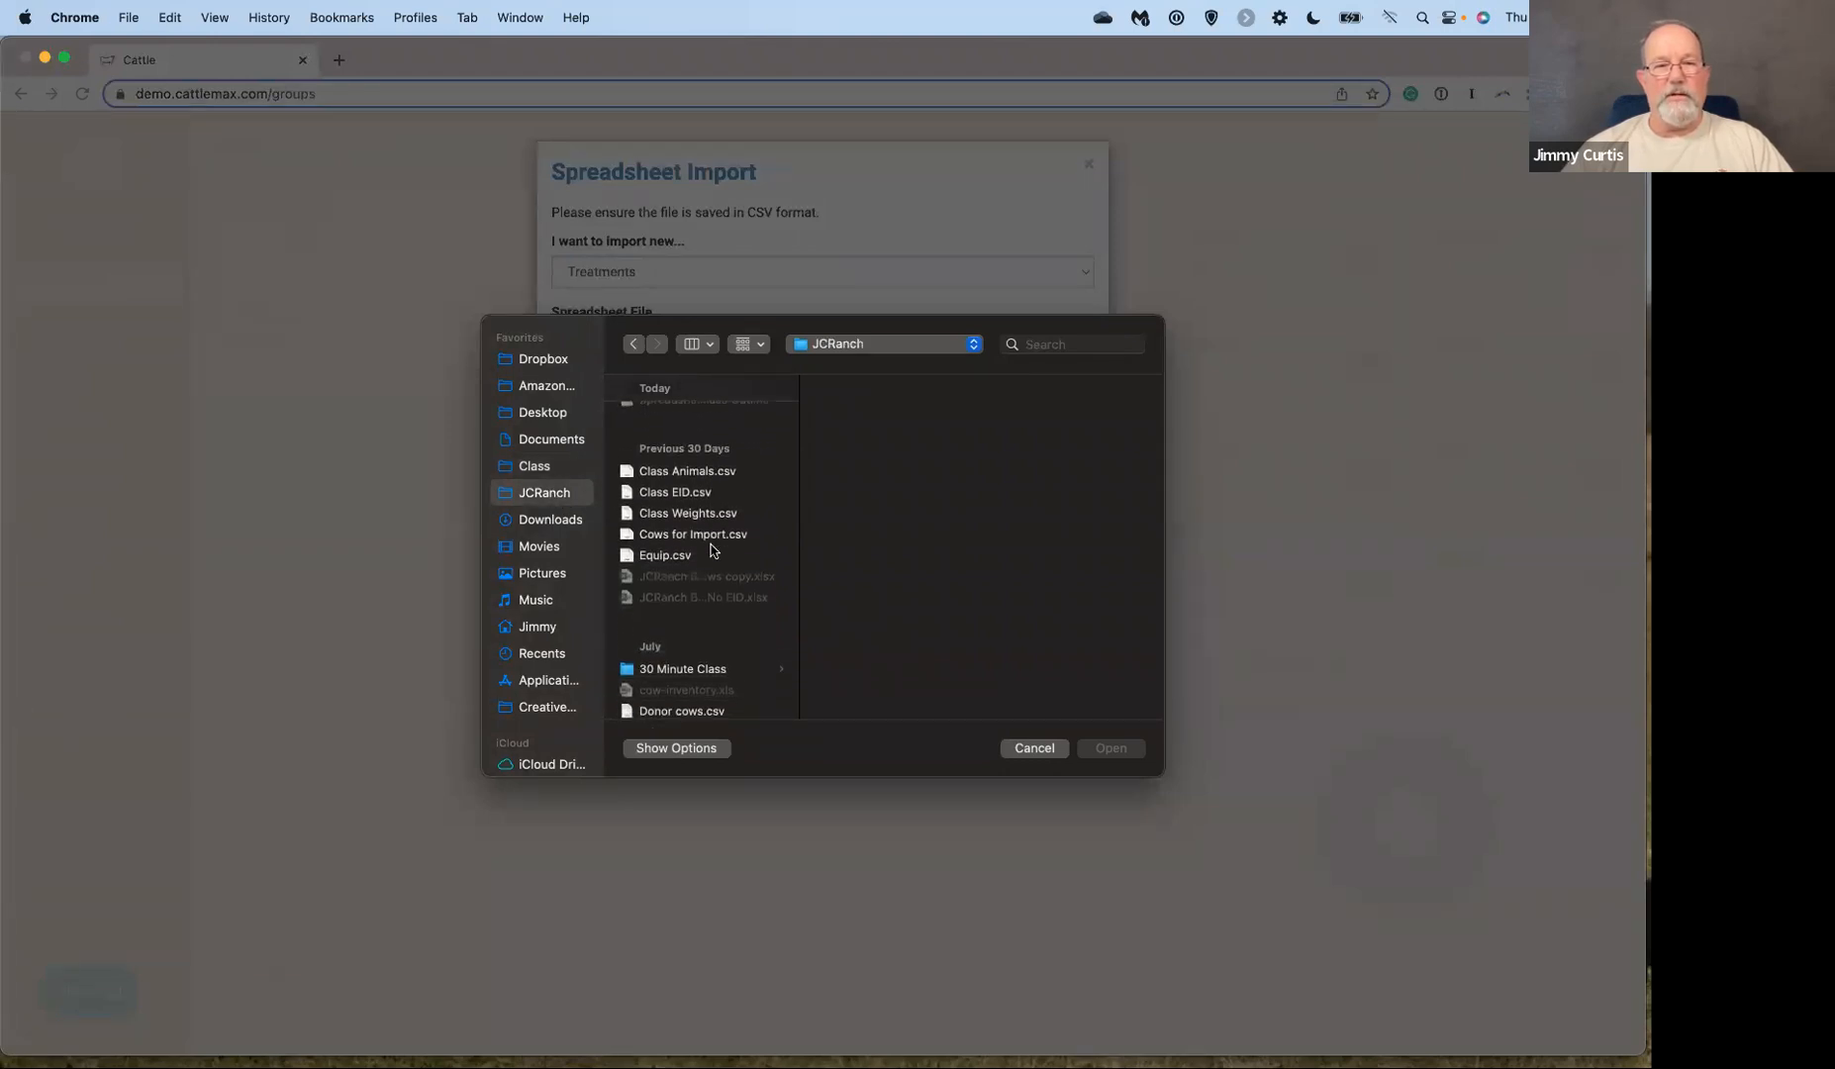
{"action": "scroll", "coordinate": [712, 549], "scroll_direction": "down", "scroll_amount": 12}
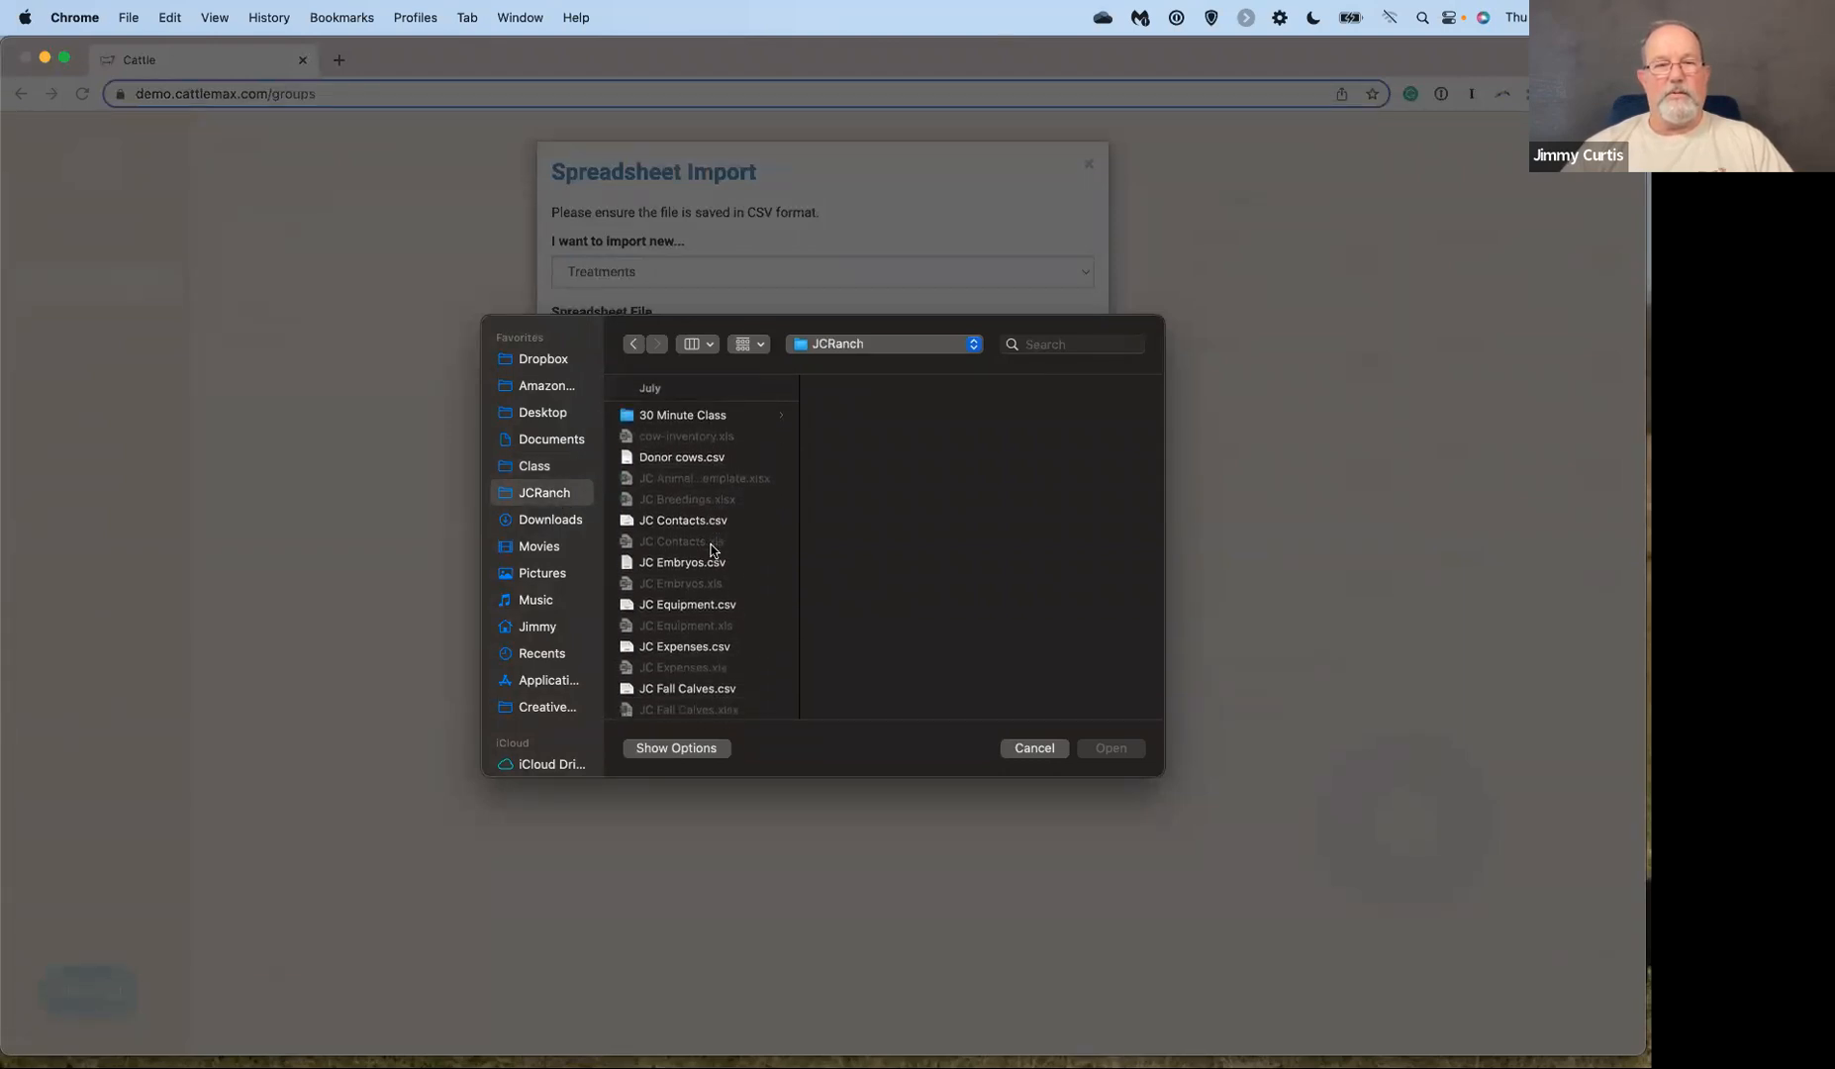
{"action": "scroll", "coordinate": [712, 550], "scroll_direction": "down", "scroll_amount": 5}
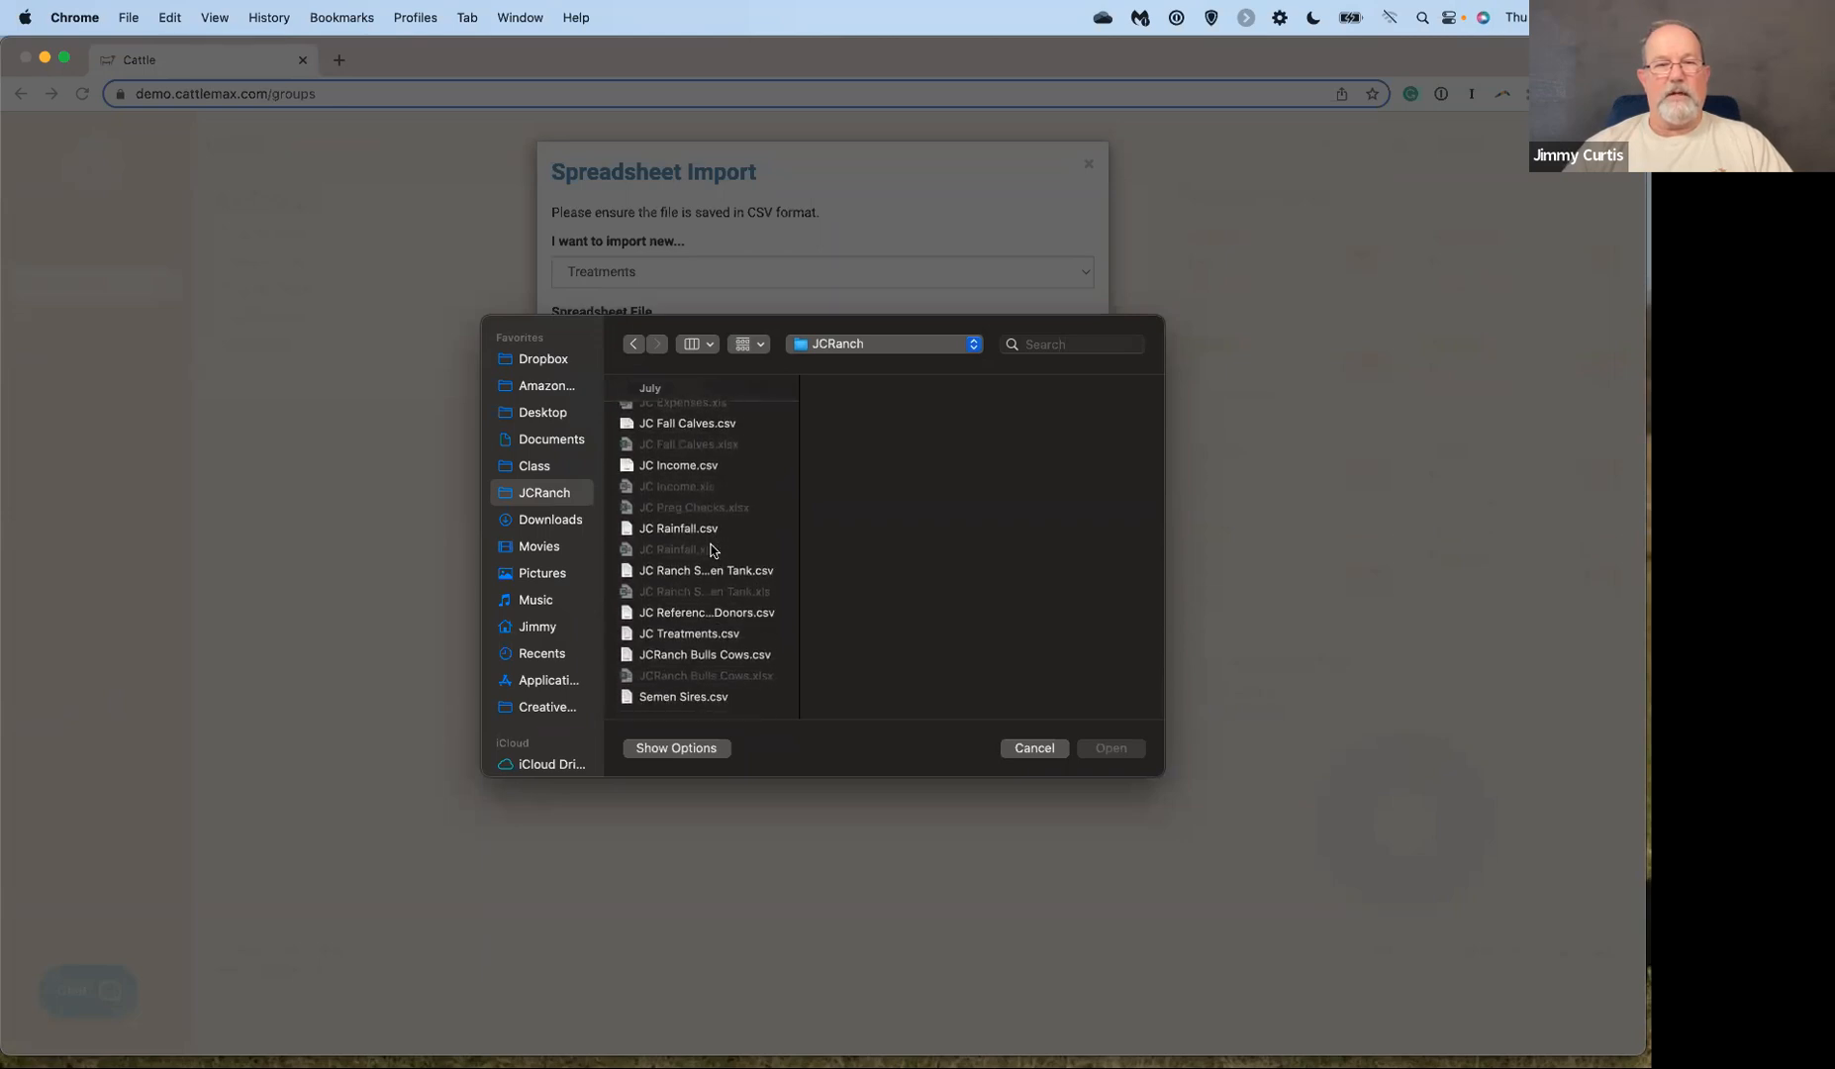
{"action": "left_click", "coordinate": [683, 642]}
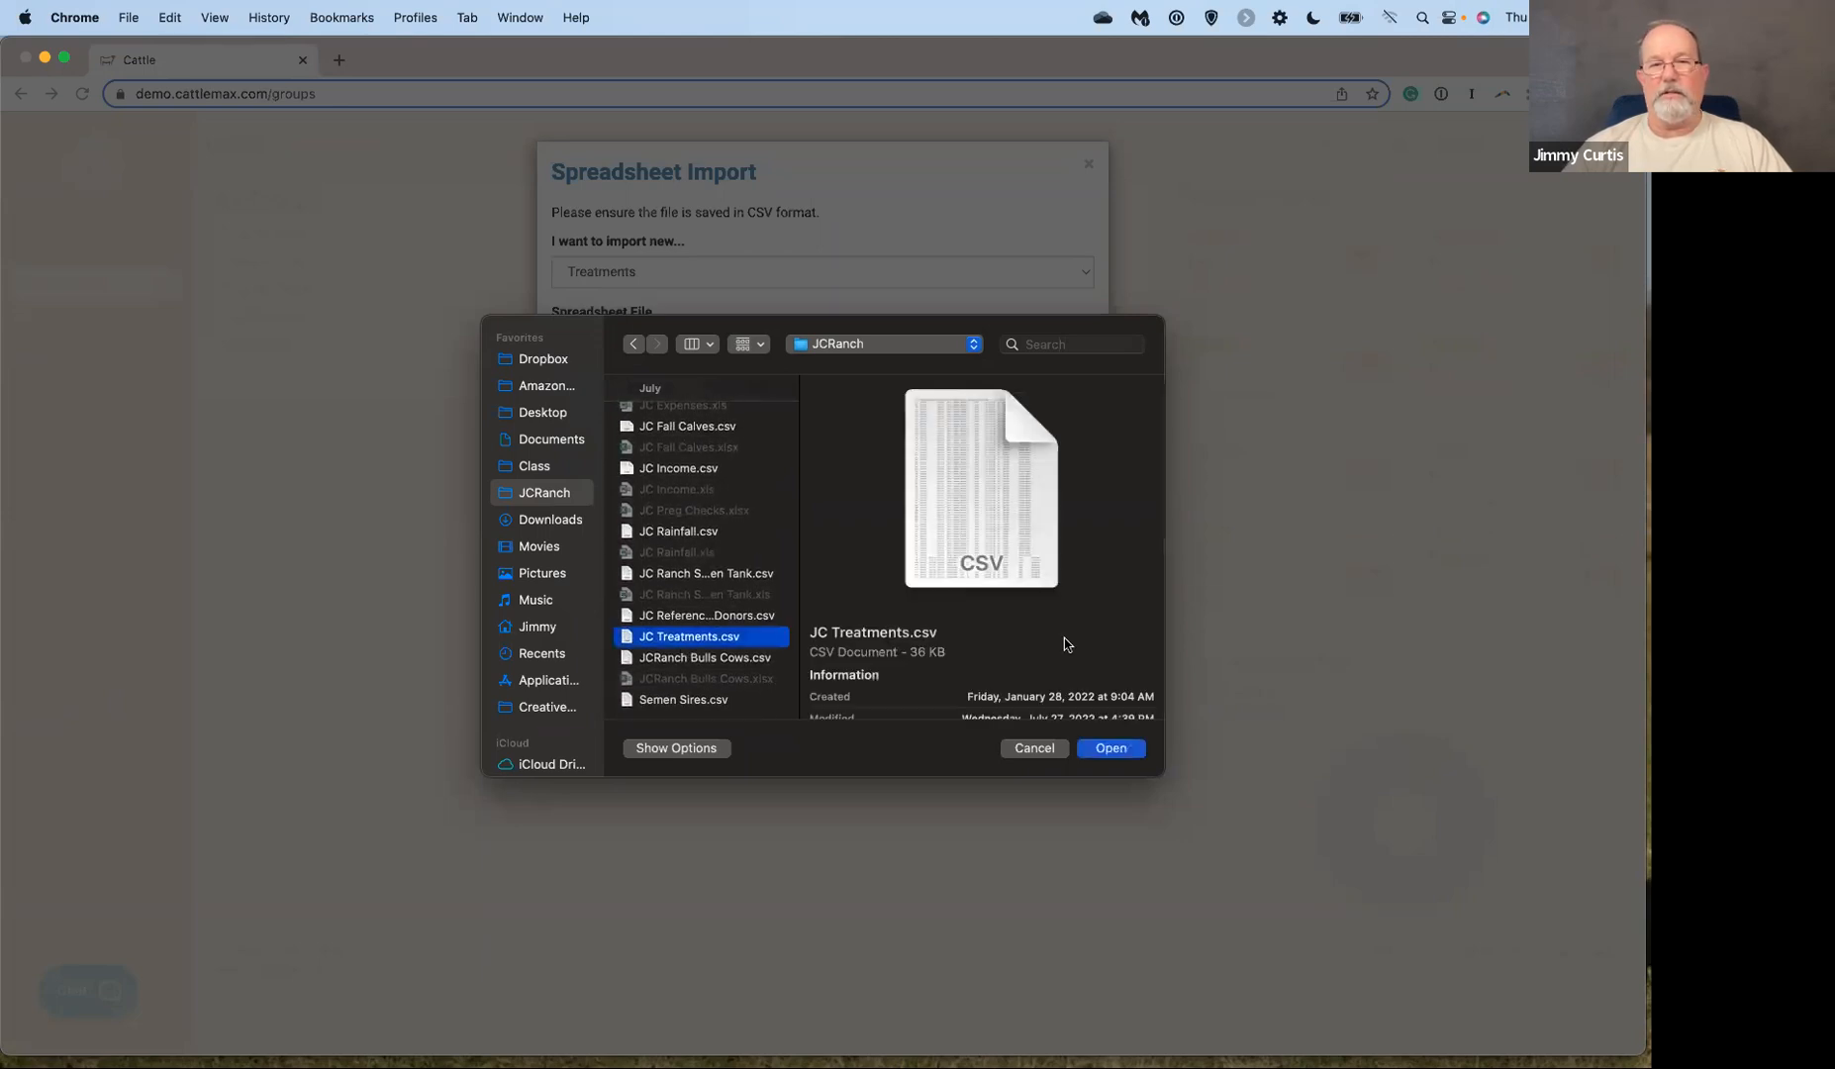
{"action": "left_click", "coordinate": [1109, 752]}
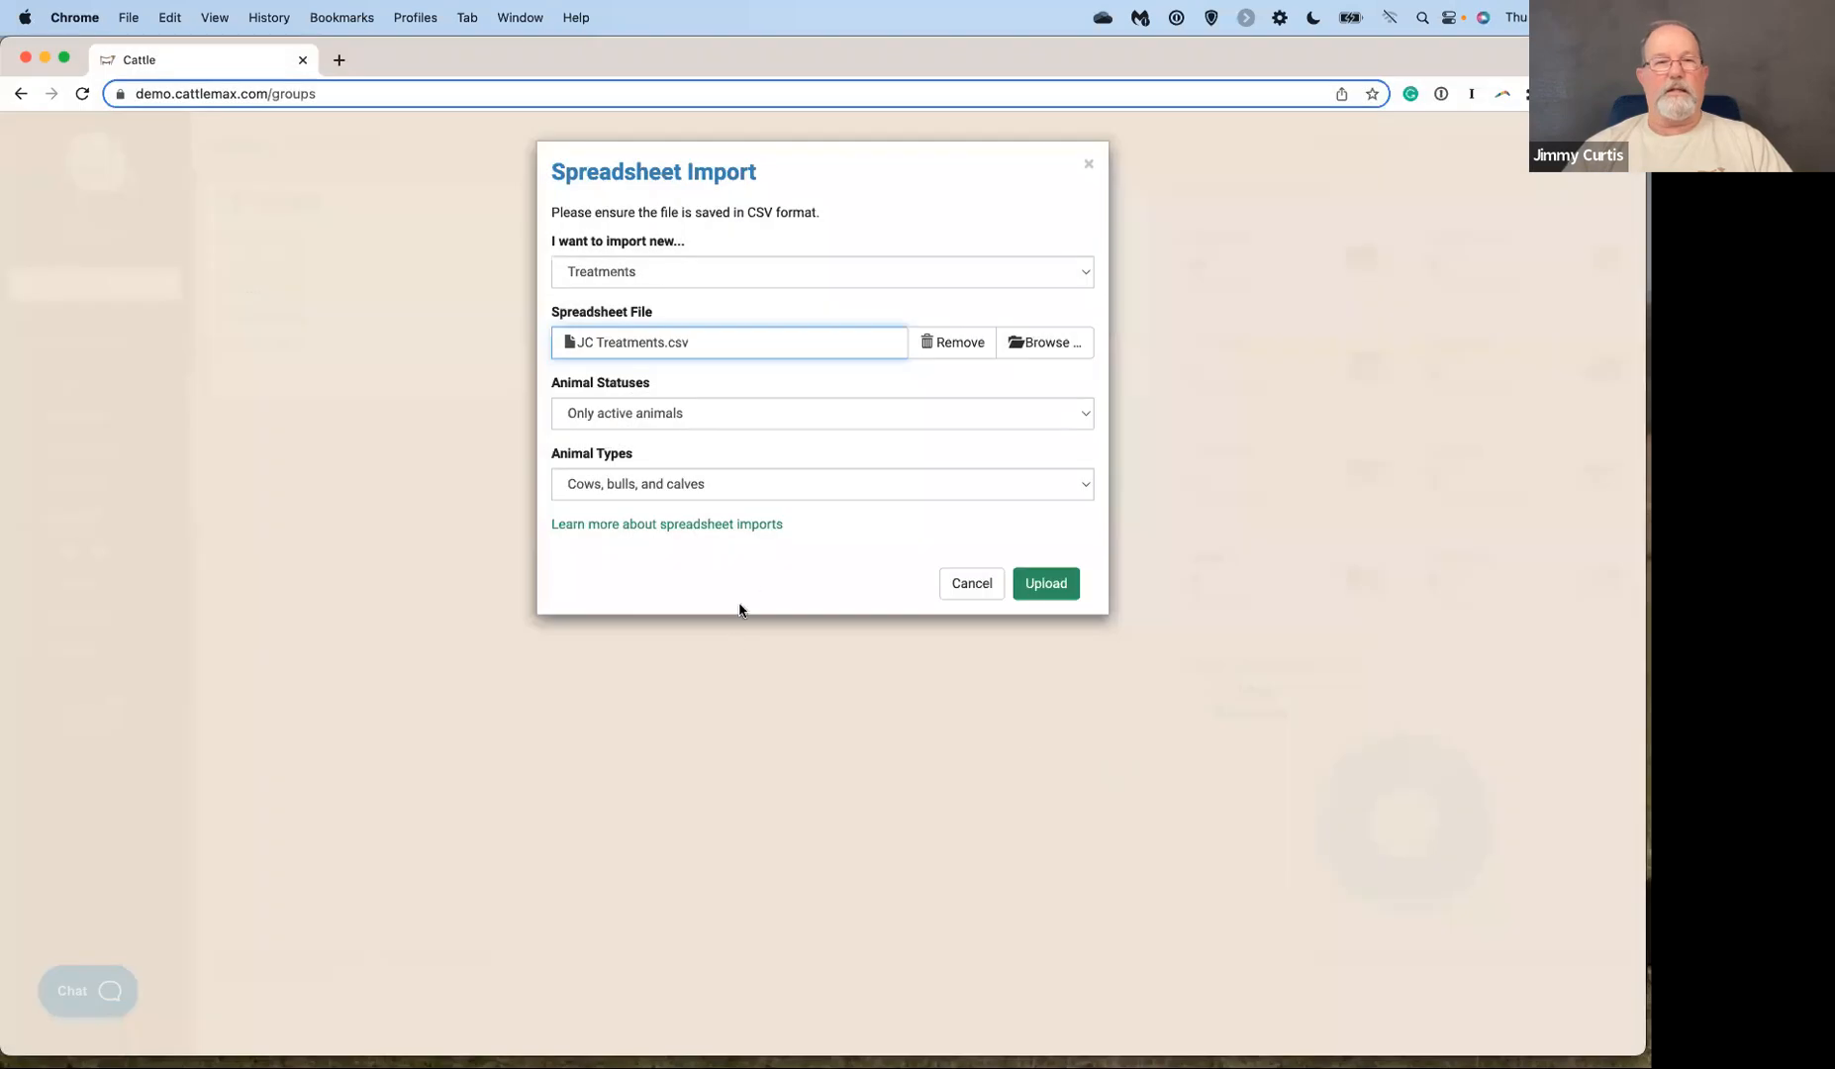
Set the import's animal statuses to Active, Sold, and Dead animals and upload the file.
{"action": "left_click", "coordinate": [848, 420]}
{"action": "left_click", "coordinate": [831, 457]}
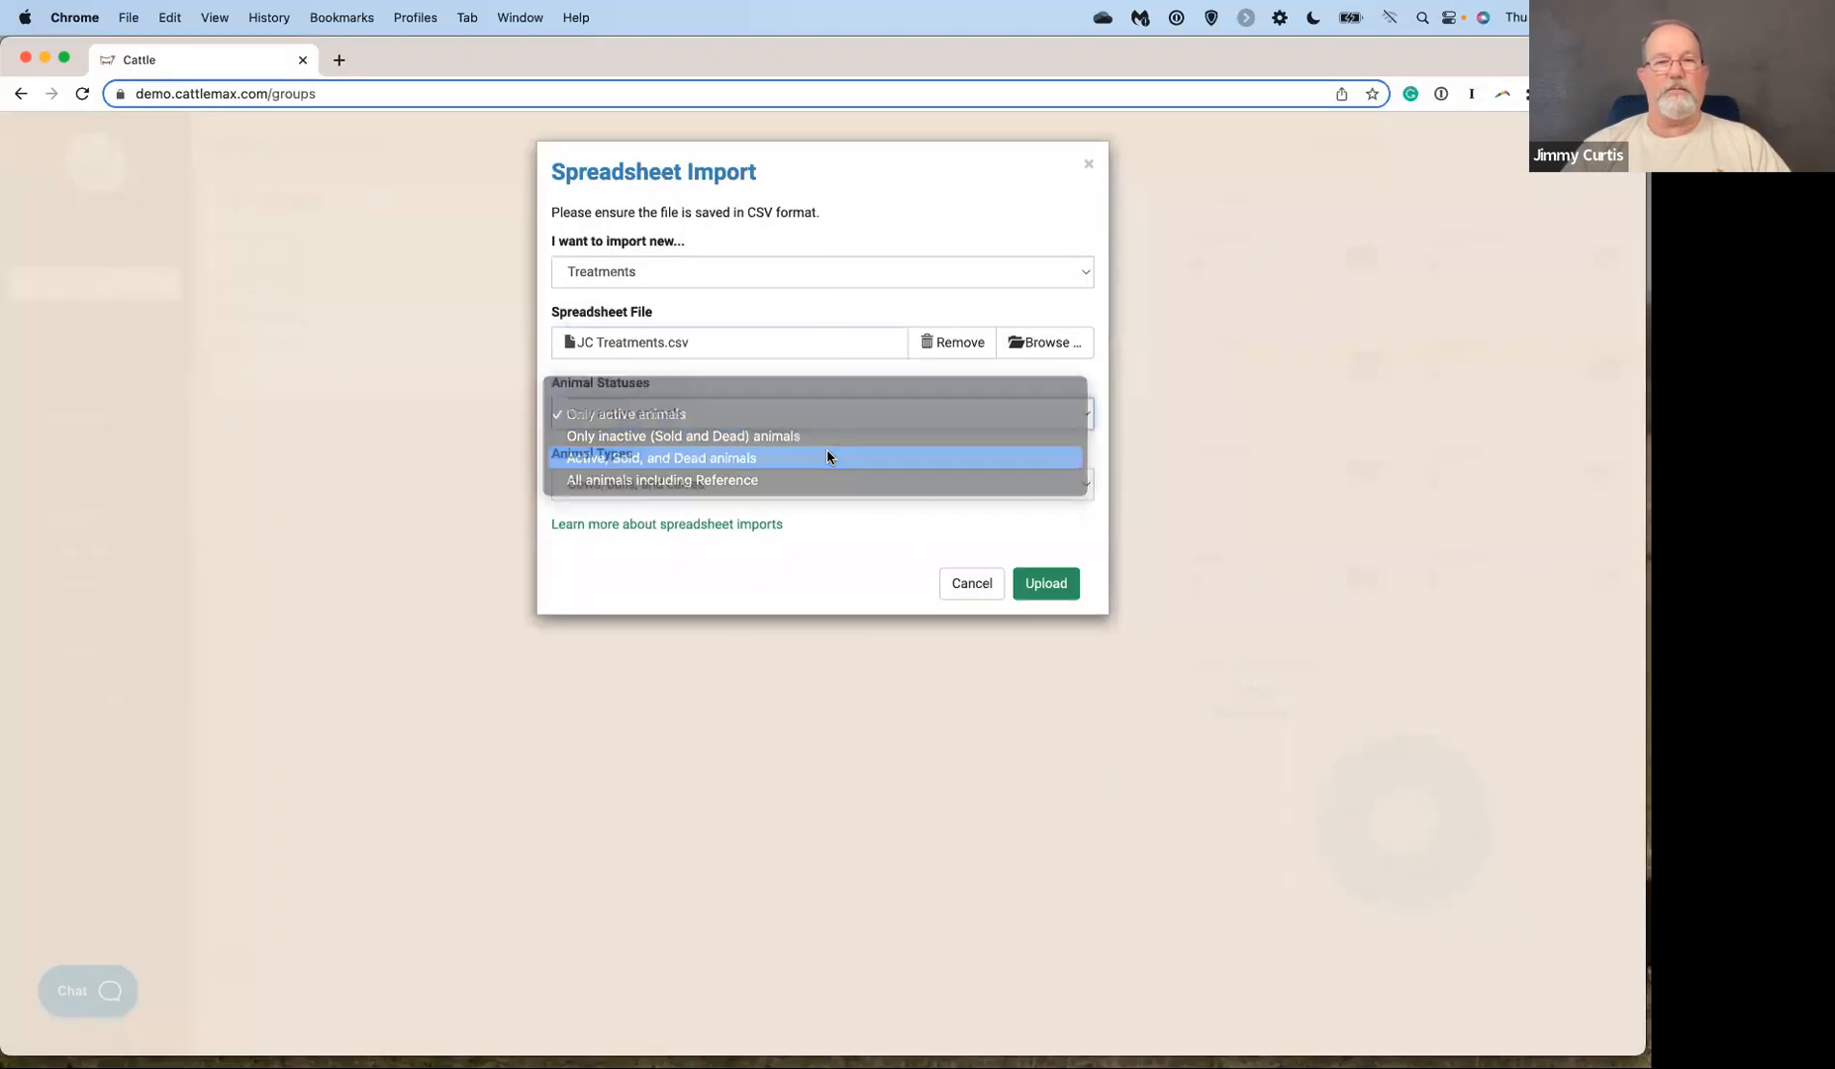
{"action": "left_click", "coordinate": [1044, 586]}
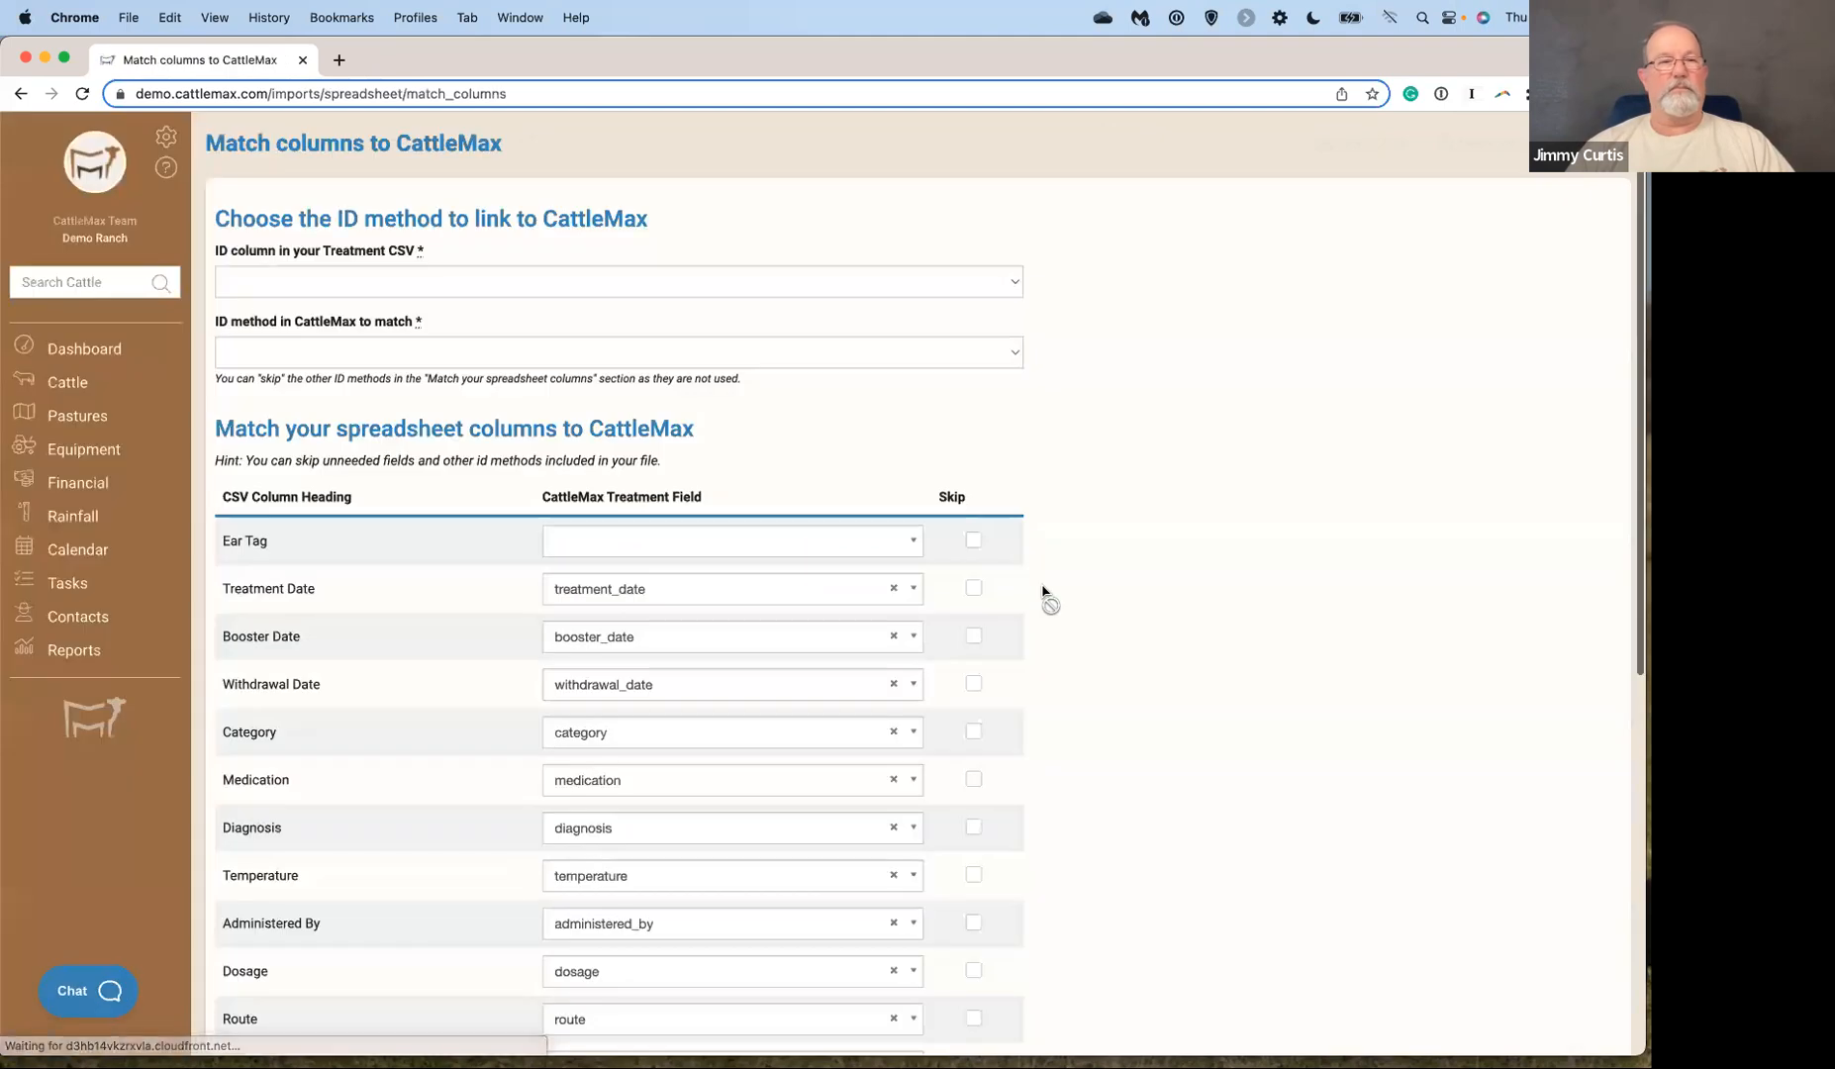
Link the treatment file to CattleMax by matching its Ear Tag column to the Ear Tag ID method.
{"action": "left_click", "coordinate": [1014, 287]}
{"action": "left_click", "coordinate": [1005, 302]}
{"action": "left_click", "coordinate": [1014, 359]}
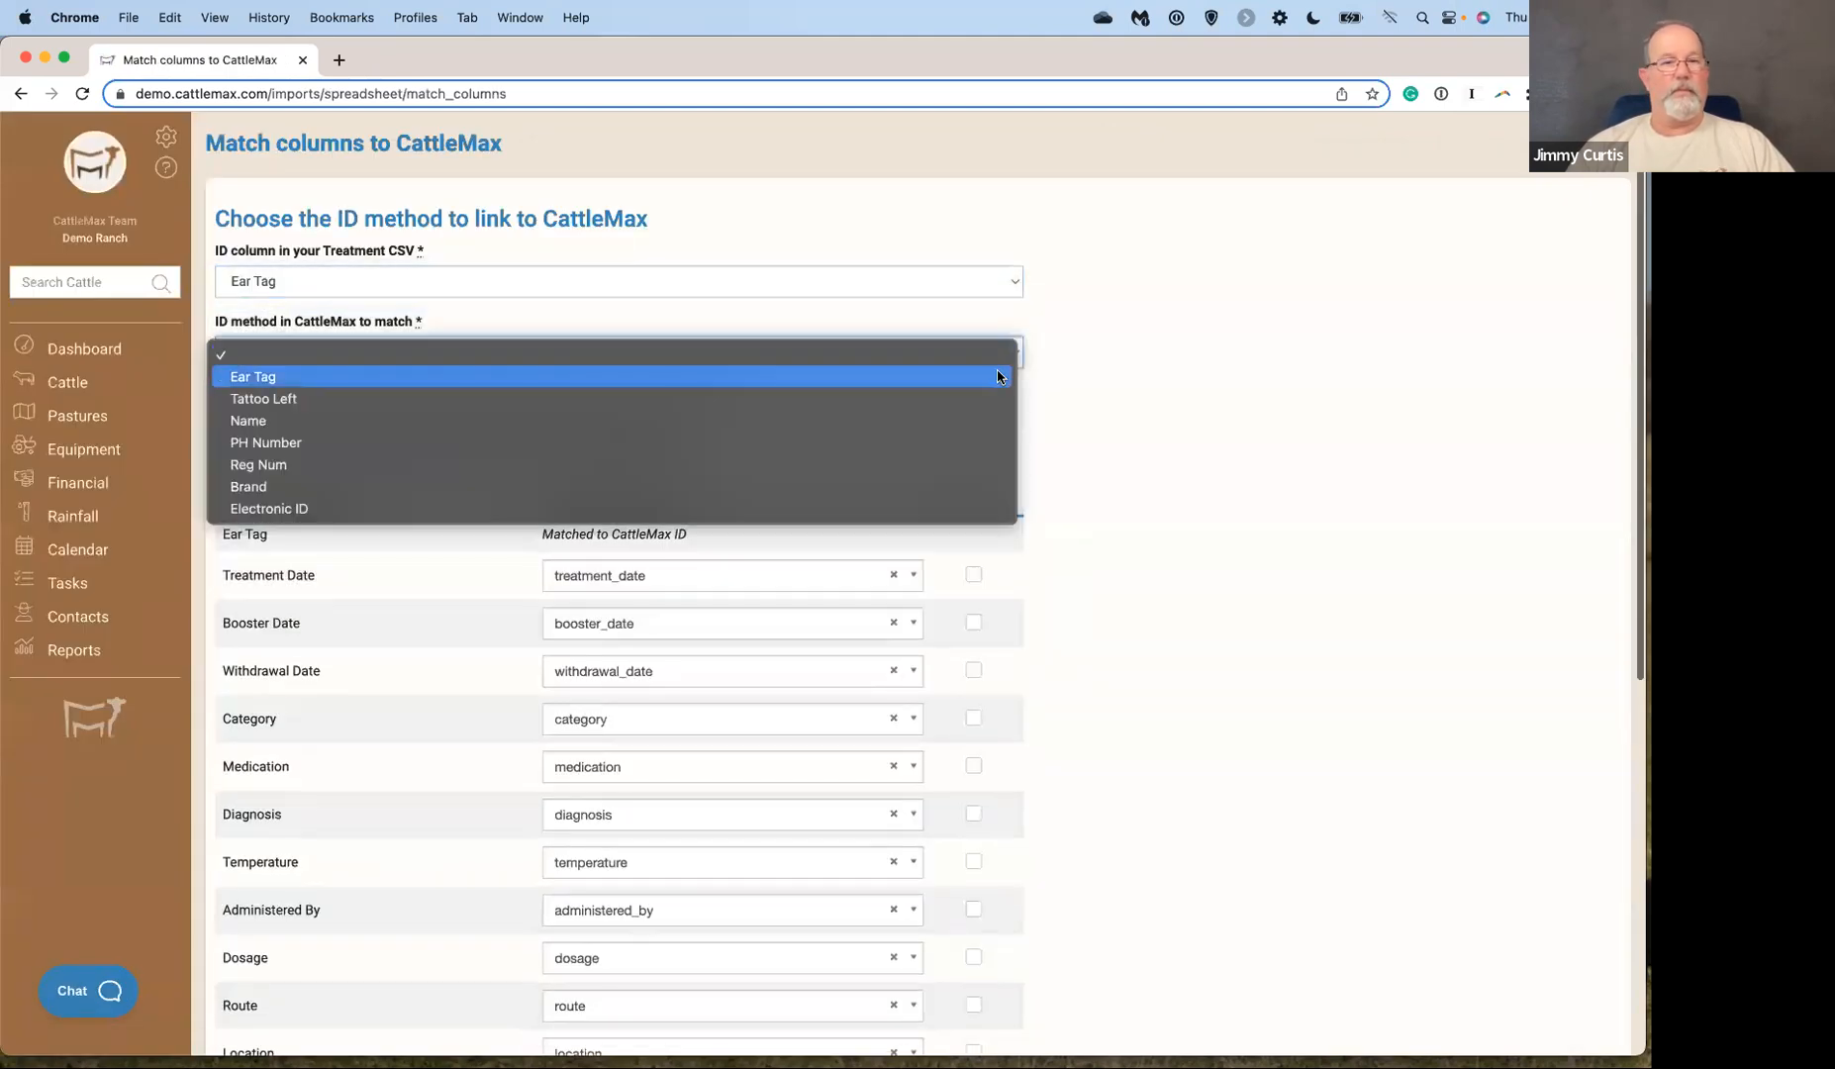
{"action": "left_click", "coordinate": [1005, 374]}
Review how the CSV column headings are matched to treatment fields, from Treatment Date through Comments.
{"action": "scroll", "coordinate": [1166, 582], "scroll_direction": "down", "scroll_amount": 1}
{"action": "scroll", "coordinate": [1166, 582], "scroll_direction": "down", "scroll_amount": 2}
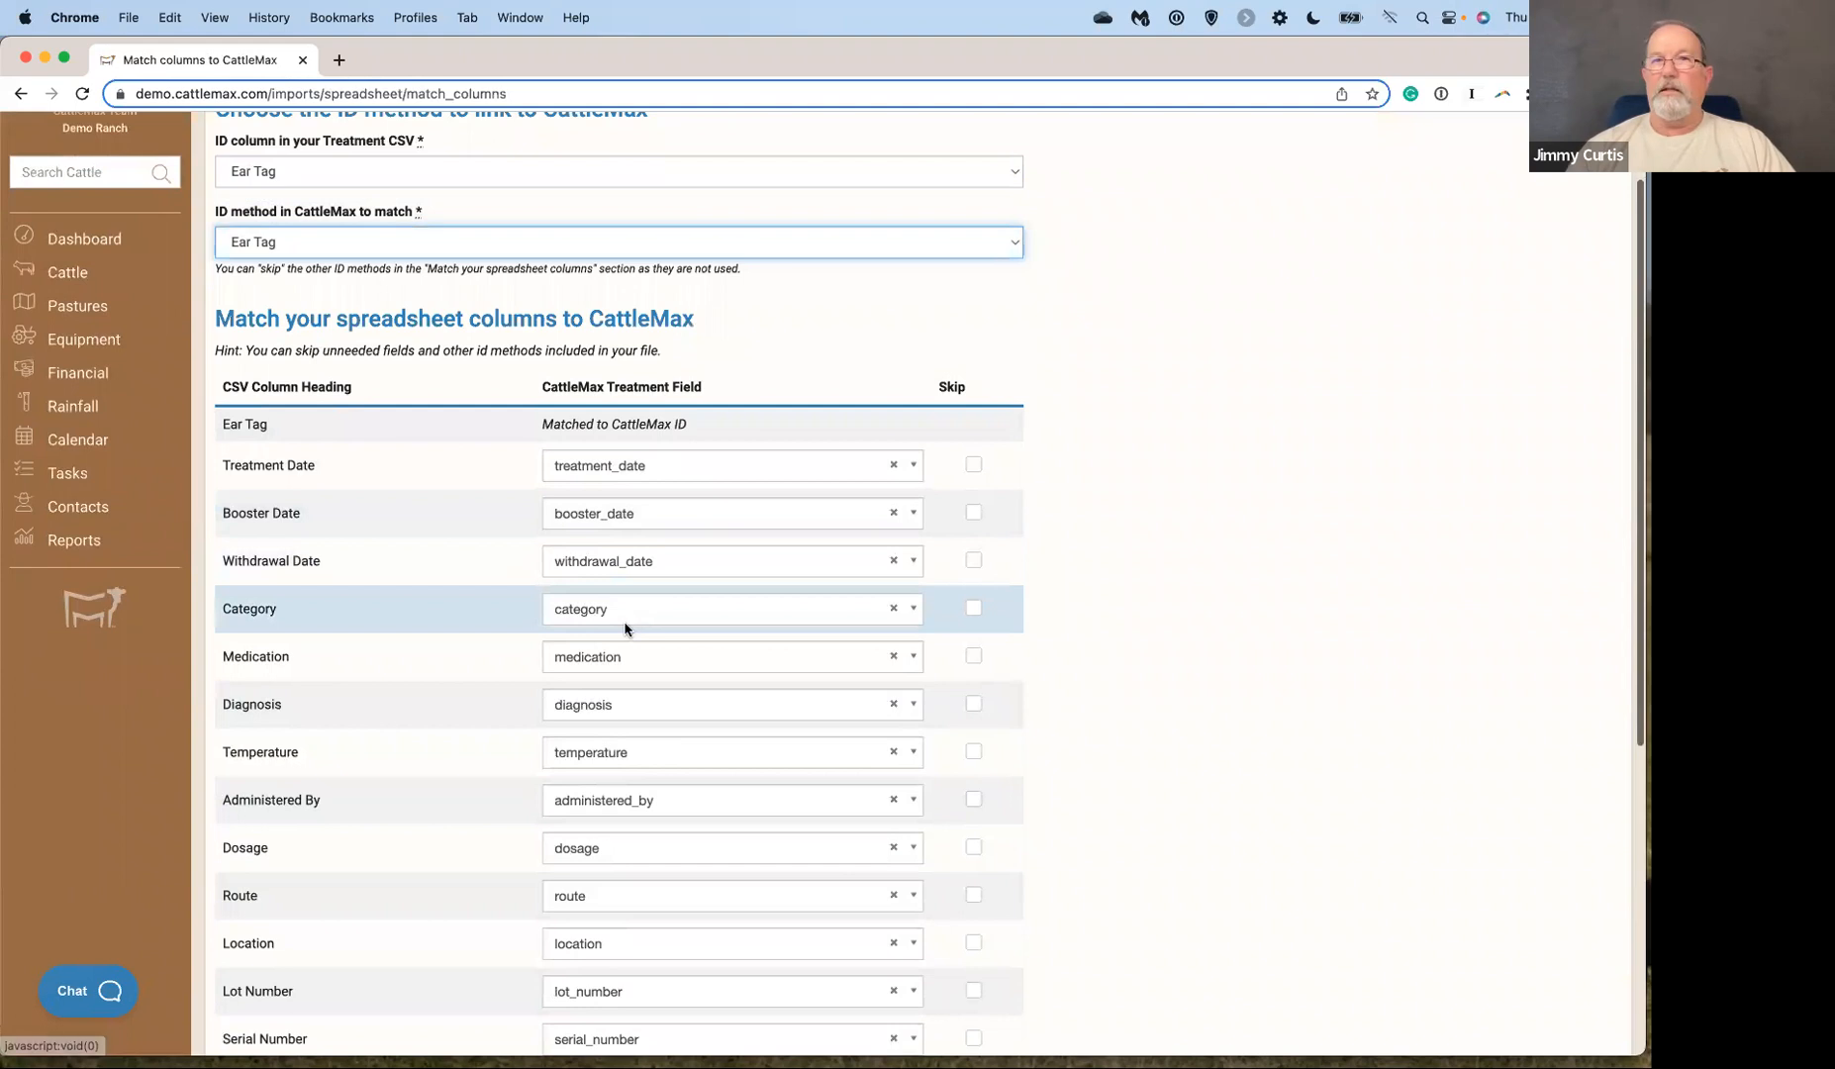
{"action": "scroll", "coordinate": [626, 627], "scroll_direction": "down", "scroll_amount": 1}
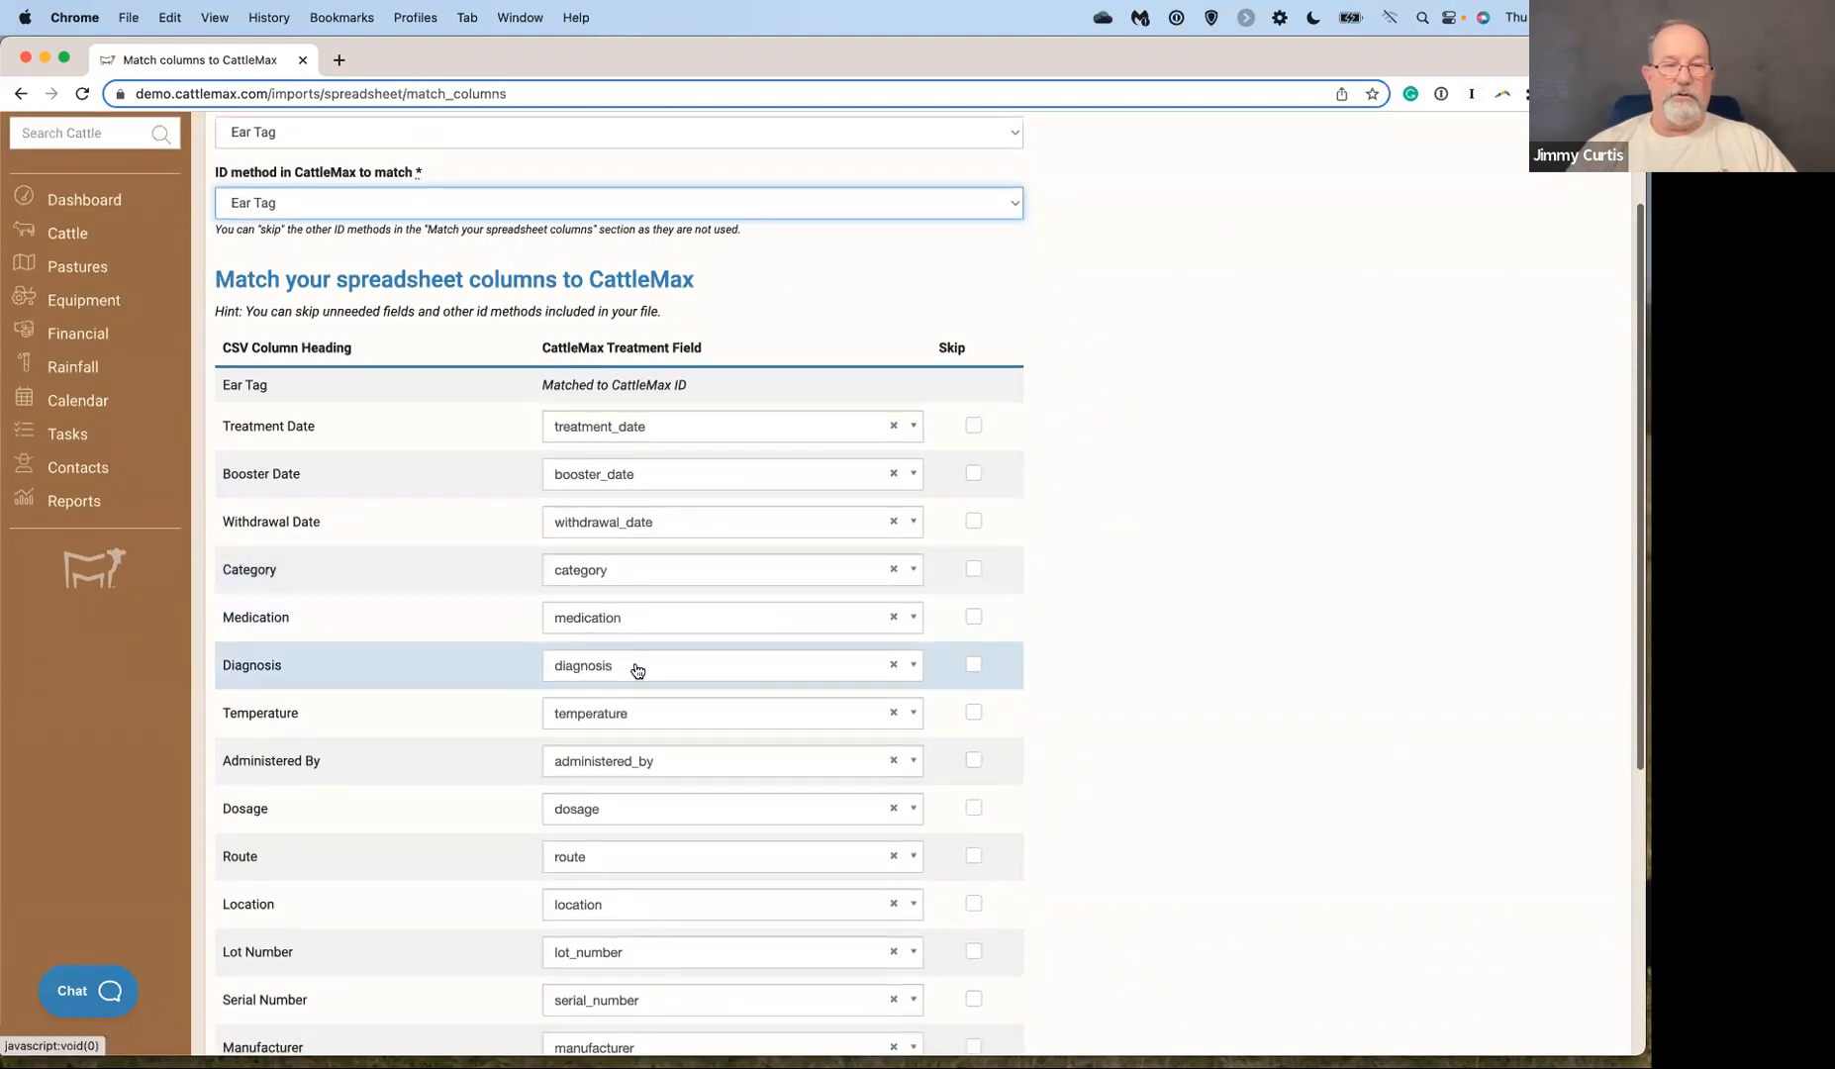
{"action": "scroll", "coordinate": [638, 670], "scroll_direction": "down", "scroll_amount": 3}
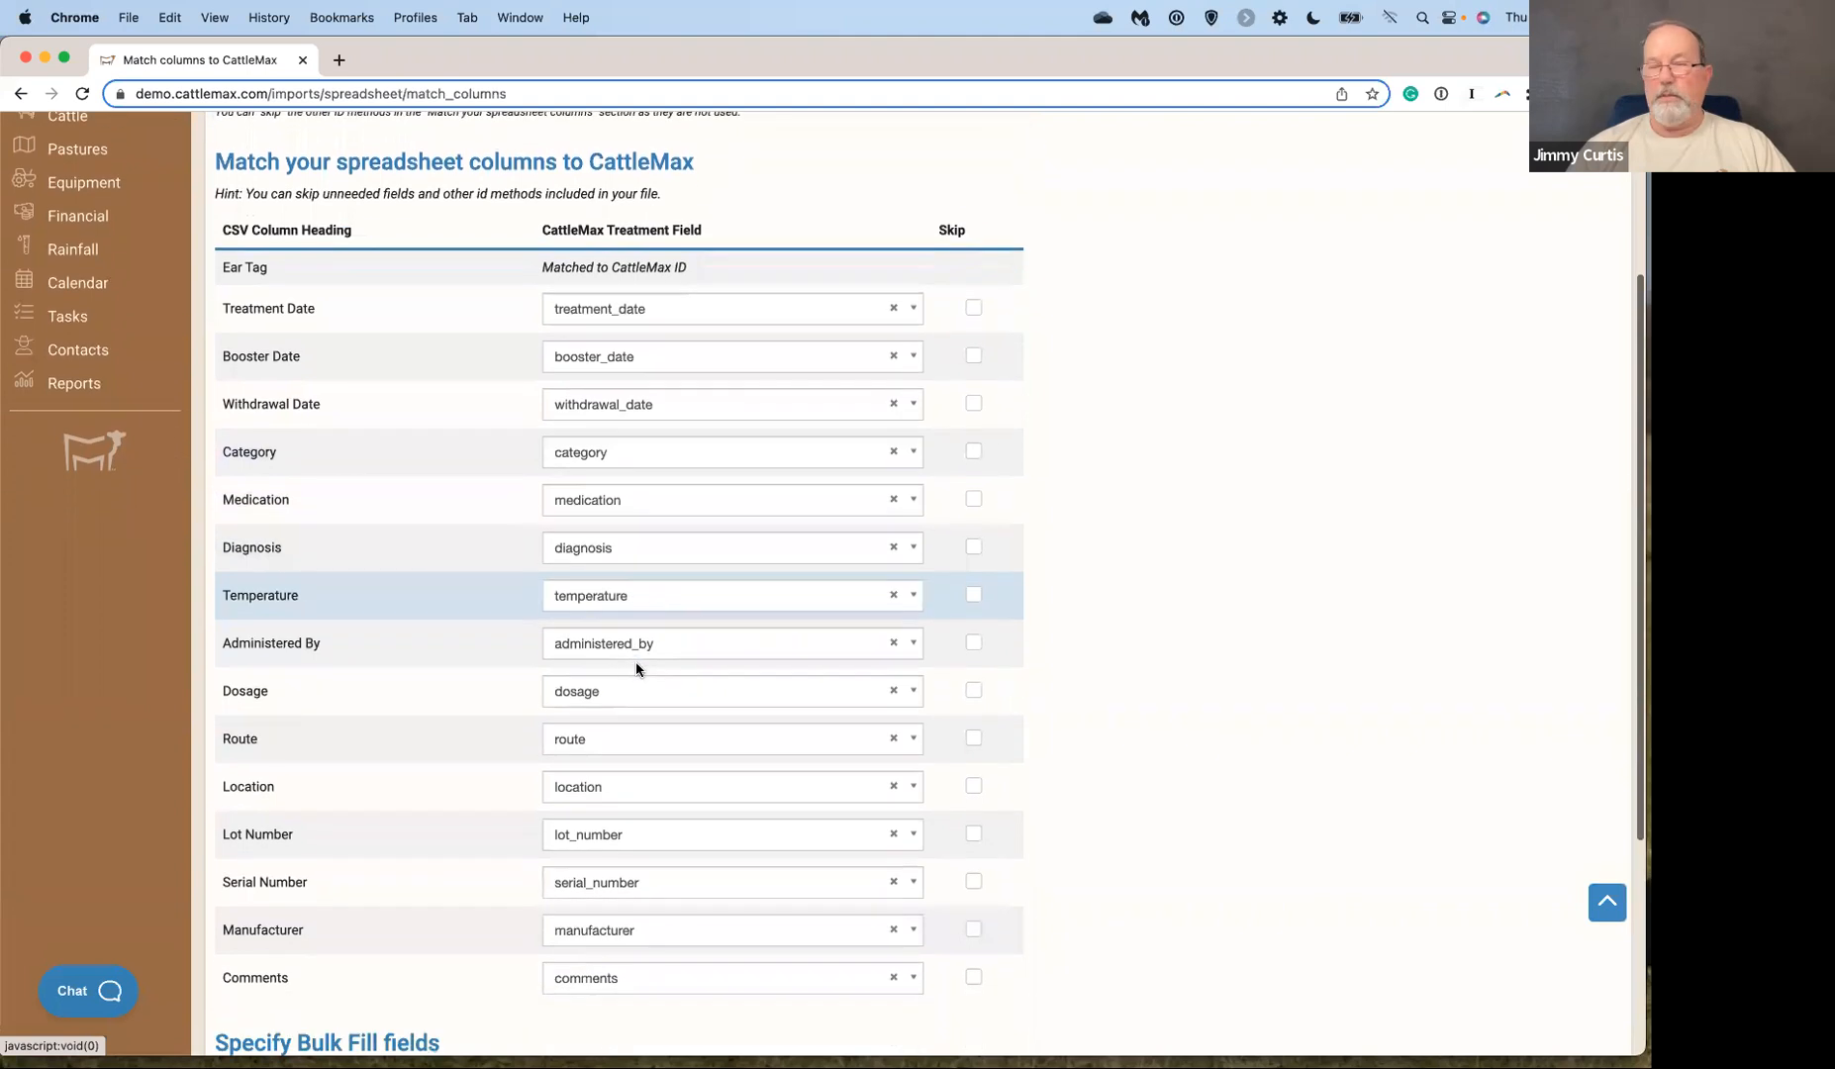
{"action": "scroll", "coordinate": [636, 663], "scroll_direction": "down", "scroll_amount": 1}
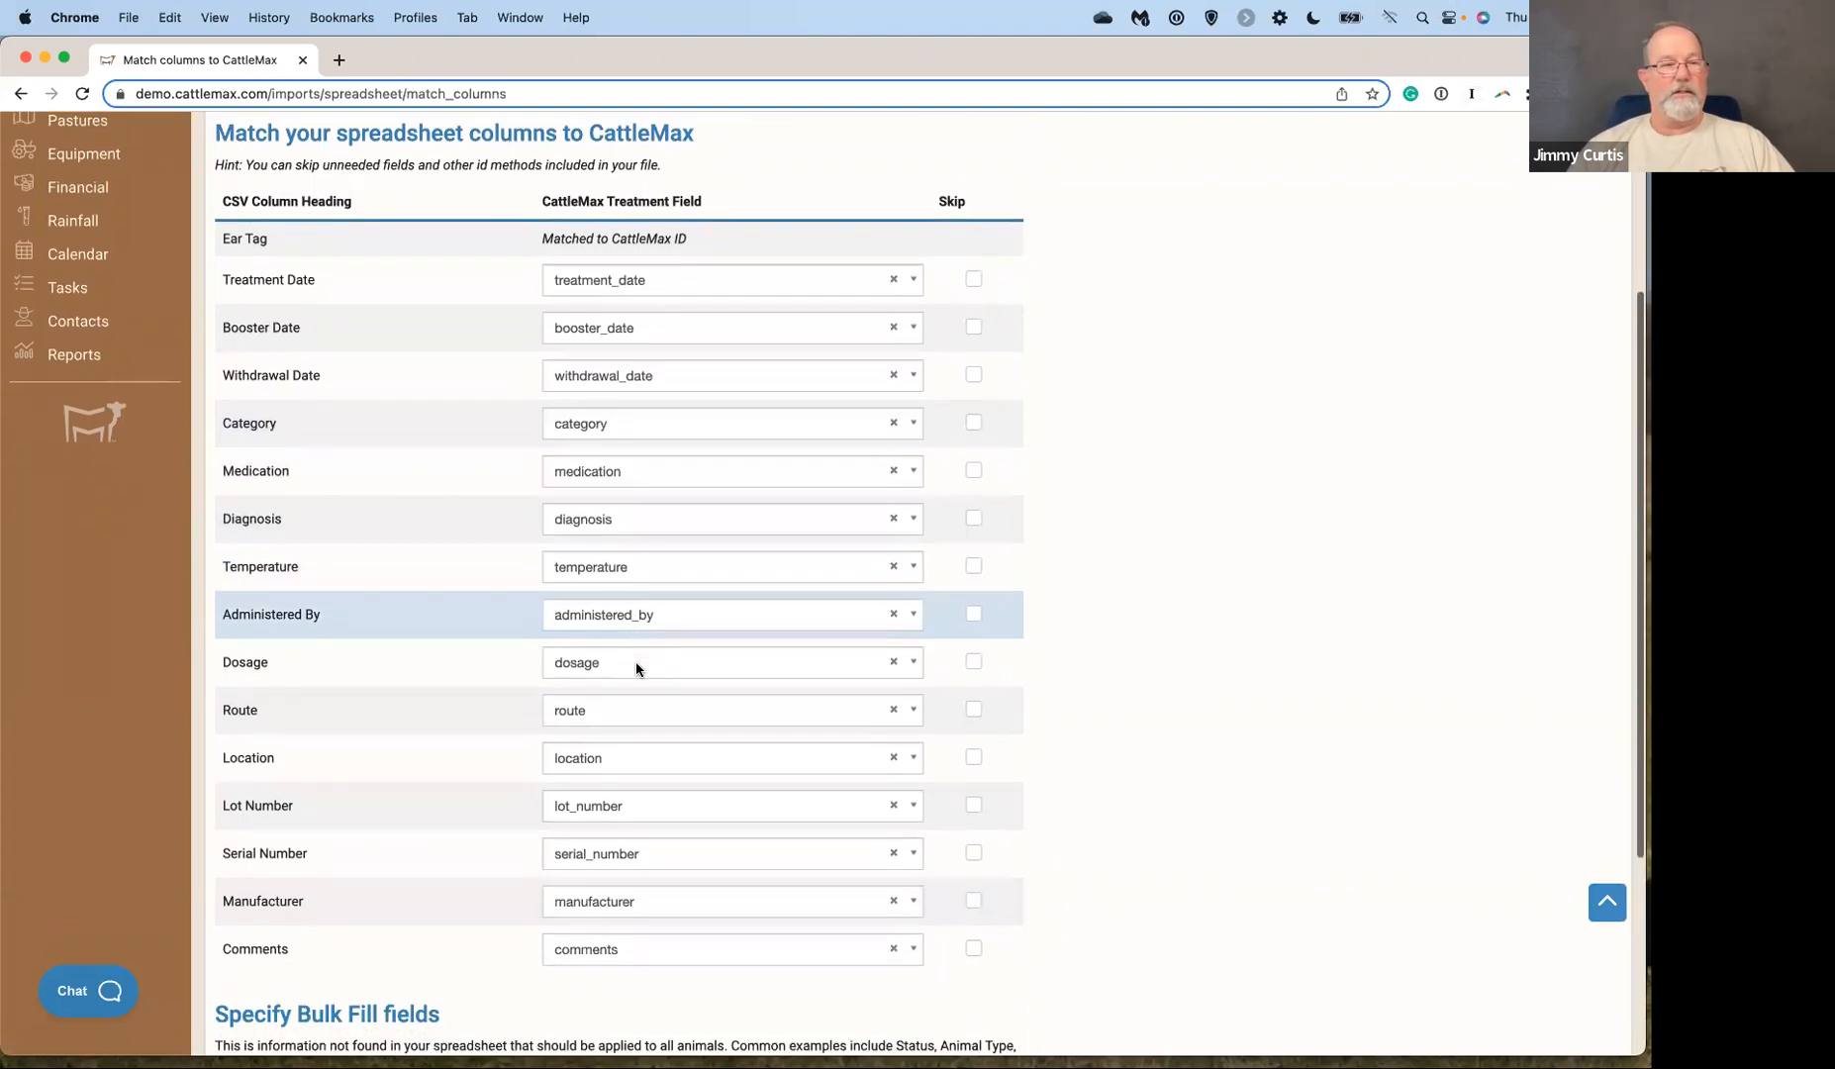
{"action": "scroll", "coordinate": [636, 661], "scroll_direction": "down", "scroll_amount": 2}
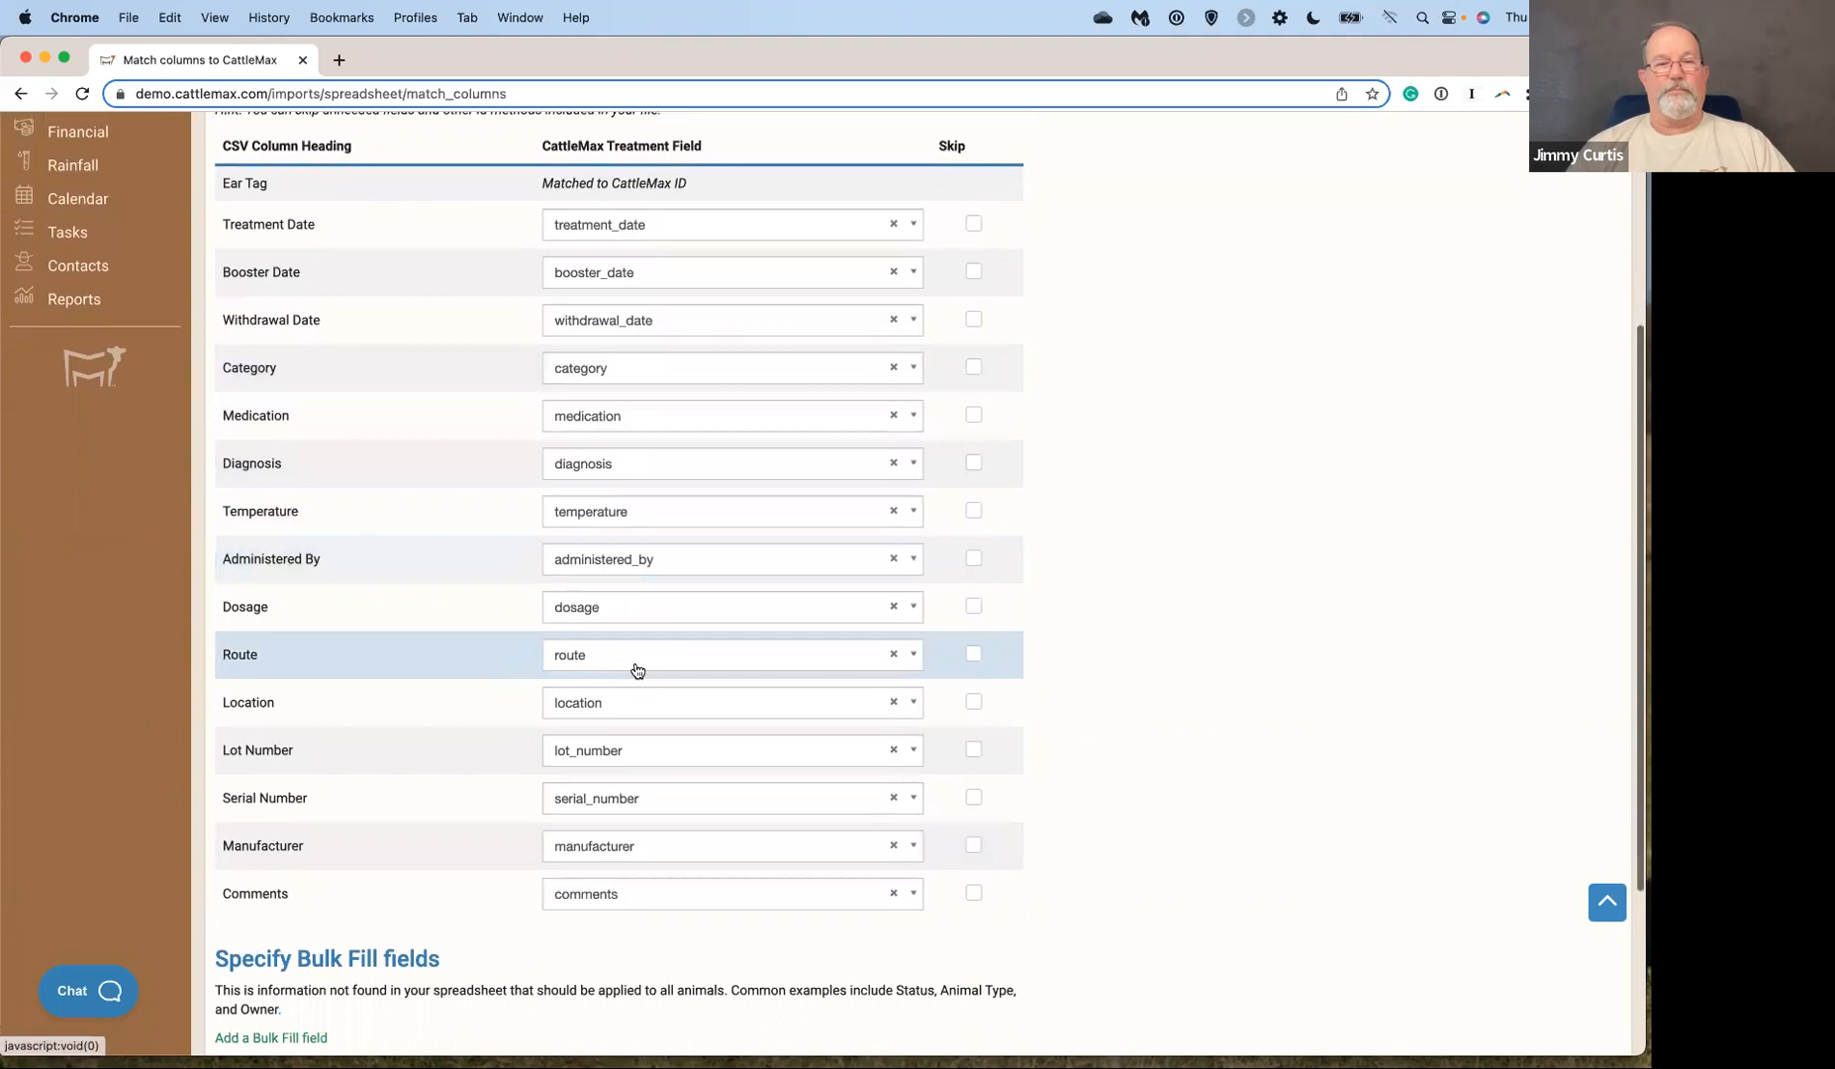
{"action": "scroll", "coordinate": [637, 671], "scroll_direction": "down", "scroll_amount": 1}
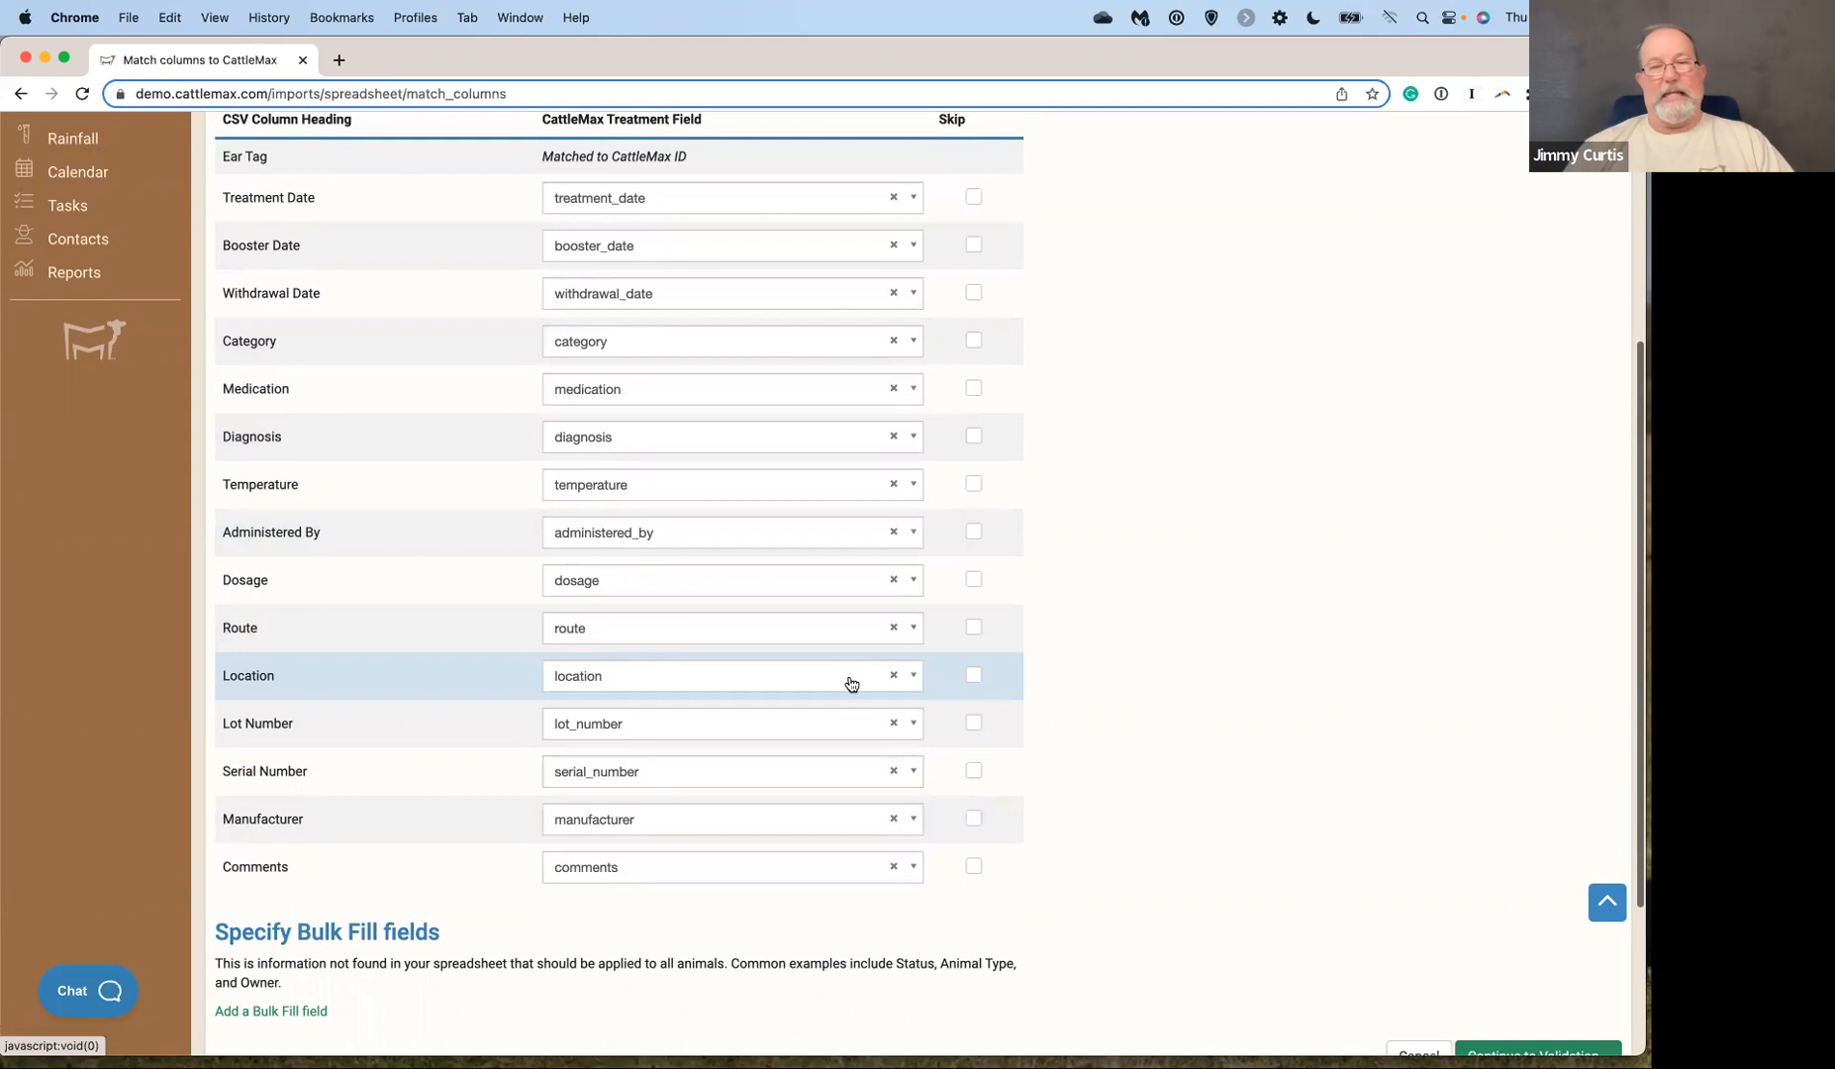
{"action": "scroll", "coordinate": [1206, 805], "scroll_direction": "down", "scroll_amount": 1}
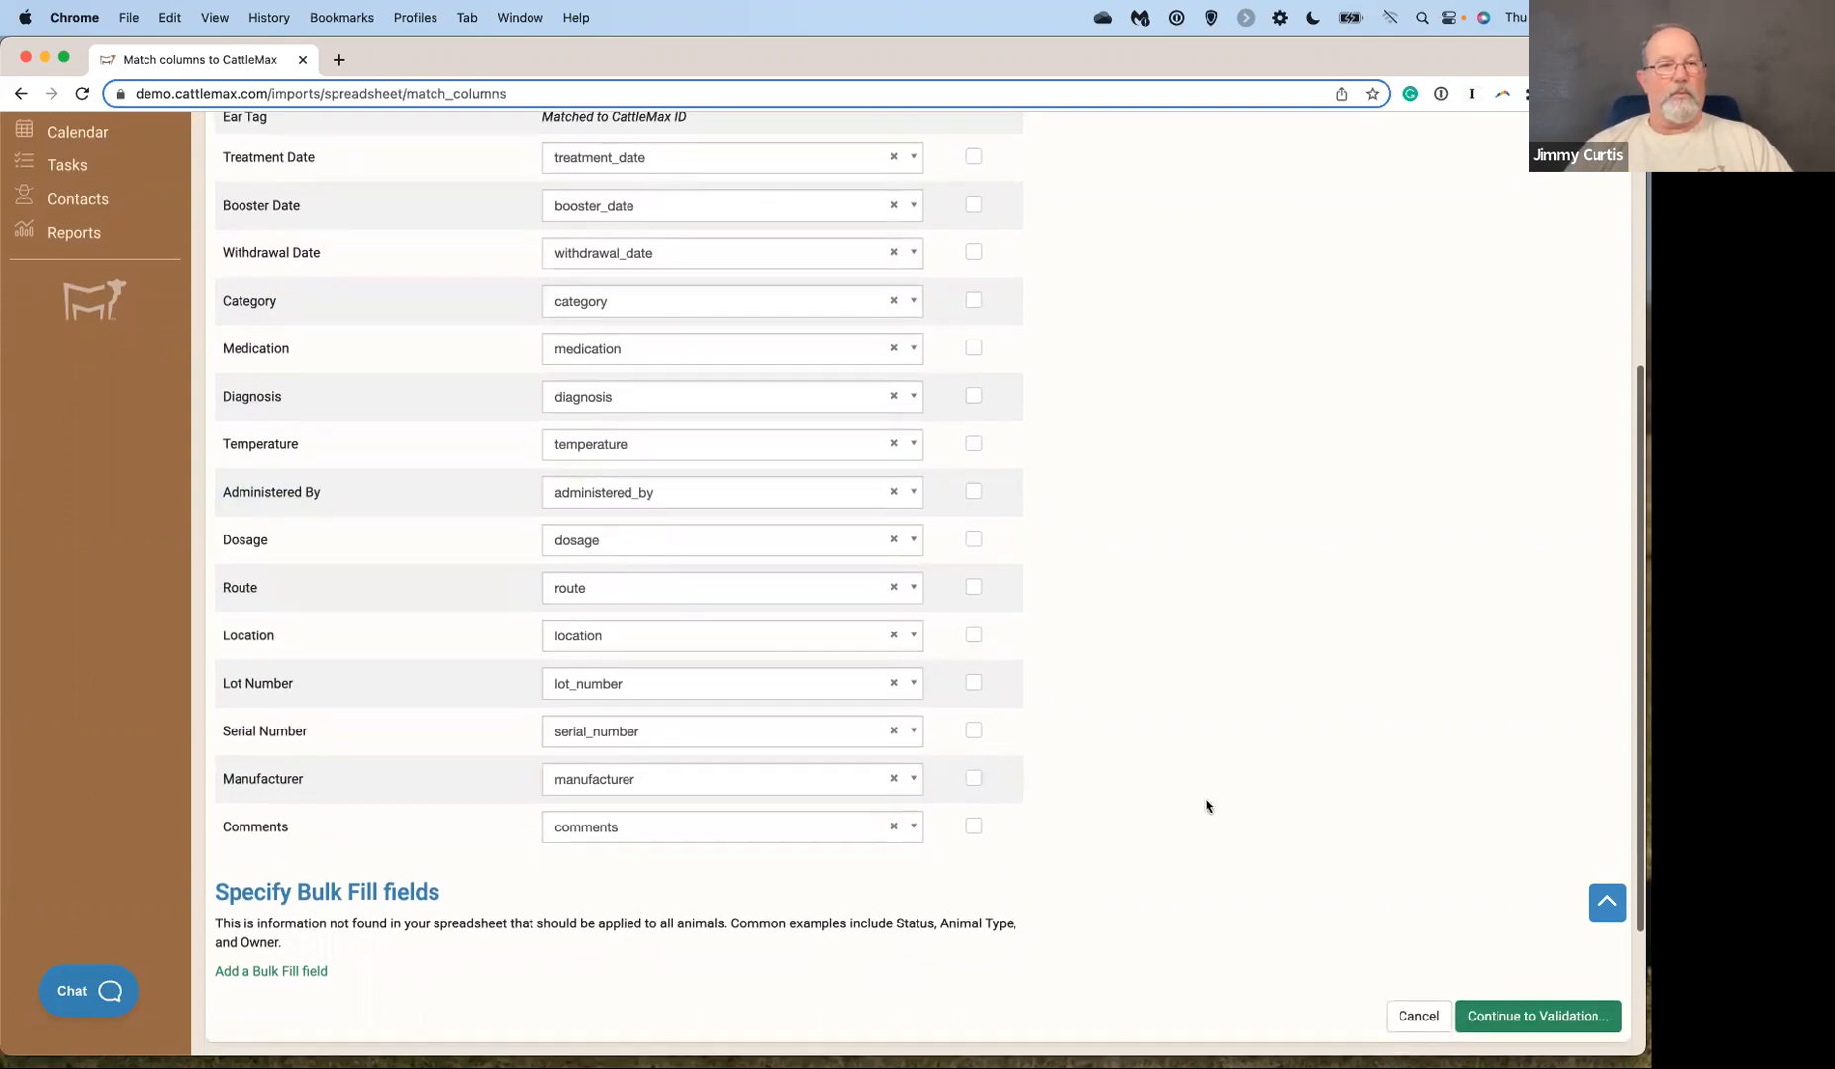
{"action": "scroll", "coordinate": [1206, 805], "scroll_direction": "down", "scroll_amount": 4}
Validate the matched treatment data and import the spreadsheet, ignoring the warnings.
{"action": "left_click", "coordinate": [1514, 891]}
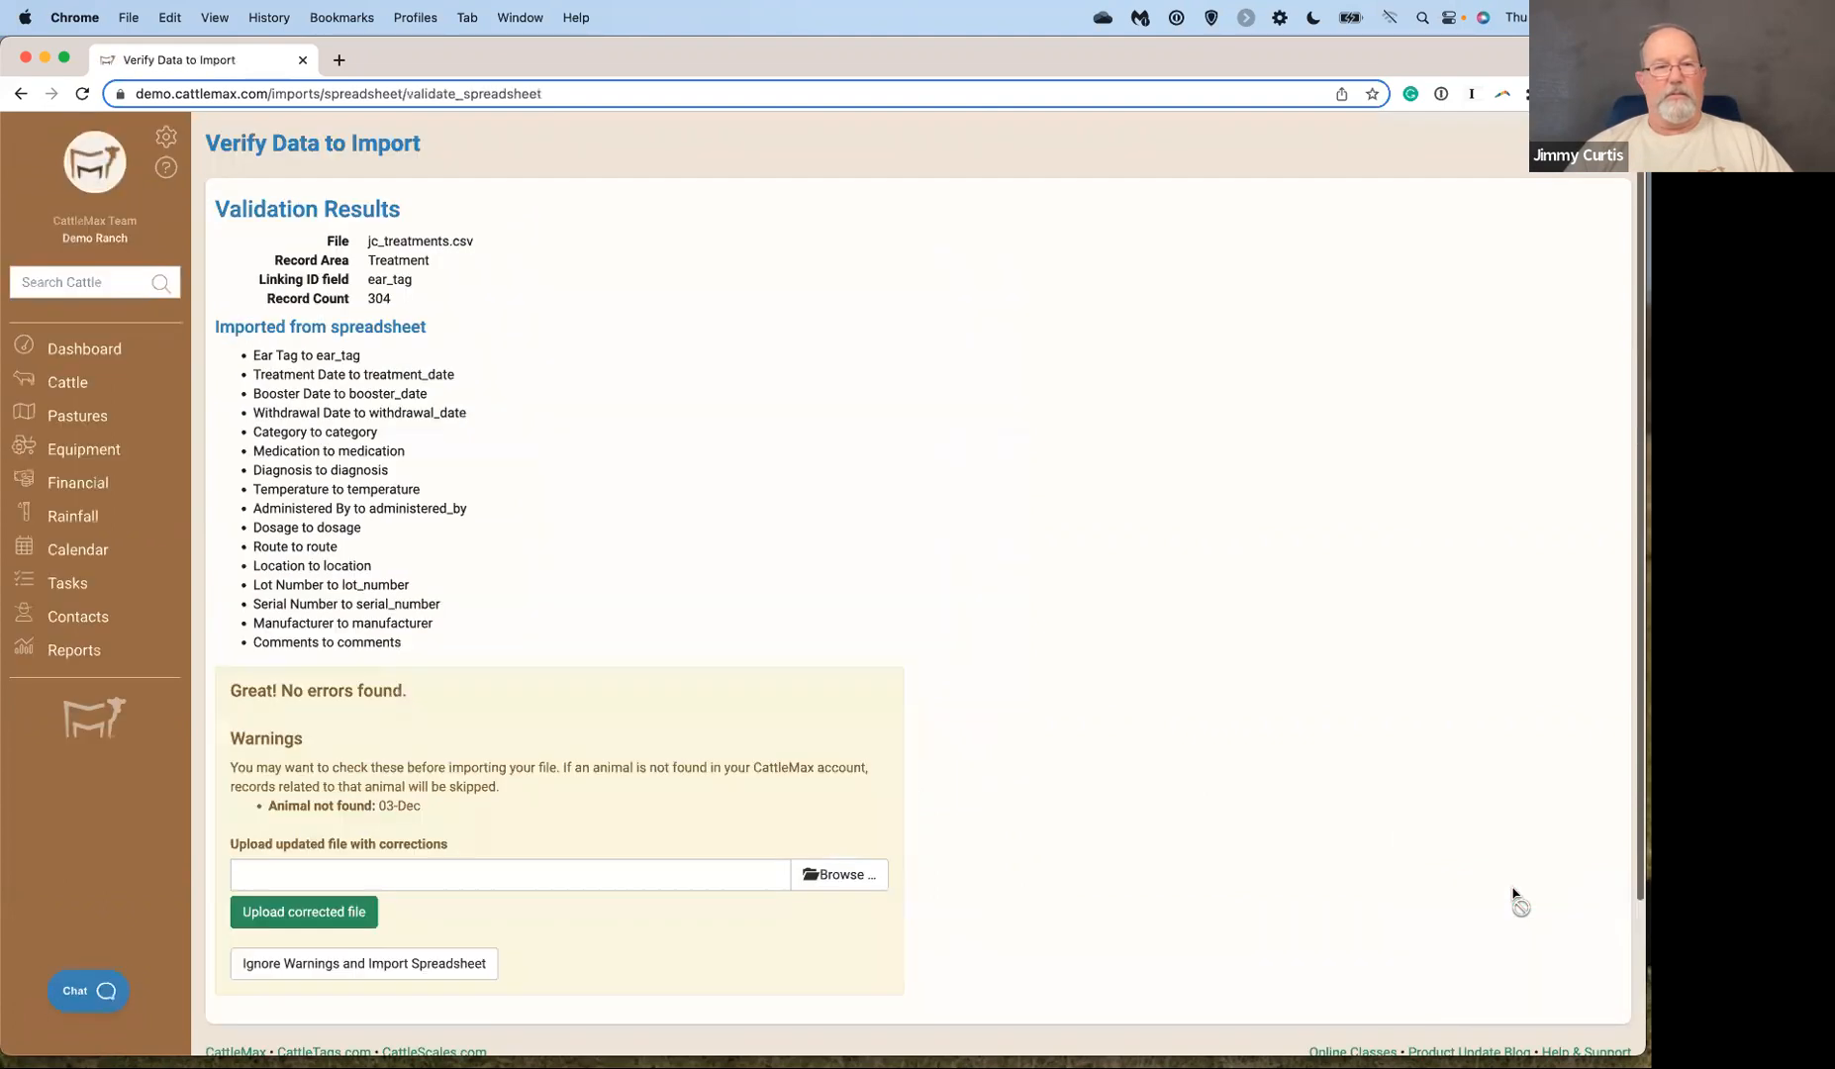
{"action": "scroll", "coordinate": [1082, 750], "scroll_direction": "down", "scroll_amount": 5}
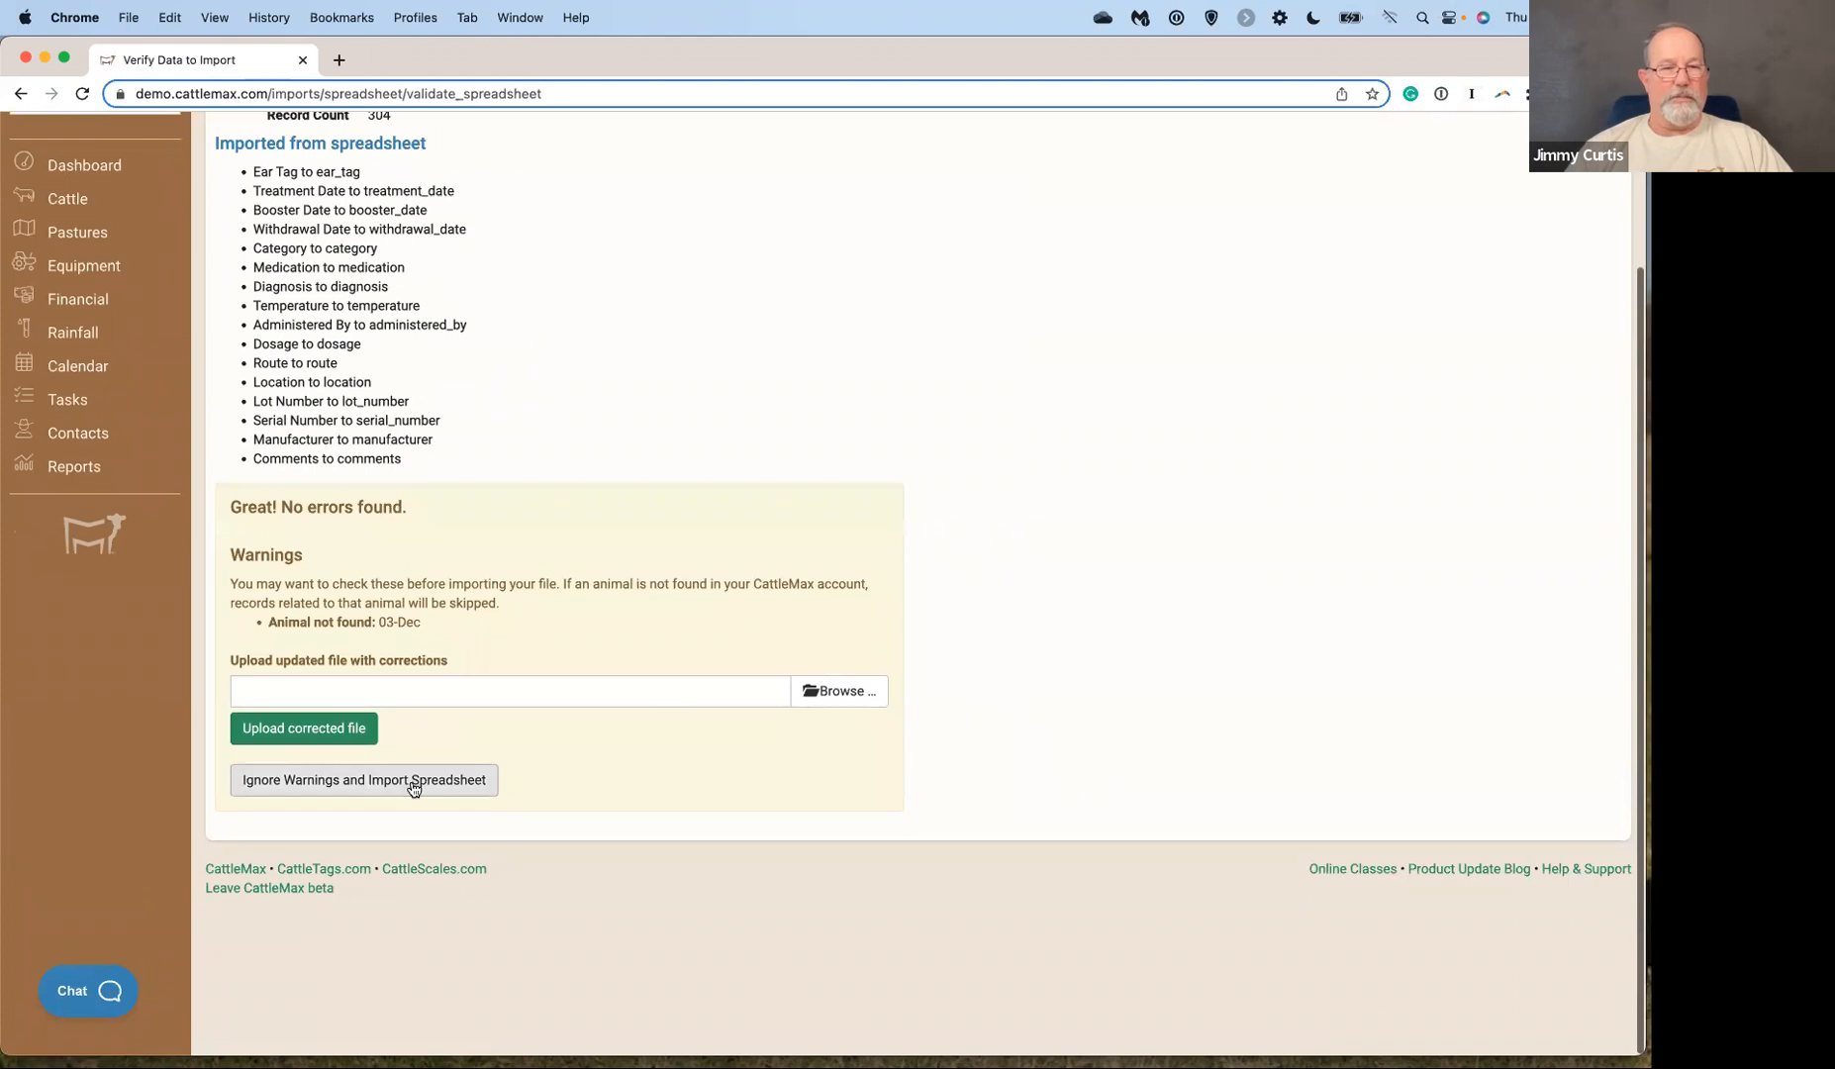
{"action": "left_click", "coordinate": [413, 782]}
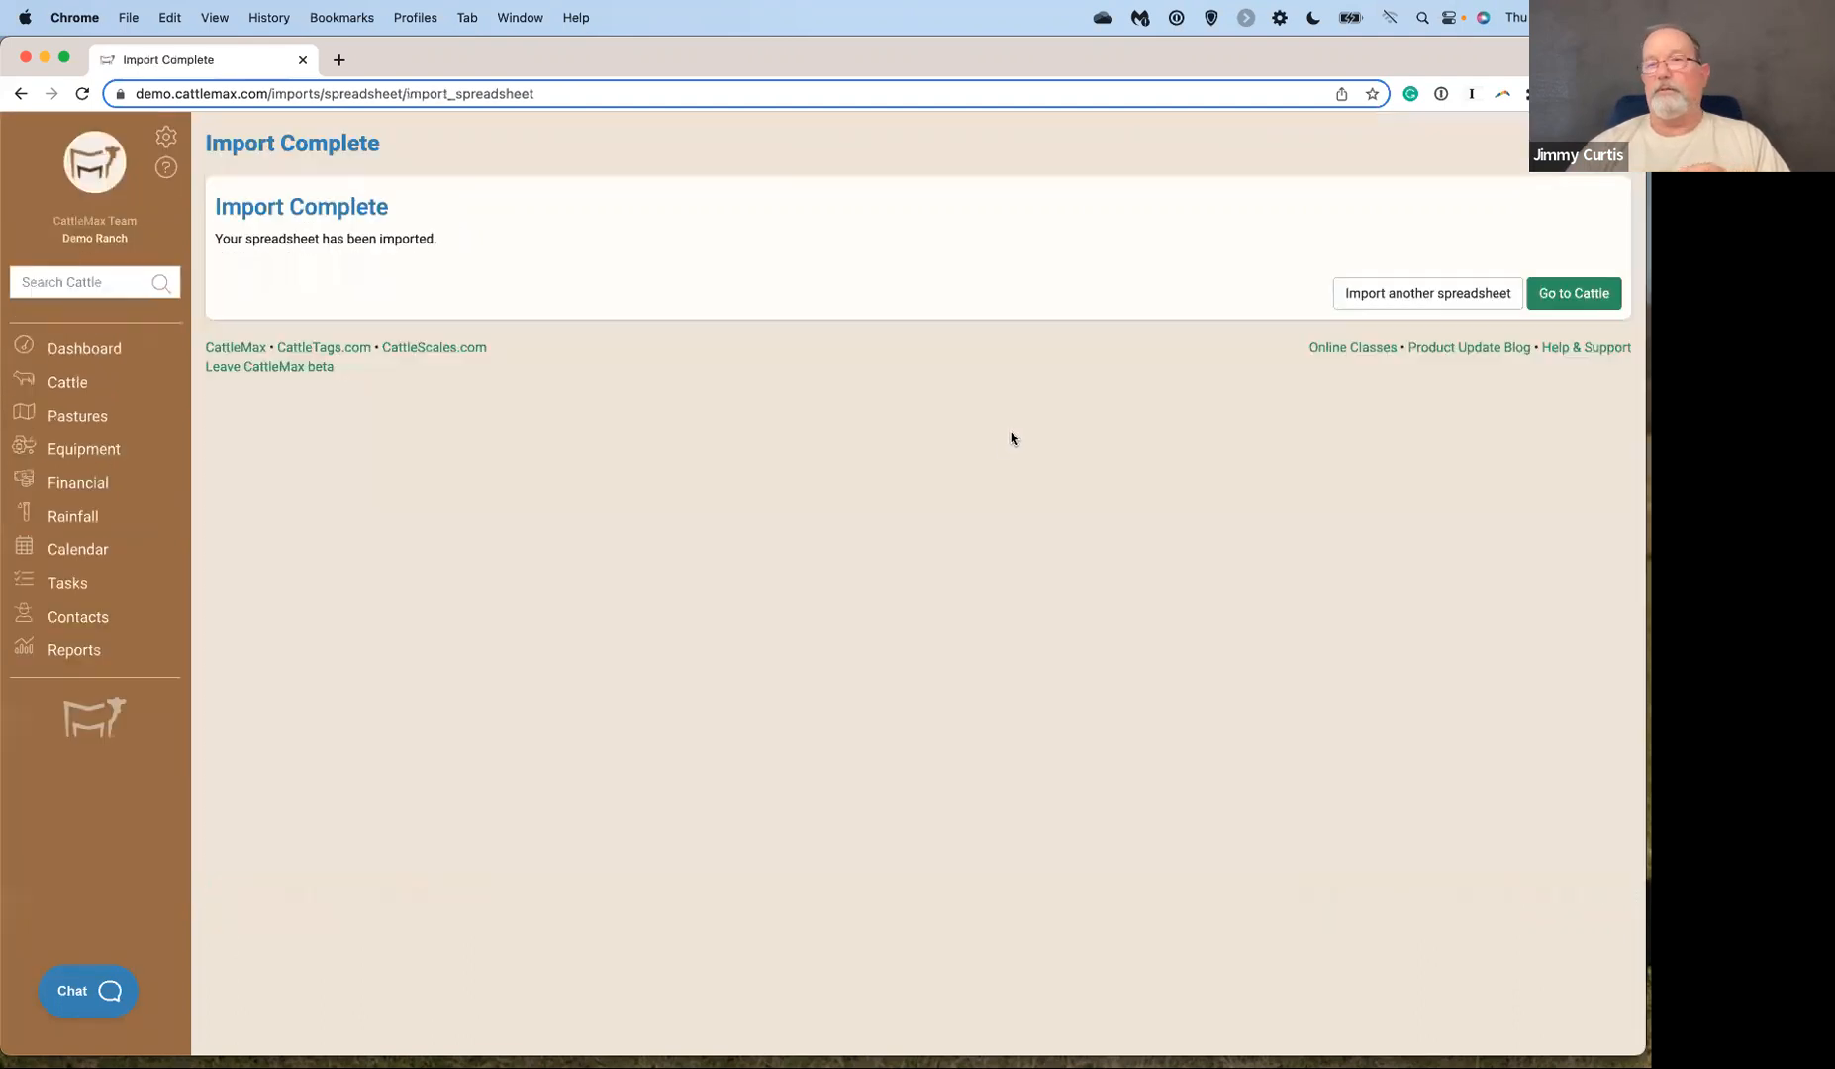
Search the cattle for 2k, open cow 2K's record, and check its timeline and health treatments for the imported data.
{"action": "left_click", "coordinate": [83, 281]}
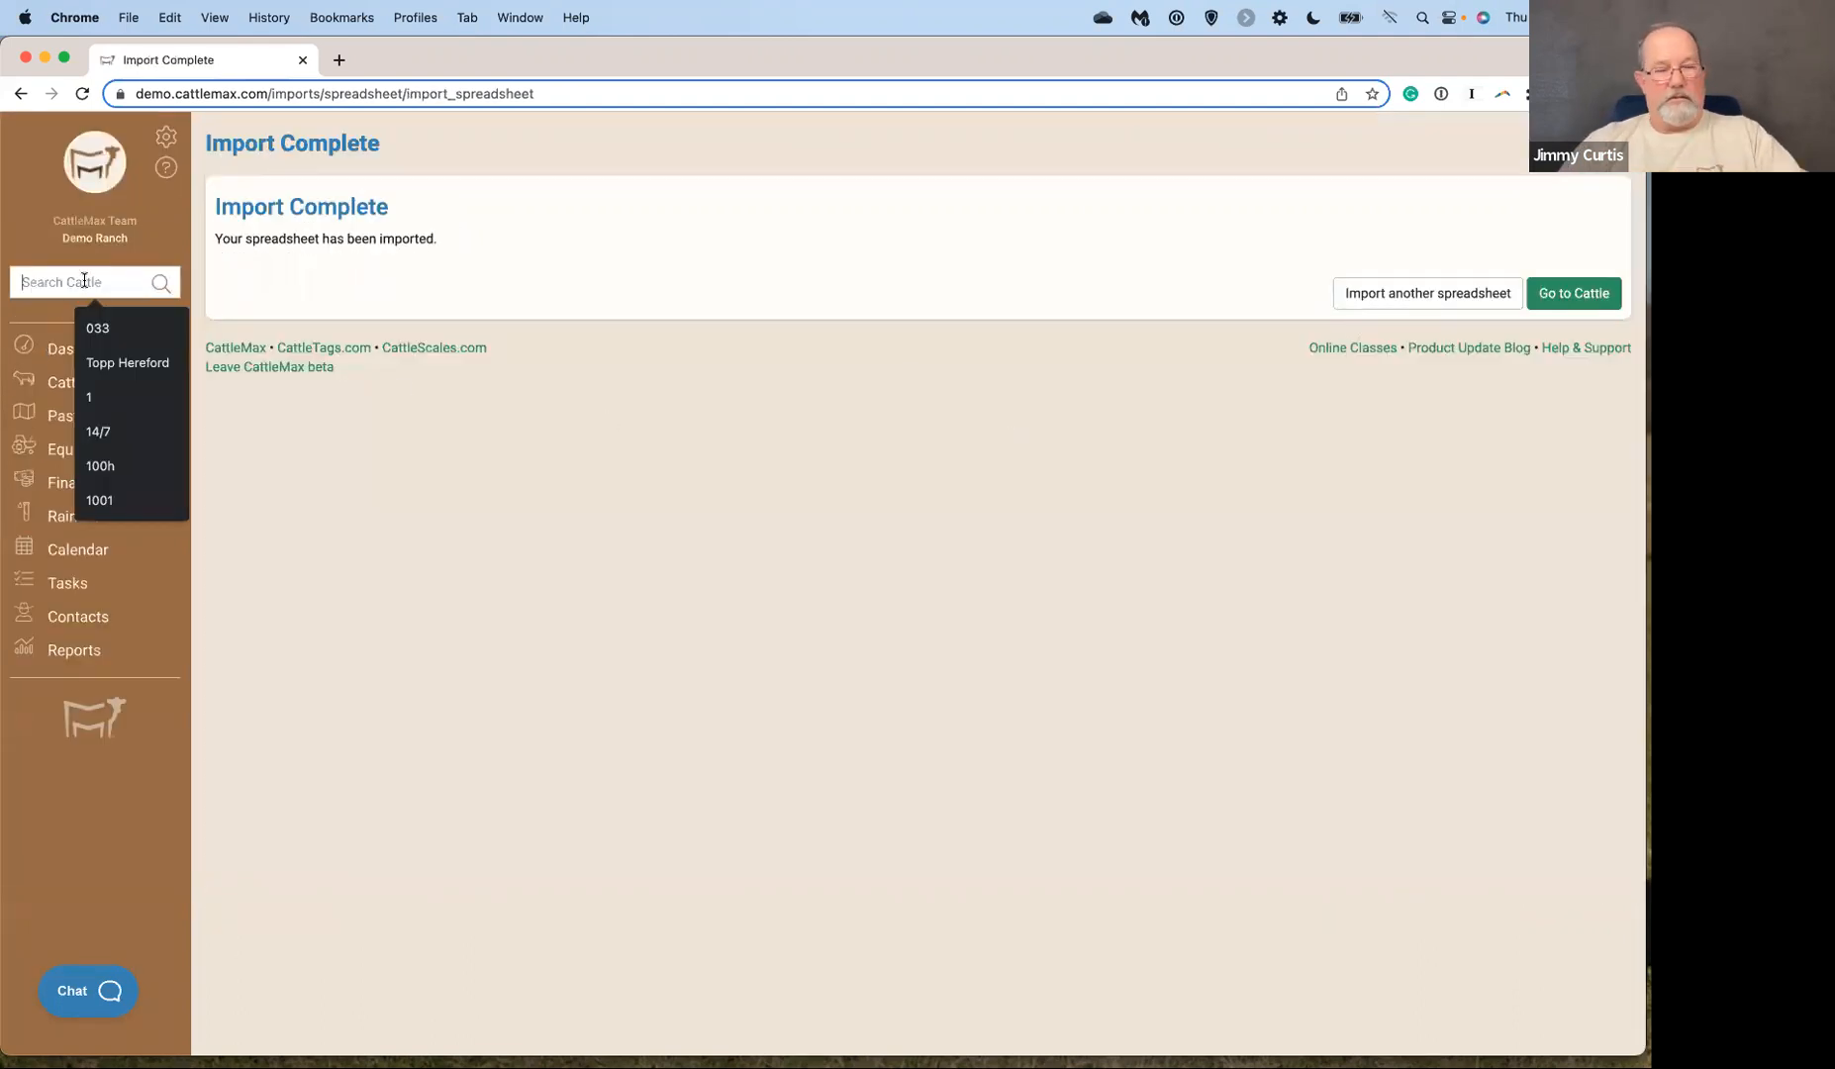
{"action": "type", "text": "2k"}
{"action": "key", "text": "Return"}
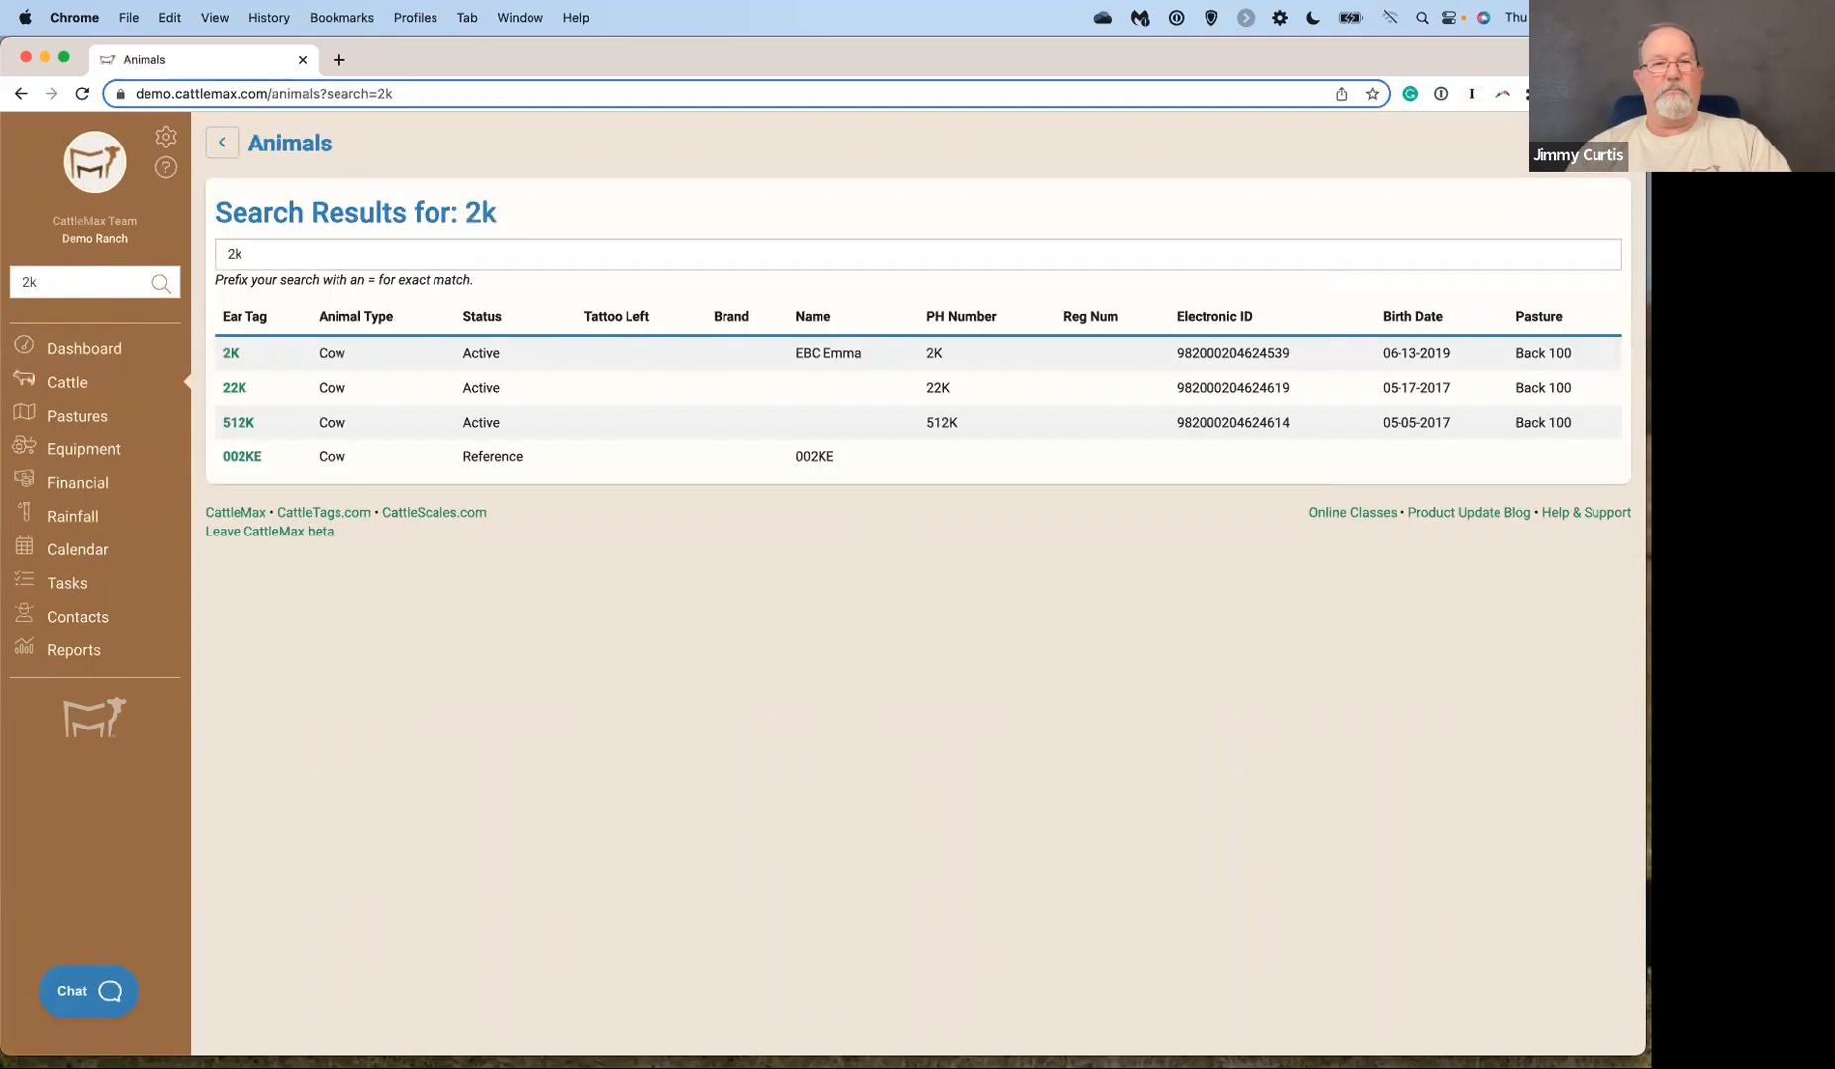
{"action": "left_click", "coordinate": [234, 355]}
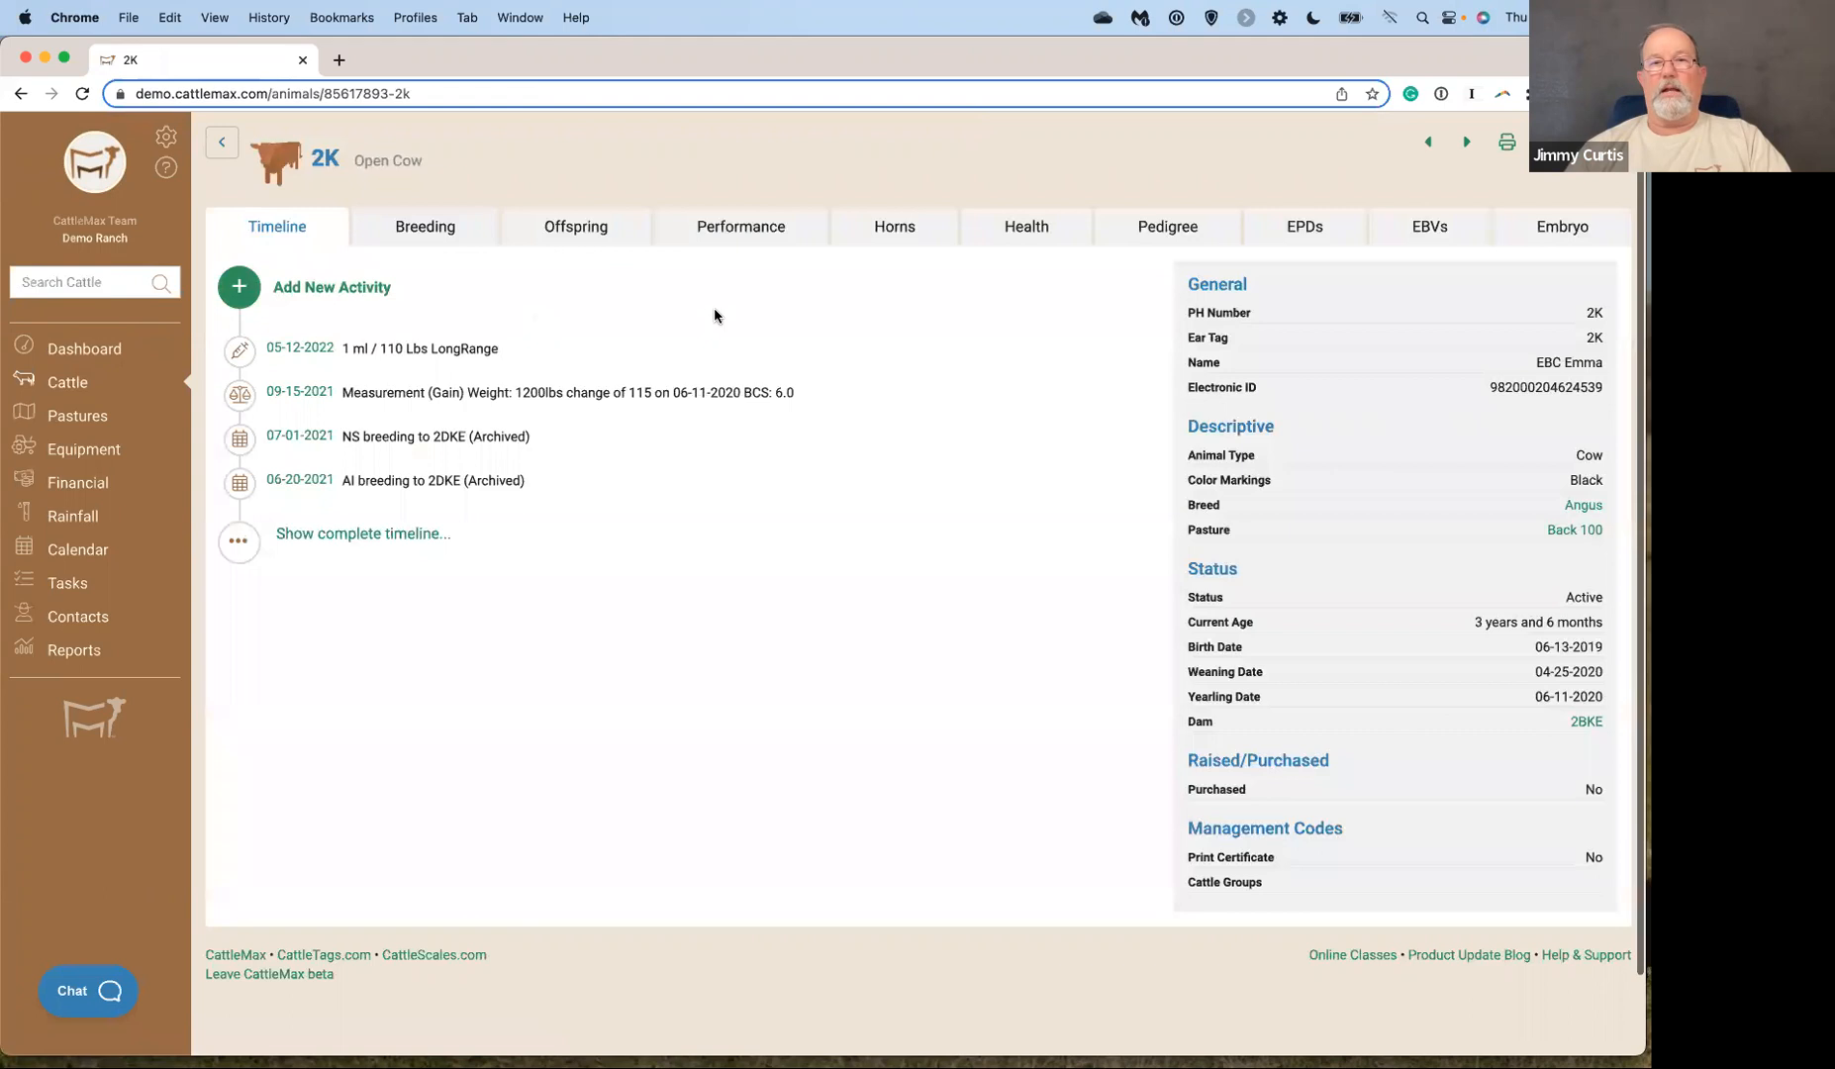
{"action": "left_click", "coordinate": [1031, 233]}
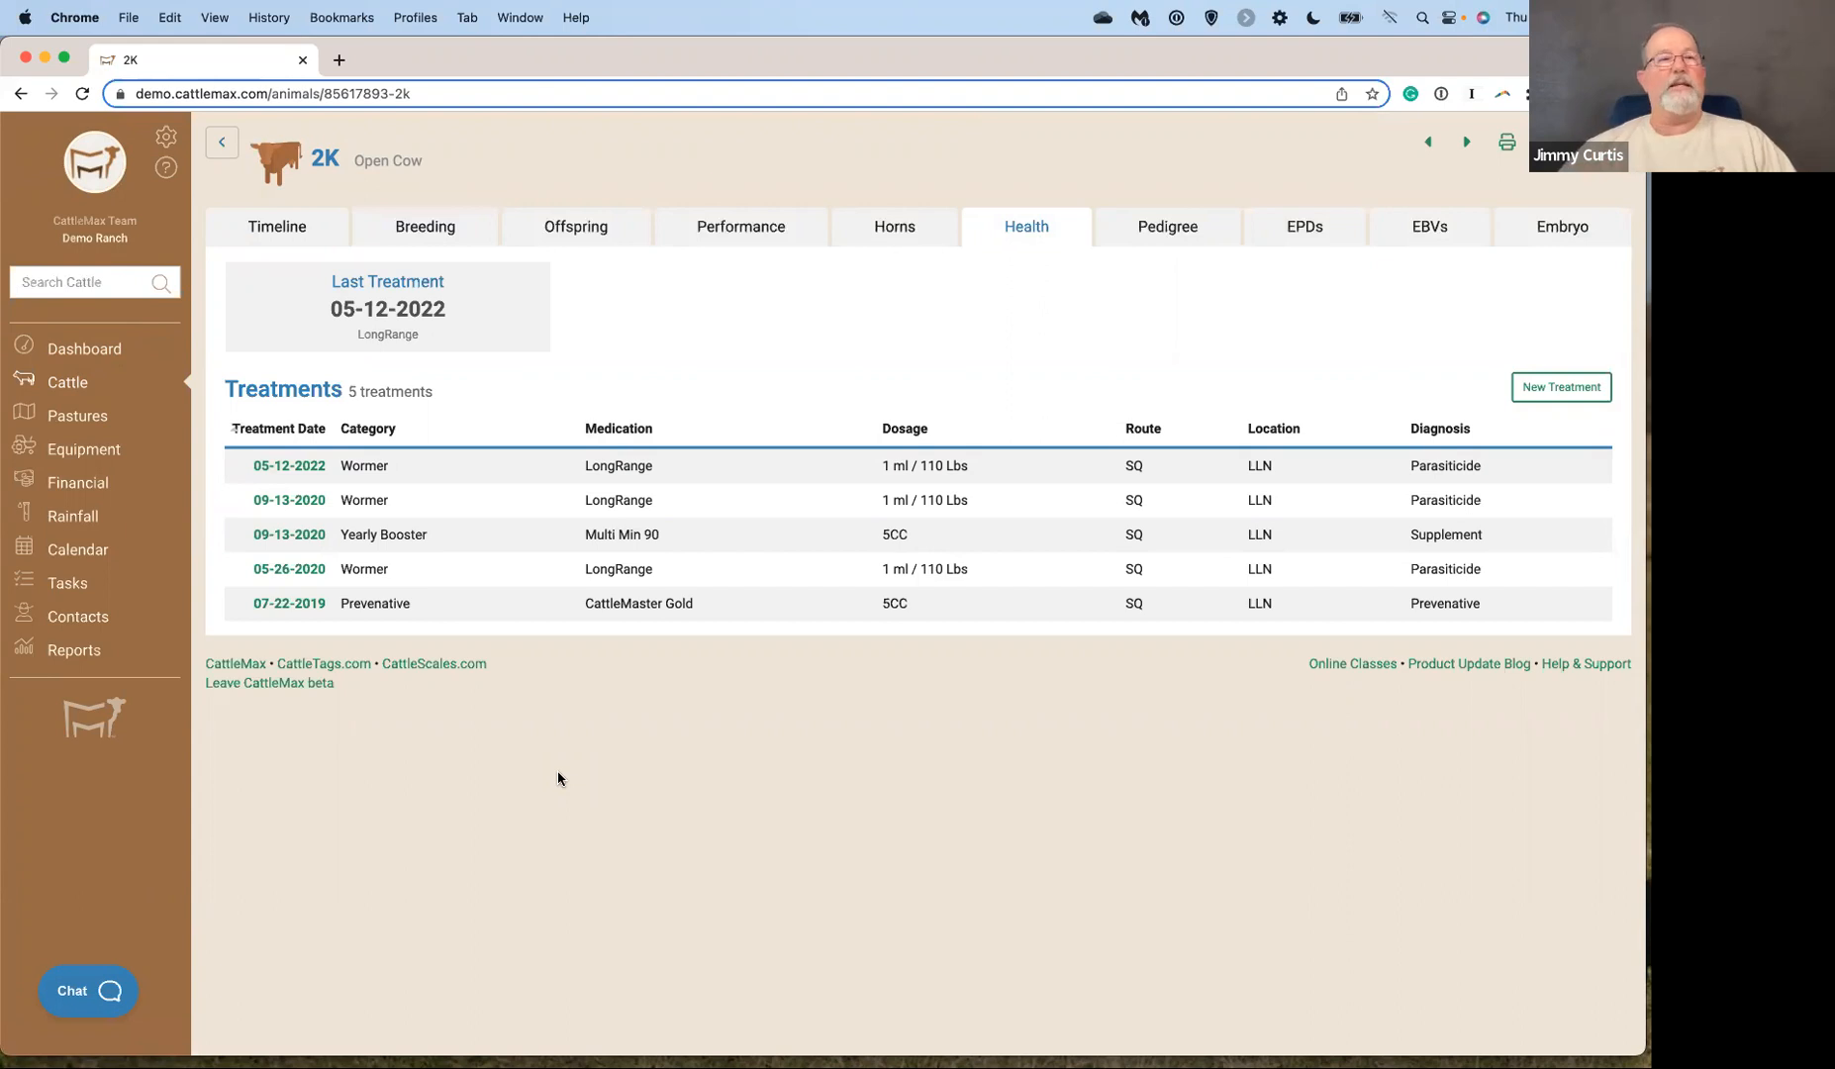
Open the CattleMax Help site at help.cattlemax.com in a new browser tab.
{"action": "left_click", "coordinate": [339, 60]}
{"action": "type", "text": "help"}
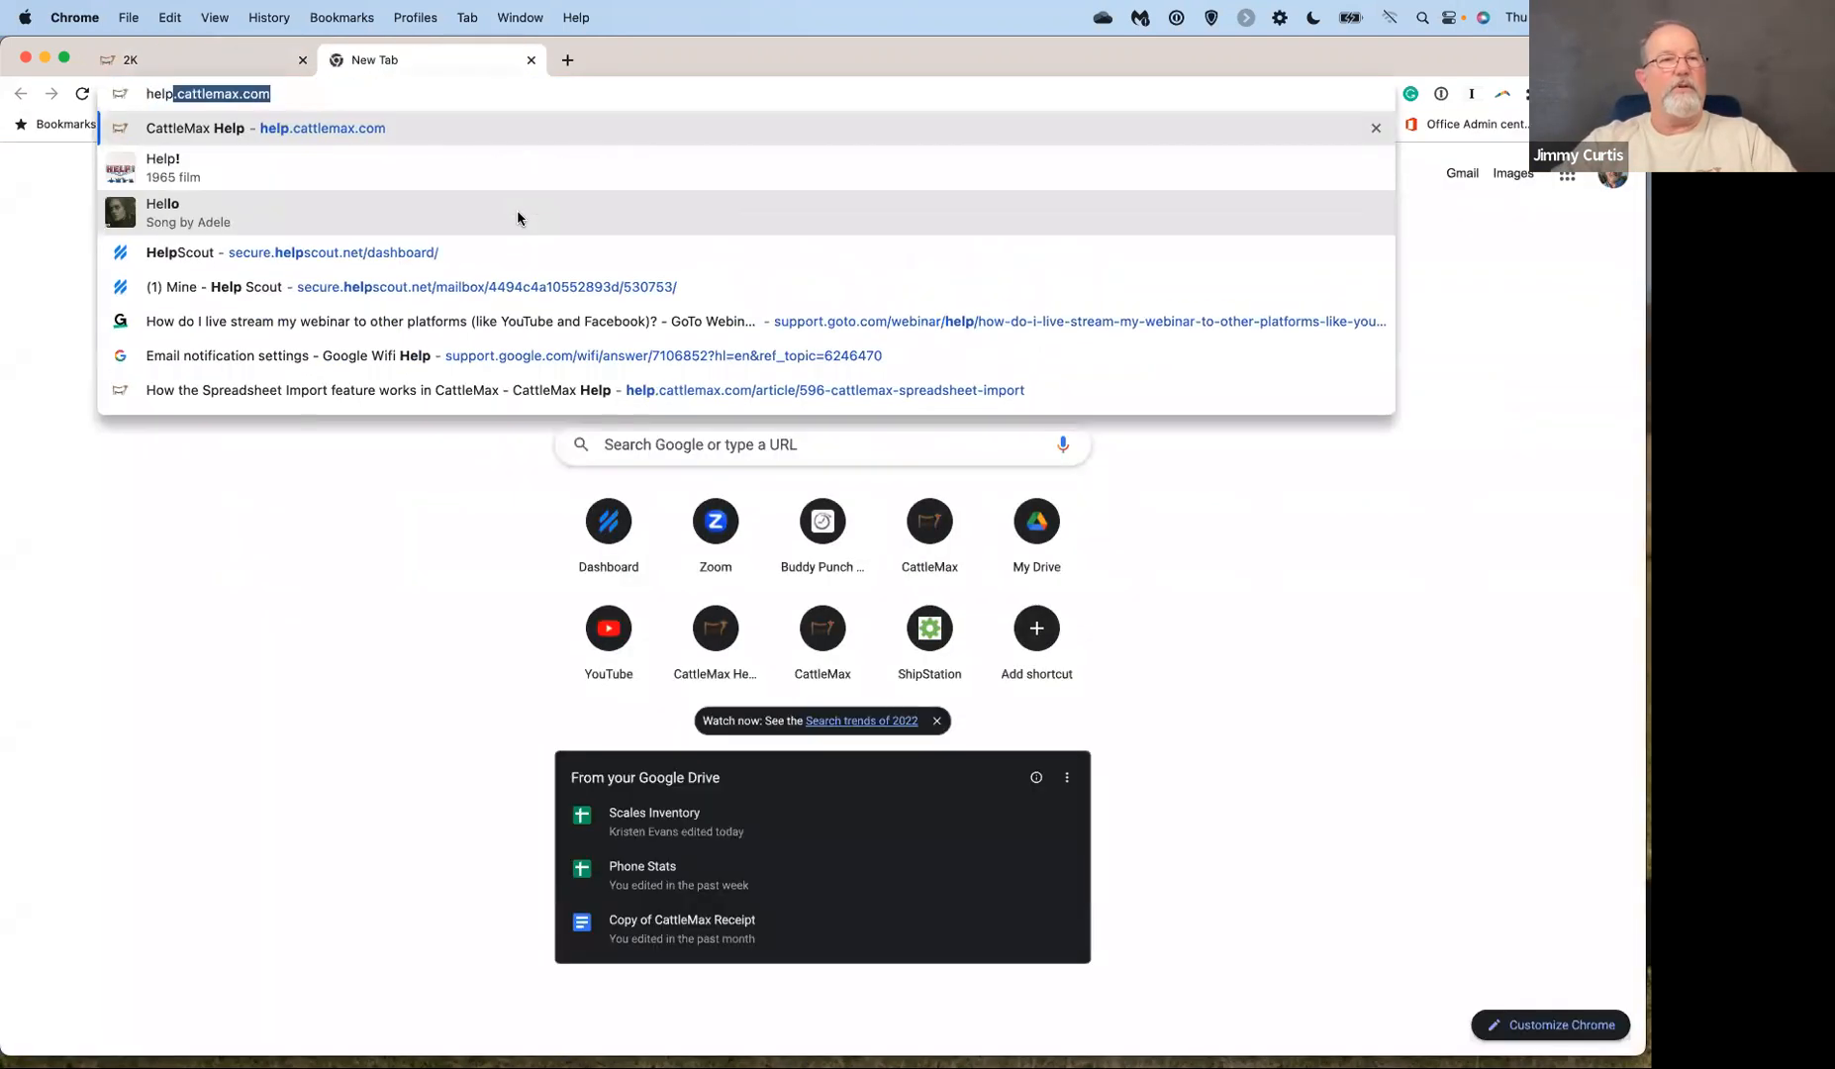
{"action": "key", "text": "Return"}
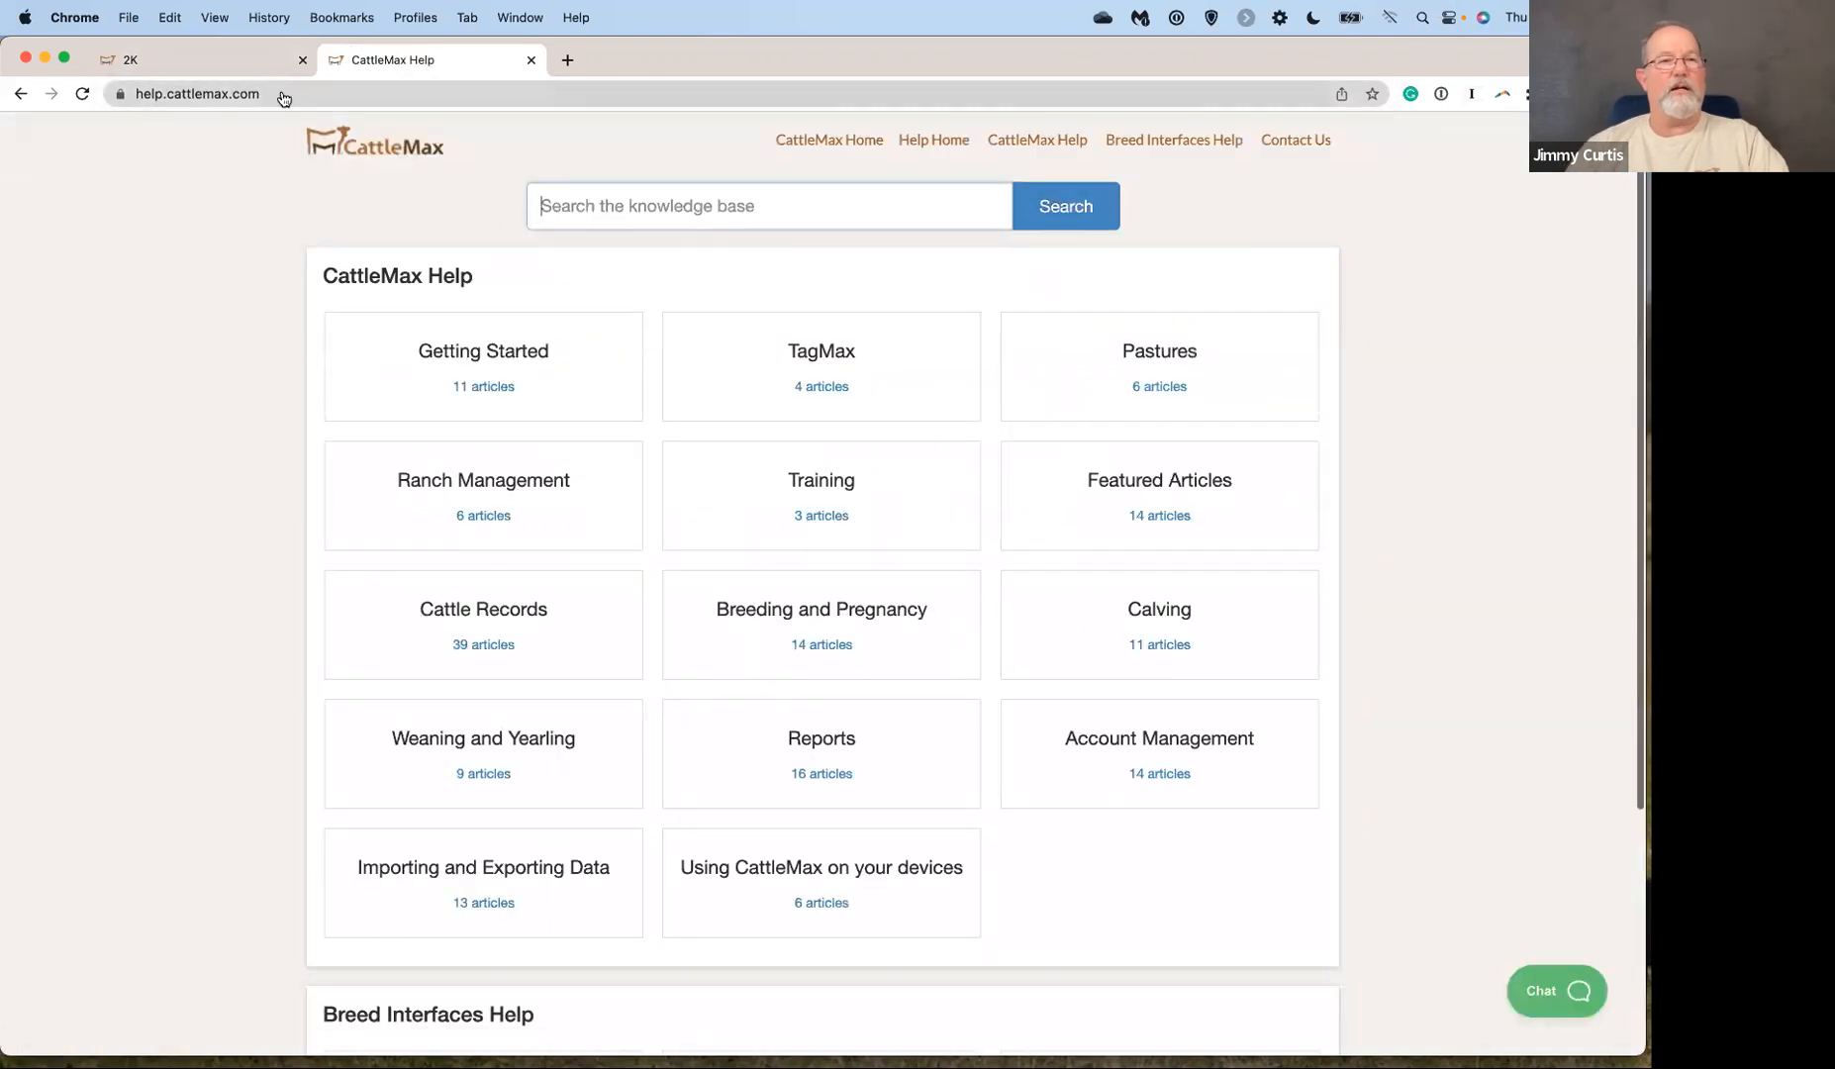
Search the knowledge base for "spr", open "How the Spreadsheet Import feature works in CattleMax", and review its tips and list of spreadsheet templates.
{"action": "left_click", "coordinate": [564, 206]}
{"action": "type", "text": "spr"}
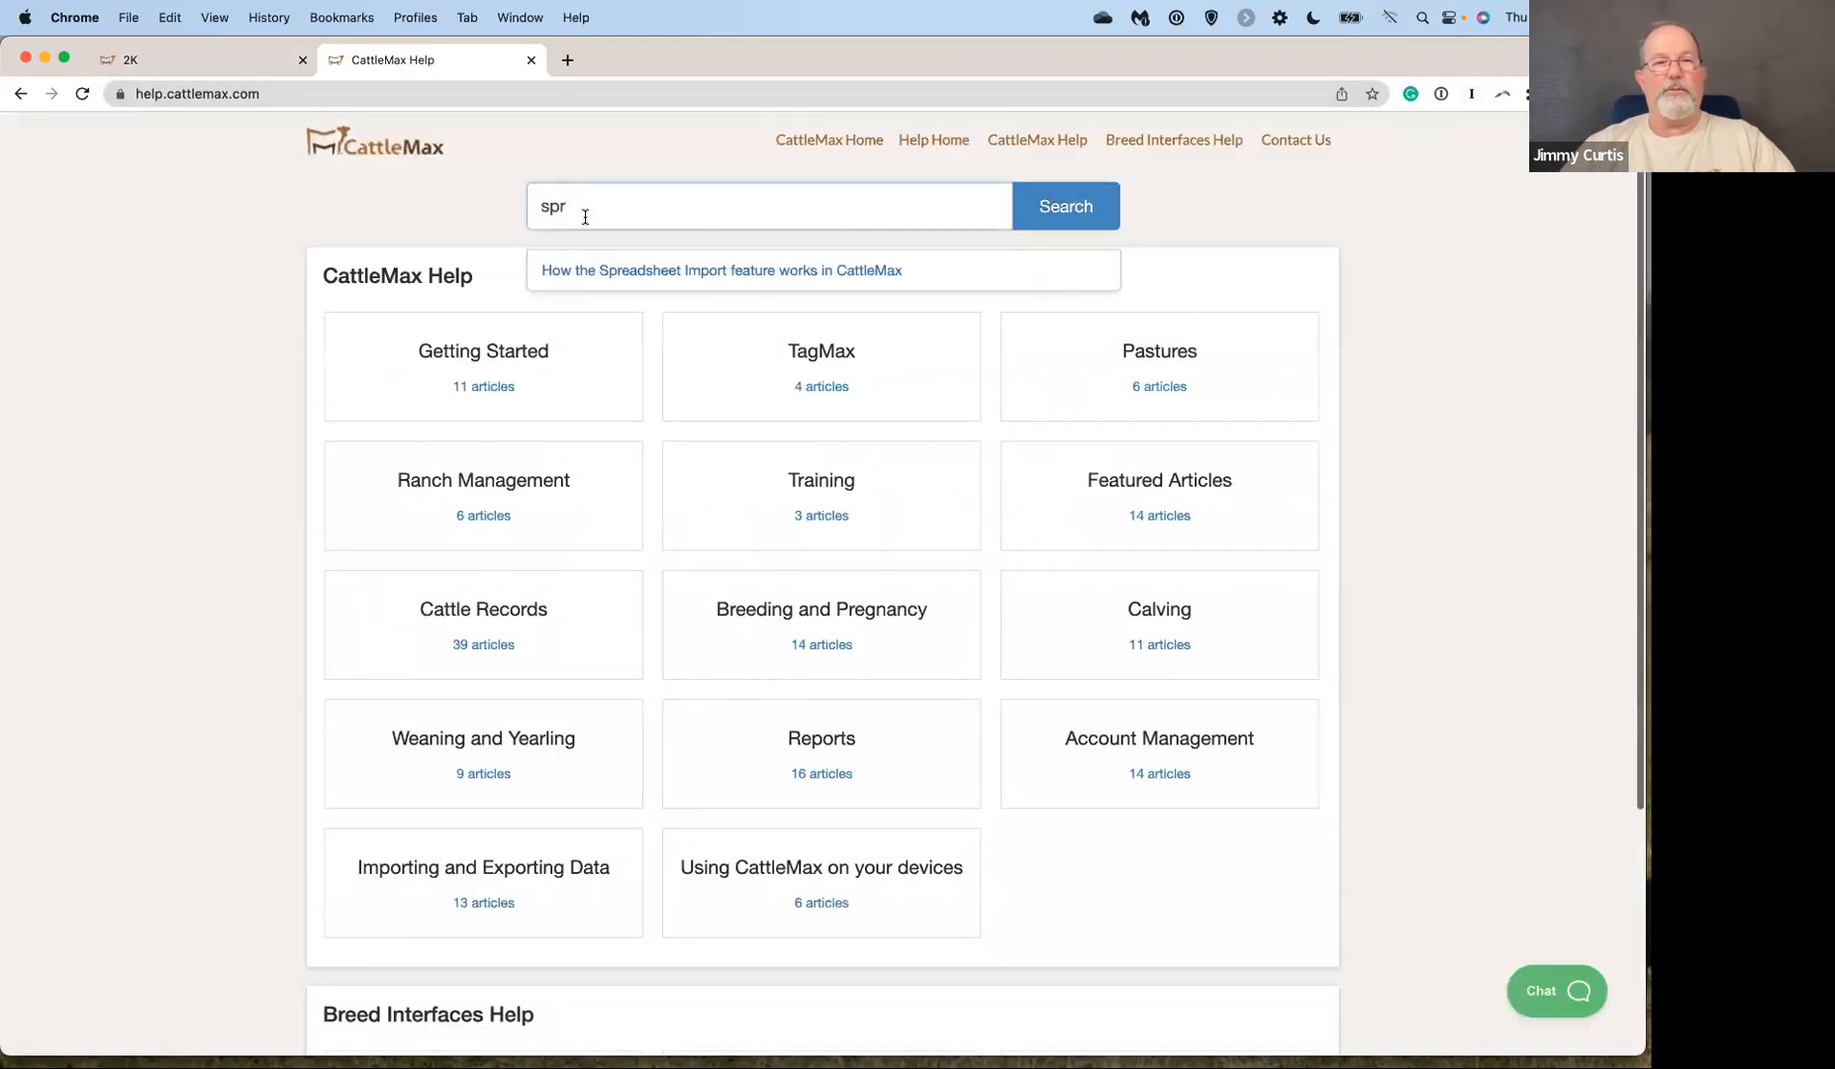
{"action": "left_click", "coordinate": [644, 272]}
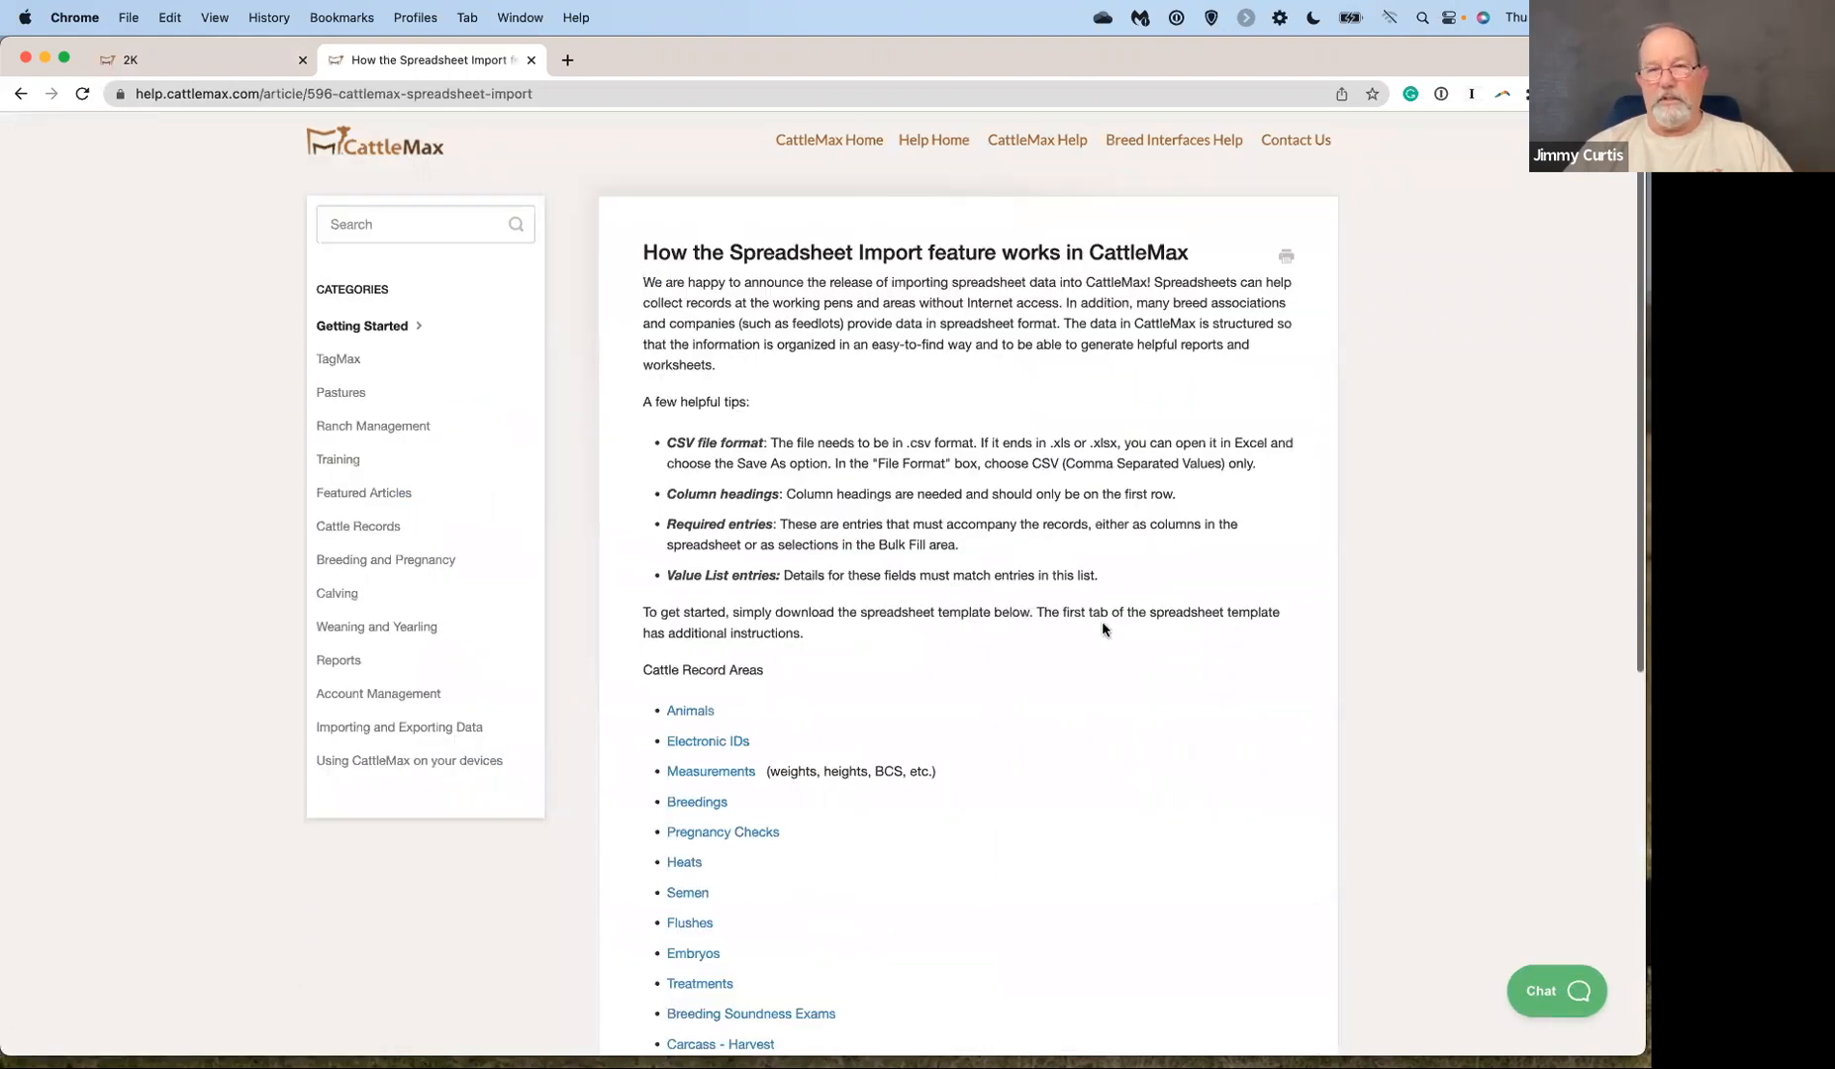
{"action": "scroll", "coordinate": [1107, 649], "scroll_direction": "down", "scroll_amount": 8}
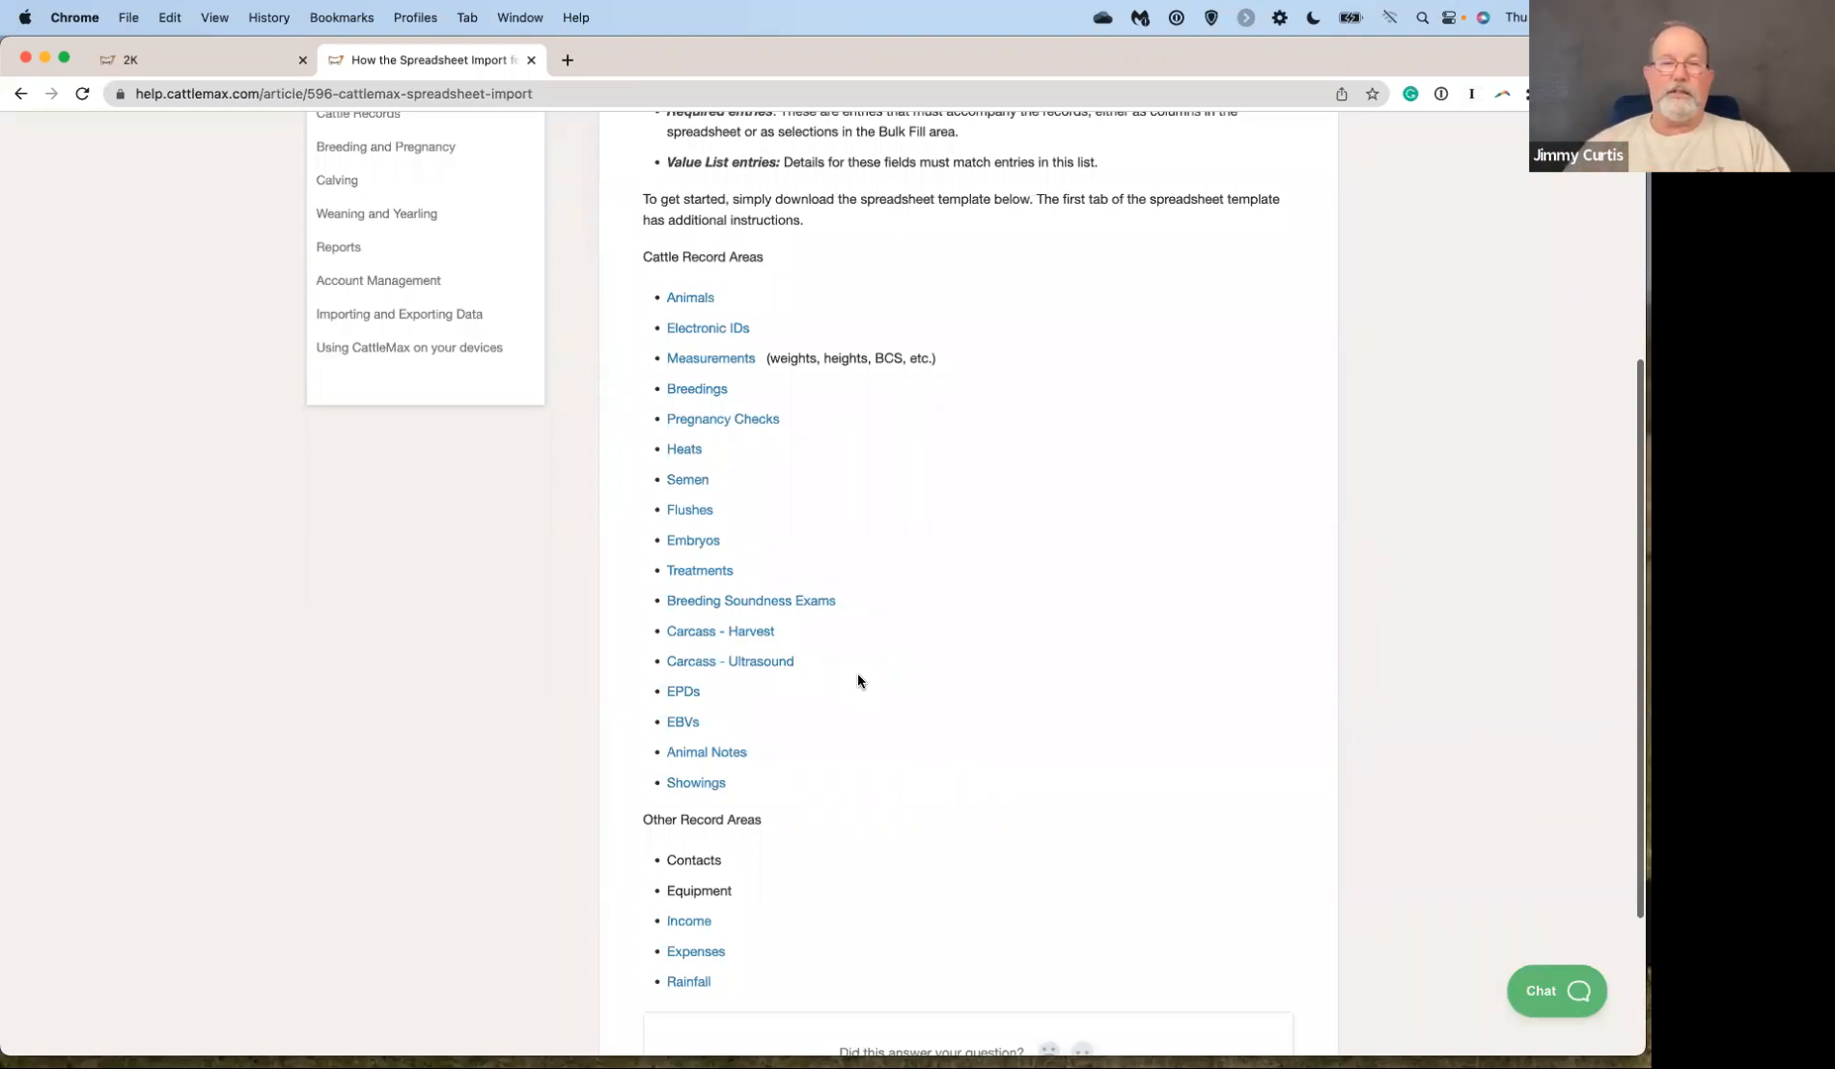
{"action": "scroll", "coordinate": [858, 681], "scroll_direction": "down", "scroll_amount": 3}
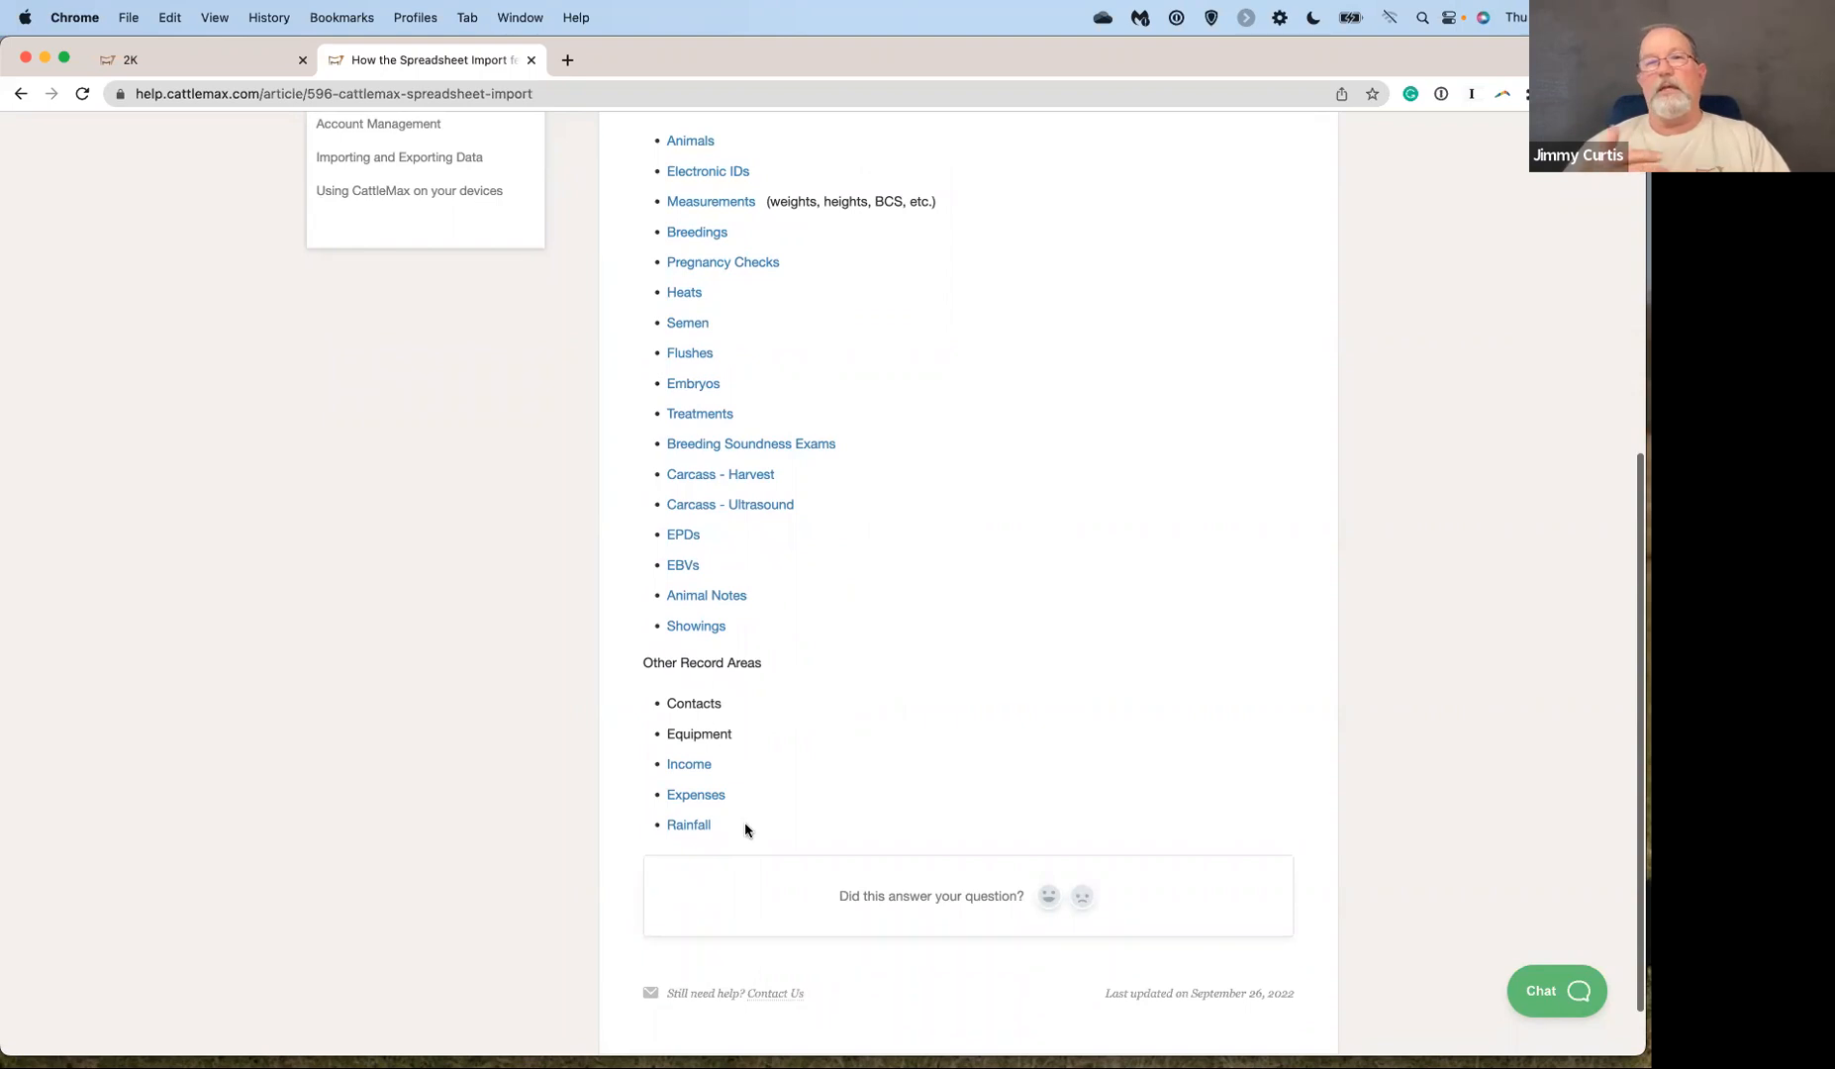
{"action": "scroll", "coordinate": [745, 829], "scroll_direction": "up", "scroll_amount": 4}
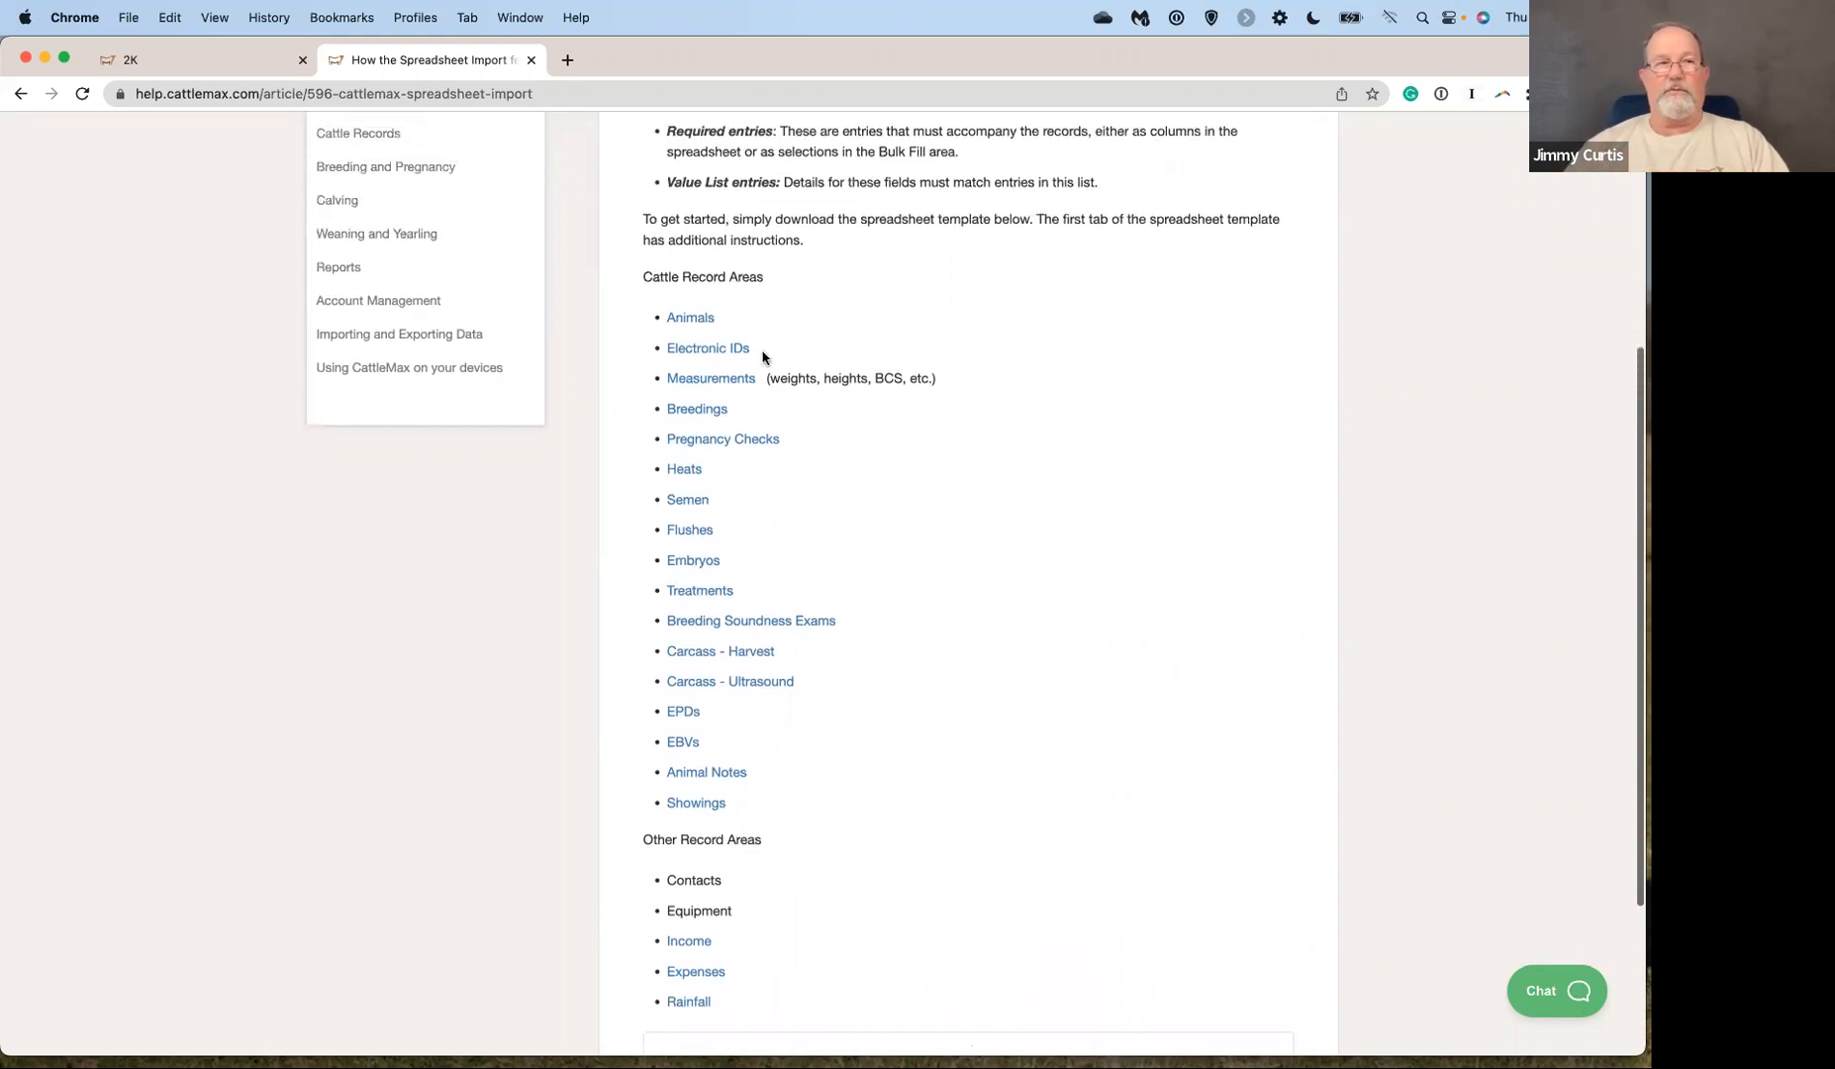
Switch back to cow 2K's record in CattleMax and go to the Demo Ranch dashboard.
{"action": "left_click", "coordinate": [214, 66]}
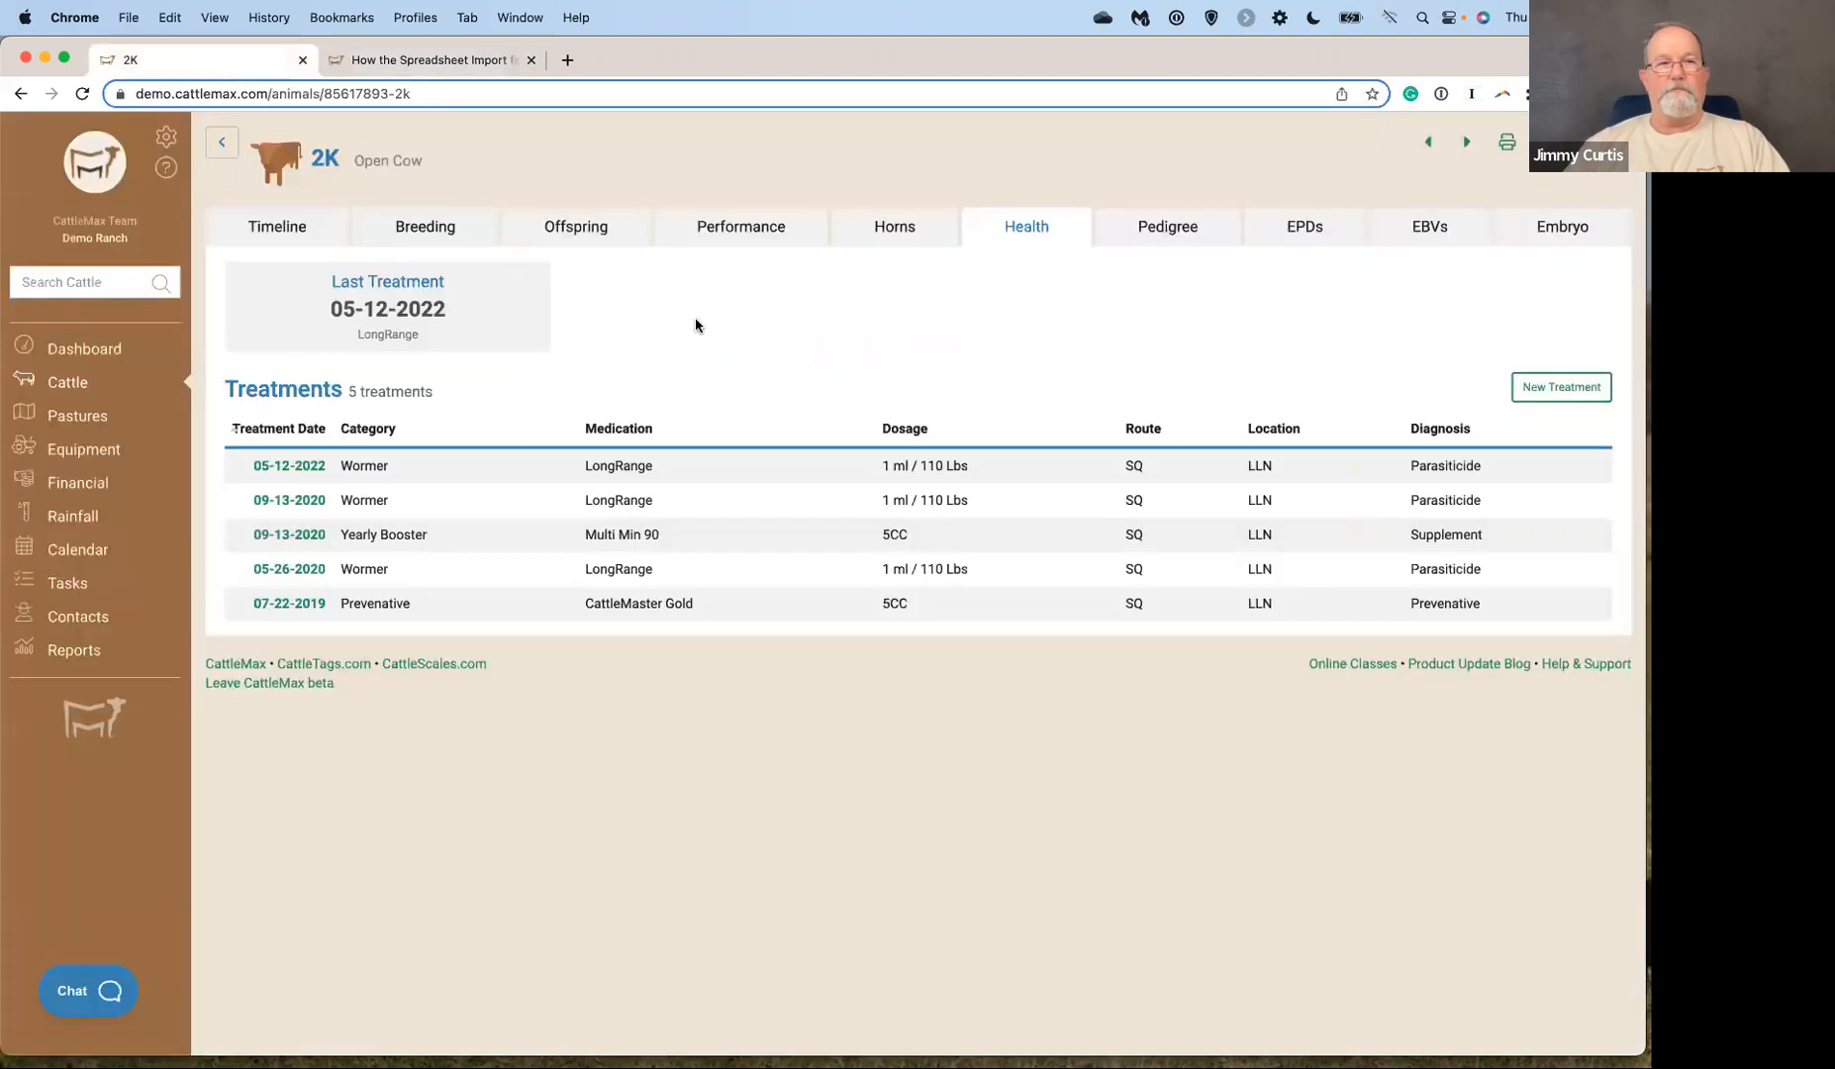
{"action": "left_click", "coordinate": [91, 350]}
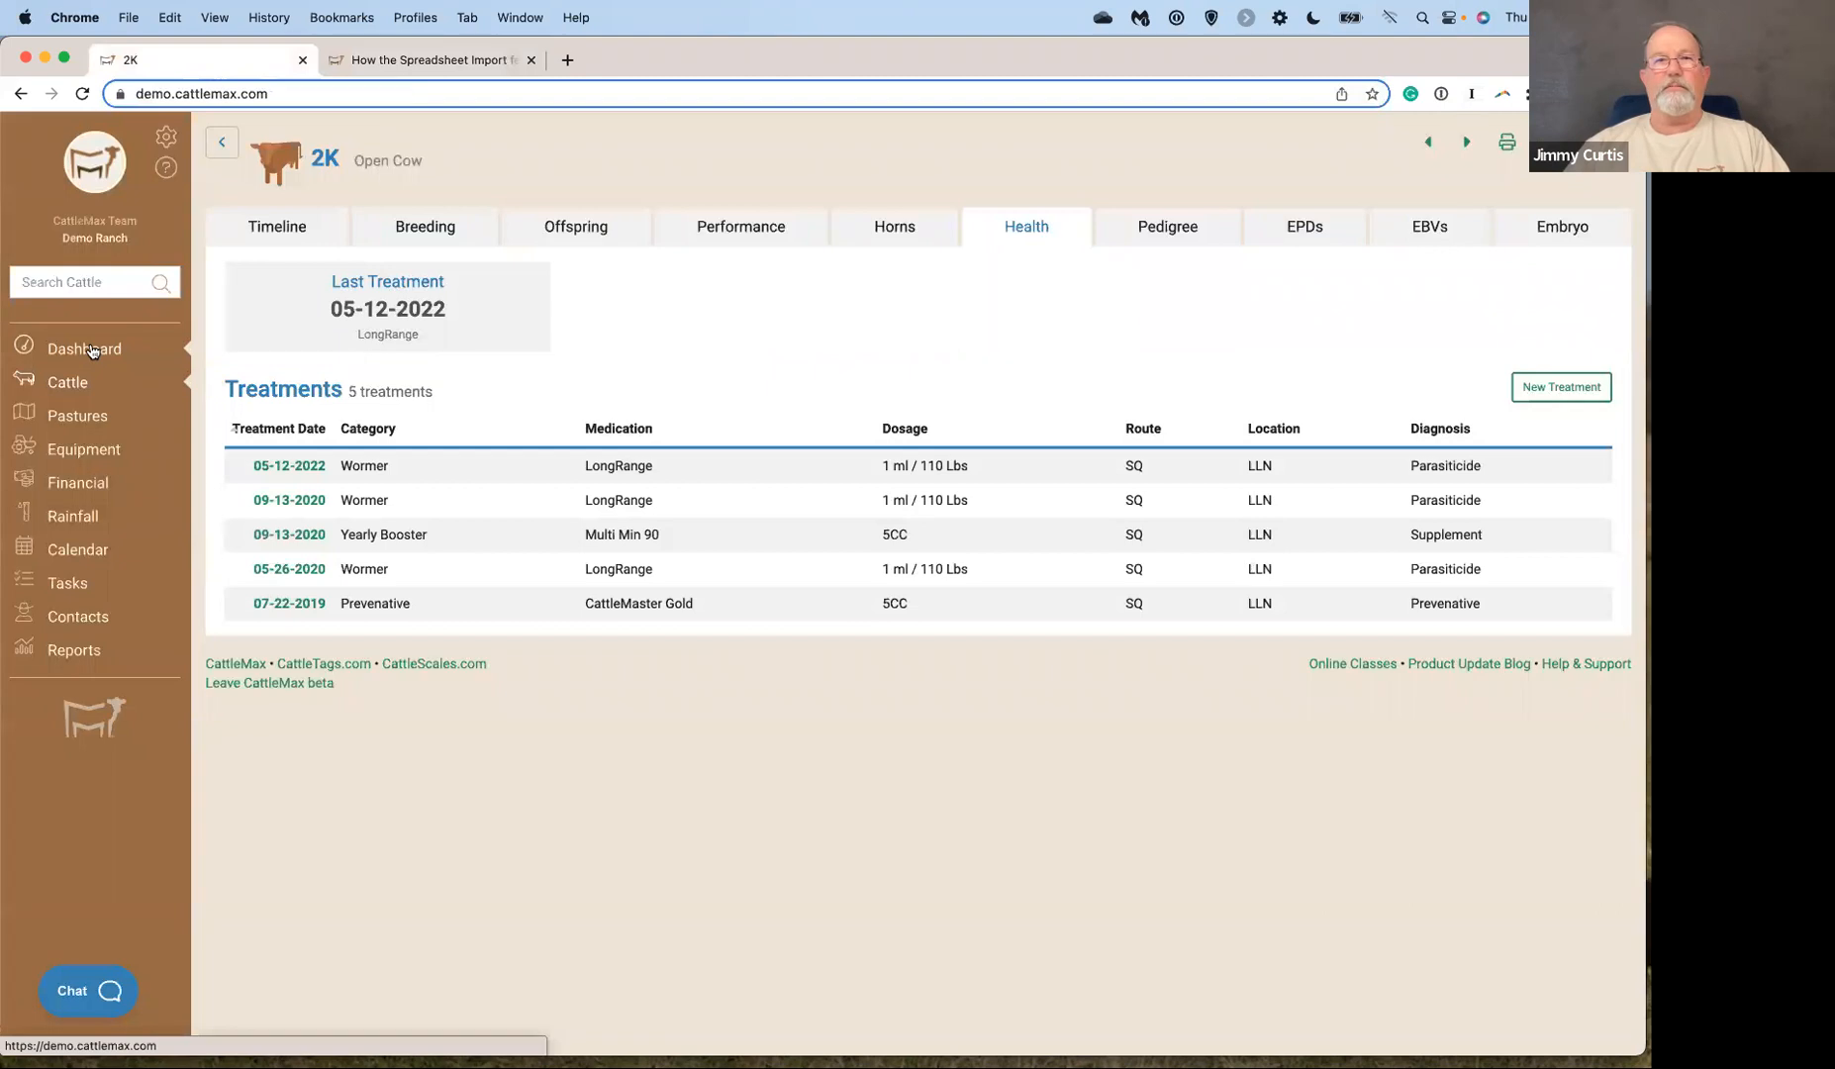